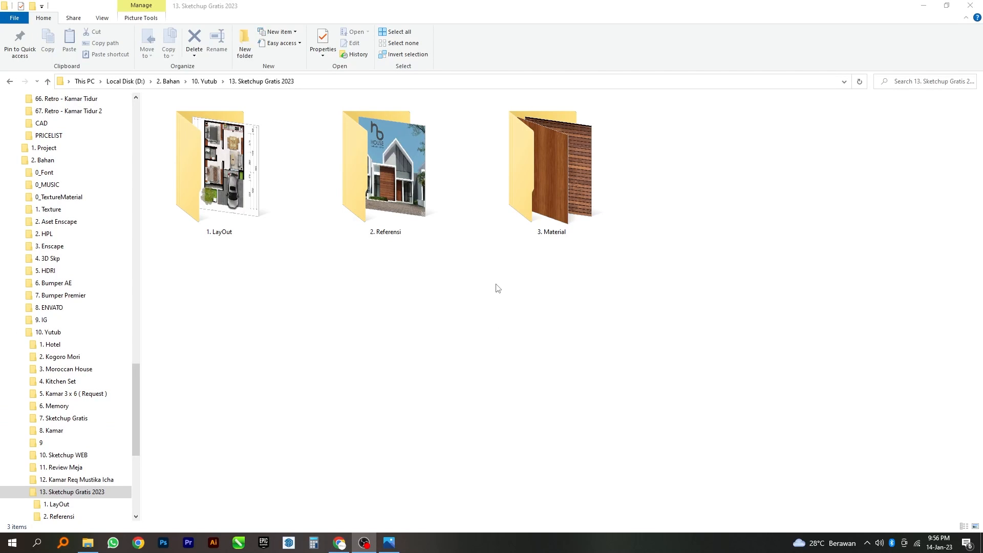
# - Show the 1. LayOut folder with extra large icons and view the floor plan image Untitled-1.jpg, returning to the parent folder
pyautogui.click(495, 291)
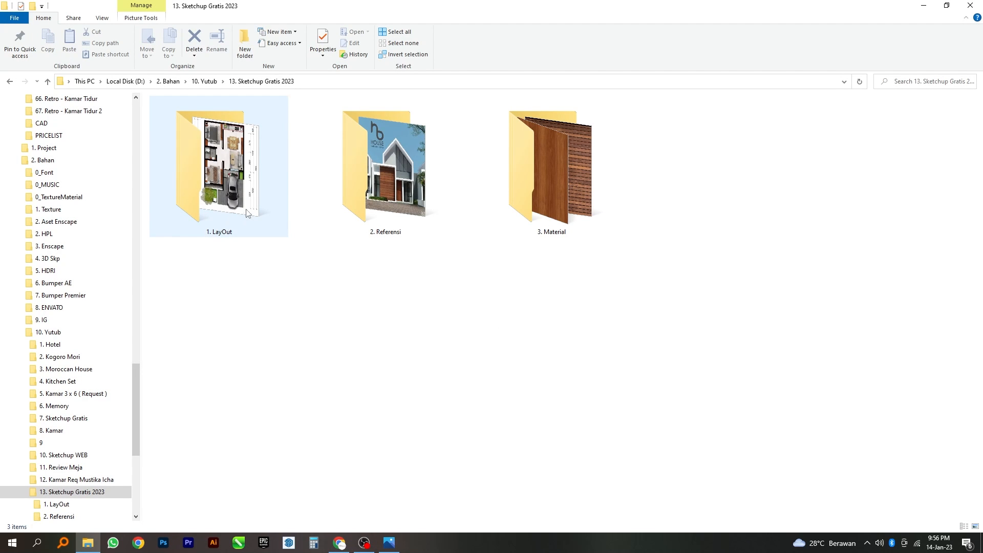
pyautogui.doubleClick(233, 164)
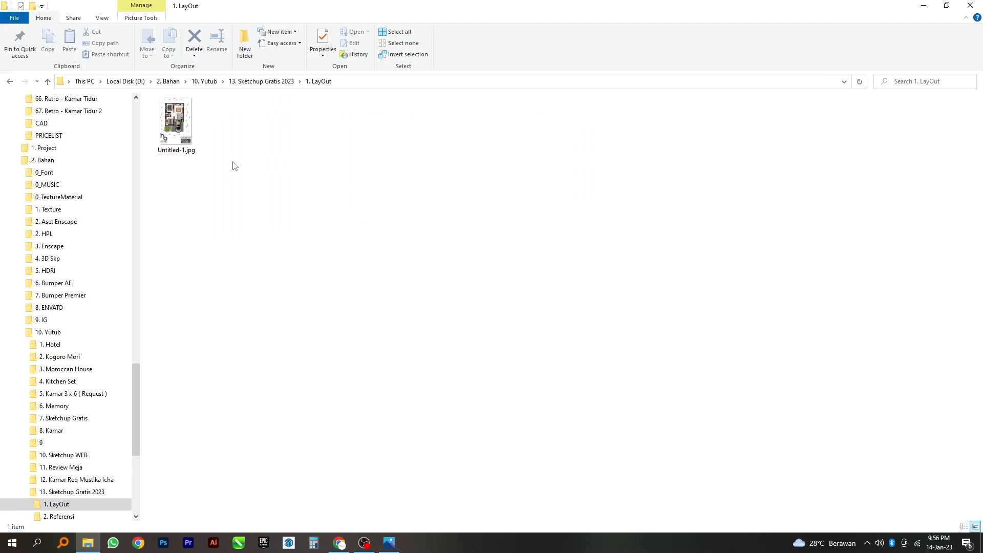
pyautogui.rightClick(237, 222)
pyautogui.moveTo(261, 226)
pyautogui.click(377, 224)
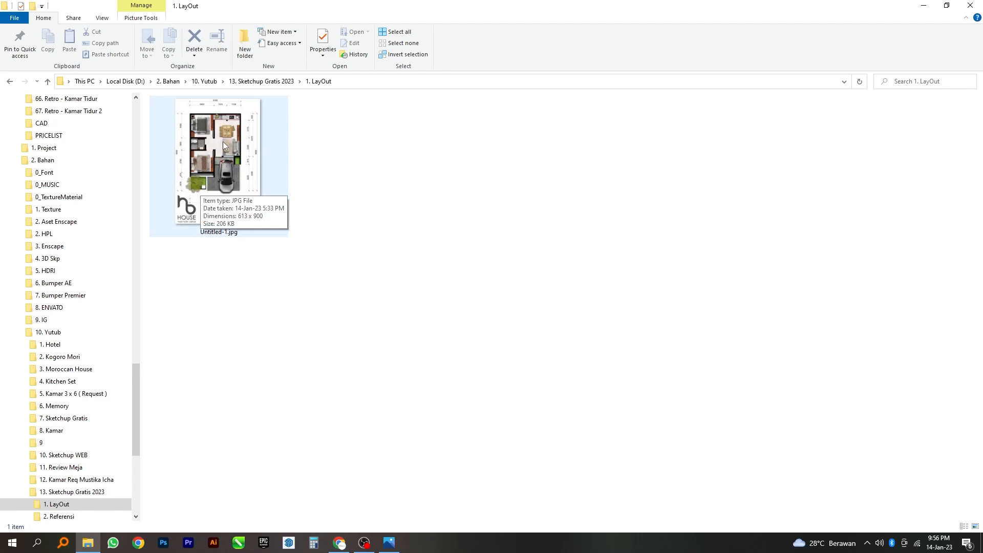
pyautogui.doubleClick(260, 170)
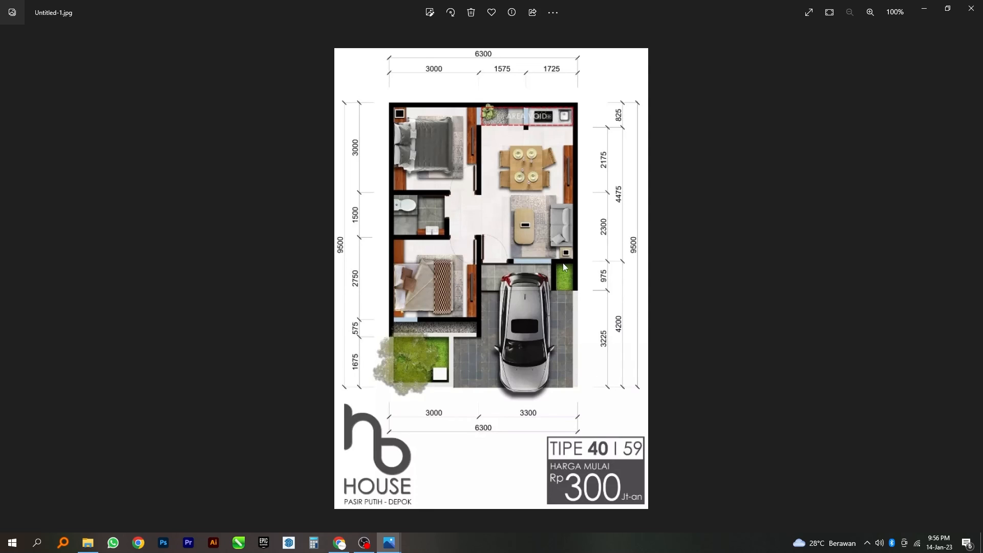
pyautogui.click(972, 8)
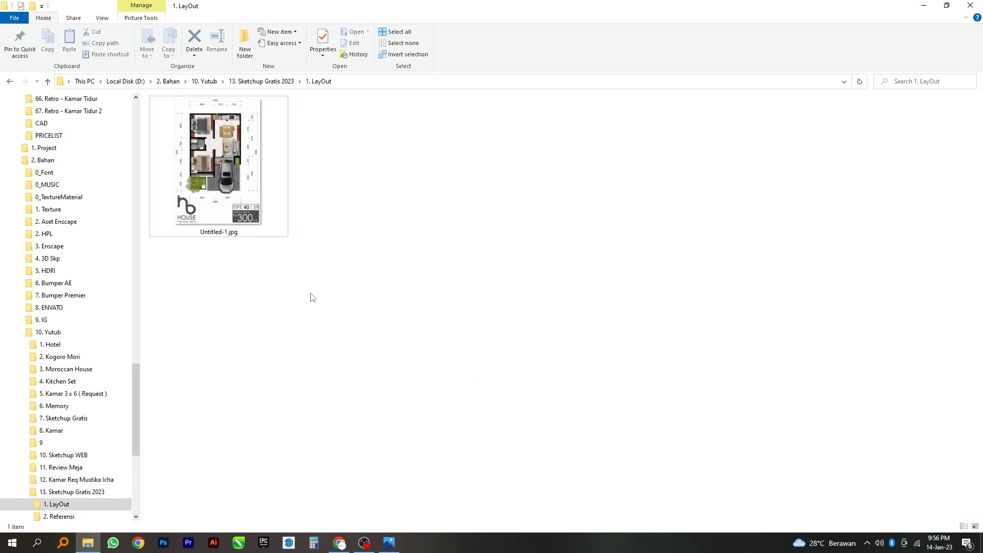
pyautogui.hotkey('alt', 'Up')
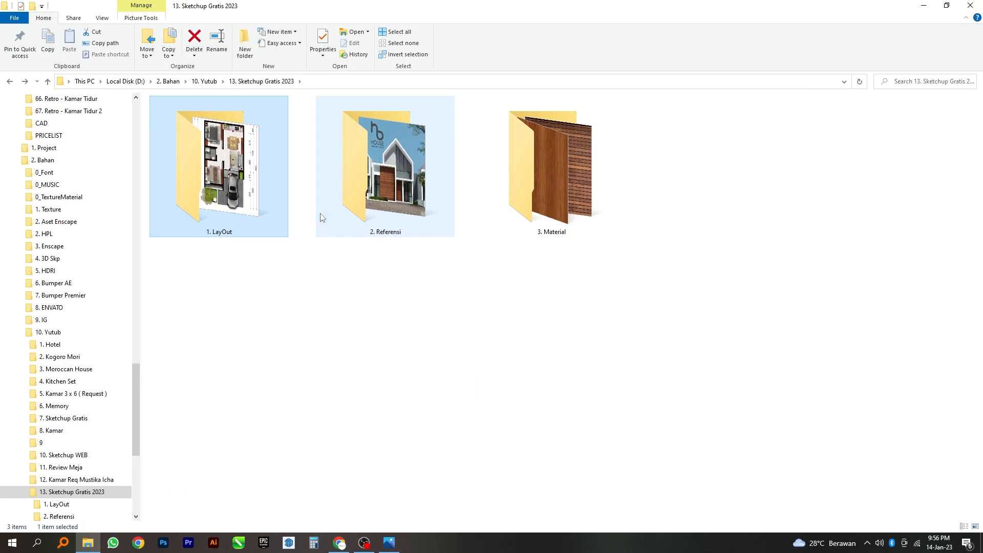
# - Show the 2. Referensi folder with extra large icons and view the house facade image, returning to the parent folder
pyautogui.doubleClick(366, 183)
pyautogui.rightClick(267, 157)
pyautogui.moveTo(322, 162)
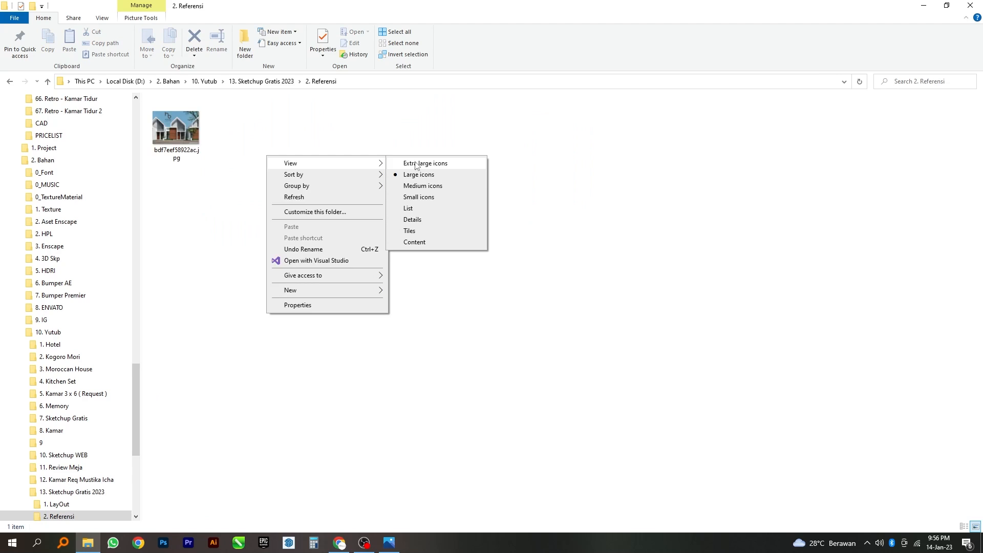
pyautogui.click(416, 161)
pyautogui.doubleClick(234, 136)
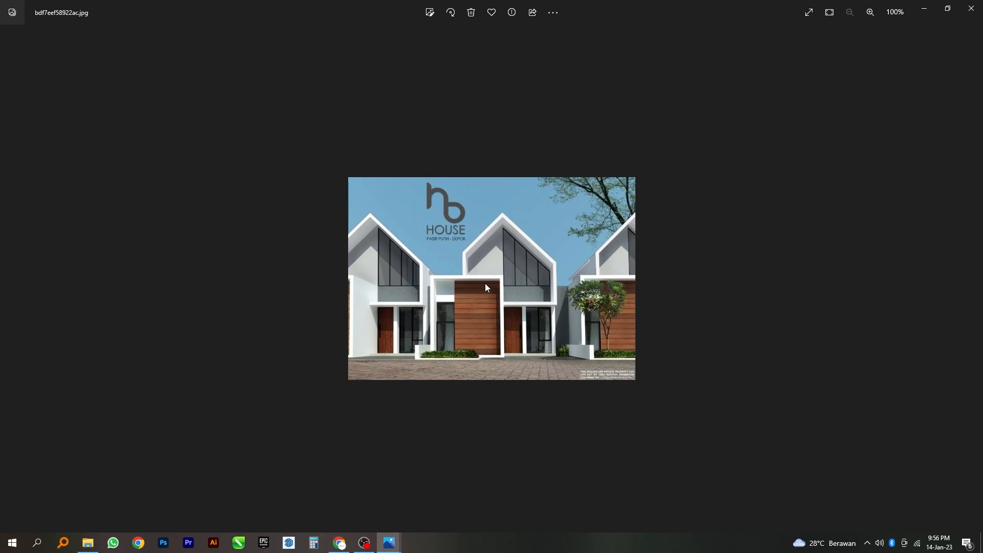
pyautogui.click(971, 8)
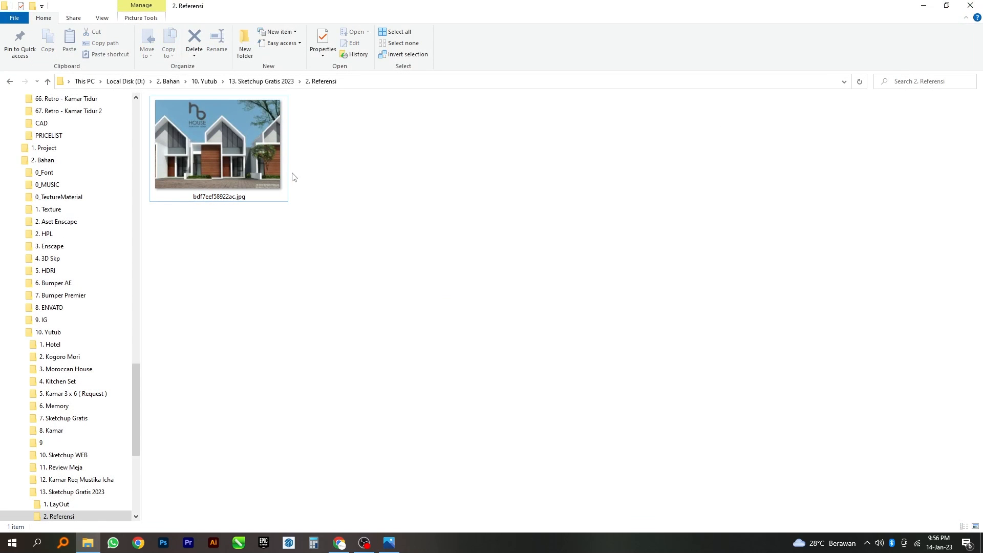
pyautogui.press('BackSpace')
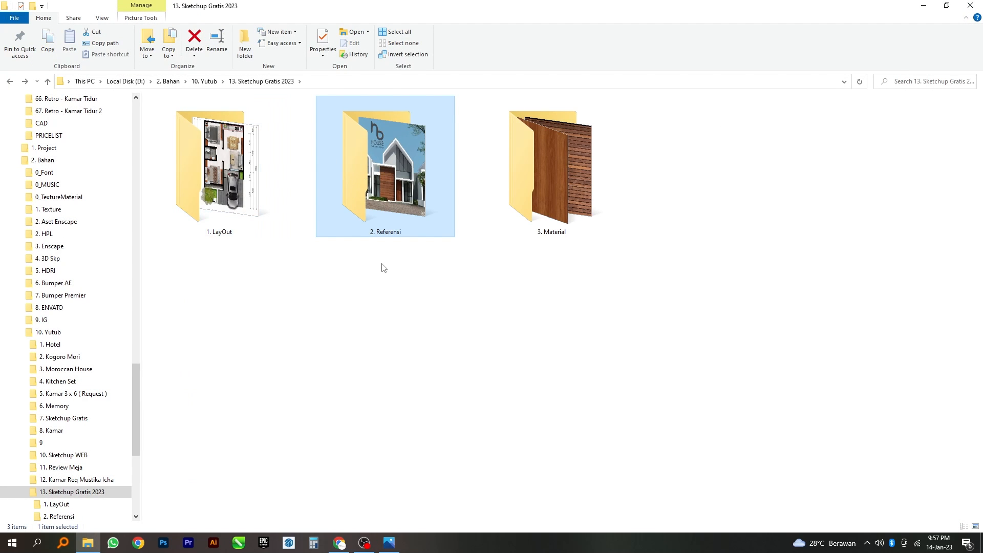
# - View the wood textures in the 3. Material folder as extra large icons, returning to the parent folder
pyautogui.click(546, 162)
pyautogui.doubleClick(546, 162)
pyautogui.rightClick(330, 216)
pyautogui.moveTo(342, 222)
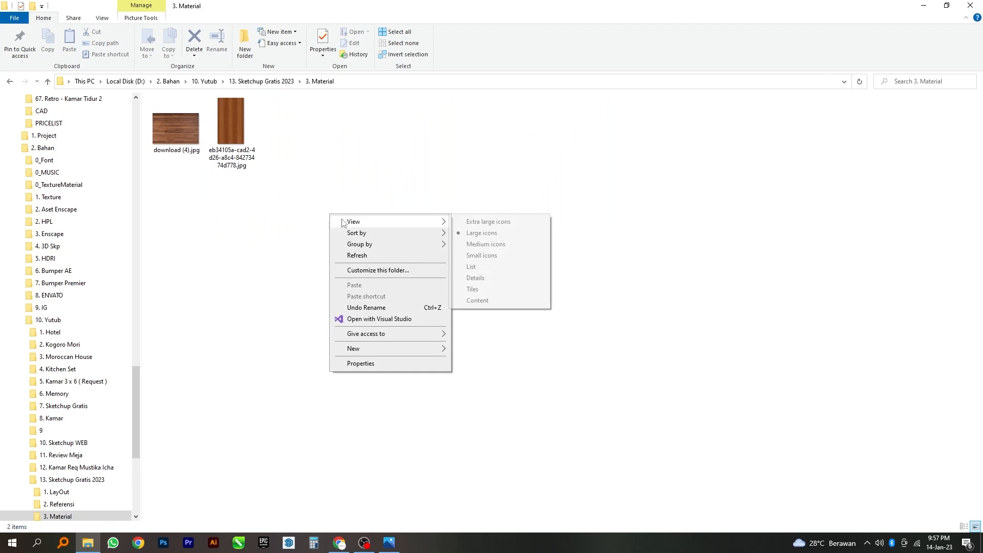
pyautogui.click(474, 222)
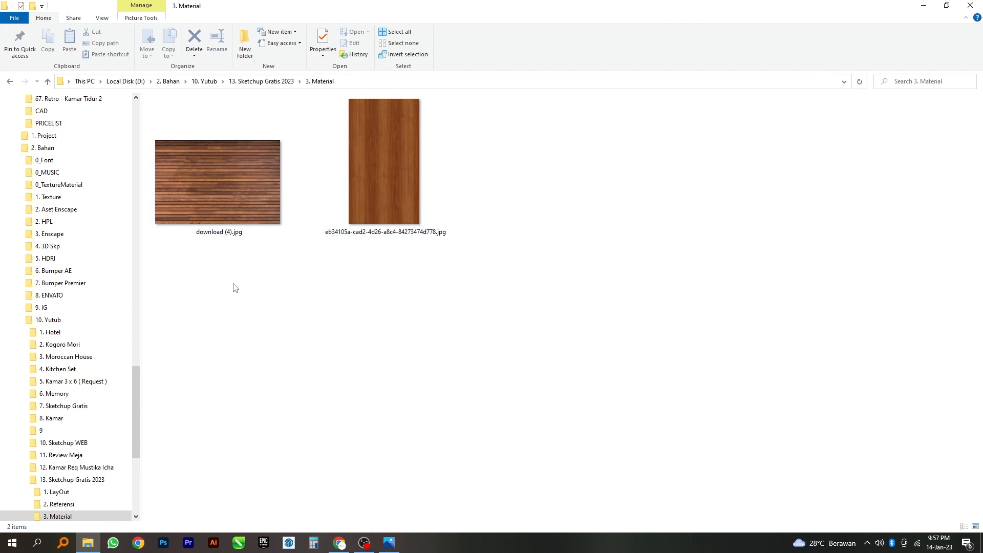
pyautogui.hotkey('alt', 'Up')
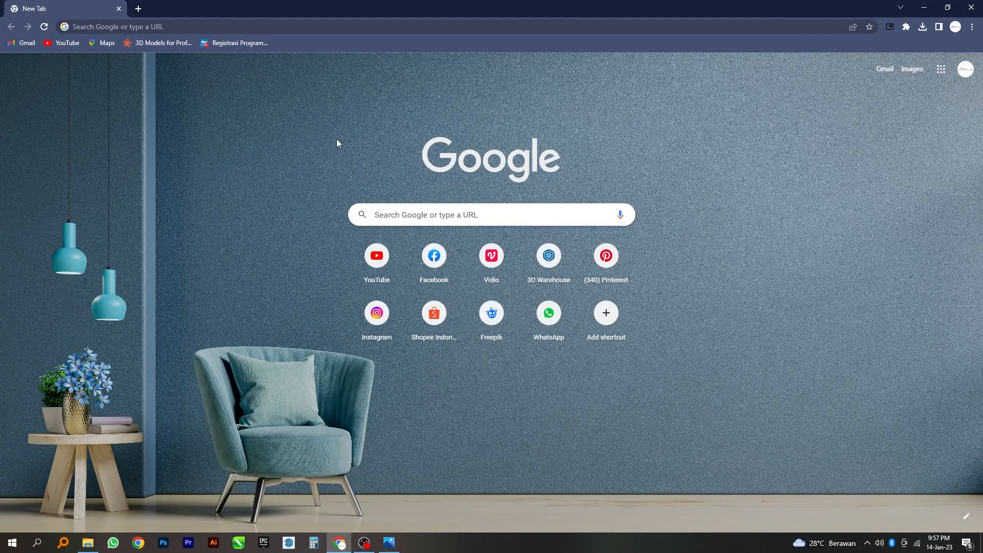
# - In Chrome, search Google for "Sketchup Free" and open SketchUp's Free 3D Modeling Software page
pyautogui.click(337, 27)
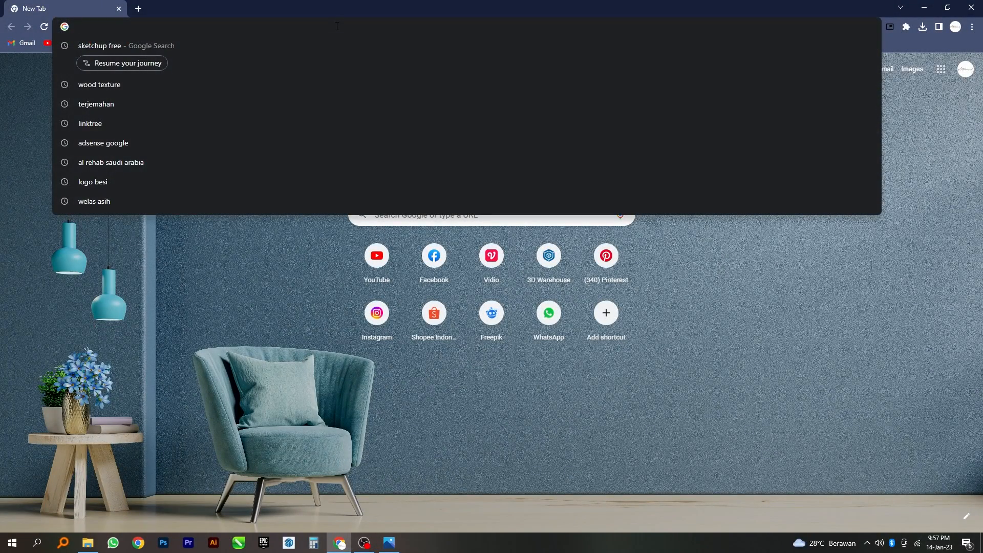
pyautogui.write('Sket')
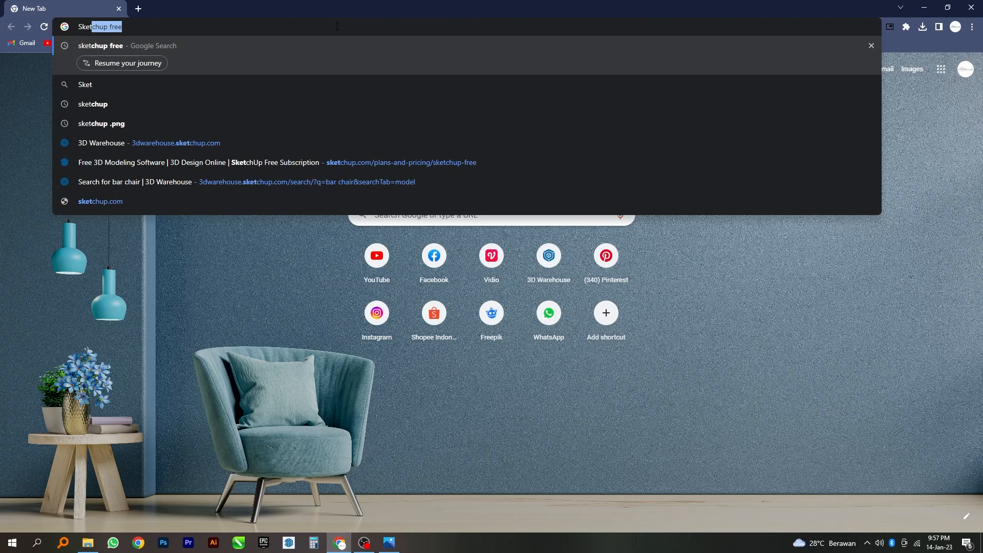
pyautogui.write('chup Free')
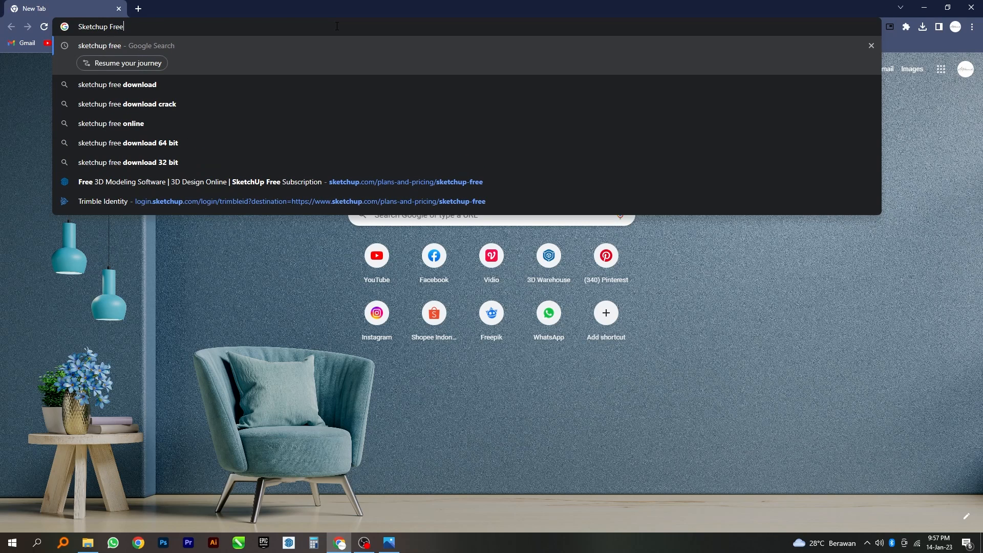
pyautogui.press('Return')
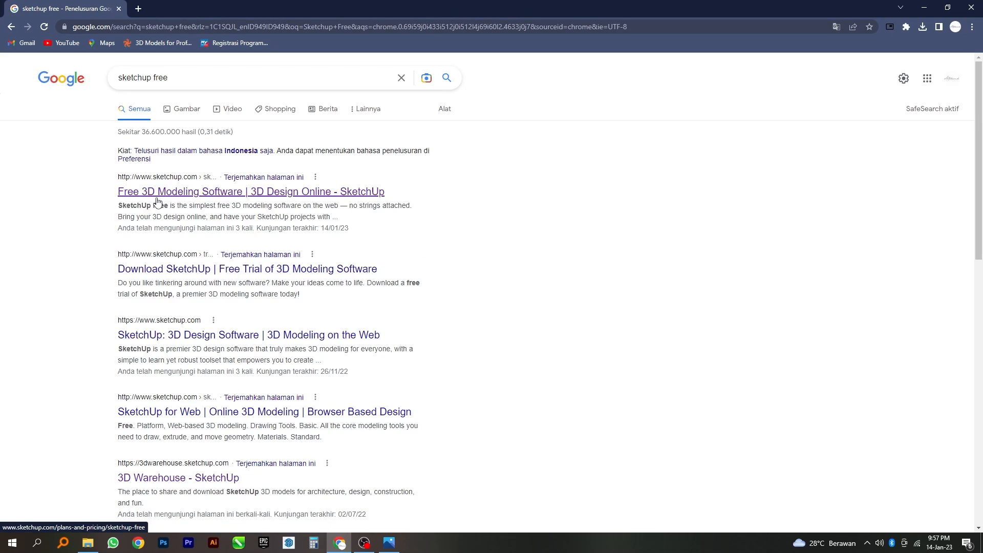
pyautogui.click(264, 191)
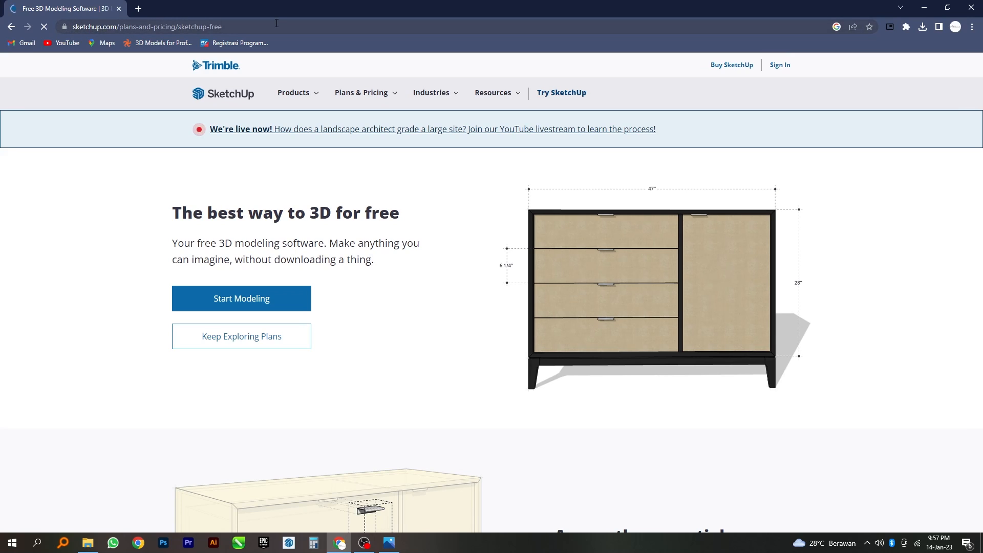
pyautogui.click(233, 27)
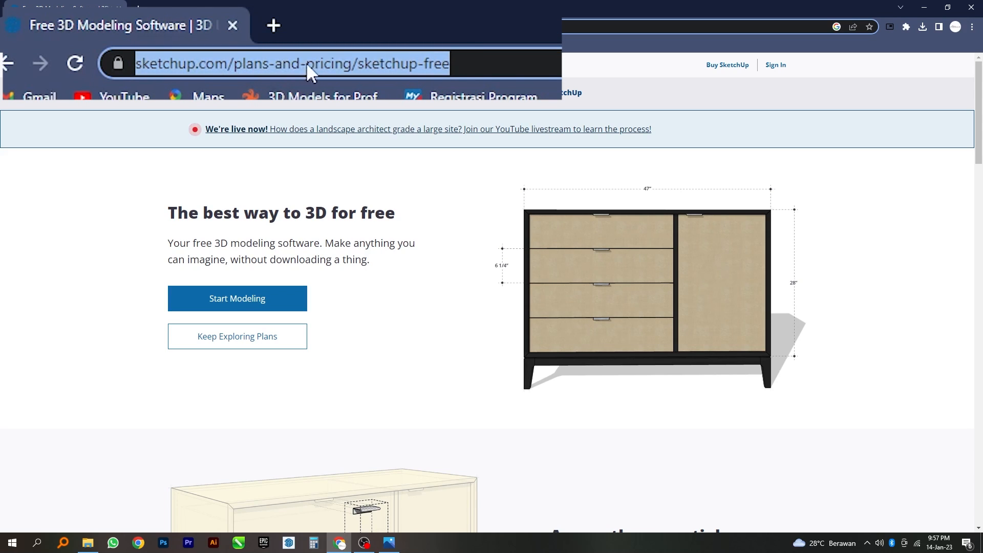
pyautogui.click(477, 63)
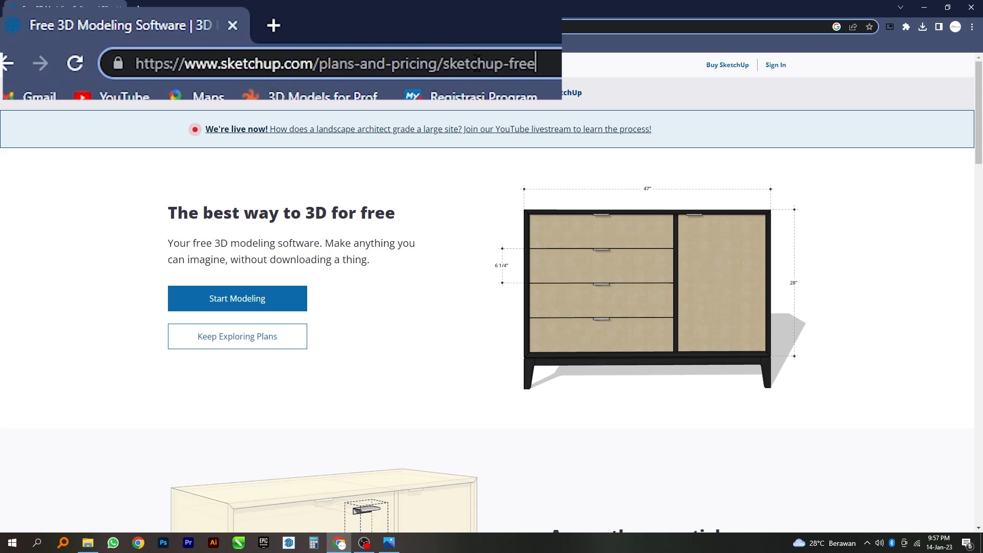
pyautogui.tripleClick(477, 64)
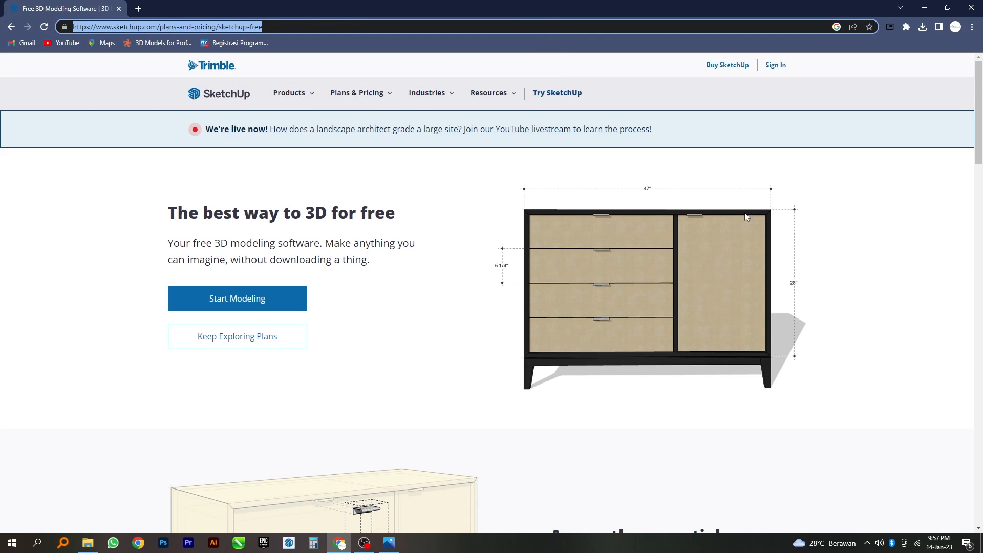
pyautogui.click(867, 336)
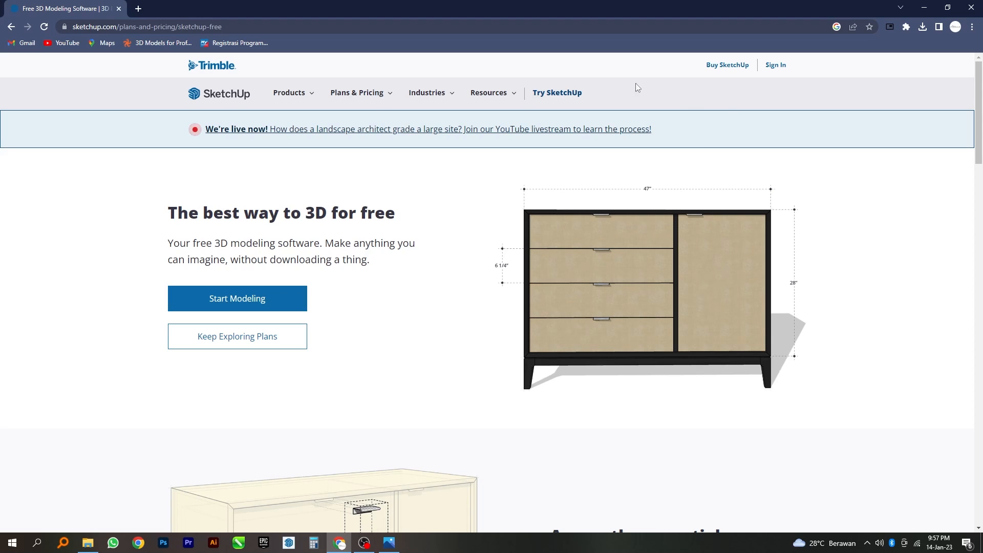
# - Sign in to the SketchUp site with an existing Google account and check which account is signed in
pyautogui.click(772, 66)
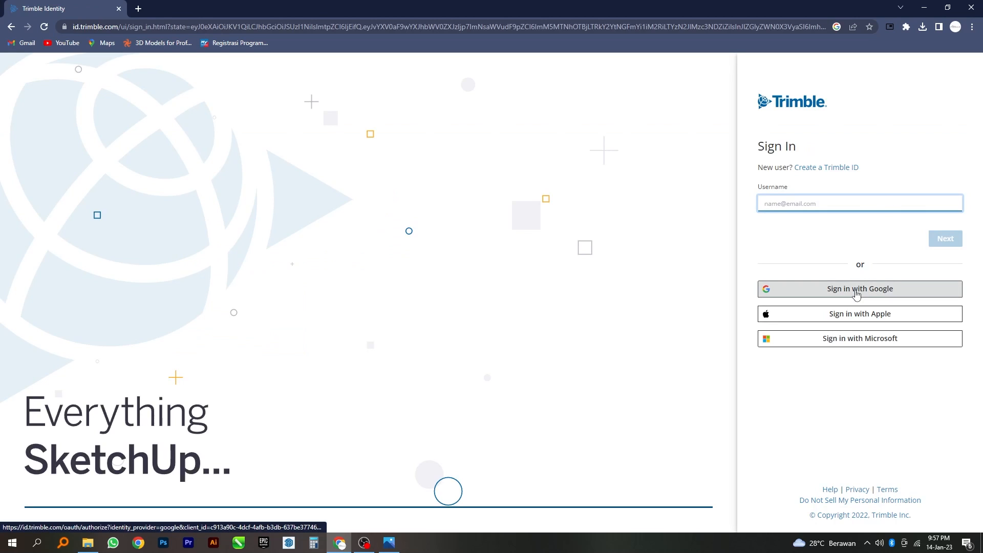
pyautogui.click(867, 338)
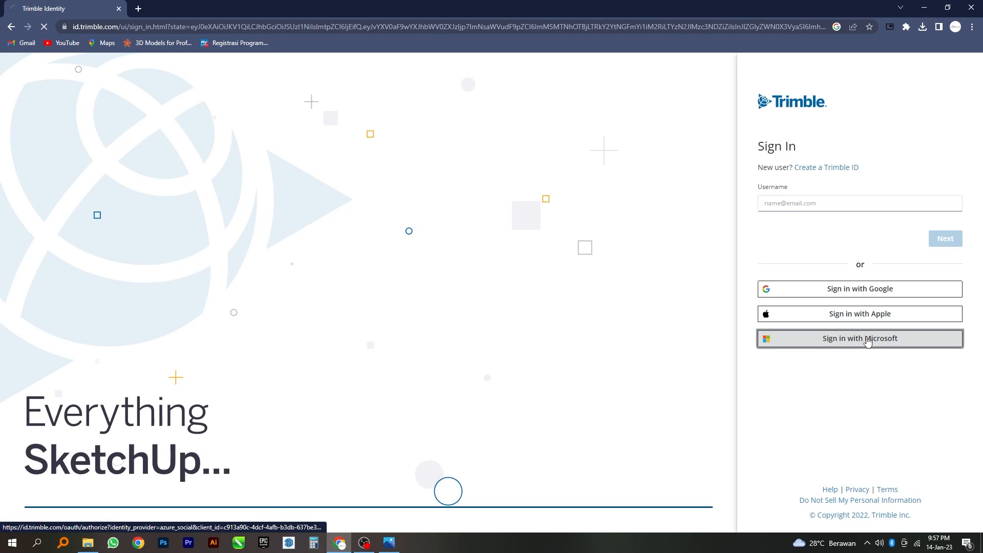
pyautogui.click(867, 296)
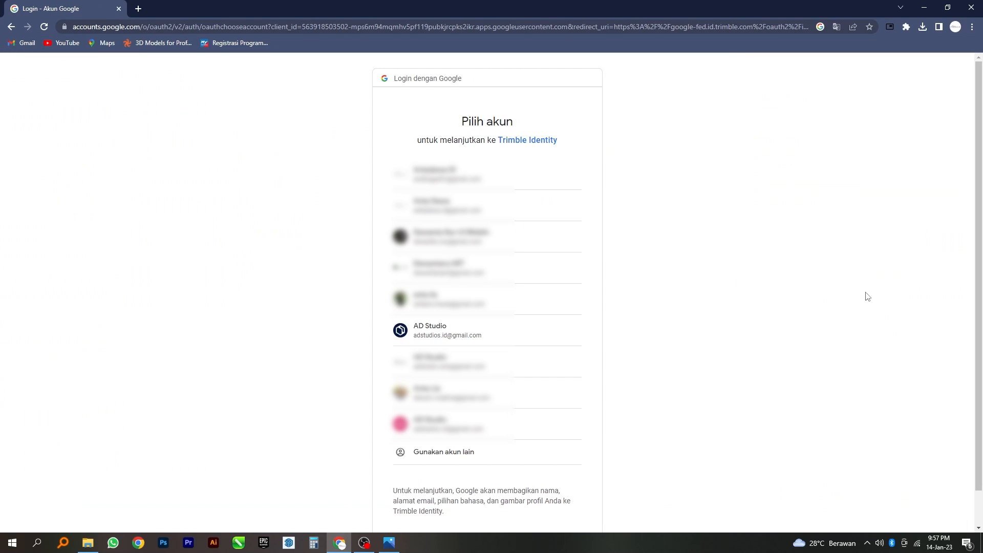
pyautogui.click(467, 343)
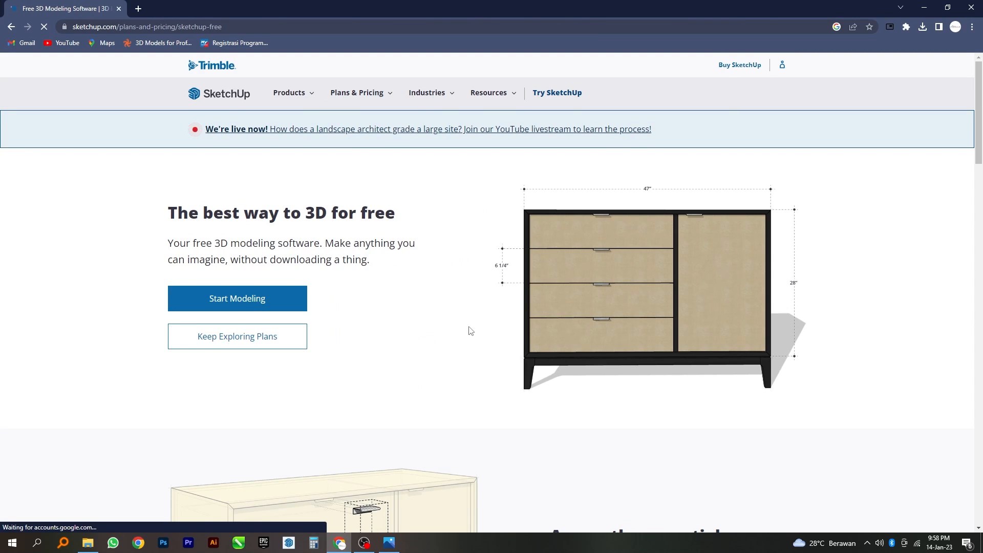
pyautogui.click(782, 65)
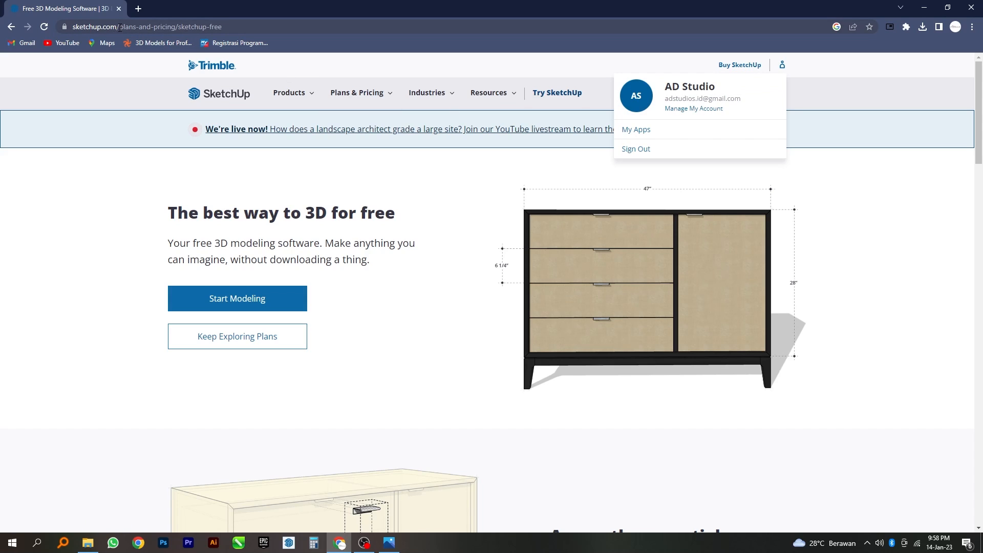
pyautogui.click(431, 337)
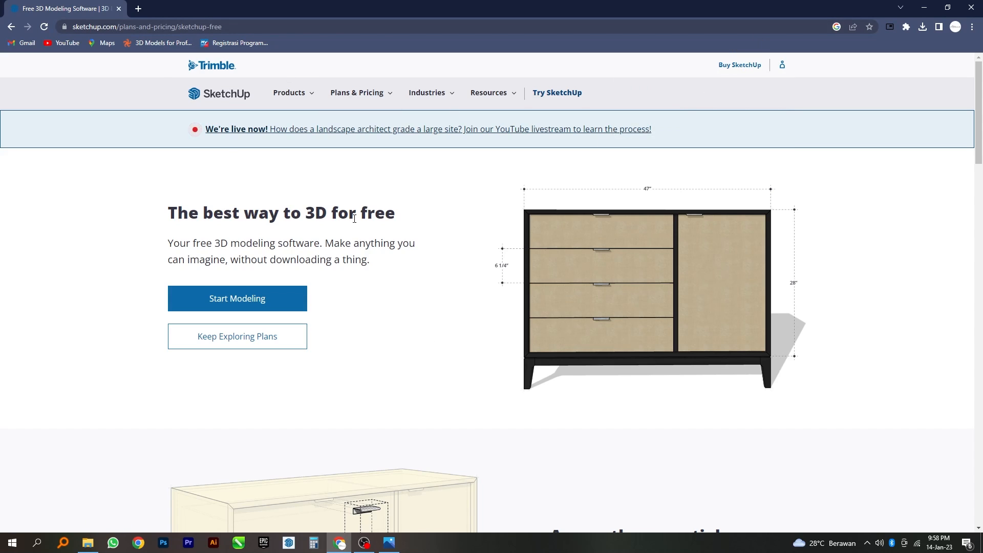
# - Launch the SketchUp web modeler, agree to the terms of service and privacy policy, and start a new model
pyautogui.click(297, 296)
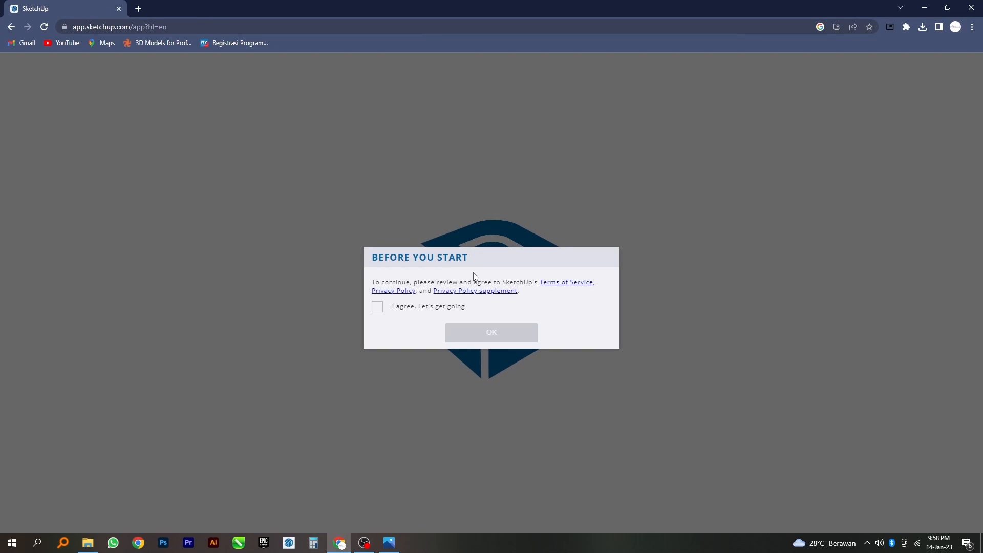
pyautogui.click(377, 306)
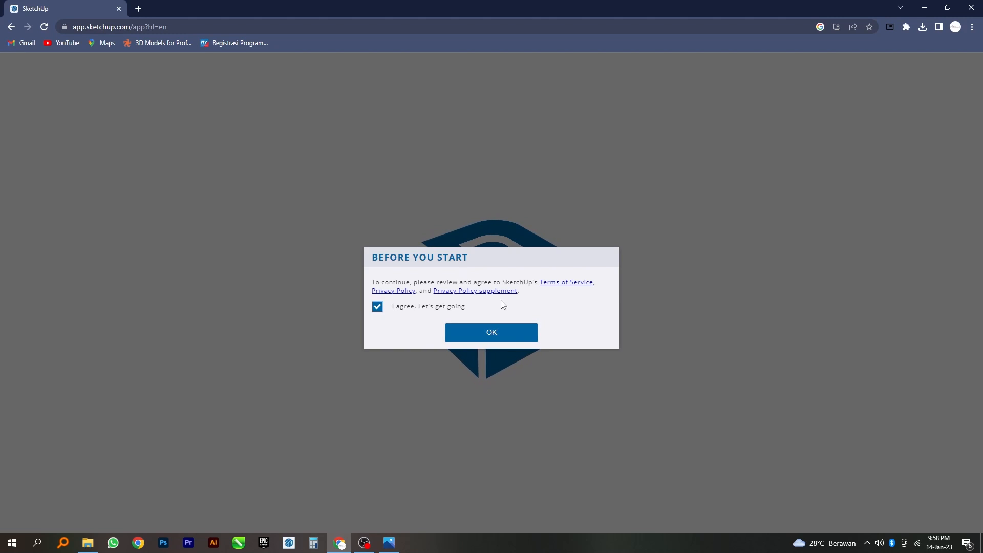
pyautogui.click(500, 335)
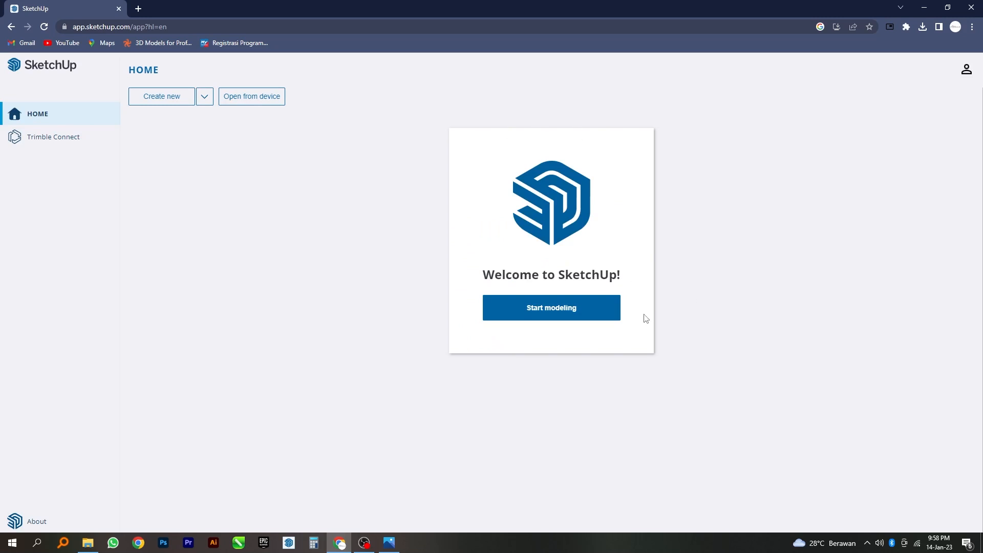
pyautogui.click(597, 315)
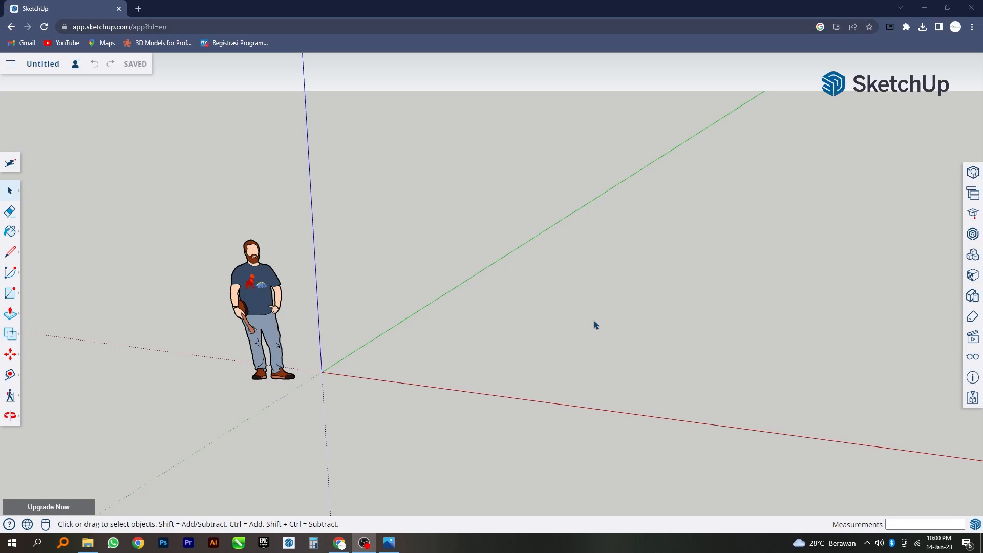
# - Delete the default human figure standing beside the origin of the new model
pyautogui.click(596, 326)
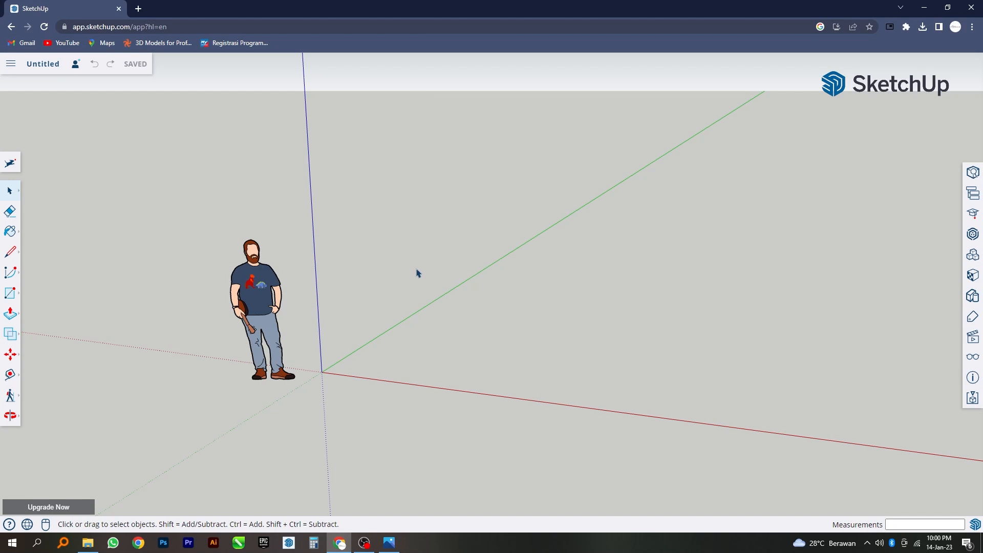
pyautogui.click(262, 304)
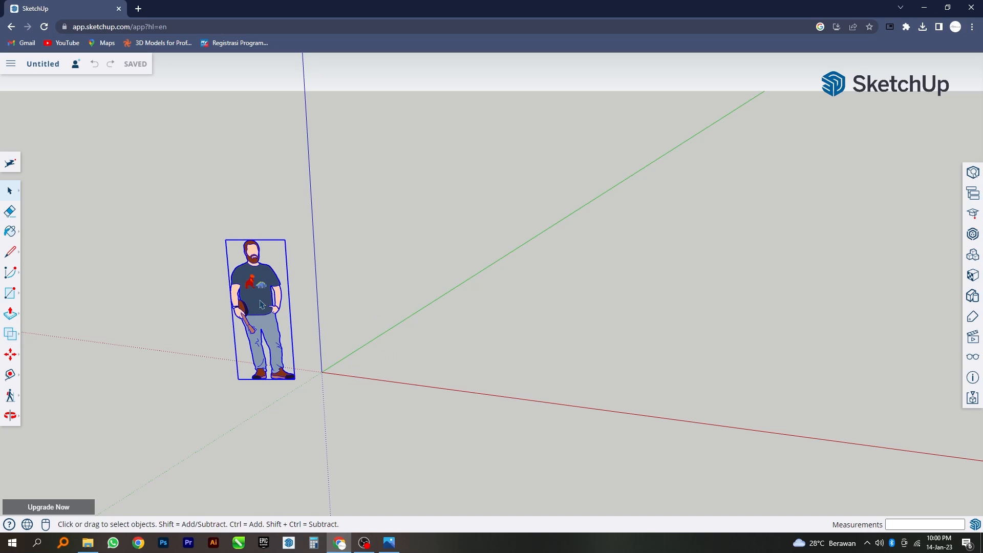
pyautogui.press('Delete')
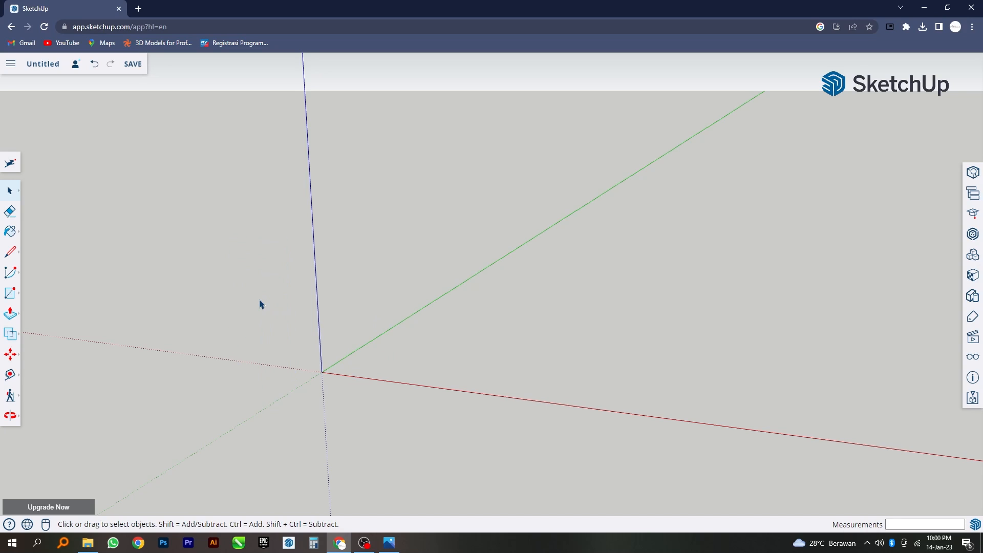
# - Draw a closed four-sided face with the Line tool beside the origin, about 10' 9 3/4" by 6' 6"
pyautogui.scroll(-1, 368, 290)
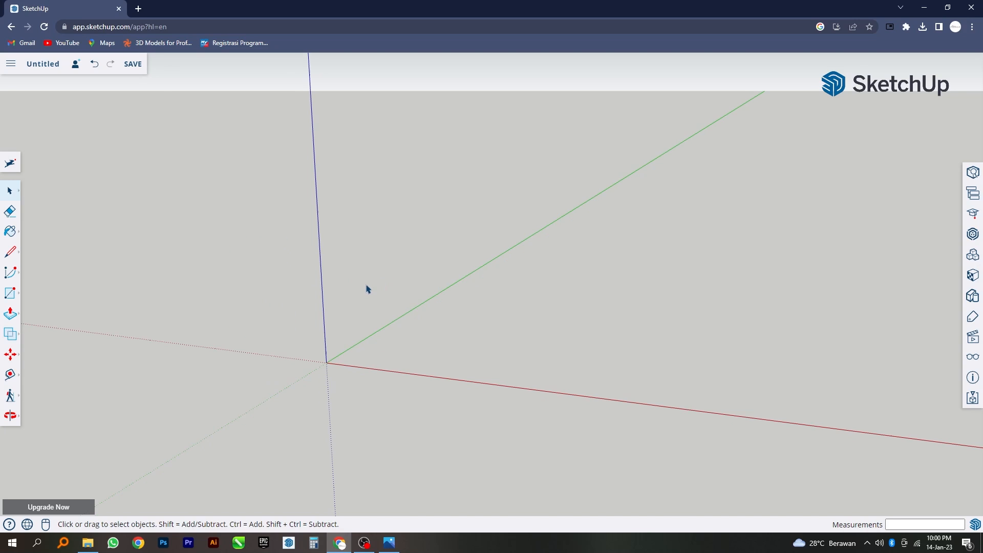
pyautogui.scroll(-1, 368, 289)
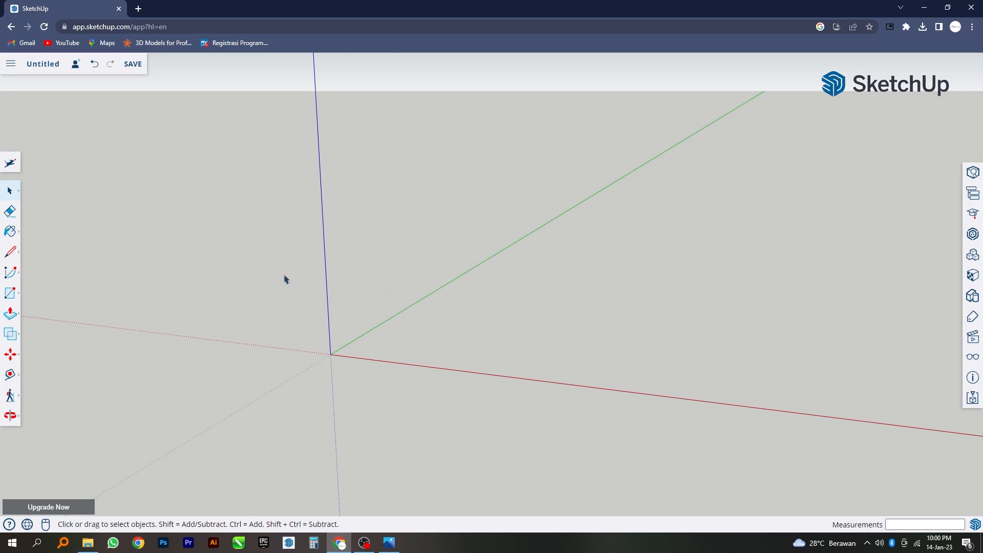
pyautogui.click(10, 252)
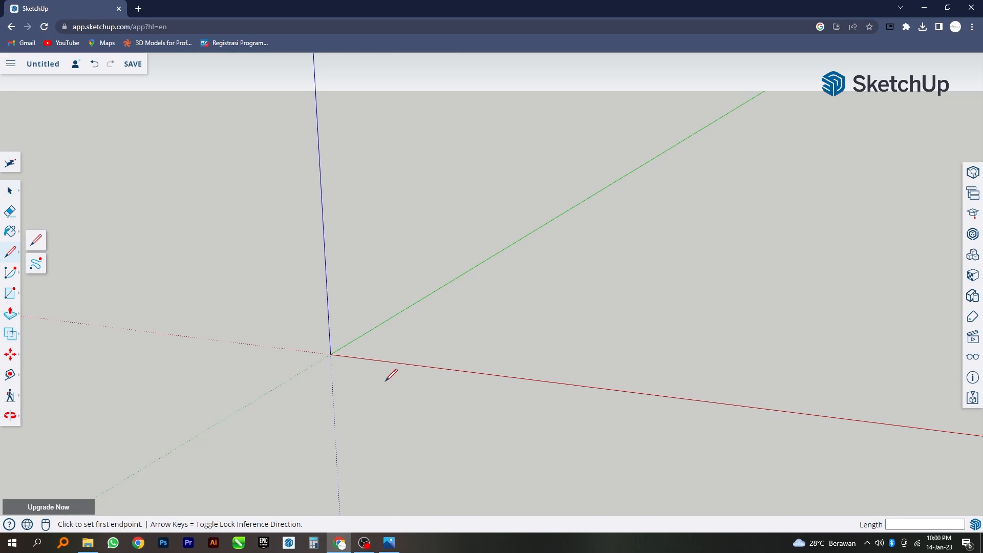
pyautogui.click(383, 346)
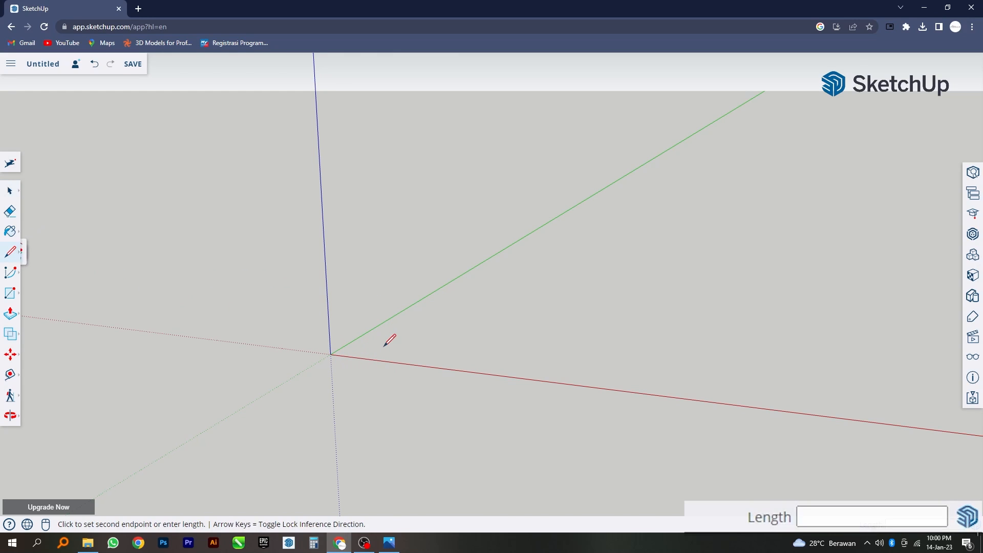
pyautogui.click(453, 300)
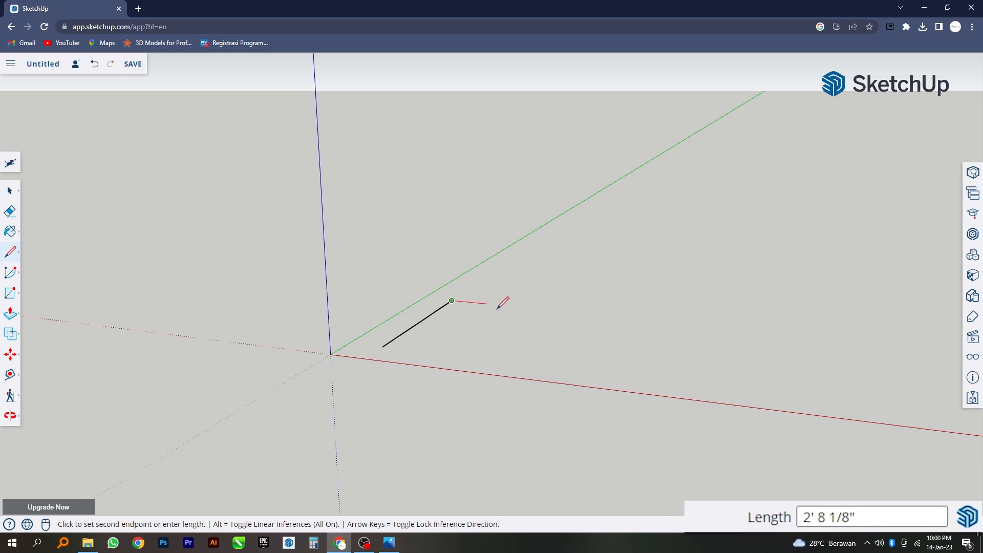
pyautogui.click(540, 309)
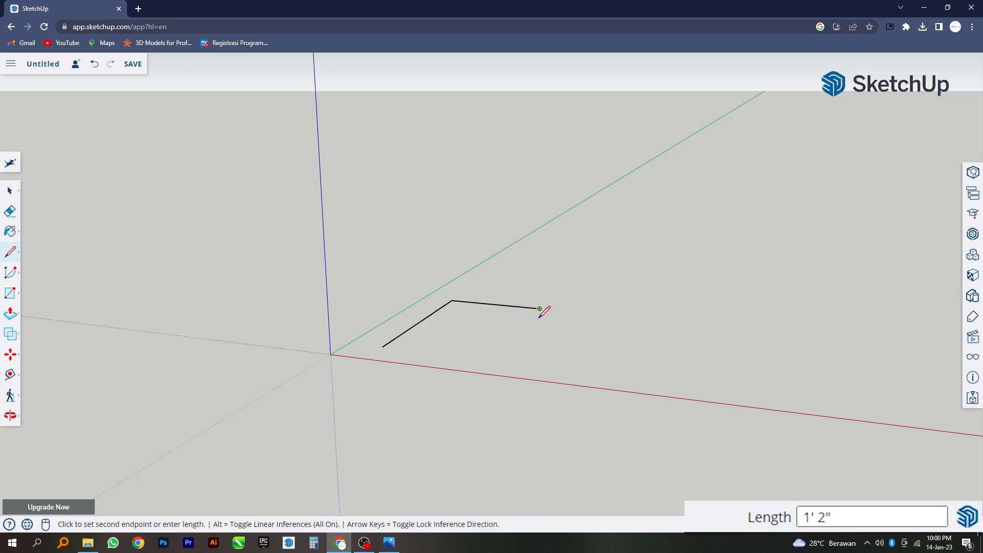
pyautogui.click(487, 360)
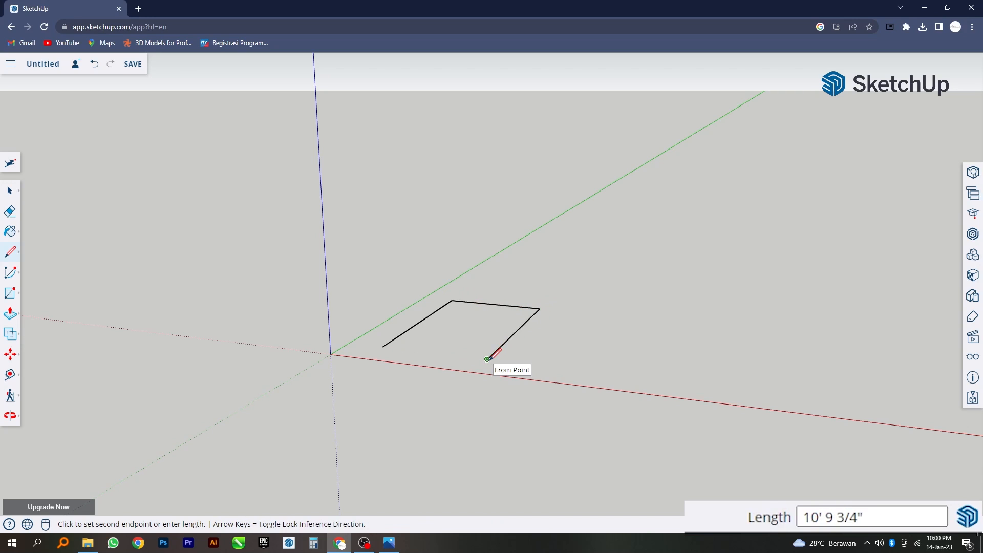
pyautogui.click(383, 348)
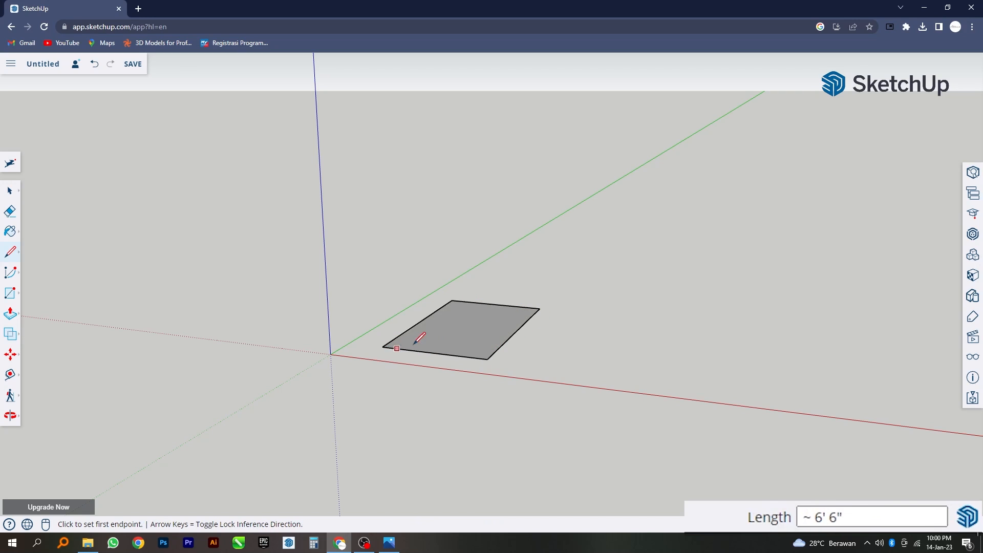
pyautogui.click(9, 192)
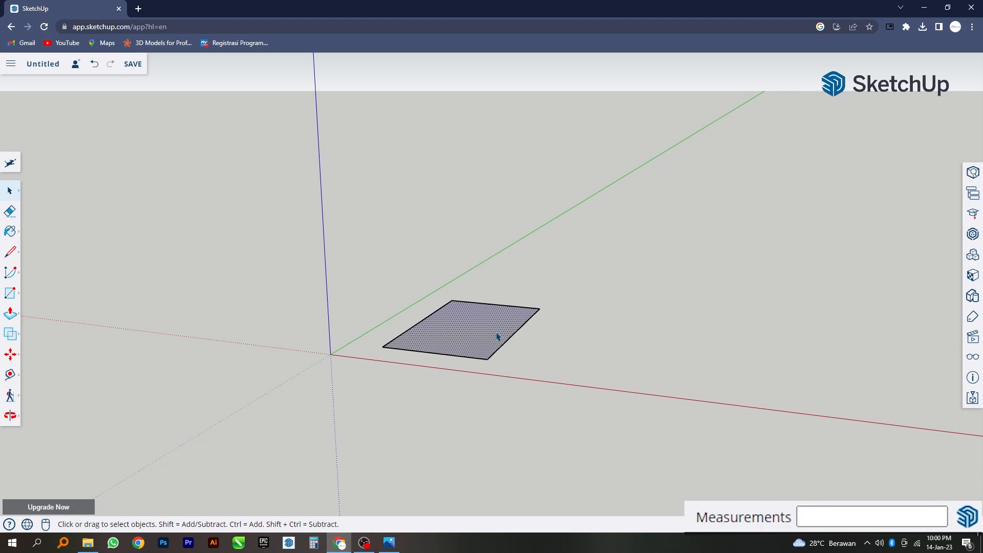
pyautogui.click(550, 347)
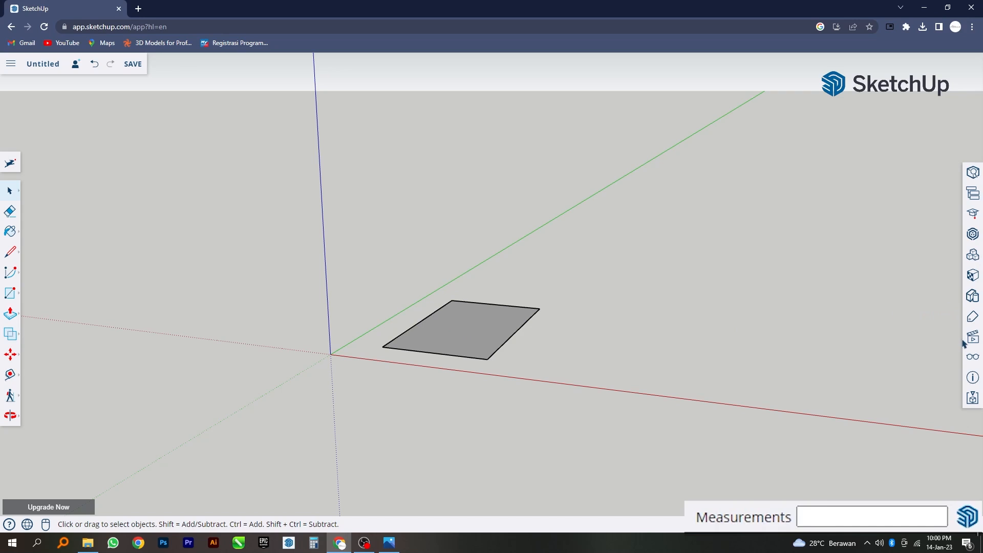
# - Set the model's length units to centimetres with 0.00 precision and look through the angle unit settings
pyautogui.click(973, 378)
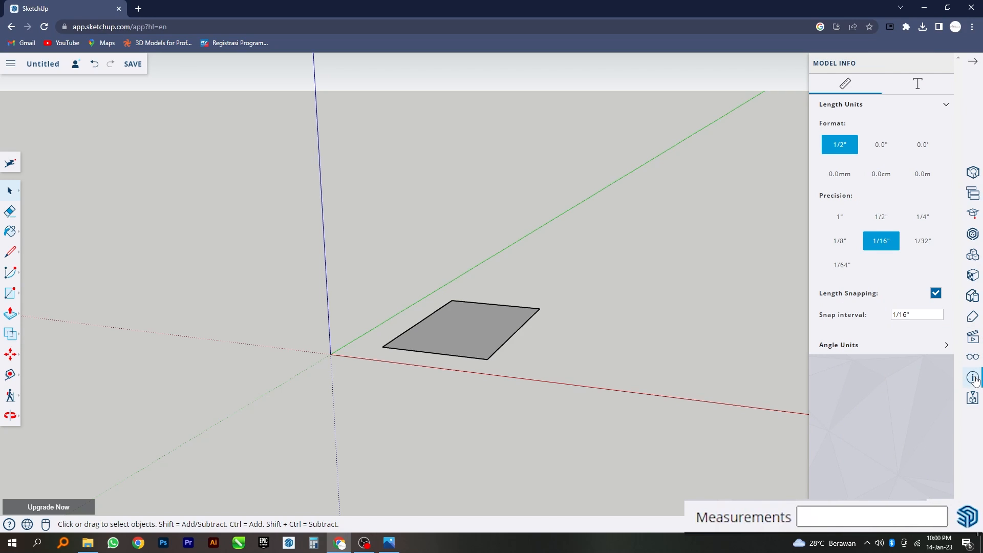
pyautogui.click(886, 177)
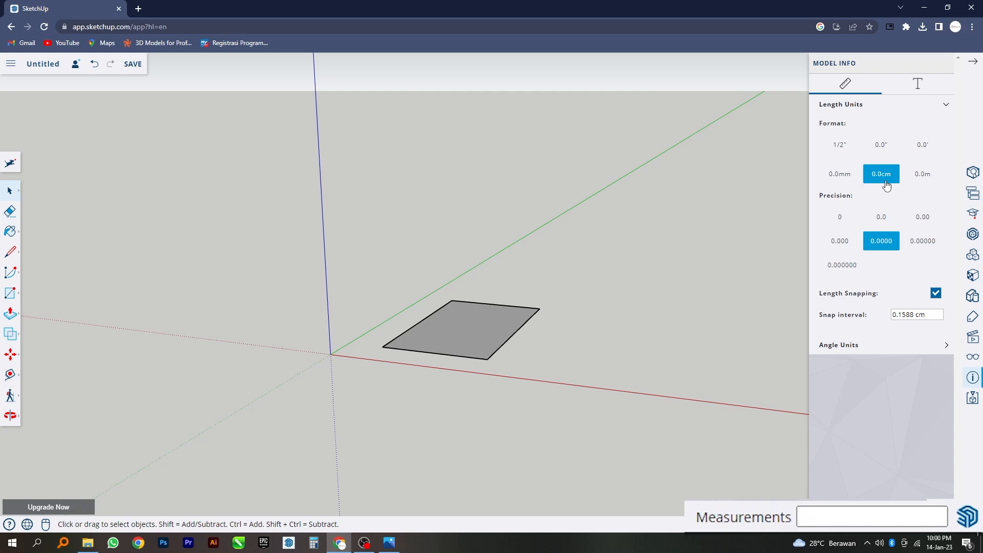
pyautogui.click(929, 226)
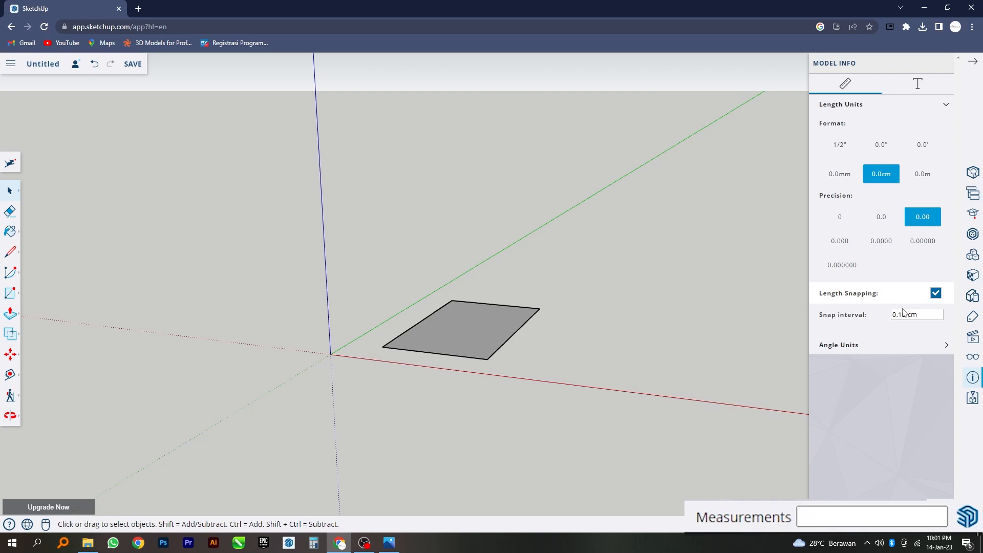
pyautogui.click(844, 219)
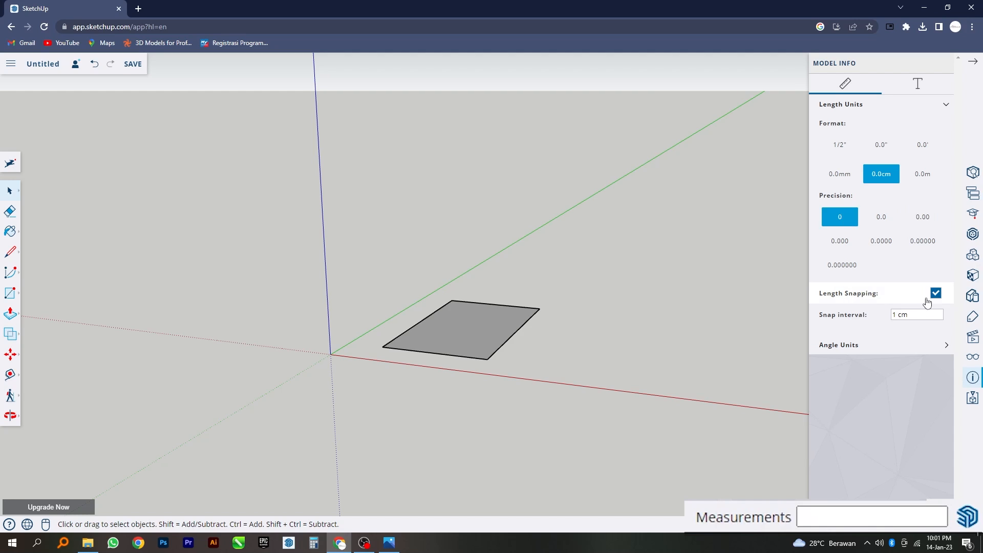
pyautogui.click(922, 220)
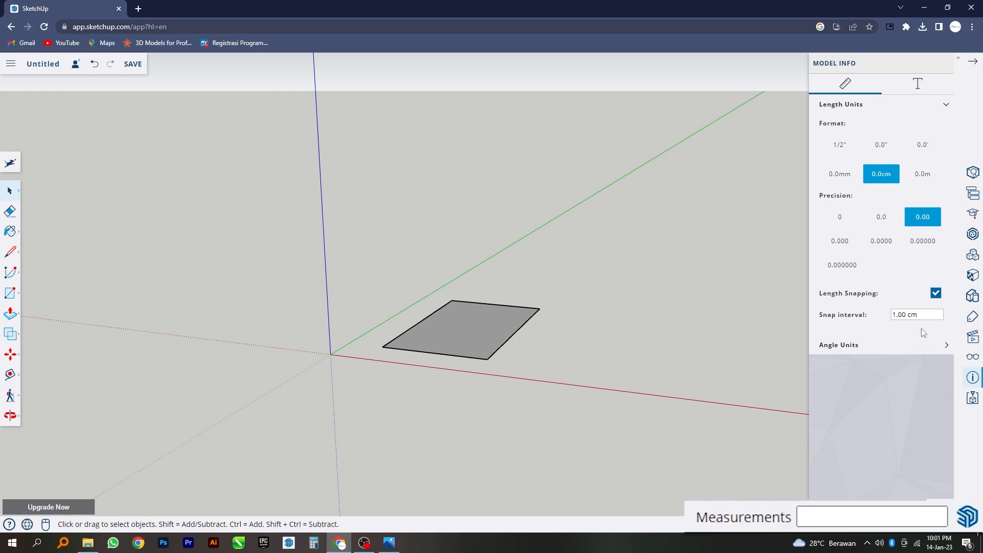
pyautogui.click(947, 346)
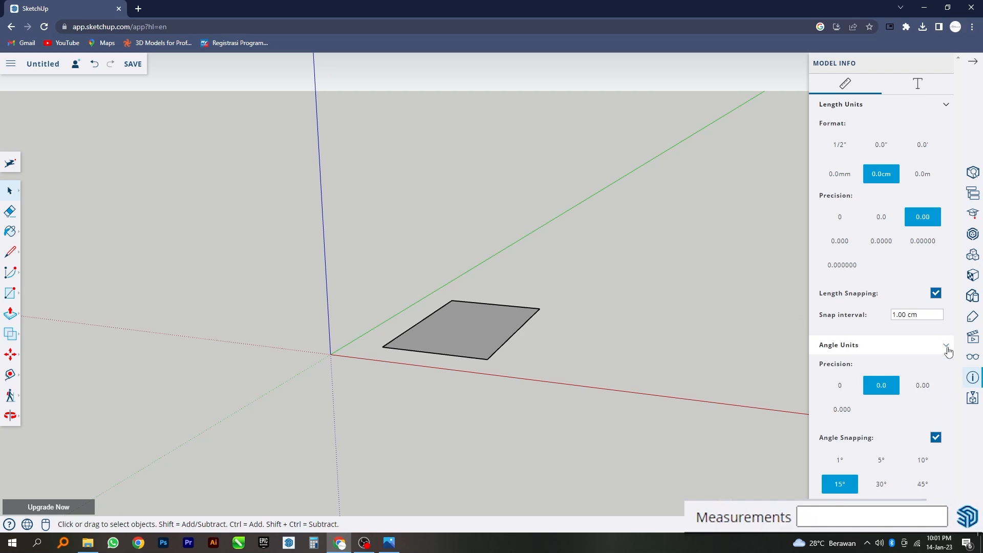
pyautogui.click(947, 348)
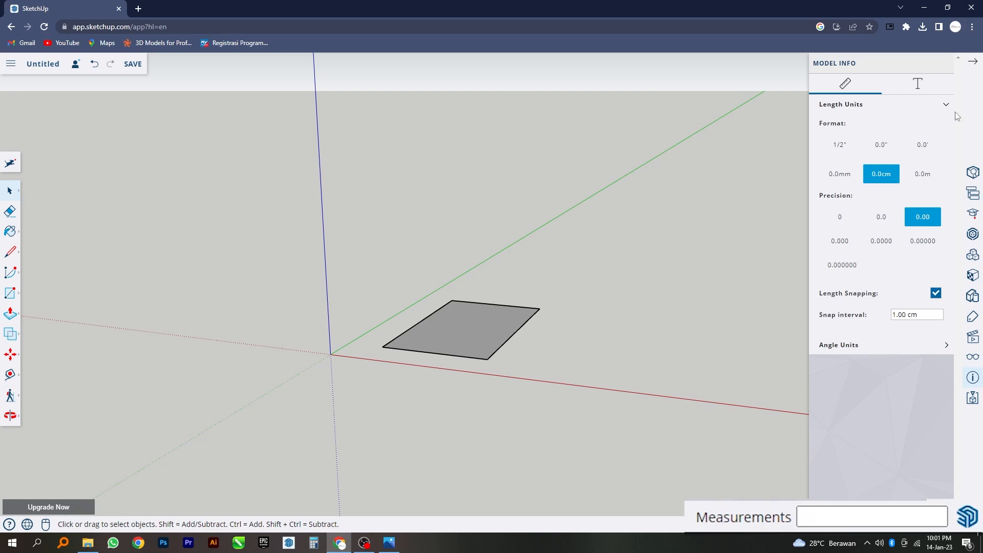
pyautogui.click(974, 65)
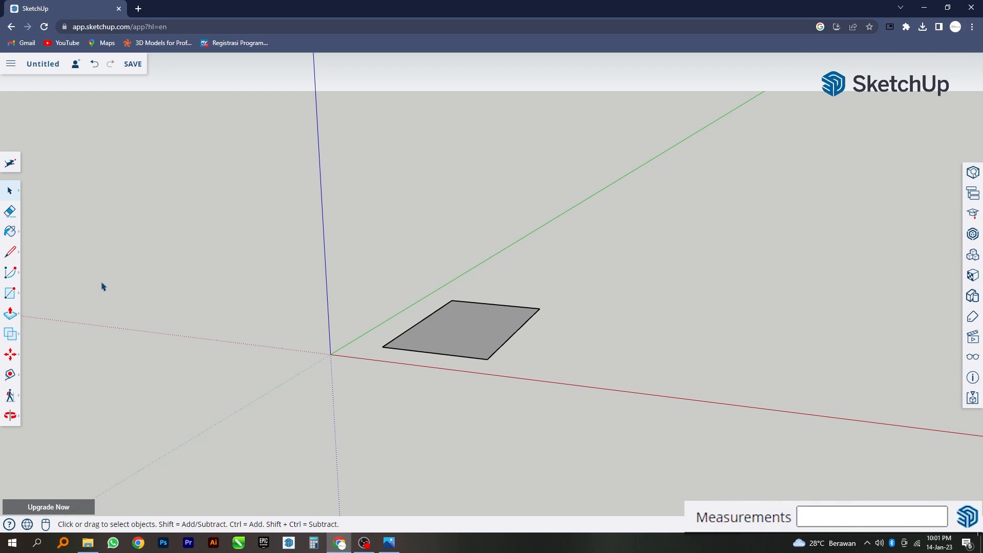
pyautogui.click(10, 252)
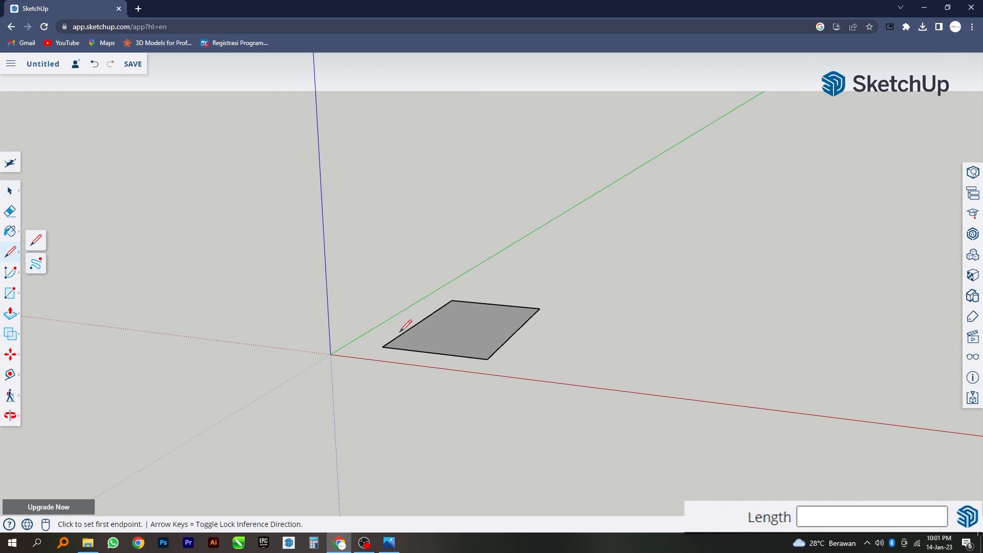
pyautogui.click(524, 364)
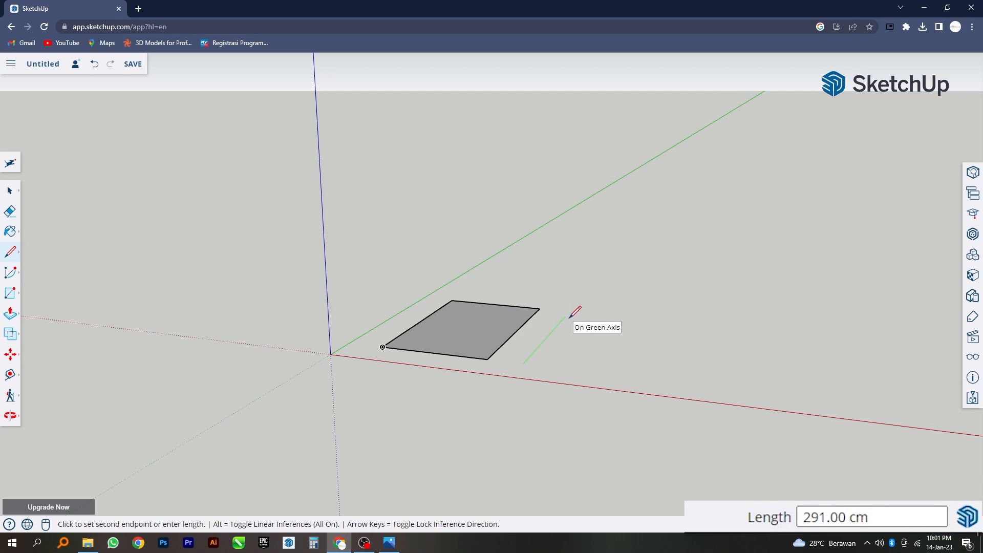
pyautogui.write('3')
pyautogui.press('Return')
pyautogui.press('Escape')
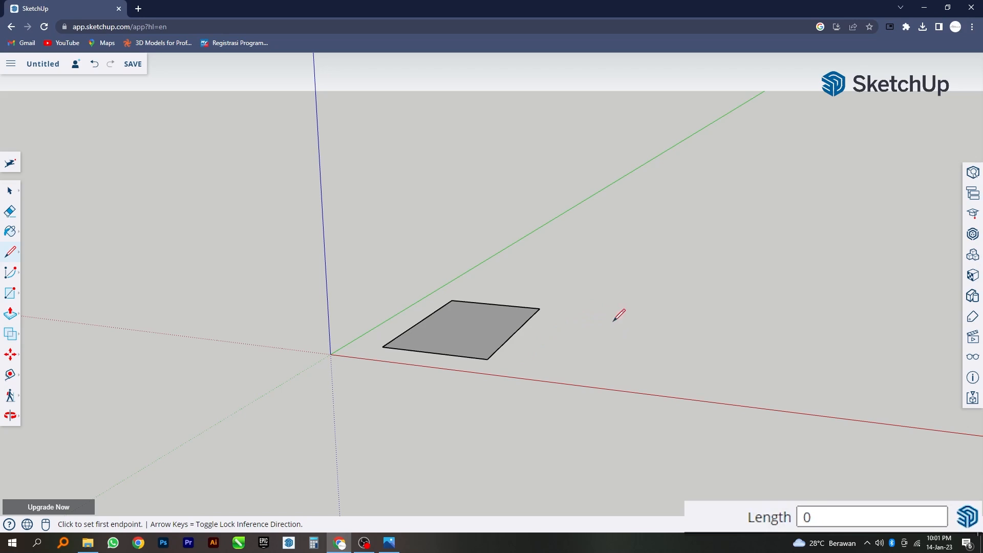
# - Draw a second closed four-sided outline beside the first face, with a 300 cm side along the green axis and about 154 cm wide
pyautogui.click(546, 366)
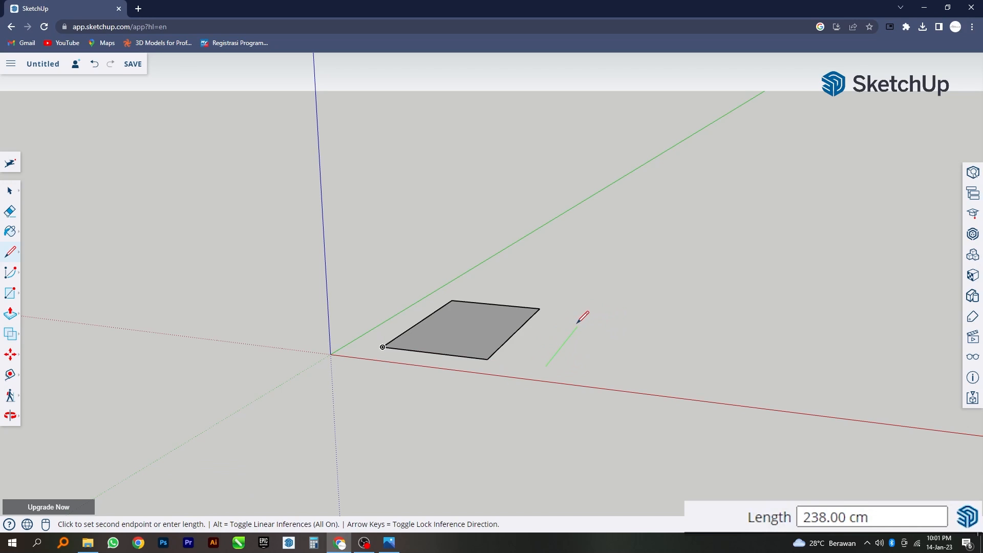
pyautogui.write('300')
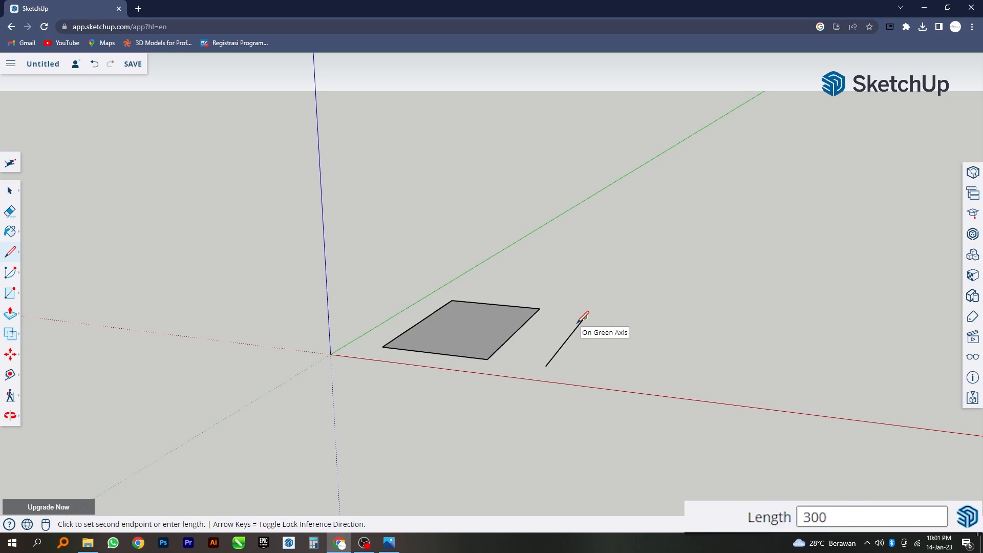
pyautogui.press('Return')
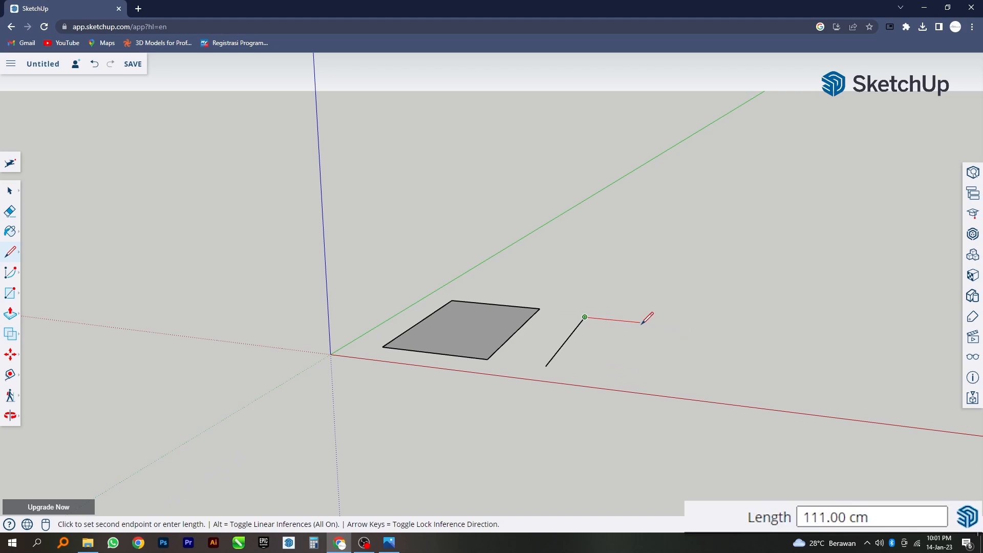
pyautogui.write('00')
pyautogui.press('BackSpace')
pyautogui.press('BackSpace')
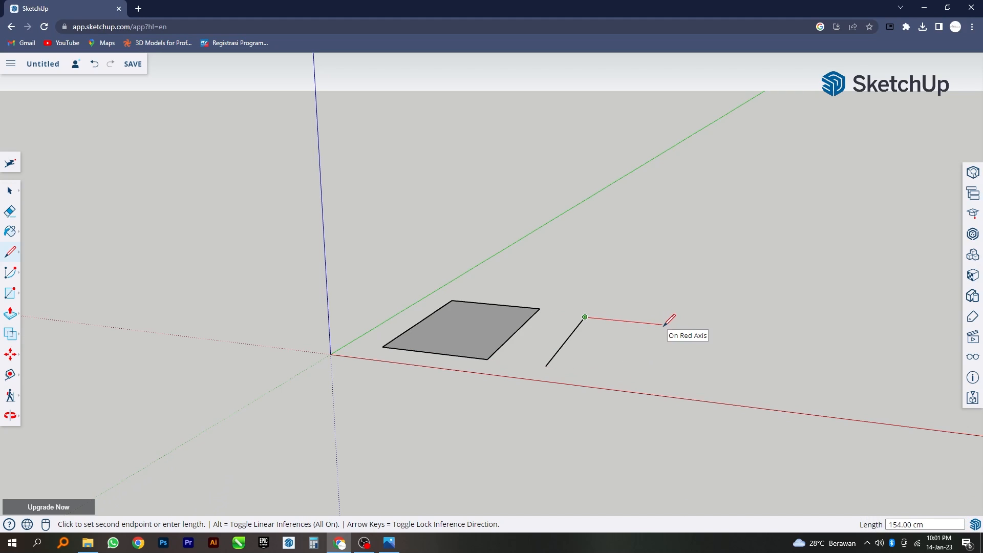
pyautogui.click(662, 325)
pyautogui.click(639, 377)
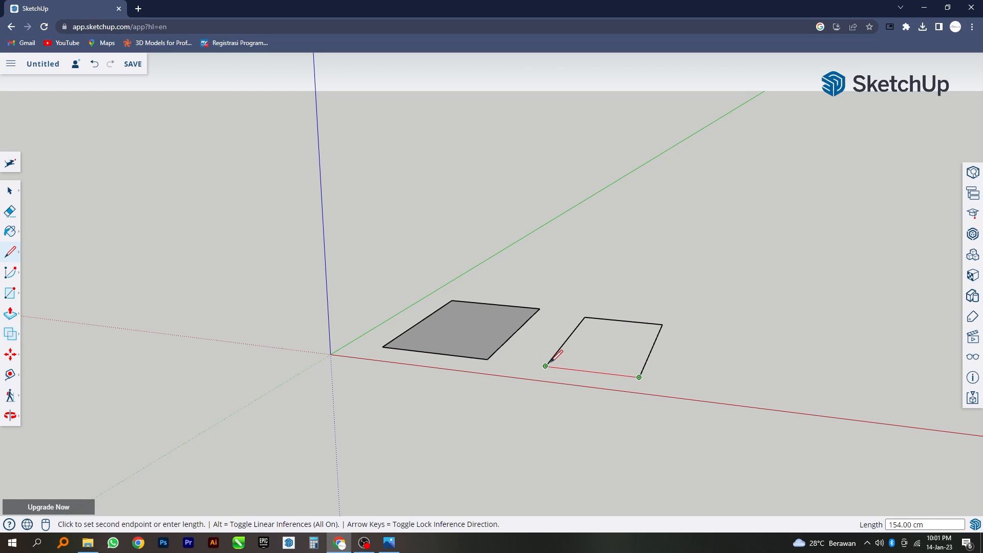
pyautogui.click(546, 366)
pyautogui.moveTo(612, 358); pyautogui.dragTo(582, 377, button='middle')
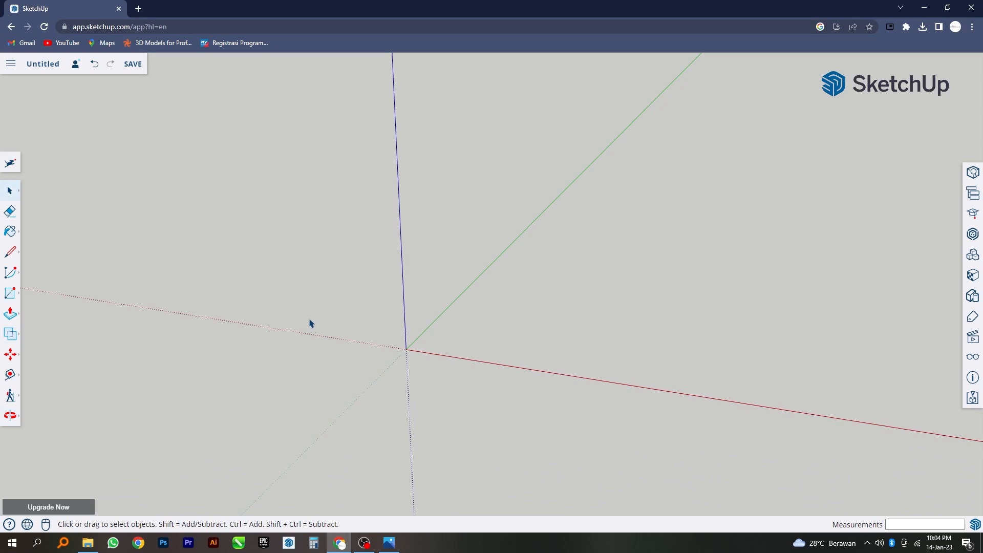
# - Import the floor plan Untitled-1.jpg from the 1. LayOut folder on the device as an image
pyautogui.moveTo(311, 323); pyautogui.dragTo(308, 320, button='middle')
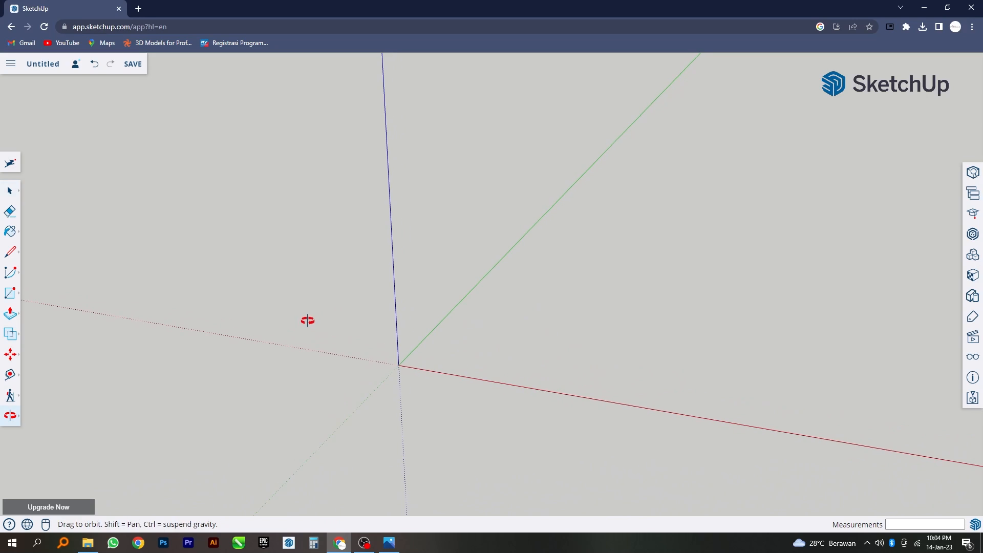
pyautogui.click(11, 65)
pyautogui.moveTo(73, 196)
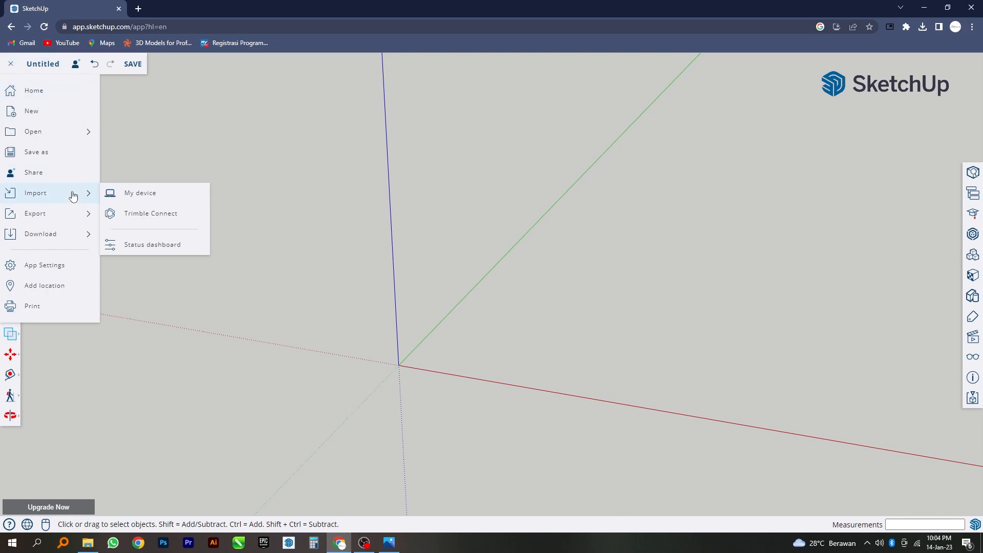
pyautogui.click(131, 194)
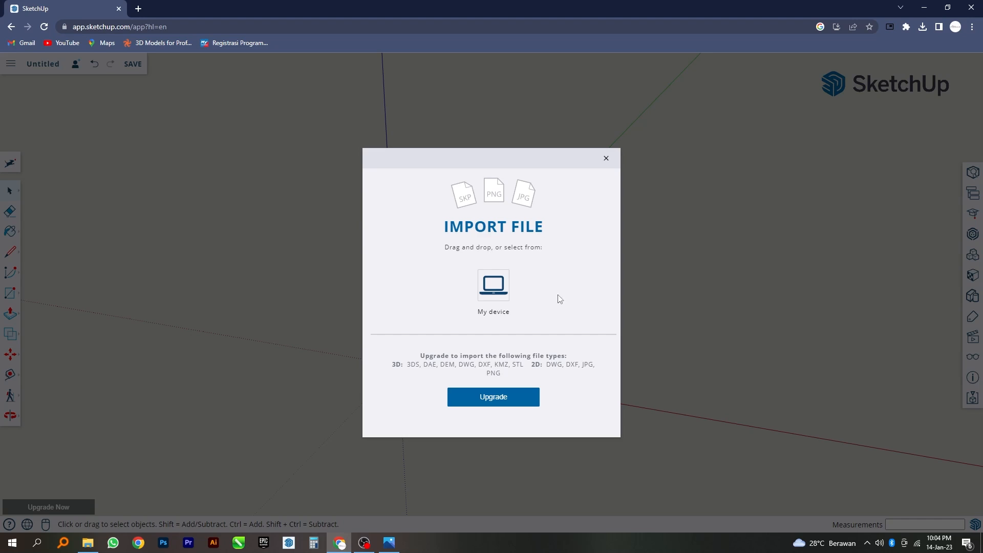
pyautogui.click(493, 284)
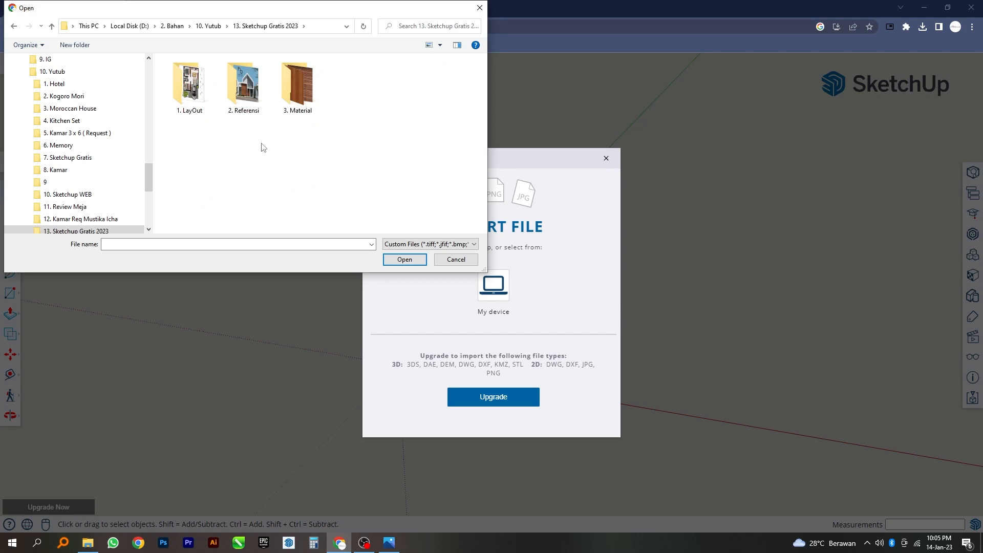
pyautogui.doubleClick(189, 87)
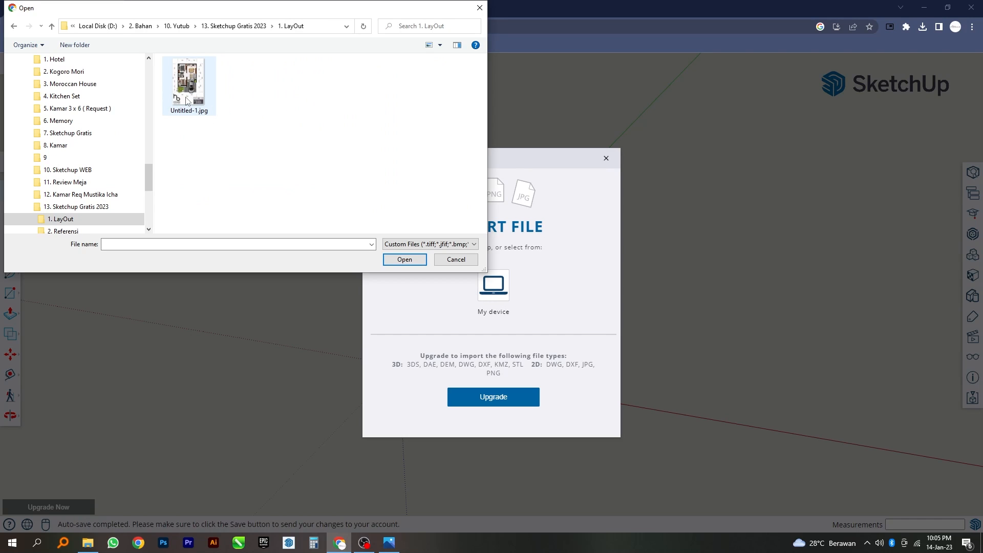
pyautogui.doubleClick(186, 97)
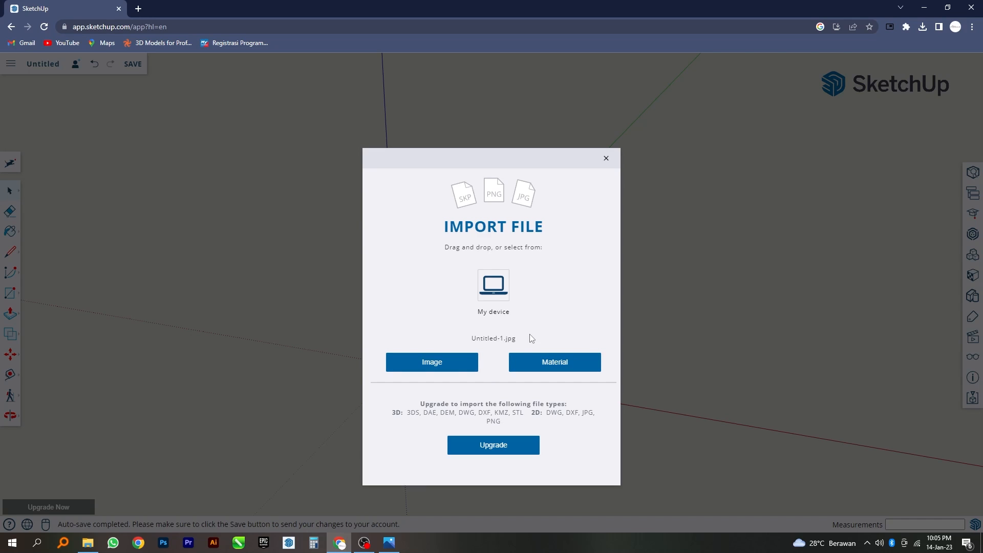
pyautogui.click(445, 365)
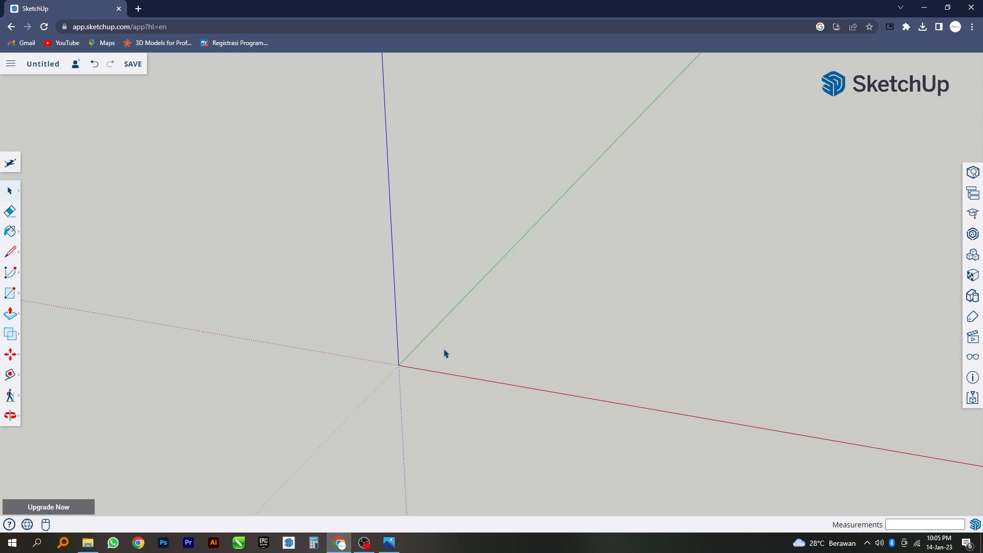
# - Place the floor plan image flat on the ground with its lower corner at the origin, aligned between the red and green axes
pyautogui.click(403, 364)
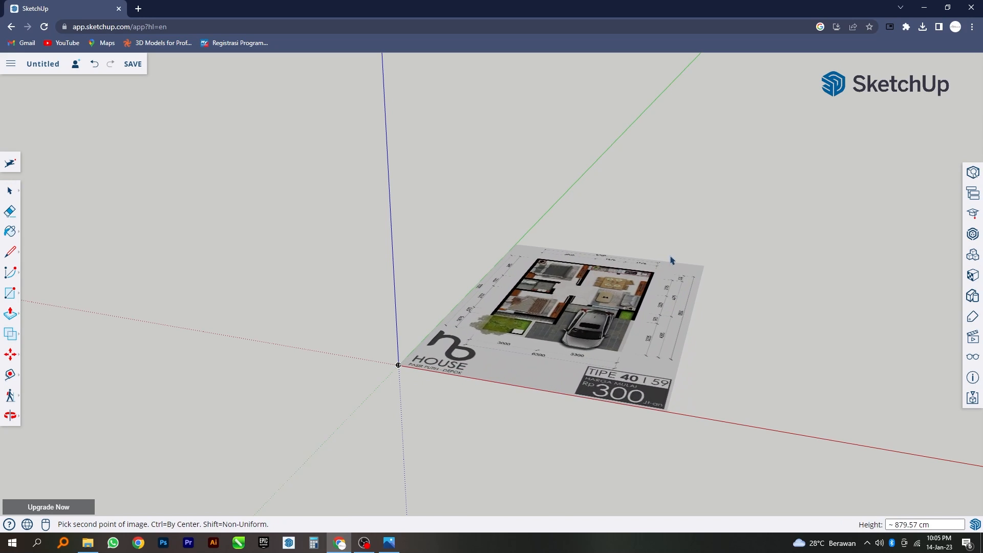
pyautogui.click(756, 249)
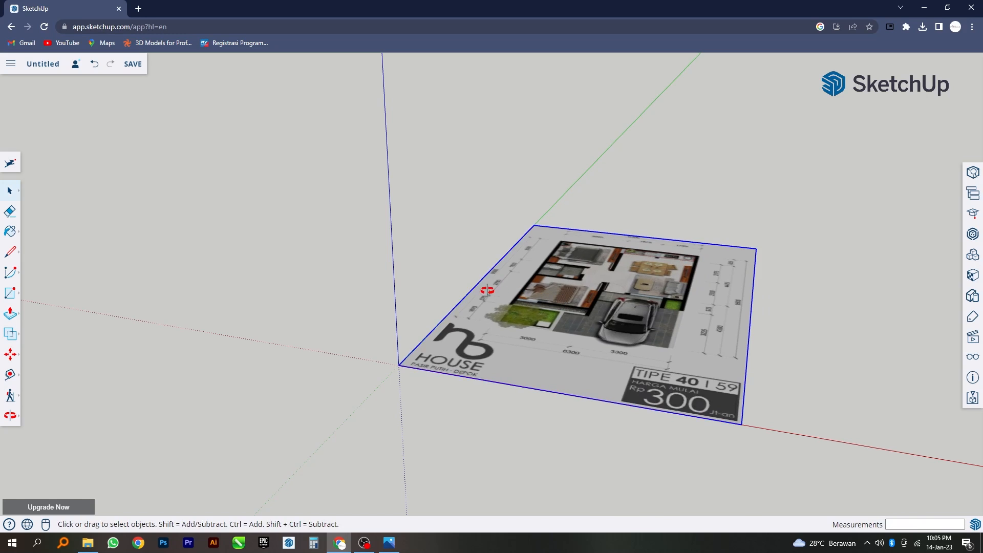
pyautogui.moveTo(488, 291); pyautogui.dragTo(558, 375, button='middle')
pyautogui.scroll(-4, 451, 280)
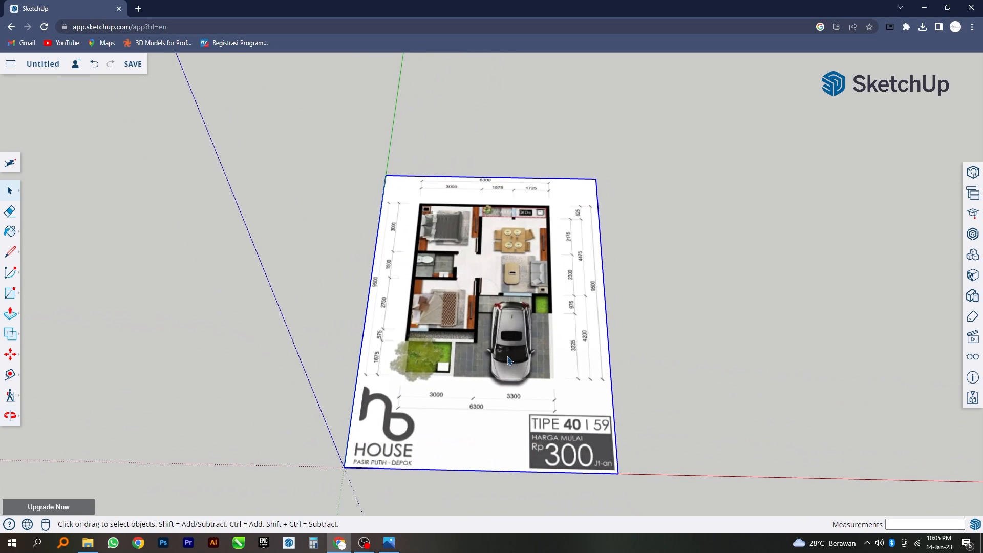
pyautogui.moveTo(508, 357); pyautogui.dragTo(466, 429, button='middle')
pyautogui.scroll(5, 454, 409)
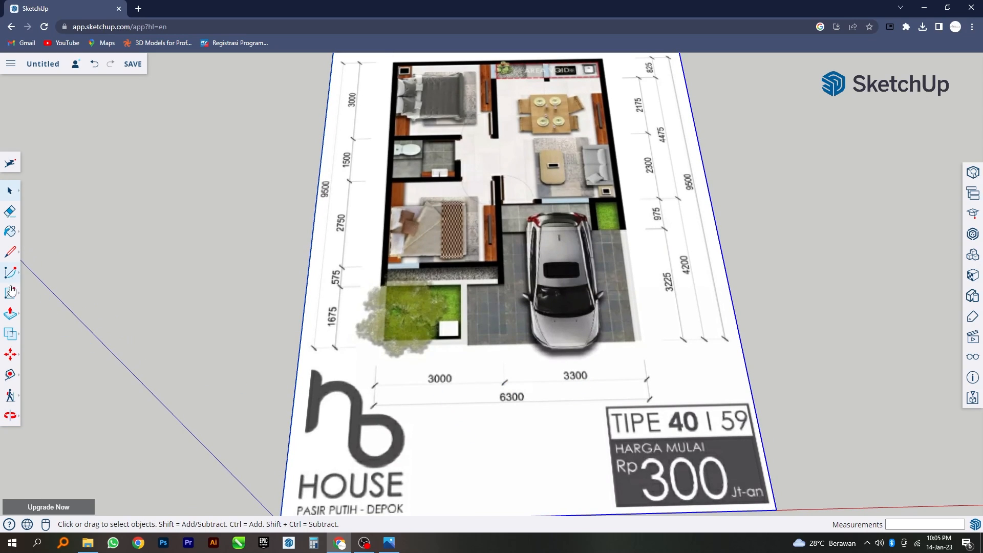
pyautogui.click(12, 373)
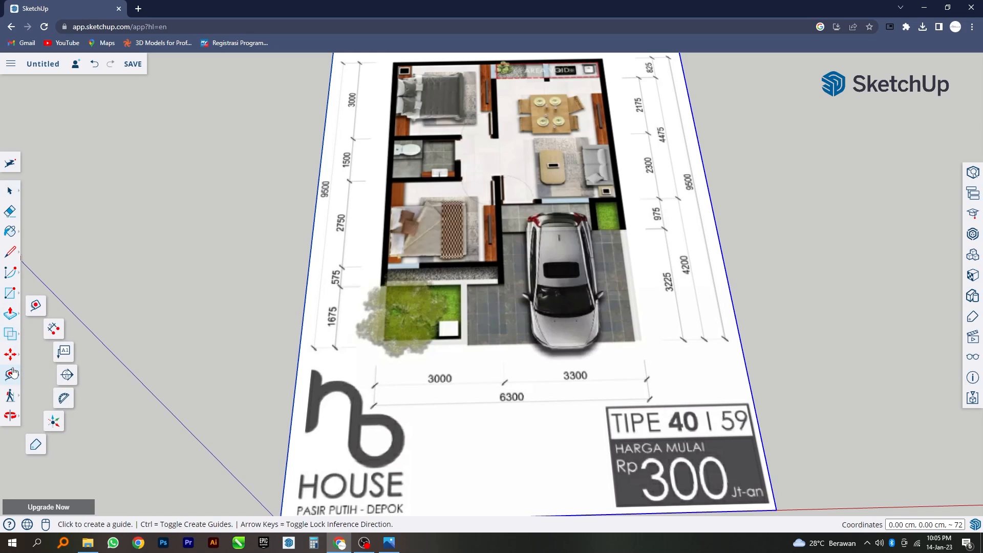
pyautogui.click(35, 305)
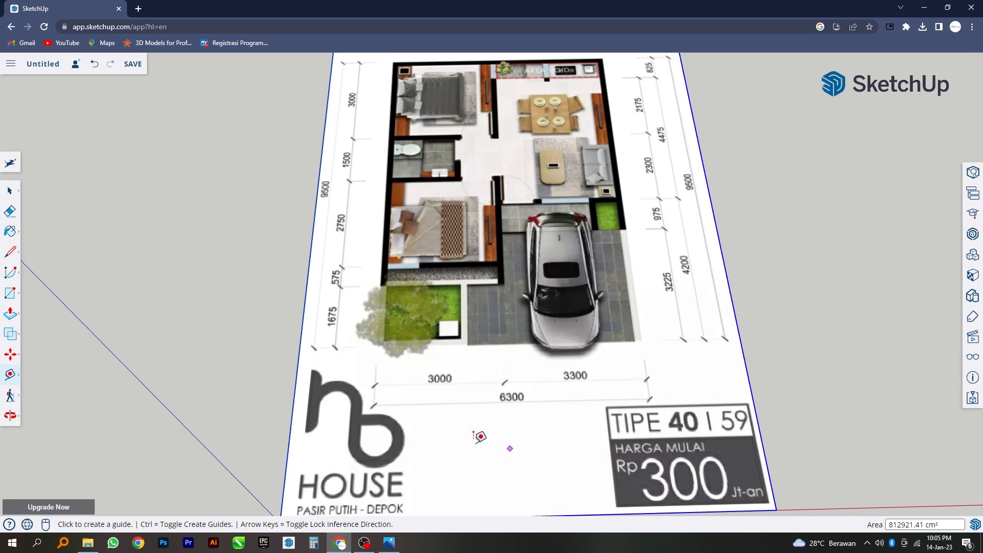
pyautogui.click(374, 374)
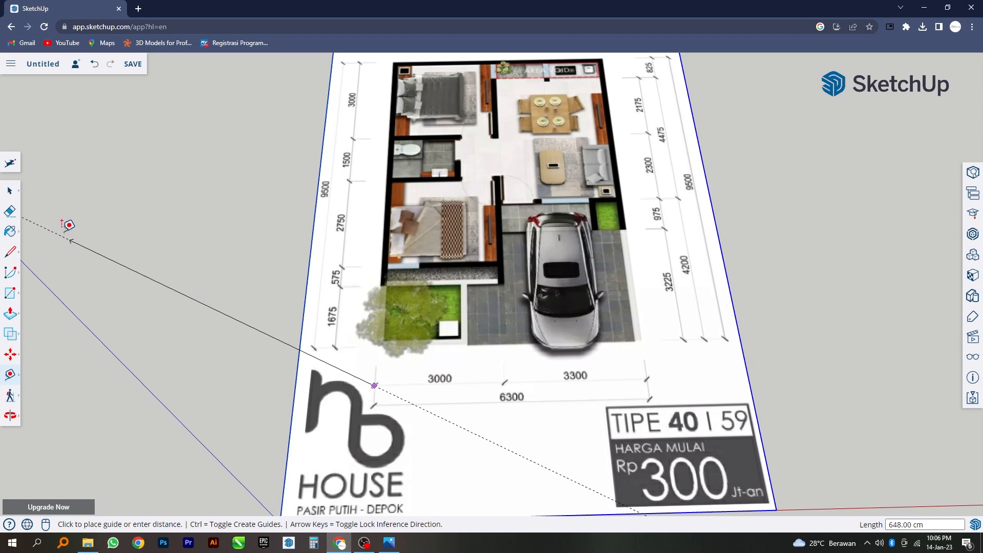
pyautogui.click(9, 190)
pyautogui.scroll(-3, 224, 270)
pyautogui.moveTo(224, 270); pyautogui.dragTo(391, 311, button='middle')
pyautogui.scroll(-2, 434, 301)
pyautogui.scroll(4, 420, 297)
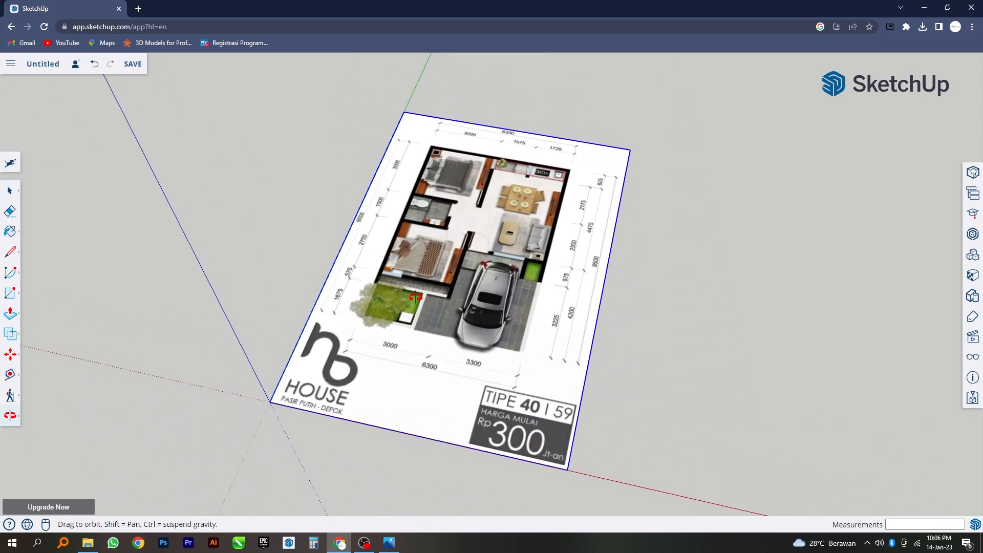
# - Measure the plan's front 3000 dimension with the Tape Measure and resize the whole model so that it equals 300 cm
pyautogui.click(10, 272)
pyautogui.click(9, 374)
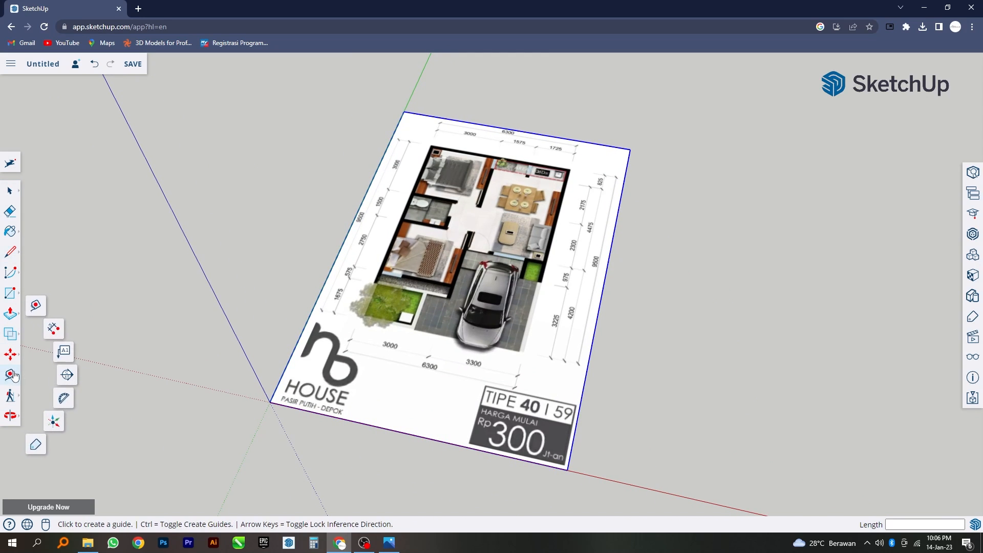
pyautogui.moveTo(468, 344); pyautogui.dragTo(454, 388, button='middle')
pyautogui.scroll(4, 361, 377)
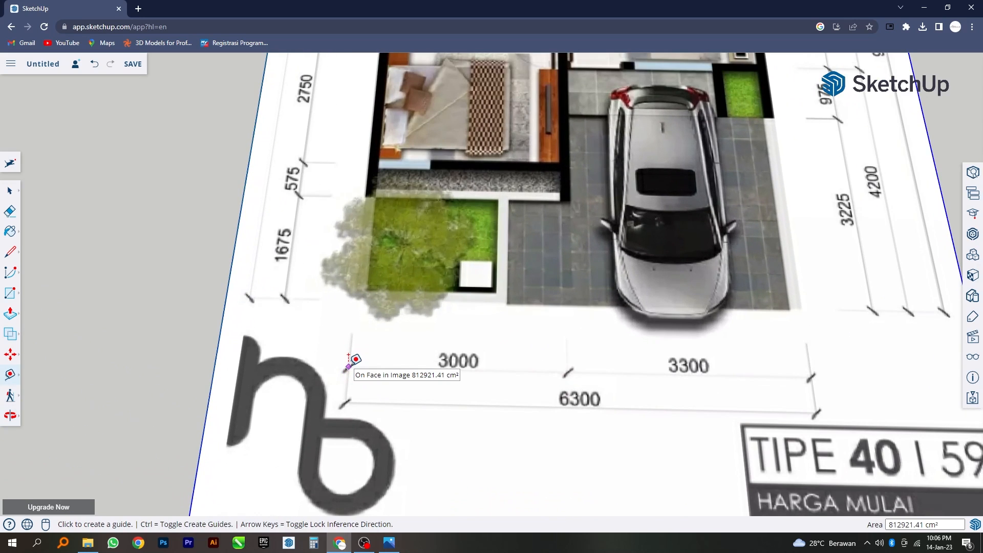
pyautogui.click(349, 367)
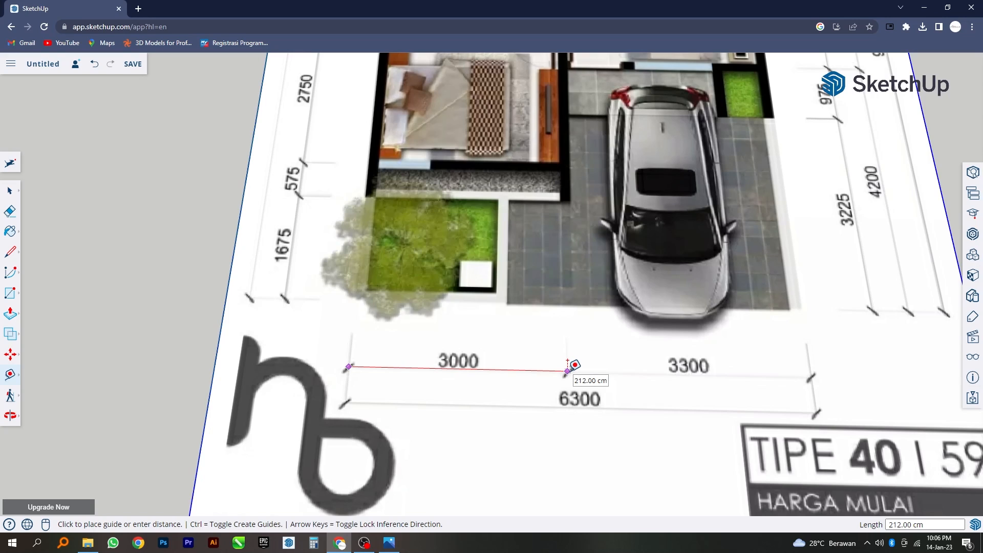
pyautogui.click(569, 371)
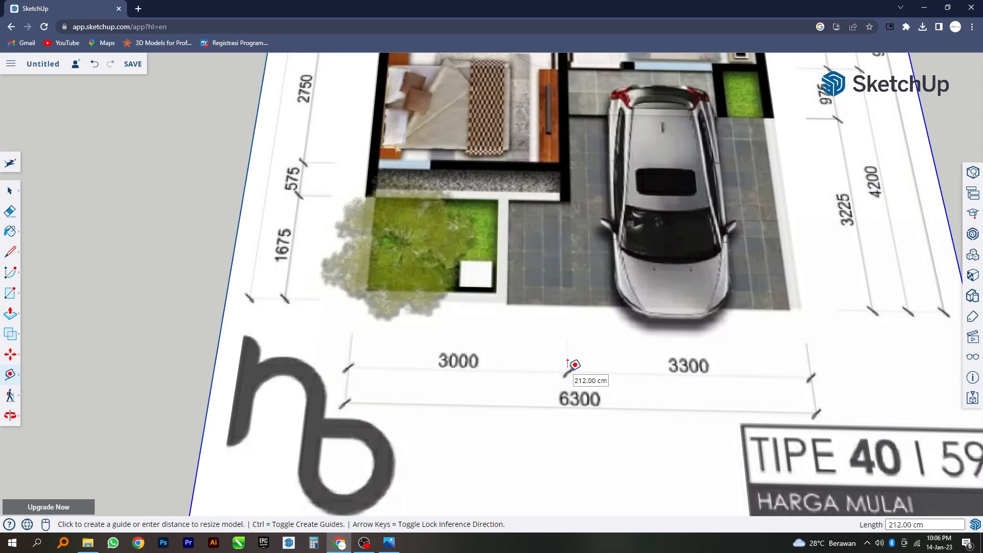
pyautogui.write('300')
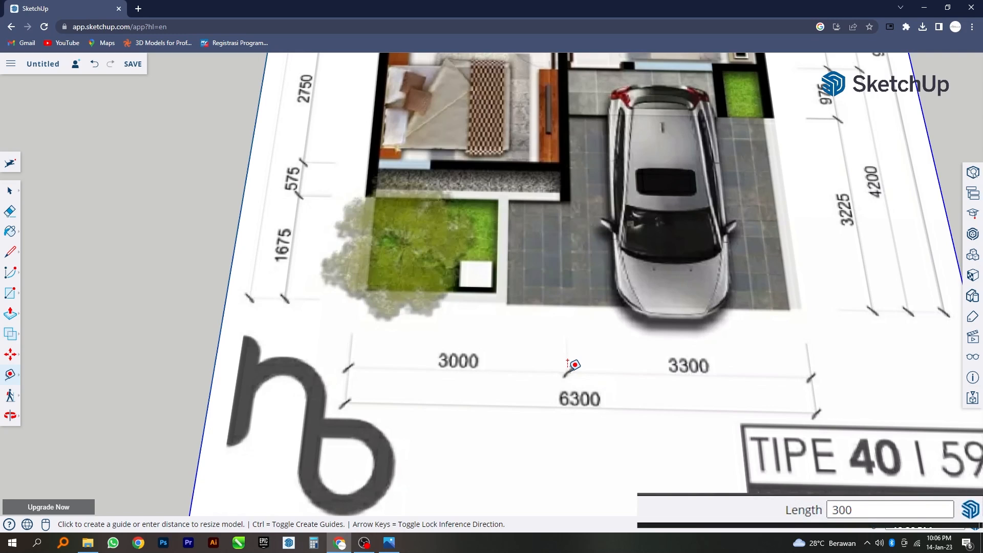
pyautogui.press('Return')
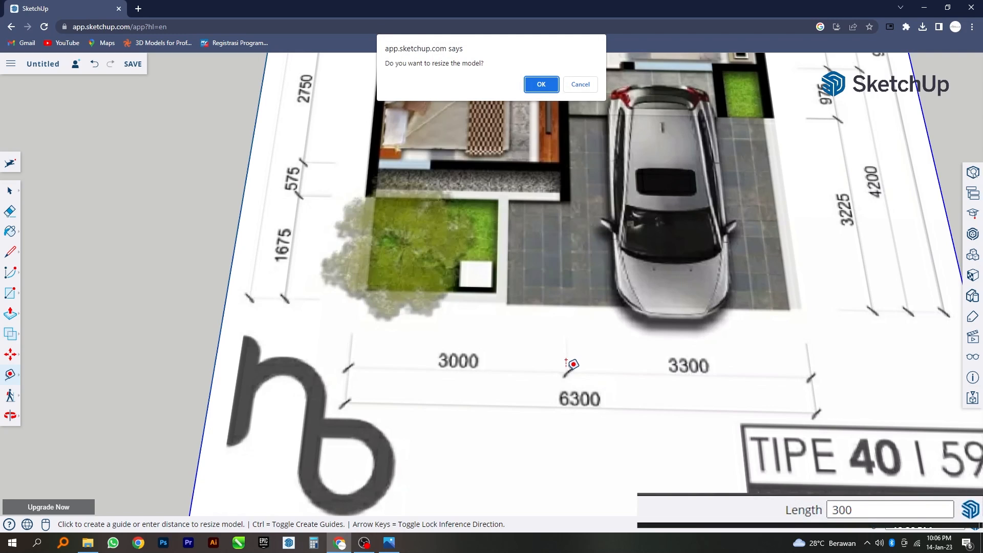
pyautogui.click(539, 84)
pyautogui.scroll(-5, 302, 366)
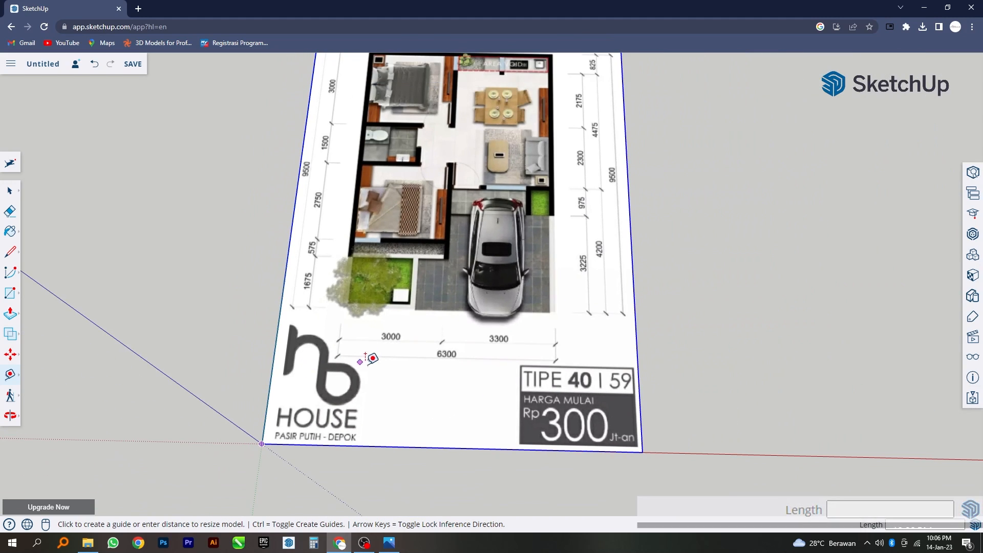
# - Measure the front 3000 dimension on the resized floor plan again to check the scale
pyautogui.moveTo(364, 360); pyautogui.dragTo(303, 373, button='middle')
pyautogui.scroll(2, 330, 304)
pyautogui.scroll(1, 336, 296)
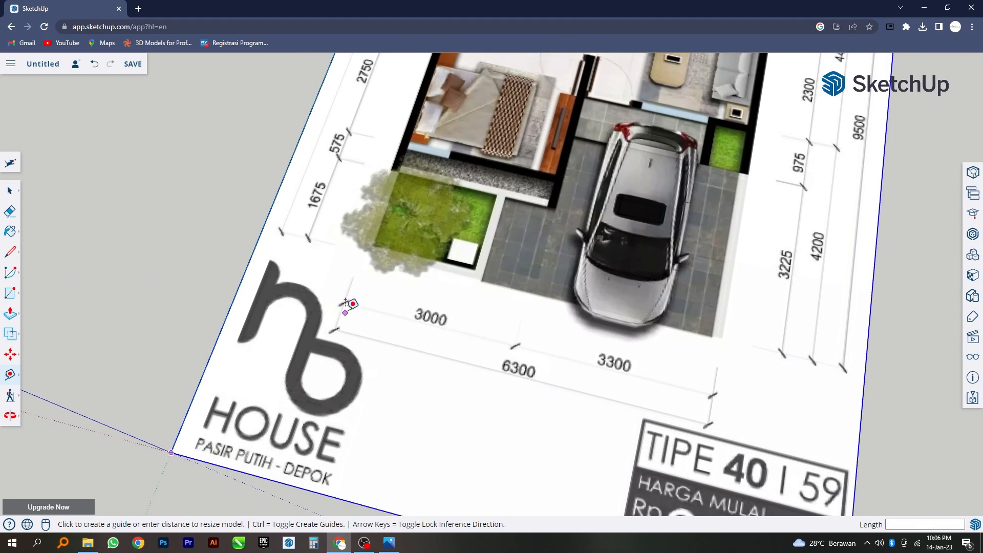
pyautogui.scroll(1, 347, 300)
pyautogui.click(344, 303)
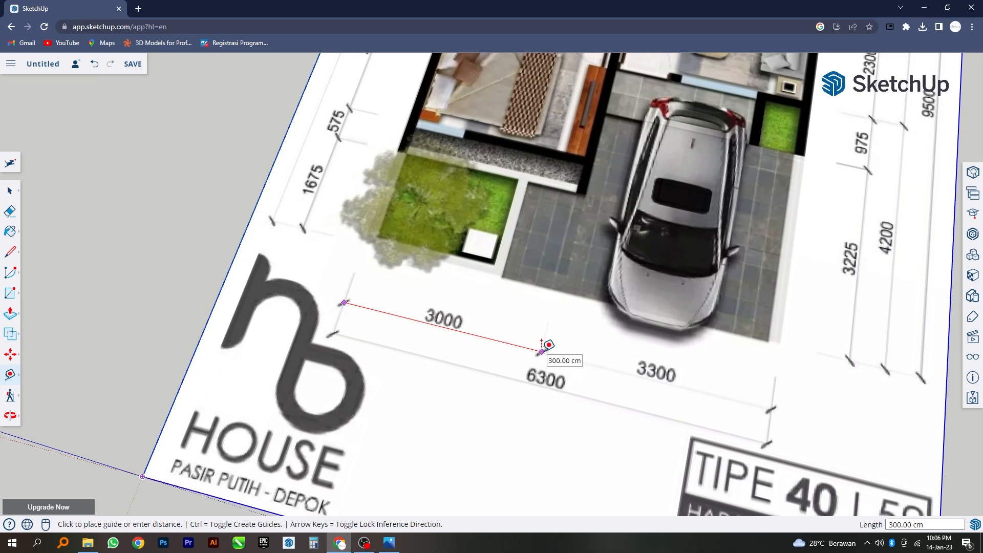
# - Draw a 300 cm line along the front 3000 dimension, plus a short segment from its end toward the driveway
pyautogui.click(16, 256)
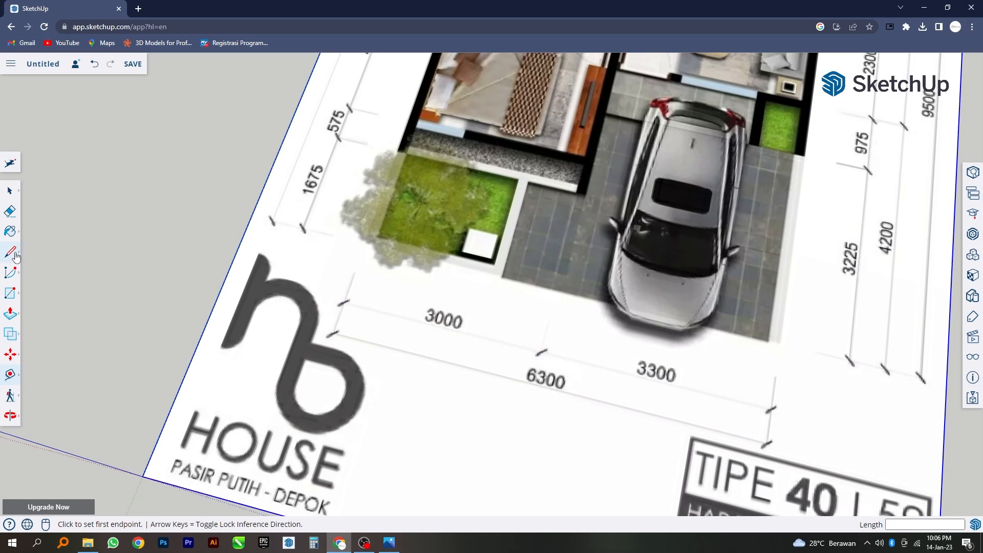
pyautogui.click(344, 303)
pyautogui.write('3')
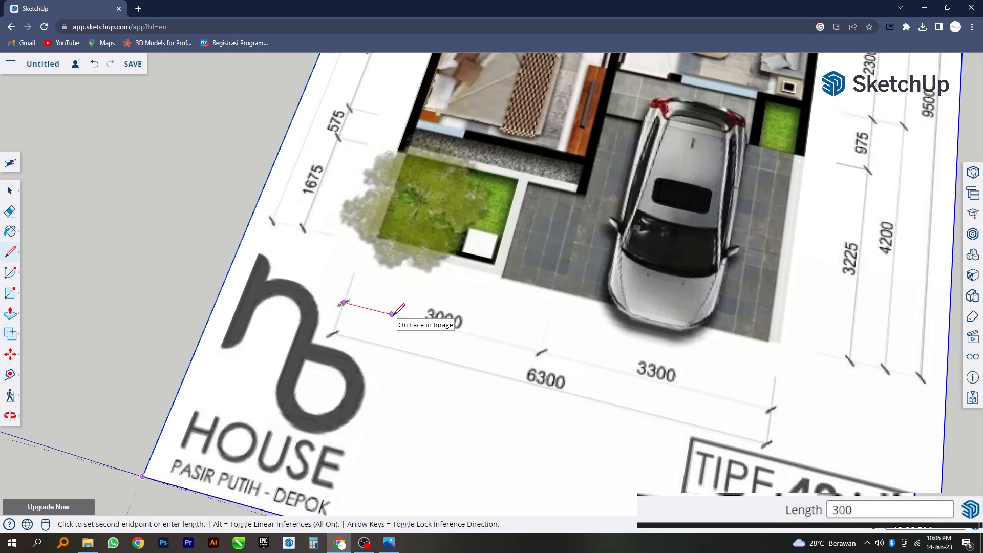
pyautogui.write('00')
pyautogui.press('Return')
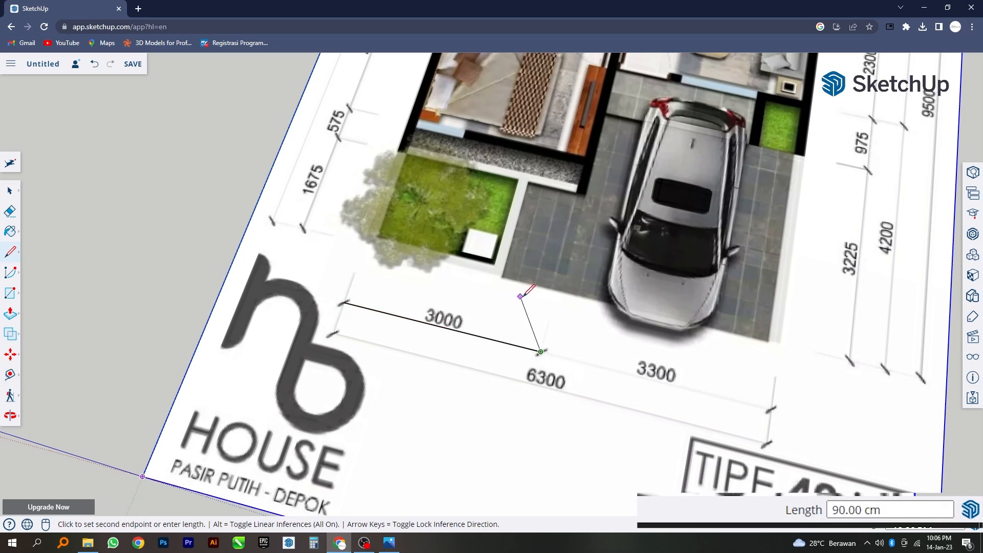
pyautogui.click(551, 307)
pyautogui.press('space')
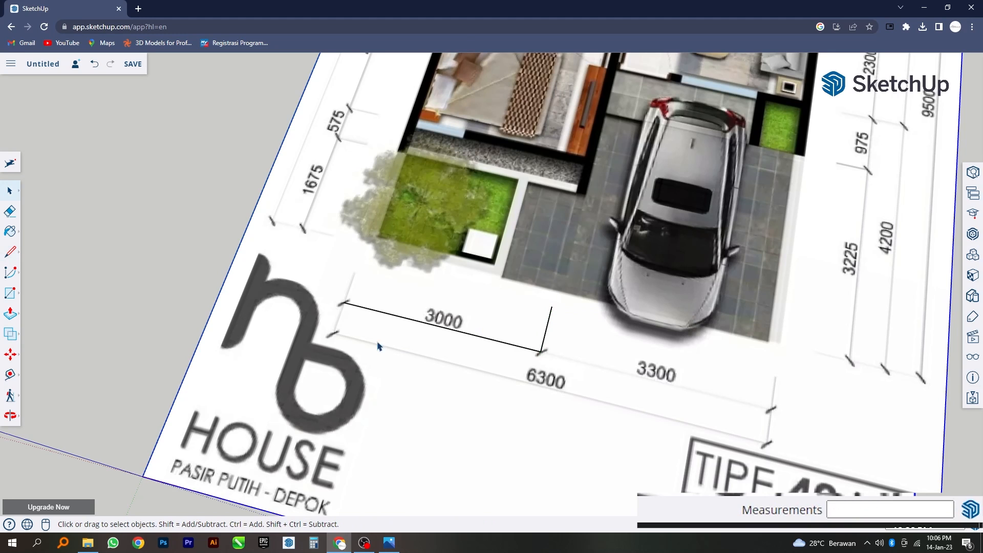
pyautogui.scroll(-4, 377, 347)
pyautogui.moveTo(377, 347); pyautogui.dragTo(363, 240, button='middle')
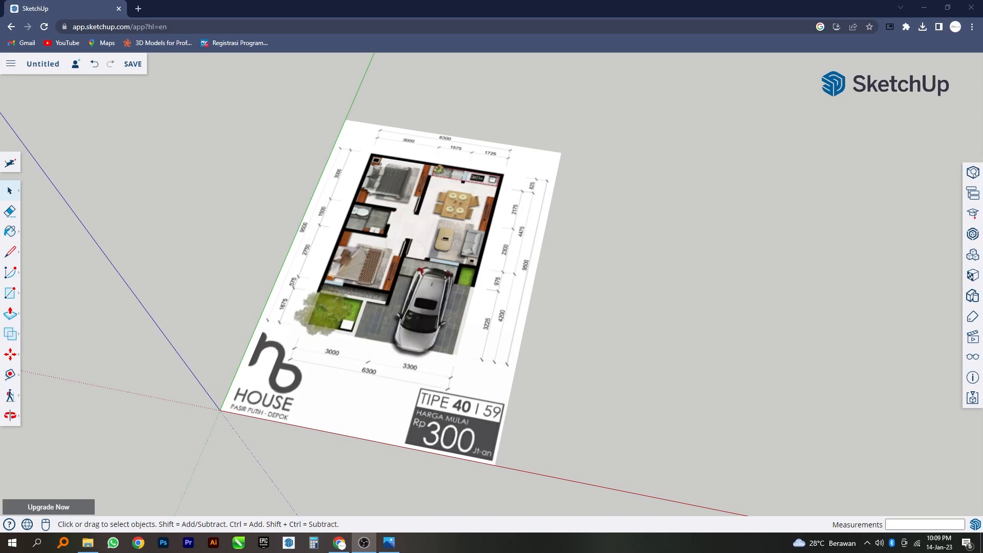
# - Draw the outer line of the house's rear wall from corner to corner along the 6300 dimension
pyautogui.click(573, 374)
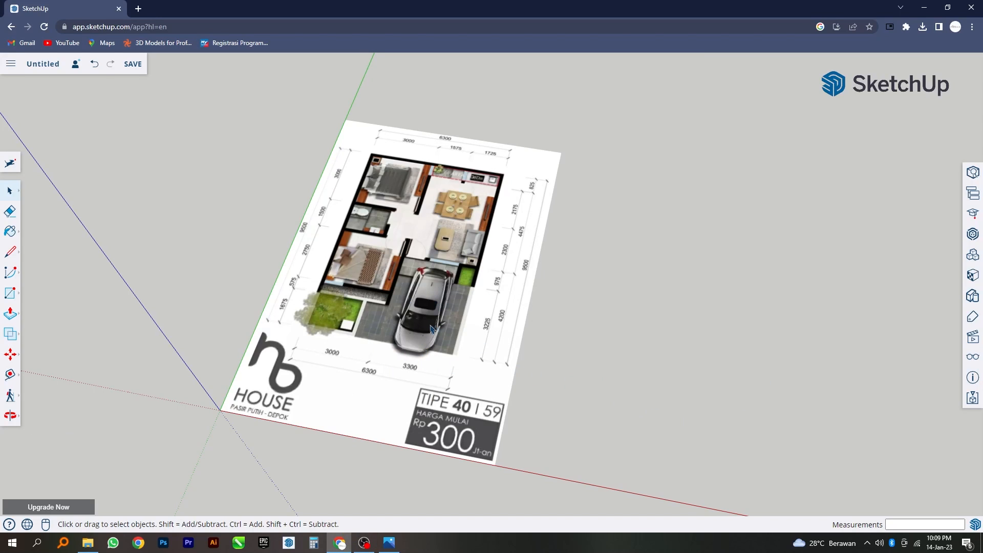
pyautogui.moveTo(421, 330); pyautogui.dragTo(419, 318, button='middle')
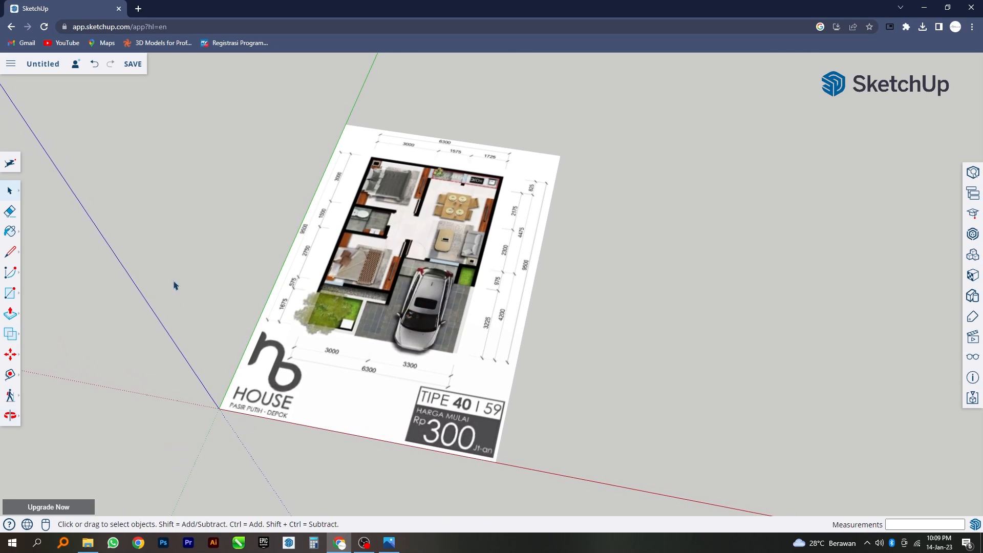
pyautogui.click(12, 254)
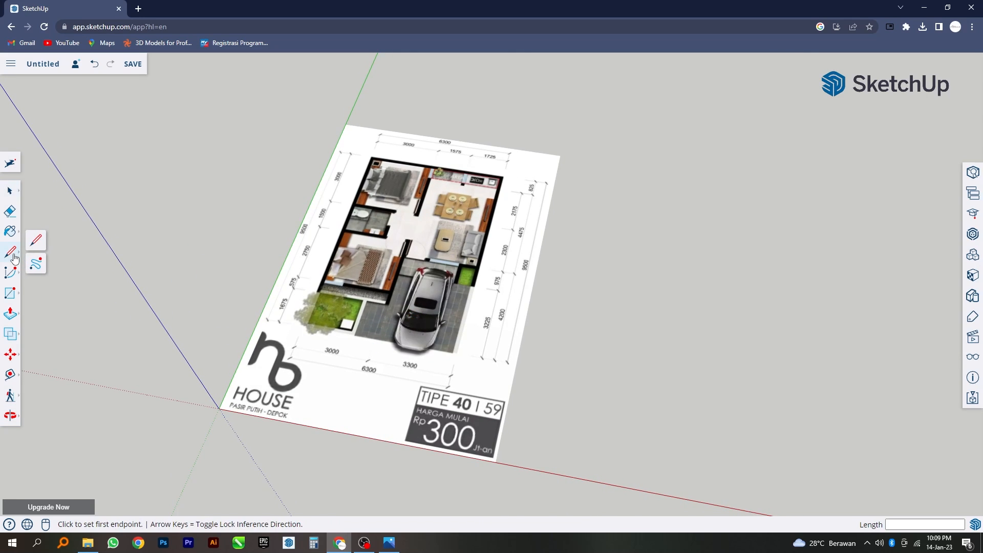
pyautogui.scroll(3, 439, 262)
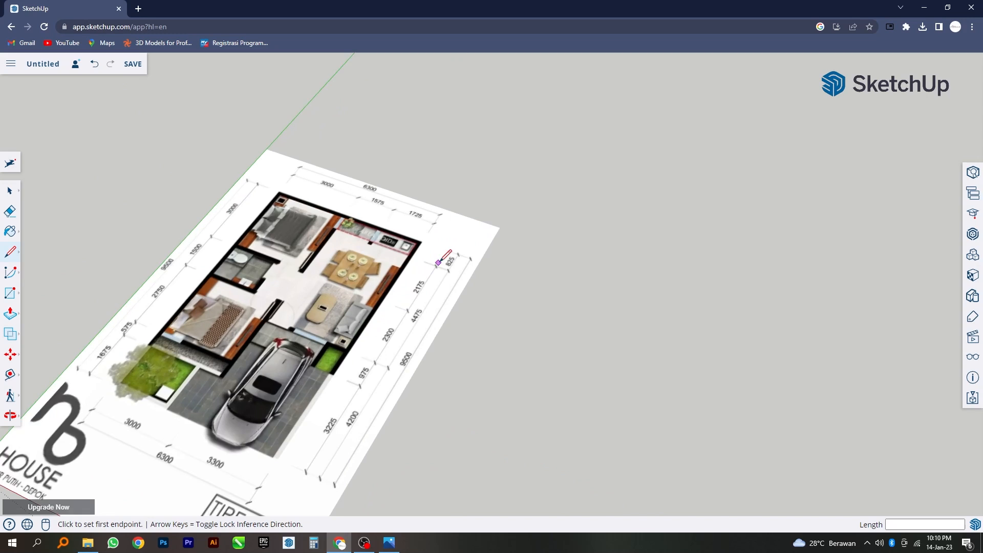
pyautogui.moveTo(438, 262); pyautogui.dragTo(446, 297, button='middle')
pyautogui.scroll(-2, 454, 361)
pyautogui.scroll(4, 439, 260)
pyautogui.moveTo(439, 260); pyautogui.dragTo(444, 259, button='middle')
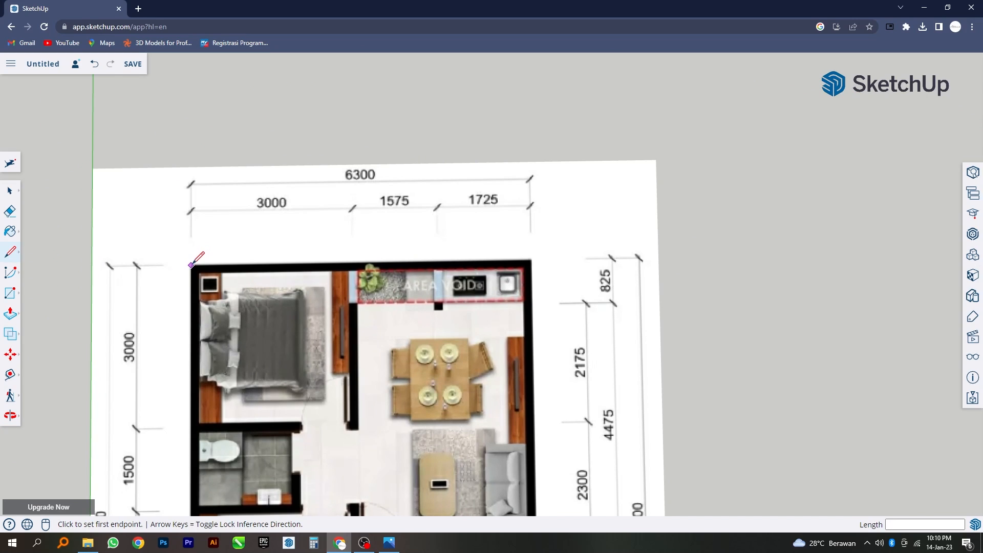
pyautogui.click(191, 265)
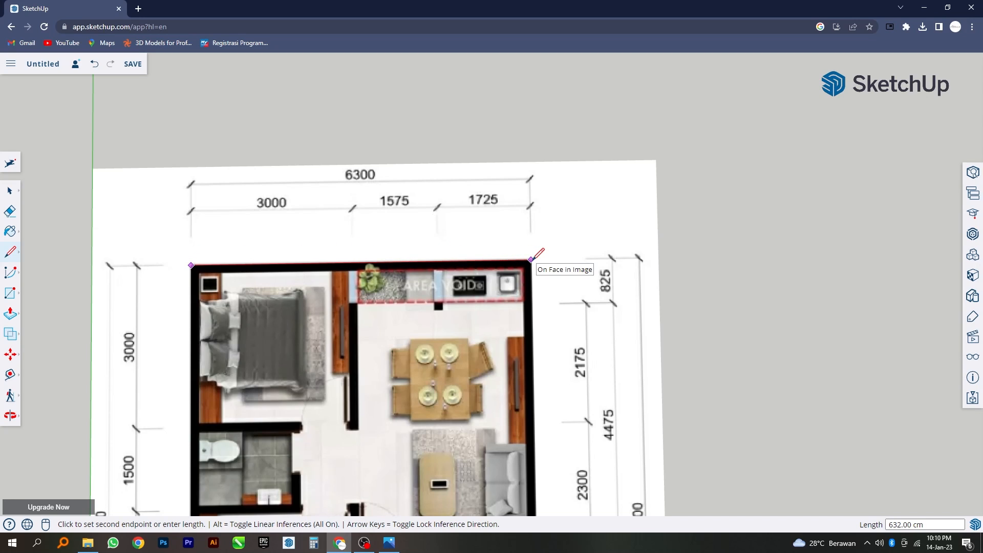
pyautogui.write('6')
pyautogui.press('BackSpace')
pyautogui.press('BackSpace')
pyautogui.press('Return')
# - Continue the outer line along the kitchen and living room side with consecutive segments of 82.5, 217.5, 230 and 97.5 cm
pyautogui.scroll(-2, 528, 274)
pyautogui.moveTo(538, 234); pyautogui.dragTo(566, 252, button='middle')
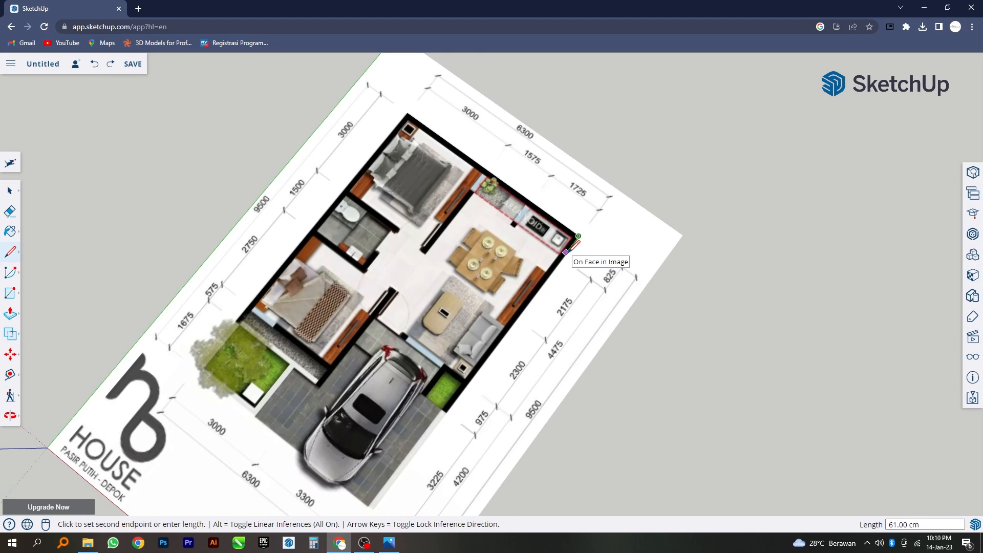
pyautogui.write('82.5')
pyautogui.press('Return')
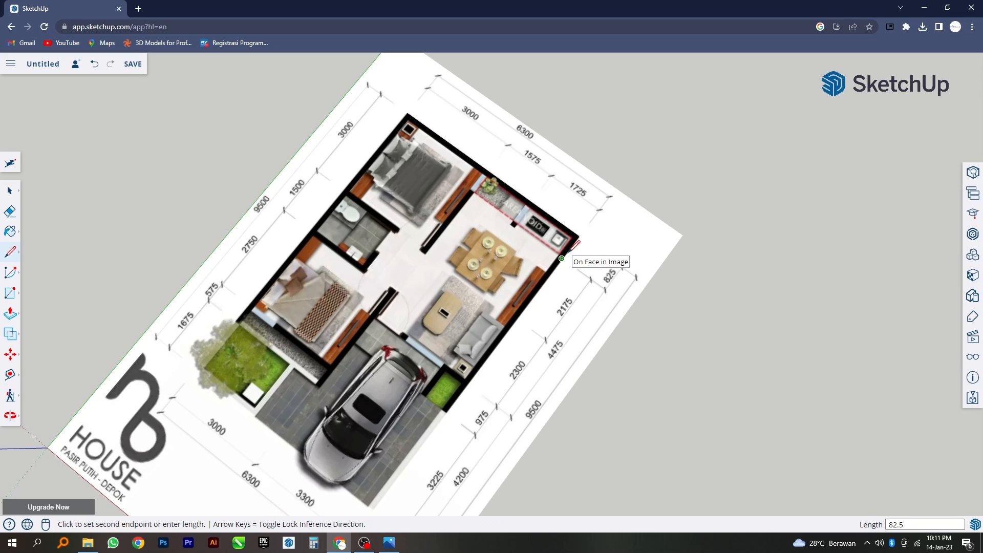
pyautogui.write('217')
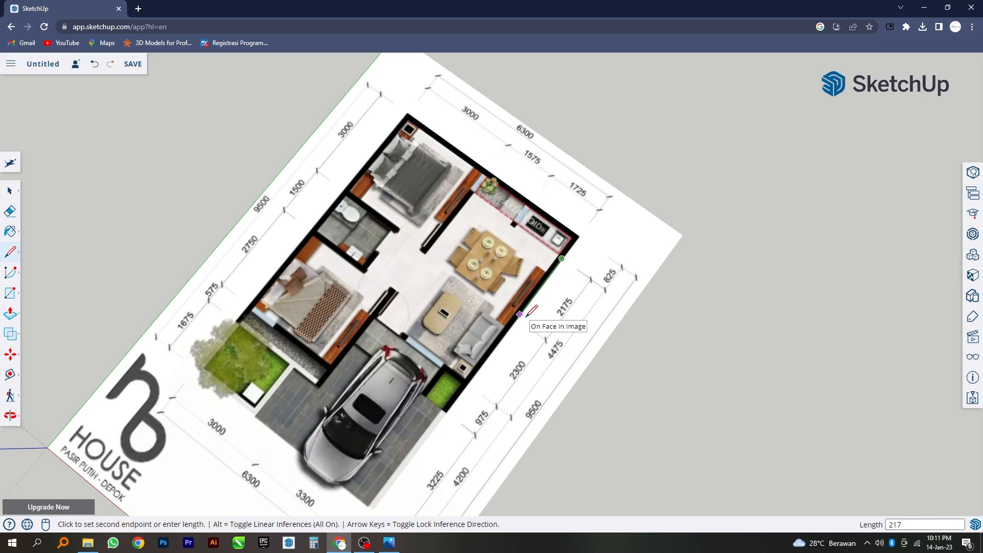
pyautogui.press('Return')
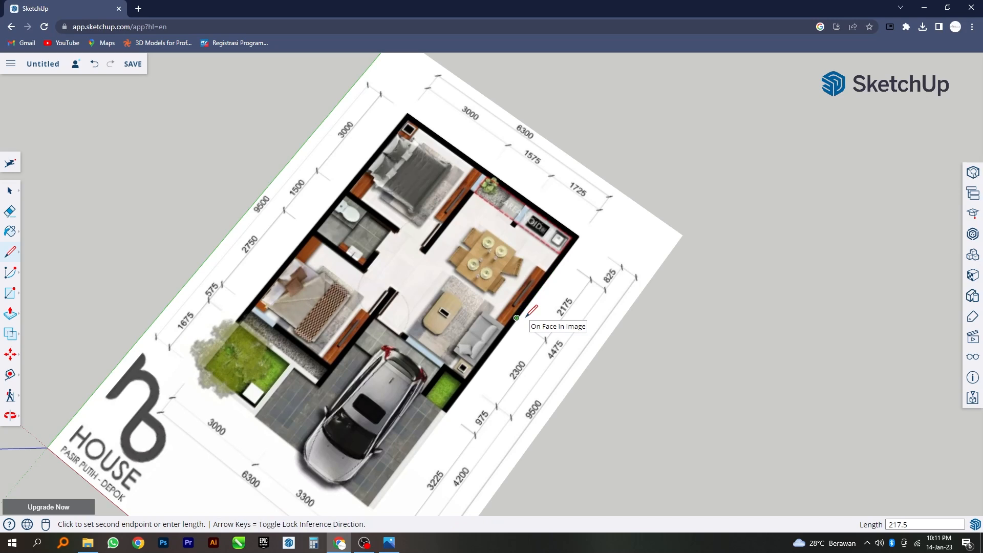
pyautogui.write('230')
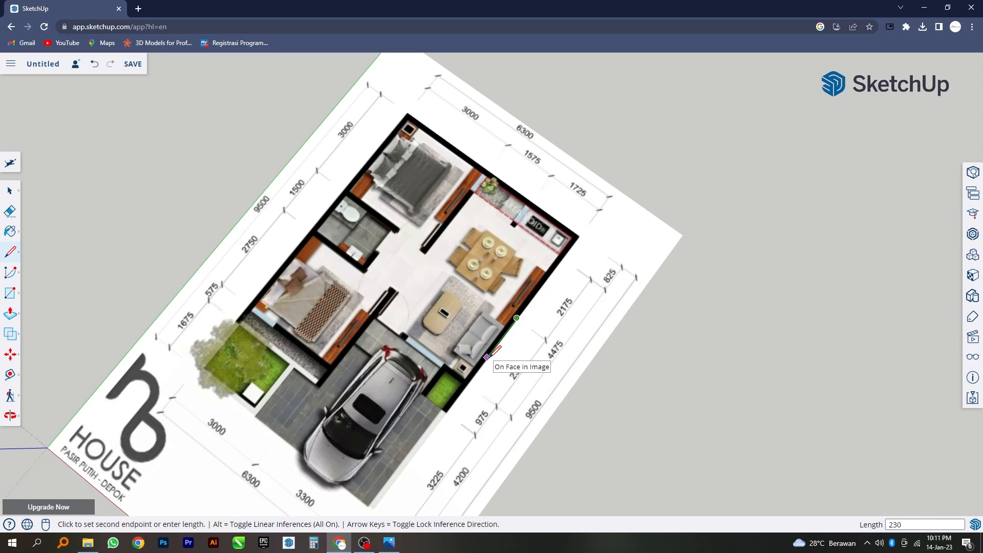
pyautogui.press('Return')
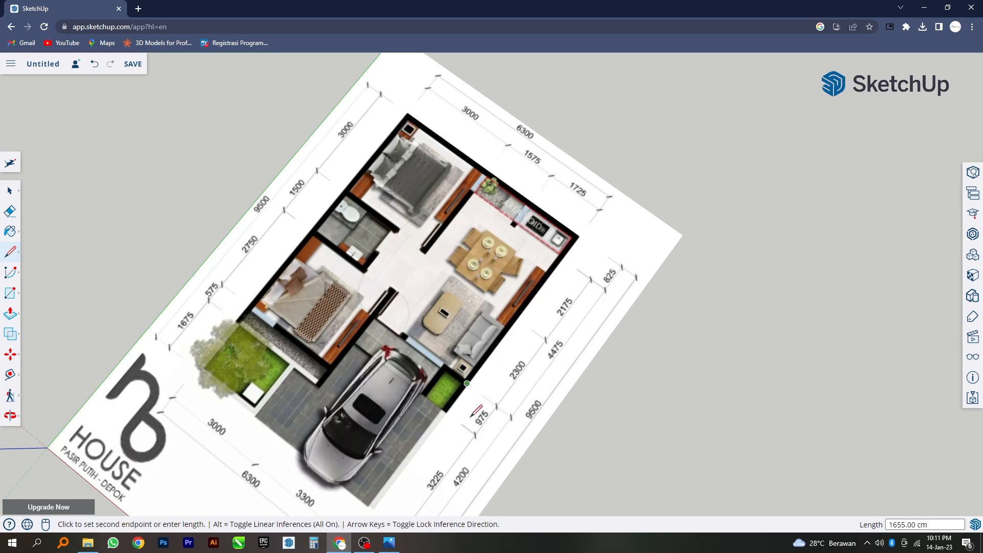
pyautogui.write('97.5')
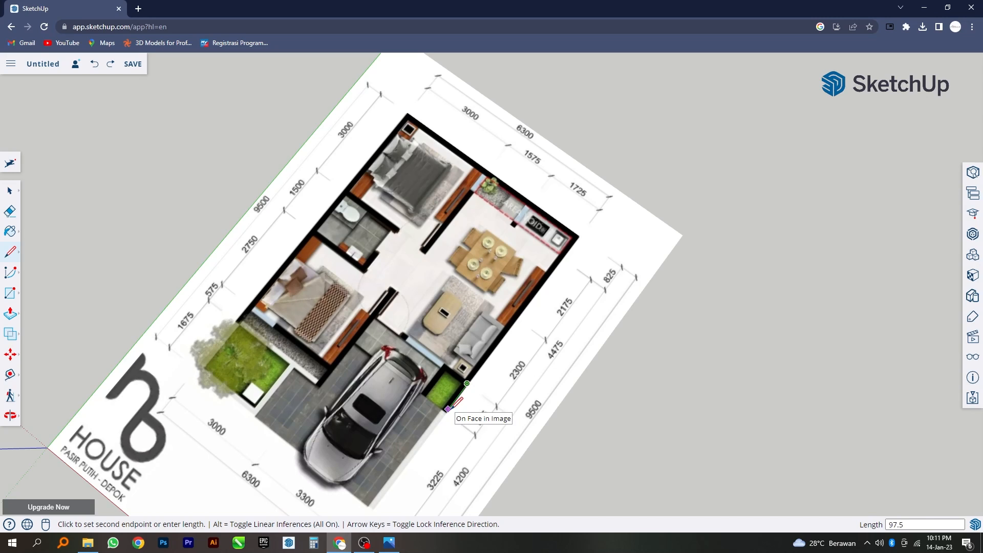
pyautogui.press('Return')
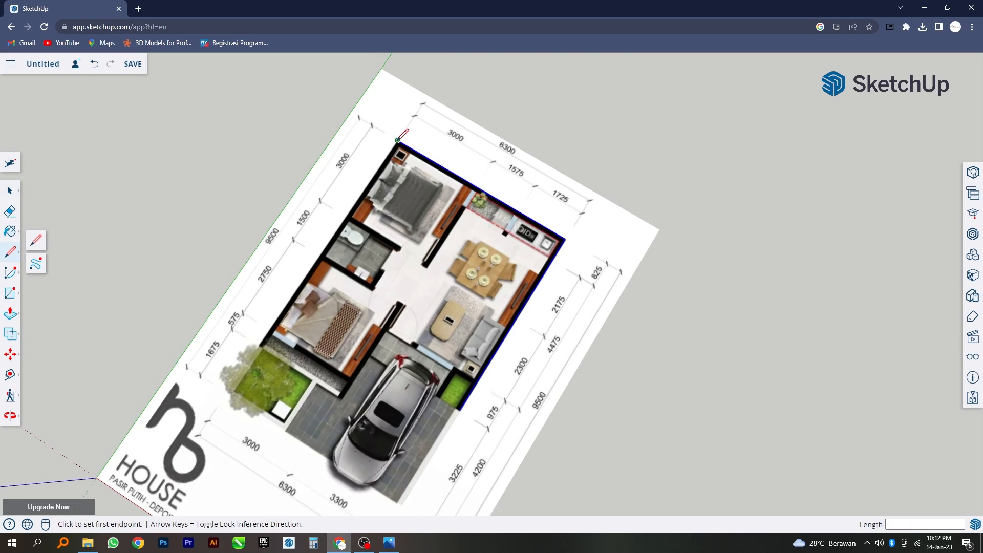
# - Trace the outer line of the bedroom-side wall from the rear corner to the garden, beginning with a 300 cm segment
pyautogui.click(397, 140)
pyautogui.write('30')
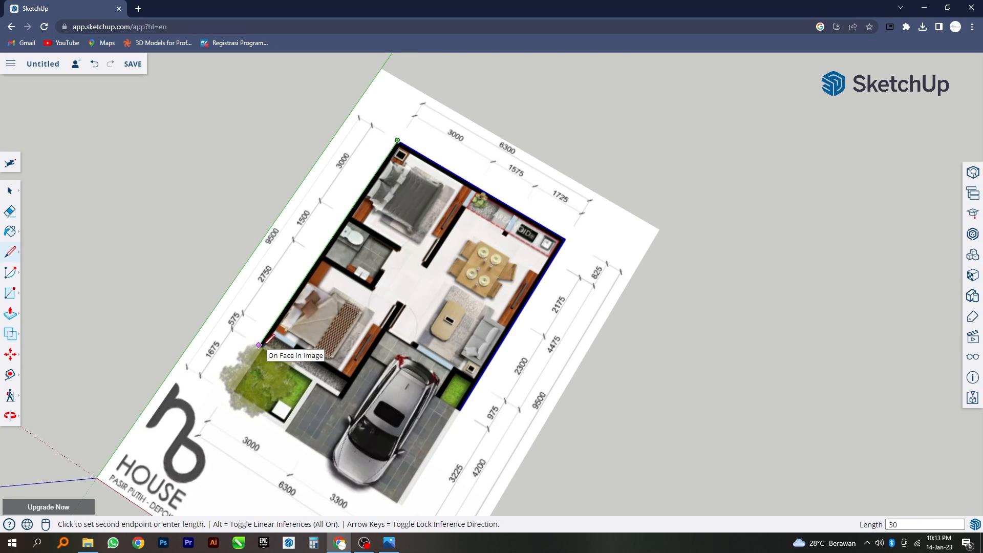
pyautogui.write('0')
pyautogui.press('Return')
pyautogui.press('space')
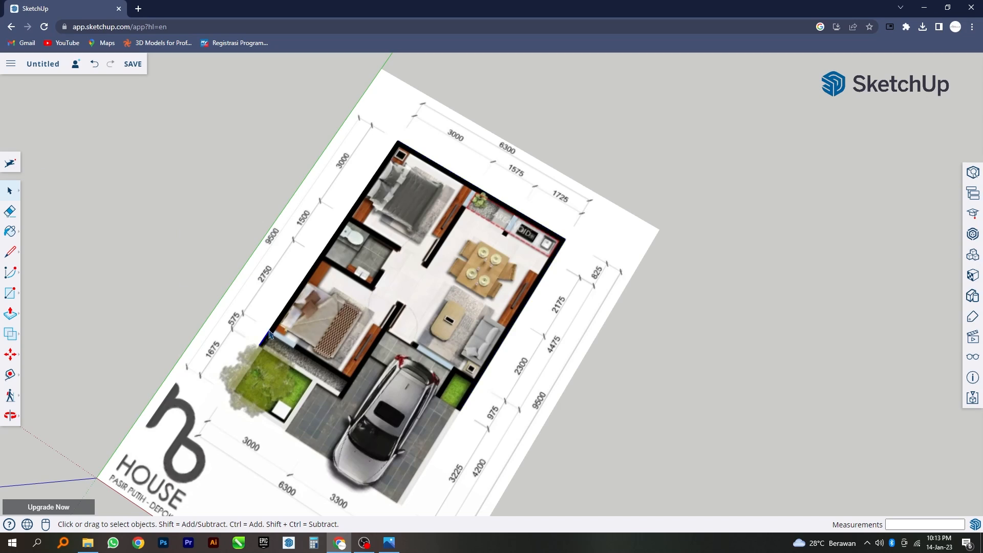
# - Select all traced outer wall lines and offset them 15 cm inward for the wall thickness
pyautogui.click(270, 334)
pyautogui.click(15, 318)
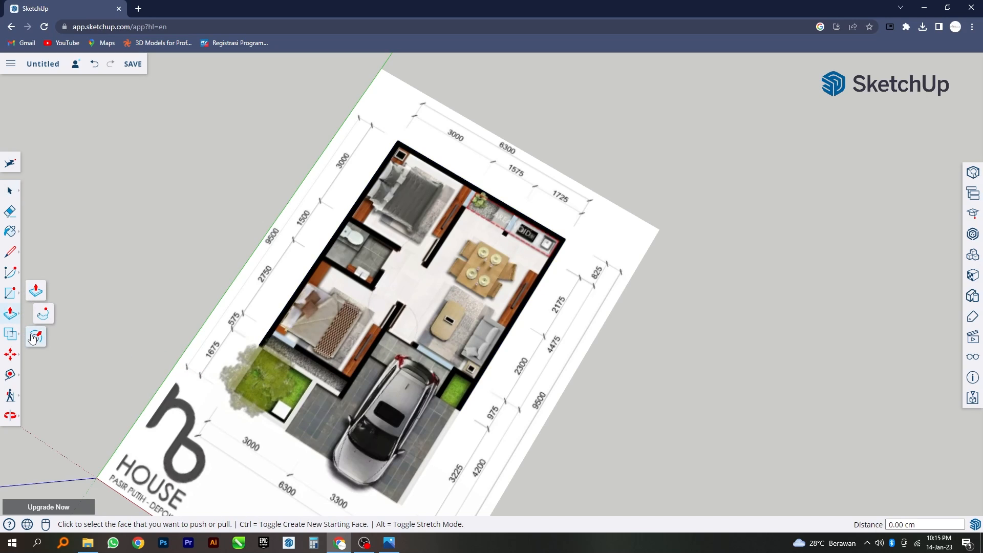
pyautogui.click(34, 337)
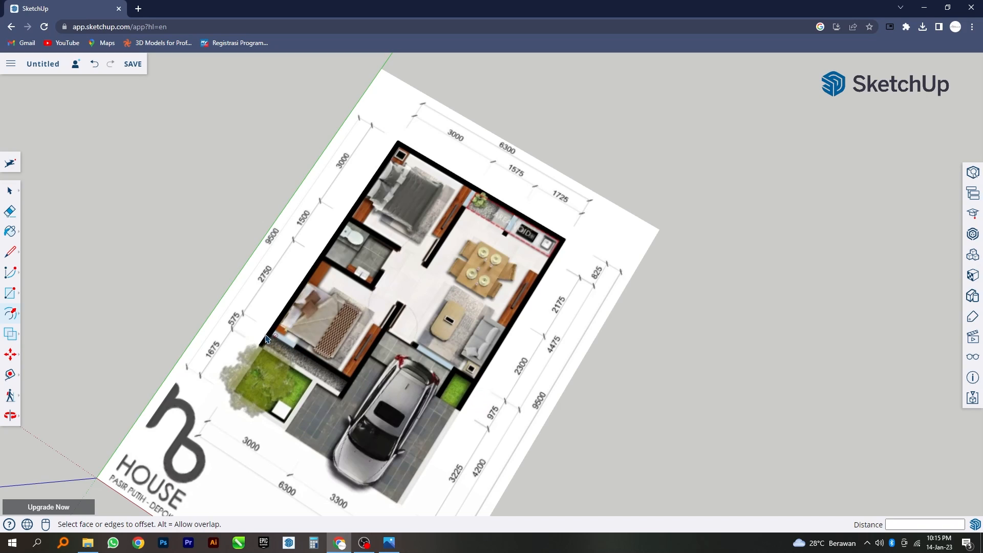
pyautogui.click(9, 191)
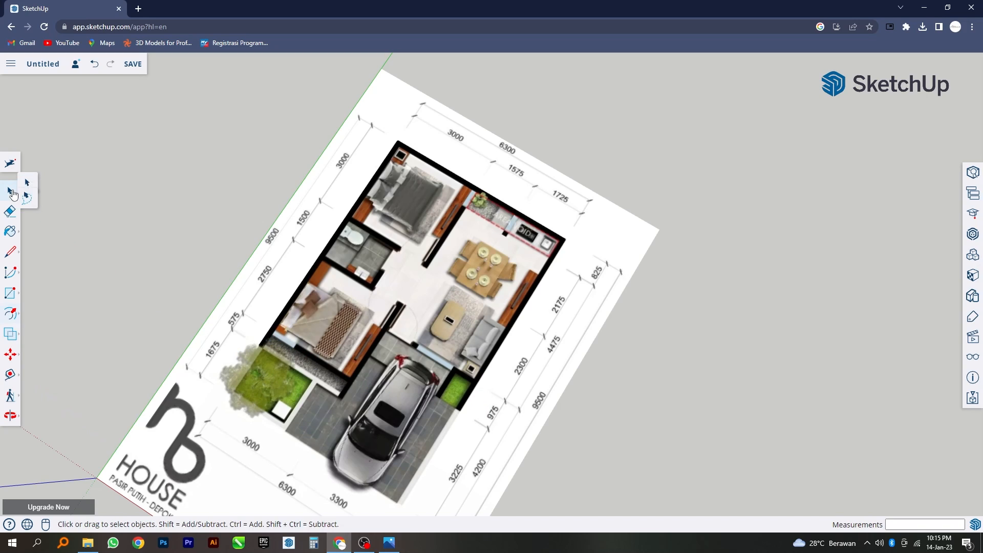
pyautogui.click(277, 322)
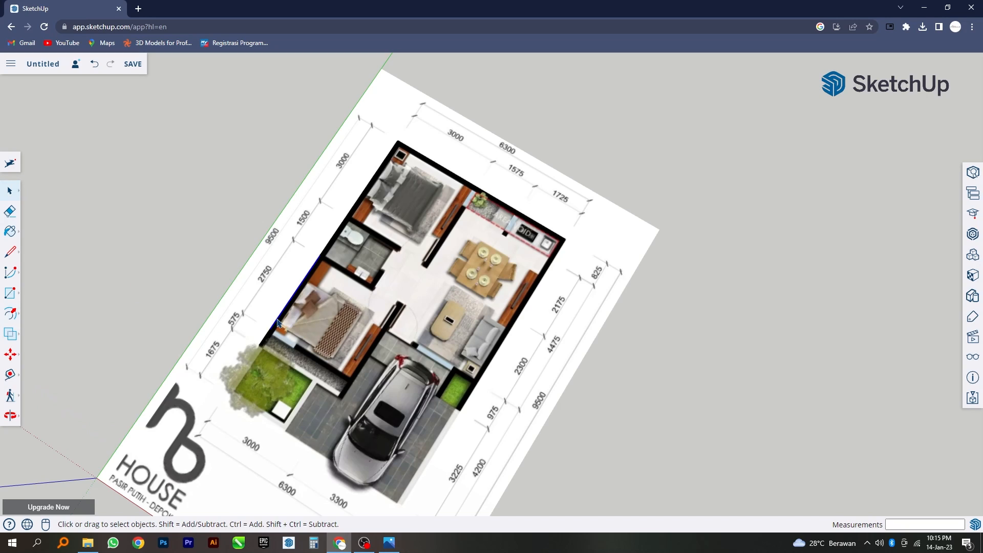
pyautogui.click(13, 318)
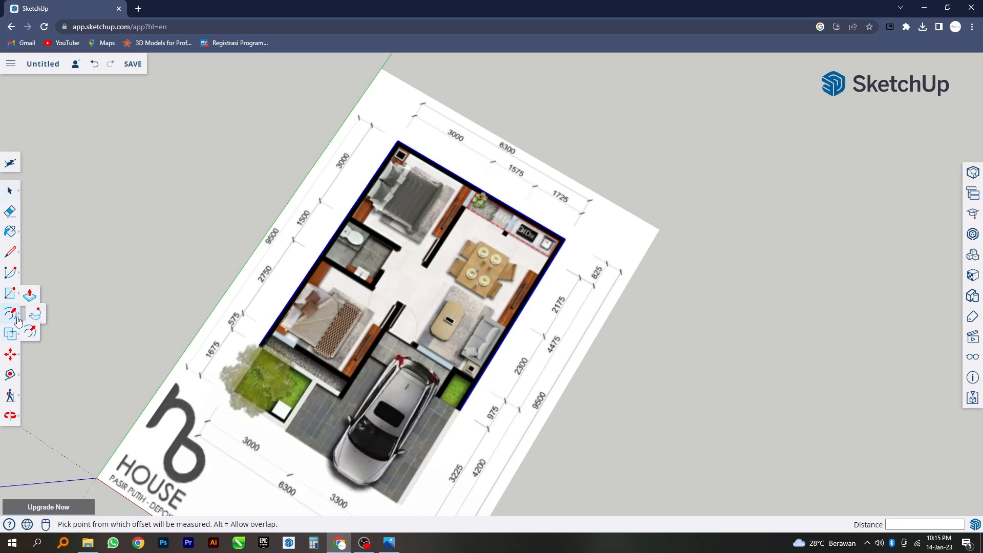
pyautogui.click(261, 348)
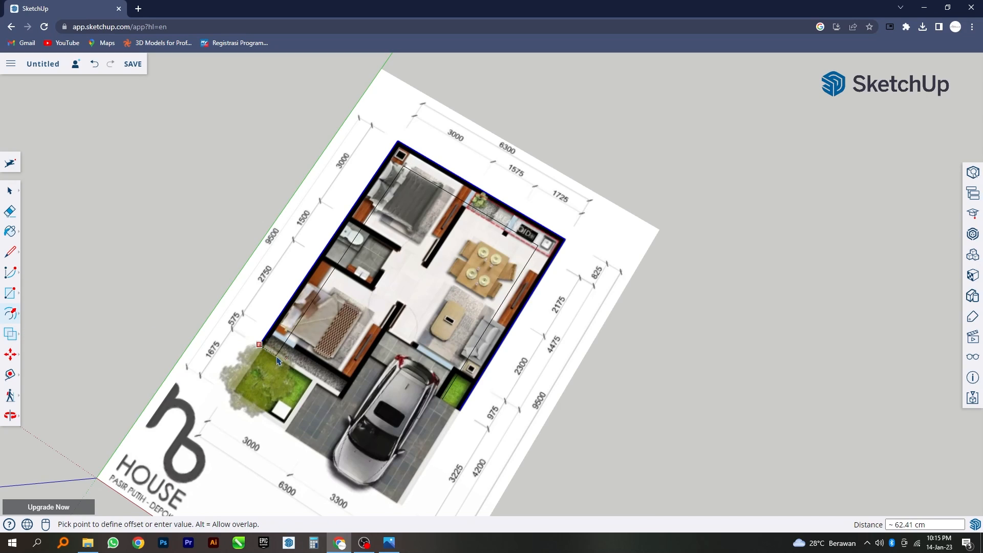
pyautogui.write('15')
pyautogui.press('Return')
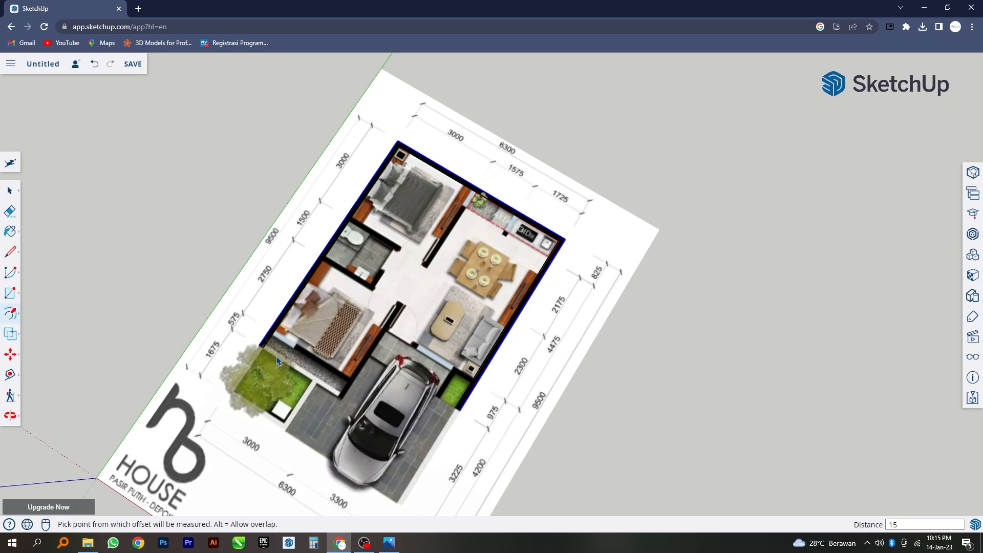
# - Close both open front ends of the wall outline with 15 cm lines between the outer and inner edges
pyautogui.click(16, 256)
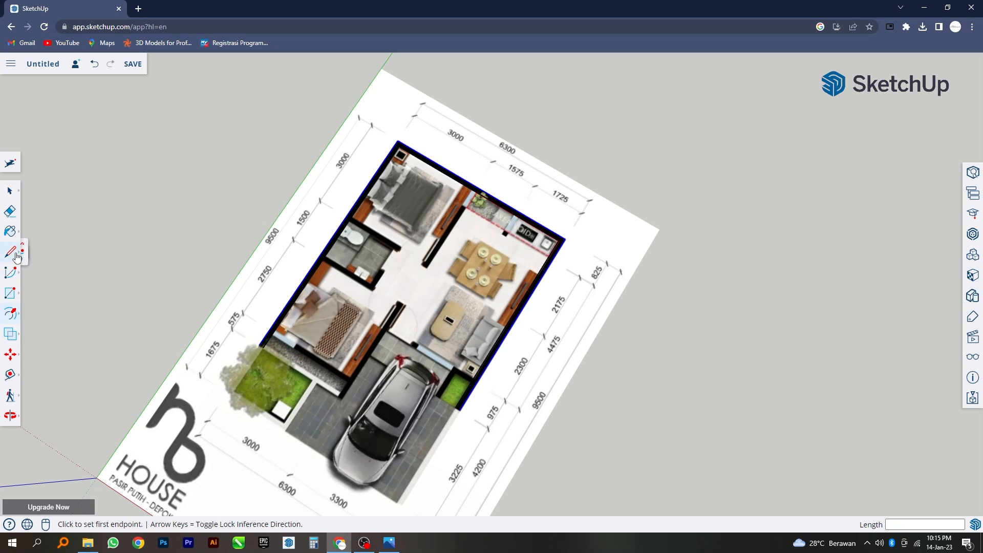
pyautogui.click(262, 348)
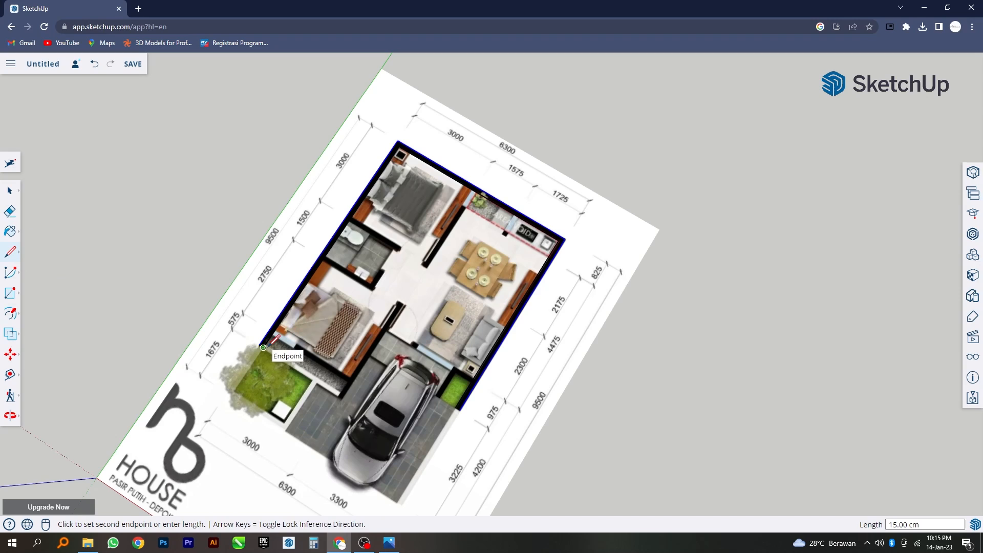
pyautogui.click(459, 410)
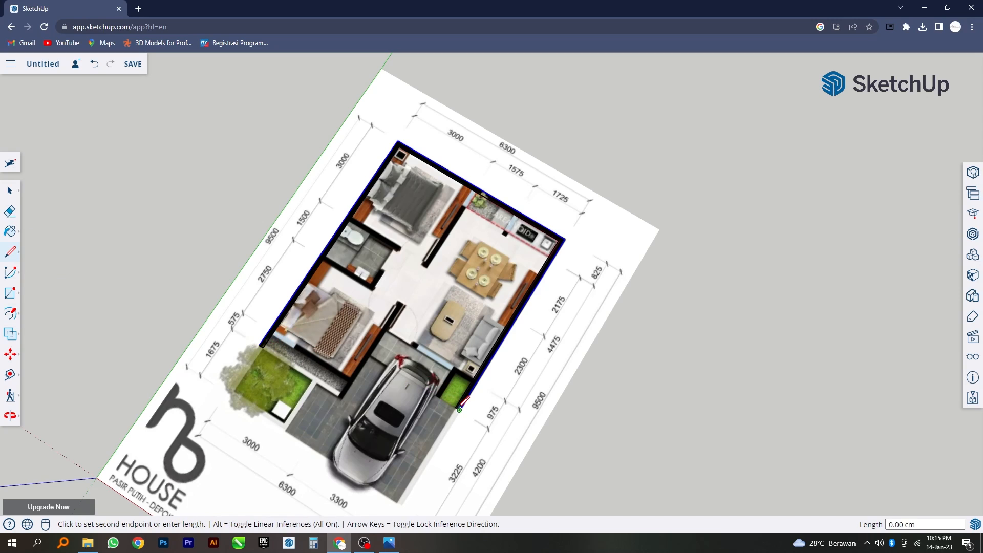
pyautogui.click(459, 409)
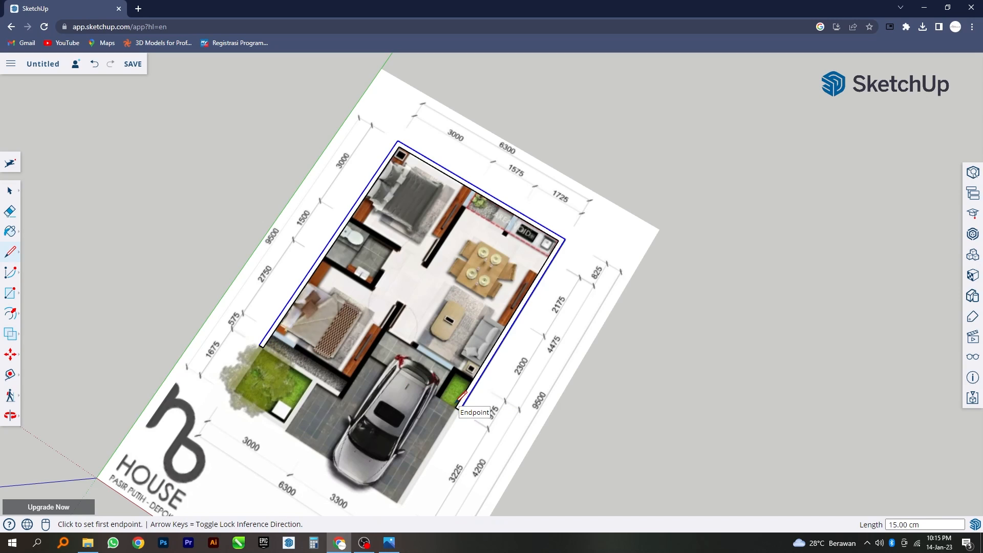
pyautogui.click(10, 191)
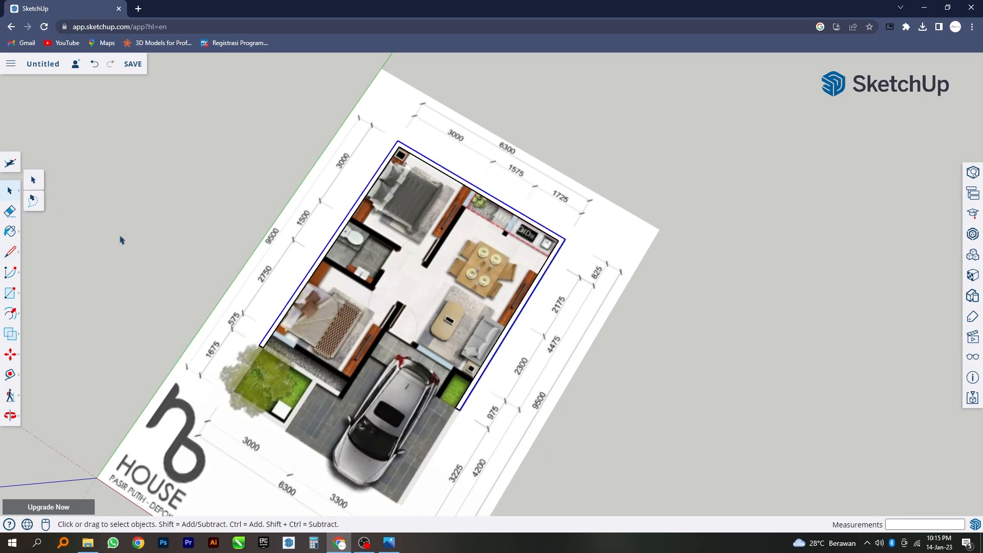
pyautogui.click(146, 243)
# - Select the closed wall outline's face and Push/Pull it up 400 cm to form the rear and side walls
pyautogui.scroll(-2, 224, 350)
pyautogui.moveTo(224, 348); pyautogui.dragTo(214, 165, button='middle')
pyautogui.scroll(3, 307, 314)
pyautogui.moveTo(302, 319); pyautogui.dragTo(393, 314, button='middle')
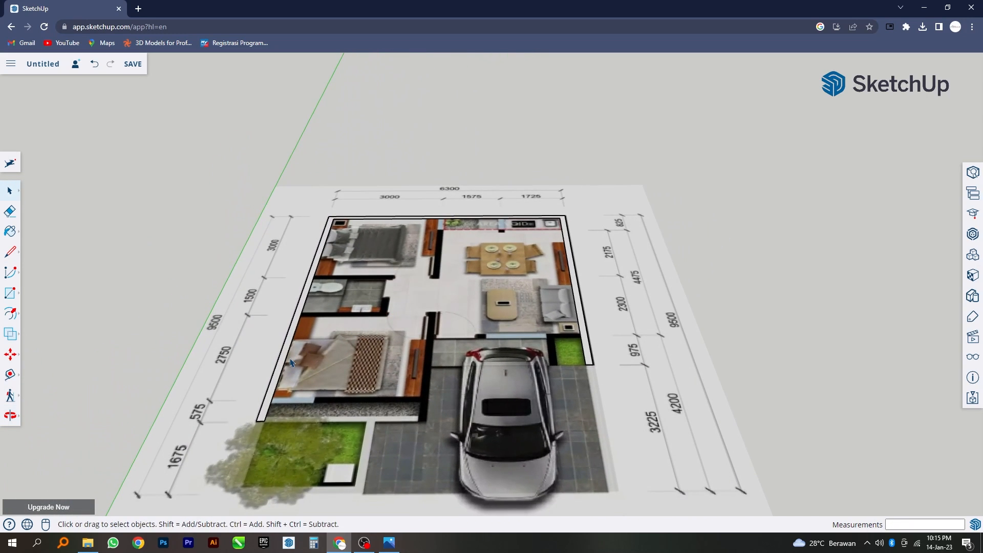
pyautogui.click(283, 358)
pyautogui.scroll(-3, 379, 379)
pyautogui.moveTo(379, 379); pyautogui.dragTo(263, 378, button='middle')
pyautogui.moveTo(373, 352); pyautogui.dragTo(372, 410, button='middle')
pyautogui.scroll(-2, 381, 402)
pyautogui.scroll(4, 356, 324)
pyautogui.moveTo(352, 344); pyautogui.dragTo(352, 324, button='middle')
pyautogui.scroll(-2, 371, 342)
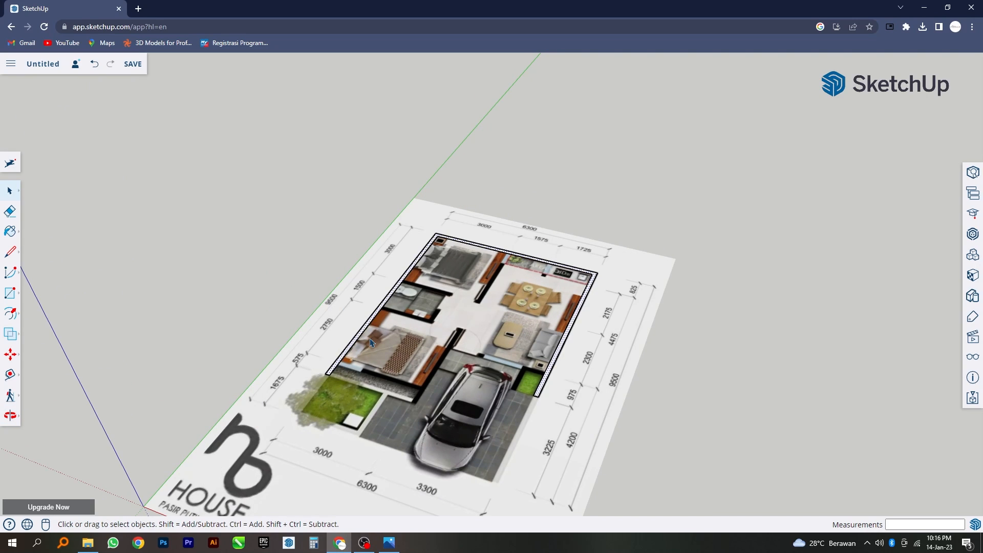
pyautogui.click(13, 315)
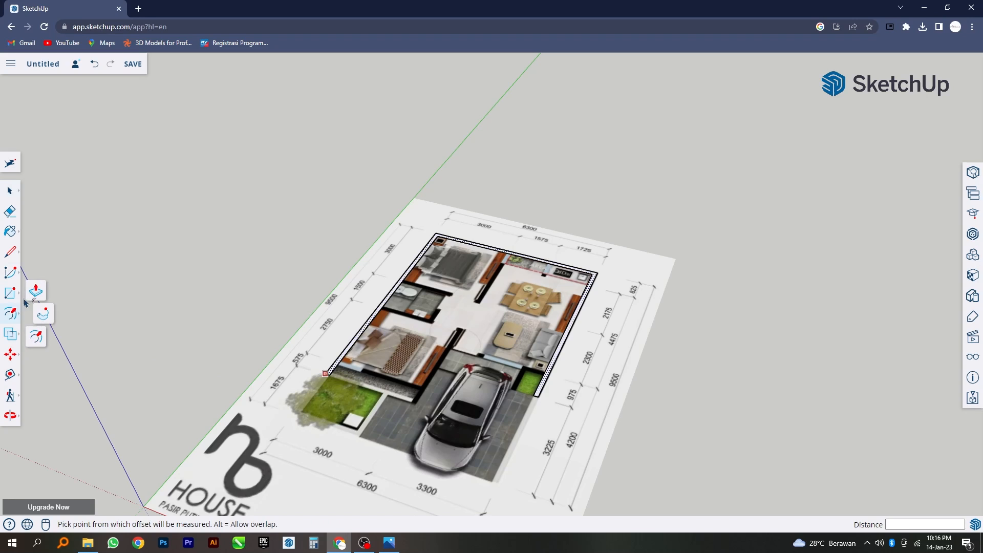
pyautogui.click(32, 297)
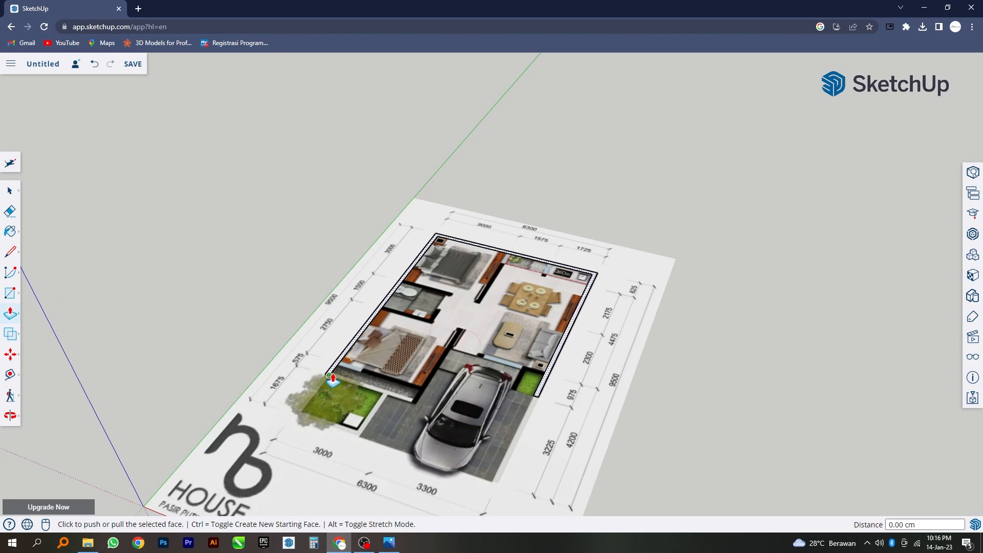
pyautogui.click(333, 379)
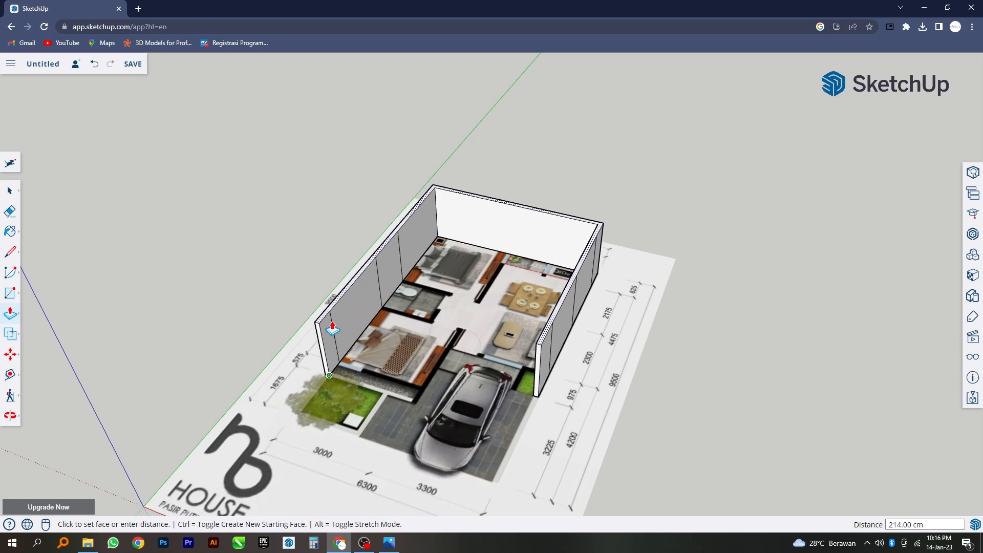
pyautogui.scroll(1, 334, 324)
pyautogui.scroll(-2, 335, 307)
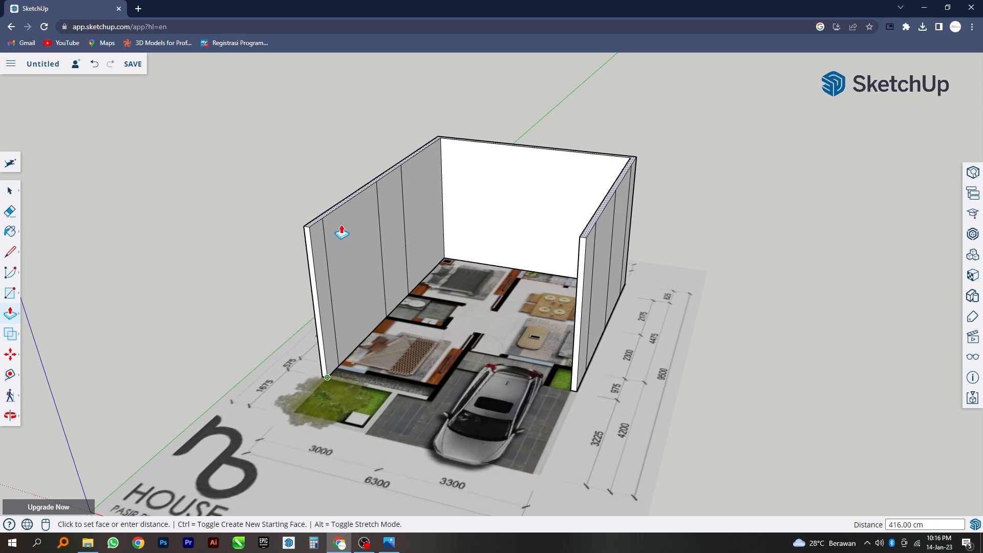
pyautogui.write('400')
pyautogui.press('Return')
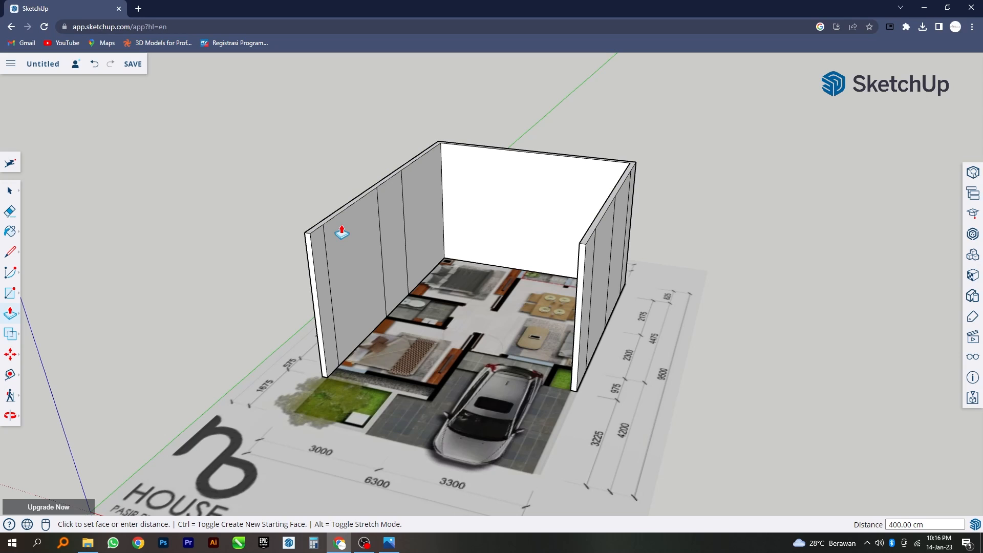
# - Erase the leftover vertical edges on the inner and outer faces of both side walls
pyautogui.moveTo(428, 364); pyautogui.dragTo(437, 320, button='middle')
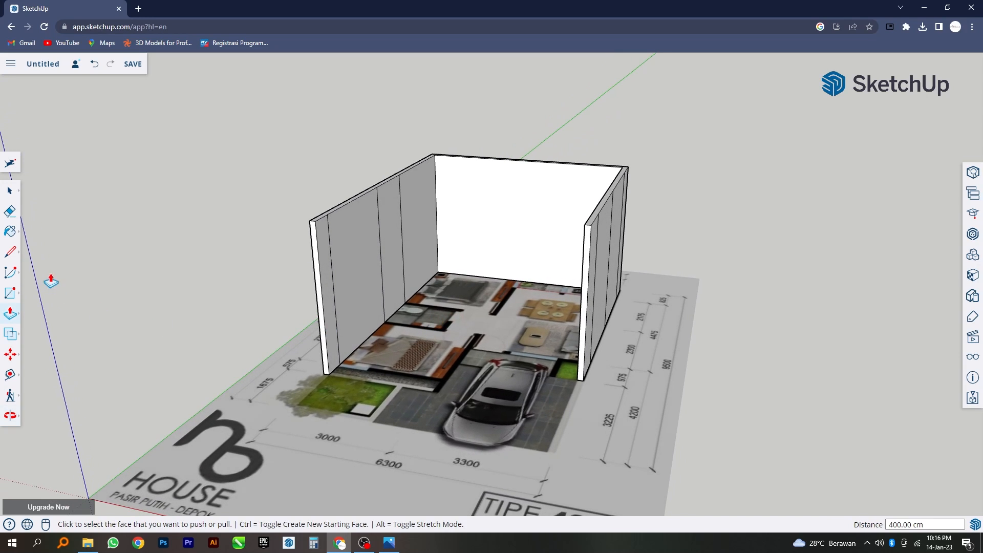
pyautogui.click(10, 212)
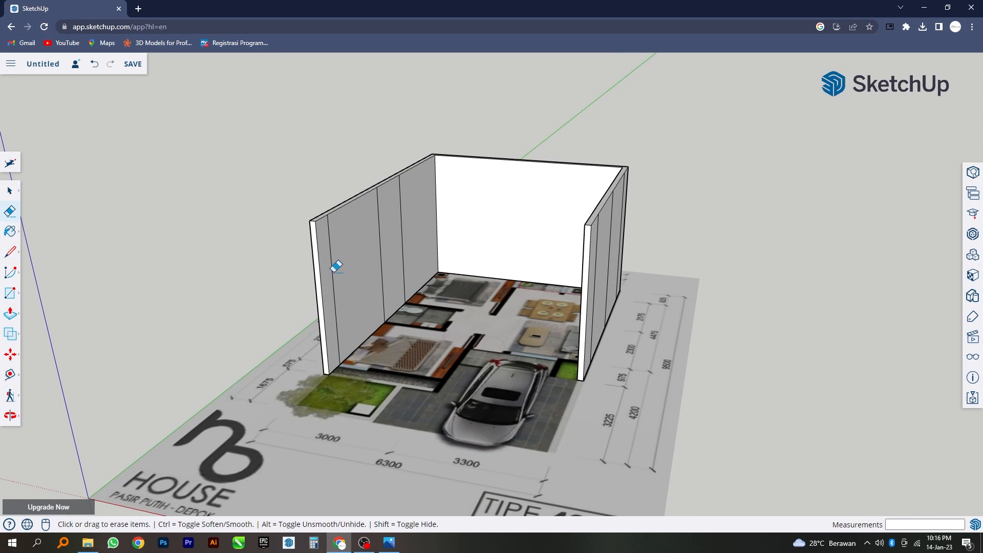
pyautogui.moveTo(336, 265); pyautogui.dragTo(406, 248)
pyautogui.moveTo(386, 281)
pyautogui.mouseDown(button='middle')
pyautogui.moveTo(751, 248)
pyautogui.moveTo(610, 248)
pyautogui.mouseUp(button='middle')
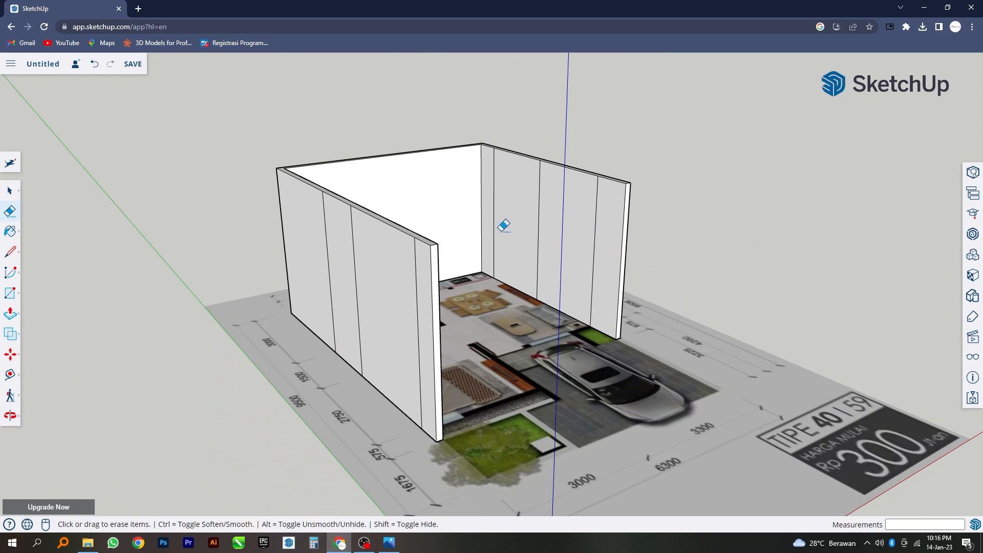
pyautogui.moveTo(498, 220); pyautogui.dragTo(606, 252)
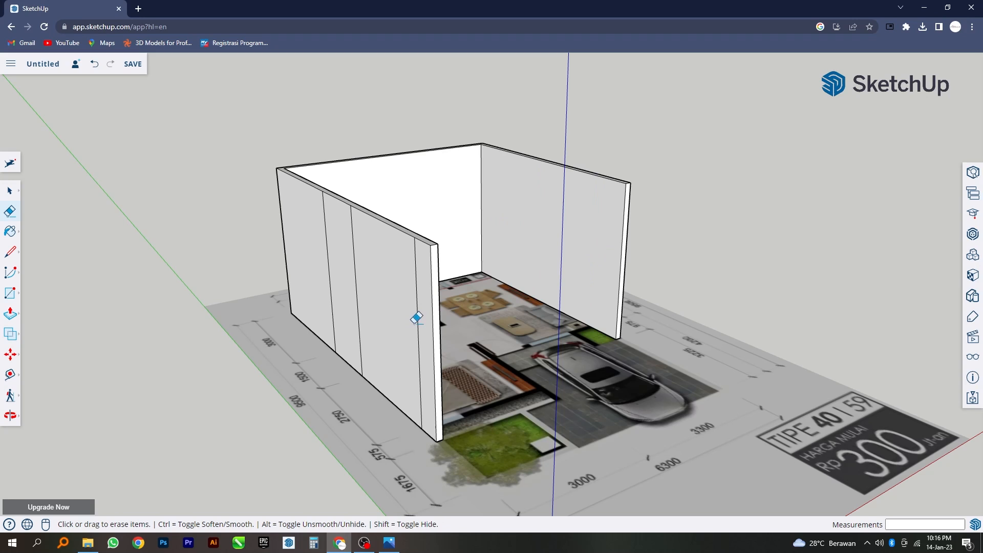
pyautogui.moveTo(417, 318); pyautogui.dragTo(322, 265)
pyautogui.moveTo(321, 265); pyautogui.dragTo(484, 295, button='middle')
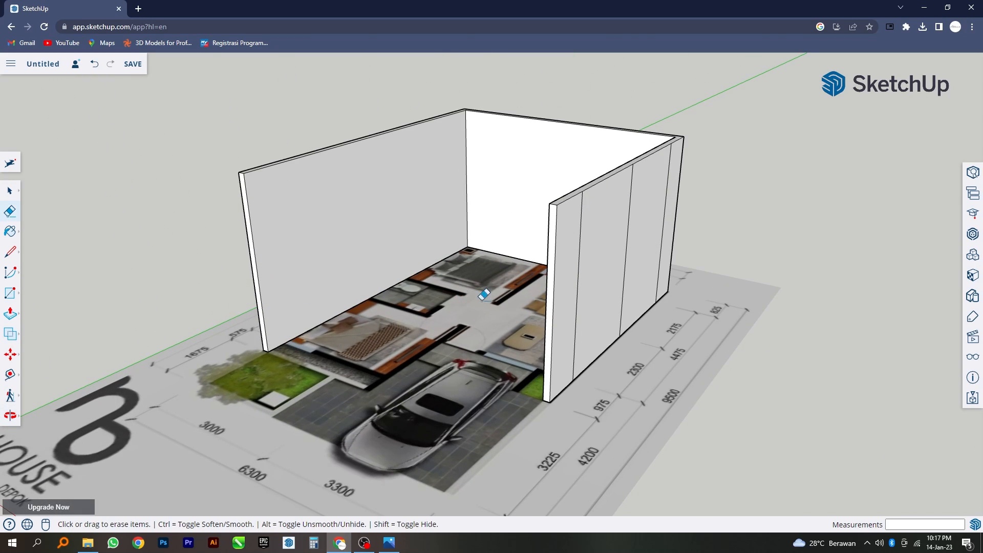
pyautogui.moveTo(579, 279); pyautogui.dragTo(664, 235)
pyautogui.moveTo(665, 234)
pyautogui.mouseDown(button='middle')
pyautogui.moveTo(605, 283)
pyautogui.moveTo(630, 355)
pyautogui.moveTo(29, 229)
pyautogui.mouseUp(button='middle')
pyautogui.moveTo(161, 227)
pyautogui.mouseDown(button='middle')
pyautogui.moveTo(655, 285)
pyautogui.moveTo(630, 328)
pyautogui.moveTo(635, 341)
pyautogui.moveTo(606, 340)
pyautogui.mouseUp(button='middle')
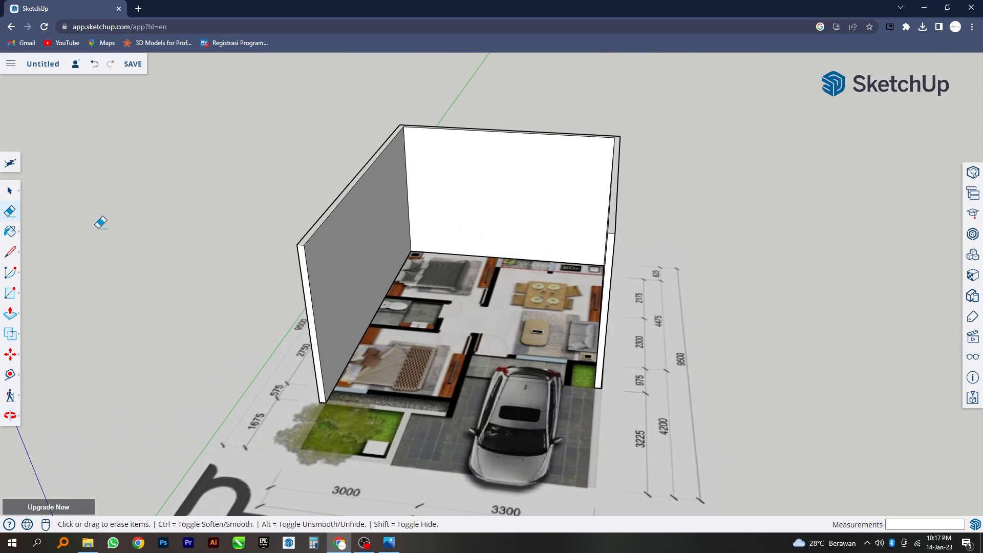
pyautogui.click(10, 192)
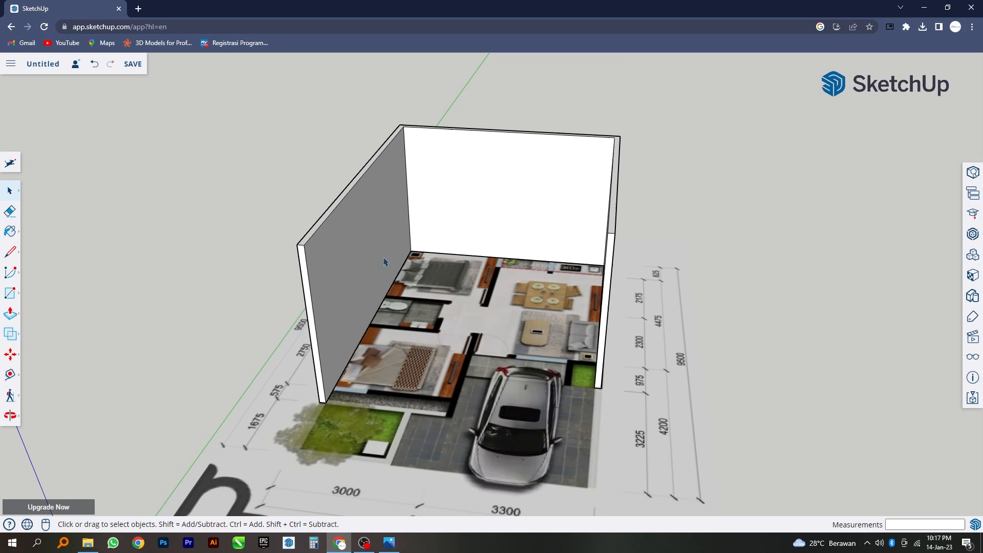
# - Save the model in the SketchUp project folder under the name Modeling 1
pyautogui.click(132, 64)
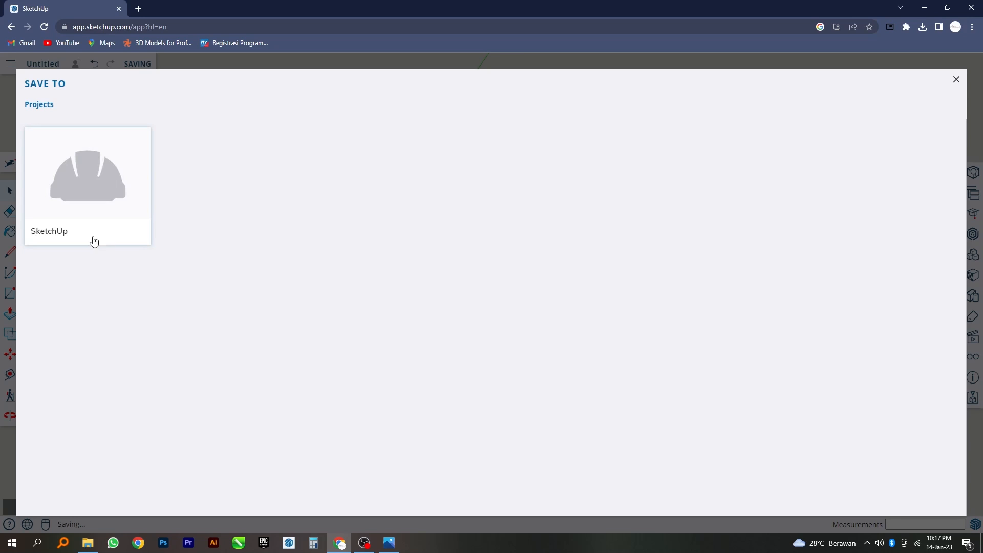
pyautogui.click(80, 208)
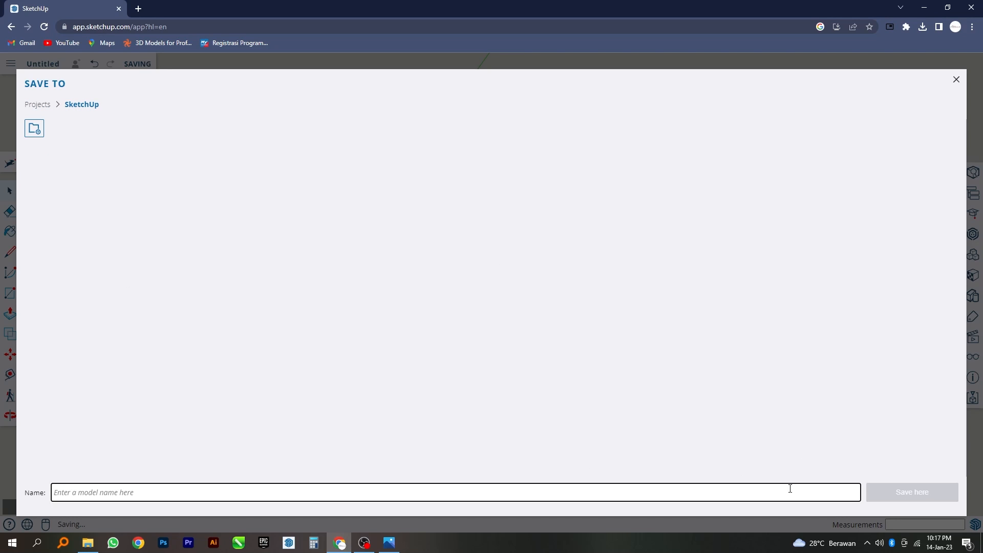
pyautogui.write('Modeling 1')
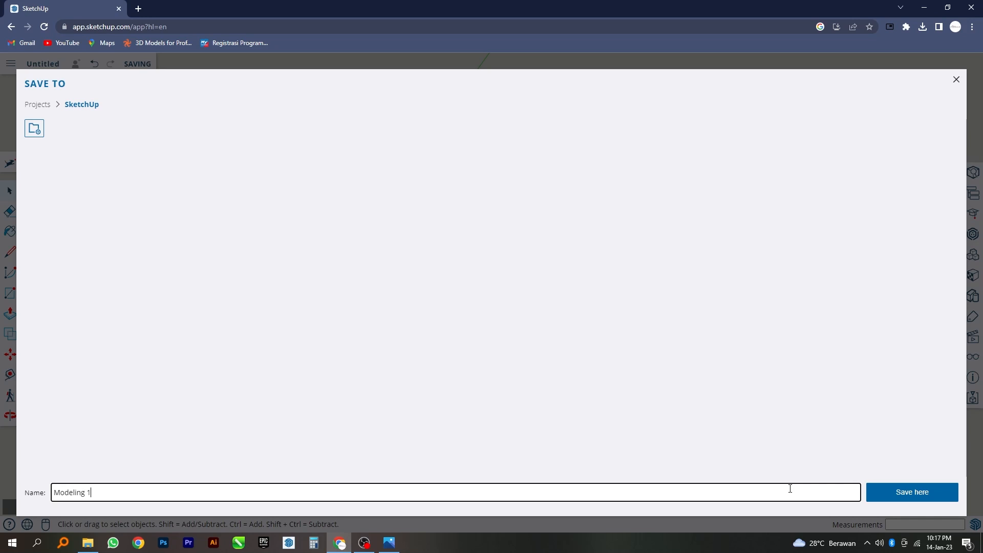
pyautogui.click(883, 493)
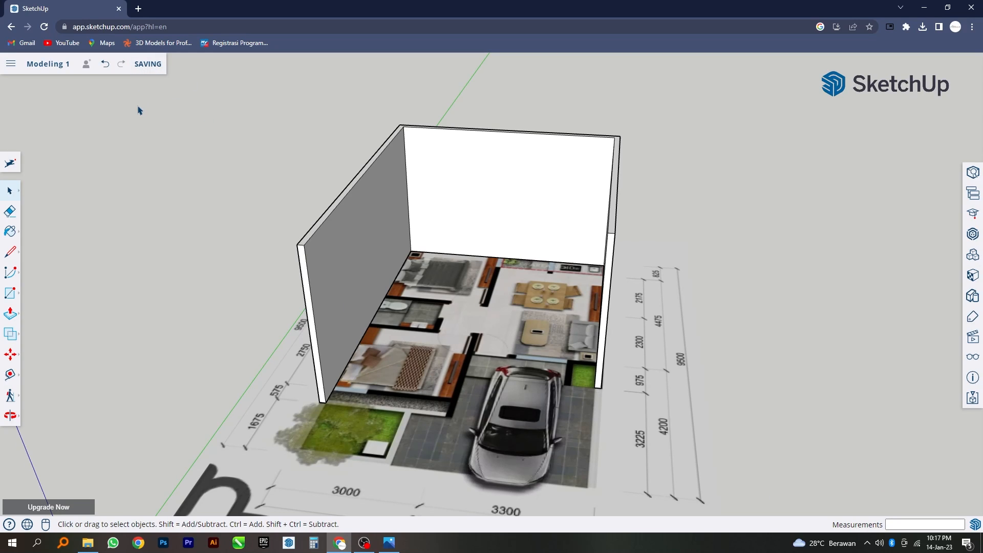
pyautogui.scroll(-1, 496, 197)
pyautogui.moveTo(476, 229); pyautogui.dragTo(516, 226, button='middle')
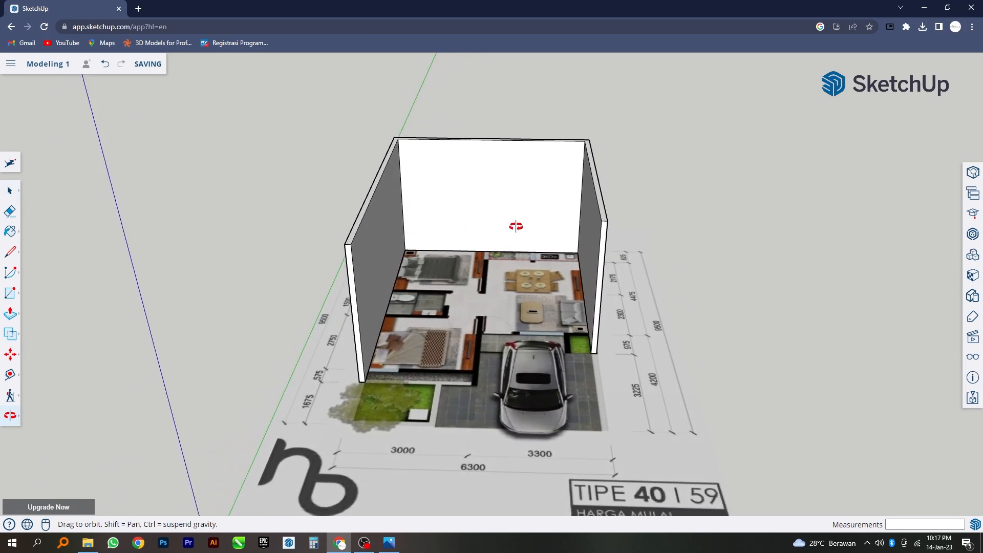
pyautogui.moveTo(516, 226)
pyautogui.mouseDown()
pyautogui.moveTo(582, 191)
pyautogui.moveTo(589, 206)
pyautogui.moveTo(575, 220)
pyautogui.moveTo(520, 234)
pyautogui.mouseUp()
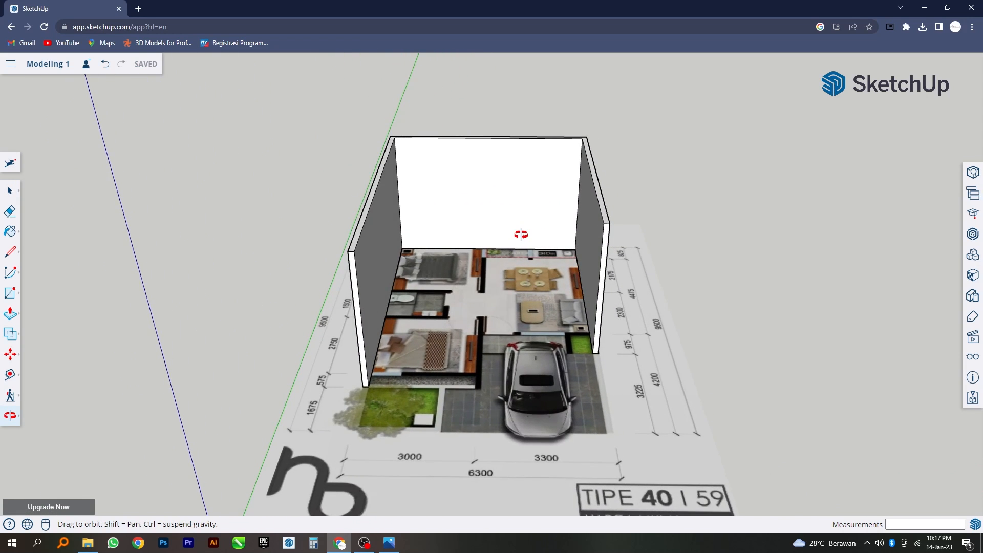
pyautogui.moveTo(521, 234); pyautogui.dragTo(506, 246, button='middle')
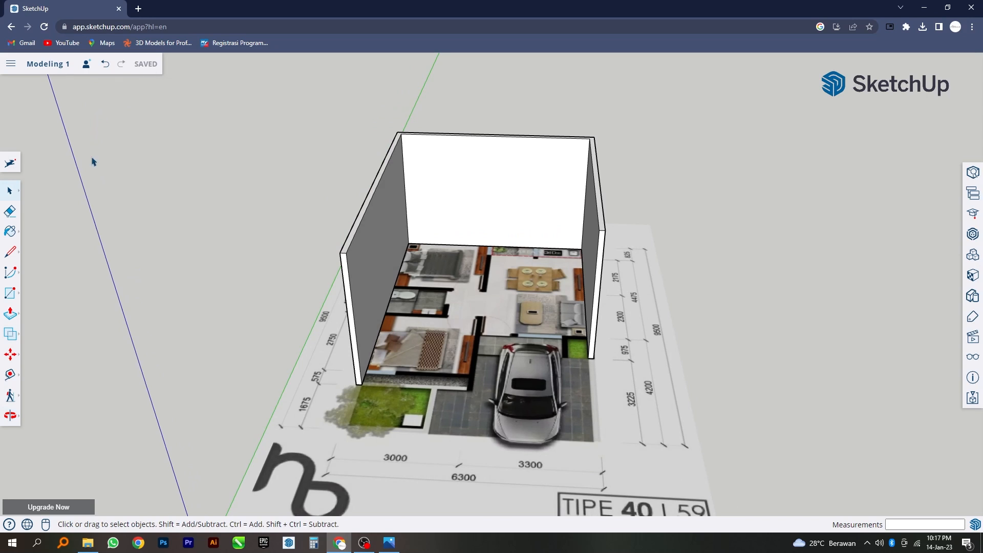
pyautogui.scroll(-1, 484, 388)
pyautogui.scroll(1, 484, 388)
# - Copy the bottom edge of the garden-side wall's front end 60 cm upward
pyautogui.moveTo(484, 388); pyautogui.dragTo(402, 375, button='middle')
pyautogui.scroll(3, 367, 399)
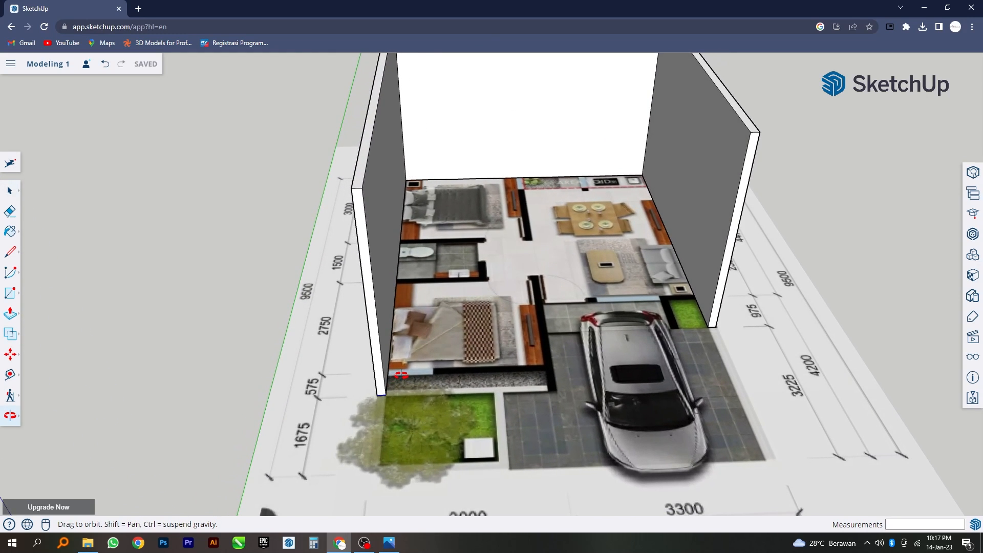
pyautogui.scroll(3, 323, 394)
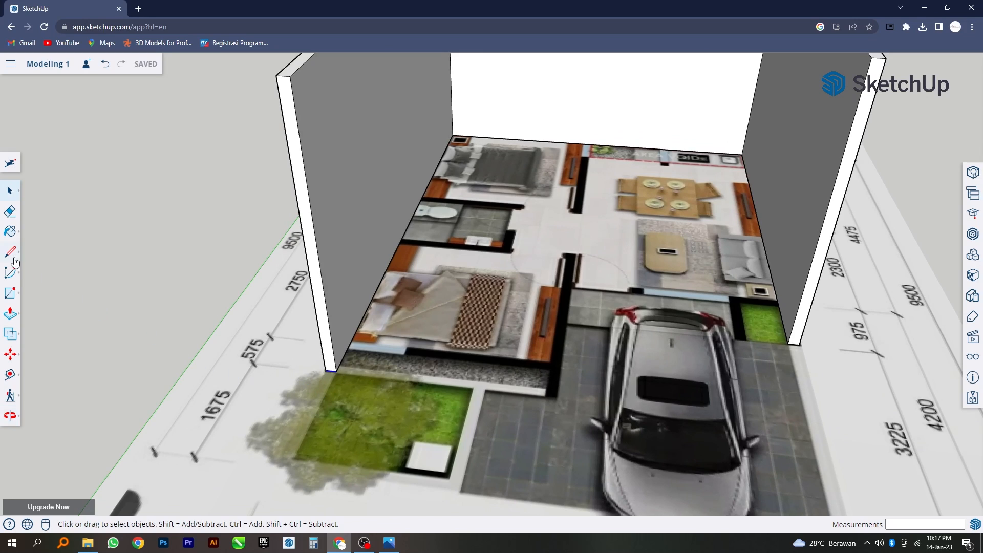
pyautogui.click(8, 354)
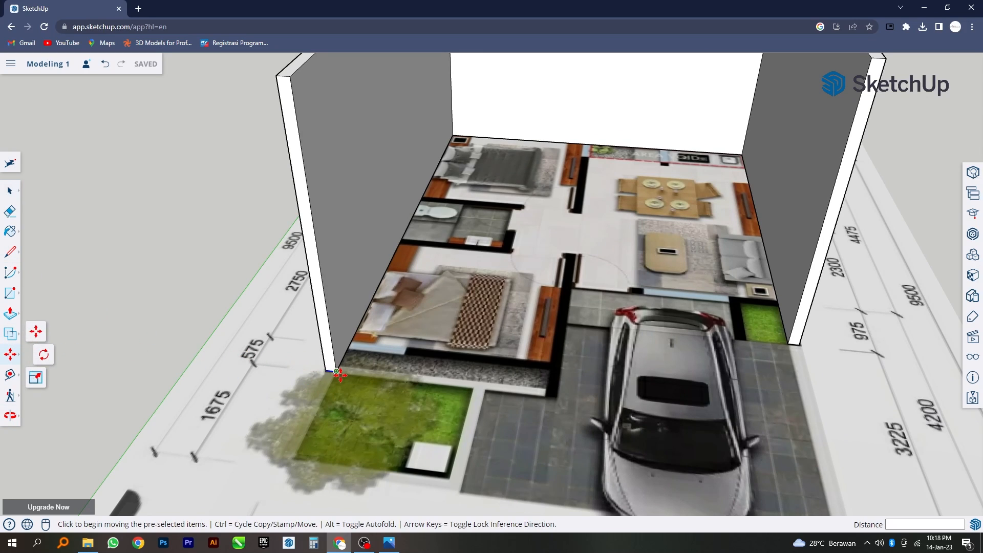
pyautogui.press('ctrl')
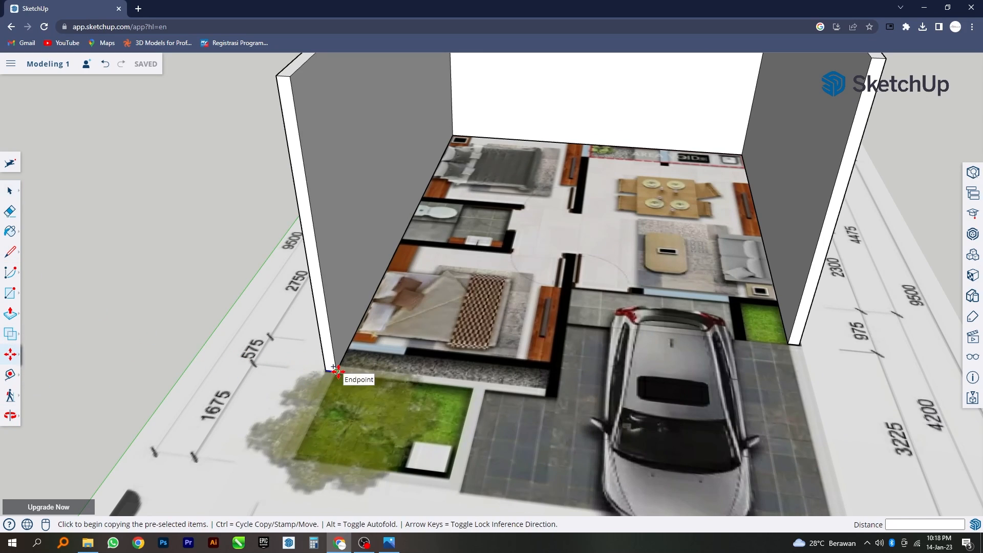
pyautogui.click(337, 372)
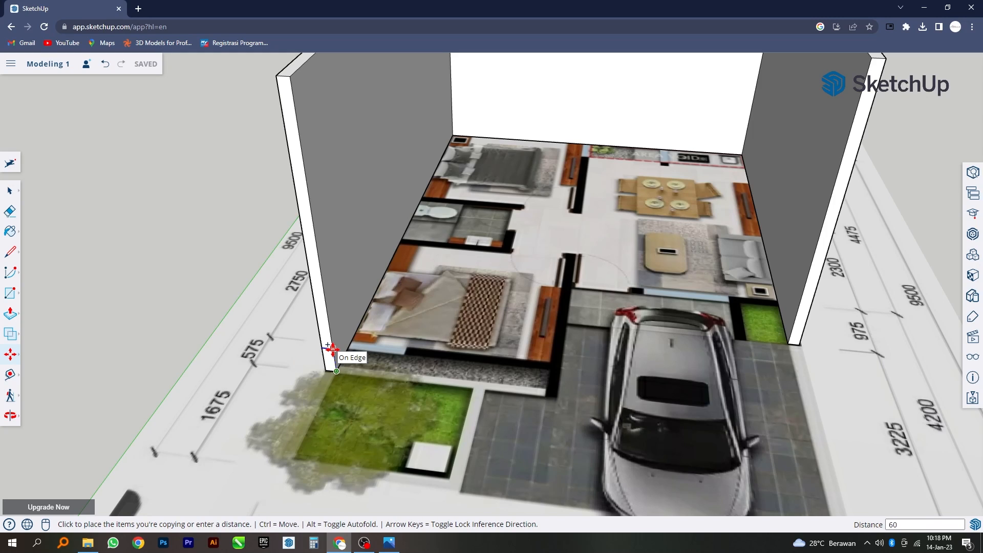
pyautogui.click(331, 349)
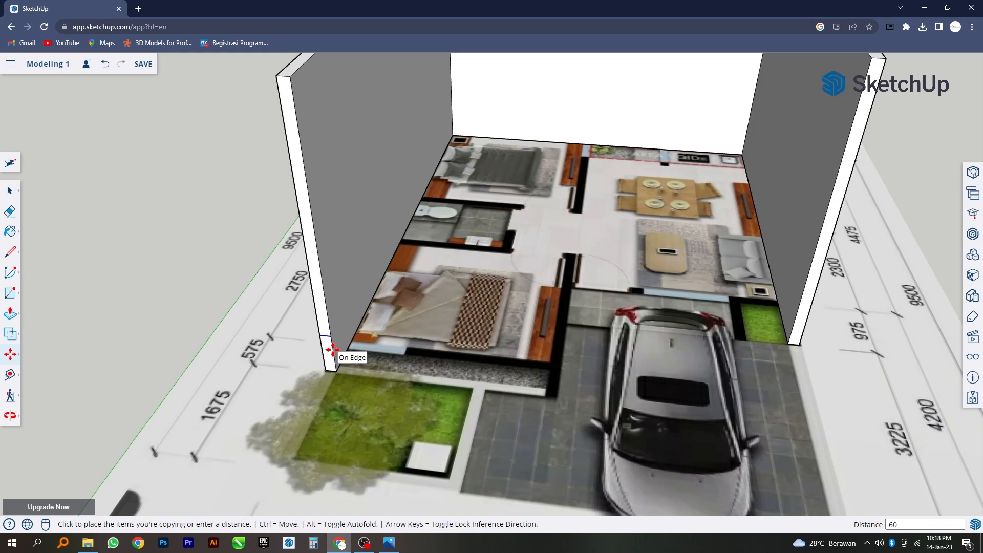
# - Push/Pull the 60 cm high strip at the garden-side wall's front end forward 167.5 cm along the garden
pyautogui.click(14, 316)
pyautogui.click(330, 371)
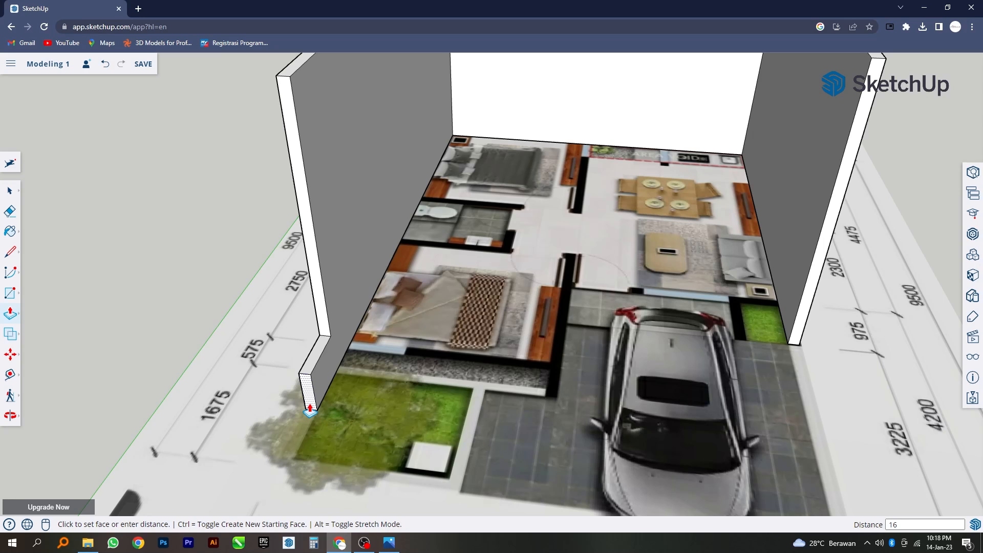
pyautogui.write('167.5')
pyautogui.press('Return')
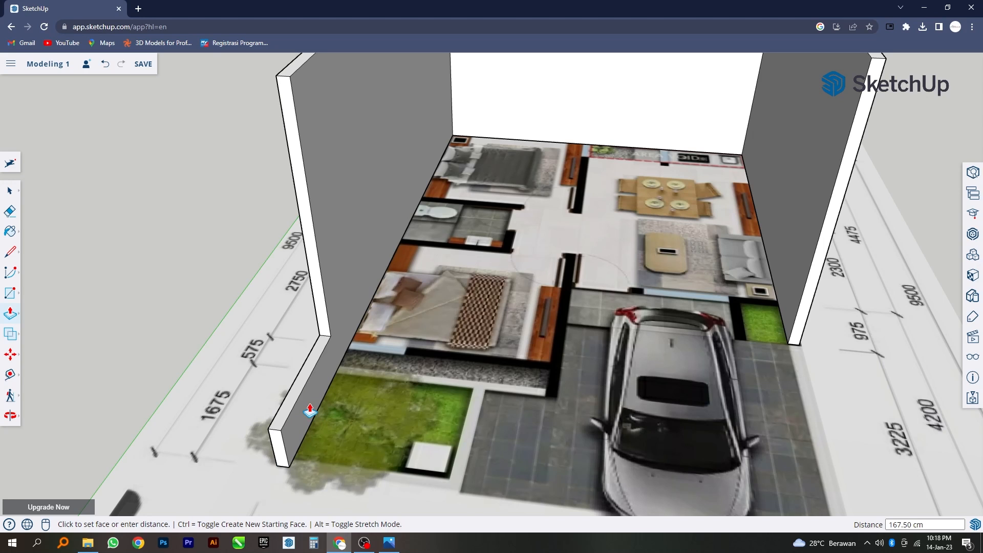
pyautogui.scroll(-4, 379, 359)
pyautogui.moveTo(404, 354); pyautogui.dragTo(425, 334, button='middle')
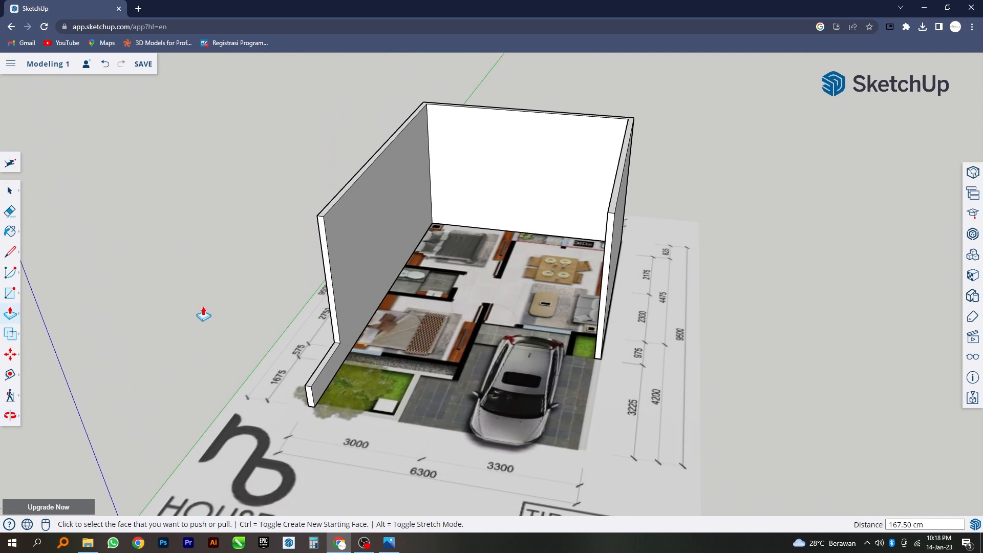
# - Copy the bottom edge of the carport-side wall's front end 60 cm upward
pyautogui.click(9, 193)
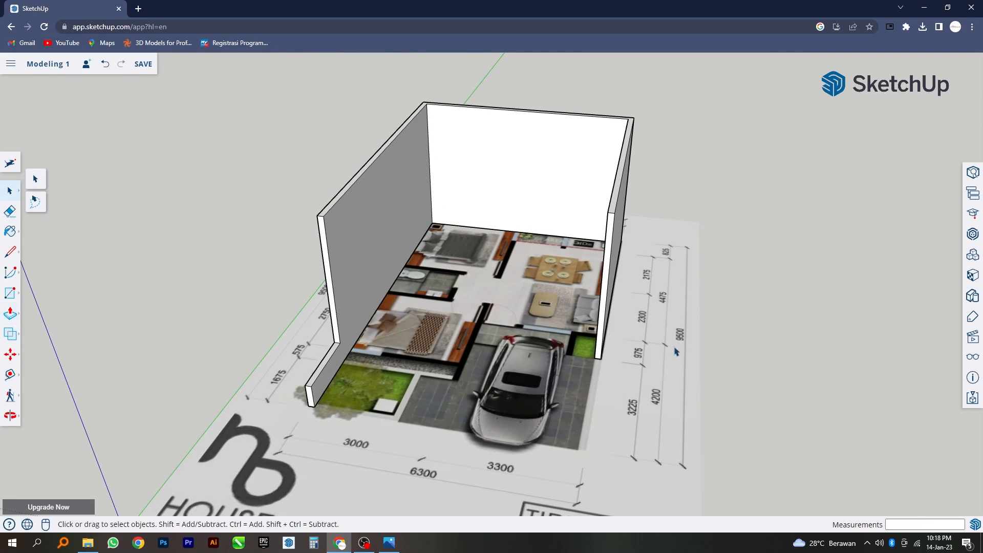
pyautogui.scroll(5, 605, 370)
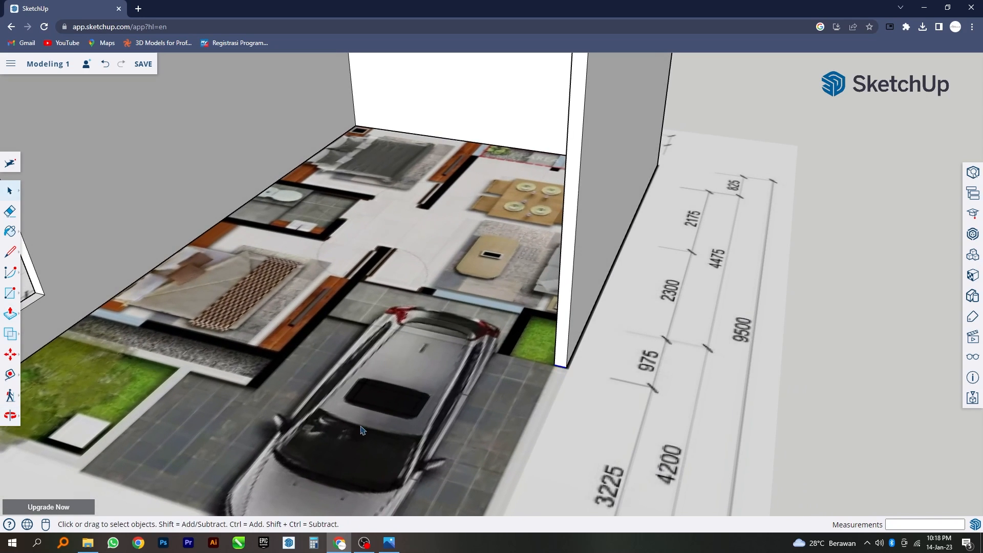
pyautogui.click(10, 354)
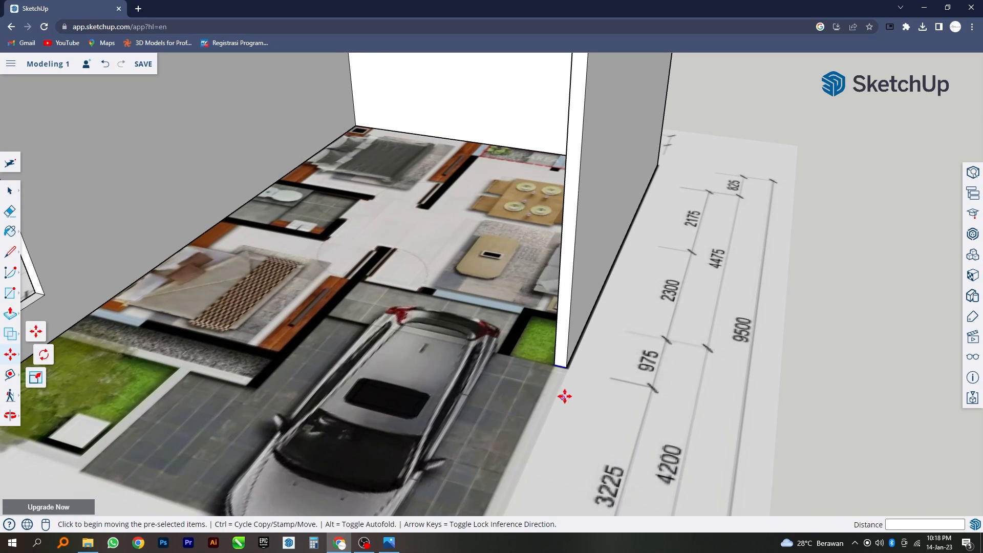
pyautogui.press('ctrl')
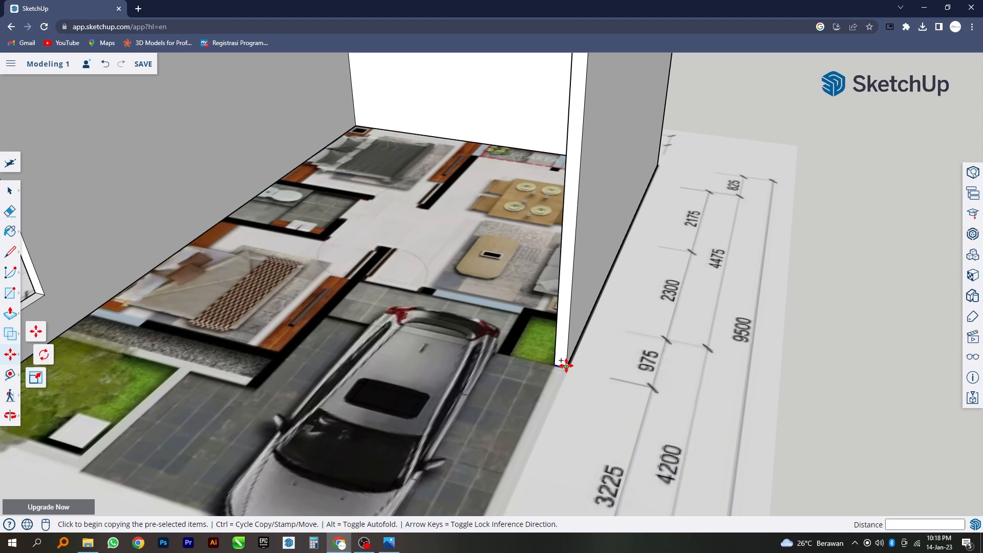
pyautogui.click(566, 366)
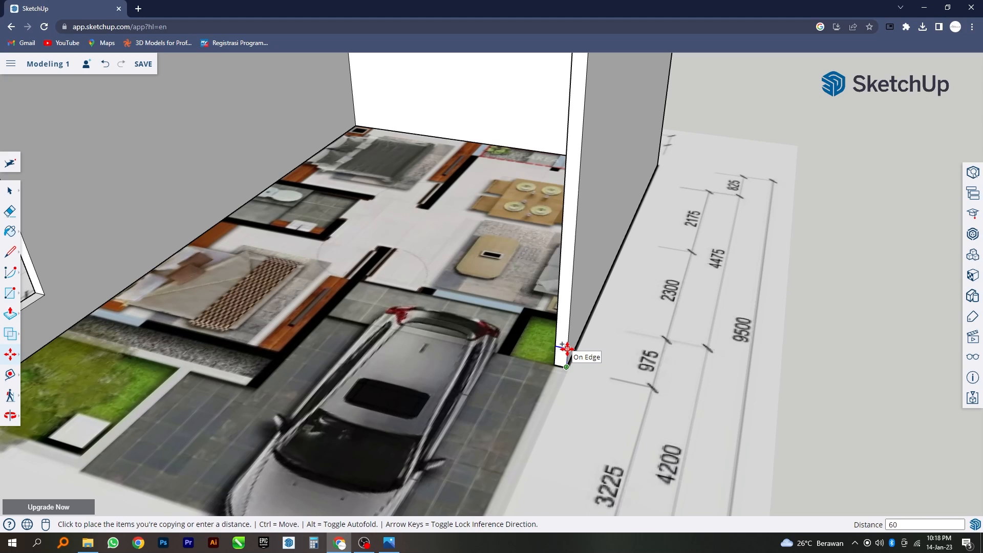
pyautogui.press('Return')
pyautogui.scroll(-5, 568, 349)
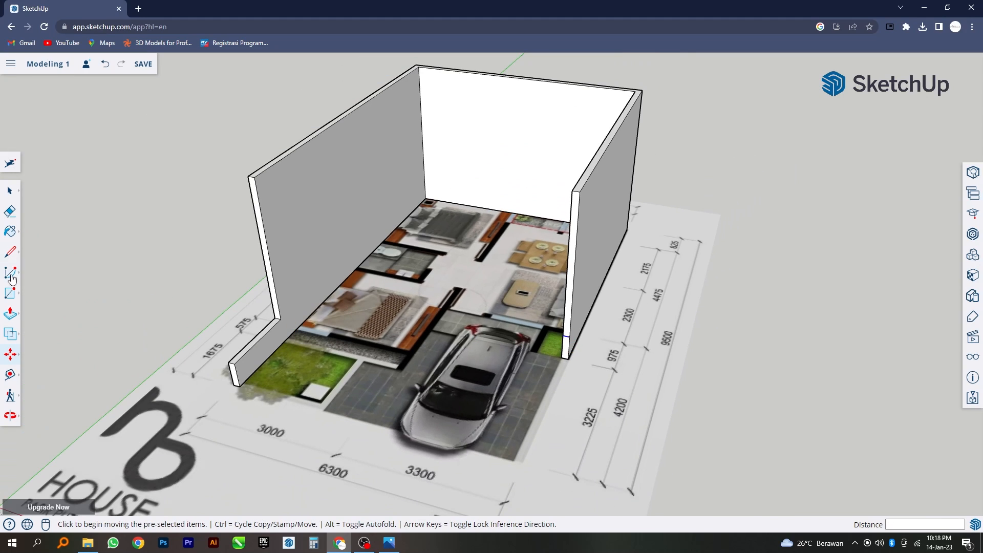
# - Push/Pull the low strip of the carport-side wall forward until it aligns with the front end of the low garden wall
pyautogui.click(11, 314)
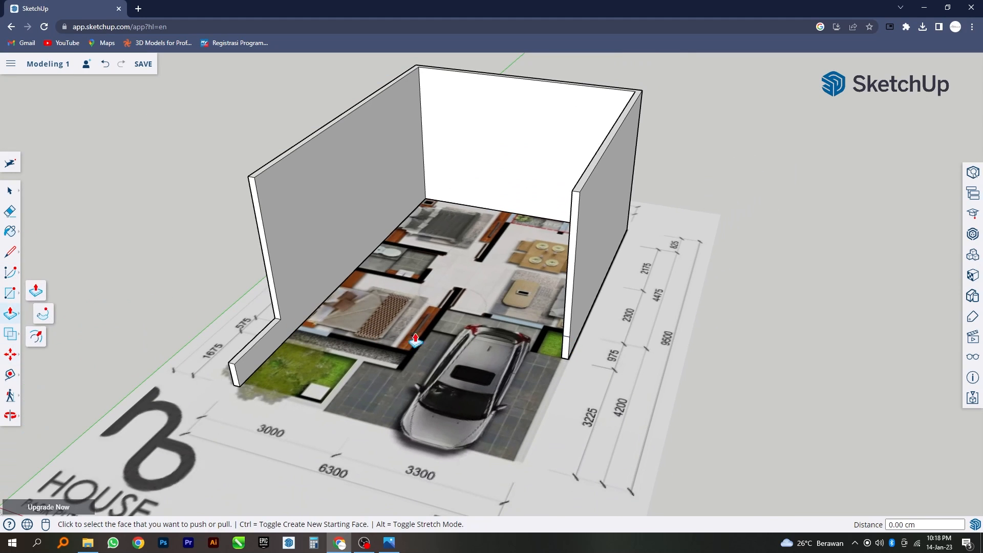
pyautogui.click(565, 348)
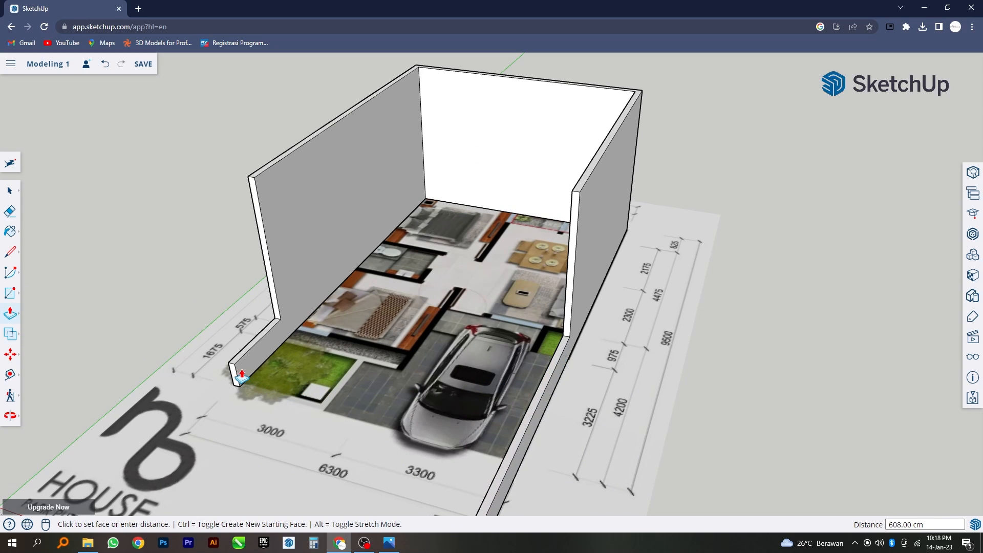
pyautogui.click(234, 365)
pyautogui.scroll(-4, 625, 374)
pyautogui.moveTo(626, 375); pyautogui.dragTo(663, 354, button='middle')
pyautogui.scroll(1, 615, 327)
pyautogui.click(10, 193)
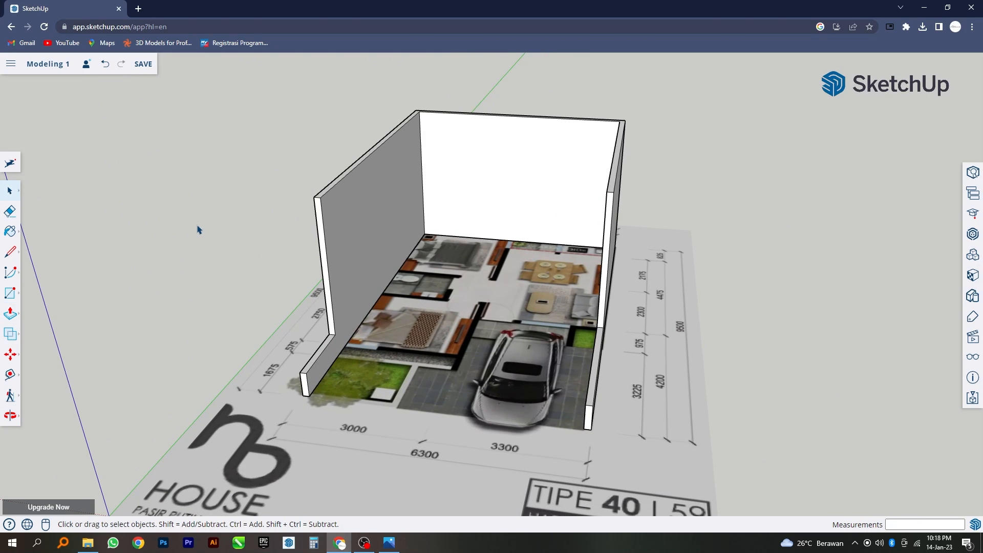
# - Draw a 400 cm vertical line on the garden-side wall's inner face, separating the high wall from the low front wall
pyautogui.click(347, 339)
pyautogui.moveTo(347, 339); pyautogui.dragTo(311, 348, button='middle')
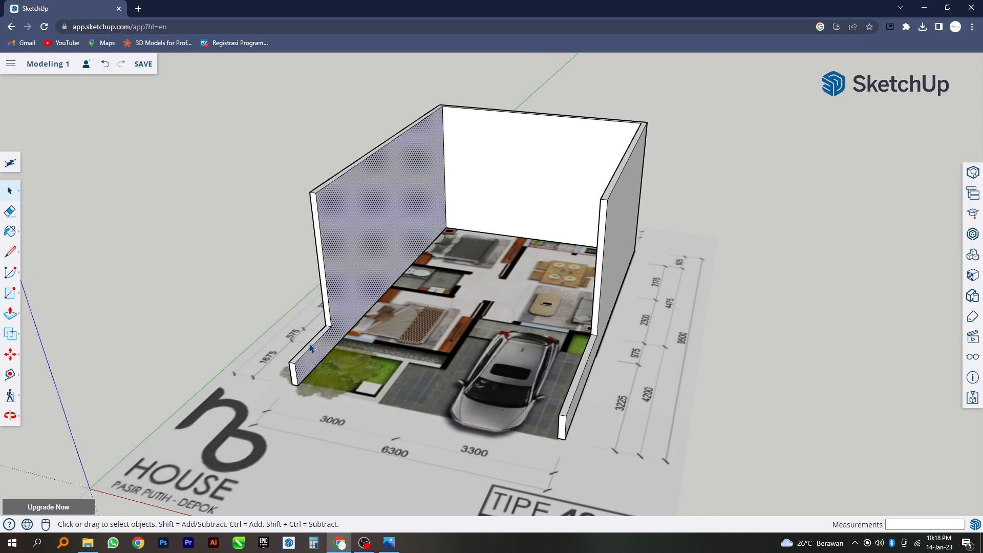
pyautogui.click(10, 252)
pyautogui.click(315, 193)
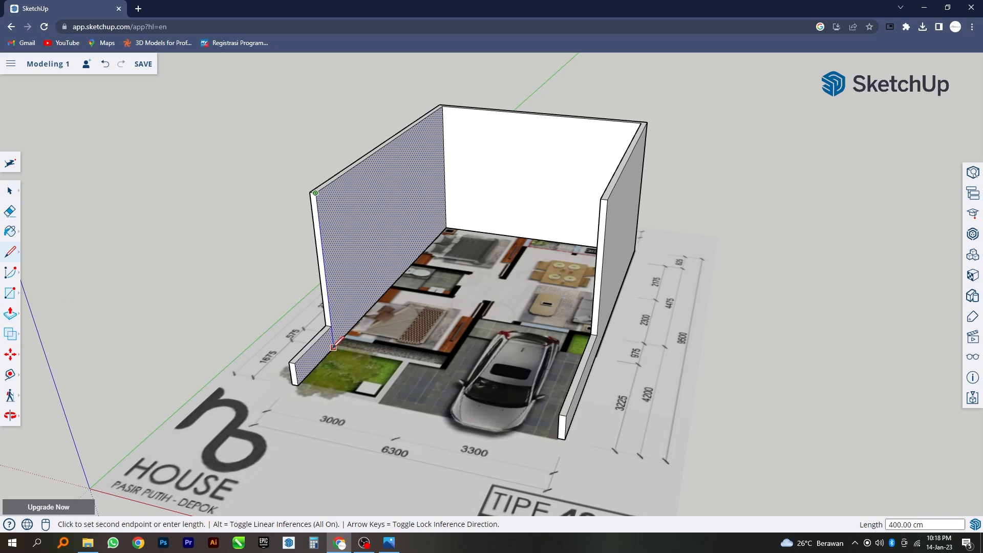
pyautogui.click(334, 347)
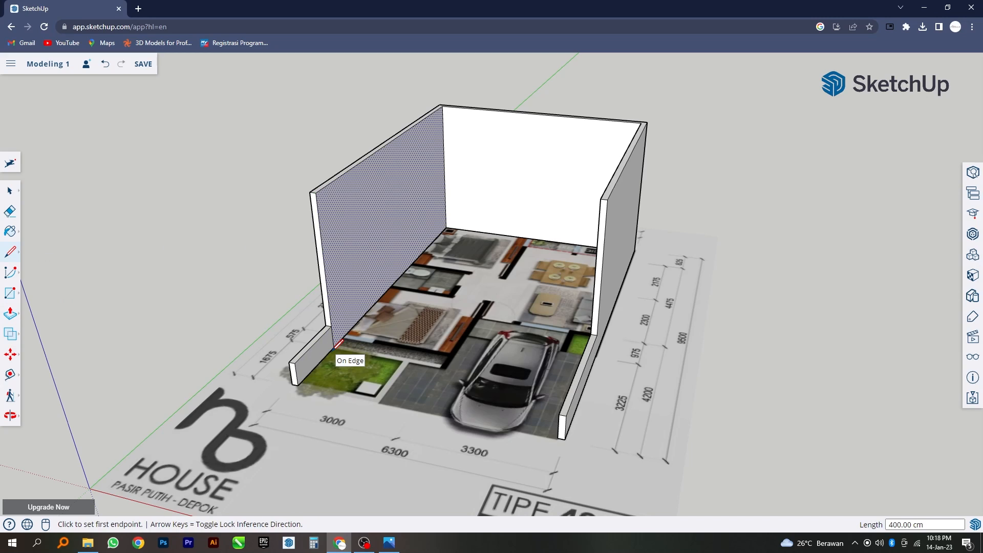
# - Copy the vertical dividing line at the front of the garden-side wall's inner face 15 cm toward the back of the house
pyautogui.click(11, 197)
pyautogui.click(333, 334)
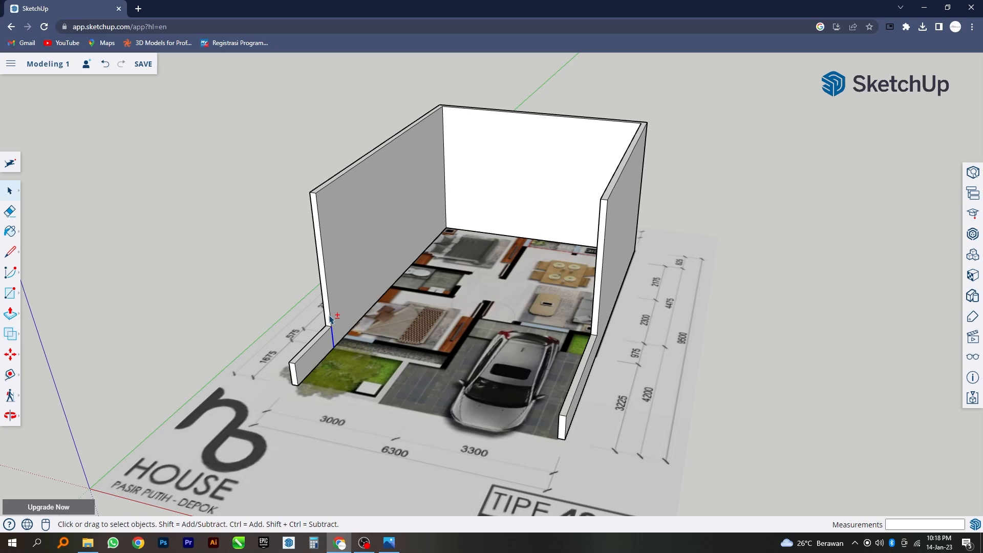
pyautogui.keyDown('shift'); pyautogui.click(331, 316); pyautogui.keyUp('shift')
pyautogui.click(13, 359)
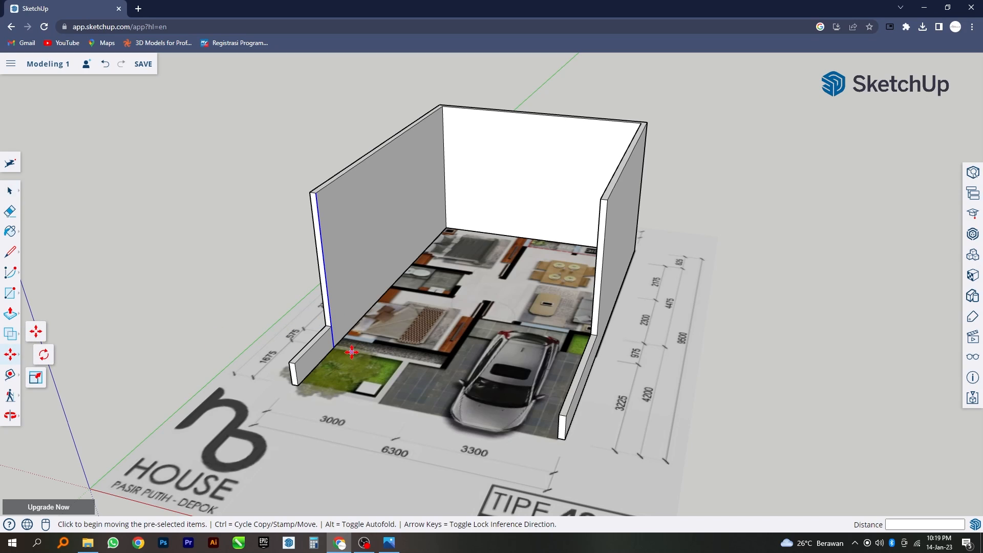
pyautogui.press('ctrl')
pyautogui.click(334, 347)
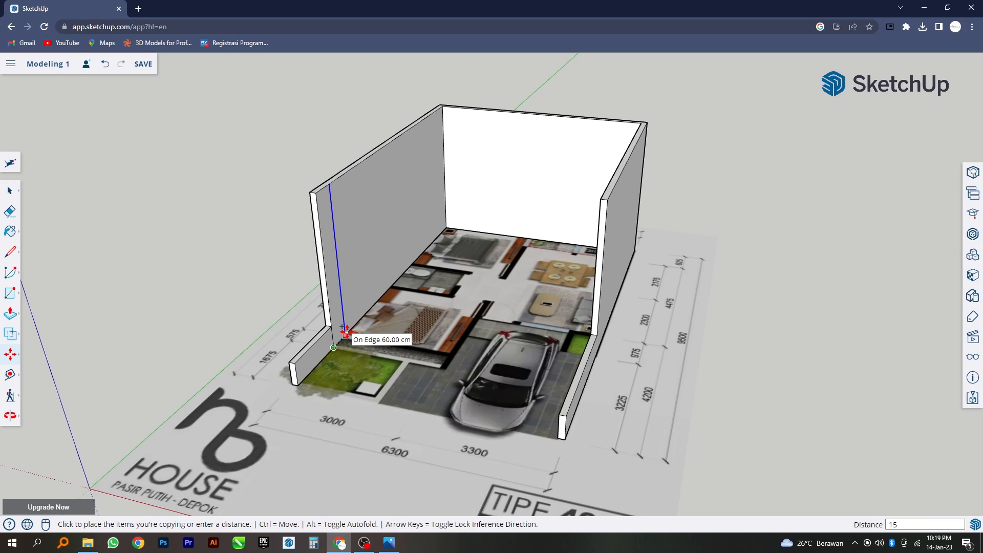
pyautogui.press('Return')
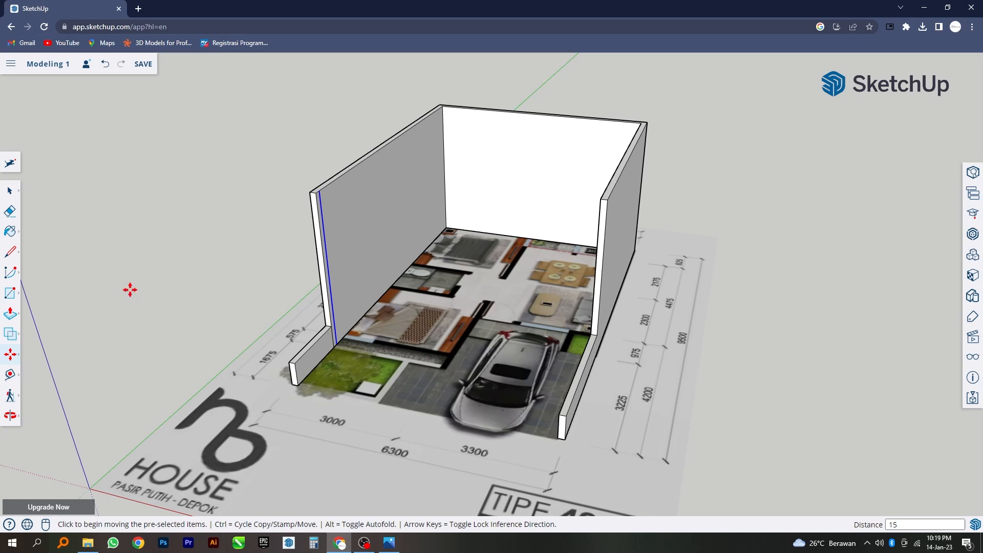
# - Copy the short bottom edge of the 15 cm strip on the garden-side wall upward to slightly above the wall's mid-height
pyautogui.click(10, 193)
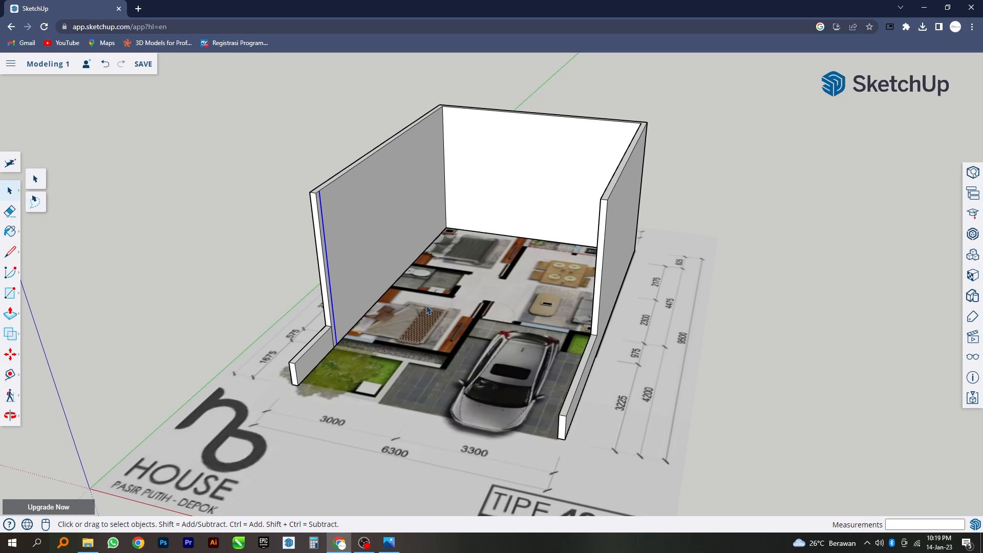
pyautogui.scroll(2, 336, 352)
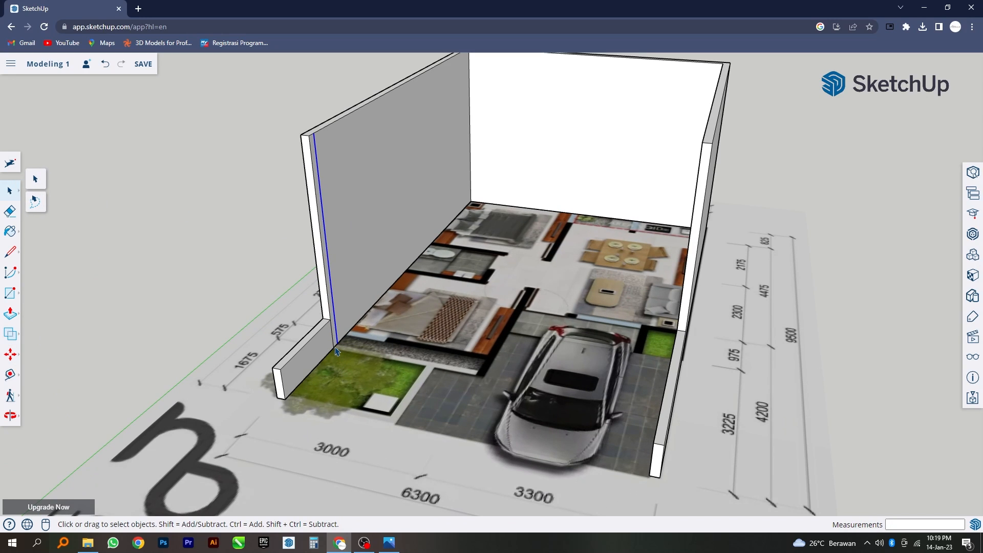
pyautogui.click(336, 348)
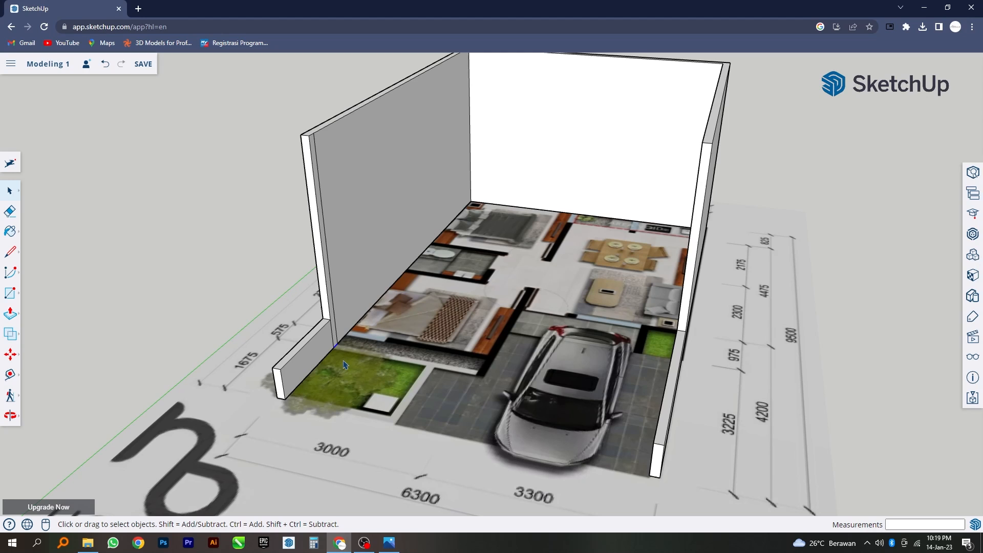
pyautogui.scroll(-2, 344, 365)
pyautogui.scroll(1, 344, 367)
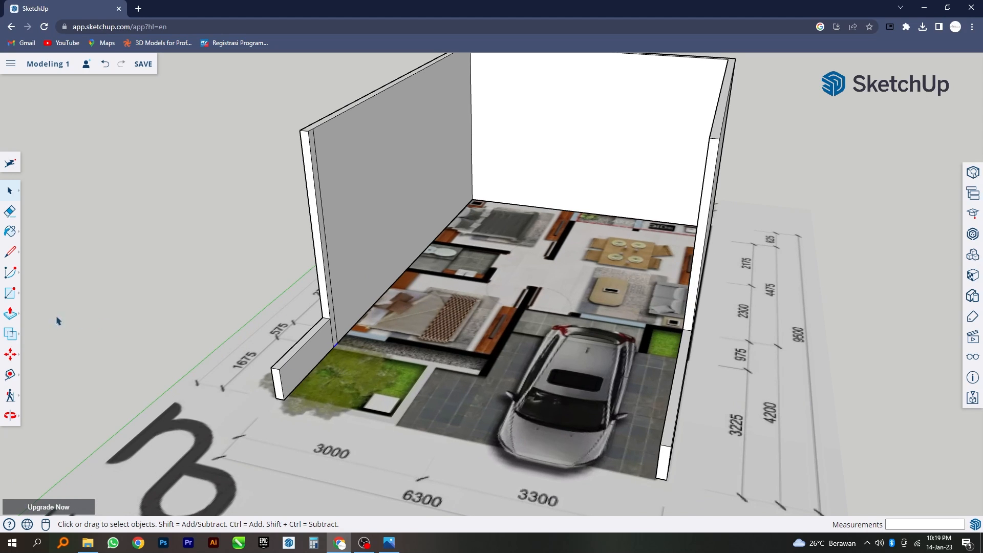
pyautogui.click(13, 355)
pyautogui.scroll(2, 334, 345)
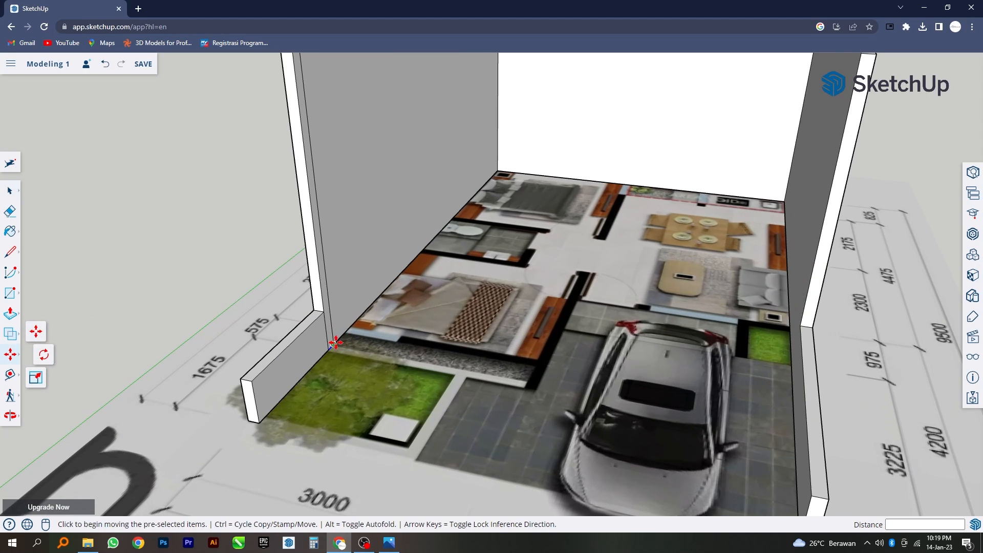
pyautogui.click(334, 345)
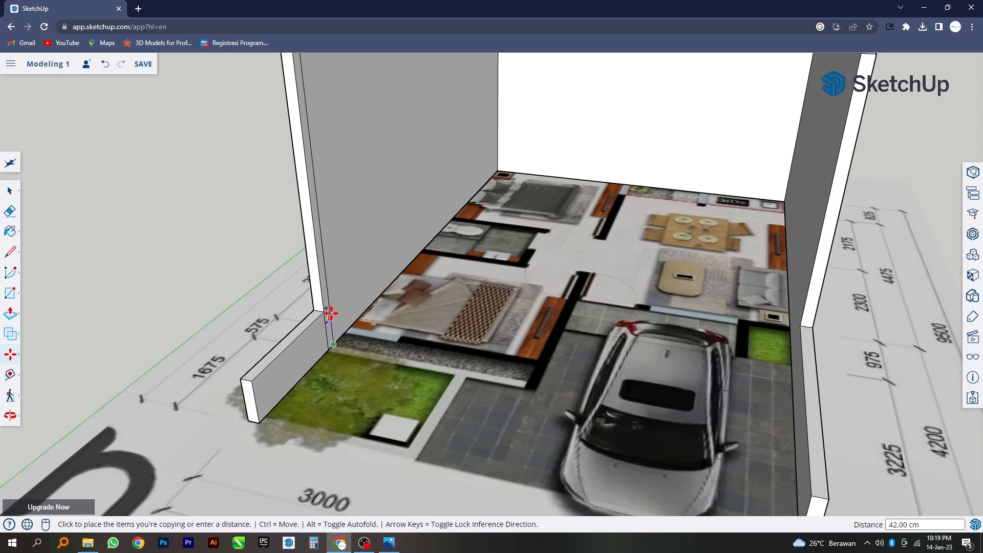
pyautogui.scroll(-1, 330, 302)
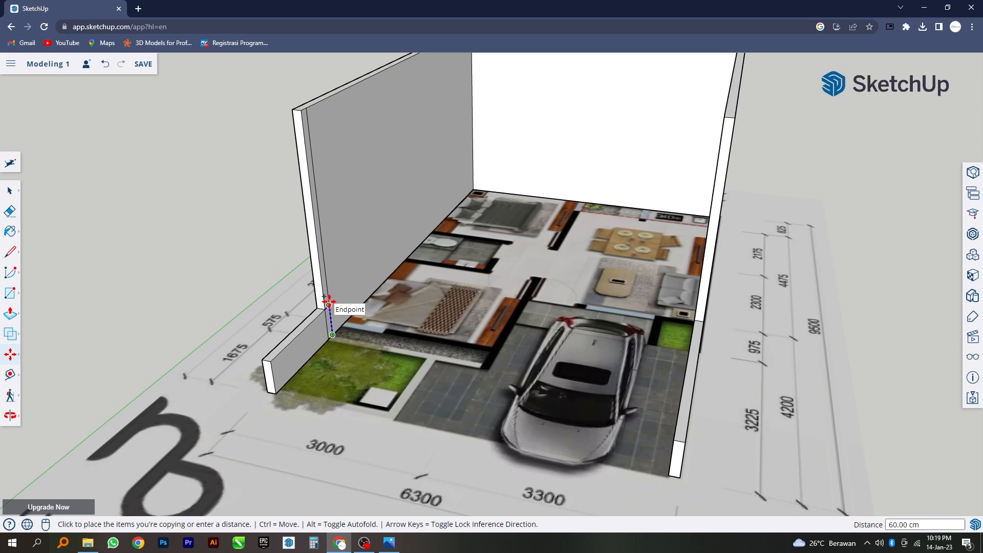
pyautogui.scroll(-1, 329, 304)
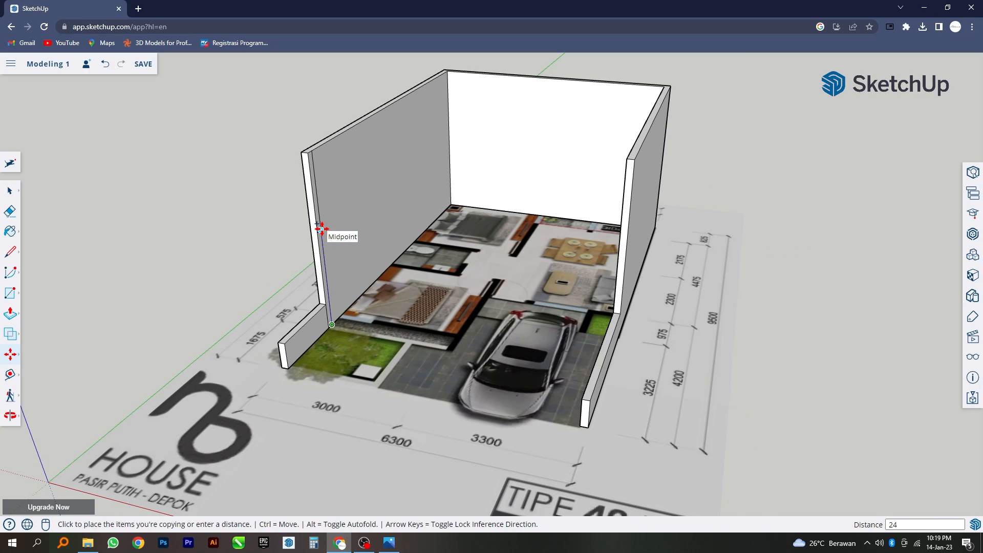
pyautogui.press('Return')
# - Push/Pull the upper part of the garden-side wall's 15 cm strip 90 cm outward across the front of the house
pyautogui.moveTo(318, 237)
pyautogui.mouseDown(button='middle')
pyautogui.moveTo(360, 215)
pyautogui.moveTo(339, 181)
pyautogui.moveTo(310, 226)
pyautogui.mouseUp(button='middle')
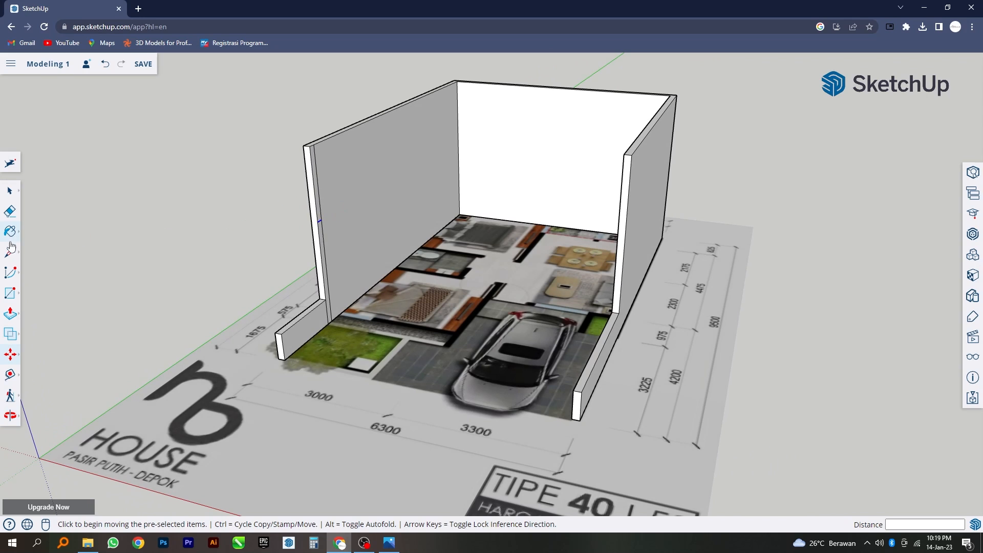
pyautogui.click(10, 316)
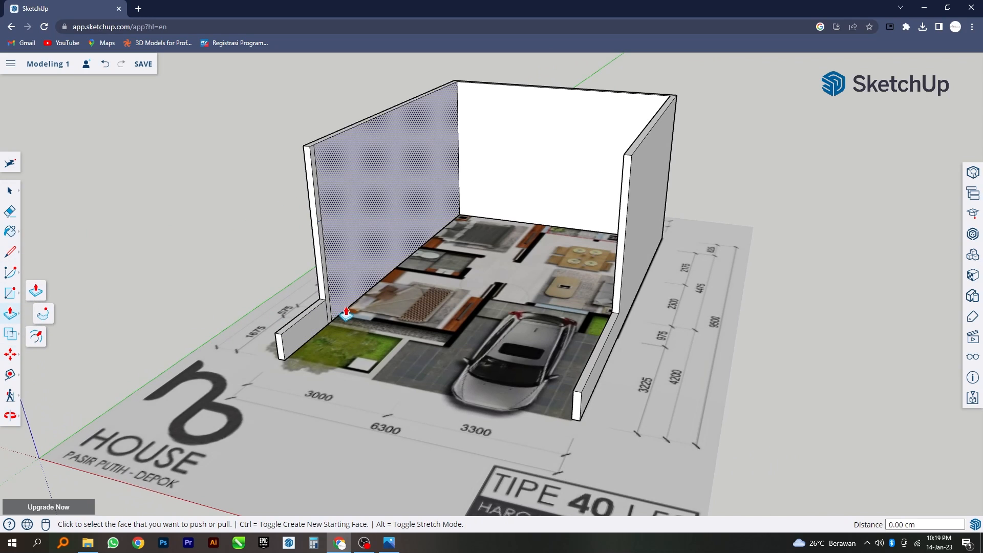
pyautogui.scroll(3, 340, 293)
pyautogui.moveTo(341, 293); pyautogui.dragTo(333, 346, button='middle')
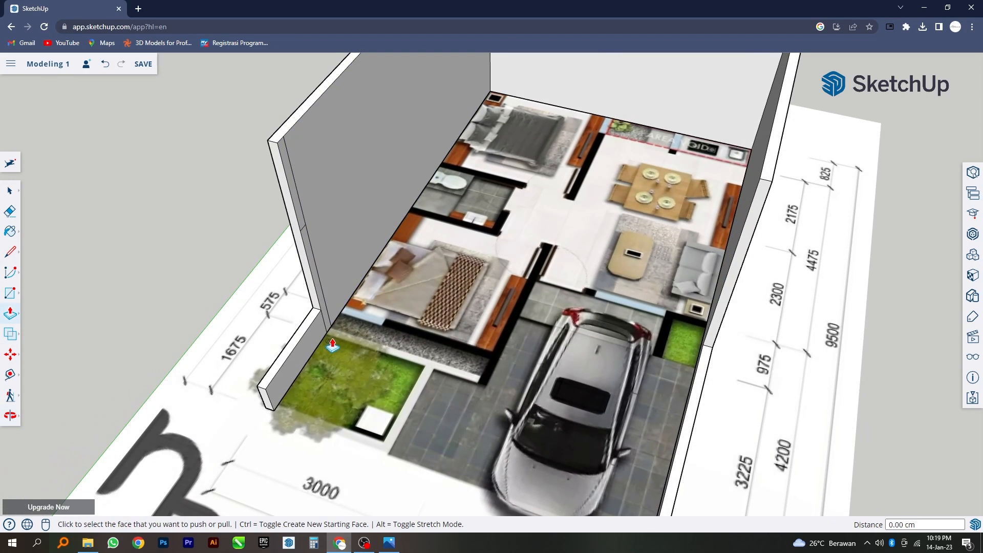
pyautogui.click(301, 233)
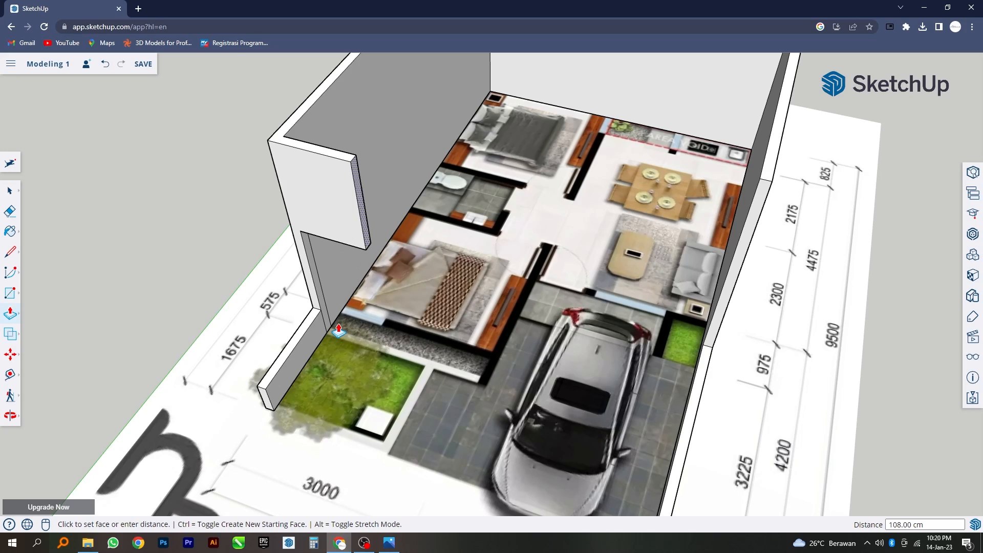
pyautogui.press('Return')
pyautogui.scroll(-5, 339, 330)
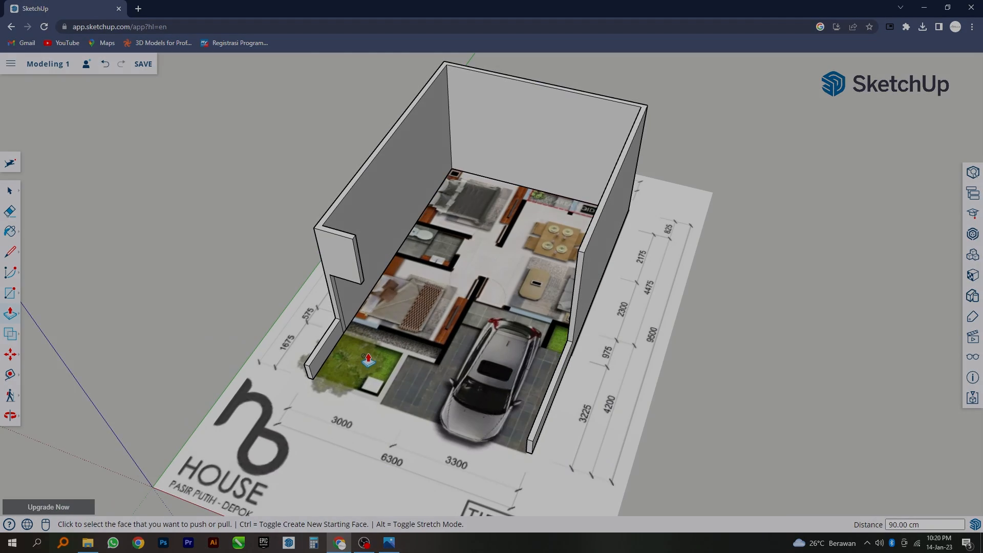
# - Draw a 230 cm horizontal line across the recessed front wall, level with the top of the door opening
pyautogui.moveTo(467, 320); pyautogui.dragTo(514, 321, button='middle')
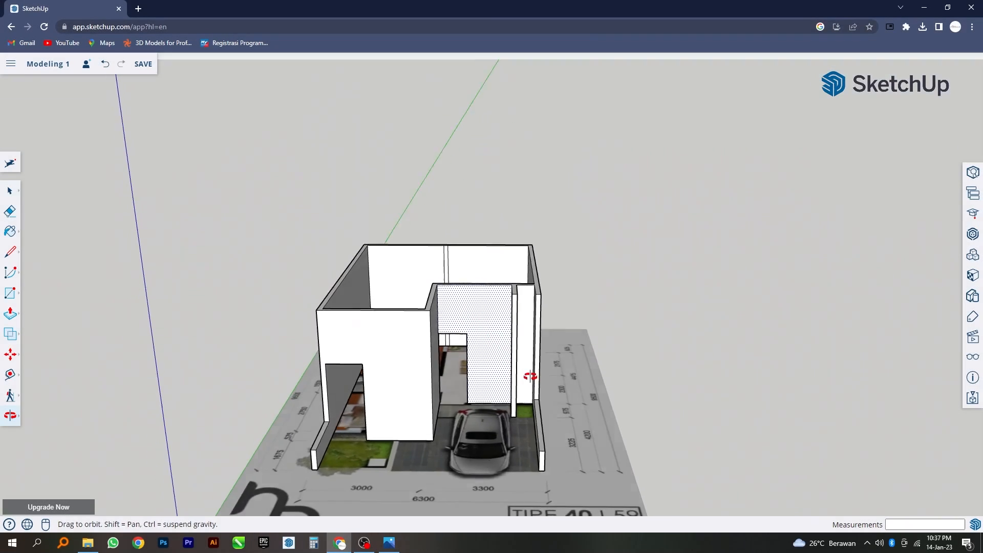
pyautogui.scroll(4, 494, 351)
pyautogui.click(11, 256)
pyautogui.scroll(3, 396, 332)
pyautogui.click(412, 312)
pyautogui.click(597, 322)
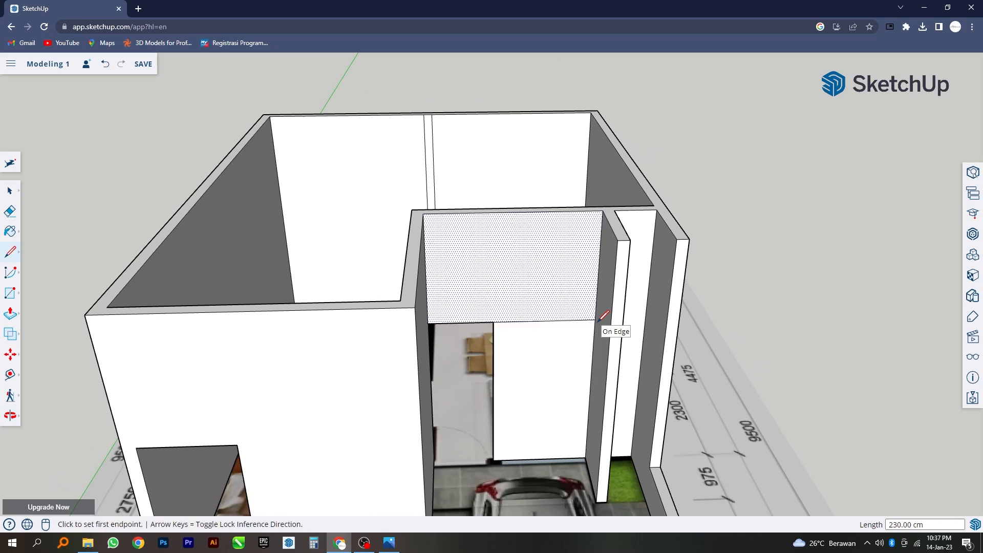
# - Copy the horizontal line and the door opening's top edge on the recessed front wall 15 cm upward
pyautogui.moveTo(604, 314); pyautogui.dragTo(390, 328, button='middle')
pyautogui.scroll(3, 405, 324)
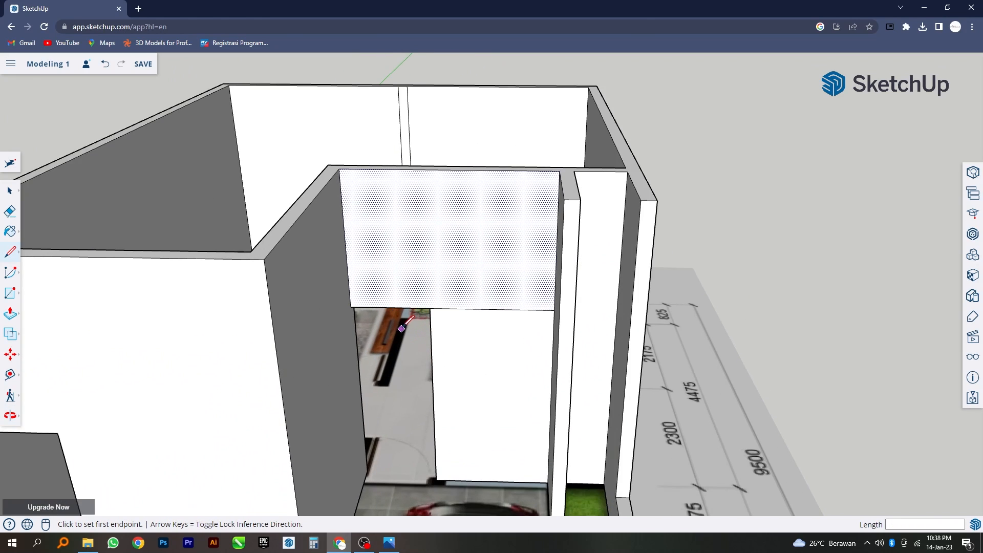
pyautogui.click(7, 192)
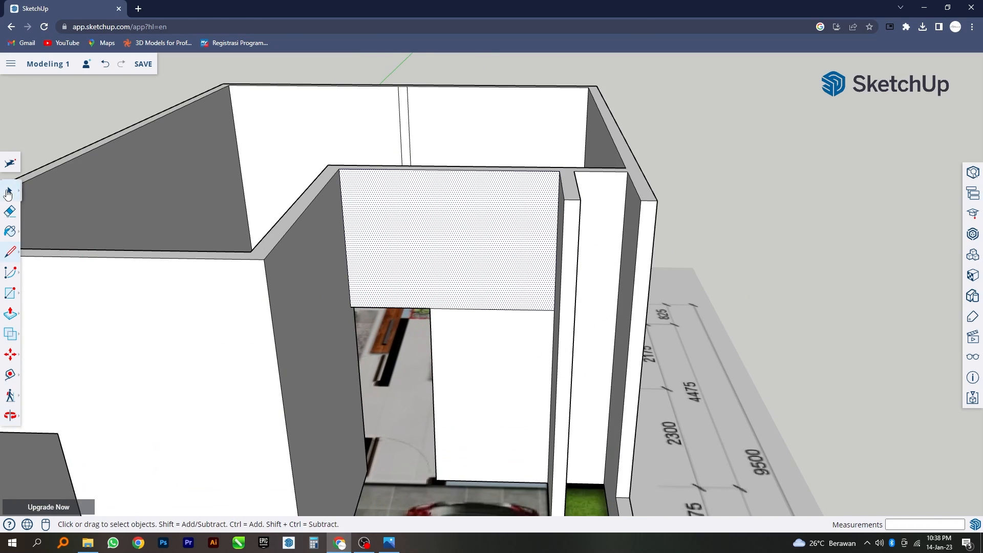
pyautogui.click(438, 310)
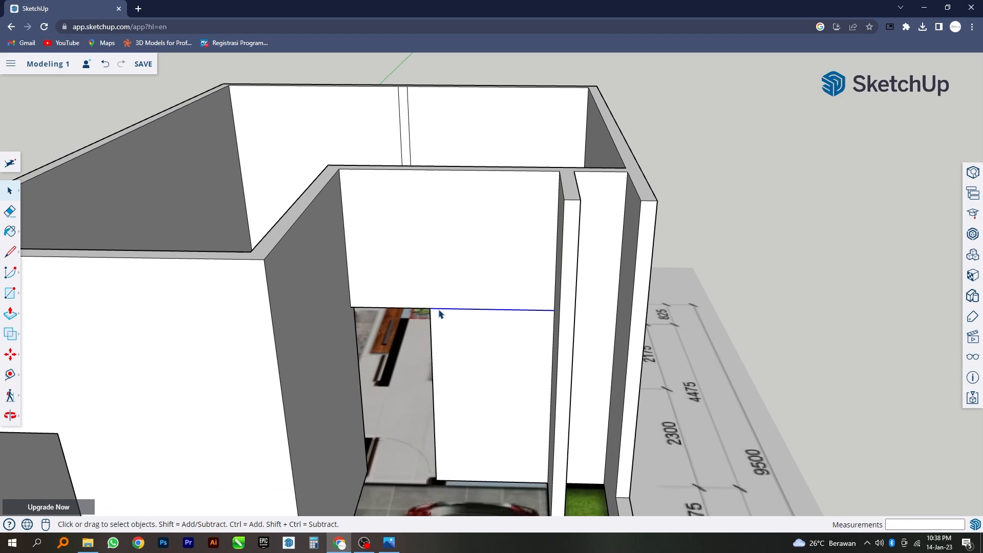
pyautogui.moveTo(420, 313); pyautogui.dragTo(419, 281, button='middle')
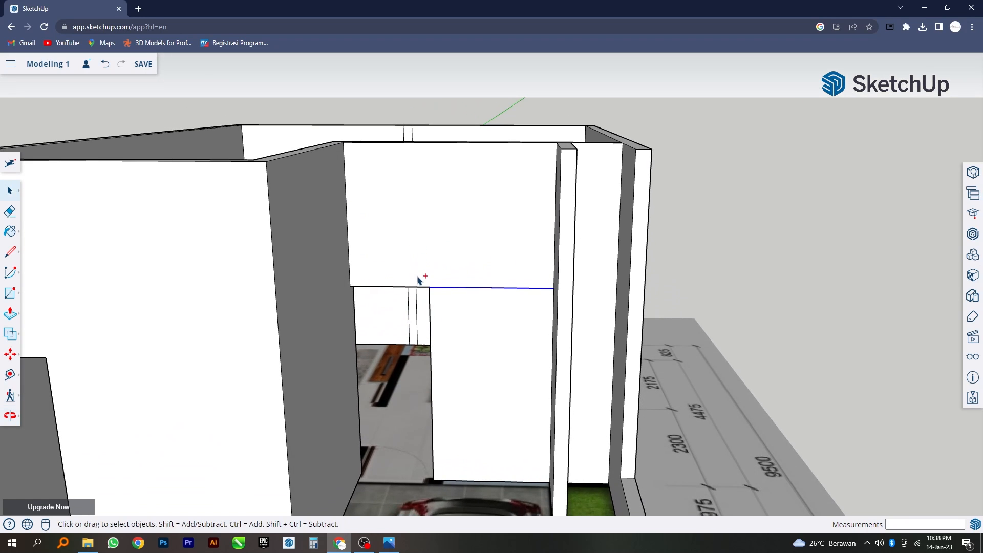
pyautogui.scroll(3, 387, 292)
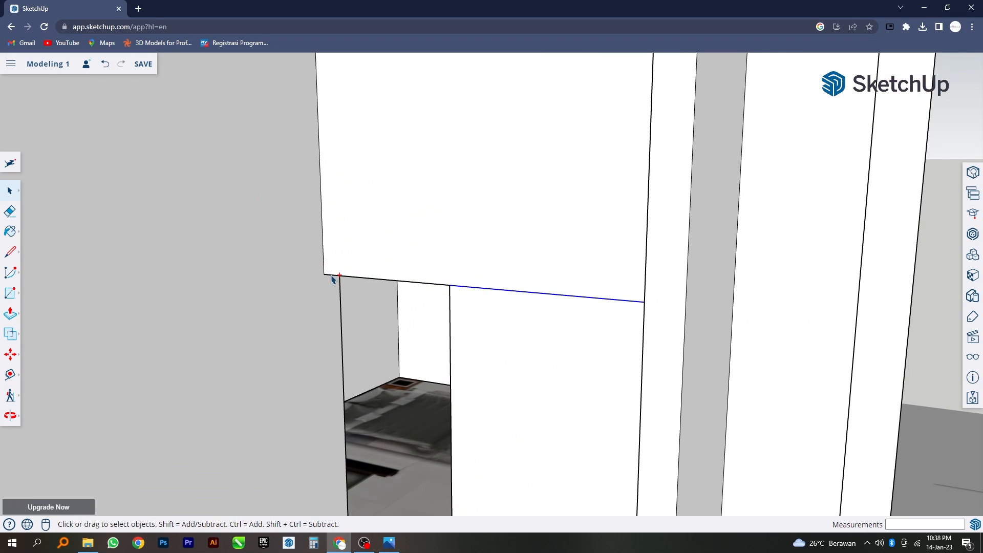
pyautogui.scroll(-5, 373, 334)
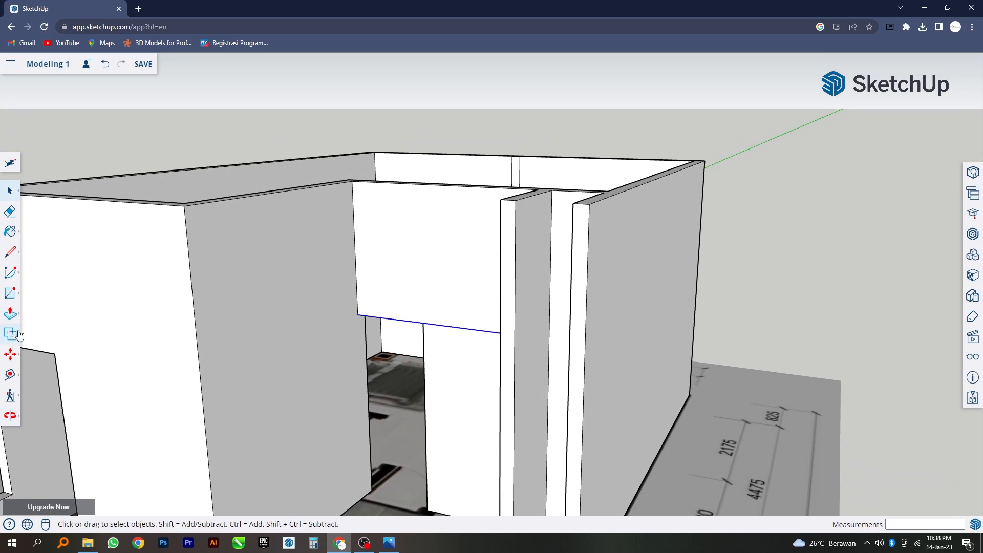
pyautogui.click(12, 357)
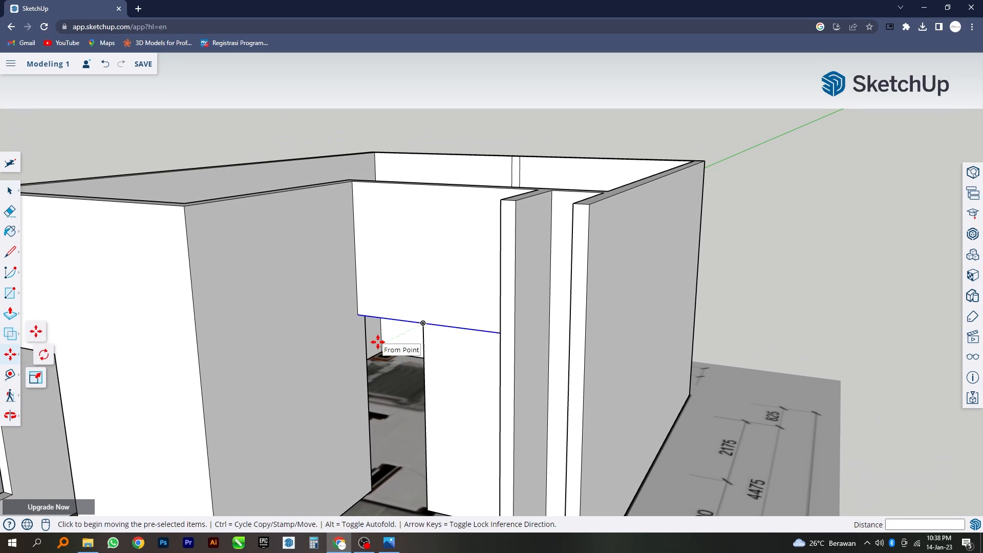
pyautogui.press('ctrl')
pyautogui.click(358, 314)
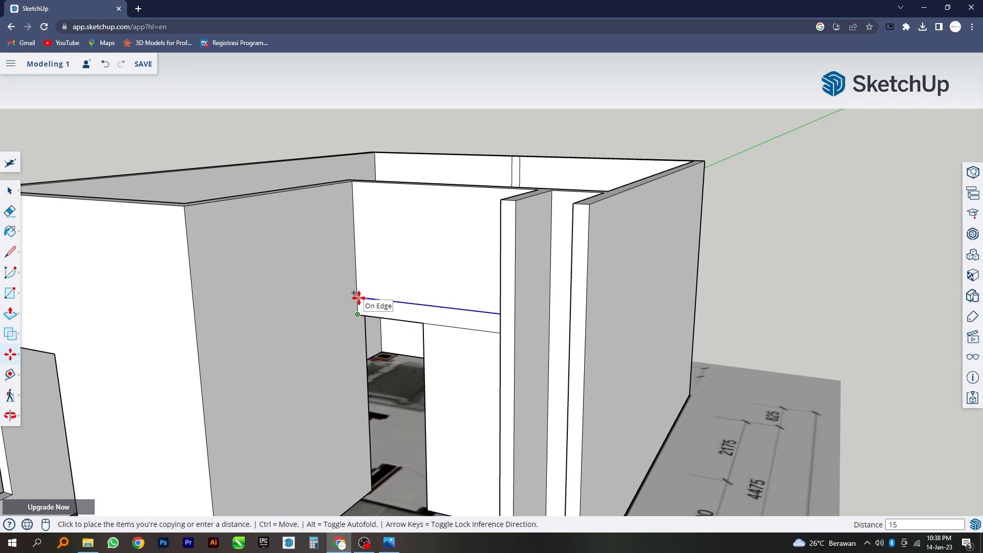
pyautogui.press('Return')
# - Push/Pull the 15 cm high strip above the door opening forward about 67 cm to form a canopy slab
pyautogui.scroll(-10, 447, 356)
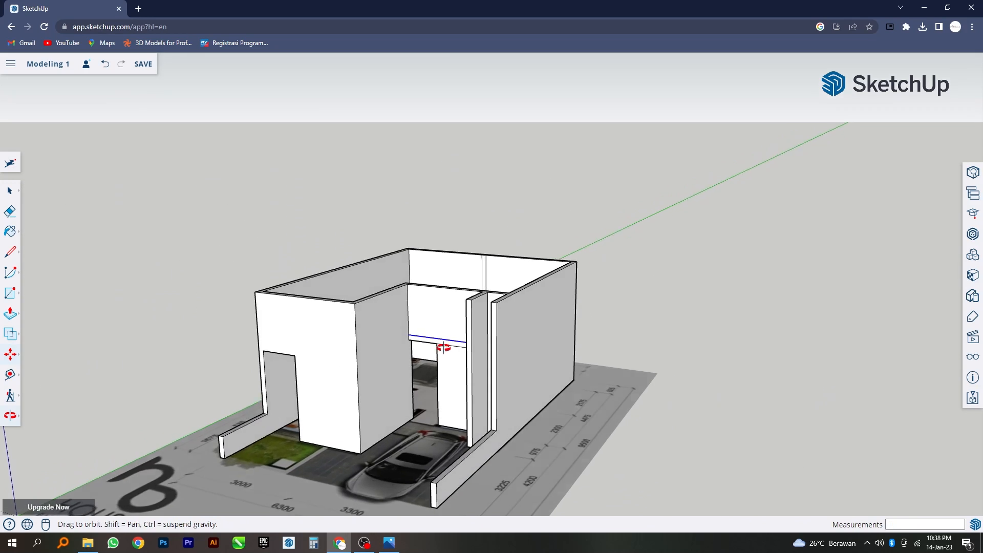
pyautogui.click(14, 317)
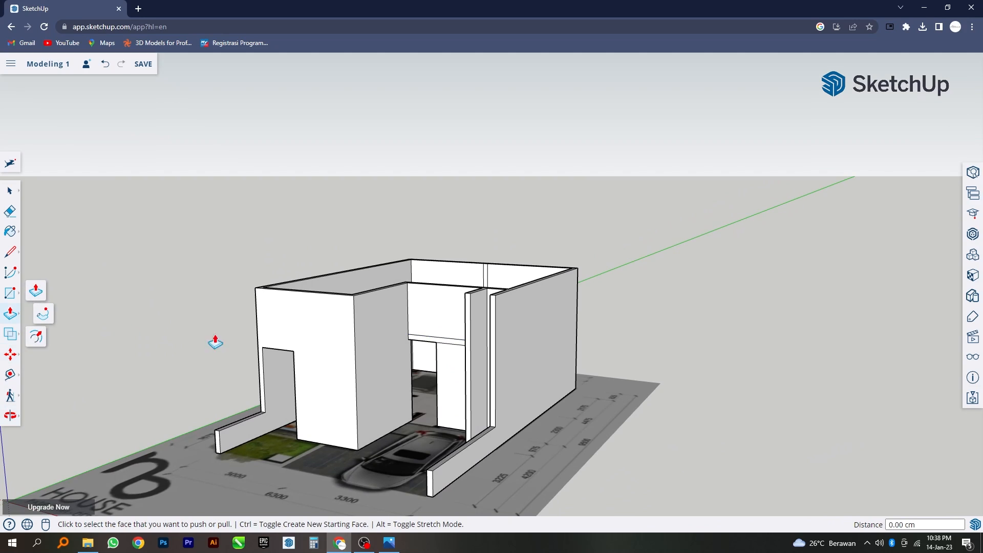
pyautogui.scroll(3, 340, 356)
pyautogui.click(478, 343)
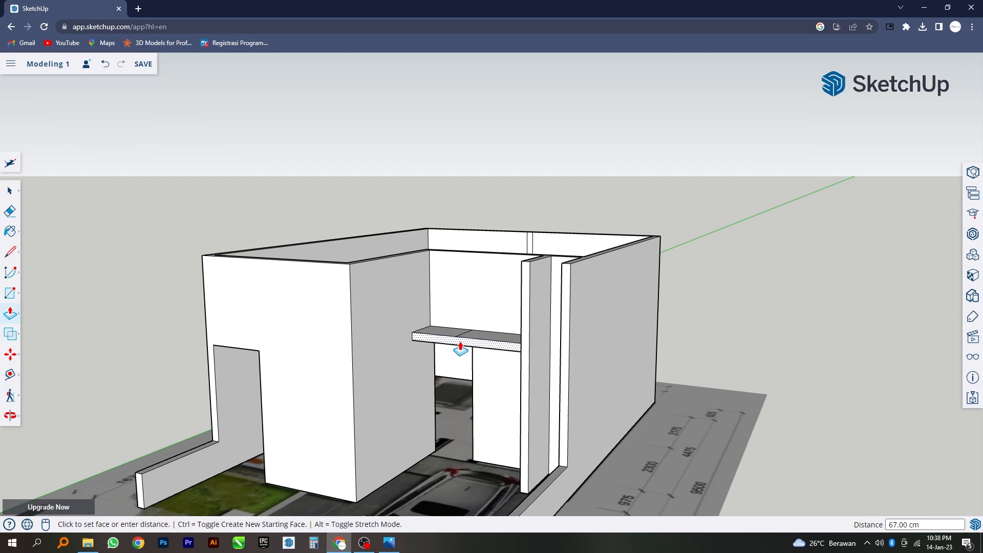
pyautogui.click(461, 348)
# - Erase the leftover dividing lines on the upper face and underside of the canopy slab
pyautogui.scroll(-4, 493, 408)
pyautogui.moveTo(493, 408); pyautogui.dragTo(589, 427, button='middle')
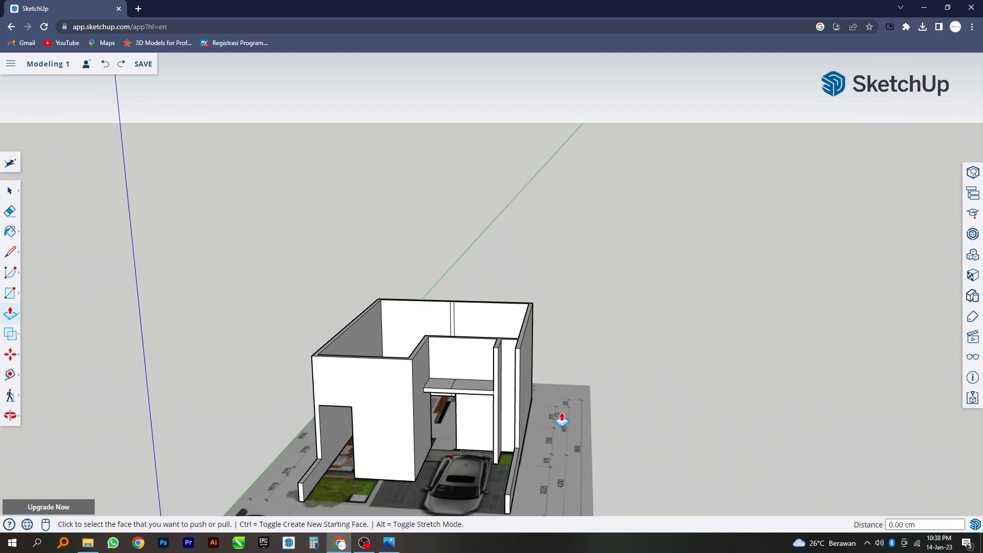
pyautogui.scroll(5, 589, 427)
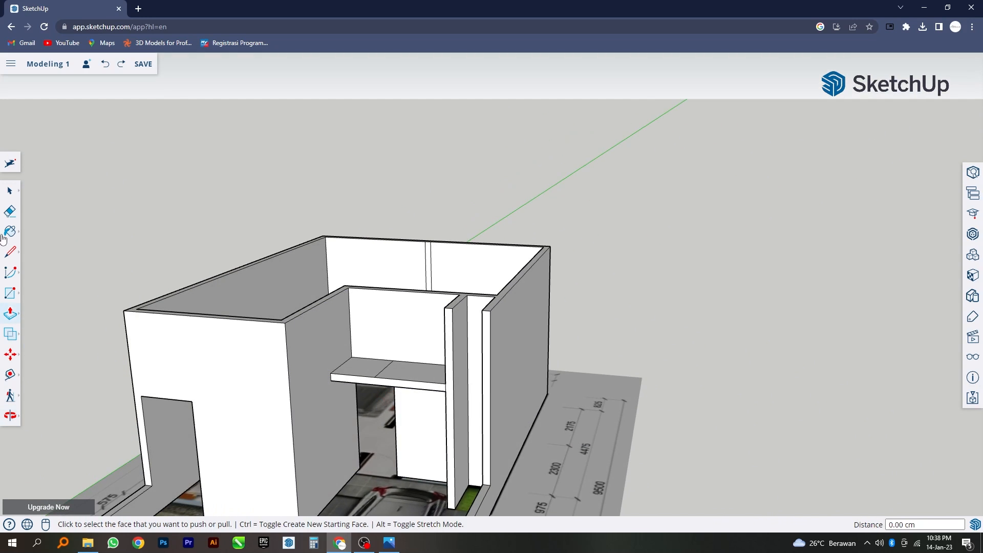
pyautogui.click(10, 211)
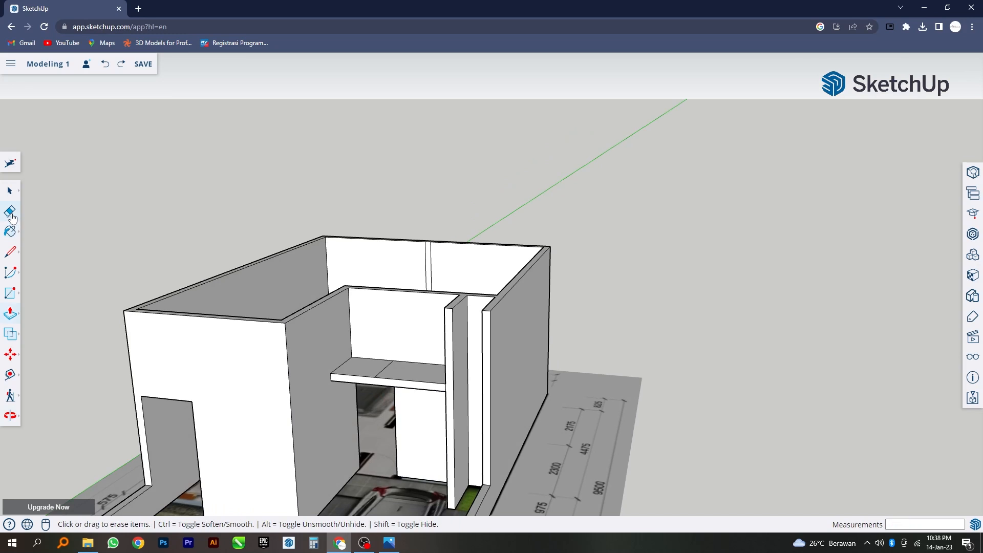
pyautogui.click(381, 371)
pyautogui.moveTo(388, 381); pyautogui.dragTo(367, 261, button='middle')
pyautogui.scroll(3, 368, 315)
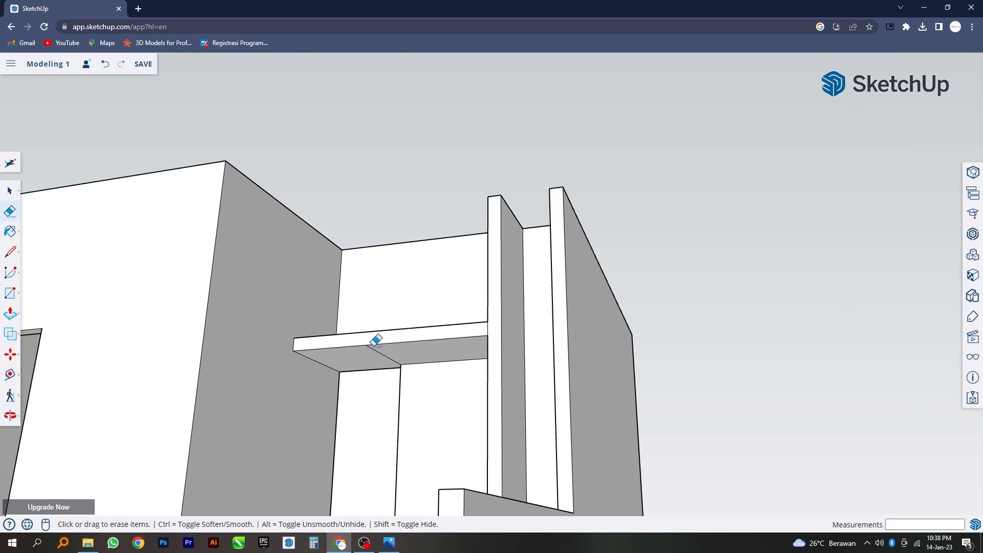
pyautogui.click(382, 349)
pyautogui.moveTo(383, 349); pyautogui.dragTo(417, 465, button='middle')
pyautogui.scroll(-3, 445, 404)
pyautogui.moveTo(450, 353)
pyautogui.mouseDown(button='middle')
pyautogui.moveTo(481, 418)
pyautogui.moveTo(481, 398)
pyautogui.mouseUp(button='middle')
pyautogui.scroll(-3, 479, 396)
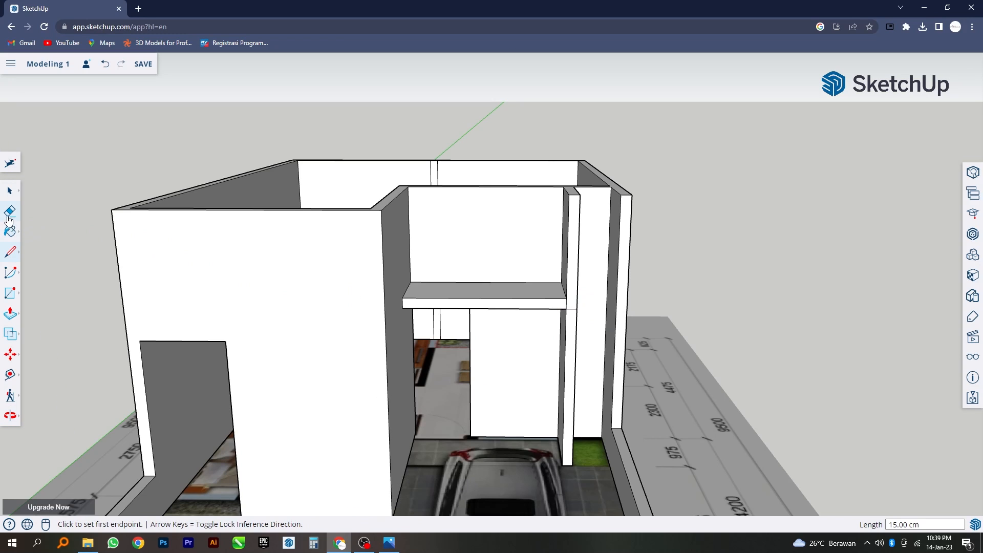
# - Push/Pull the joined front face of the canopy slab and the upper side wall outward, entering a distance of 10 cm
pyautogui.click(9, 218)
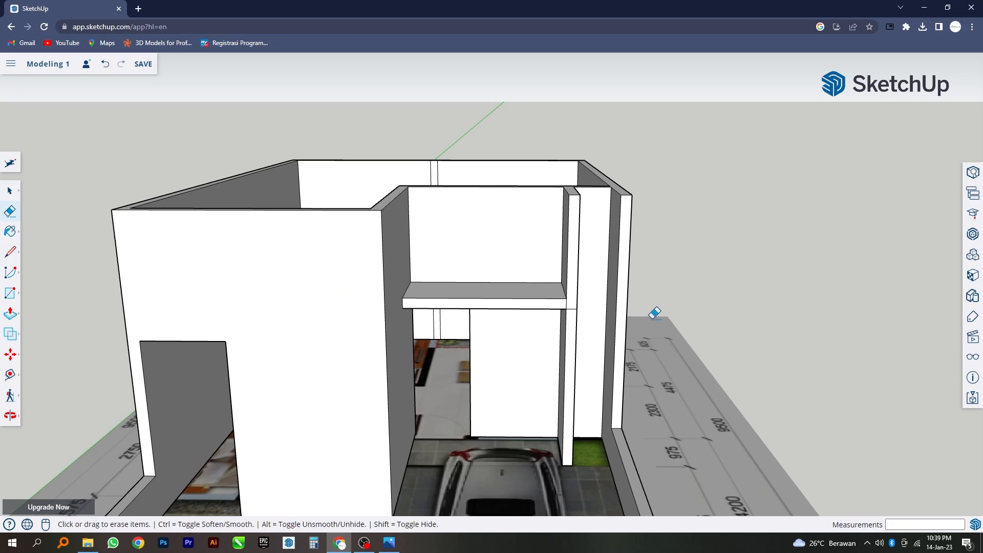
pyautogui.scroll(-2, 588, 326)
pyautogui.scroll(-2, 588, 326)
pyautogui.moveTo(588, 326); pyautogui.dragTo(475, 403, button='middle')
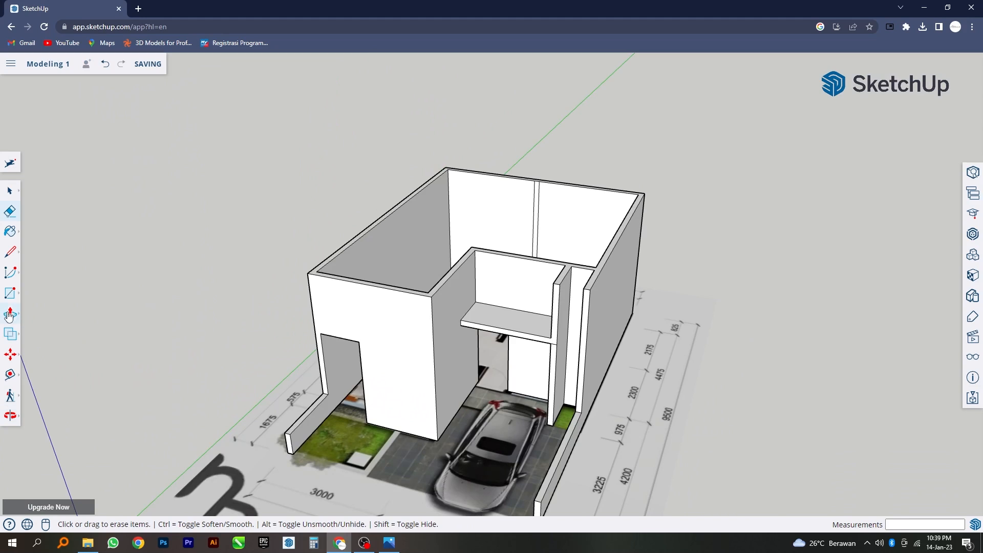
pyautogui.click(11, 314)
pyautogui.moveTo(542, 334); pyautogui.dragTo(513, 347, button='middle')
pyautogui.click(512, 344)
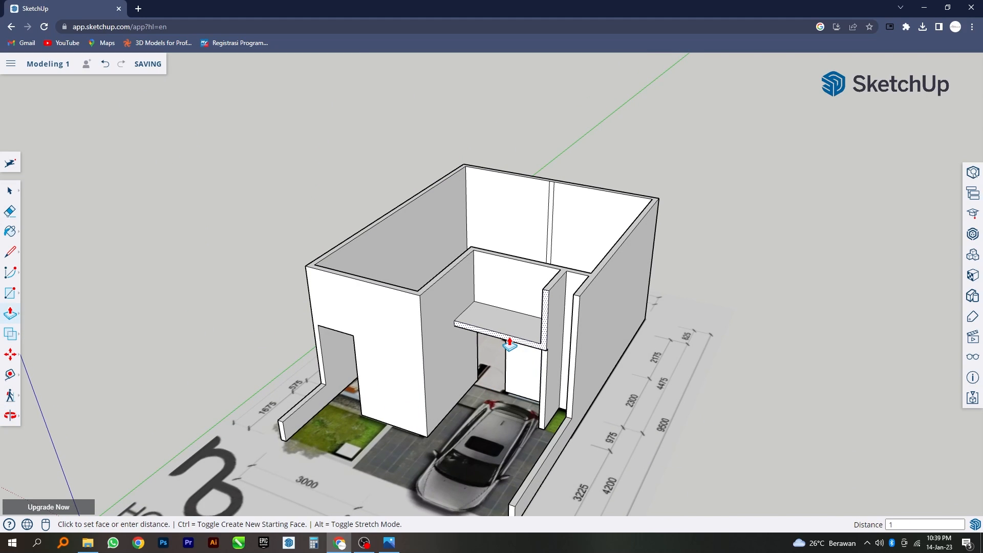
pyautogui.press('Return')
pyautogui.scroll(-2, 537, 366)
pyautogui.moveTo(538, 367); pyautogui.dragTo(461, 358, button='middle')
pyautogui.scroll(1, 461, 356)
pyautogui.click(480, 337)
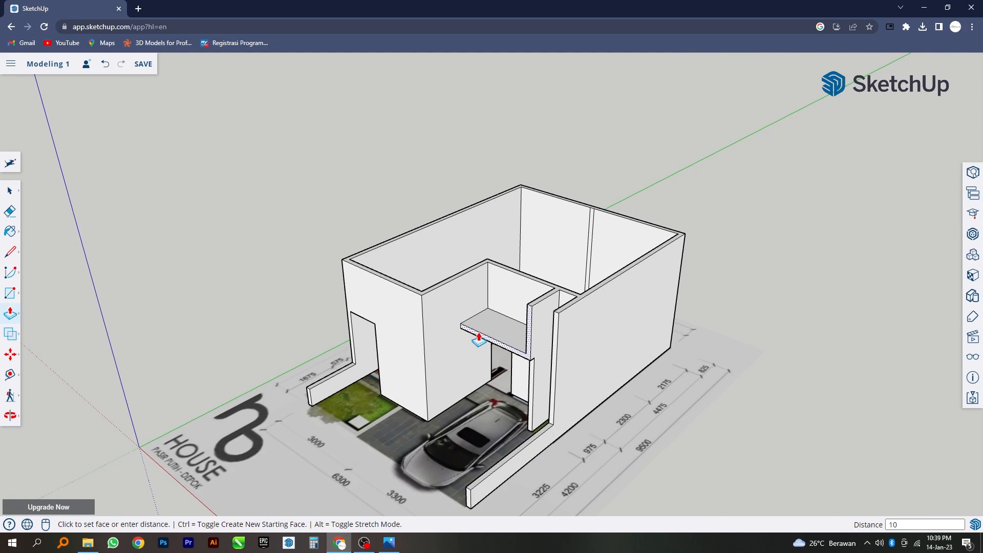
pyautogui.press('Return')
# - Copy the inner top edge of the front room's facade wall 15 cm downward on the wall's inside face
pyautogui.moveTo(479, 338); pyautogui.dragTo(344, 121, button='middle')
pyautogui.scroll(2, 487, 161)
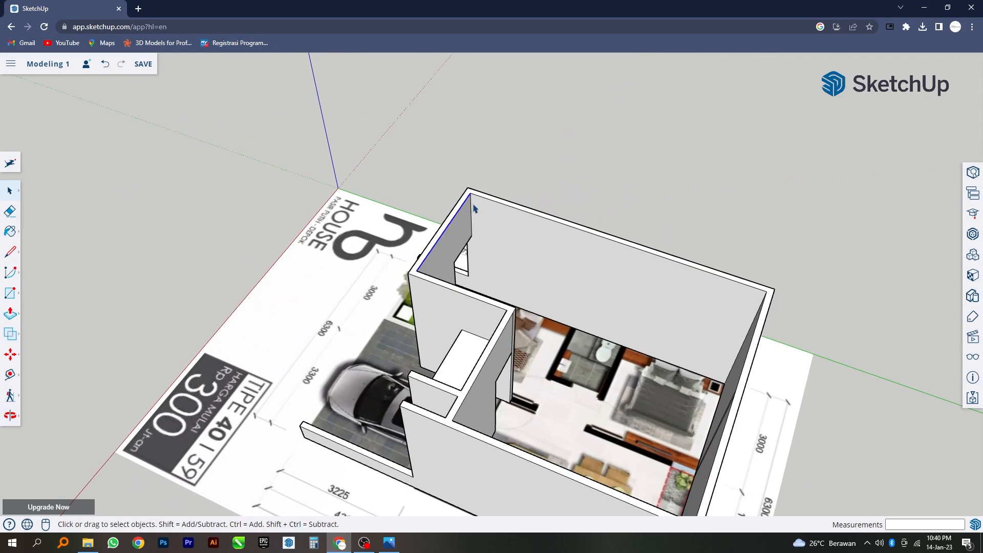
pyautogui.scroll(1, 472, 205)
pyautogui.moveTo(473, 206); pyautogui.dragTo(411, 195, button='middle')
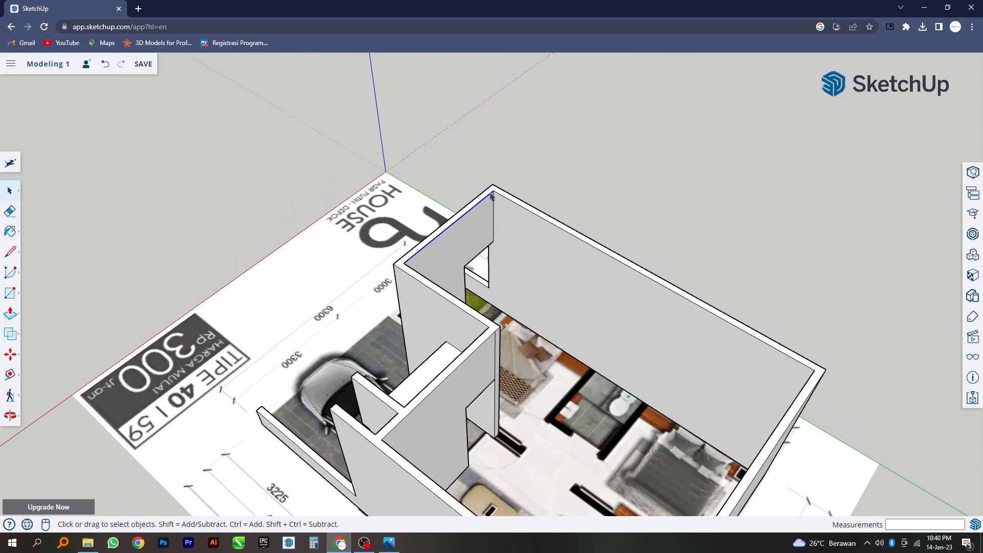
pyautogui.click(18, 356)
pyautogui.moveTo(308, 291); pyautogui.dragTo(397, 251, button='middle')
pyautogui.scroll(3, 496, 235)
pyautogui.press('ctrl')
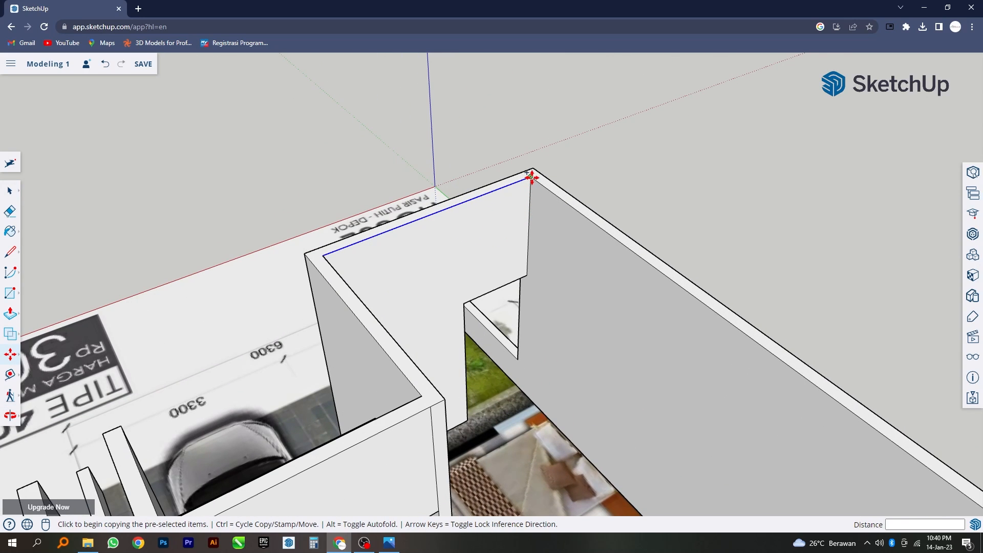
pyautogui.click(531, 178)
pyautogui.click(532, 191)
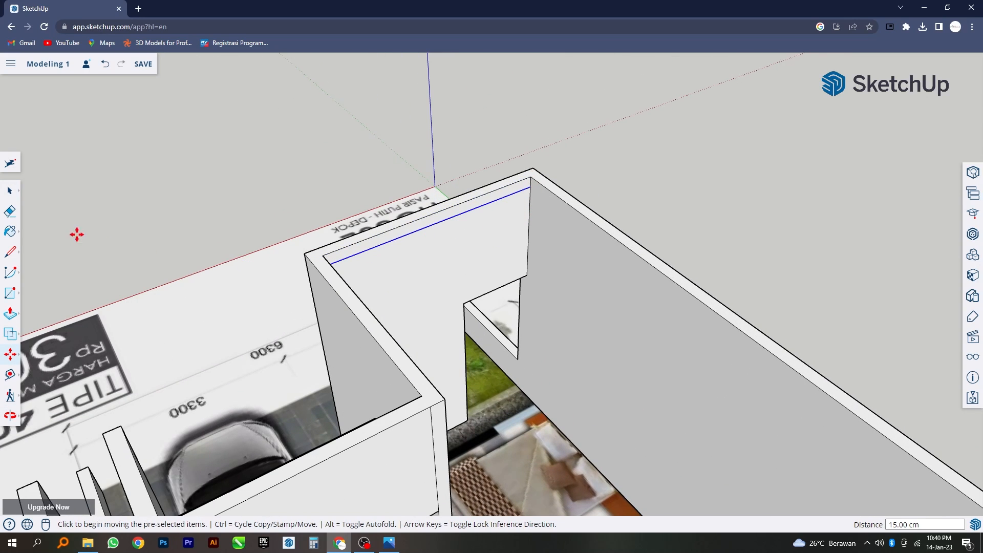
# - Push/Pull the 15 cm strip inside the facade wall inward to the canopy's front edge, forming a roof slab over the front room
pyautogui.click(10, 314)
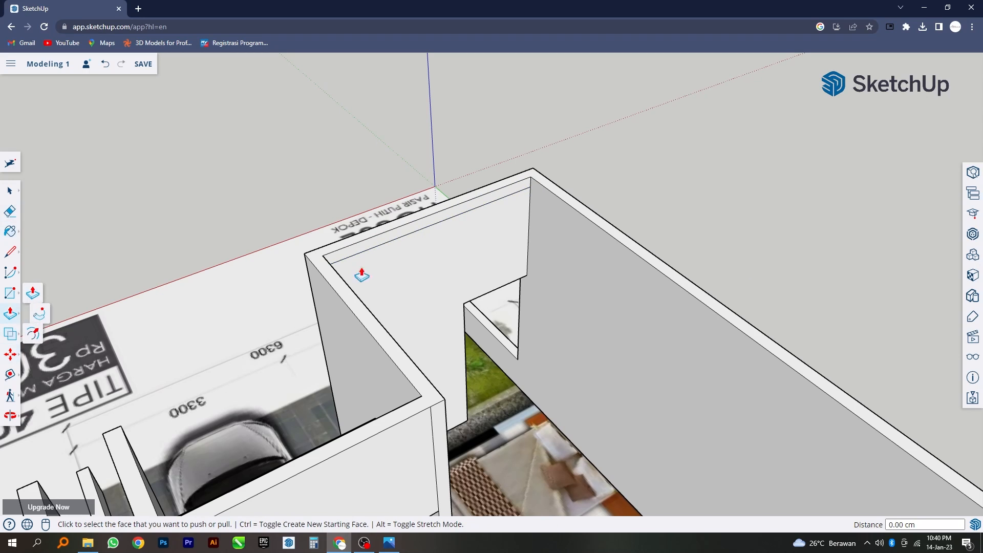
pyautogui.click(434, 226)
pyautogui.moveTo(488, 259); pyautogui.dragTo(804, 252, button='middle')
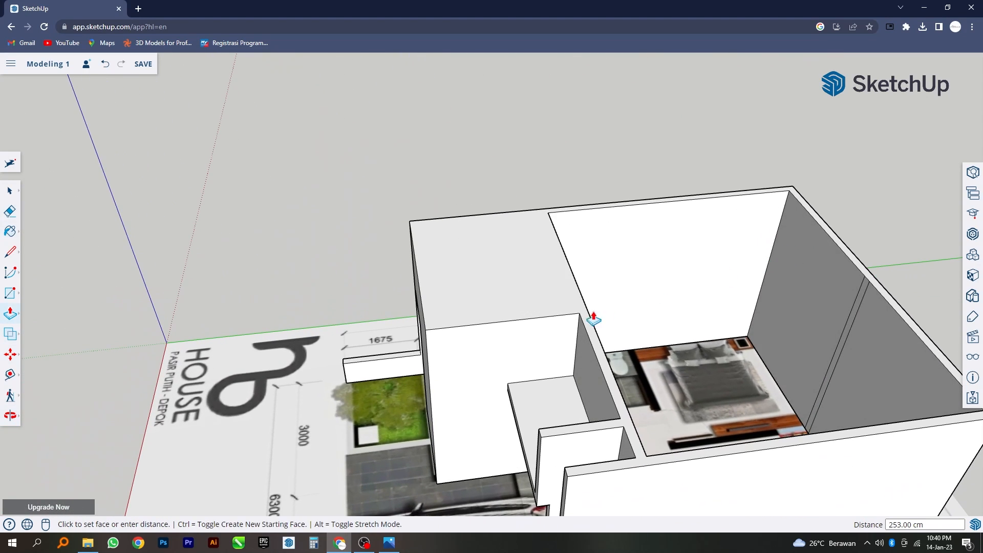
pyautogui.click(511, 390)
# - Push/Pull the narrow strip on the rear wall forward 290 cm to form the partition between the bedroom and the dining area
pyautogui.moveTo(522, 391); pyautogui.dragTo(647, 226, button='middle')
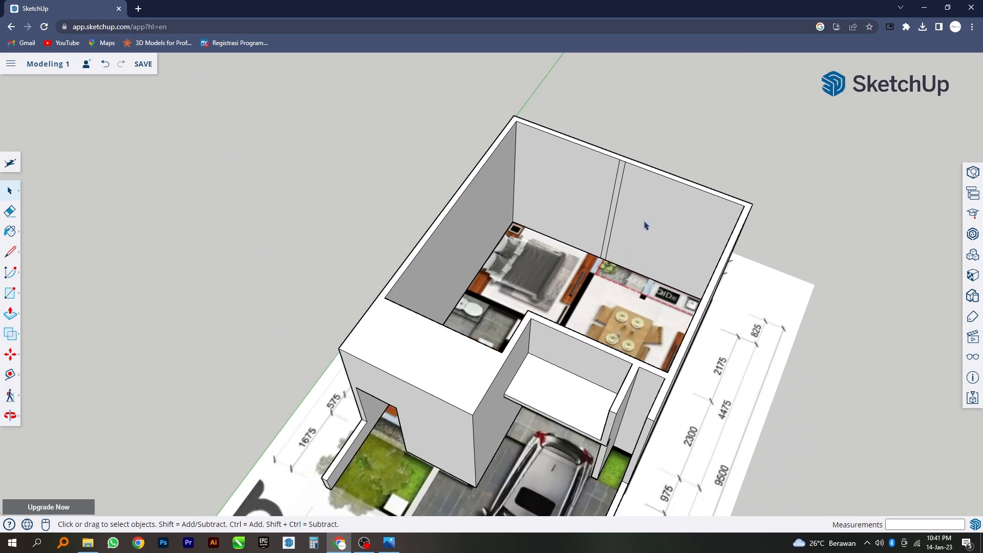
pyautogui.scroll(2, 647, 225)
pyautogui.click(10, 314)
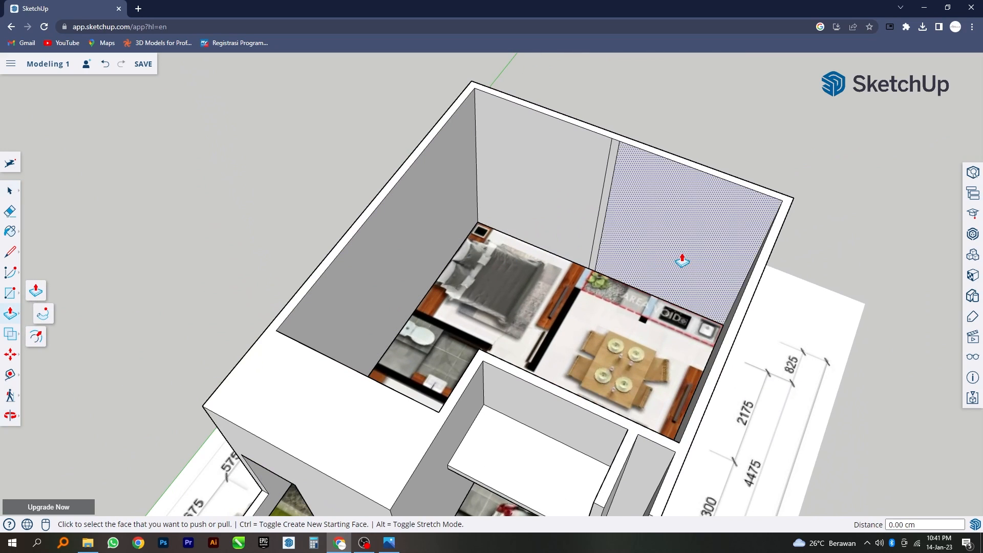
pyautogui.moveTo(680, 258); pyautogui.dragTo(649, 283, button='middle')
pyautogui.click(643, 267)
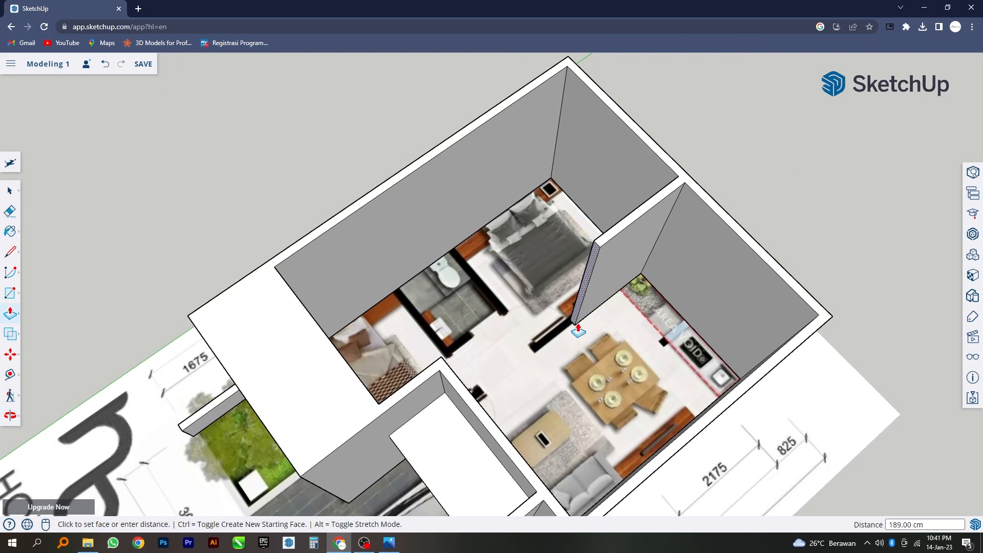
pyautogui.moveTo(576, 324); pyautogui.dragTo(543, 330, button='middle')
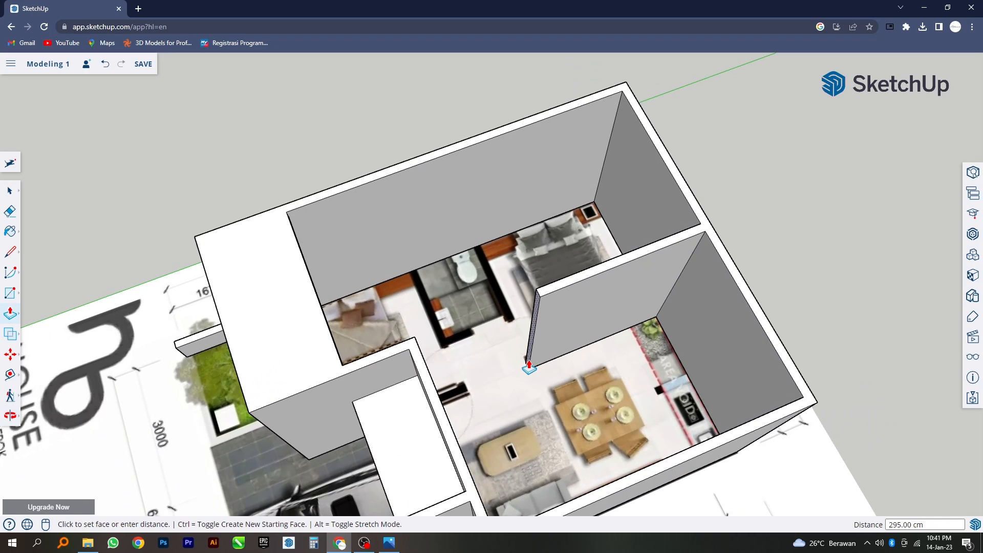
pyautogui.moveTo(529, 366); pyautogui.dragTo(524, 387, button='middle')
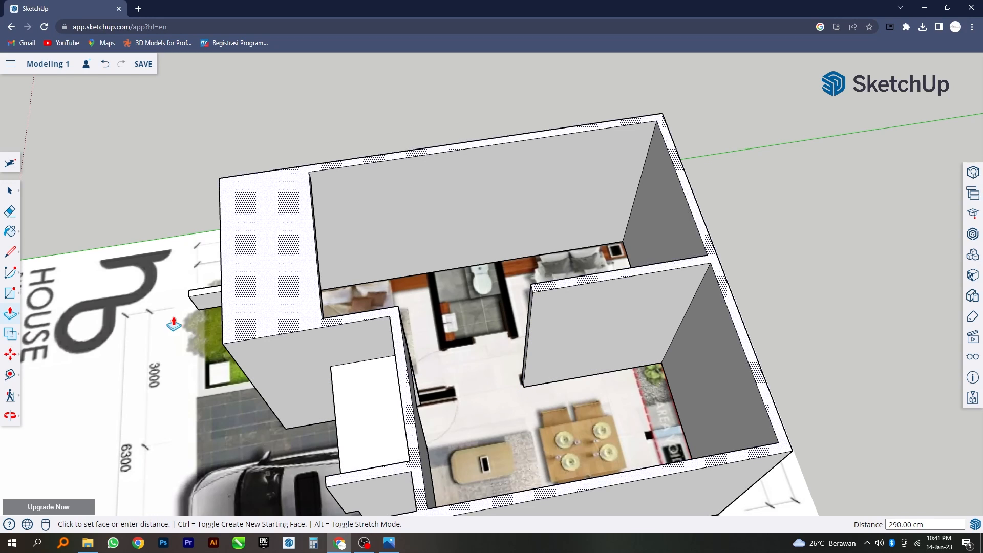
# - Copy the partition's end face about 140 cm across the passage to the end of the next wall on the floor plan
pyautogui.click(13, 197)
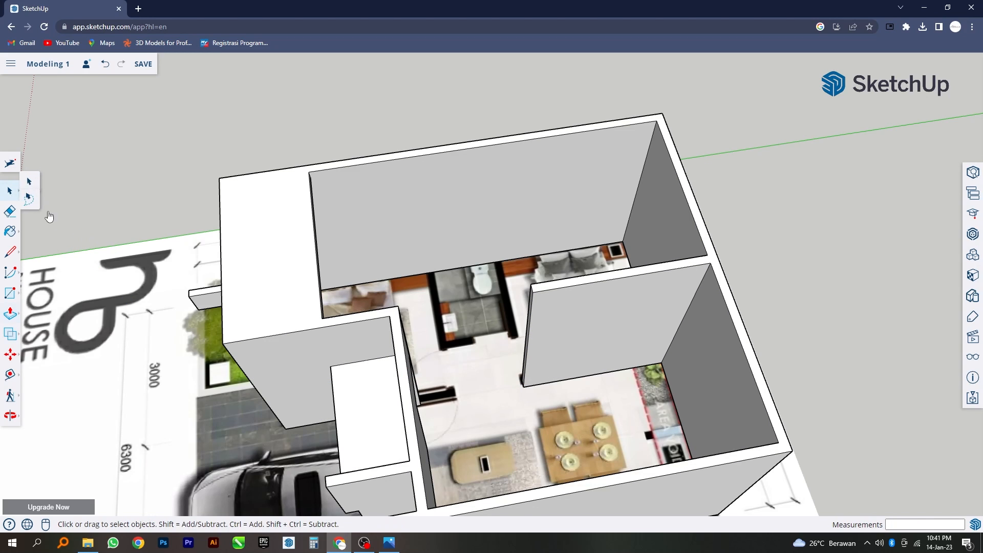
pyautogui.moveTo(379, 277); pyautogui.dragTo(468, 370, button='middle')
pyautogui.scroll(2, 547, 332)
pyautogui.click(538, 321)
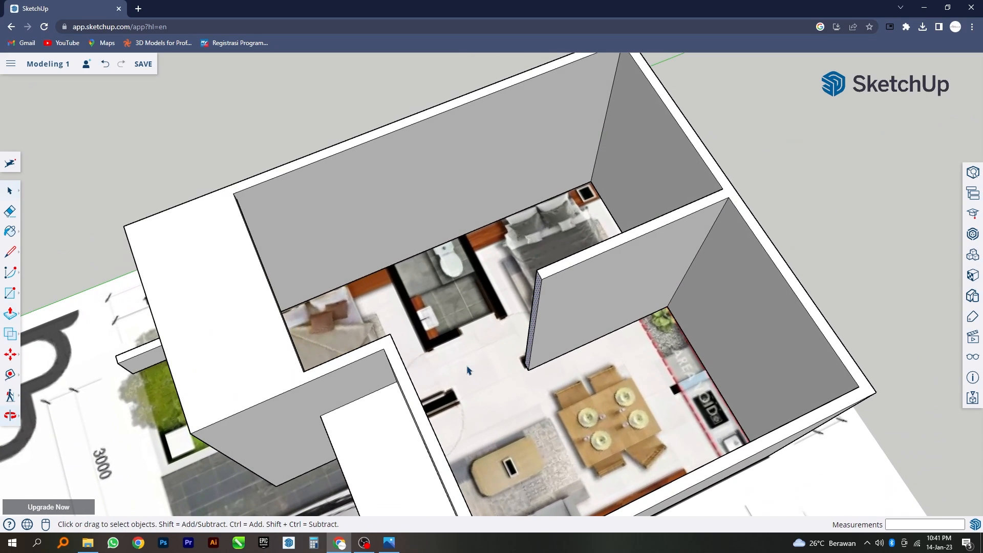
pyautogui.click(11, 355)
pyautogui.scroll(3, 509, 380)
pyautogui.press('ctrl')
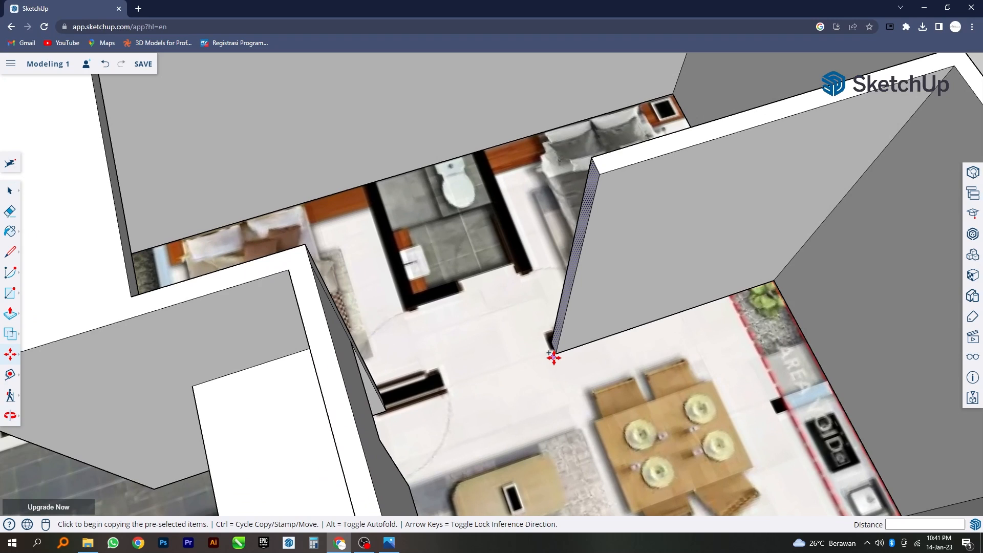
pyautogui.click(557, 353)
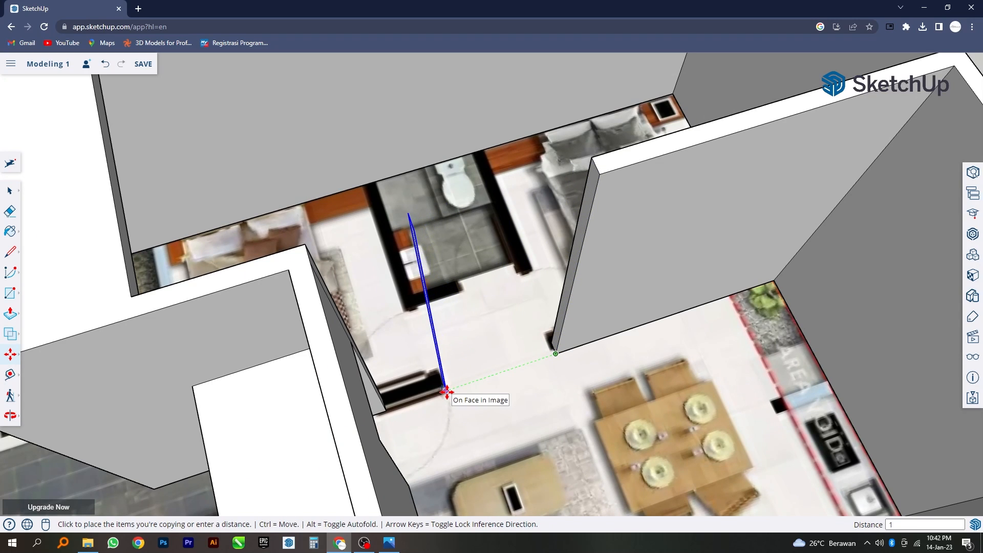
pyautogui.click(441, 396)
# - Push/Pull the copied end face 70 cm toward the front wall to form a short wall stub
pyautogui.moveTo(441, 409); pyautogui.dragTo(430, 427, button='middle')
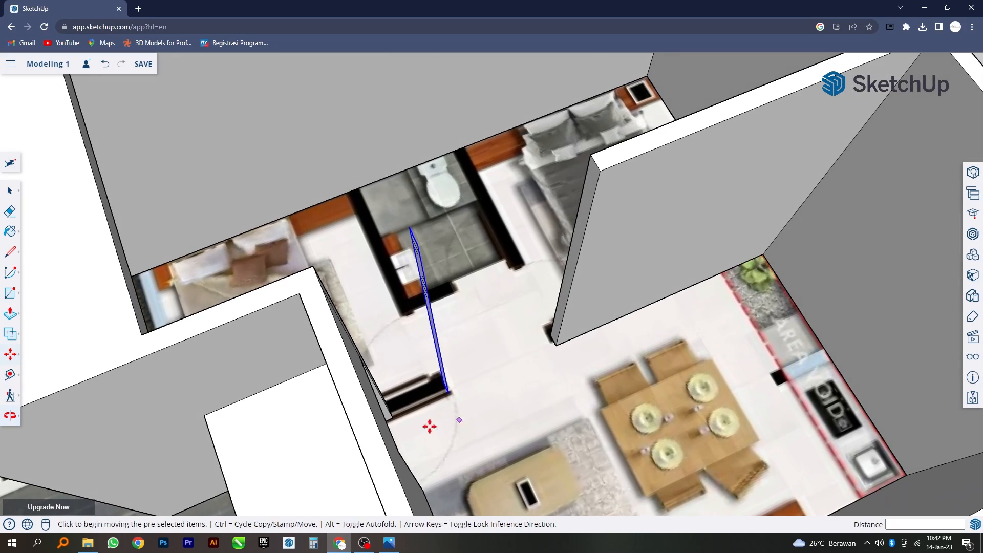
pyautogui.click(10, 313)
pyautogui.moveTo(410, 366); pyautogui.dragTo(423, 379, button='middle')
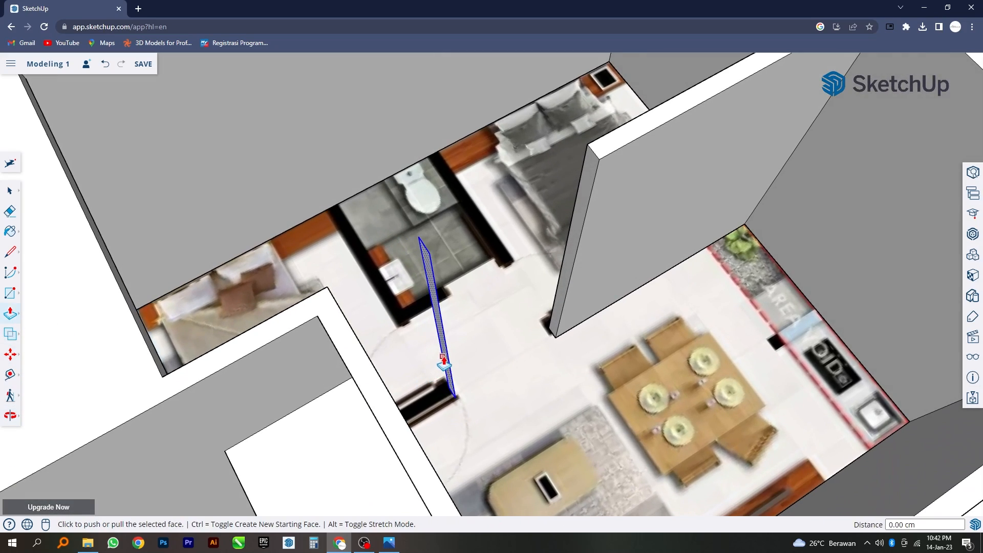
pyautogui.click(443, 361)
pyautogui.click(348, 328)
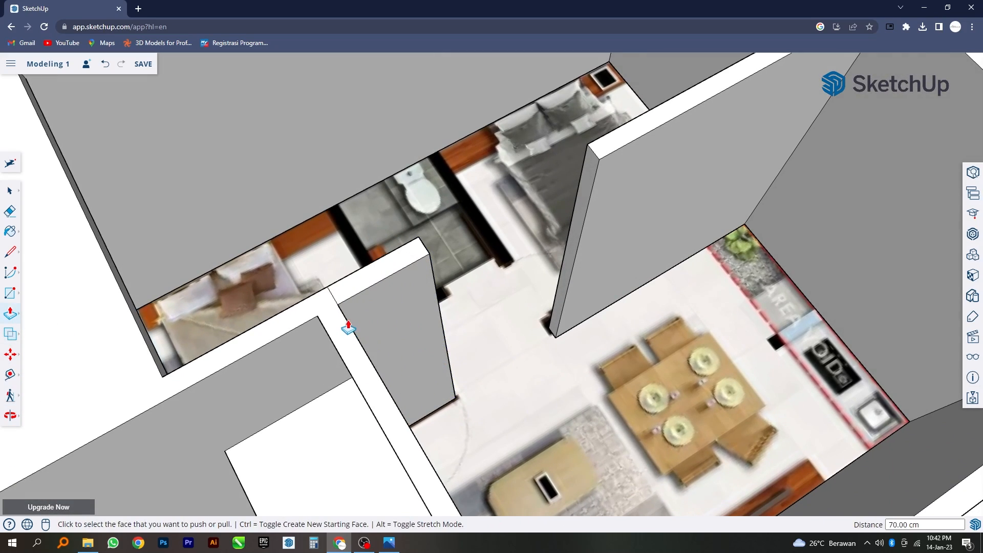
# - Erase the leftover dividing edges where the short wall stub joins the front wall
pyautogui.moveTo(348, 328); pyautogui.dragTo(92, 279, button='middle')
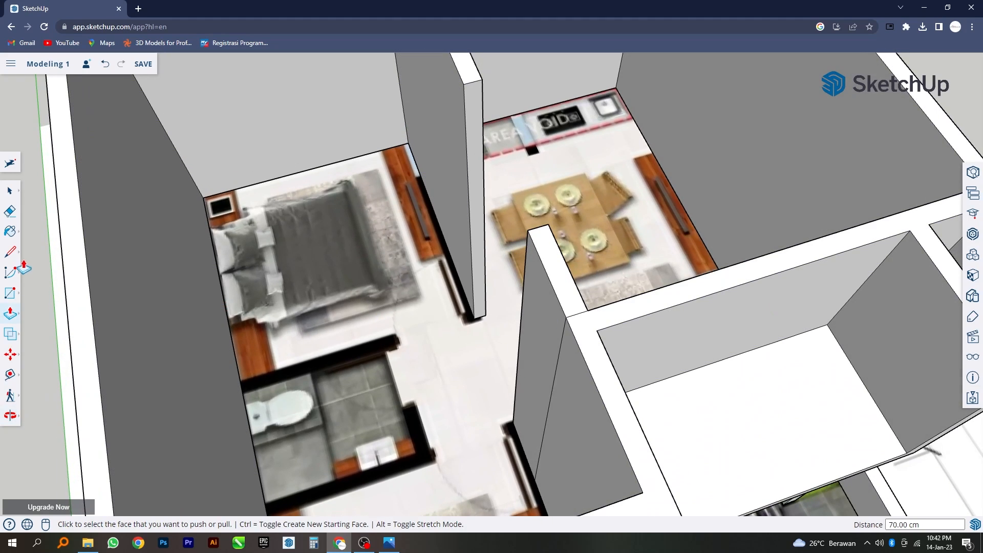
pyautogui.click(9, 211)
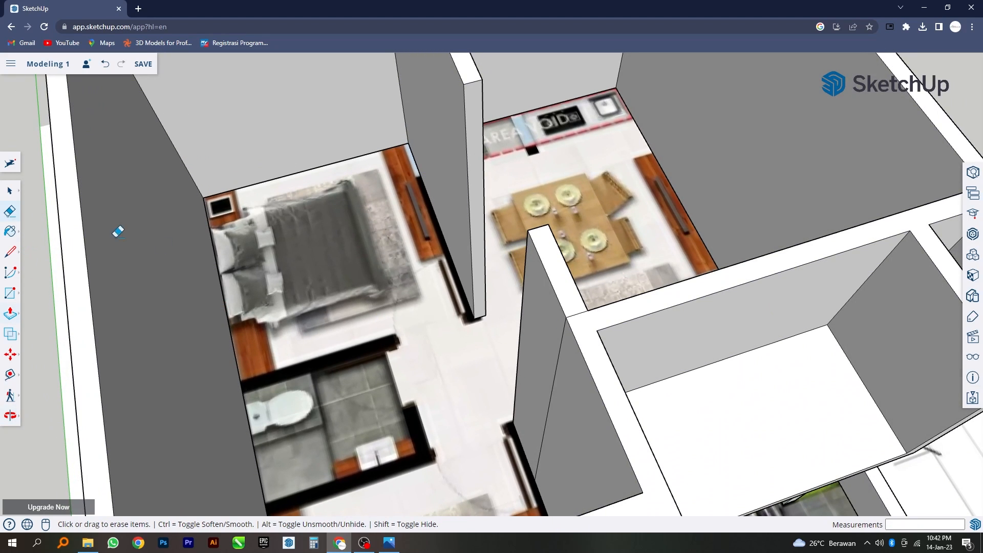
pyautogui.click(557, 378)
pyautogui.click(578, 314)
pyautogui.scroll(-4, 569, 456)
pyautogui.moveTo(569, 456)
pyautogui.mouseDown(button='middle')
pyautogui.moveTo(649, 455)
pyautogui.moveTo(426, 337)
pyautogui.mouseUp(button='middle')
pyautogui.scroll(-5, 484, 337)
pyautogui.moveTo(487, 337); pyautogui.dragTo(424, 375, button='middle')
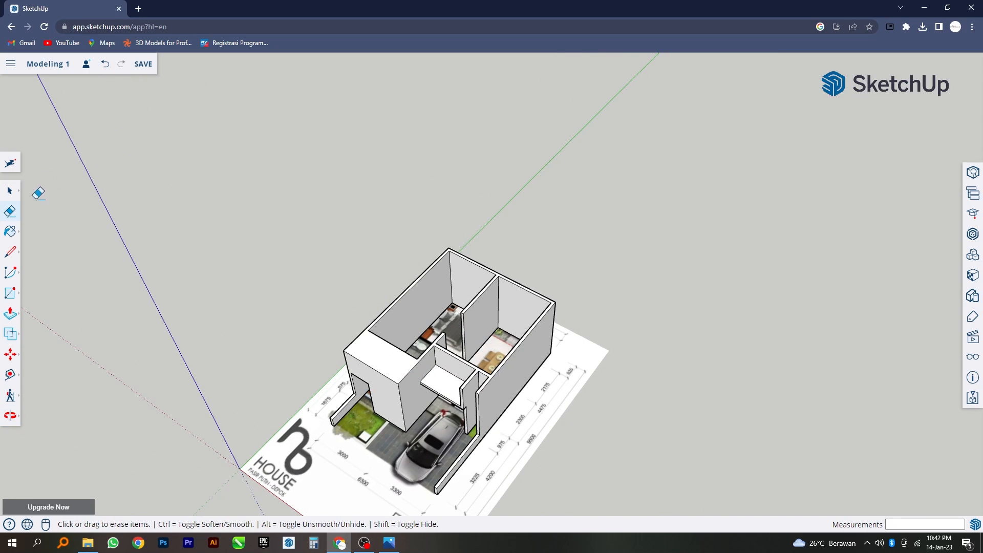
# - Copy the bottom edge of the long partition's end face 240 cm upward to mark the height of the passage opening
pyautogui.click(10, 193)
pyautogui.moveTo(474, 324); pyautogui.dragTo(427, 353, button='middle')
pyautogui.scroll(8, 460, 353)
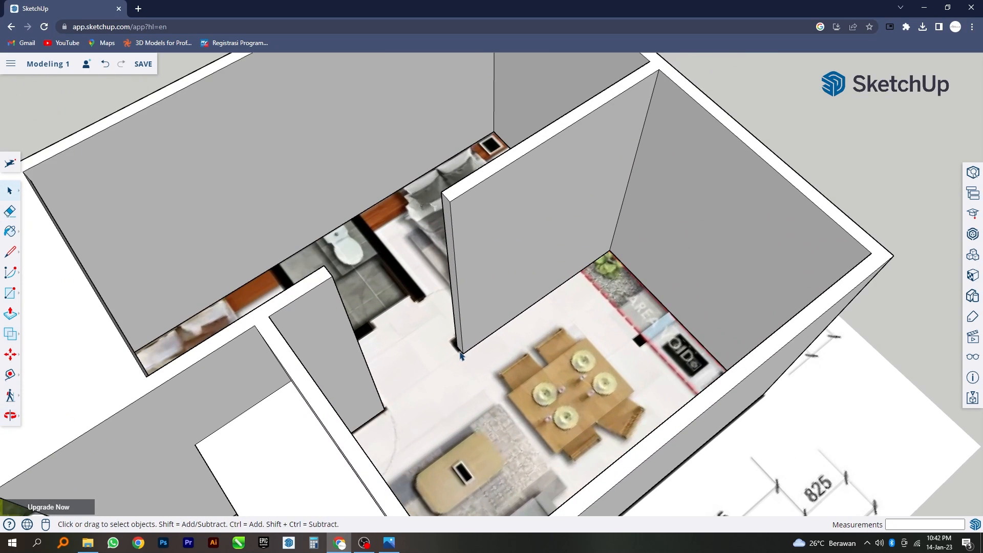
pyautogui.click(10, 356)
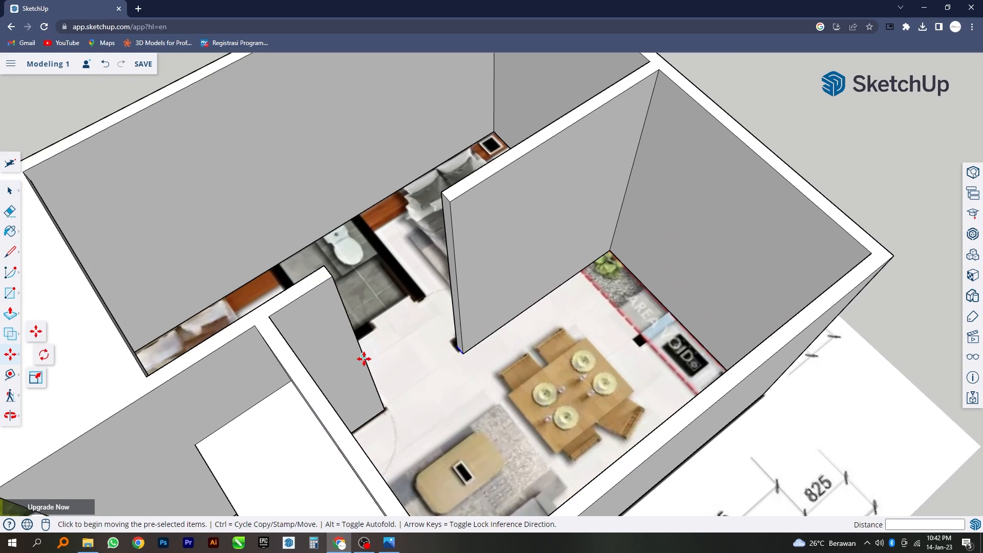
pyautogui.press('ctrl')
pyautogui.click(463, 353)
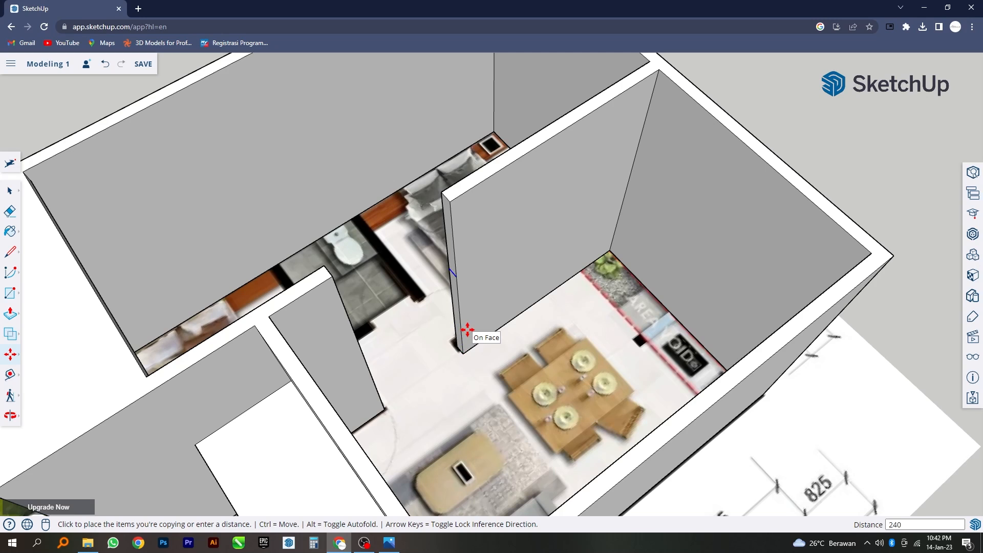
pyautogui.write('240')
pyautogui.press('Return')
# - Push/Pull the upper part of the partition's end face 140 cm across to the wall stub, closing the wall above the opening
pyautogui.click(9, 314)
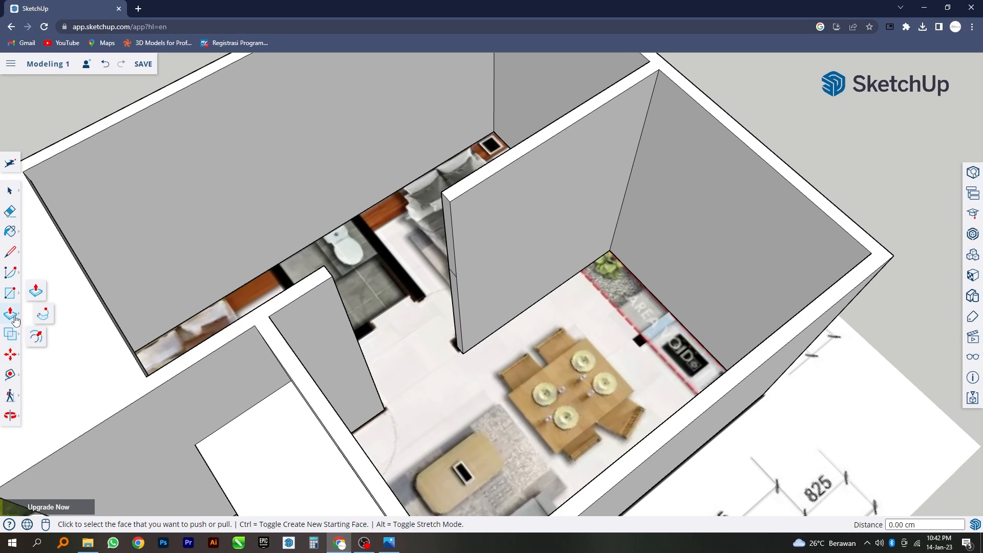
pyautogui.click(496, 277)
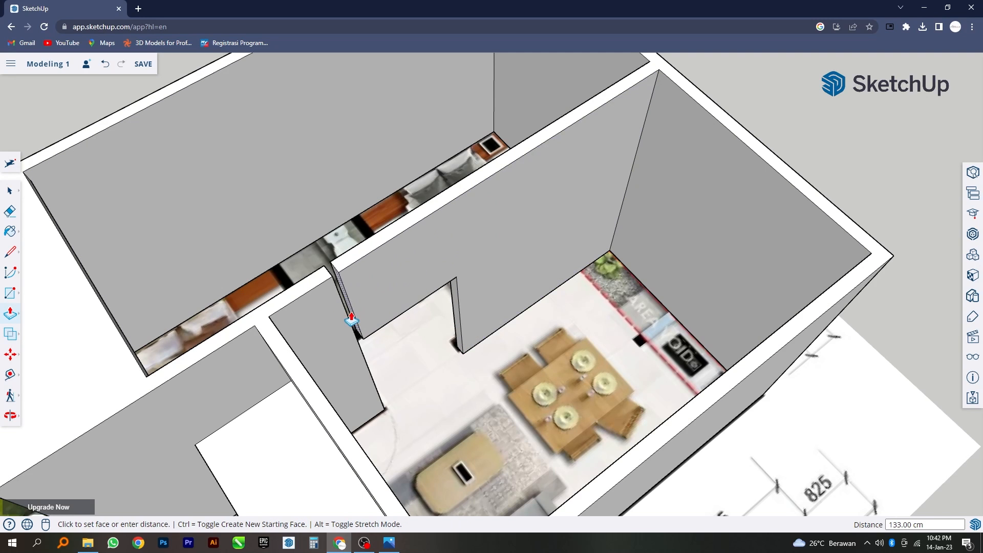
pyautogui.click(351, 330)
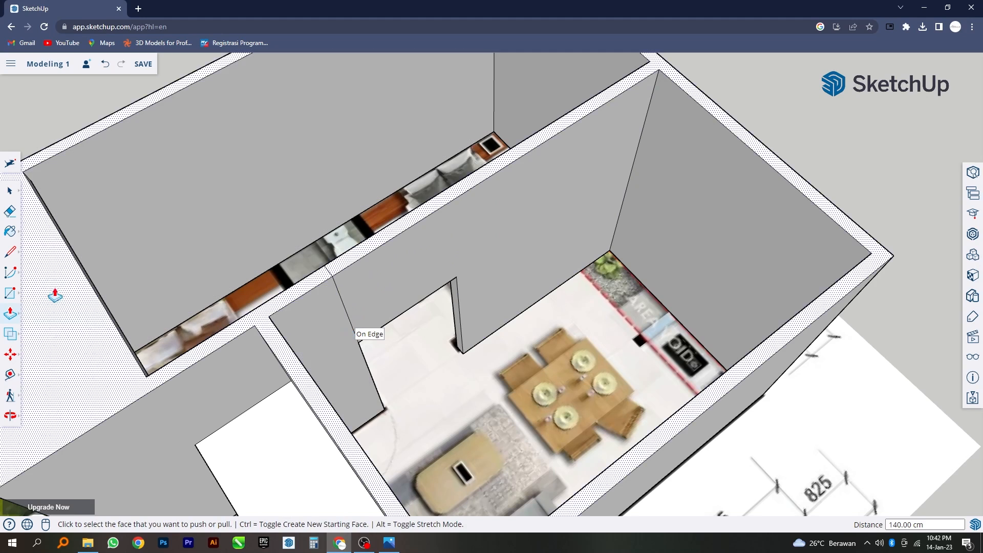
# - Erase the leftover joint lines where the wall above the passage opening meets the short wall stub
pyautogui.click(10, 212)
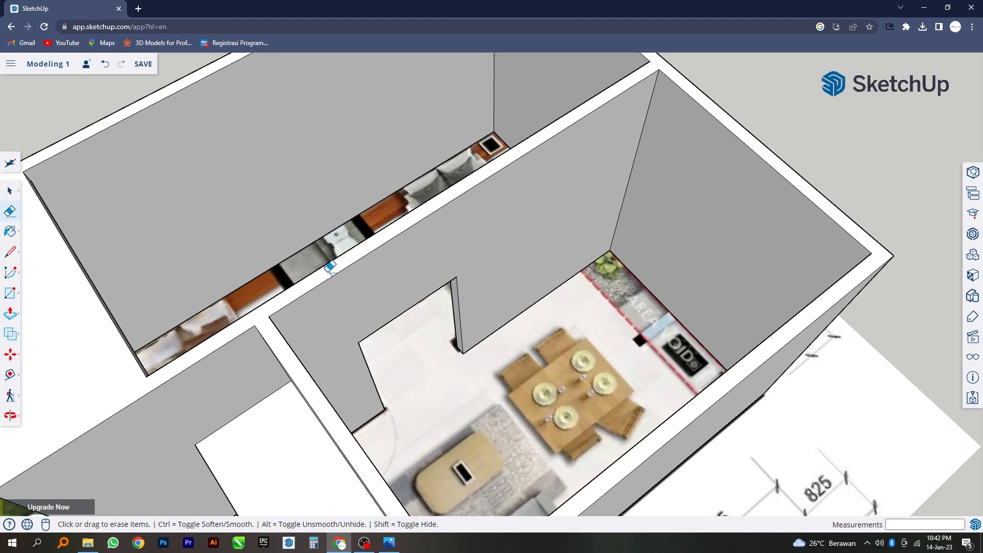
pyautogui.moveTo(292, 287); pyautogui.dragTo(538, 378, button='middle')
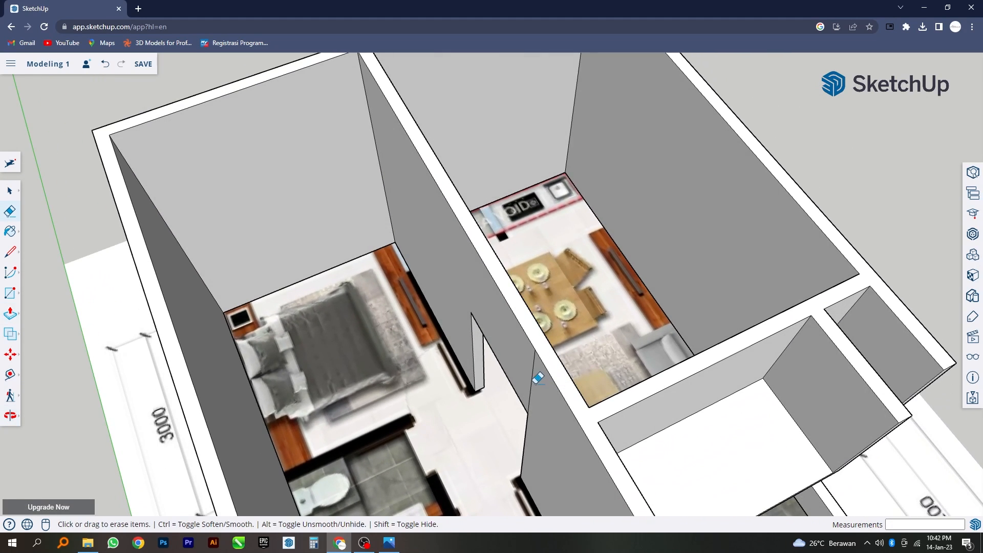
pyautogui.scroll(-6, 477, 328)
pyautogui.moveTo(467, 336); pyautogui.dragTo(436, 323, button='middle')
pyautogui.scroll(3, 454, 327)
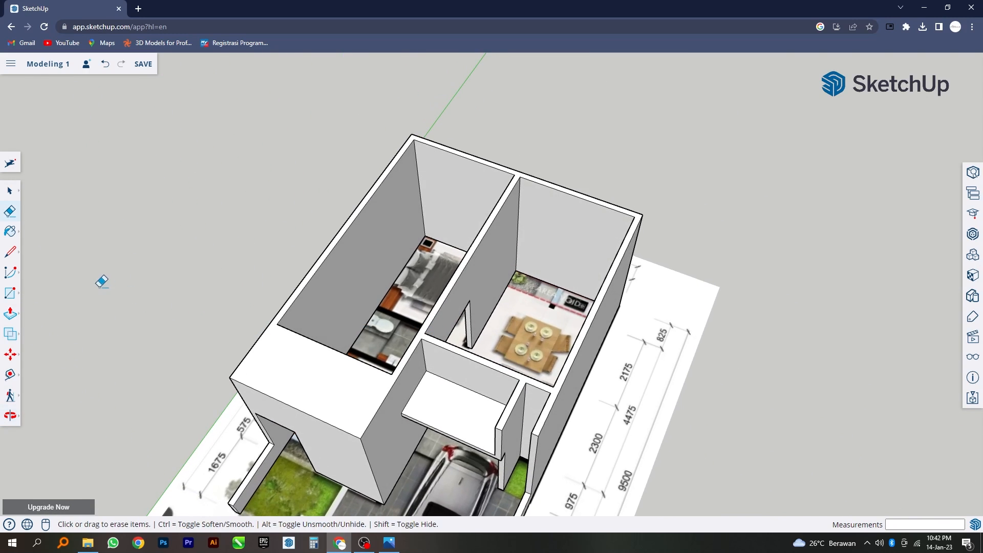
# - Draw a 15 cm line across the top of the long partition, separating it from the front wall at their junction
pyautogui.click(10, 251)
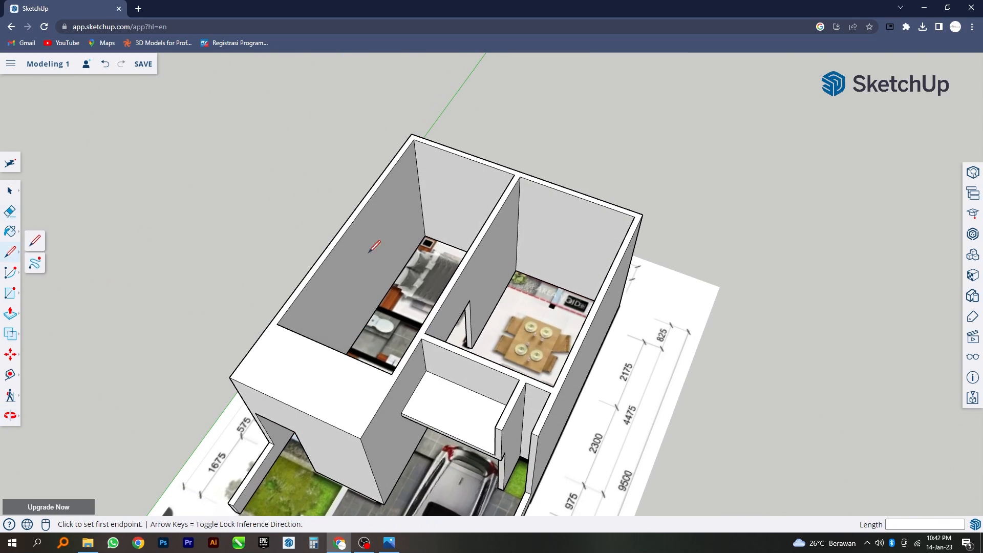
pyautogui.click(425, 333)
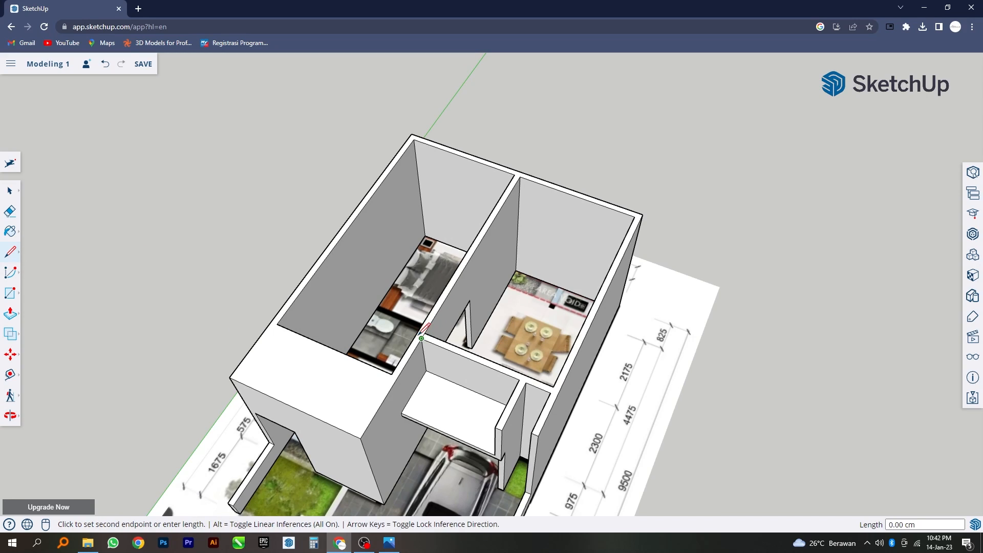
pyautogui.click(415, 336)
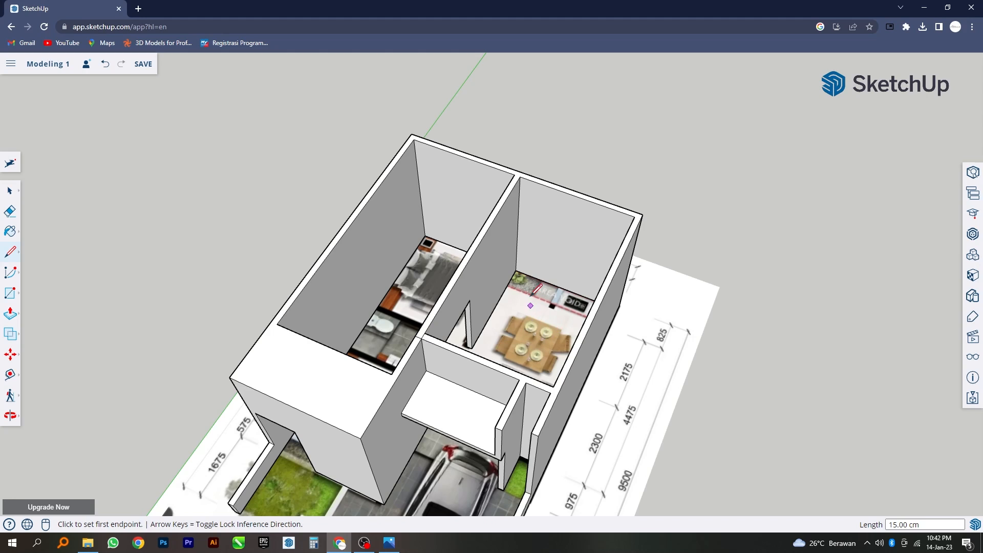
pyautogui.scroll(3, 521, 179)
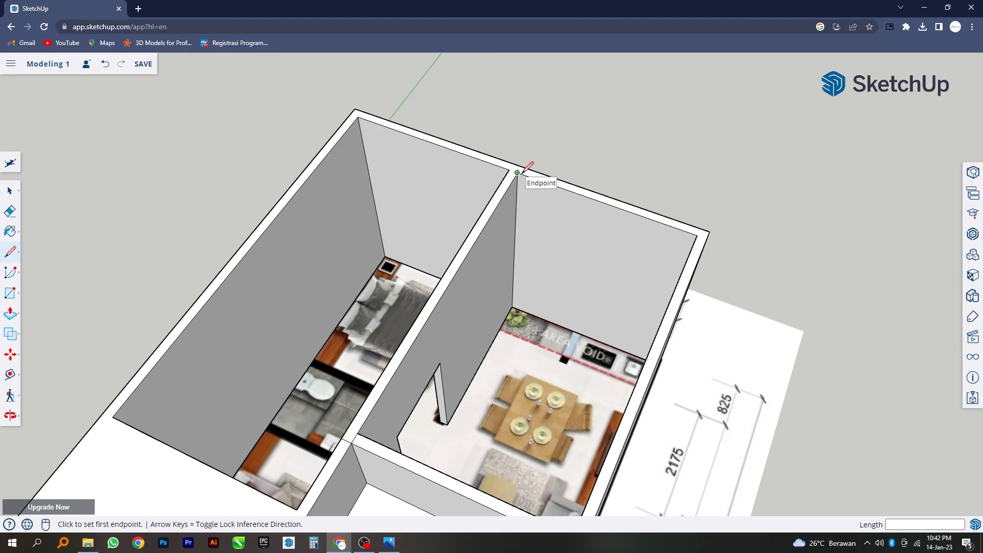
pyautogui.click(517, 172)
pyautogui.scroll(-2, 518, 174)
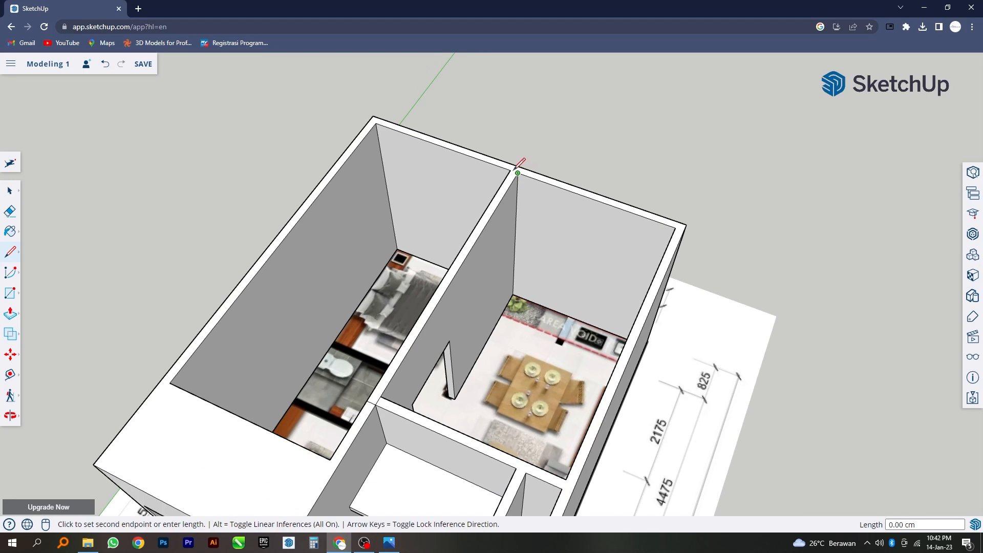
pyautogui.press('Escape')
pyautogui.scroll(-4, 491, 286)
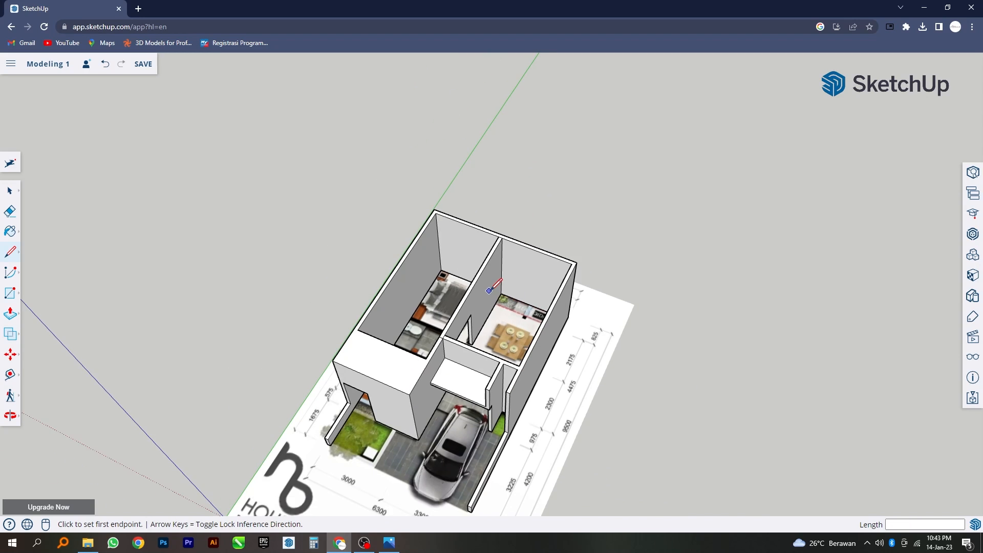
# - Push/Pull the top face of the long partition 350 cm upward
pyautogui.click(10, 321)
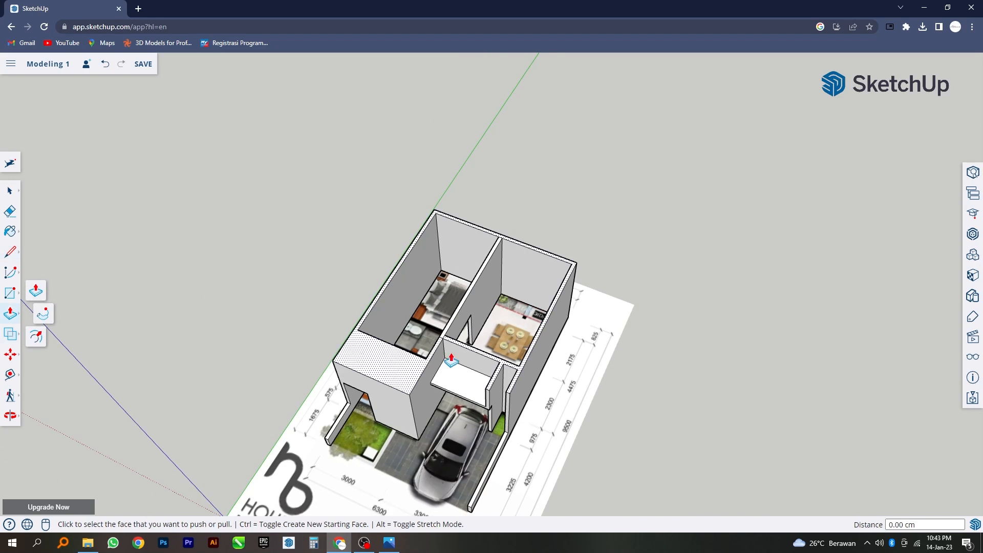
pyautogui.scroll(-2, 425, 333)
pyautogui.moveTo(425, 332); pyautogui.dragTo(467, 279, button='middle')
pyautogui.click(468, 331)
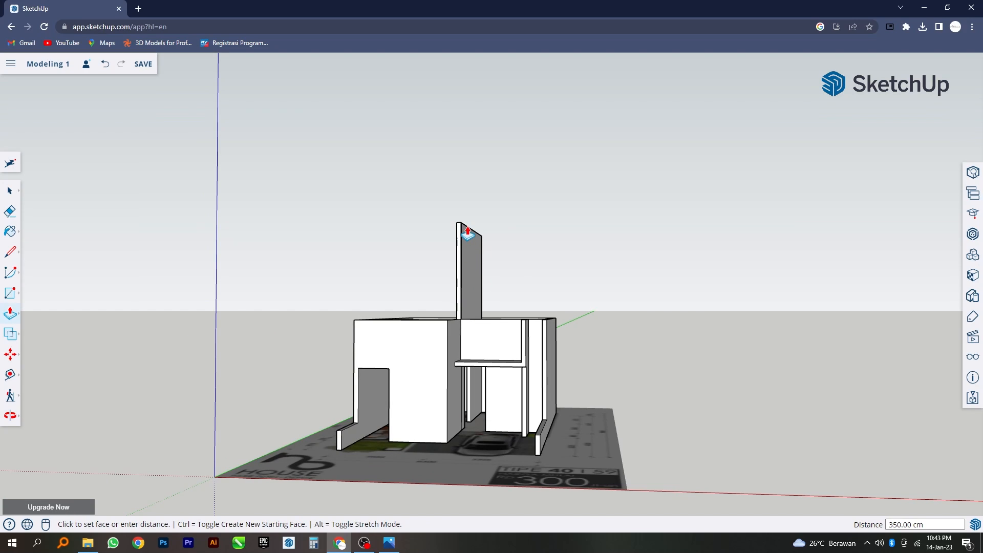
pyautogui.click(467, 220)
pyautogui.moveTo(467, 220); pyautogui.dragTo(476, 300, button='middle')
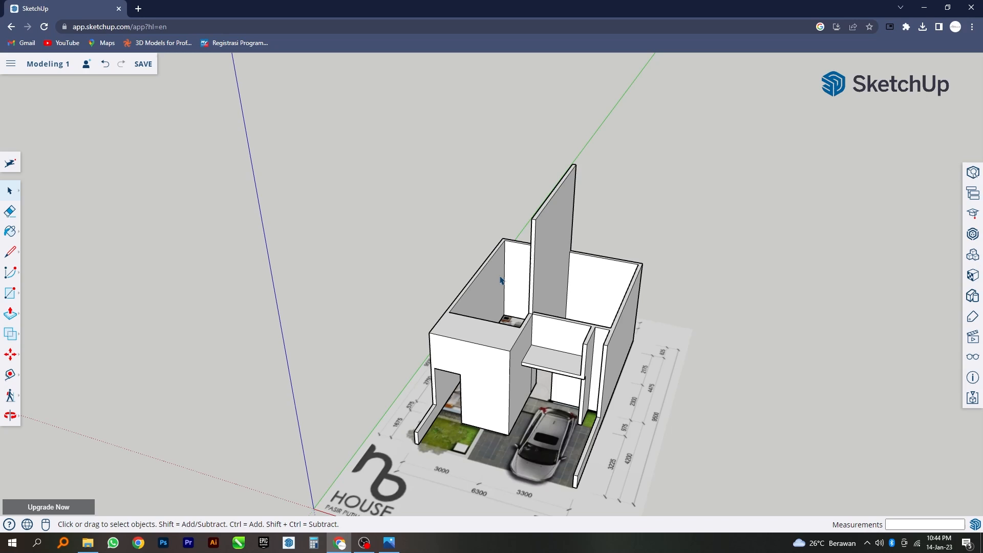
# - Push/Pull the rear edge face of the front bedroom's roof slab 102.5 cm backward to the front end of the raised partition
pyautogui.moveTo(501, 280); pyautogui.dragTo(333, 216, button='middle')
pyautogui.scroll(2, 453, 246)
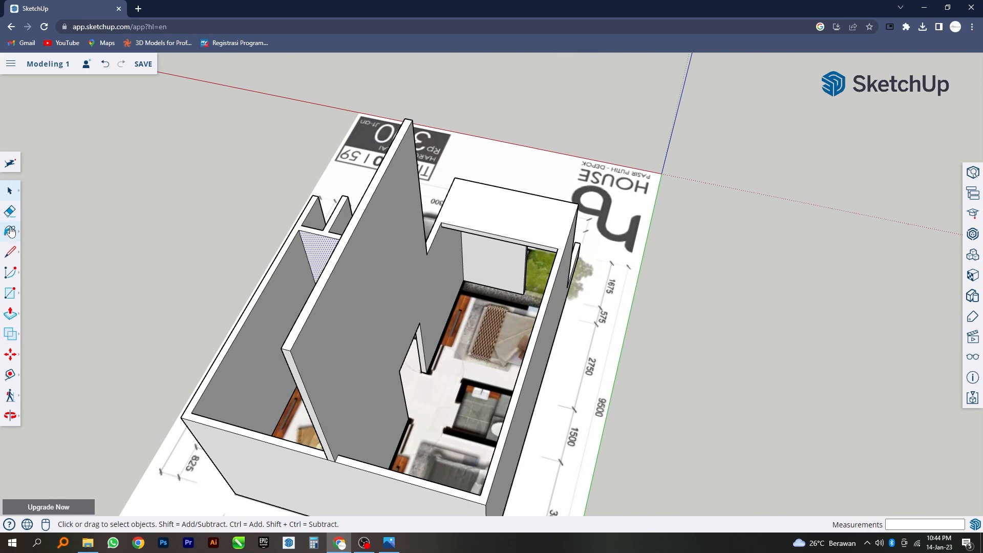
pyautogui.click(15, 322)
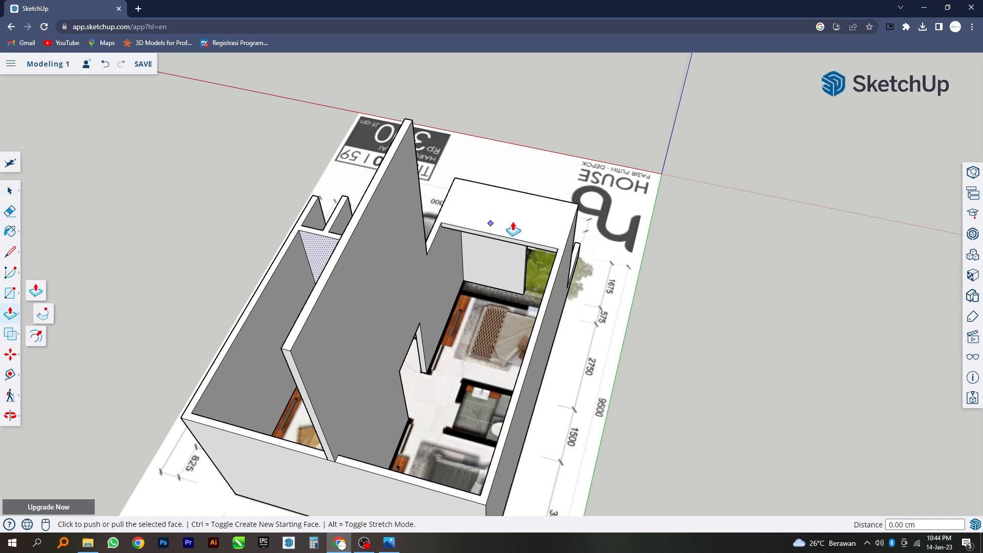
pyautogui.click(484, 239)
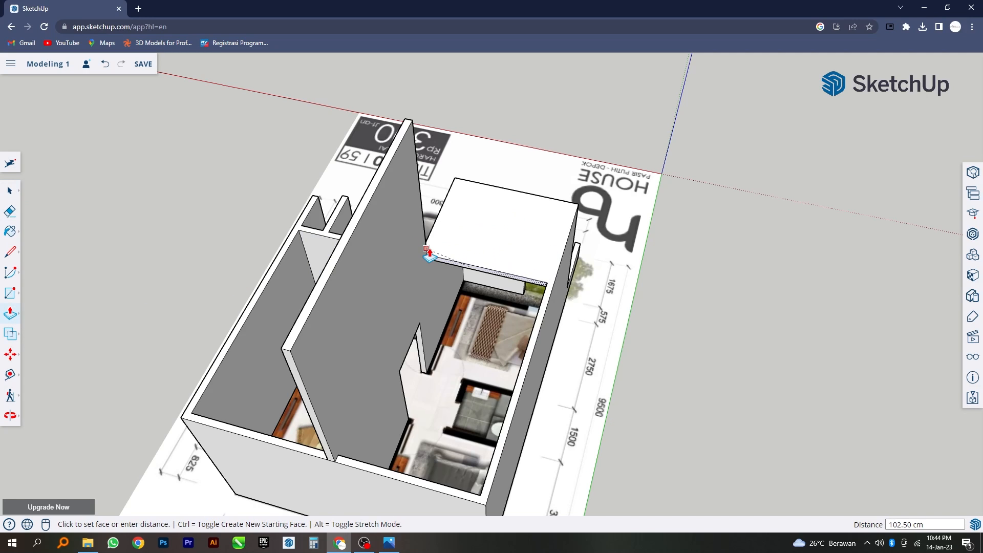
pyautogui.click(429, 256)
pyautogui.moveTo(285, 215); pyautogui.dragTo(538, 311, button='middle')
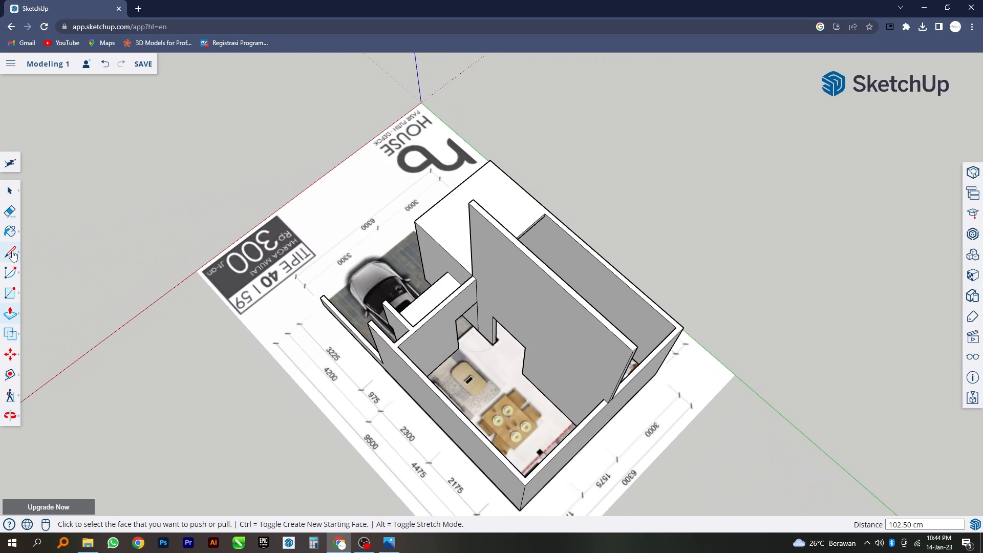
# - Copy the top inner edge of the living room's front wall 15 cm downward to mark the roof slab thickness
pyautogui.click(11, 191)
pyautogui.moveTo(307, 256); pyautogui.dragTo(410, 281, button='middle')
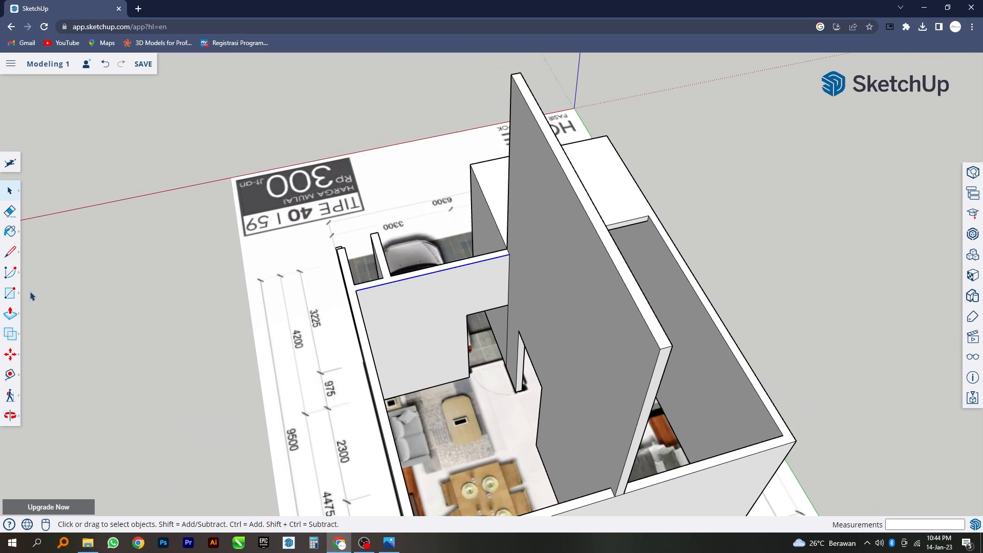
pyautogui.click(10, 354)
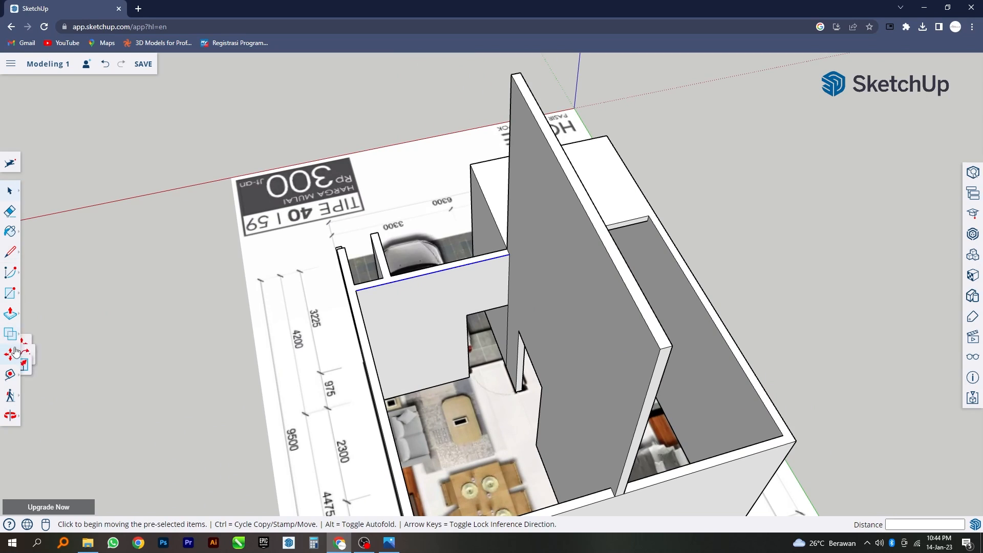
pyautogui.press('ctrl')
pyautogui.click(510, 254)
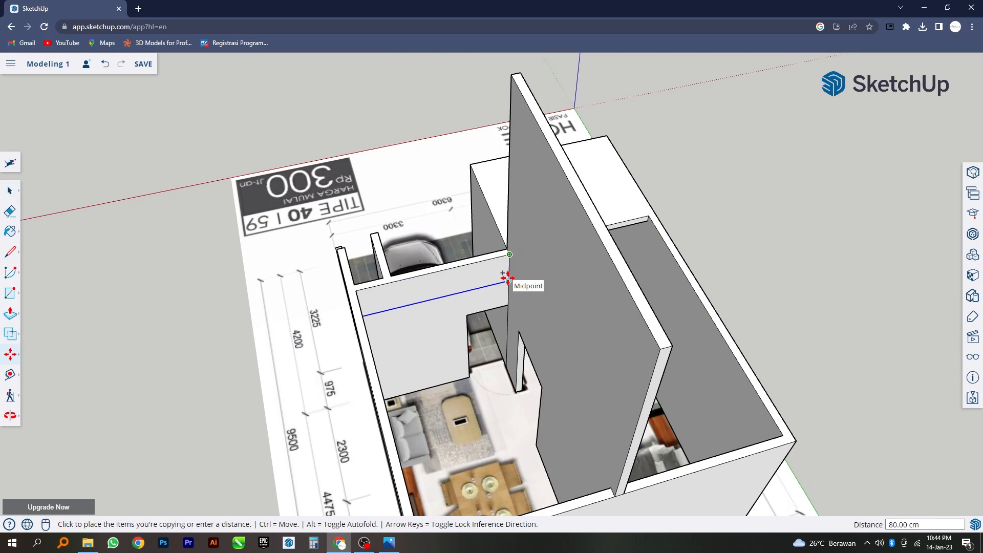
pyautogui.write('15')
pyautogui.press('Return')
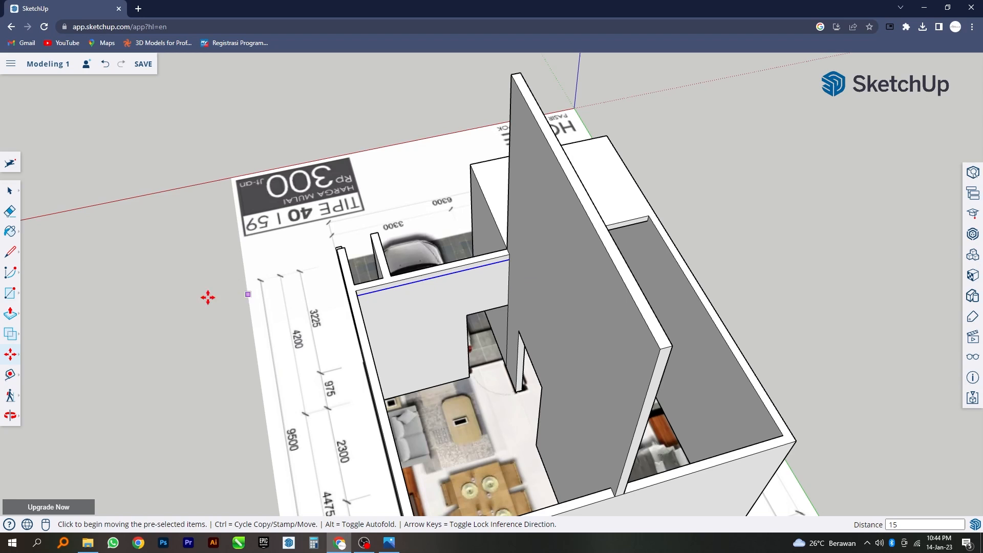
# - Push/Pull the 15 cm strip on the living room's front wall 500 cm to the rear wall, forming the roof slab
pyautogui.click(11, 313)
pyautogui.click(511, 287)
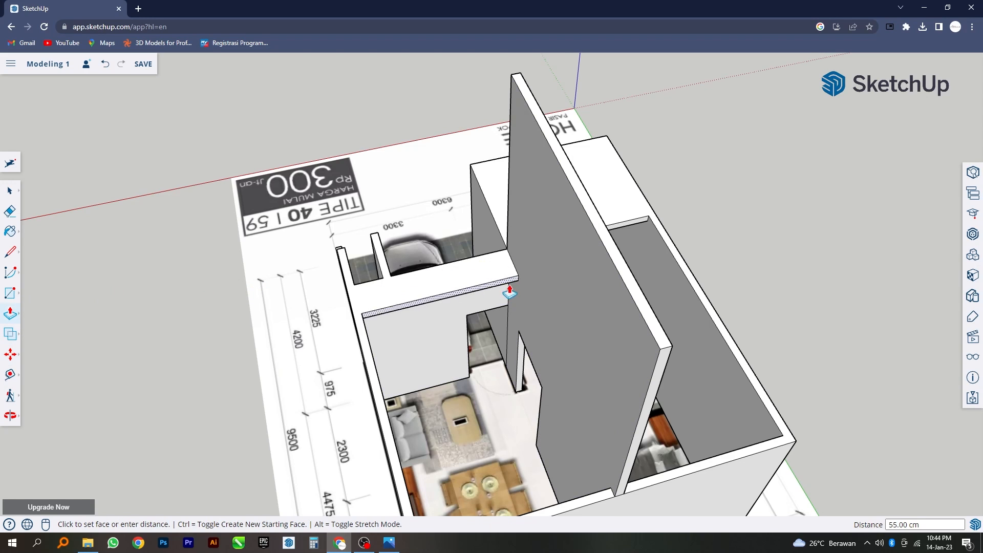
pyautogui.moveTo(510, 293); pyautogui.dragTo(760, 345, button='middle')
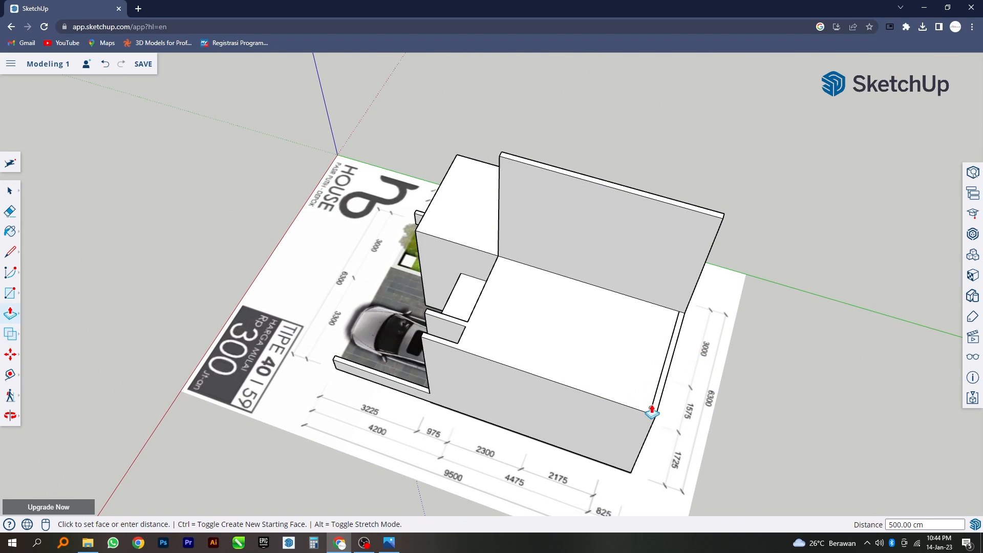
pyautogui.click(652, 411)
pyautogui.moveTo(552, 355); pyautogui.dragTo(647, 241, button='middle')
pyautogui.scroll(4, 587, 218)
pyautogui.moveTo(585, 217); pyautogui.dragTo(426, 318, button='middle')
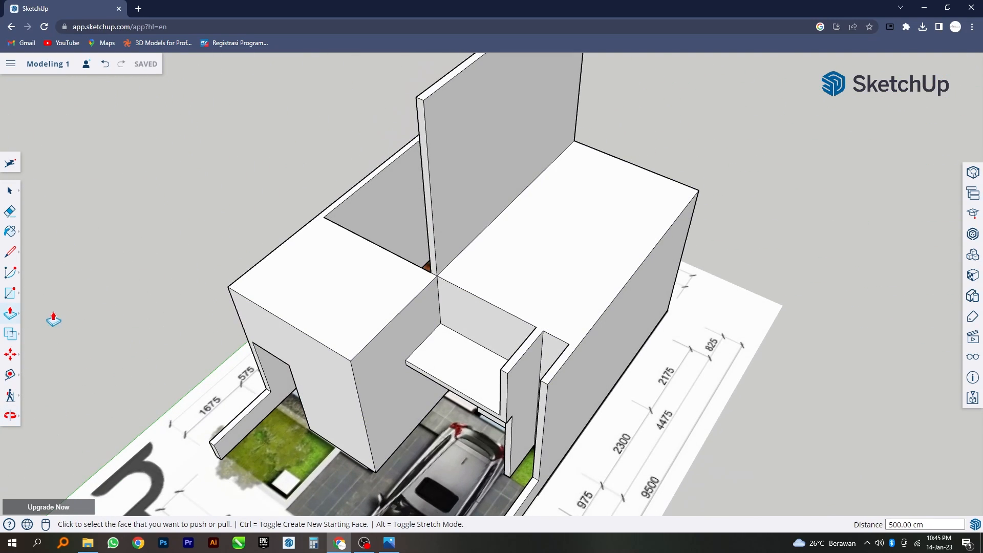
# - Draw two parallel lines along the living room roof slab, extending both sides of the wall beside the canopy to the rear edge
pyautogui.click(10, 251)
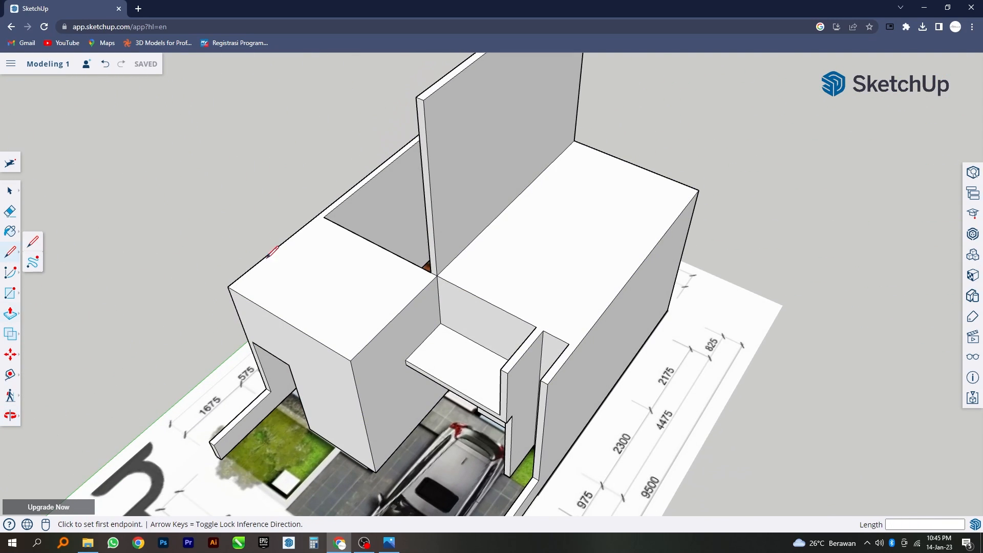
pyautogui.click(536, 327)
pyautogui.click(664, 176)
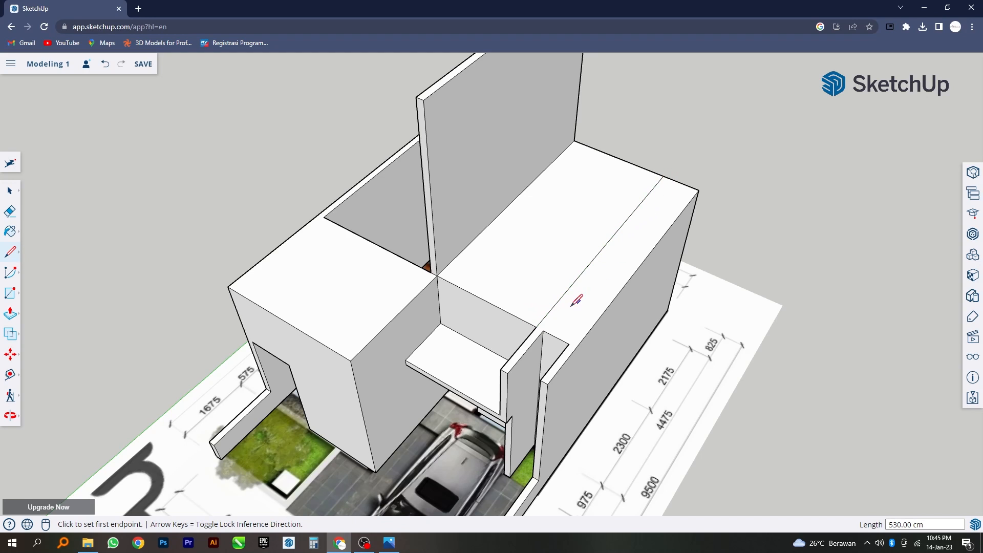
pyautogui.click(544, 331)
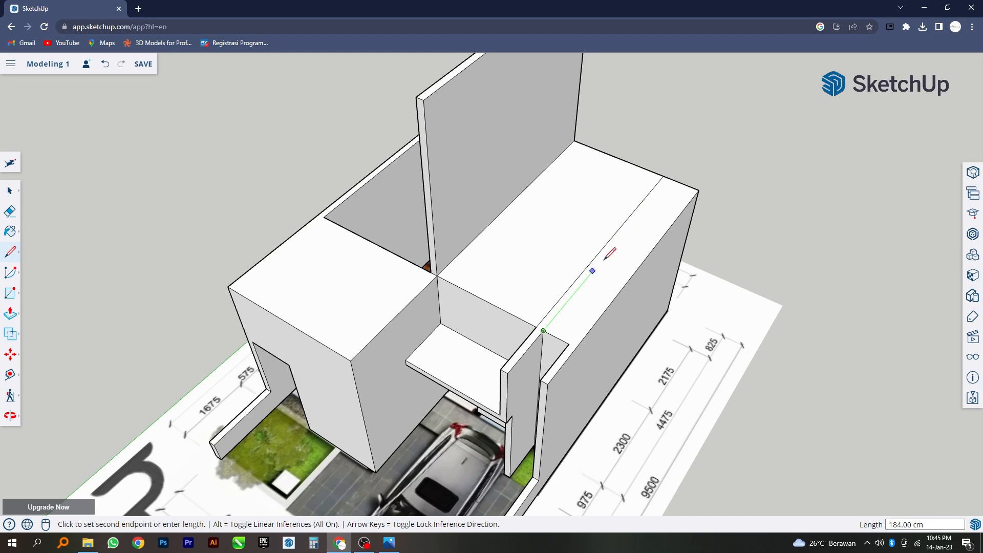
pyautogui.click(669, 178)
pyautogui.scroll(-5, 671, 179)
pyautogui.moveTo(671, 179); pyautogui.dragTo(344, 349, button='middle')
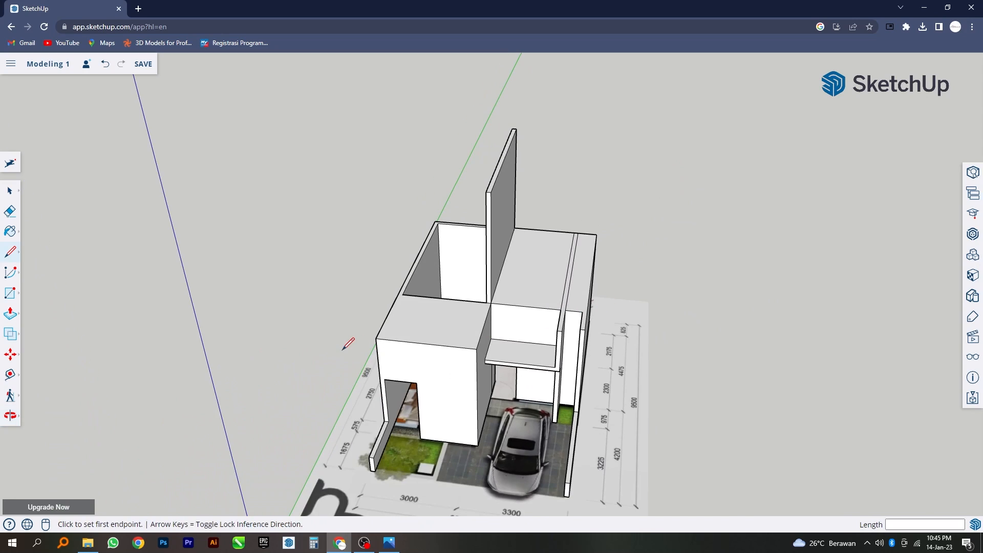
# - Push/Pull the narrow strip on the roof slab and canopy-side wall 150 cm upward
pyautogui.click(14, 318)
pyautogui.click(563, 324)
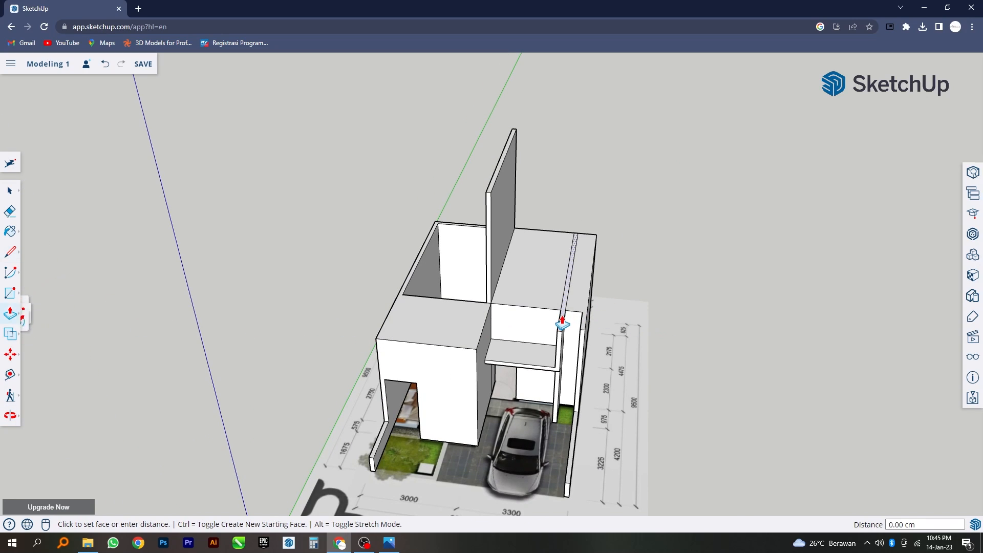
pyautogui.moveTo(562, 324); pyautogui.dragTo(570, 245, button='middle')
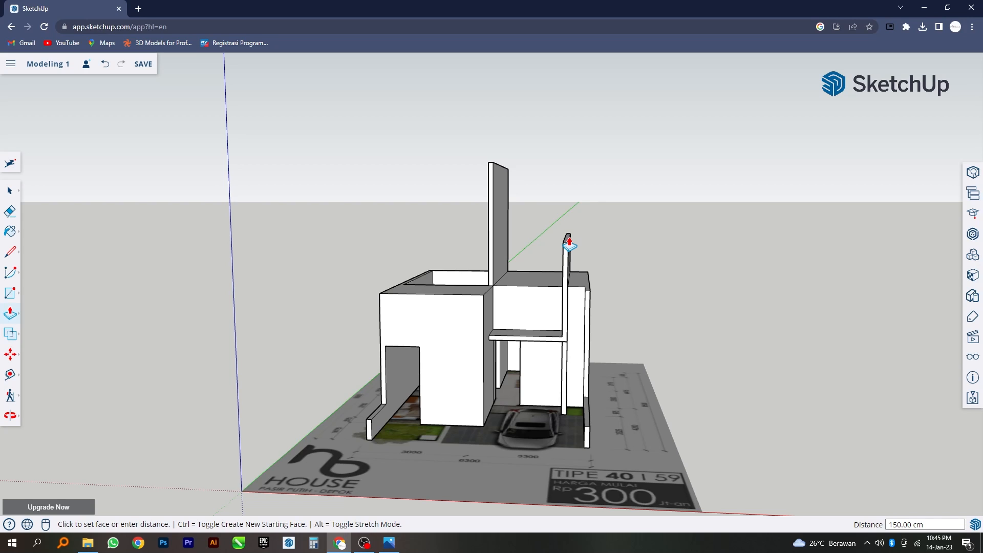
pyautogui.click(570, 245)
pyautogui.moveTo(569, 245)
pyautogui.mouseDown(button='middle')
pyautogui.moveTo(762, 287)
pyautogui.moveTo(575, 259)
pyautogui.mouseUp(button='middle')
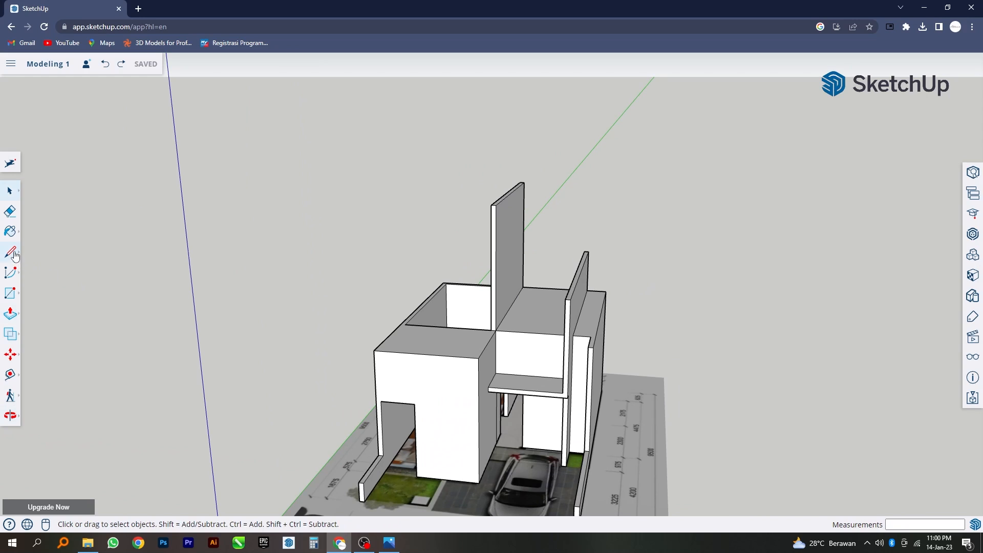
# - Draw a sloping line from the tall partition's front top corner down to the lower roof wall's top edge, closing the gable face
pyautogui.click(14, 254)
pyautogui.scroll(2, 566, 259)
pyautogui.scroll(2, 531, 248)
pyautogui.scroll(2, 465, 193)
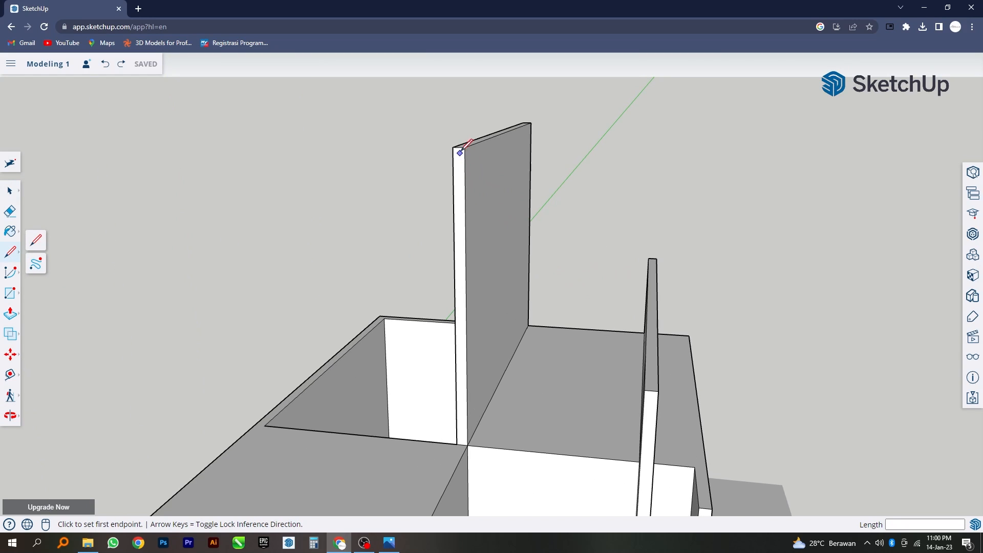
pyautogui.click(453, 147)
pyautogui.scroll(-2, 458, 150)
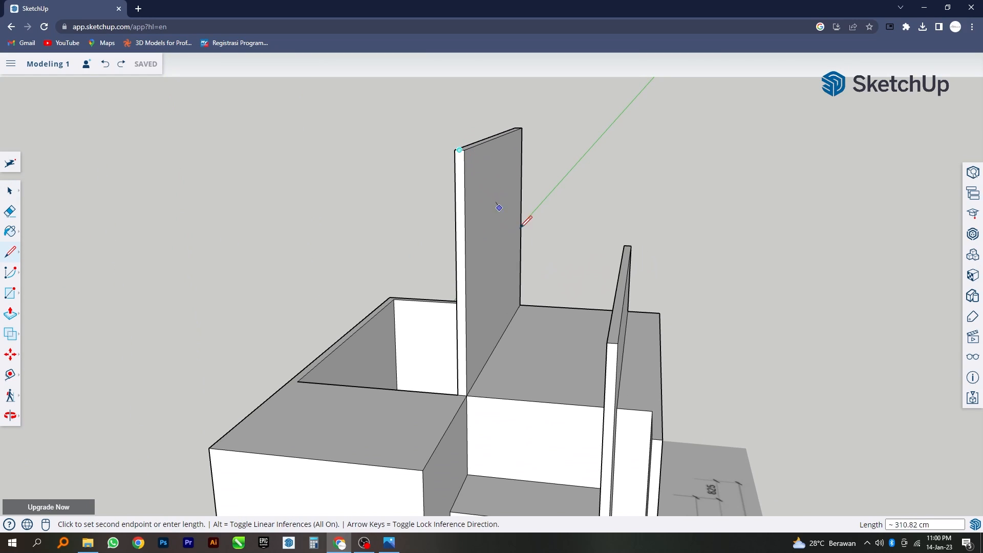
pyautogui.moveTo(608, 340); pyautogui.dragTo(603, 231, button='middle')
pyautogui.click(653, 294)
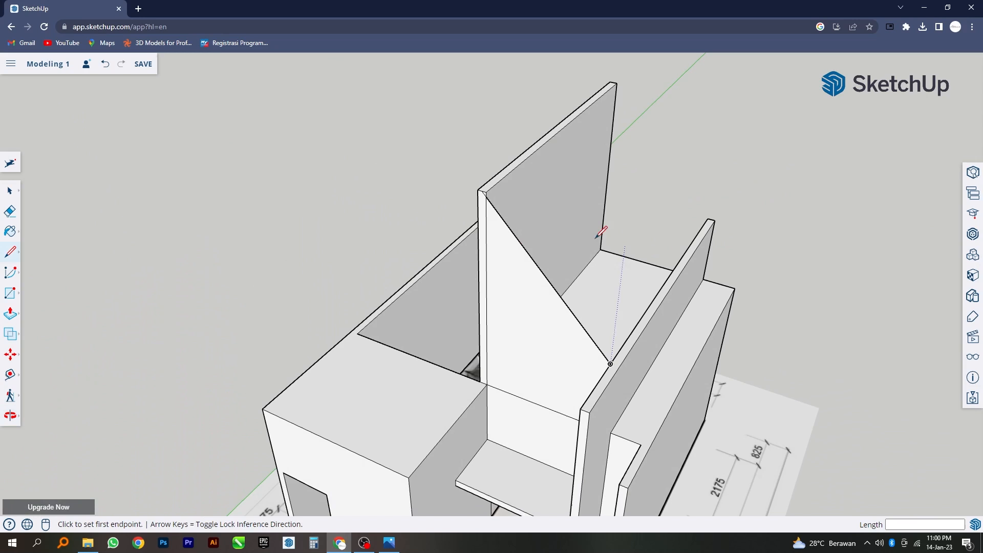
# - Push/Pull the small triangle at the tall partition's front top corner to its rear end, bevelling the wall's upper edge
pyautogui.click(13, 319)
pyautogui.scroll(3, 496, 194)
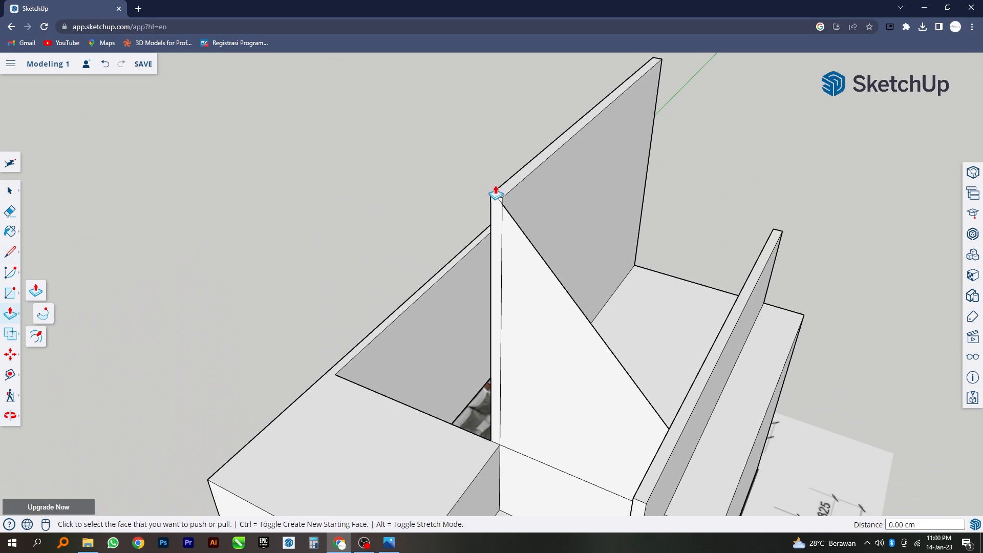
pyautogui.click(500, 202)
pyautogui.scroll(-5, 501, 202)
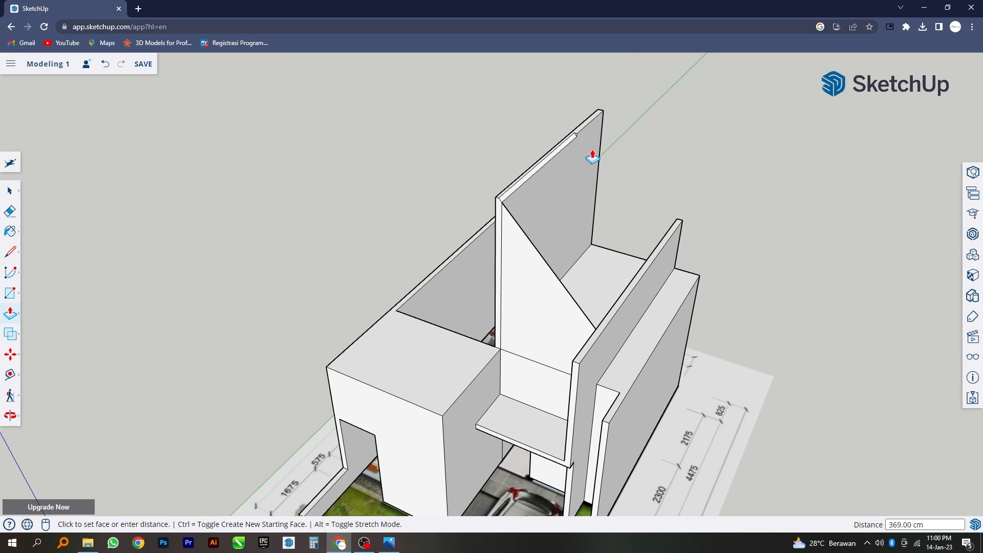
pyautogui.click(604, 125)
pyautogui.moveTo(549, 213); pyautogui.dragTo(213, 244, button='middle')
# - Push/Pull the sloped gable face 530 cm to the rear from a new starting face, filling the space between the two raised walls
pyautogui.click(385, 294)
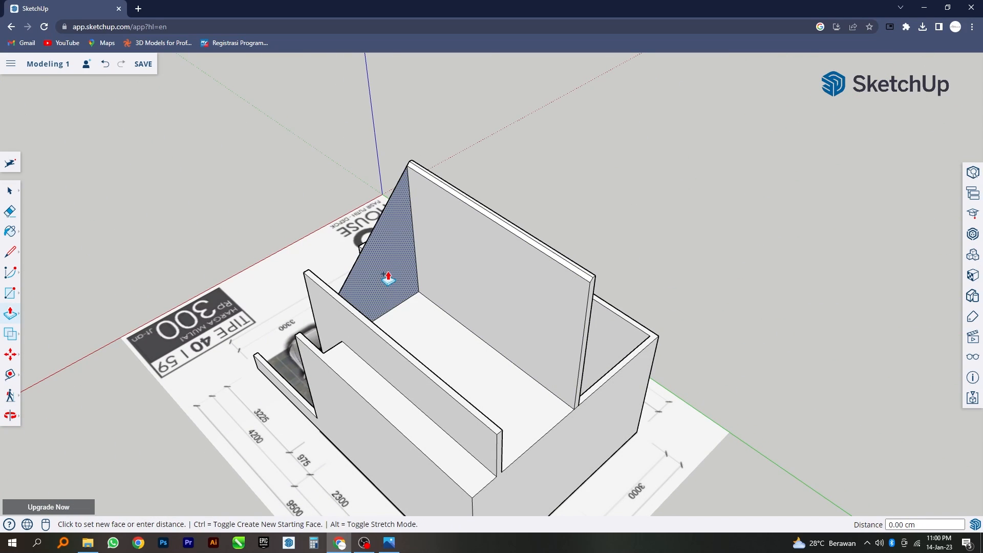
pyautogui.click(502, 463)
pyautogui.moveTo(523, 467); pyautogui.dragTo(75, 233, button='middle')
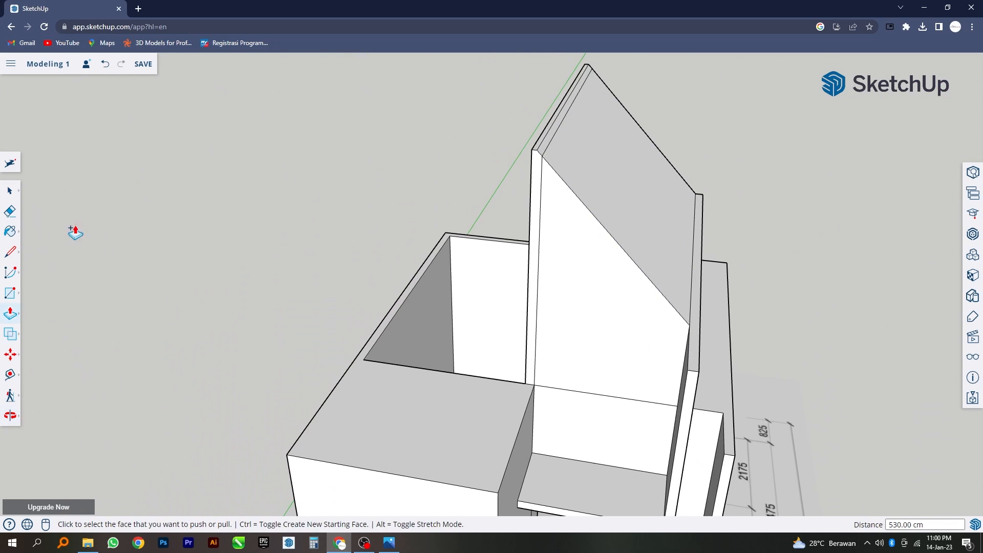
# - Erase the leftover dividing edges on the front gable, the sloped roof along the tall partition, and the rear gable wall
pyautogui.click(9, 212)
pyautogui.moveTo(468, 184); pyautogui.dragTo(496, 167, button='middle')
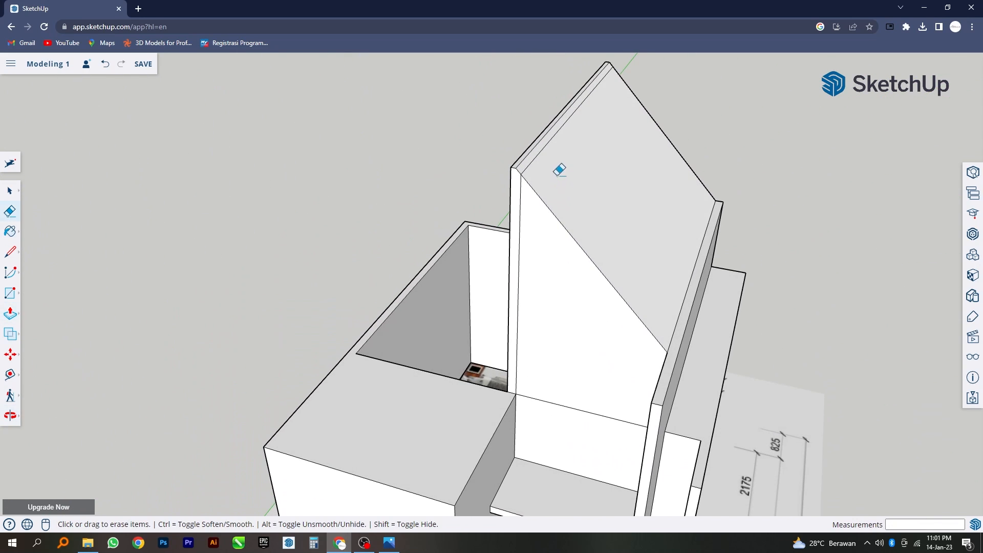
pyautogui.click(521, 186)
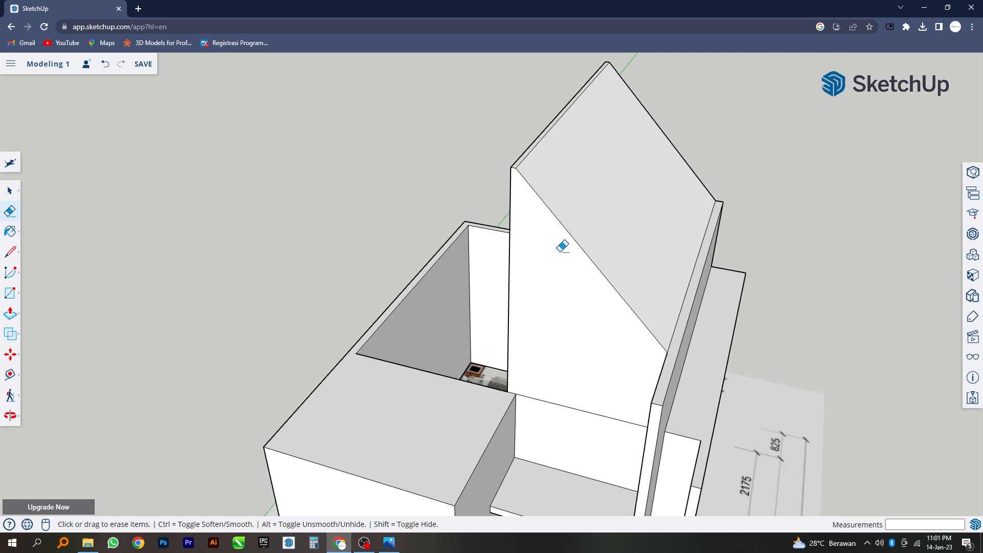
pyautogui.moveTo(563, 246); pyautogui.dragTo(409, 236, button='middle')
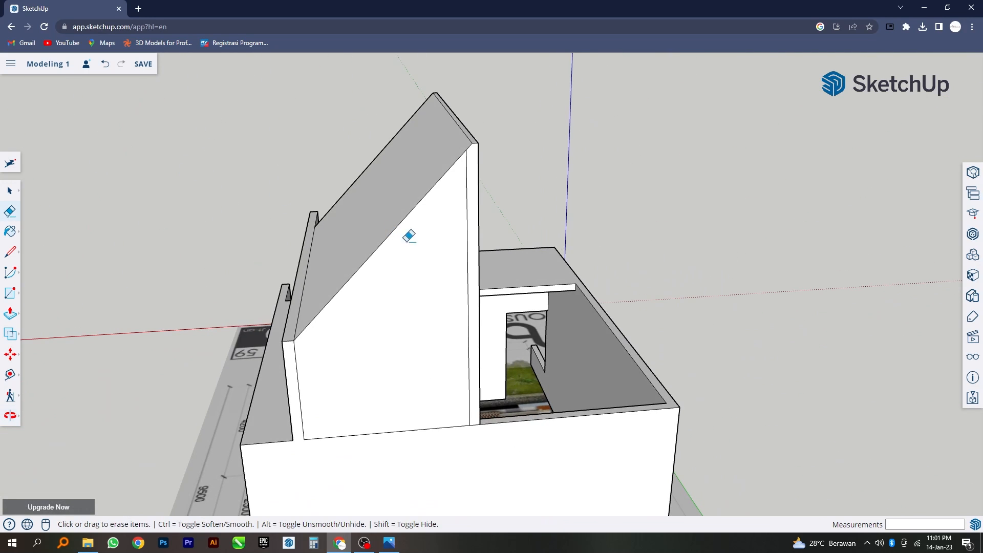
pyautogui.click(467, 248)
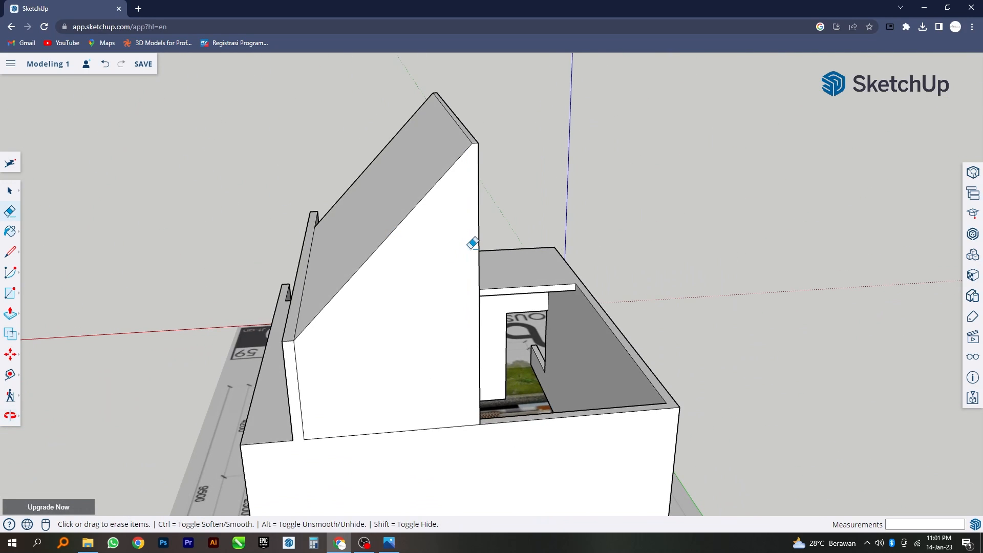
pyautogui.click(297, 367)
pyautogui.click(314, 439)
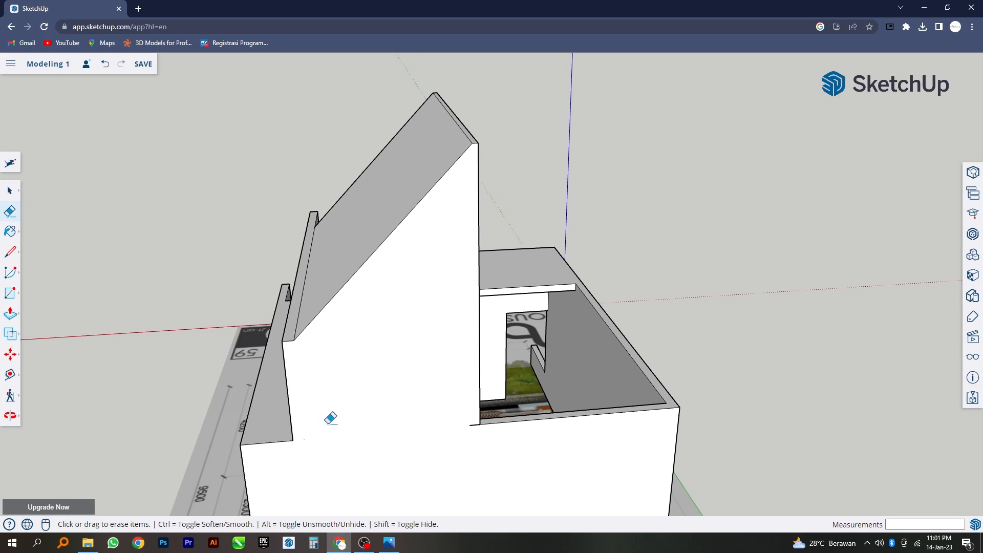
# - Push/Pull the flat roof slab's rear edge face 515 cm to the outer rear wall, covering the open room
pyautogui.scroll(2, 472, 413)
pyautogui.moveTo(503, 409)
pyautogui.mouseDown(button='middle')
pyautogui.moveTo(186, 428)
pyautogui.moveTo(628, 401)
pyautogui.moveTo(558, 369)
pyautogui.moveTo(672, 259)
pyautogui.moveTo(815, 283)
pyautogui.moveTo(701, 304)
pyautogui.moveTo(589, 198)
pyautogui.moveTo(522, 314)
pyautogui.moveTo(712, 338)
pyautogui.mouseUp(button='middle')
pyautogui.press('e')
pyautogui.click(10, 314)
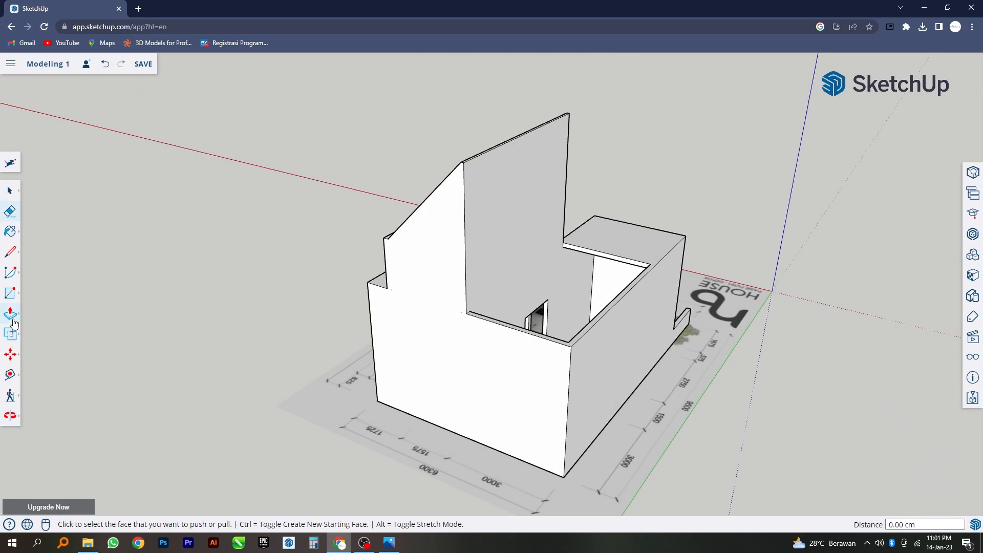
pyautogui.scroll(3, 600, 264)
pyautogui.click(605, 263)
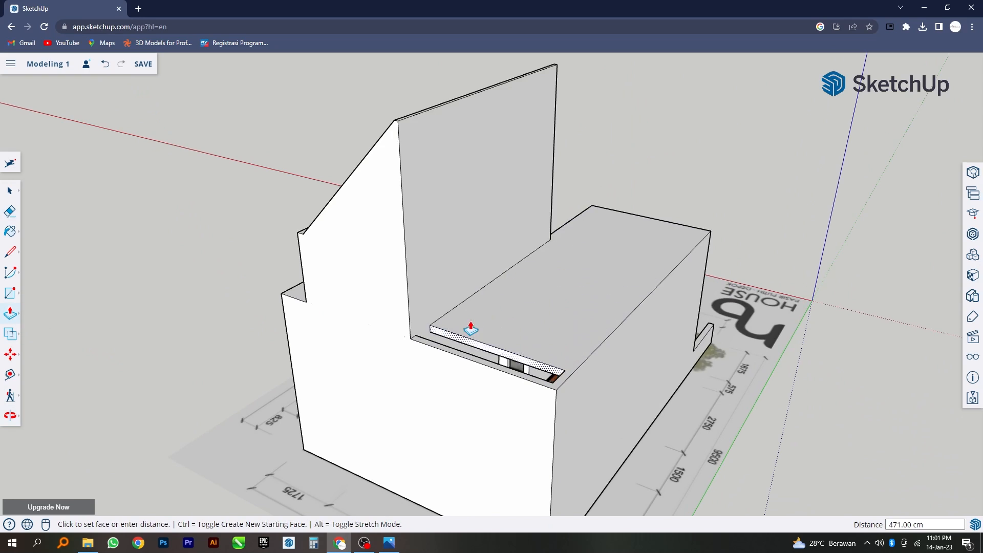
pyautogui.click(539, 383)
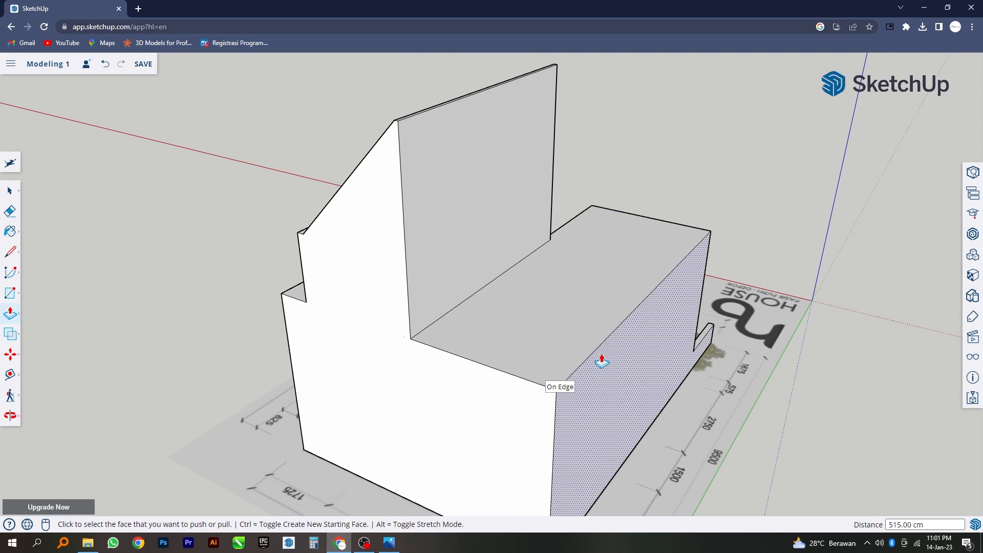
# - Draw a strip 530 cm long and 15 cm wide on the flat roof, from the rear edge's midpoint forward to the gable line
pyautogui.moveTo(603, 358); pyautogui.dragTo(594, 338, button='middle')
pyautogui.moveTo(472, 317); pyautogui.dragTo(464, 408, button='middle')
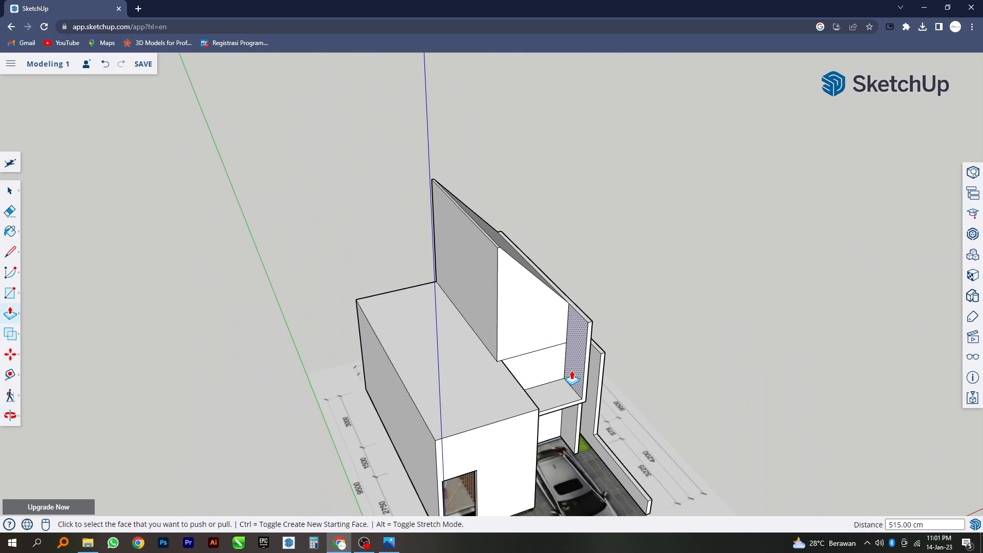
pyautogui.click(11, 252)
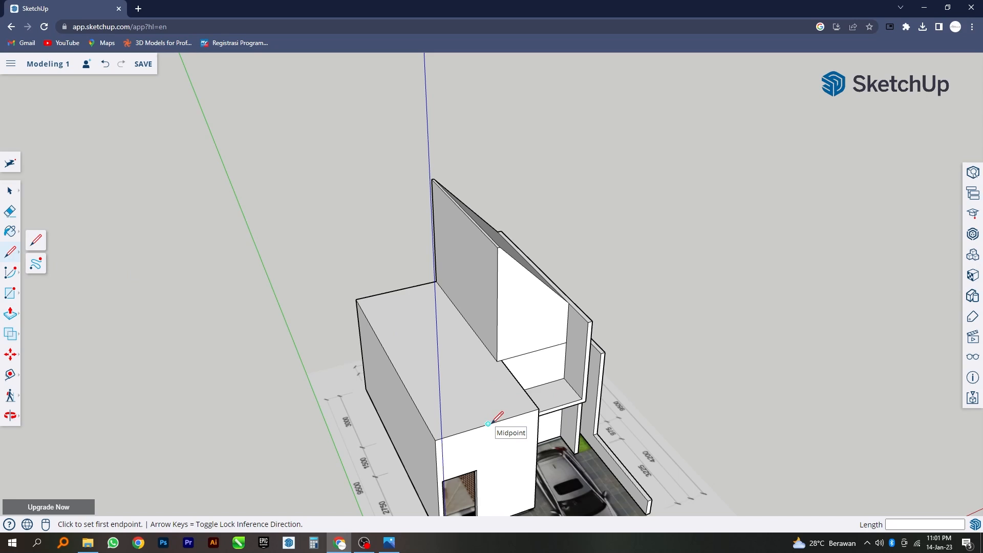
pyautogui.click(398, 290)
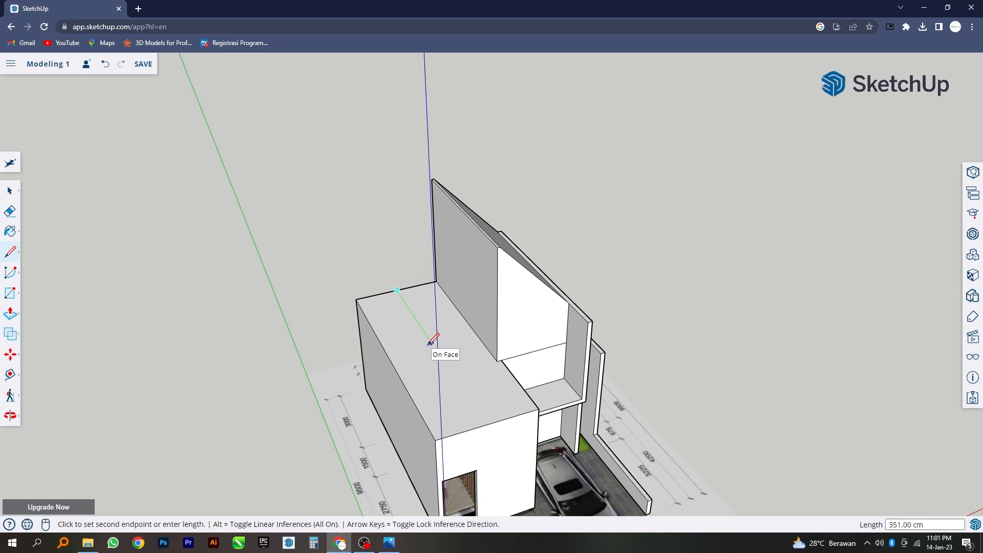
pyautogui.click(497, 362)
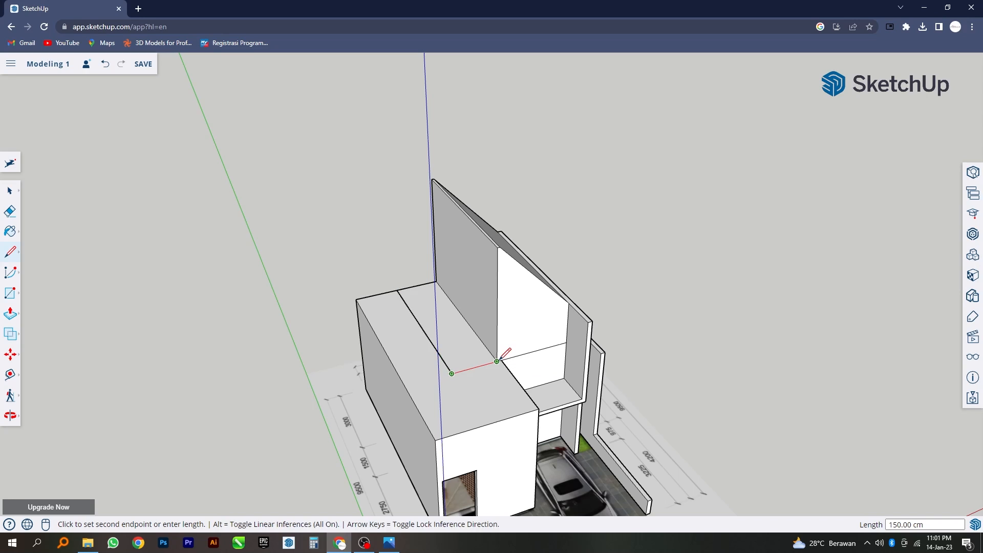
pyautogui.moveTo(490, 364); pyautogui.dragTo(373, 356, button='middle')
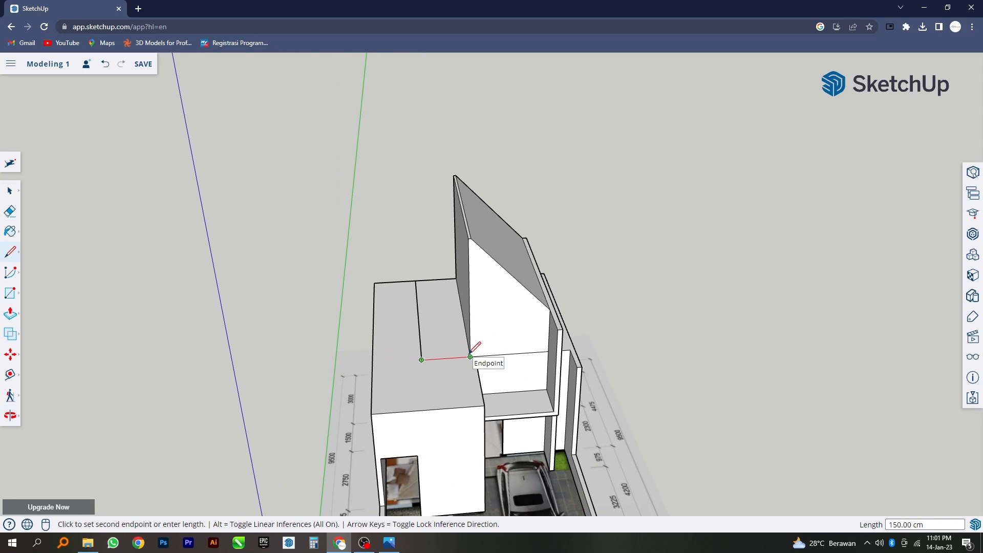
pyautogui.press('Return')
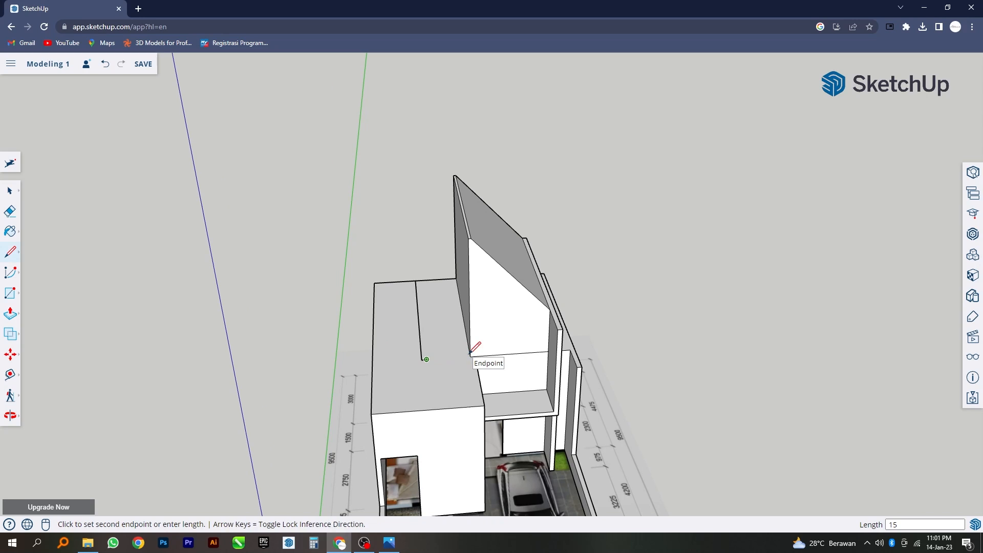
pyautogui.click(424, 279)
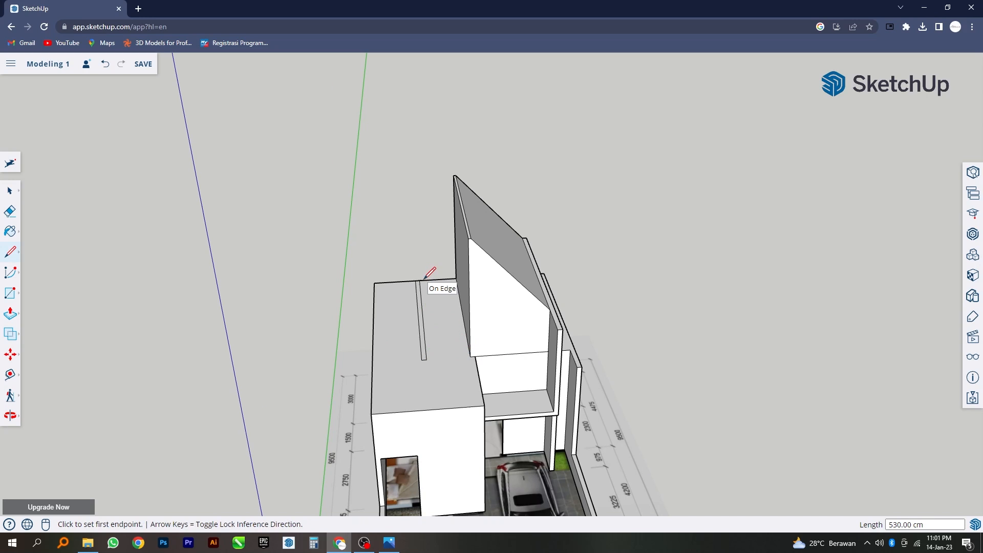
# - Push/Pull the narrow strip on the flat roof 200 cm upward to form a low wall
pyautogui.click(10, 312)
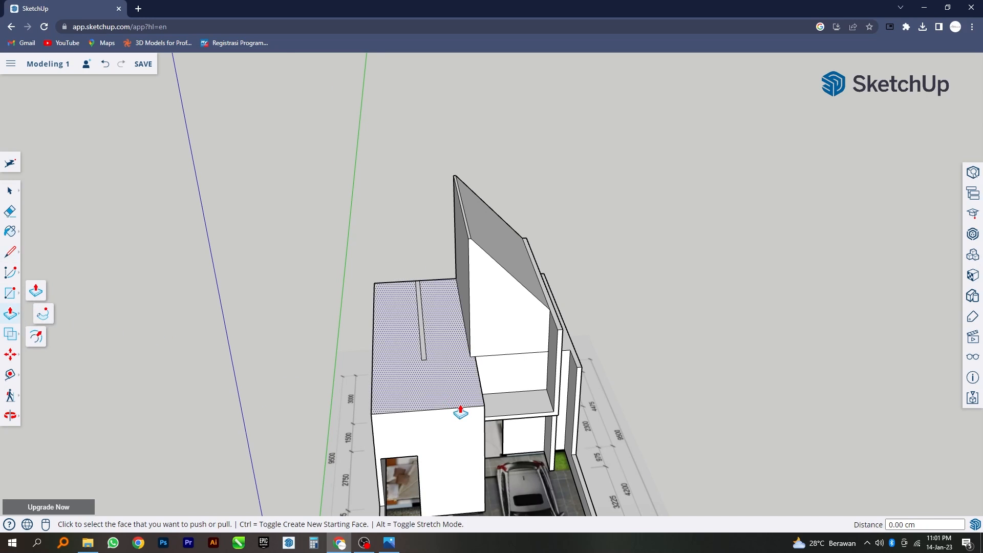
pyautogui.moveTo(461, 411); pyautogui.dragTo(413, 340, button='middle')
pyautogui.scroll(3, 435, 354)
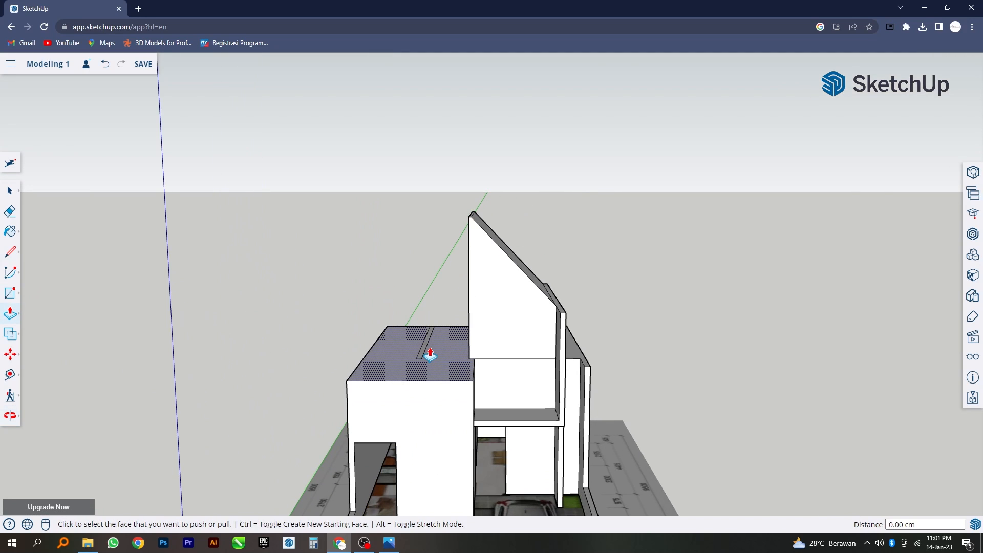
pyautogui.click(423, 352)
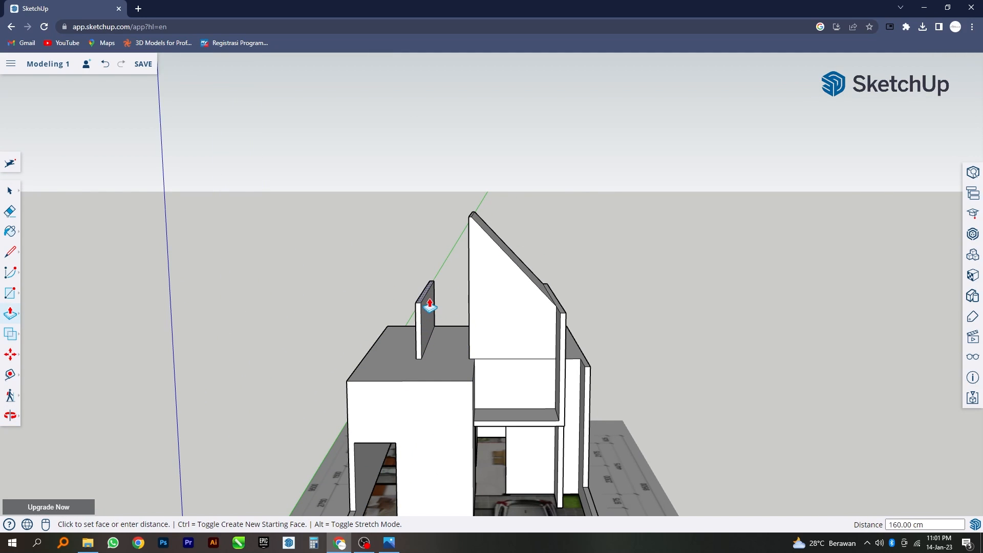
pyautogui.moveTo(428, 282)
pyautogui.mouseDown(button='middle')
pyautogui.moveTo(419, 220)
pyautogui.moveTo(437, 296)
pyautogui.mouseUp(button='middle')
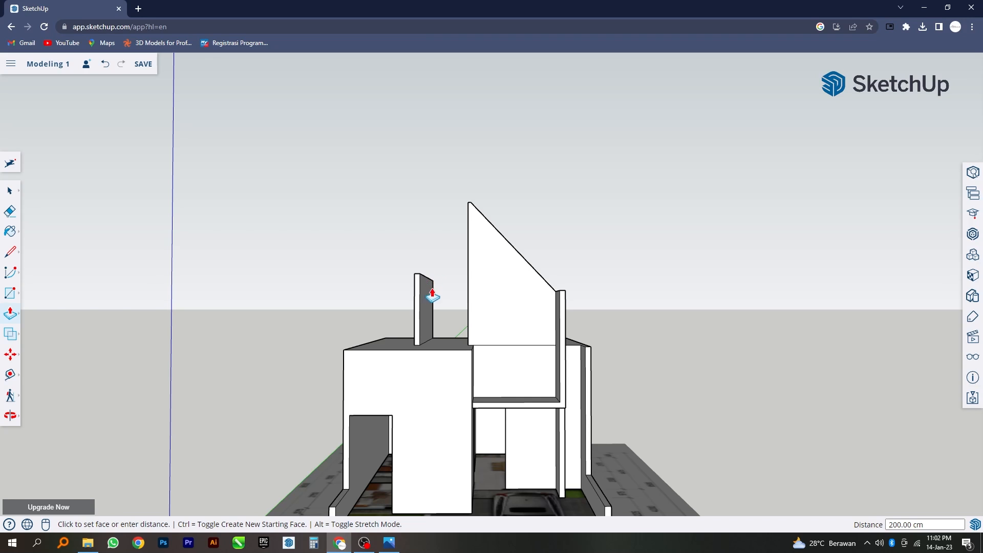
pyautogui.click(433, 296)
# - Draw the slope line from the tall partition's front top corner to the new low wall and a base line between them, closing the gable face
pyautogui.moveTo(432, 295); pyautogui.dragTo(448, 391, button='middle')
pyautogui.scroll(2, 430, 292)
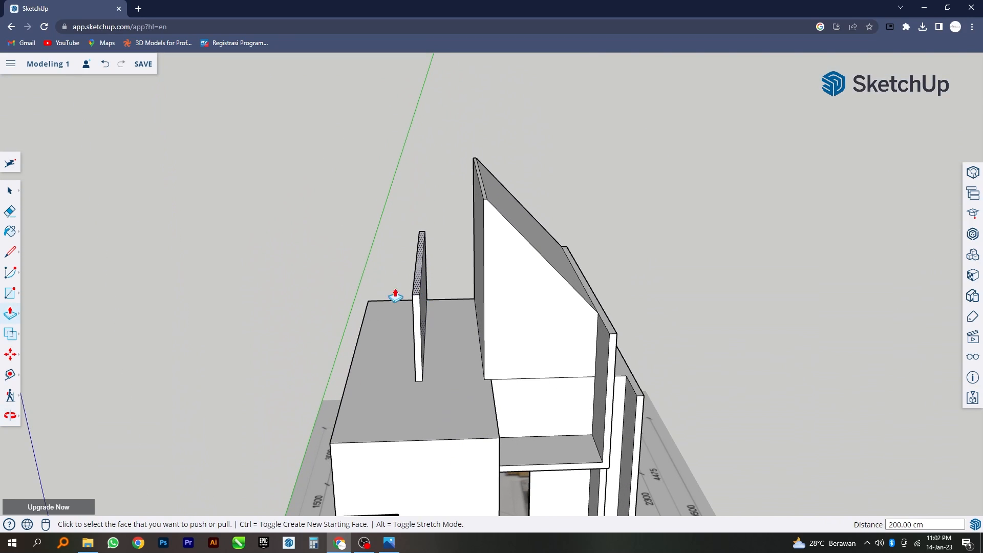
pyautogui.click(11, 253)
pyautogui.scroll(3, 487, 202)
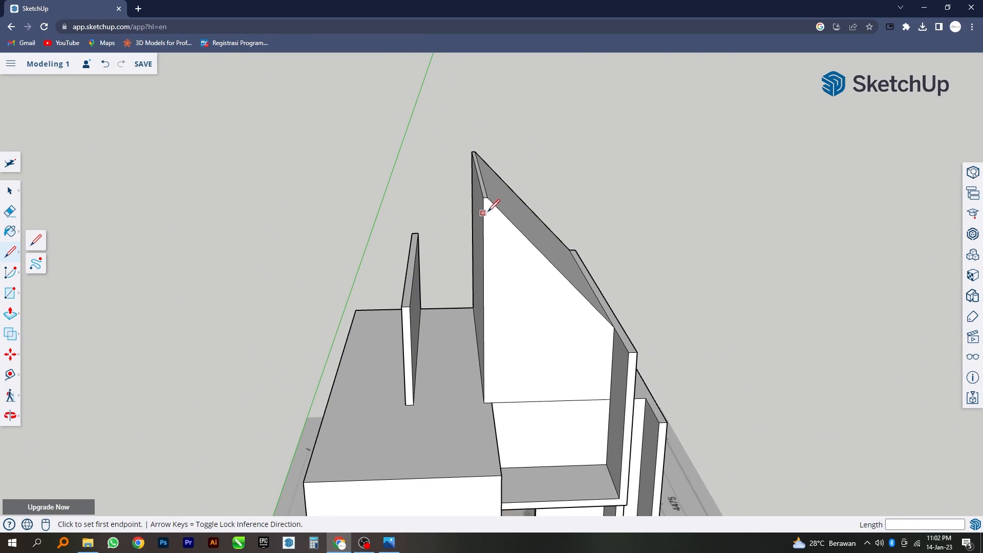
pyautogui.click(488, 192)
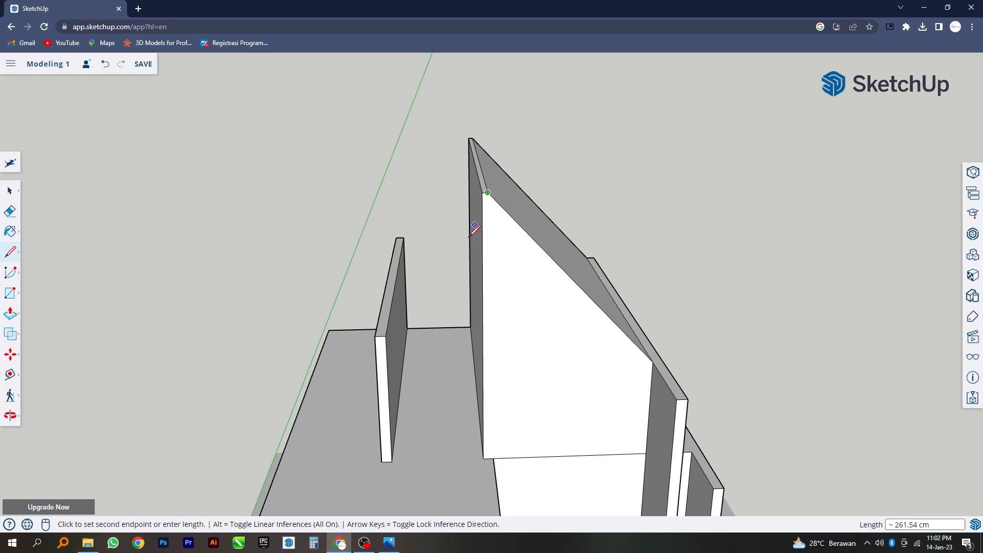
pyautogui.click(386, 335)
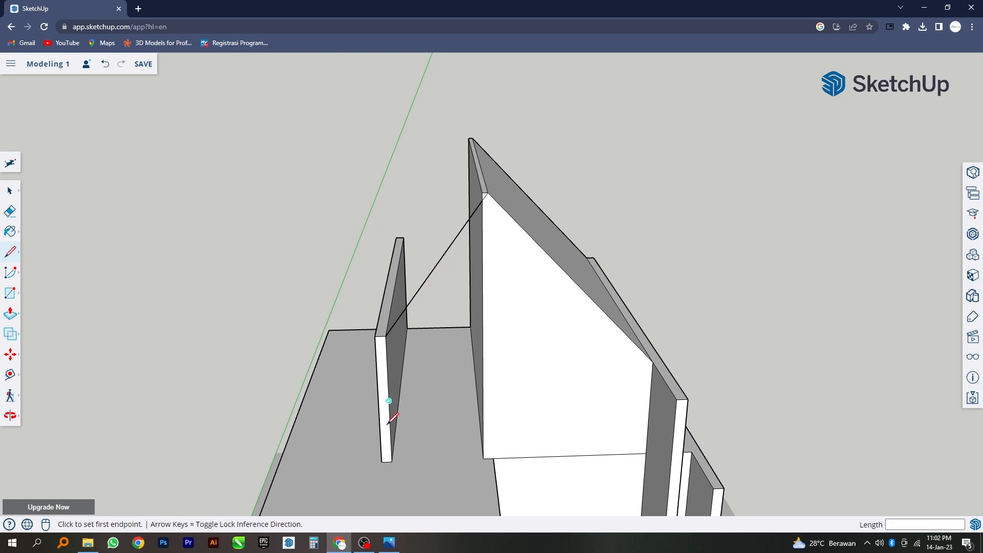
pyautogui.click(392, 461)
pyautogui.click(484, 457)
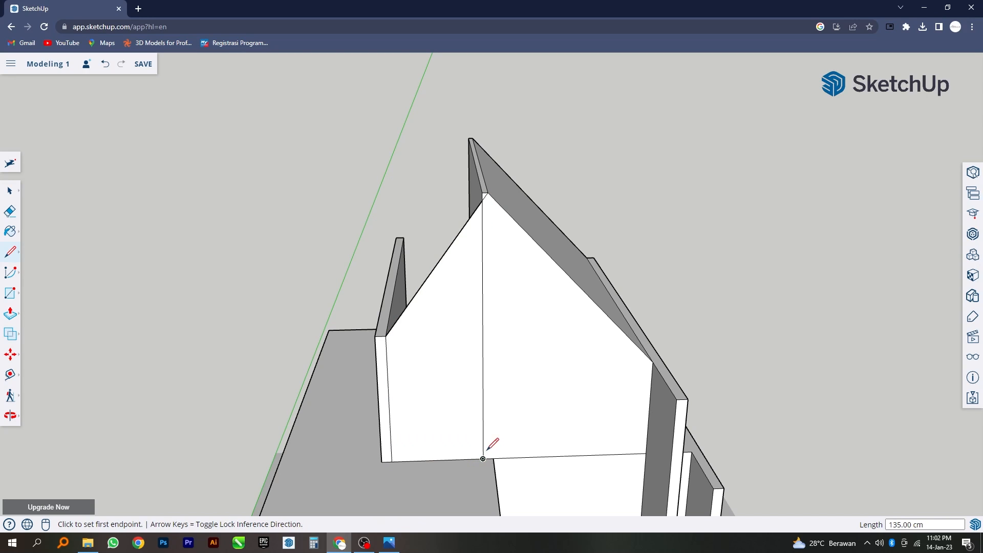
# - Extend the gable's slope line across the low wall's front top corner and erase the piece overhanging the wall
pyautogui.moveTo(489, 447); pyautogui.dragTo(468, 415, button='middle')
pyautogui.scroll(3, 430, 379)
pyautogui.click(428, 382)
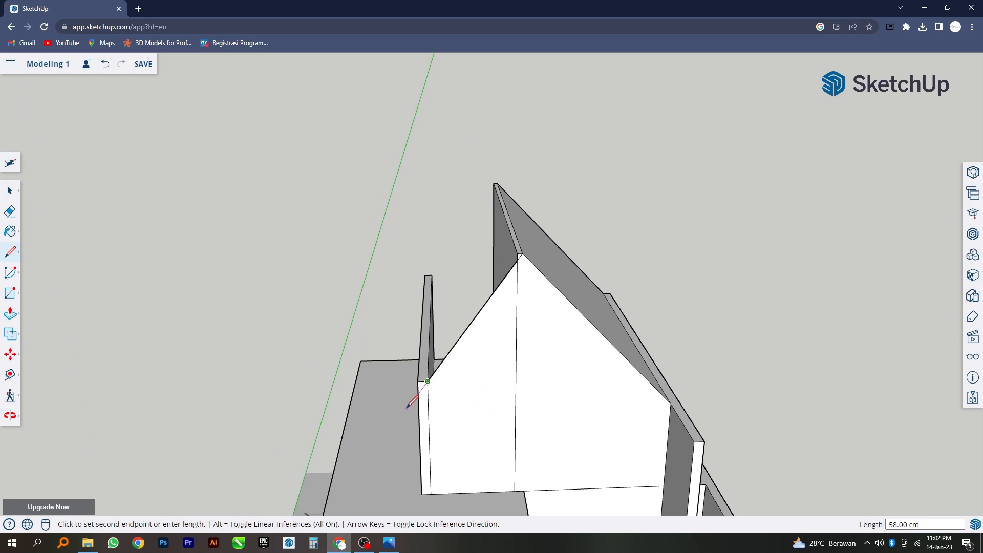
pyautogui.click(406, 409)
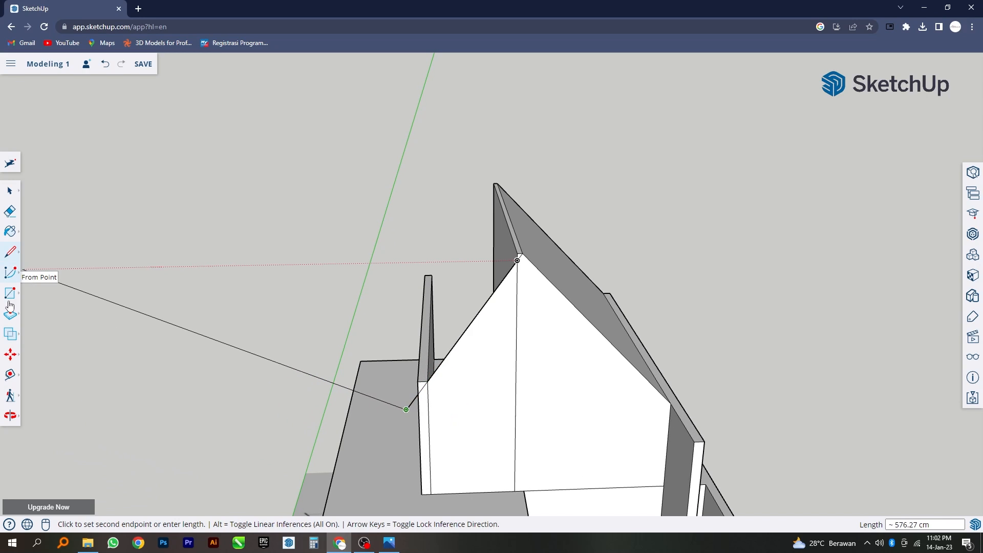
pyautogui.click(10, 211)
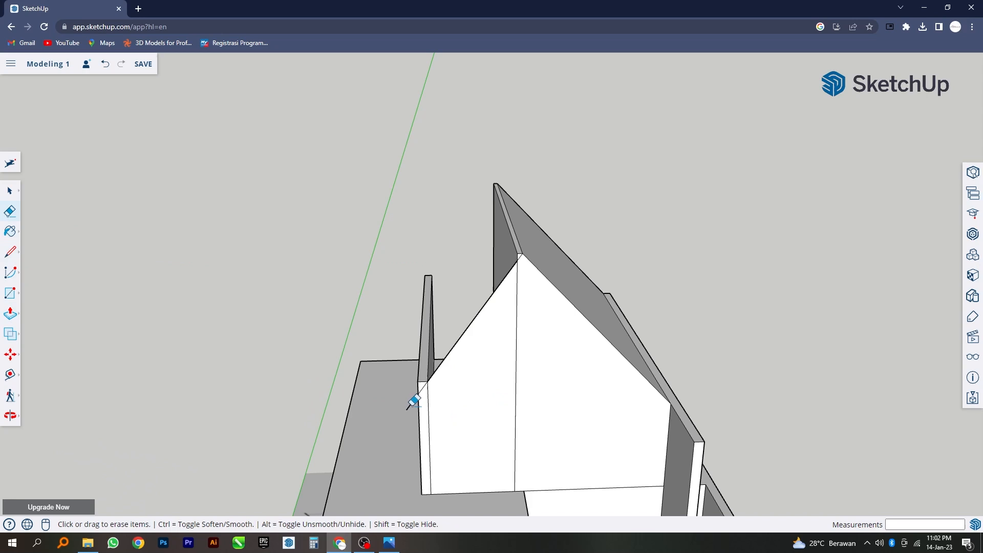
# - Push/Pull the small corner triangles on the tall partition and the low wall 530 cm to the rear, bevelling their upper edges
pyautogui.click(10, 314)
pyautogui.click(493, 300)
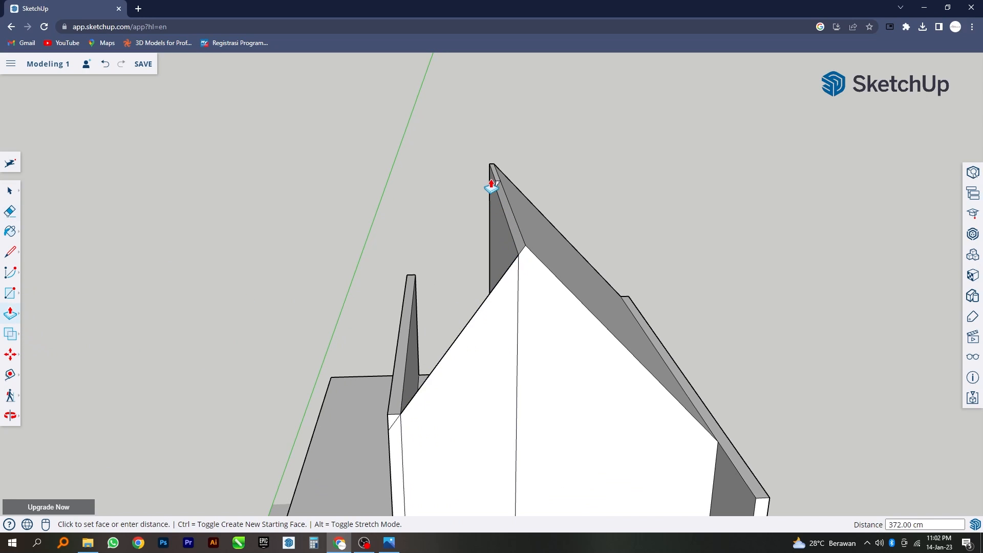
pyautogui.click(476, 155)
pyautogui.scroll(-2, 440, 293)
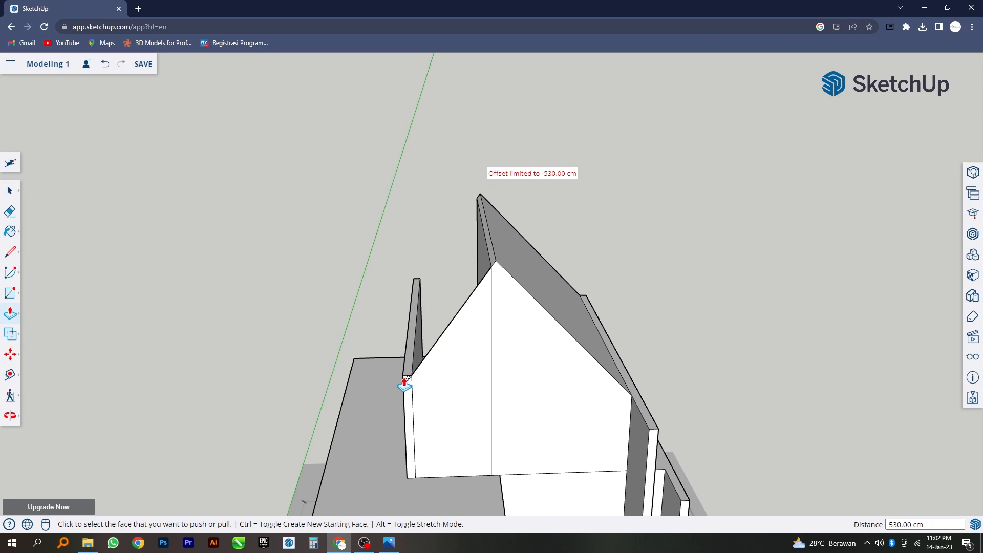
# - Push/Pull the new gable face 530 cm to the rear from a new starting face, filling the space between partition and low wall
pyautogui.moveTo(384, 345); pyautogui.dragTo(520, 340, button='middle')
pyautogui.click(11, 314)
pyautogui.moveTo(604, 324); pyautogui.dragTo(646, 310, button='middle')
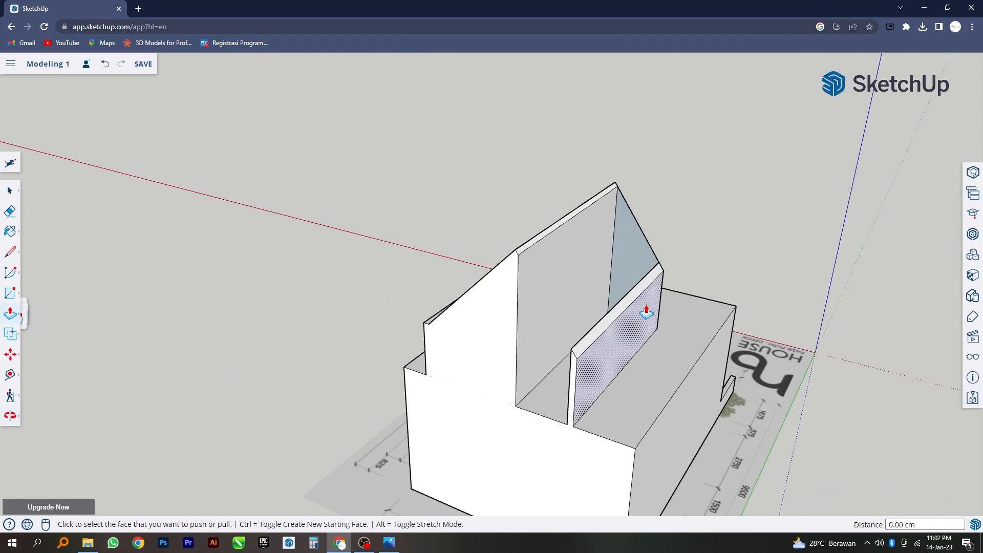
pyautogui.press('ctrl')
pyautogui.click(639, 276)
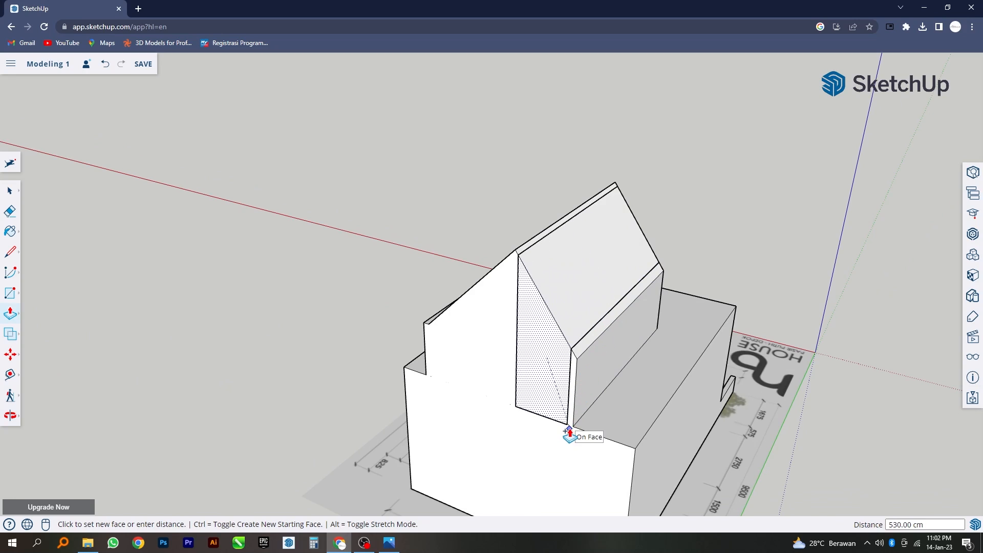
pyautogui.click(569, 433)
# - Erase the leftover edges on the rear gable wall and along the new roof slope's ridge and eave
pyautogui.press('e')
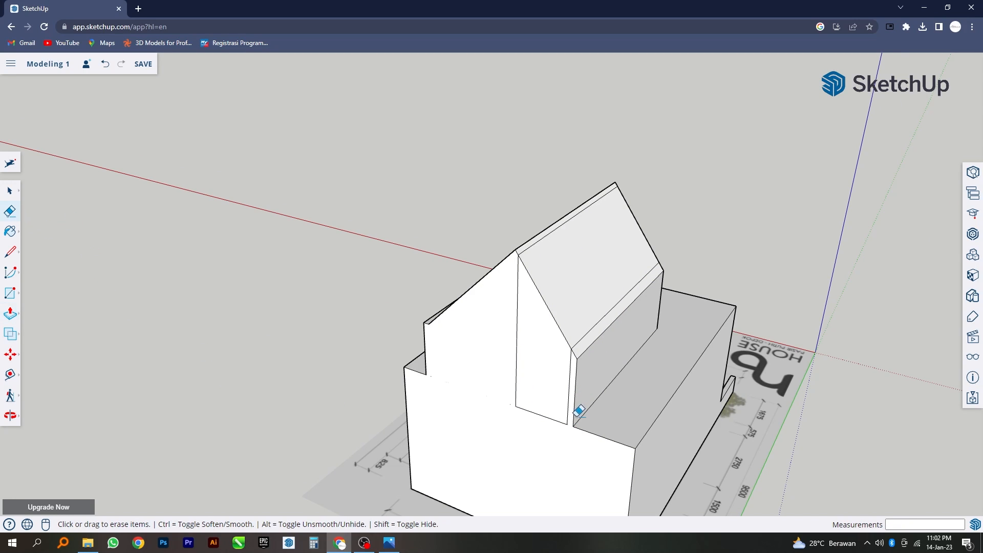
pyautogui.moveTo(539, 414); pyautogui.dragTo(518, 395)
pyautogui.click(570, 365)
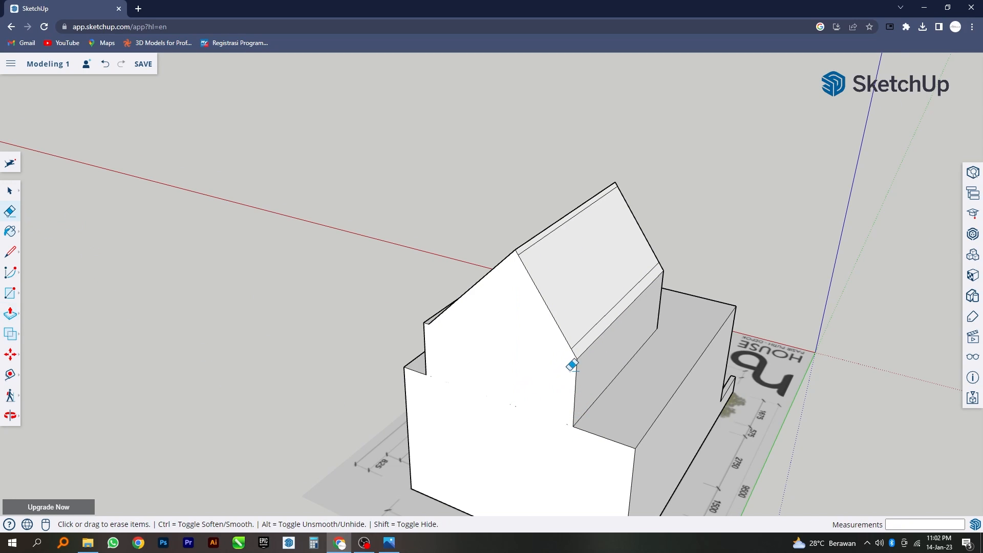
pyautogui.click(581, 338)
pyautogui.click(552, 233)
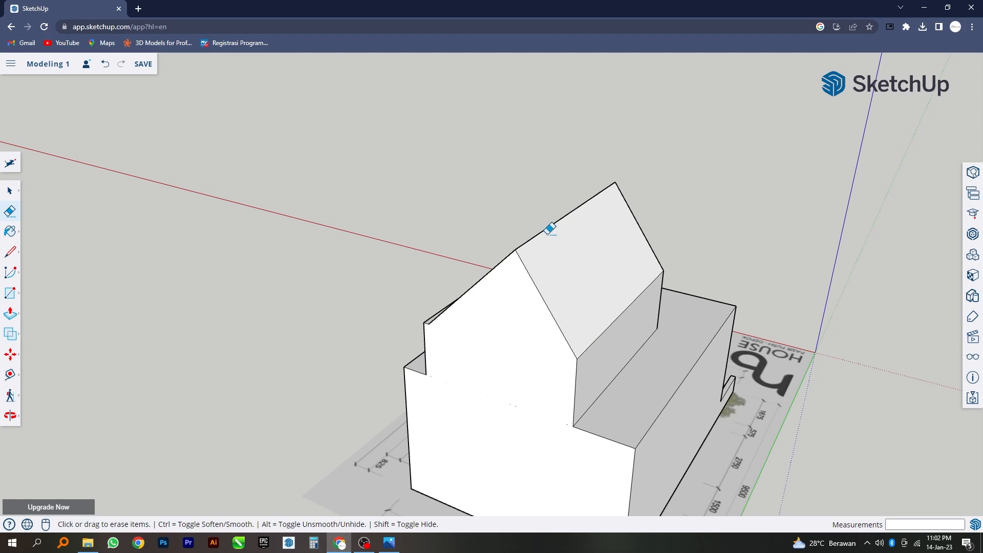
pyautogui.moveTo(594, 272)
pyautogui.mouseDown(button='middle')
pyautogui.moveTo(615, 338)
pyautogui.moveTo(217, 346)
pyautogui.moveTo(317, 322)
pyautogui.mouseUp(button='middle')
pyautogui.scroll(2, 410, 344)
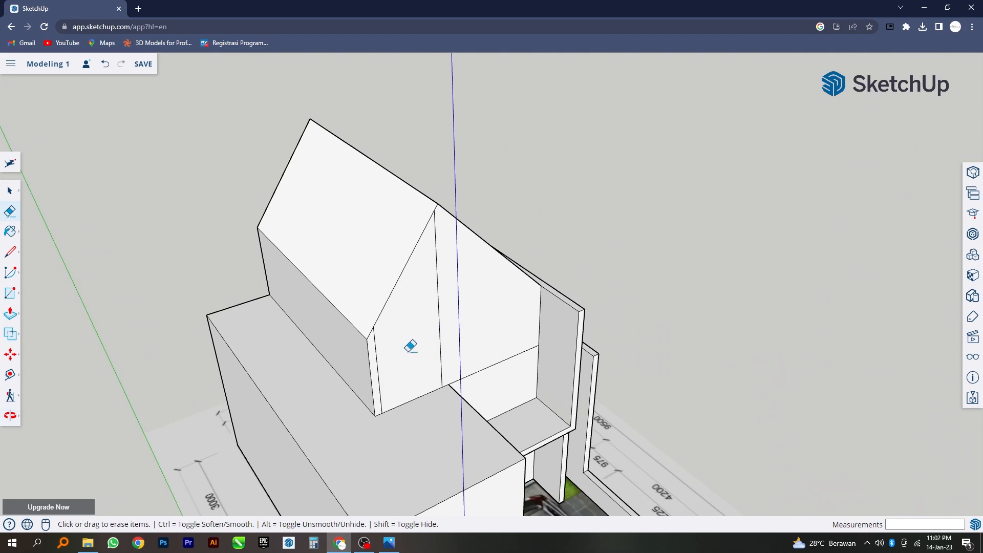
# - Erase the two leftover vertical edges on the front gable wall, merging its faces into one
pyautogui.click(375, 350)
pyautogui.press('ctrl')
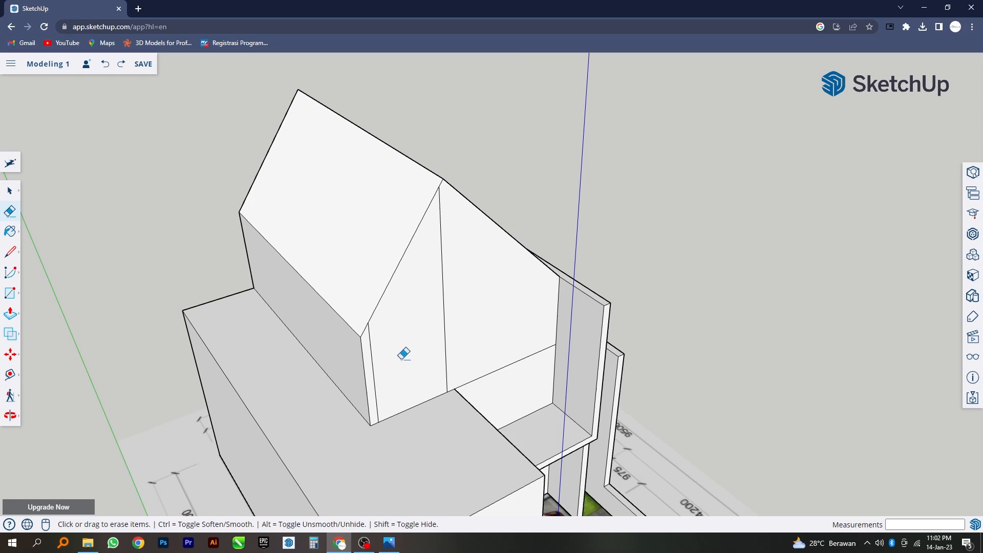
pyautogui.moveTo(402, 351)
pyautogui.mouseDown(button='middle')
pyautogui.moveTo(318, 308)
pyautogui.moveTo(314, 294)
pyautogui.mouseUp(button='middle')
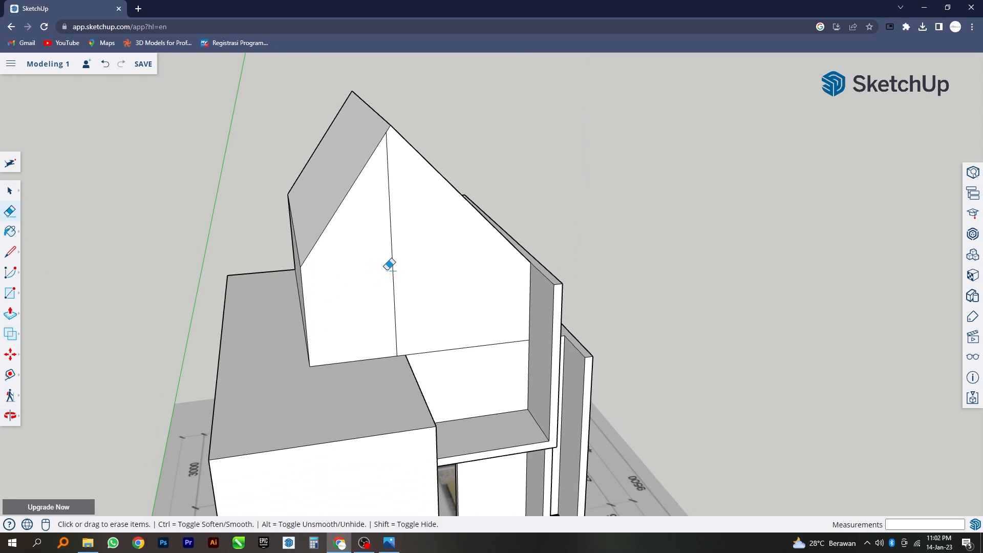
pyautogui.click(393, 263)
pyautogui.scroll(-2, 491, 347)
pyautogui.moveTo(491, 347); pyautogui.dragTo(428, 334, button='middle')
pyautogui.scroll(2, 461, 300)
pyautogui.moveTo(461, 300); pyautogui.dragTo(532, 296, button='middle')
# - Copy the front gable's slope edge about 117.5 cm forward so its lower end meets the projecting side wall's front top corner
pyautogui.press('space')
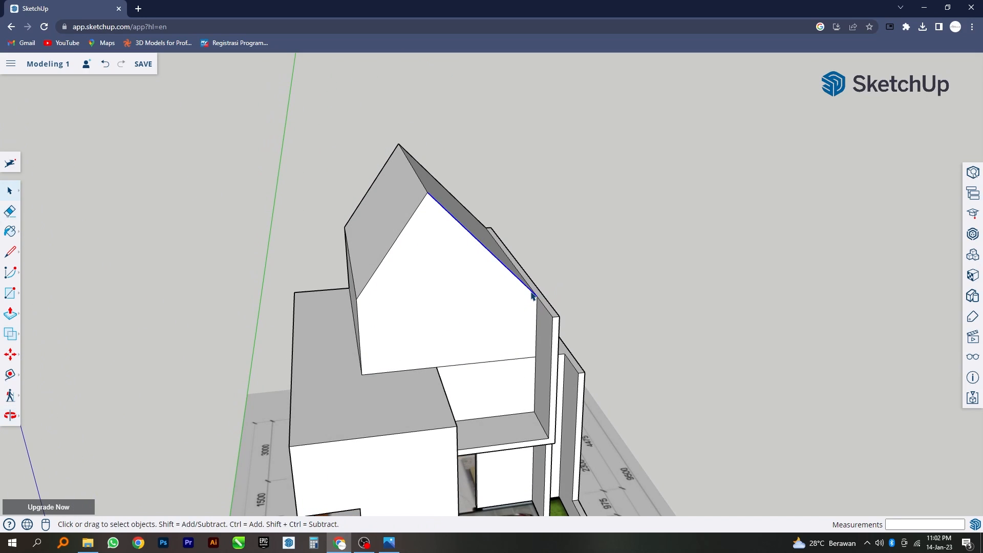
pyautogui.click(10, 357)
pyautogui.scroll(4, 636, 395)
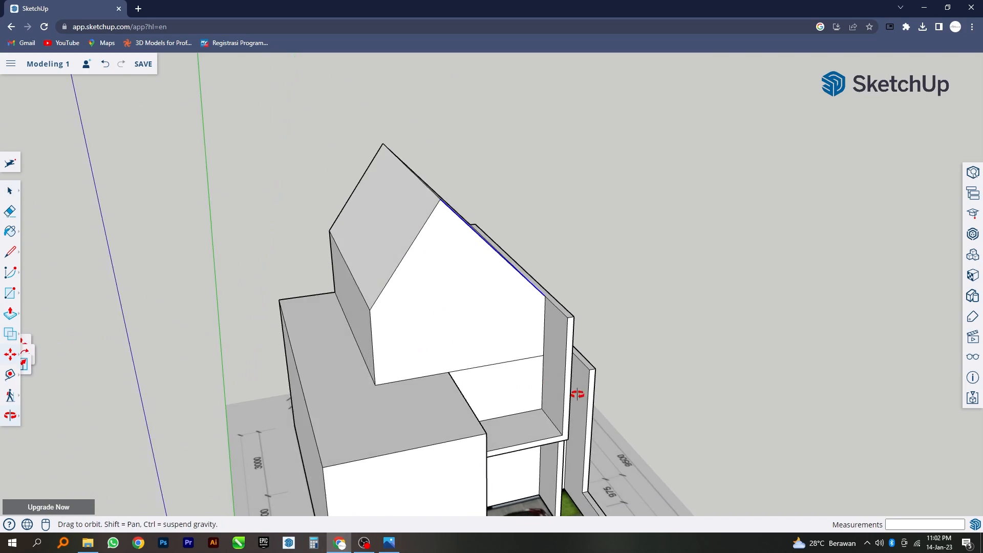
pyautogui.press('ctrl')
pyautogui.click(536, 276)
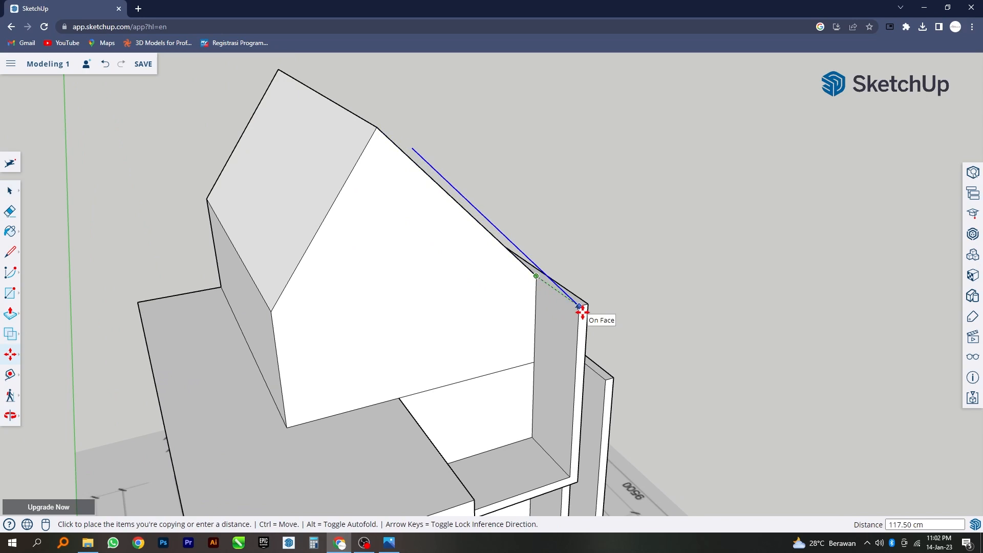
pyautogui.click(581, 306)
# - Extend the copied slope line about 110 cm across the side wall's front top corner and erase the piece overhanging the wall
pyautogui.click(10, 252)
pyautogui.moveTo(543, 383); pyautogui.dragTo(418, 314, button='middle')
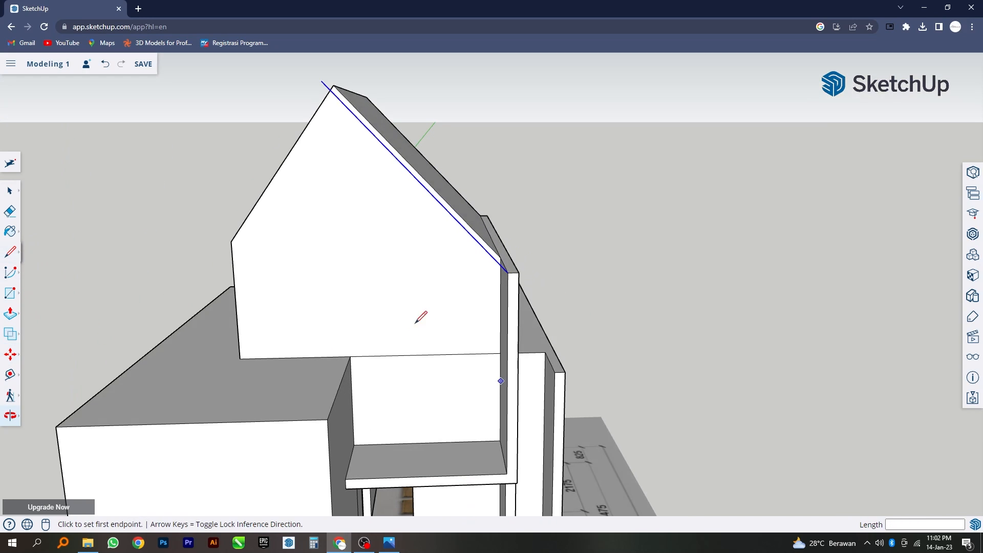
pyautogui.click(507, 273)
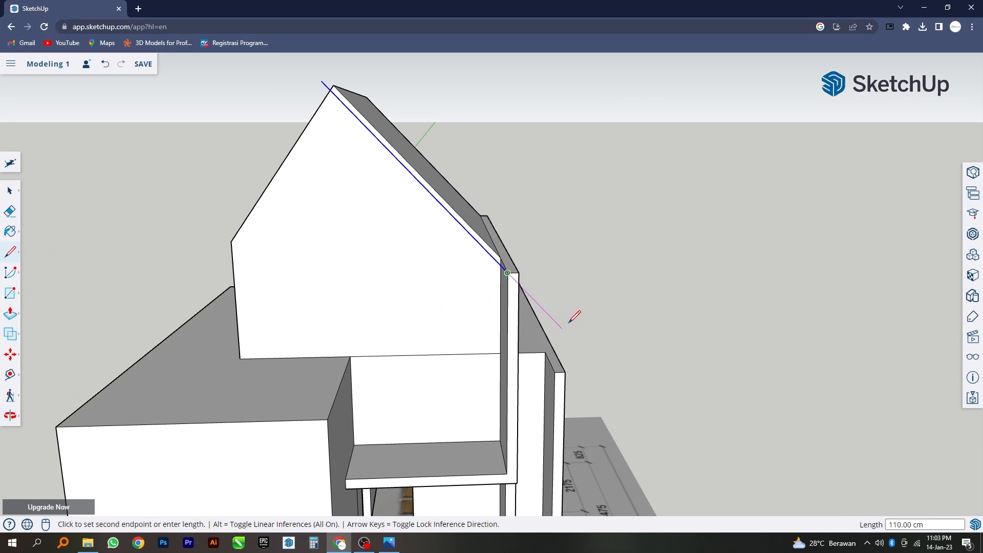
pyautogui.click(562, 328)
pyautogui.click(10, 211)
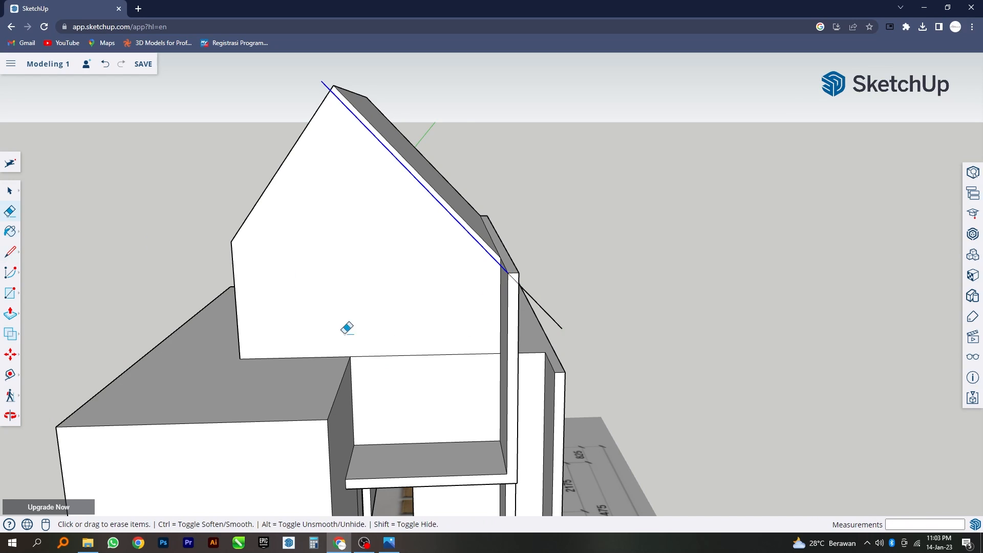
pyautogui.moveTo(345, 327); pyautogui.dragTo(368, 327, button='middle')
pyautogui.click(570, 318)
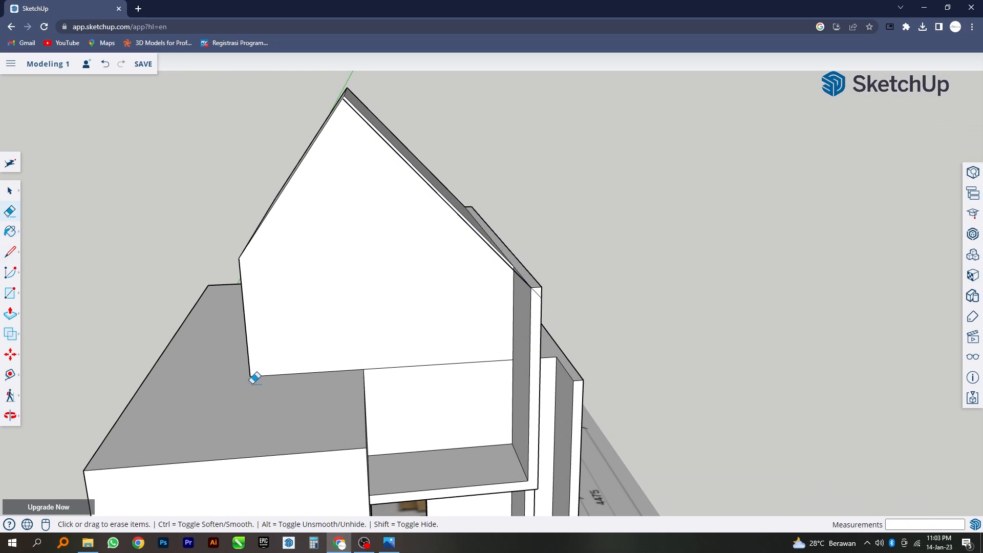
# - Push/Pull the small corner triangle at the top of the side wall's front face
pyautogui.click(11, 313)
pyautogui.click(538, 291)
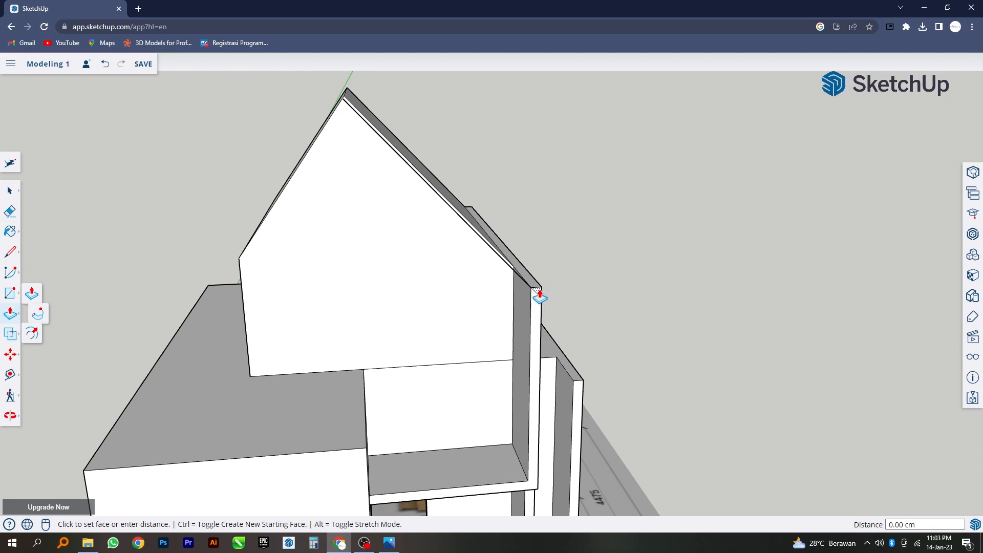
# - Push/Pull the narrow front strip along the gable's right roof slope backward by 647.50 cm
pyautogui.click(463, 176)
pyautogui.moveTo(633, 483); pyautogui.dragTo(546, 498, button='middle')
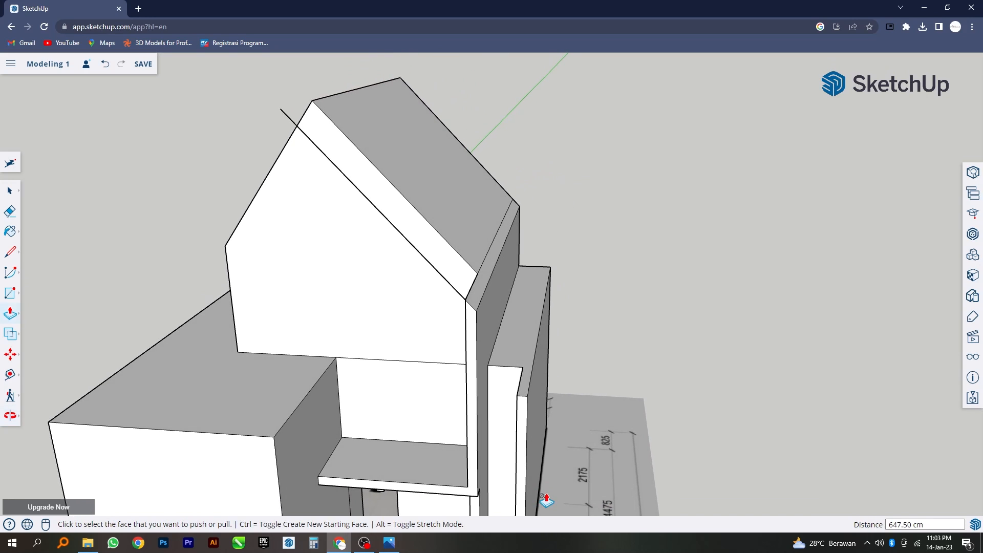
pyautogui.scroll(-2, 392, 402)
pyautogui.moveTo(391, 401); pyautogui.dragTo(455, 388, button='middle')
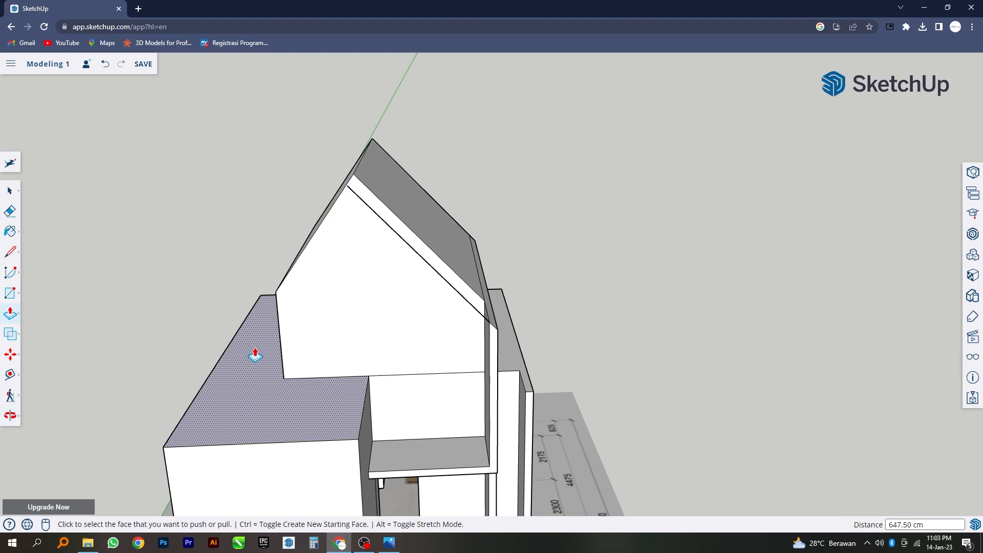
# - Erase the stray line left over in front of the gable, parallel to its right roof slope
pyautogui.click(11, 212)
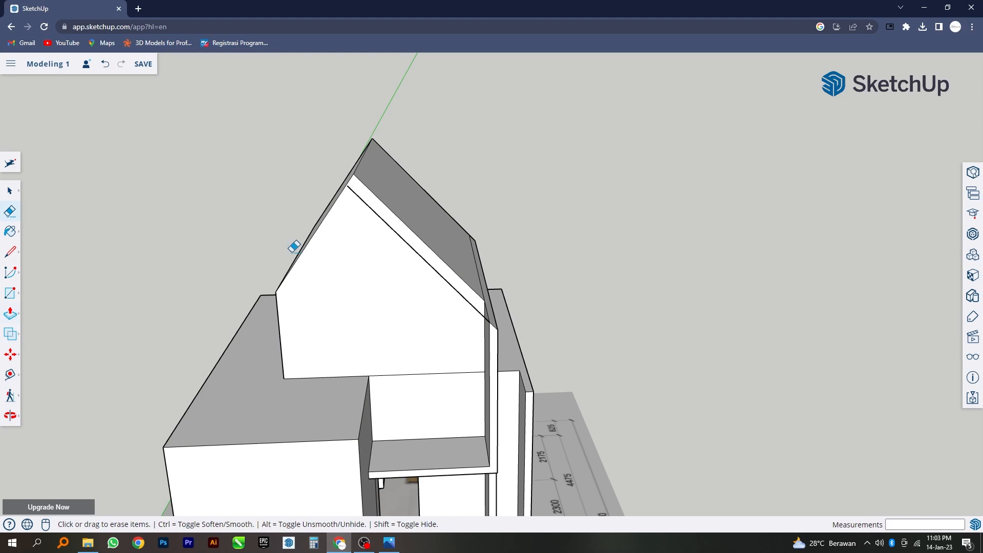
pyautogui.moveTo(450, 301); pyautogui.dragTo(454, 288)
pyautogui.scroll(-3, 478, 329)
pyautogui.moveTo(477, 329); pyautogui.dragTo(465, 294, button='middle')
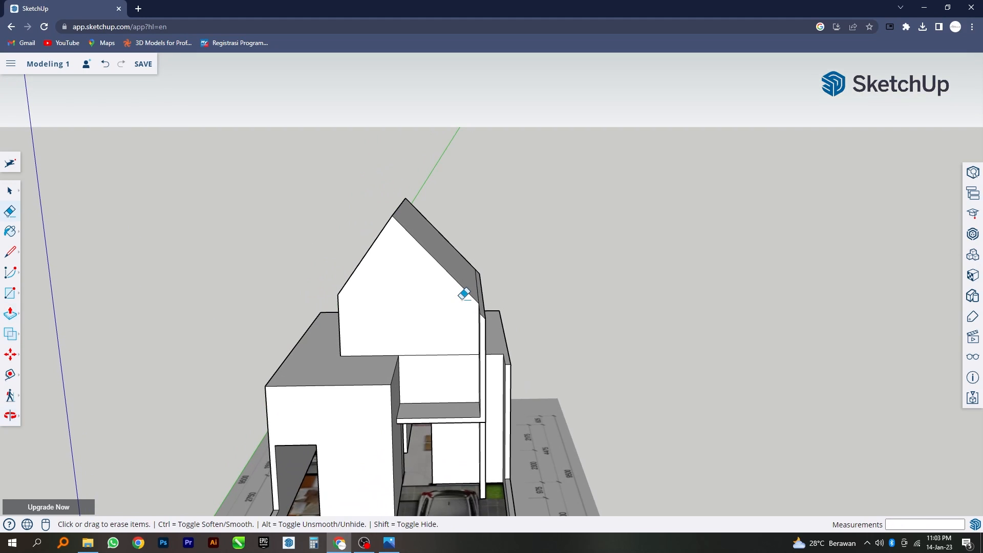
pyautogui.press('space')
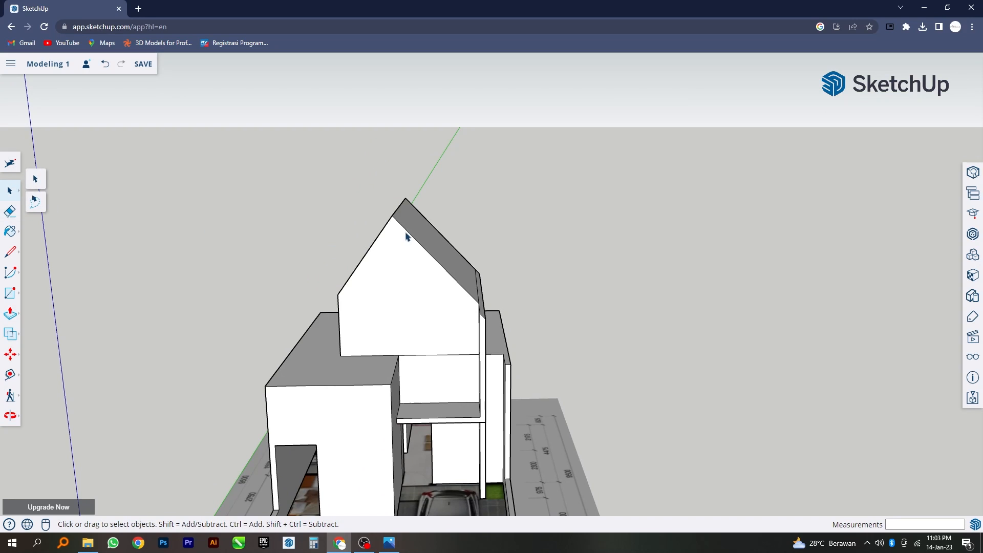
pyautogui.click(406, 233)
pyautogui.moveTo(369, 262); pyautogui.dragTo(450, 294, button='middle')
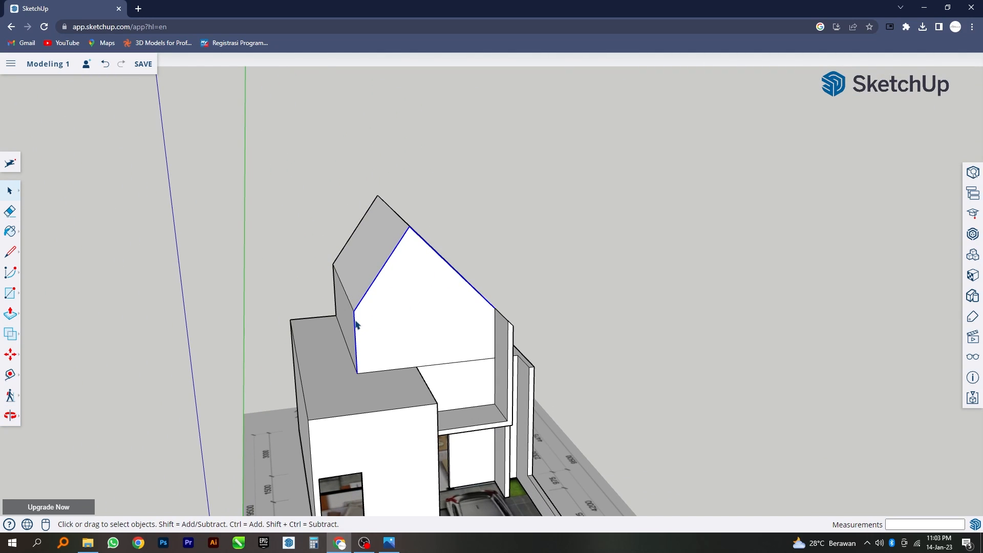
pyautogui.click(11, 316)
pyautogui.click(30, 328)
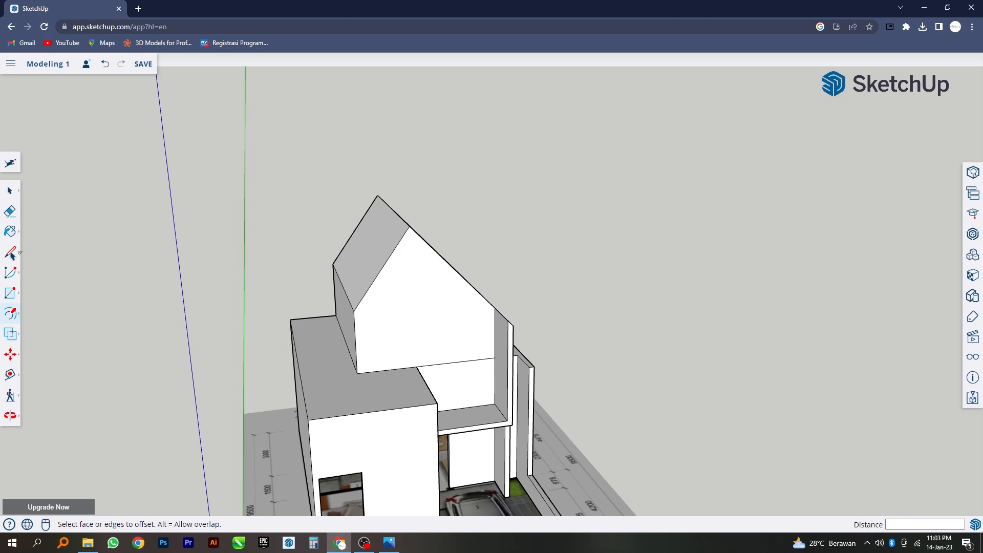
# - Offset the gable's left vertical edge and both sloped edges inward by 15 cm
pyautogui.click(12, 190)
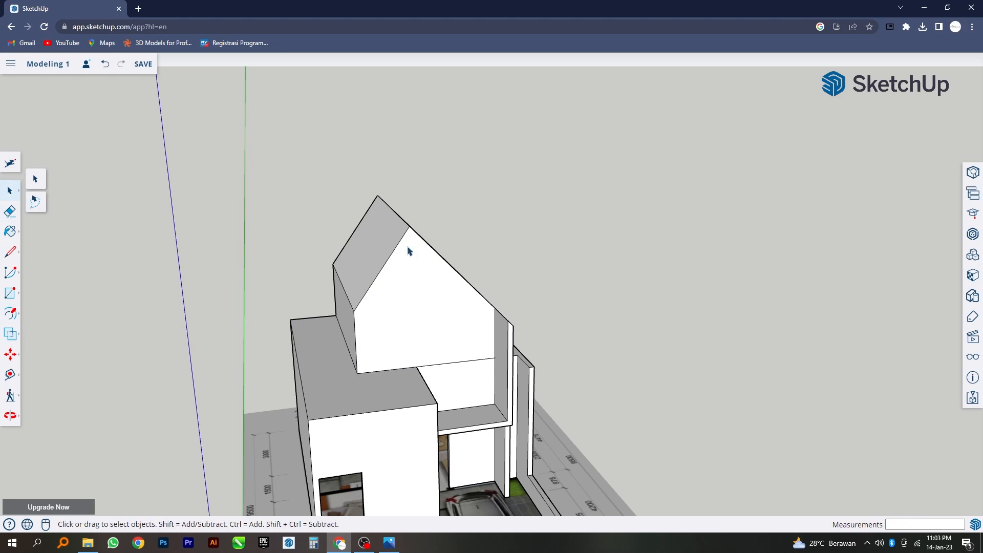
pyautogui.click(458, 269)
pyautogui.moveTo(457, 269); pyautogui.dragTo(346, 323, button='middle')
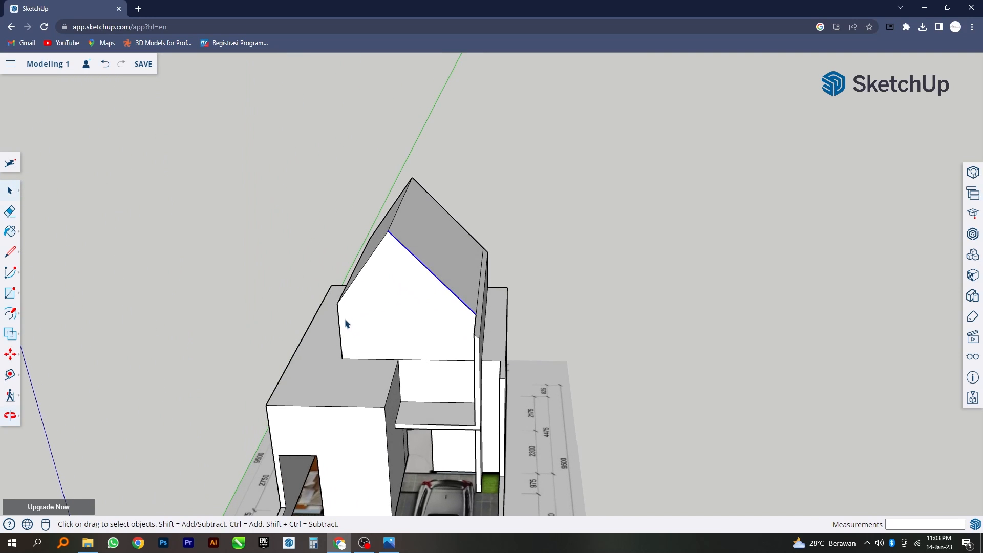
pyautogui.keyDown('shift'); pyautogui.click(349, 290); pyautogui.keyUp('shift')
pyautogui.click(18, 319)
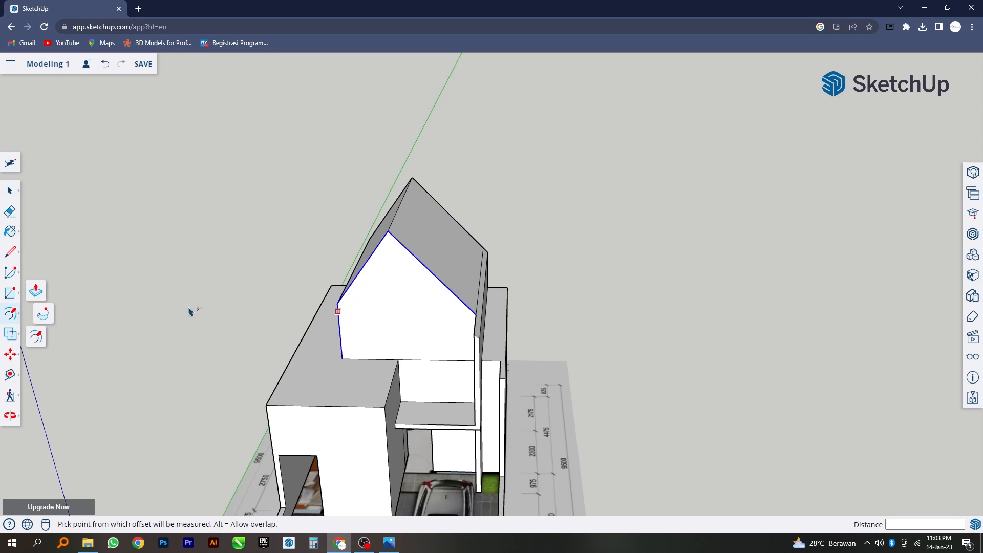
pyautogui.moveTo(410, 256); pyautogui.dragTo(455, 282, button='middle')
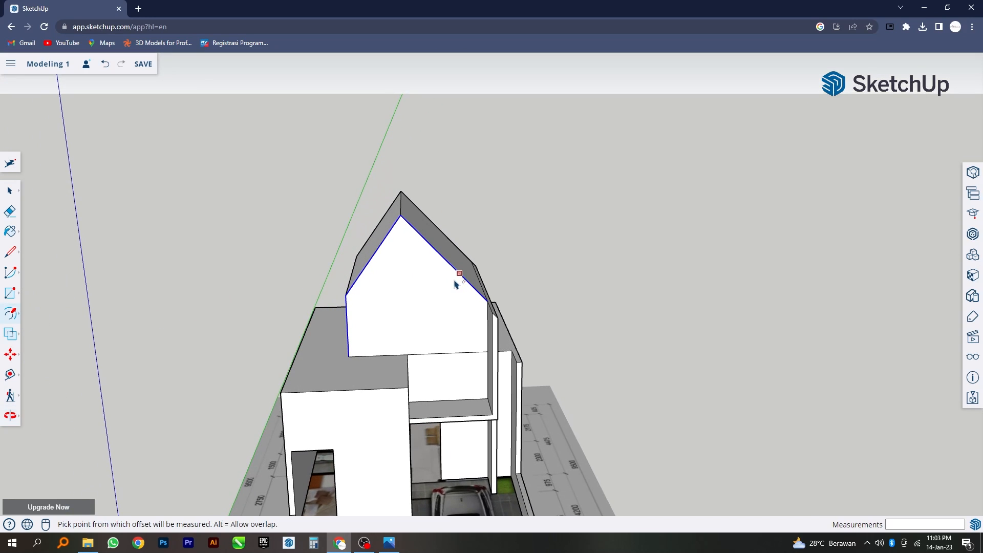
pyautogui.click(458, 277)
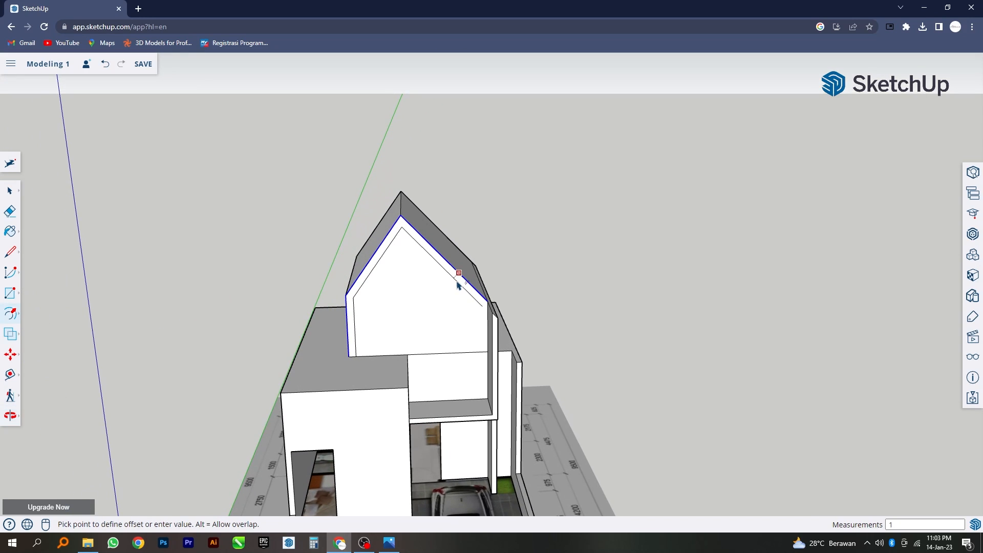
pyautogui.press('Return')
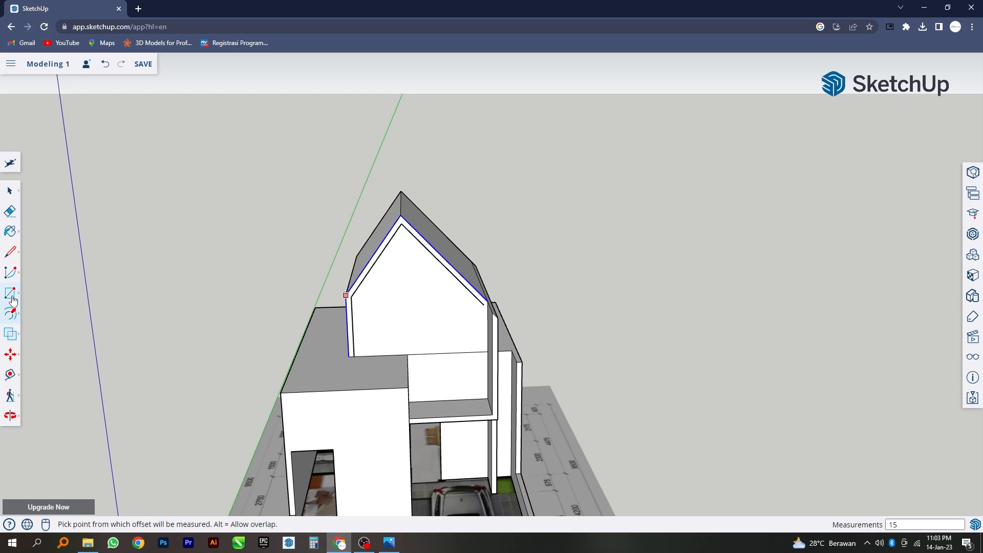
# - Draw a line along the inner right slope of the offset, closing the border strip at the gable's right edge
pyautogui.click(12, 255)
pyautogui.moveTo(159, 267); pyautogui.dragTo(220, 239, button='middle')
pyautogui.scroll(3, 495, 308)
pyautogui.scroll(1, 492, 290)
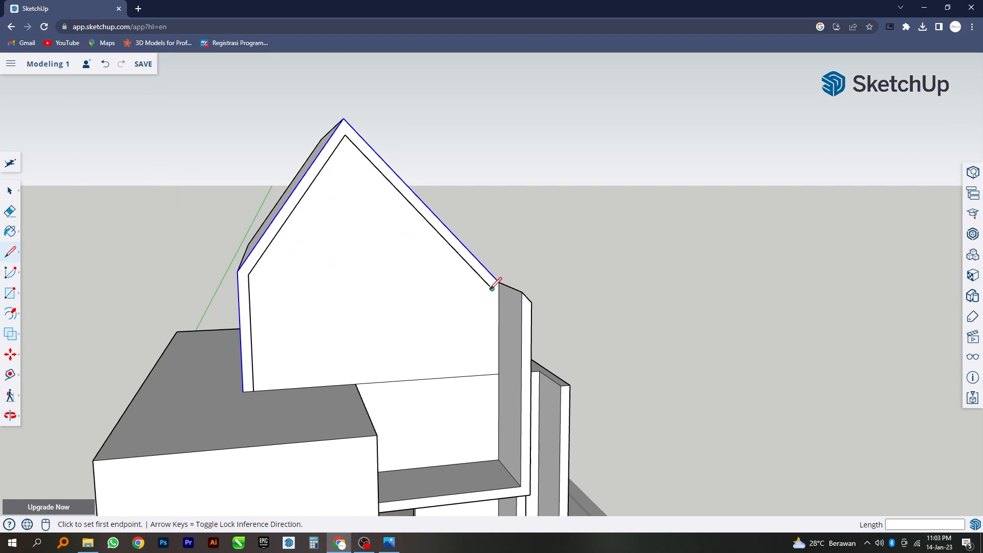
pyautogui.click(345, 135)
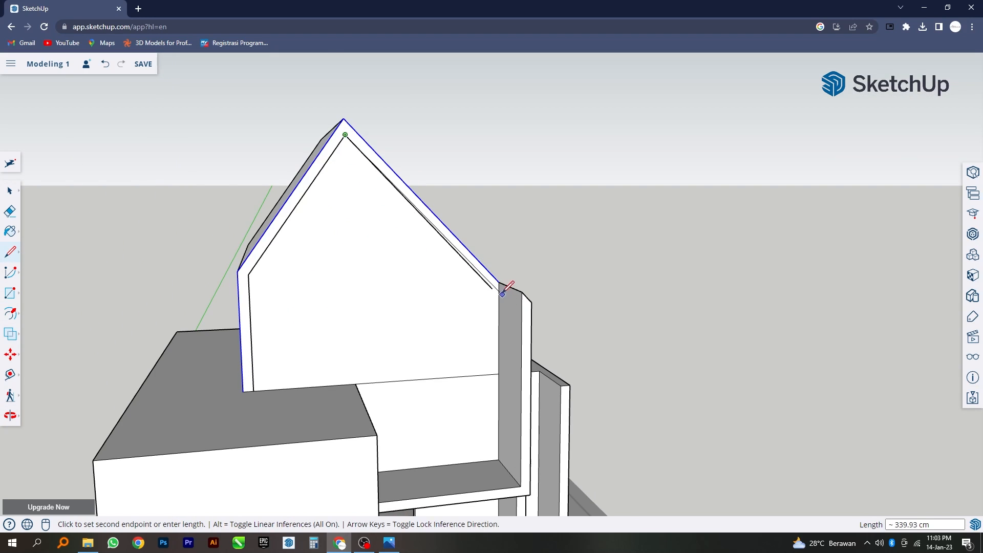
pyautogui.click(493, 288)
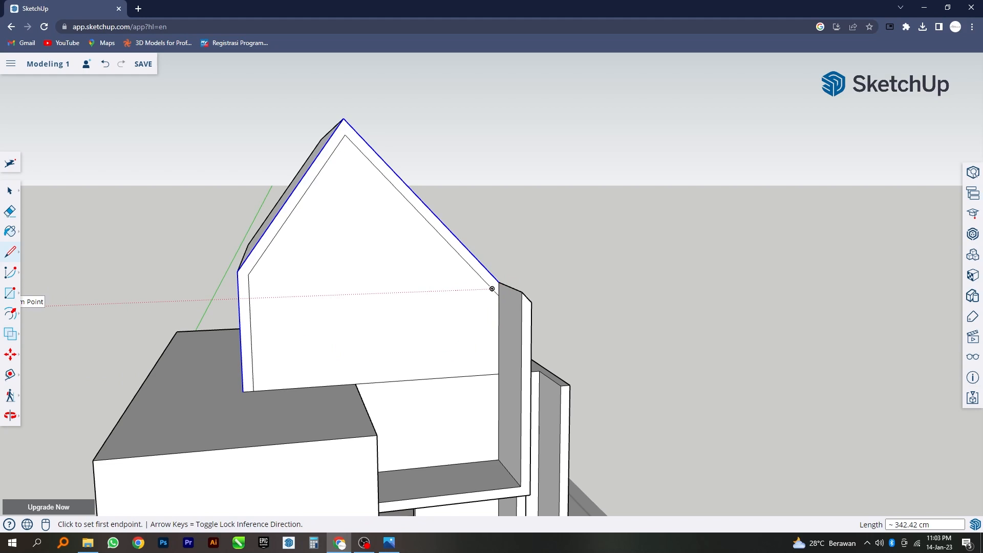
# - Push/Pull the gable's border strip forward by 117.50 cm to form a projecting roof and wall frame
pyautogui.click(13, 315)
pyautogui.click(35, 298)
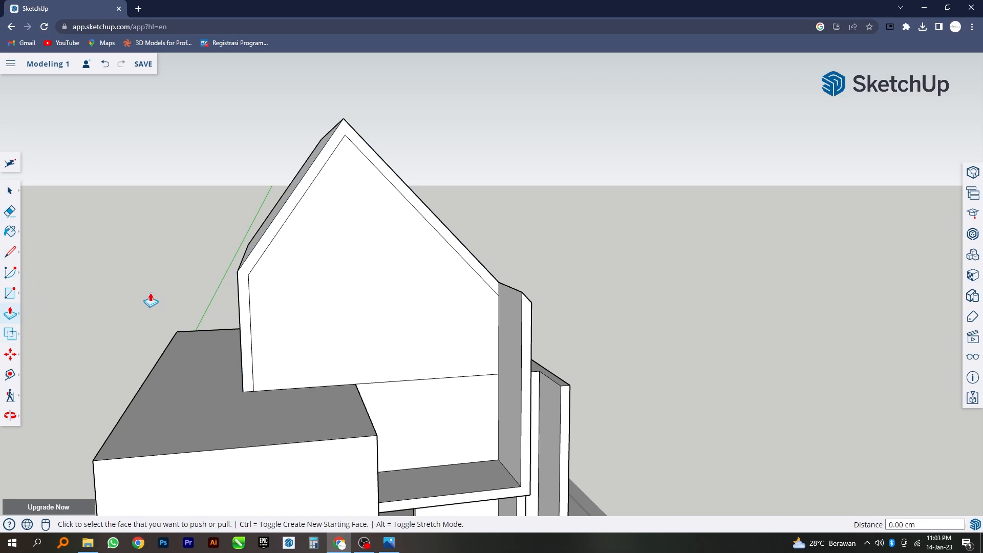
pyautogui.click(495, 289)
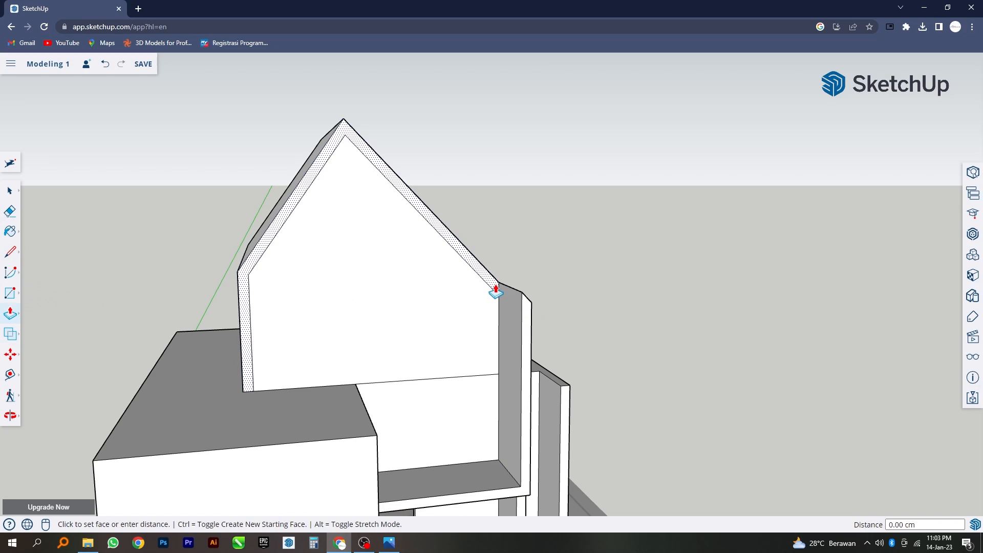
pyautogui.click(523, 340)
pyautogui.scroll(-5, 433, 381)
pyautogui.moveTo(424, 384); pyautogui.dragTo(368, 336, button='middle')
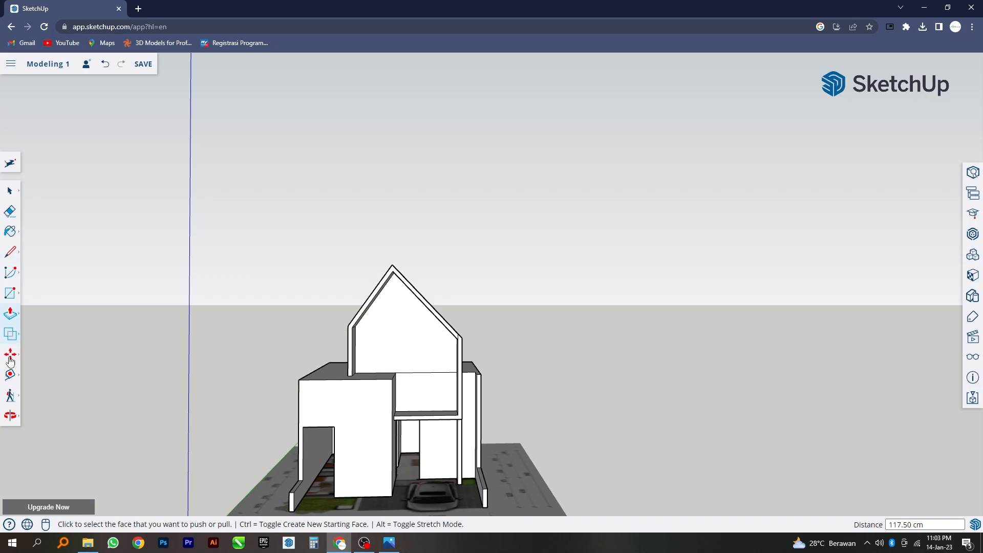
# - Erase the leftover seam edge at the right eave, where the projecting frame meets the side wall
pyautogui.click(14, 216)
pyautogui.scroll(5, 492, 333)
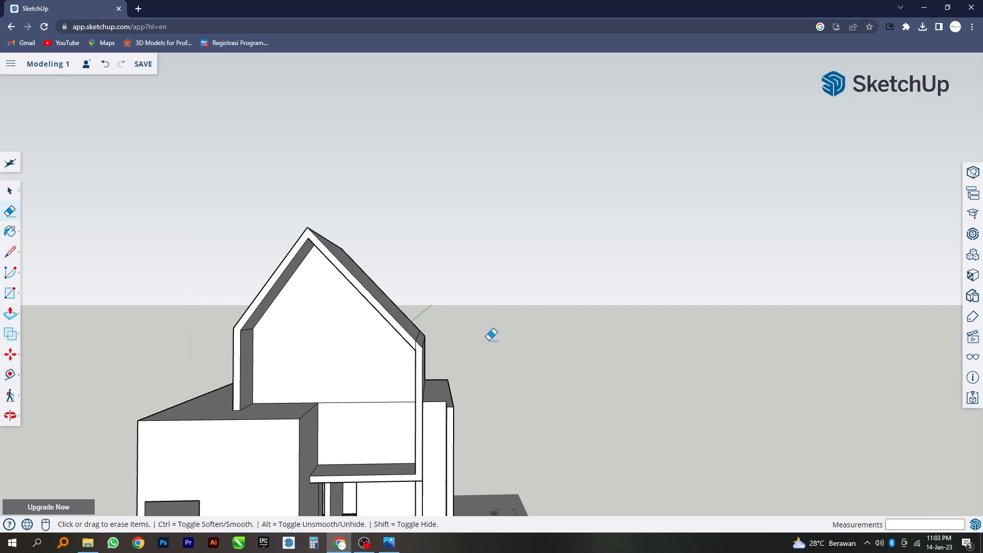
pyautogui.click(416, 334)
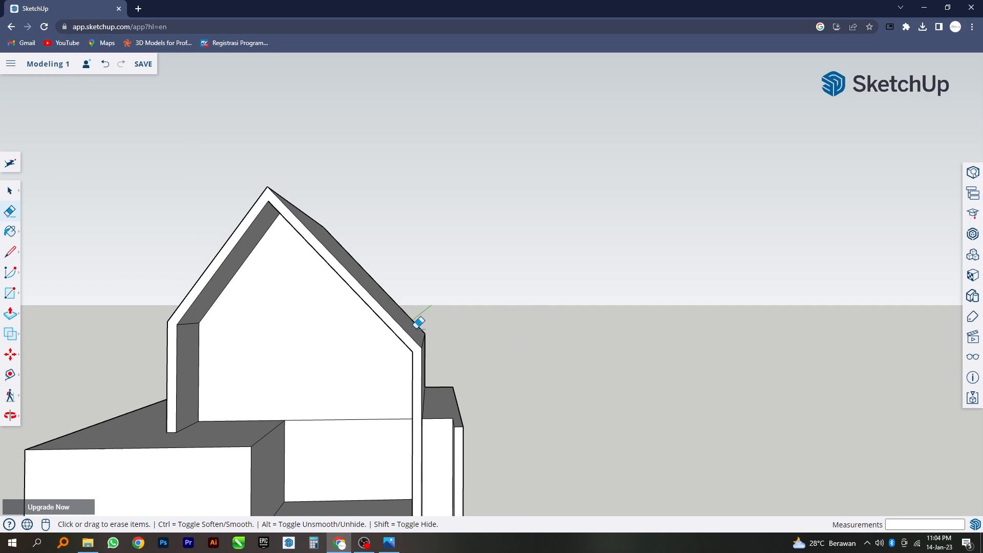
pyautogui.scroll(-4, 414, 330)
pyautogui.moveTo(416, 331)
pyautogui.mouseDown(button='middle')
pyautogui.moveTo(501, 384)
pyautogui.moveTo(500, 364)
pyautogui.mouseUp(button='middle')
pyautogui.scroll(-1, 500, 385)
# - Draw a vertical line on the recessed gable face from the lower block's roof corner up to the inner apex
pyautogui.click(10, 191)
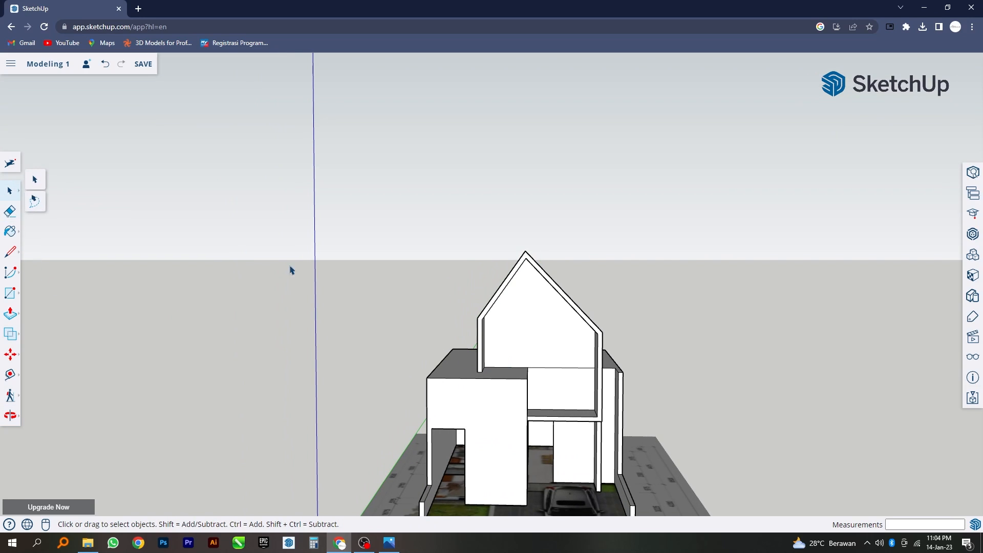
pyautogui.click(495, 320)
pyautogui.moveTo(496, 321); pyautogui.dragTo(509, 341, button='middle')
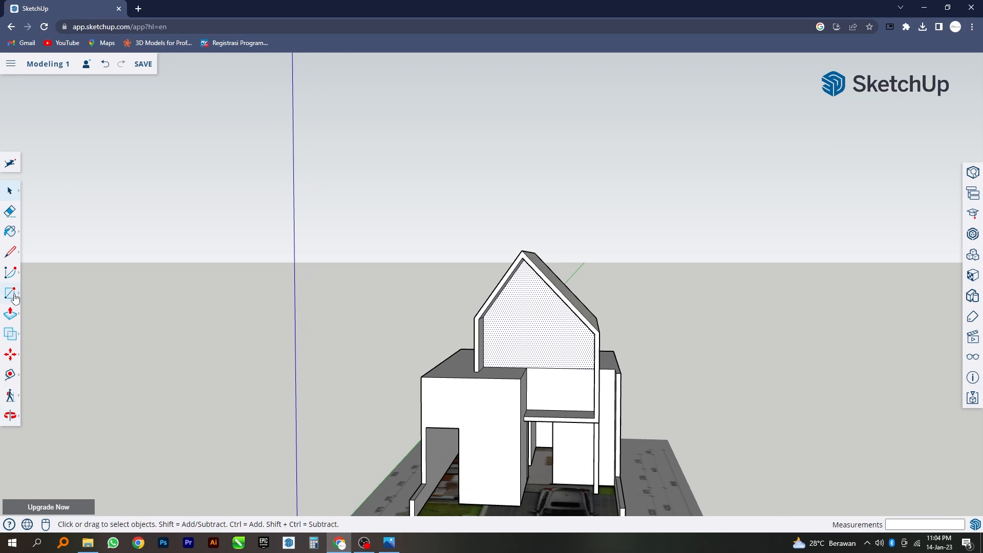
pyautogui.click(10, 252)
pyautogui.scroll(3, 521, 343)
pyautogui.click(529, 381)
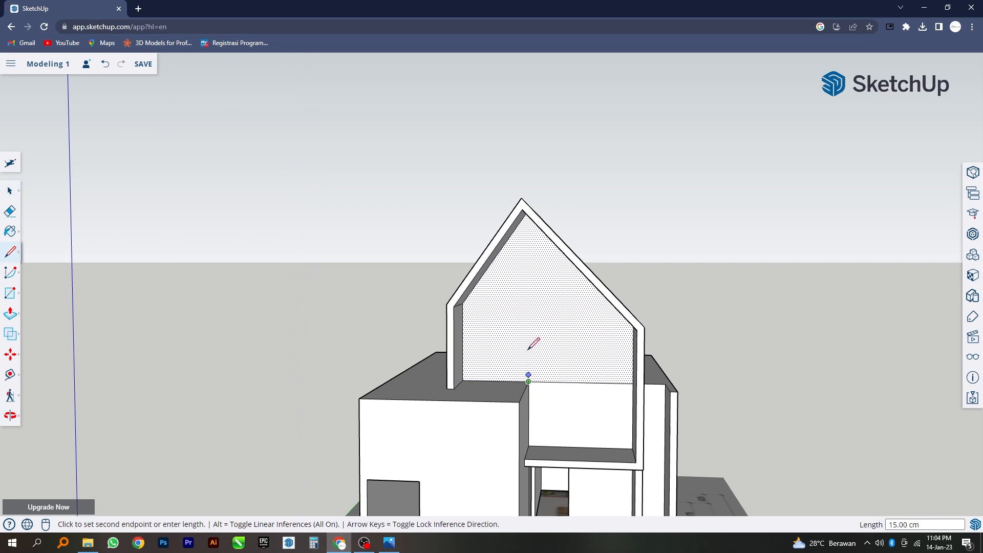
pyautogui.moveTo(536, 296); pyautogui.dragTo(527, 274, button='middle')
pyautogui.click(528, 202)
pyautogui.scroll(-3, 529, 311)
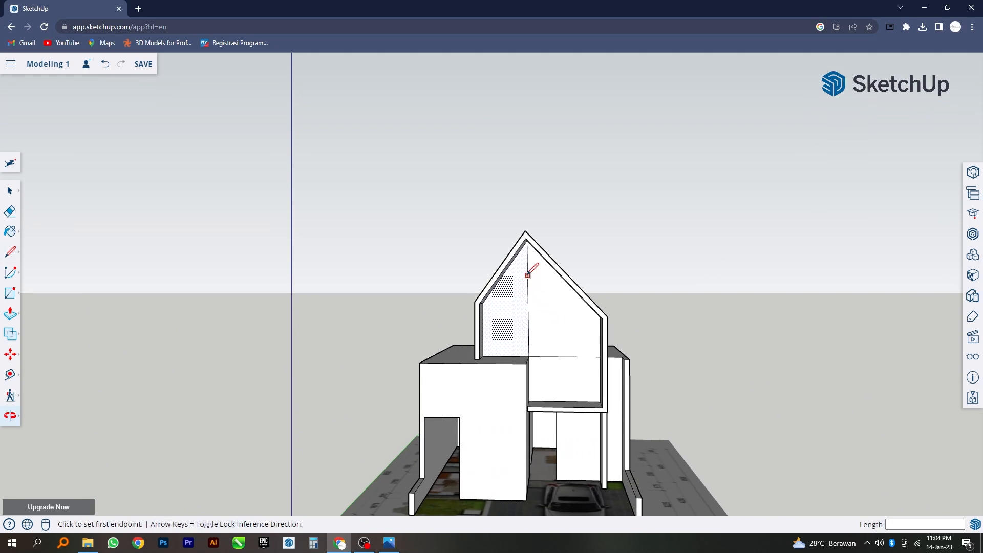
# - Push/Pull the right half of the divided gable face backward to create a recessed upper balcony area
pyautogui.click(10, 193)
pyautogui.click(11, 314)
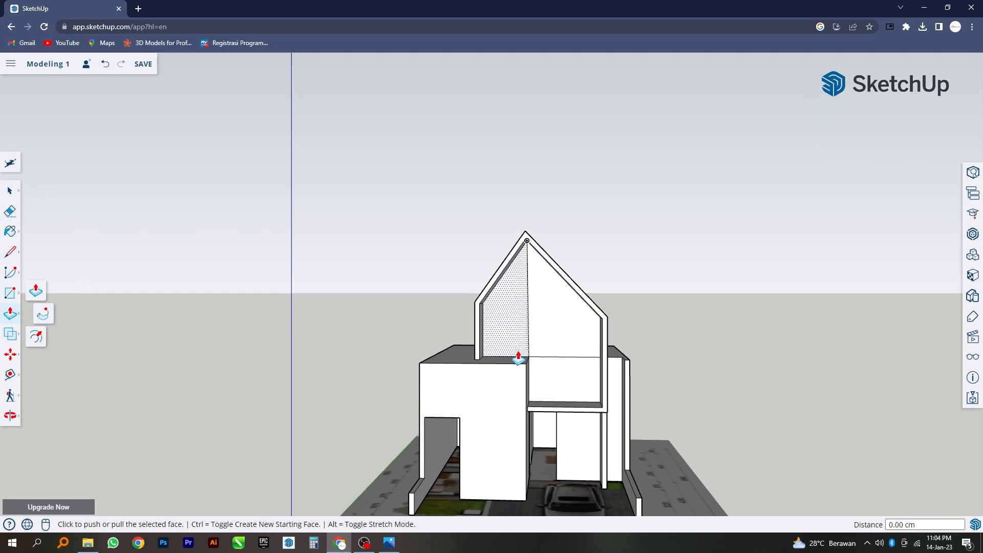
pyautogui.moveTo(569, 329); pyautogui.dragTo(558, 348, button='middle')
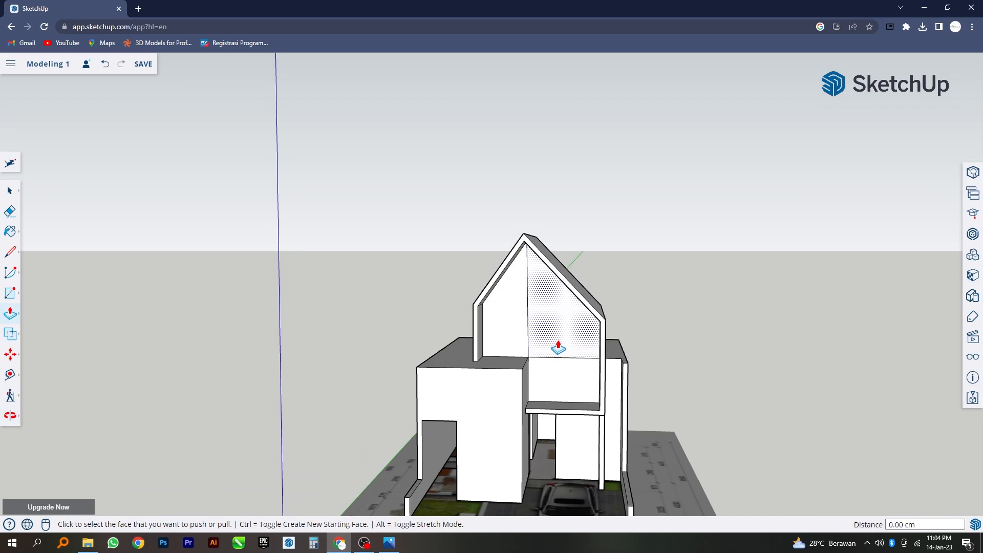
pyautogui.click(558, 348)
pyautogui.moveTo(564, 333); pyautogui.dragTo(771, 360, button='middle')
pyautogui.click(562, 329)
# - Erase the seam edge inside the recess, along the sloped ceiling near the right wall
pyautogui.press('e')
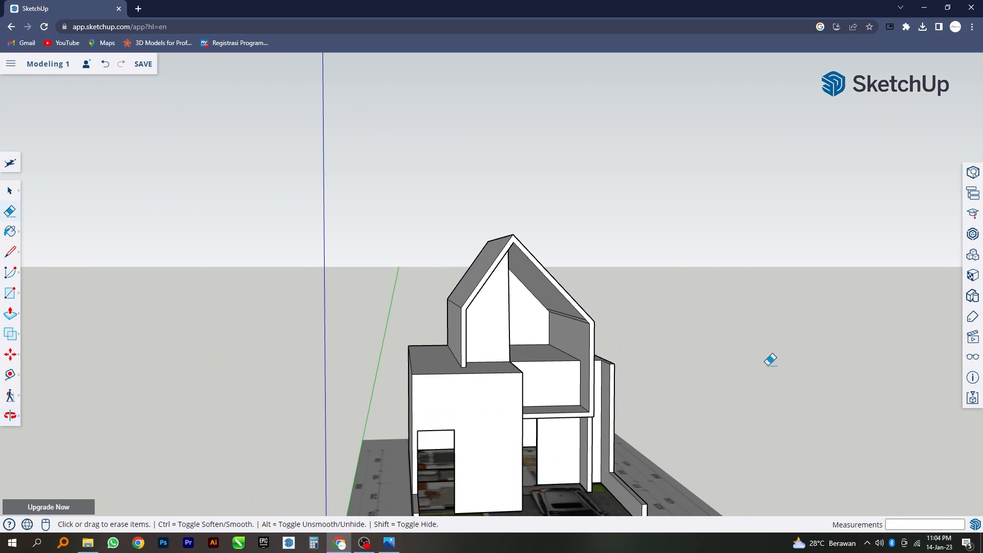
pyautogui.scroll(3, 566, 319)
pyautogui.scroll(3, 566, 319)
pyautogui.click(573, 291)
pyautogui.scroll(-2, 540, 357)
pyautogui.moveTo(539, 357)
pyautogui.mouseDown(button='middle')
pyautogui.moveTo(446, 334)
pyautogui.moveTo(490, 328)
pyautogui.moveTo(495, 358)
pyautogui.mouseUp(button='middle')
pyautogui.scroll(-4, 496, 356)
pyautogui.click(11, 191)
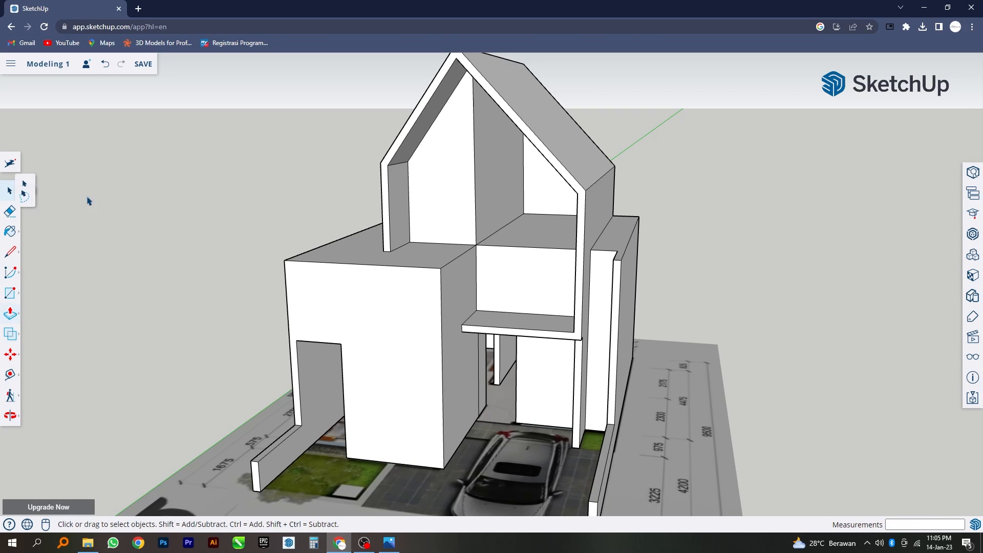
pyautogui.click(300, 263)
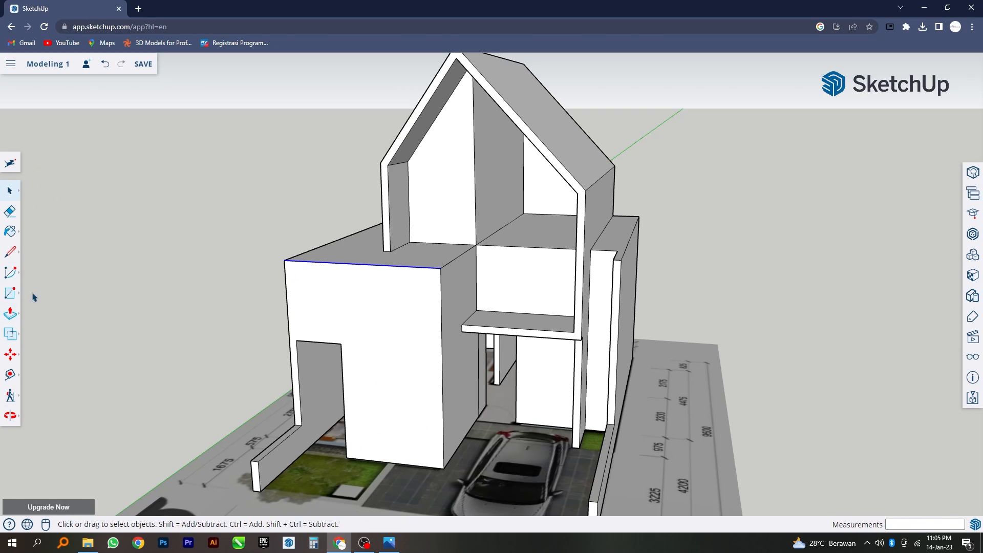
pyautogui.click(10, 318)
pyautogui.click(38, 334)
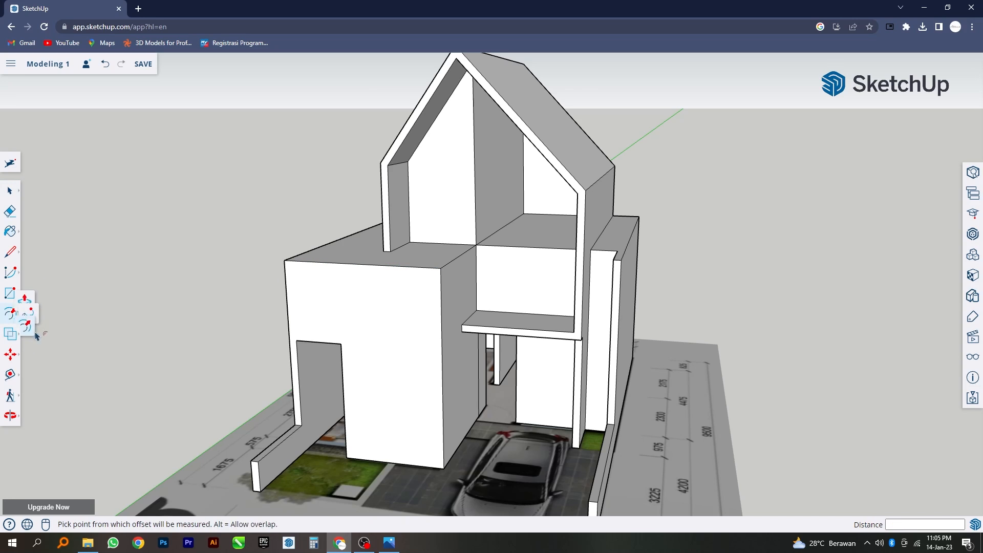
# - Offset the left, top and right edges of the front block's face inward by 15 cm
pyautogui.click(10, 191)
pyautogui.click(287, 307)
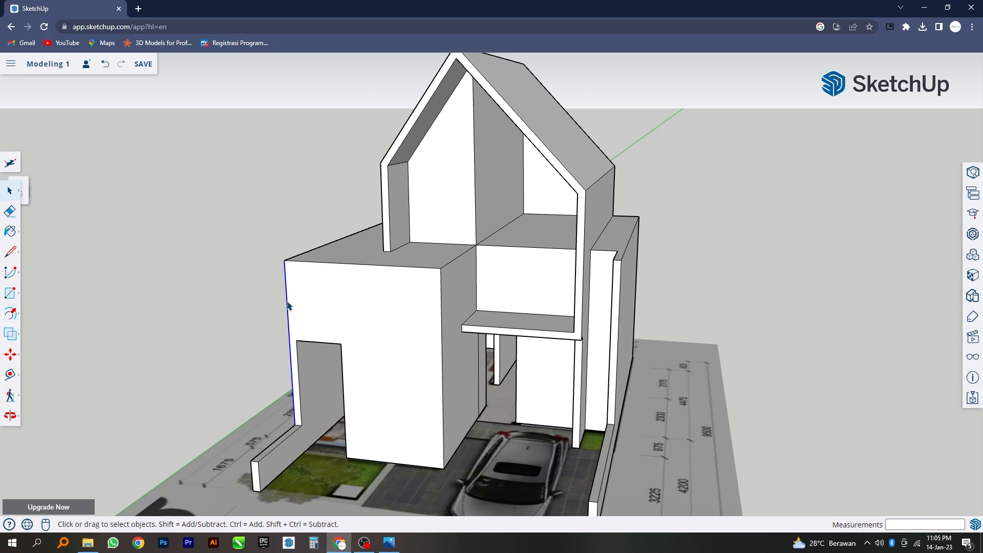
pyautogui.keyDown('shift'); pyautogui.click(316, 263); pyautogui.keyUp('shift')
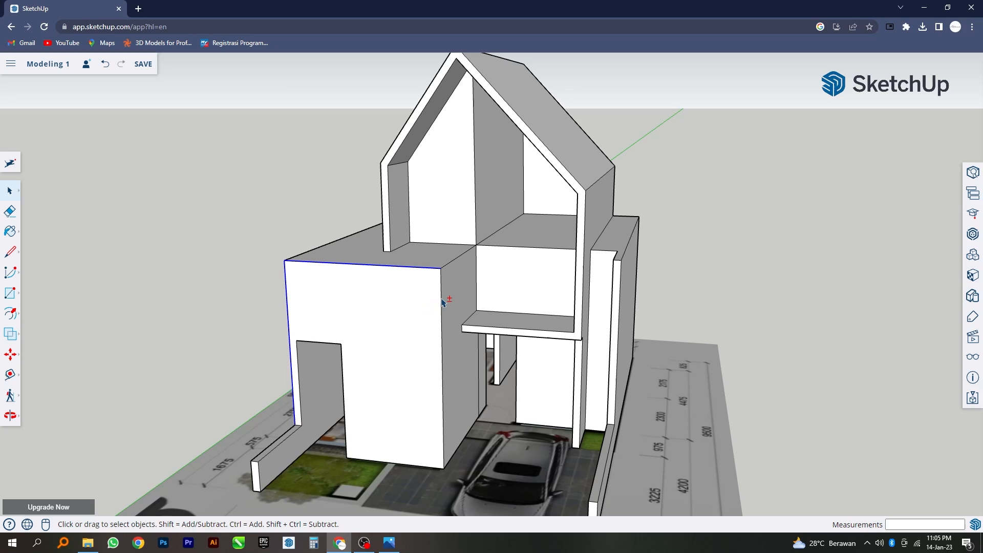
pyautogui.keyDown('shift'); pyautogui.click(443, 303); pyautogui.keyUp('shift')
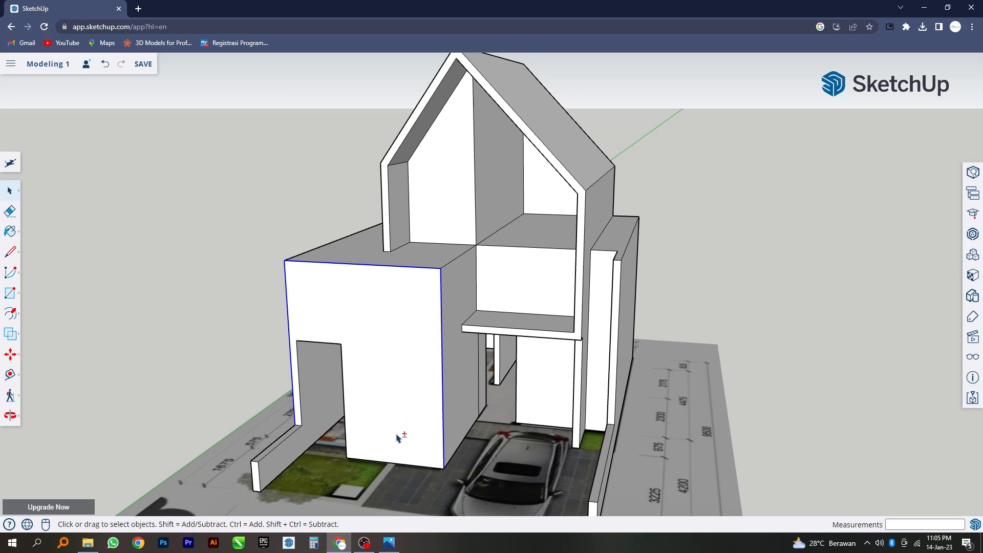
pyautogui.click(10, 314)
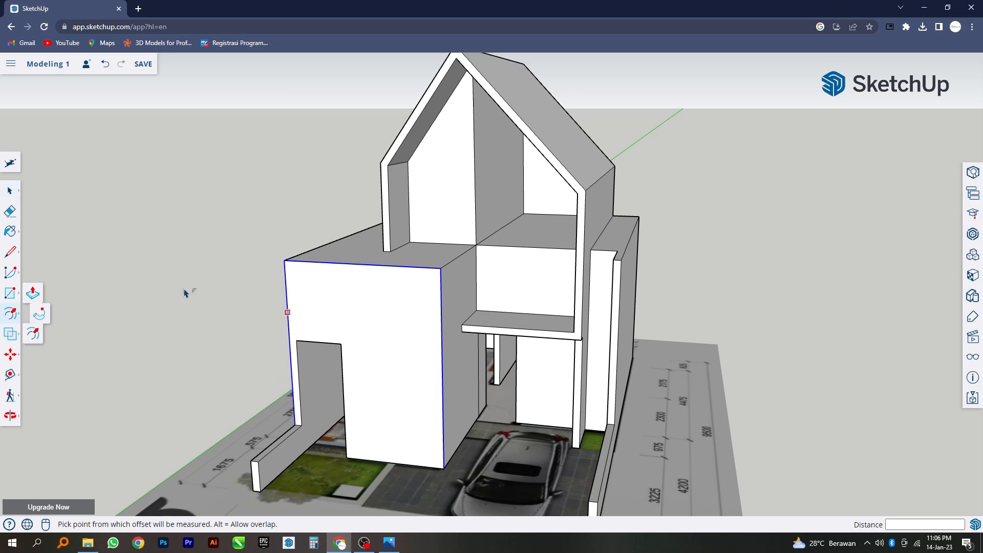
pyautogui.click(375, 265)
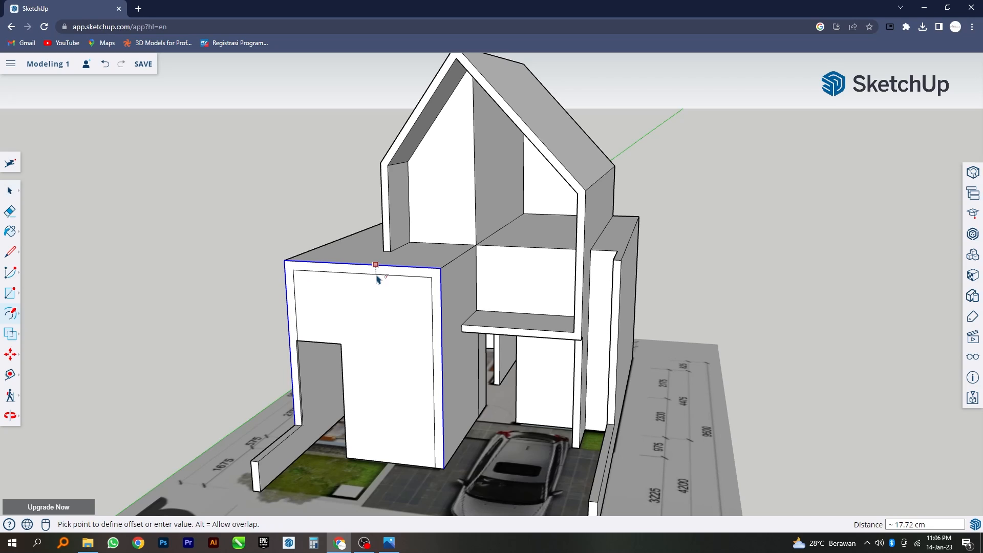
pyautogui.press('Return')
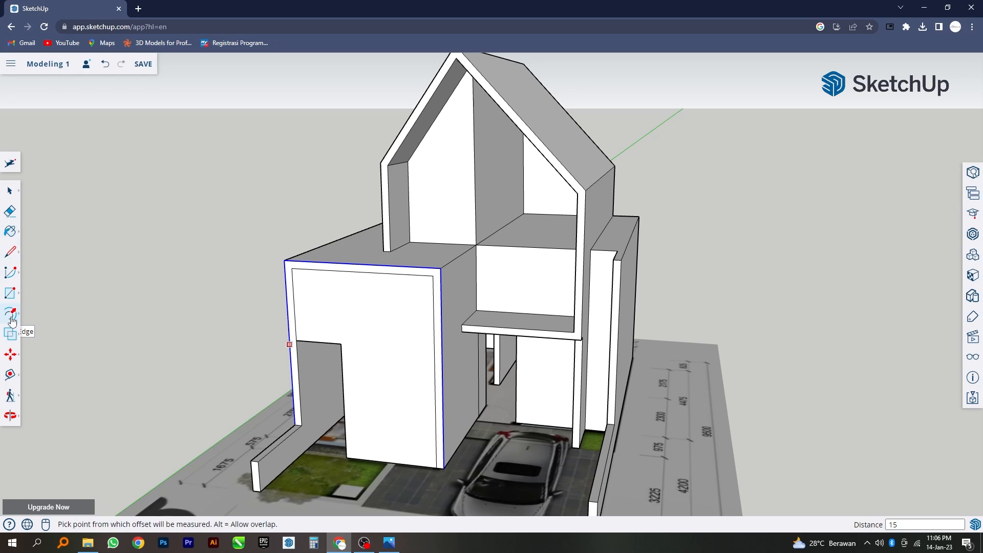
# - Push/Pull the narrow border frame on the front block forward by 40 cm
pyautogui.click(36, 303)
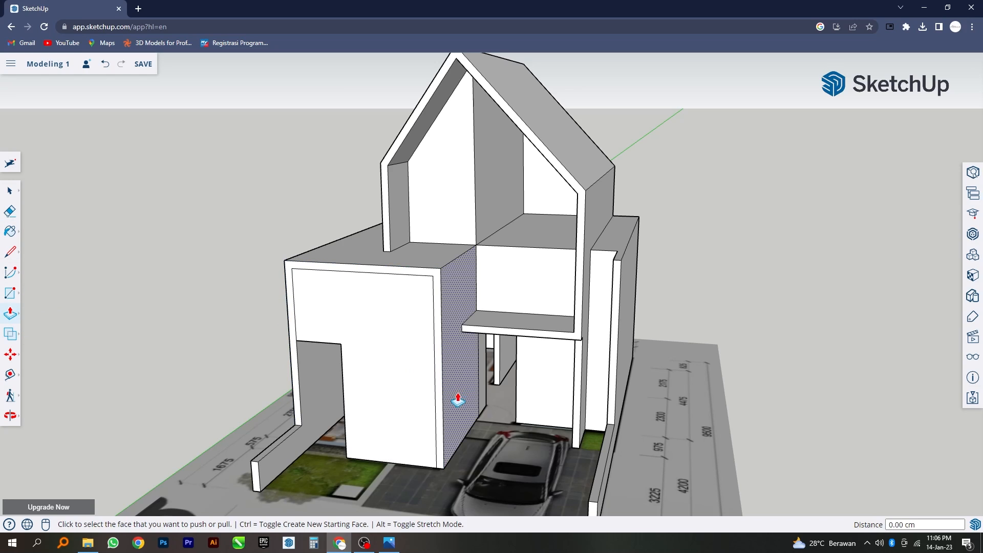
pyautogui.click(441, 435)
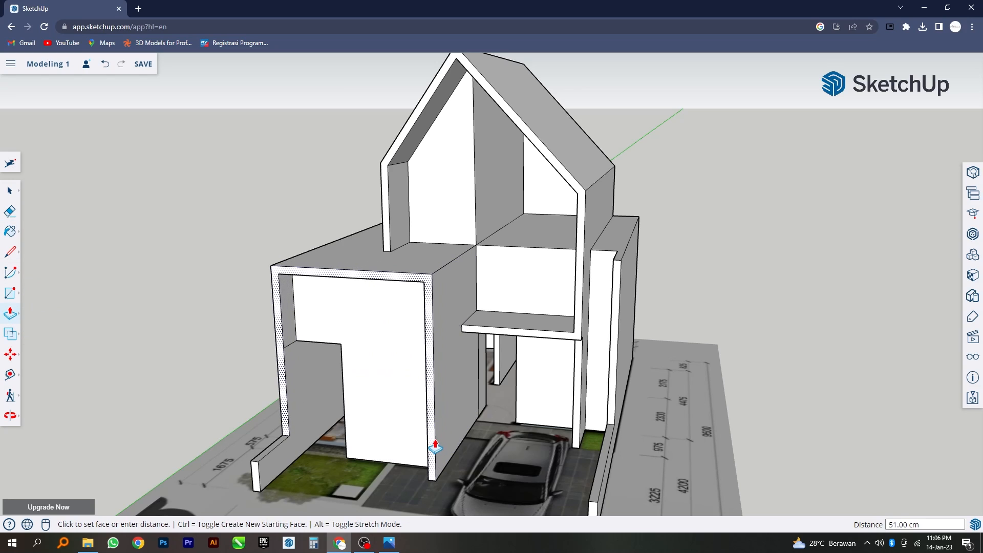
pyautogui.write('40')
pyautogui.press('Return')
# - Draw a 145 cm vertical line on the block's recessed face, from the opening's upper inner corner up to the frame's underside
pyautogui.moveTo(436, 446); pyautogui.dragTo(415, 246, button='middle')
pyautogui.click(11, 252)
pyautogui.scroll(2, 379, 346)
pyautogui.click(397, 369)
pyautogui.click(410, 245)
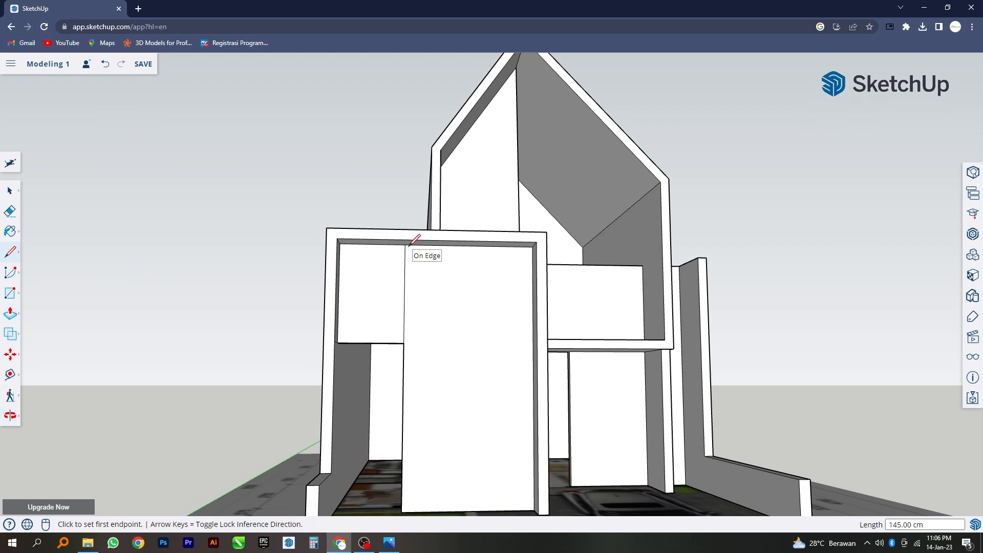
# - Push/Pull the tall right panel of the block's recessed face outward by 5 cm
pyautogui.click(10, 314)
pyautogui.moveTo(491, 435); pyautogui.dragTo(404, 430, button='middle')
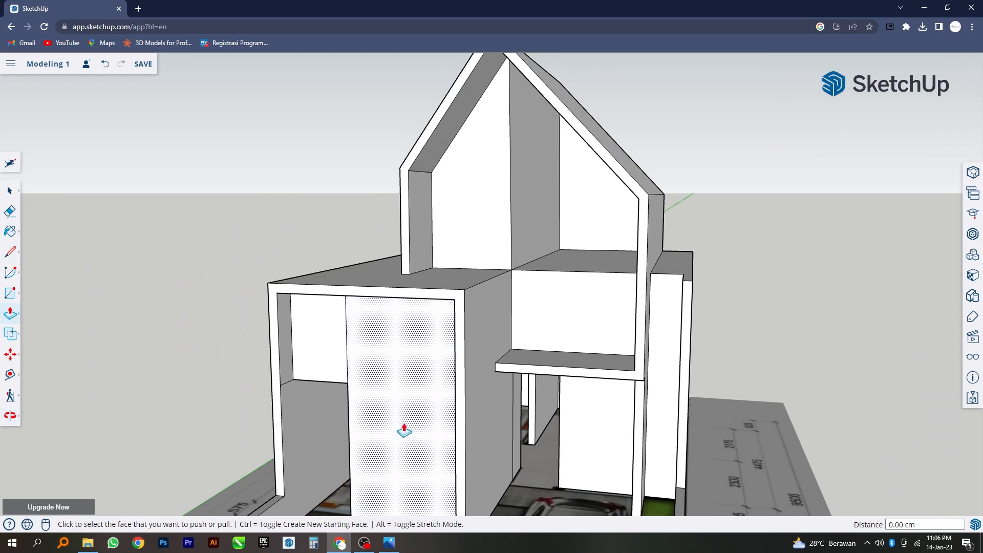
pyautogui.scroll(2, 391, 365)
pyautogui.moveTo(391, 365); pyautogui.dragTo(377, 436, button='middle')
pyautogui.click(376, 438)
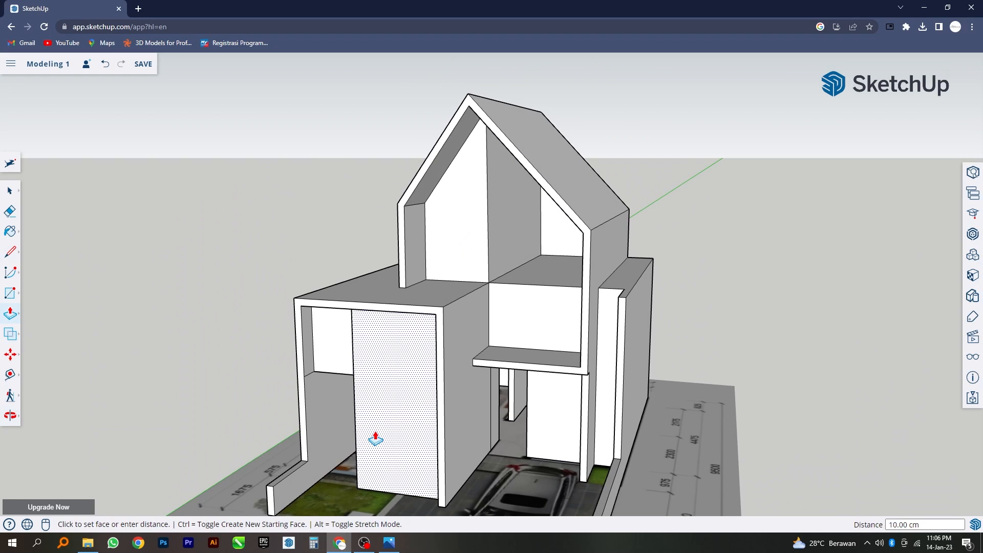
pyautogui.write('5')
pyautogui.press('Return')
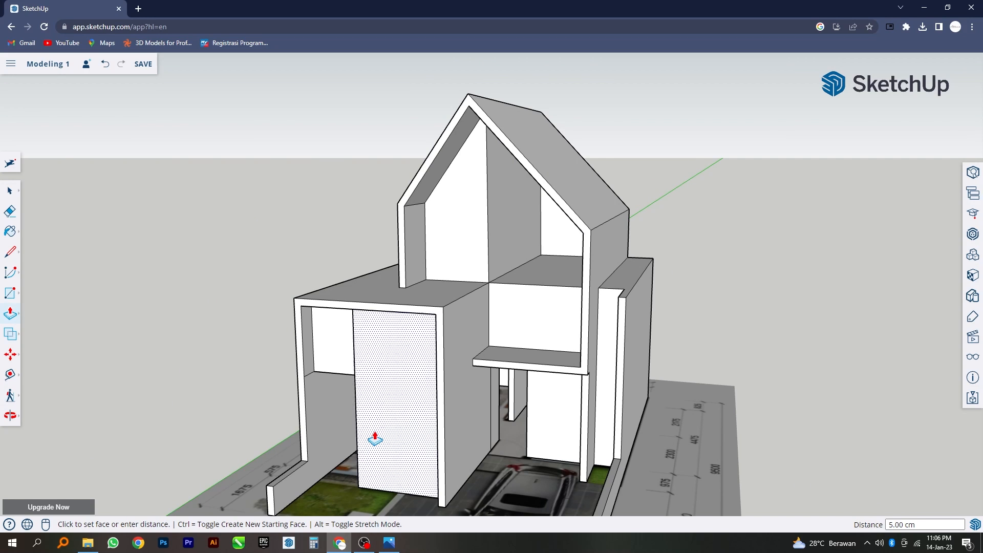
# - Copy the left vertical edge of the wall panel beneath the balcony slab 15 cm to the right along its base
pyautogui.scroll(-5, 369, 439)
pyautogui.moveTo(370, 439); pyautogui.dragTo(413, 347, button='middle')
pyautogui.click(10, 191)
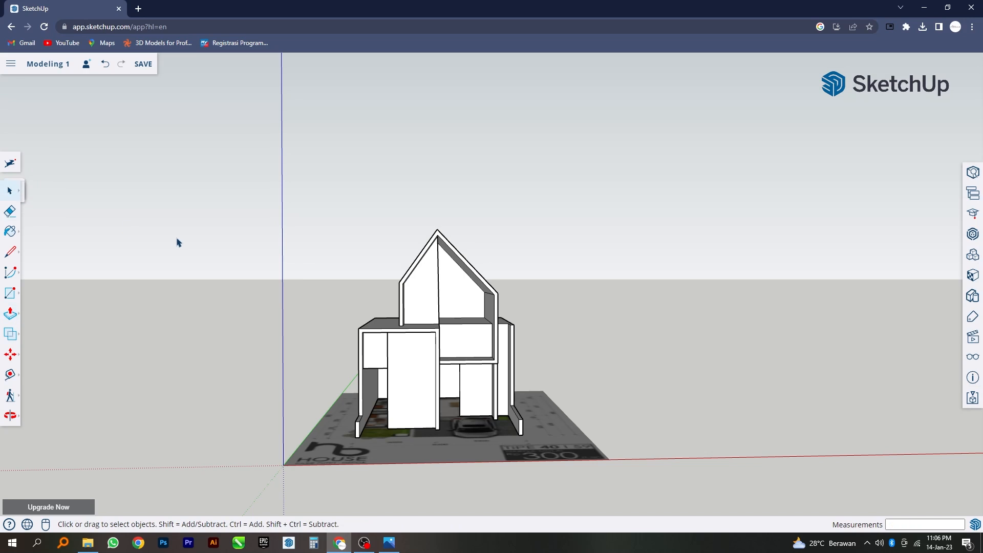
pyautogui.scroll(3, 490, 384)
pyautogui.scroll(-2, 486, 349)
pyautogui.moveTo(475, 421); pyautogui.dragTo(411, 442, button='middle')
pyautogui.scroll(4, 480, 415)
pyautogui.click(479, 416)
pyautogui.scroll(2, 443, 407)
pyautogui.click(425, 404)
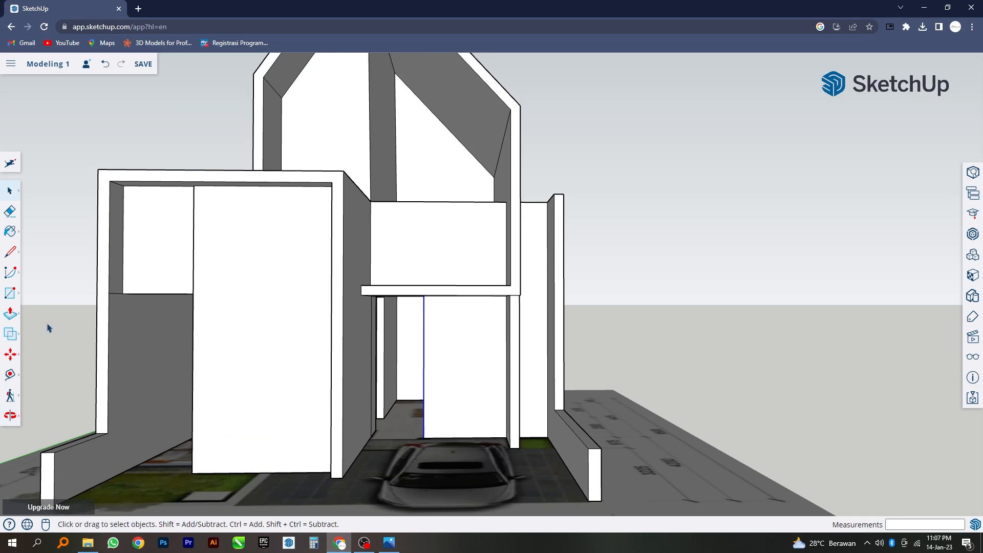
pyautogui.click(11, 354)
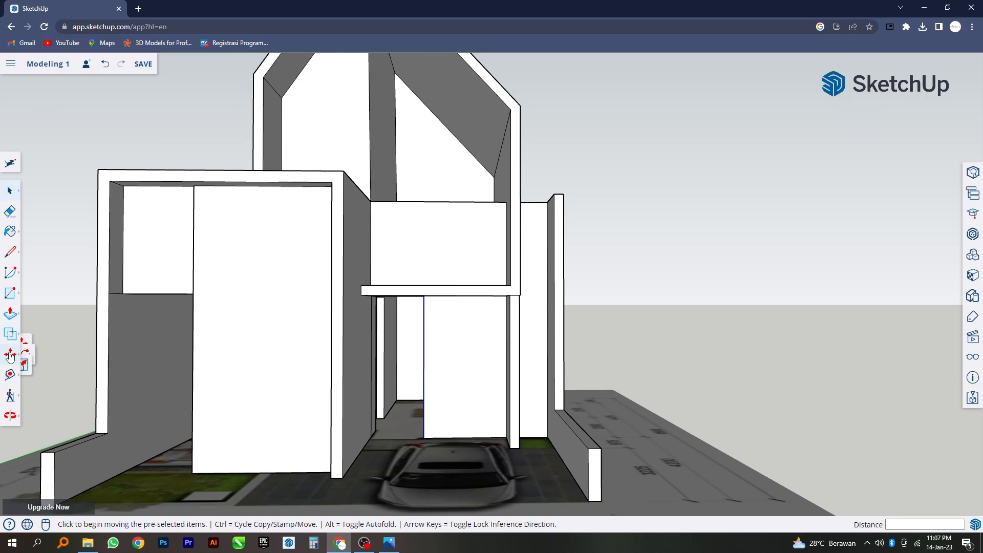
pyautogui.press('ctrl')
pyautogui.click(424, 438)
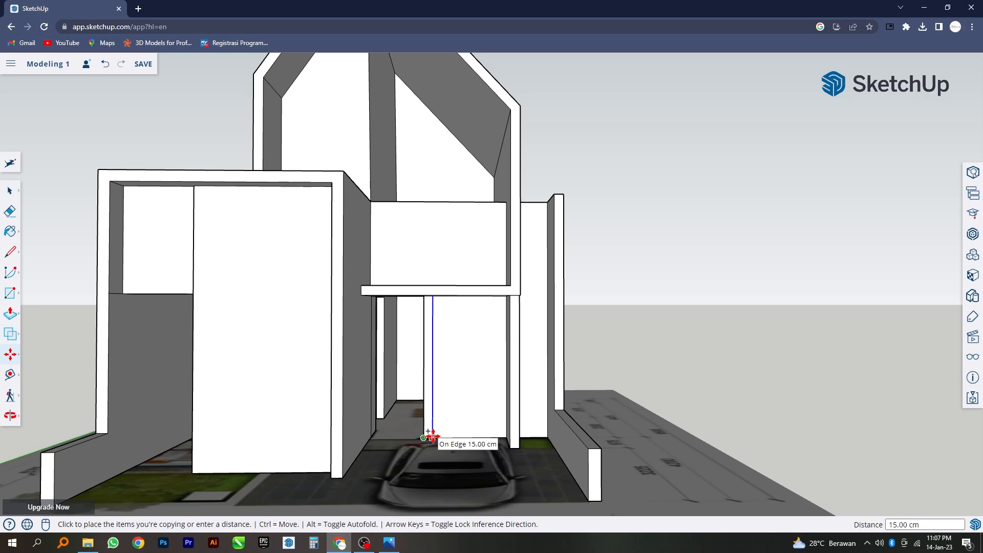
pyautogui.click(433, 437)
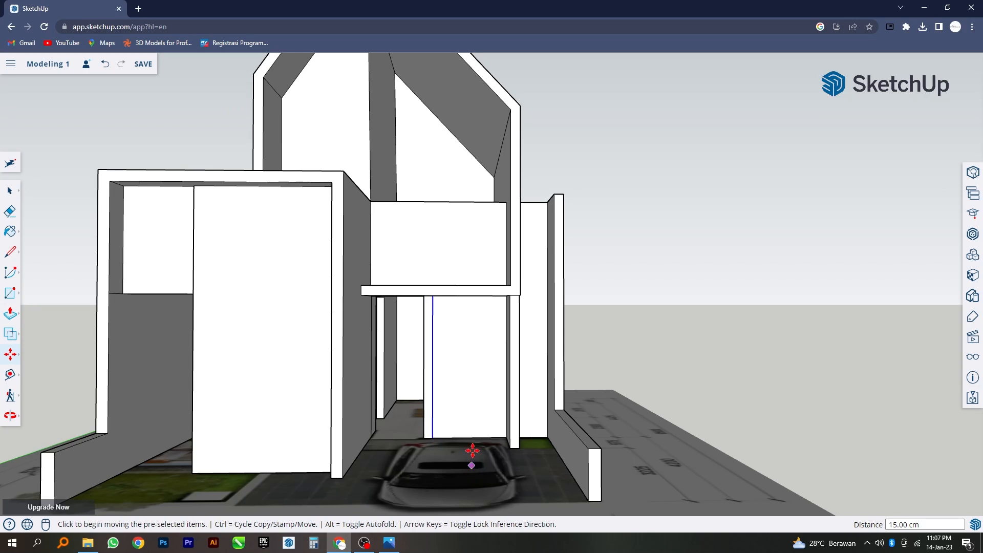
# - Push/Pull the wall face right of the copied edge through its thickness, leaving a narrow post beside the opening
pyautogui.press('p')
pyautogui.scroll(-5, 452, 430)
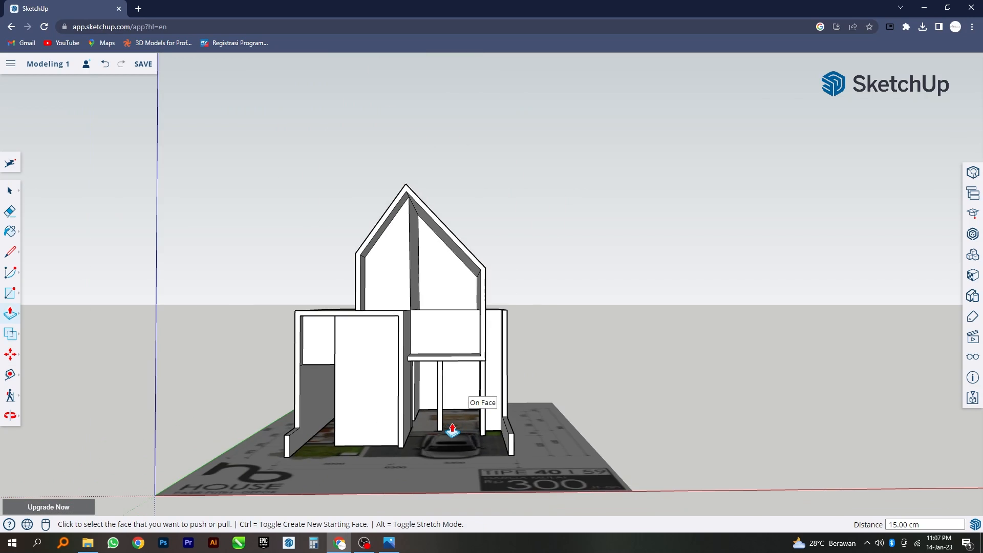
pyautogui.moveTo(452, 432)
pyautogui.mouseDown(button='middle')
pyautogui.moveTo(369, 424)
pyautogui.moveTo(445, 410)
pyautogui.moveTo(465, 439)
pyautogui.mouseUp(button='middle')
# - Select all connected geometry of the house and make it a group
pyautogui.press('space')
pyautogui.scroll(3, 458, 354)
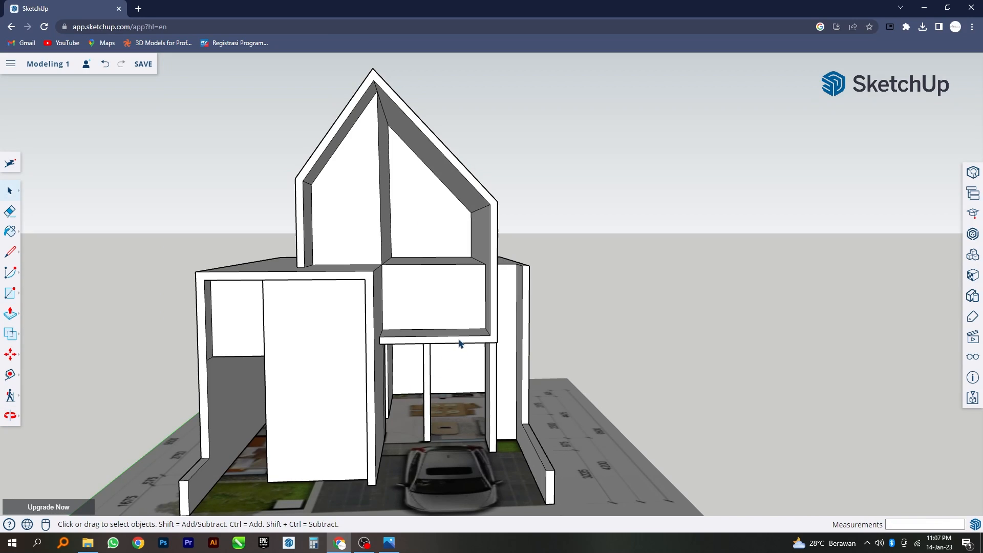
pyautogui.tripleClick(460, 344)
pyautogui.scroll(-5, 457, 363)
pyautogui.moveTo(455, 366); pyautogui.dragTo(442, 338, button='middle')
pyautogui.scroll(2, 439, 406)
pyautogui.rightClick(442, 338)
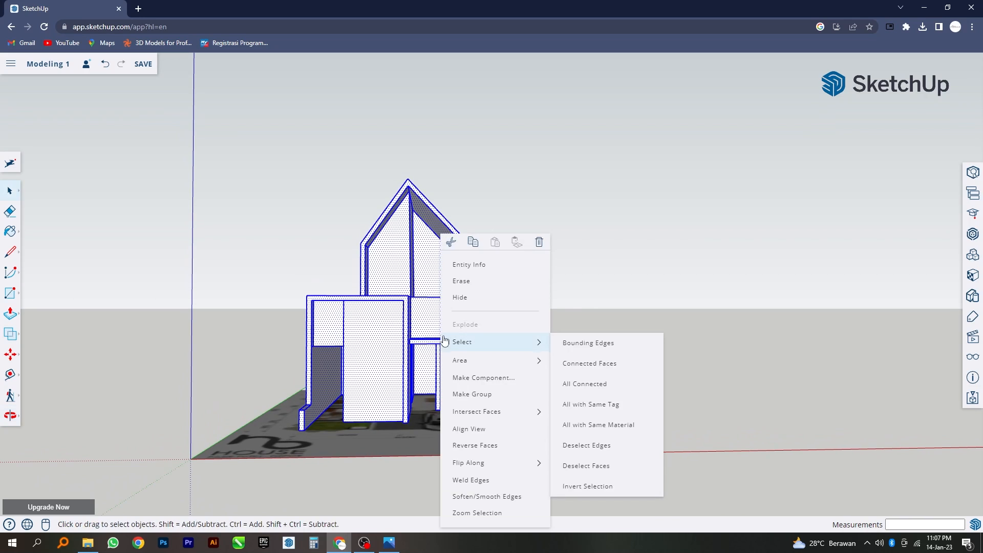
pyautogui.click(481, 392)
pyautogui.click(606, 357)
pyautogui.moveTo(453, 408); pyautogui.dragTo(465, 376, button='middle')
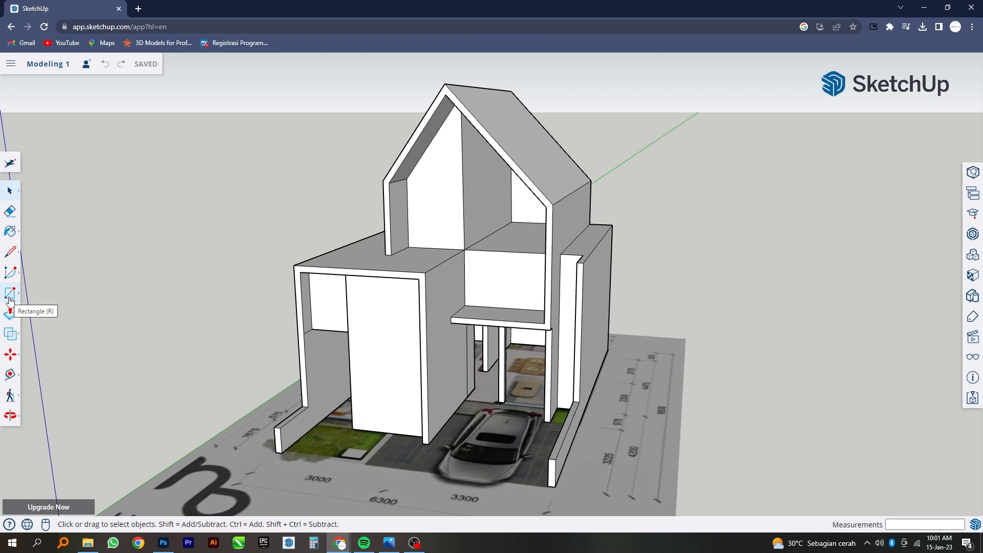
# - Draw a rectangle on the ground under the balcony, from the right wall's front corner to the narrow post's outer base corner
pyautogui.click(10, 301)
pyautogui.moveTo(653, 369); pyautogui.dragTo(735, 398, button='middle')
pyautogui.scroll(2, 619, 423)
pyautogui.rightClick(618, 423)
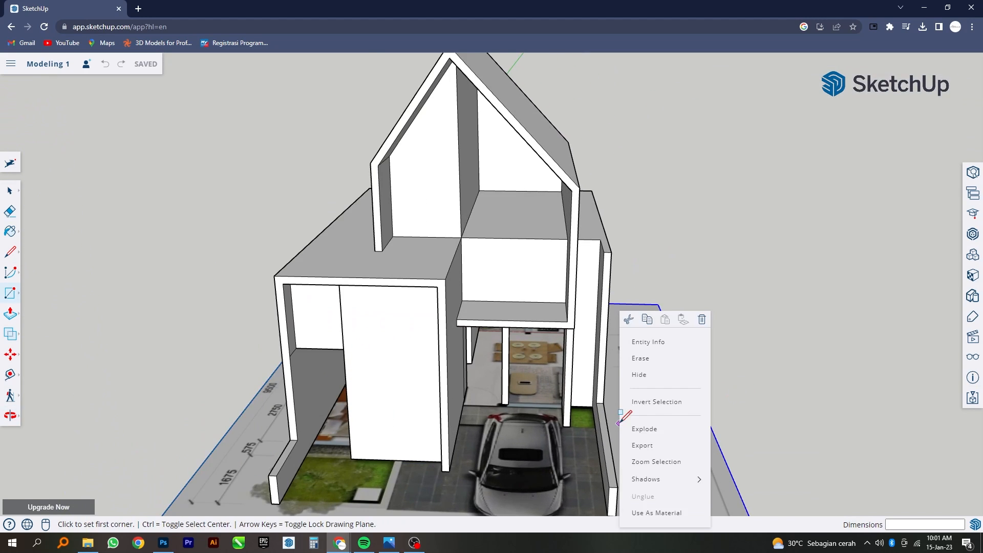
pyautogui.scroll(6, 576, 429)
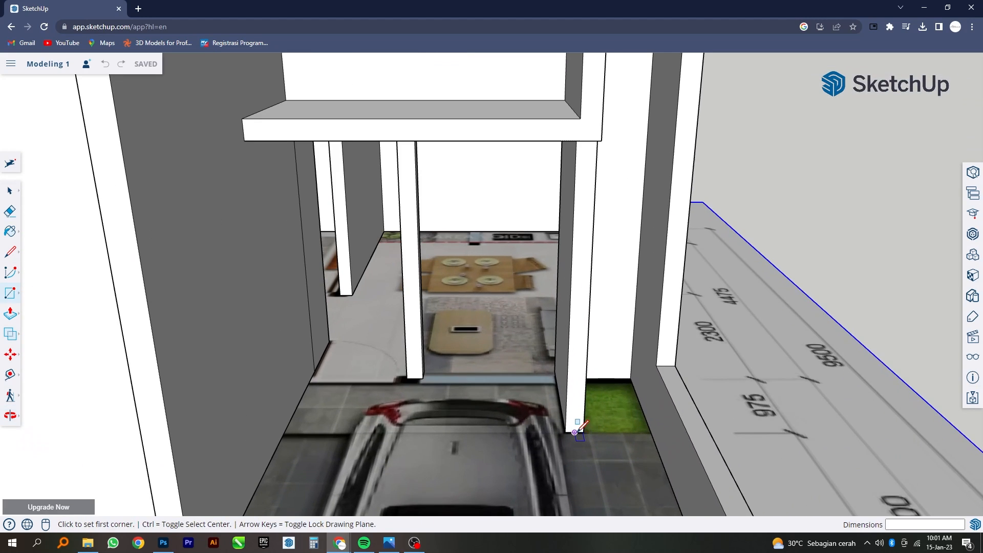
pyautogui.click(566, 432)
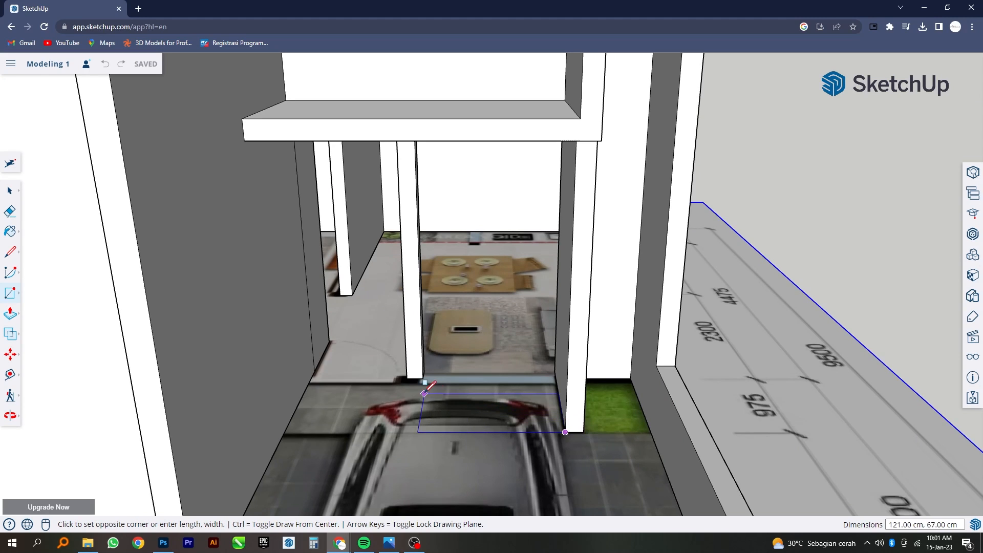
pyautogui.click(407, 378)
pyautogui.moveTo(407, 378); pyautogui.dragTo(489, 387, button='middle')
# - Push/Pull the ground rectangle up 15 cm to form a raised floor slab
pyautogui.click(15, 319)
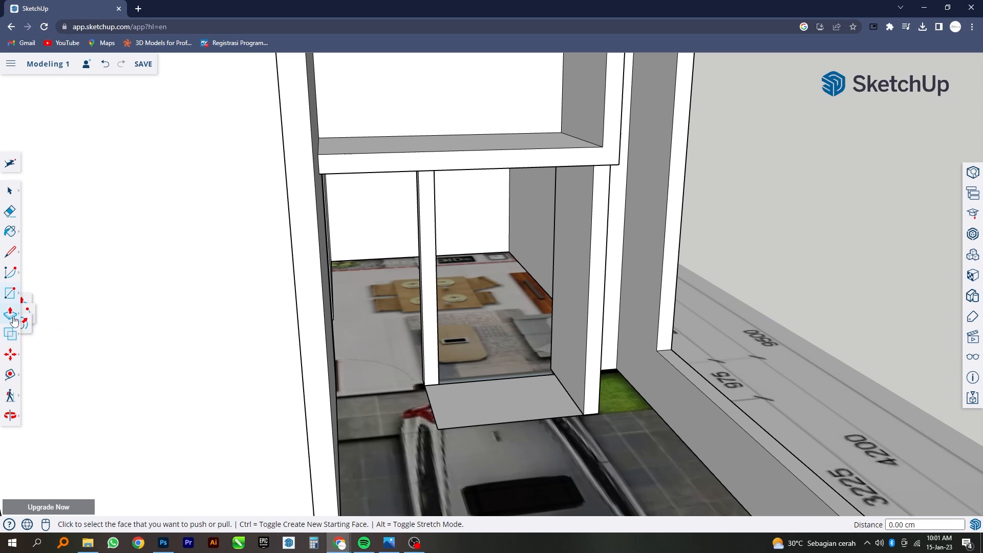
pyautogui.click(486, 396)
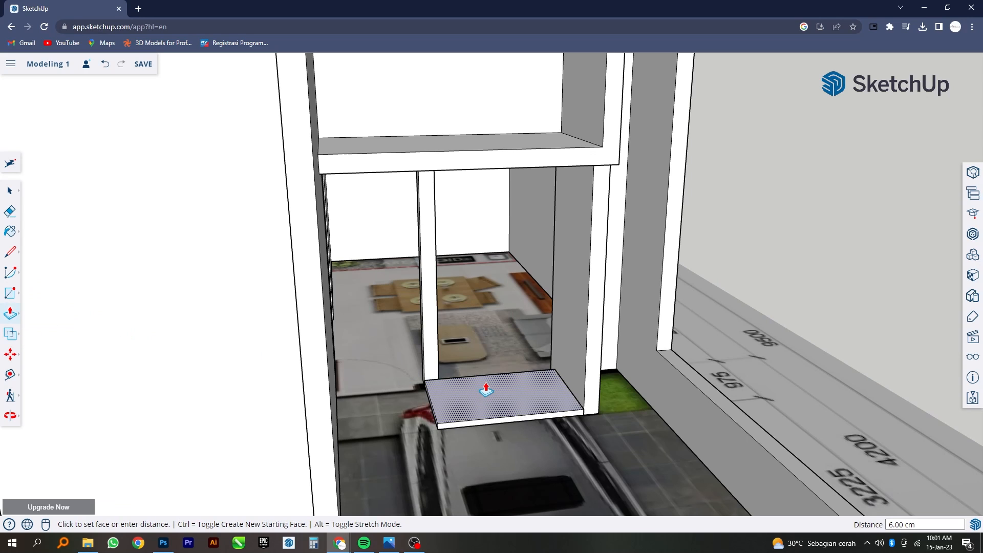
pyautogui.write('15')
pyautogui.press('Return')
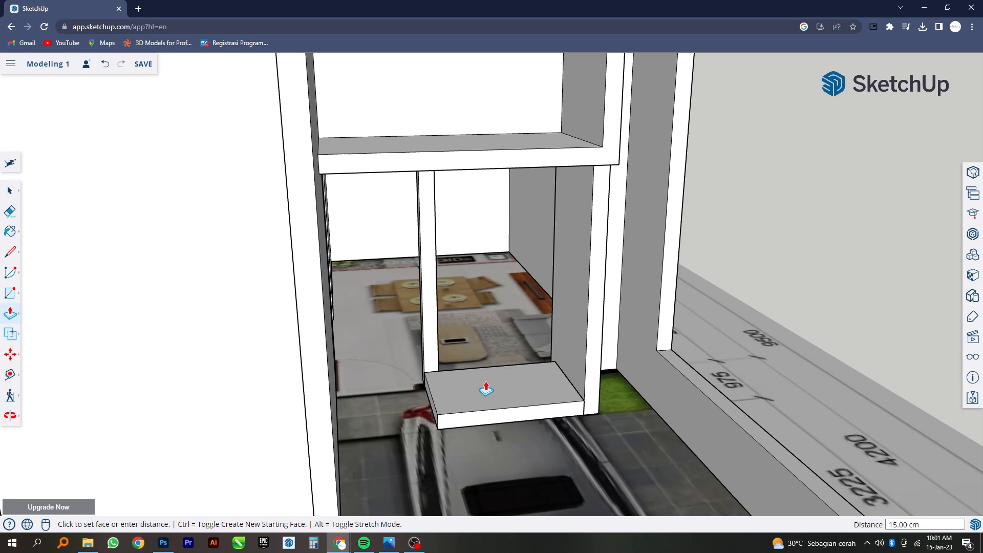
# - Push/Pull the left side of the floor slab 90 cm to meet the front block's side wall
pyautogui.scroll(-3, 486, 389)
pyautogui.moveTo(484, 390); pyautogui.dragTo(384, 439, button='middle')
pyautogui.scroll(3, 478, 417)
pyautogui.click(477, 418)
pyautogui.click(336, 386)
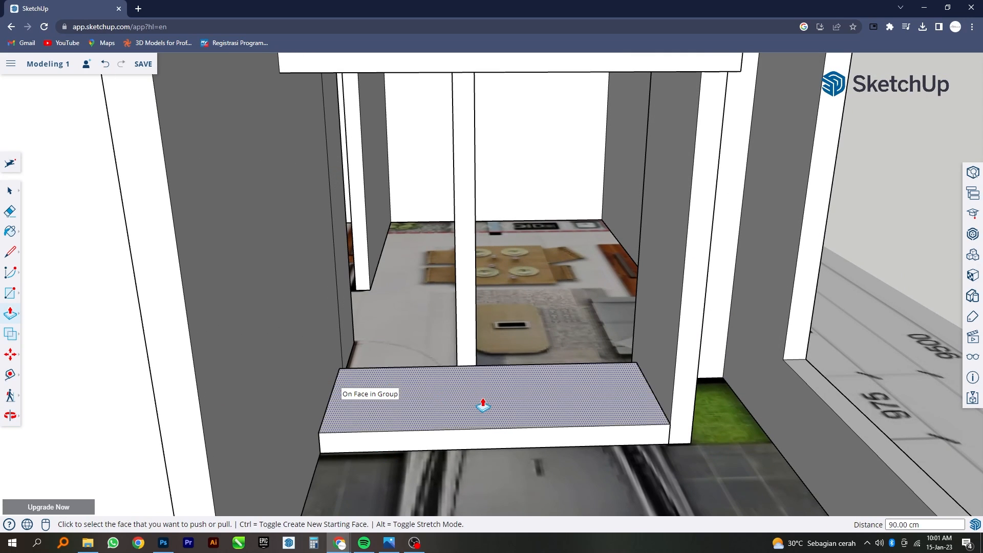
# - Push/Pull the floor slab's back face through the interior to the rear wall of the house
pyautogui.scroll(-3, 483, 402)
pyautogui.moveTo(487, 395); pyautogui.dragTo(474, 395, button='middle')
pyautogui.scroll(3, 452, 345)
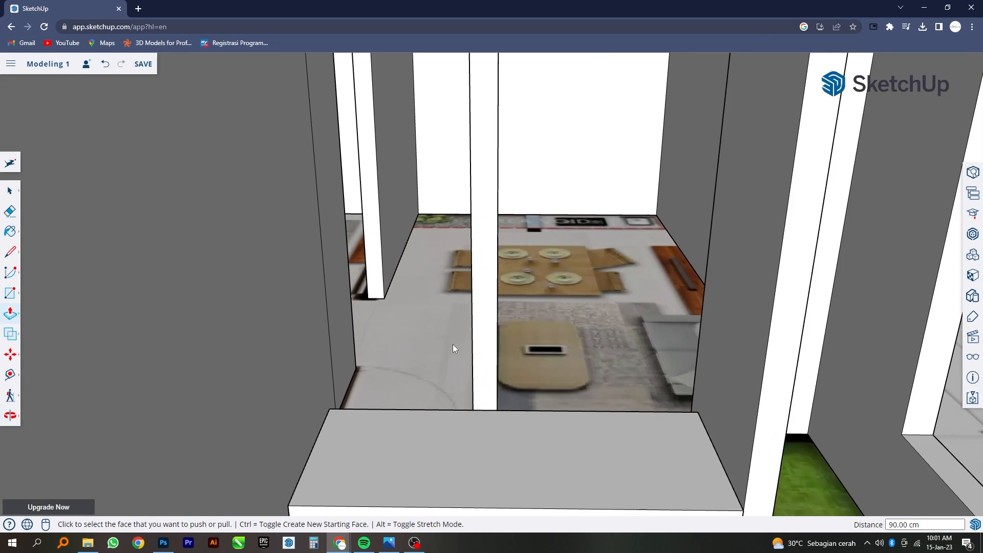
pyautogui.scroll(-3, 446, 357)
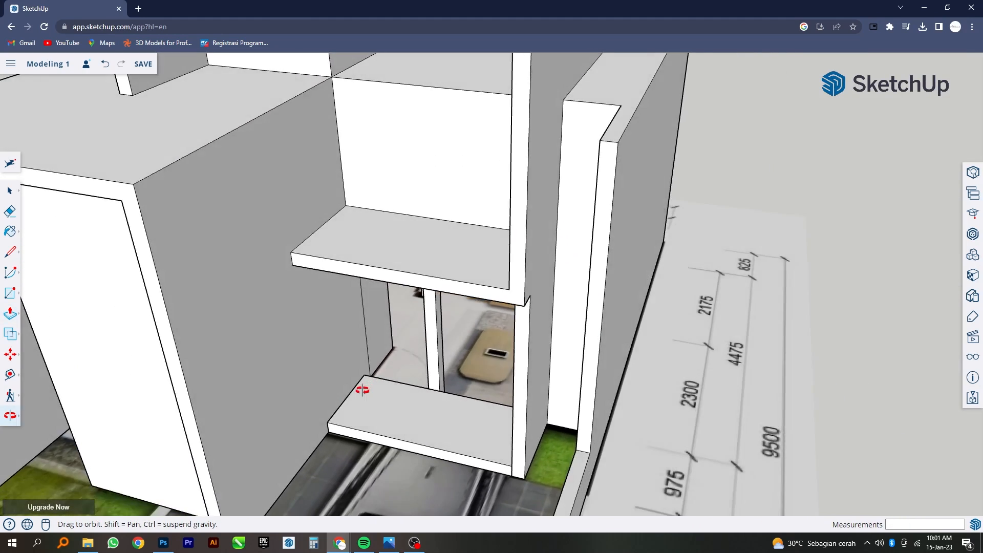
pyautogui.scroll(5, 475, 498)
pyautogui.click(474, 499)
pyautogui.moveTo(559, 479); pyautogui.dragTo(883, 392, button='middle')
pyautogui.scroll(-3, 878, 404)
pyautogui.scroll(-5, 877, 404)
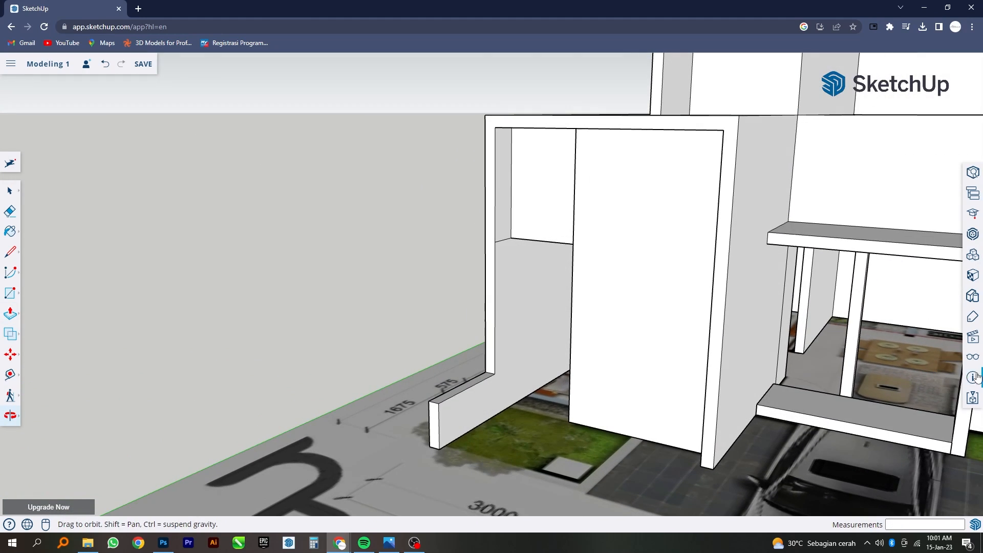
pyautogui.click(908, 317)
# - Push/Pull the interior slab's right side face 70 cm to reach the right side wall
pyautogui.moveTo(908, 318); pyautogui.dragTo(893, 378, button='middle')
pyautogui.scroll(5, 898, 373)
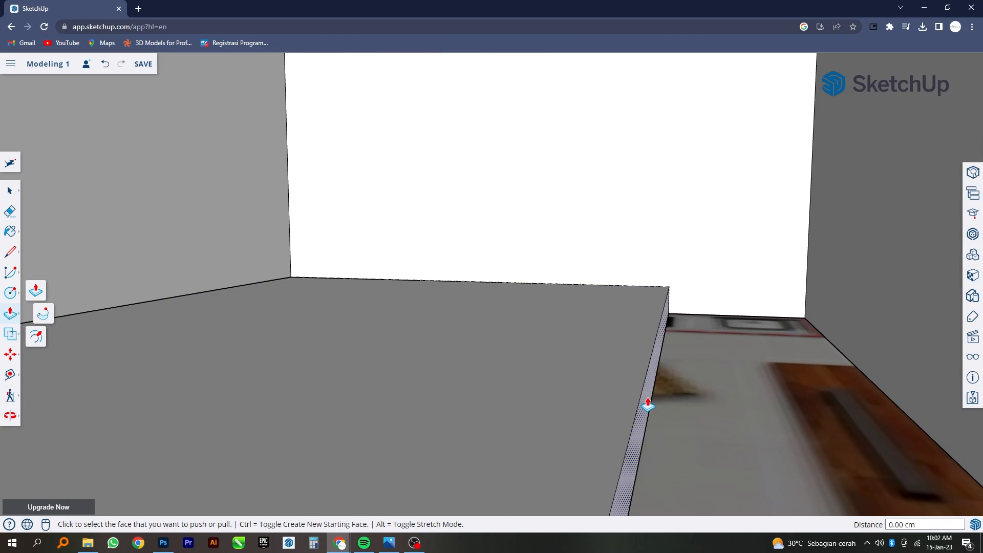
pyautogui.click(648, 402)
pyautogui.click(831, 266)
# - Push/Pull the floor slab's side face in the interior doorway 300 cm to reach the left outer wall
pyautogui.scroll(-5, 609, 379)
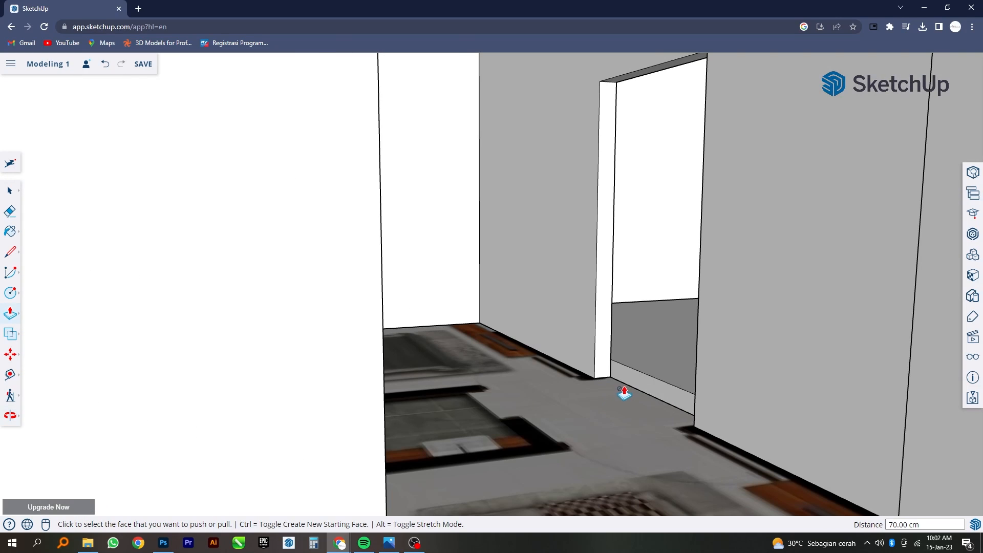
pyautogui.click(626, 389)
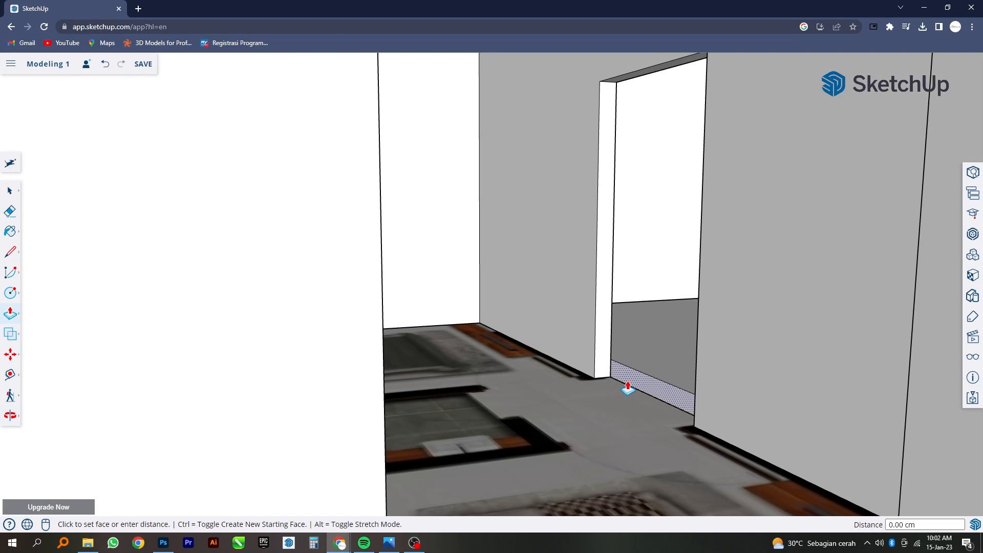
pyautogui.scroll(-5, 542, 393)
pyautogui.moveTo(557, 446); pyautogui.dragTo(417, 465, button='middle')
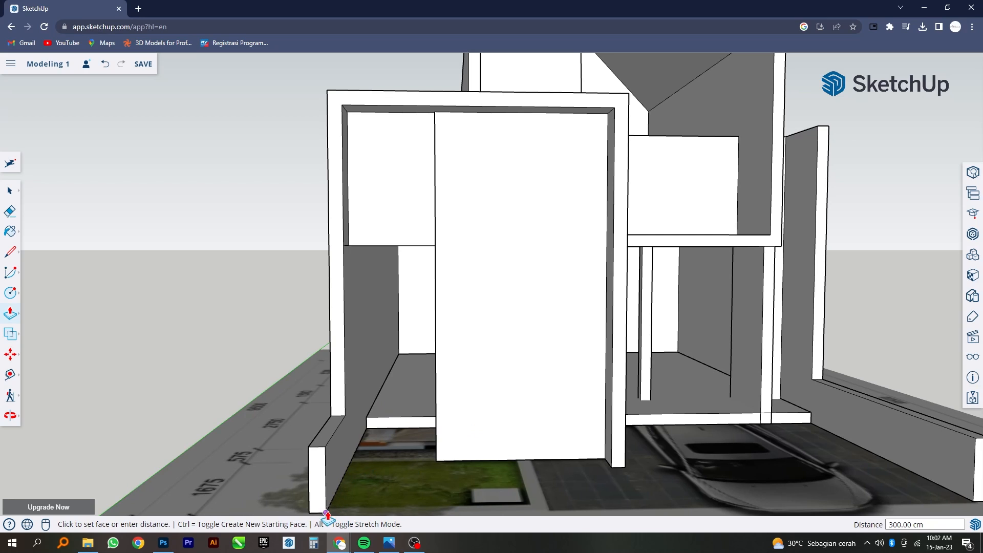
pyautogui.click(326, 513)
# - Push/Pull the floor slab's front face 140.5 cm forward to meet the front block's white panel
pyautogui.moveTo(360, 486); pyautogui.dragTo(464, 488, button='middle')
pyautogui.click(475, 450)
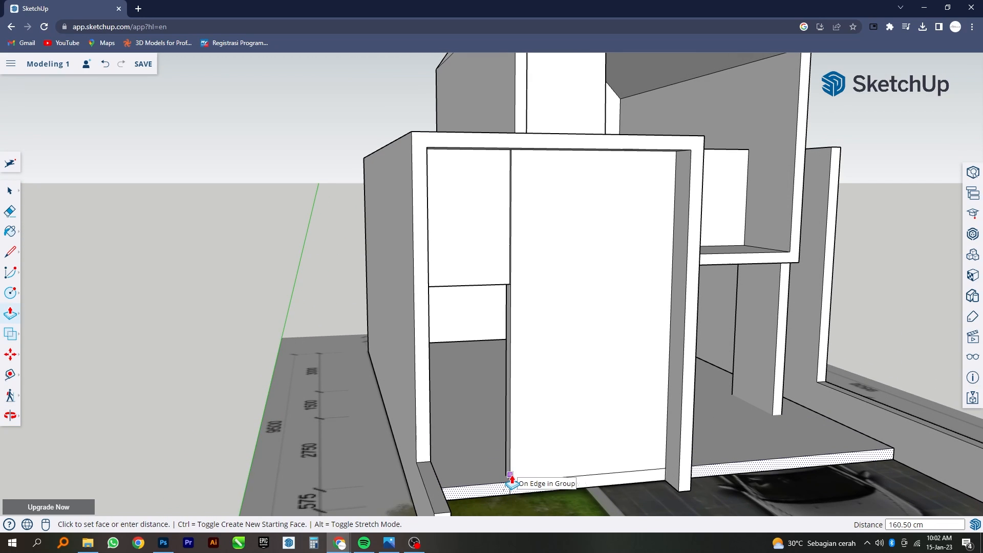
pyautogui.click(504, 479)
pyautogui.scroll(-5, 478, 410)
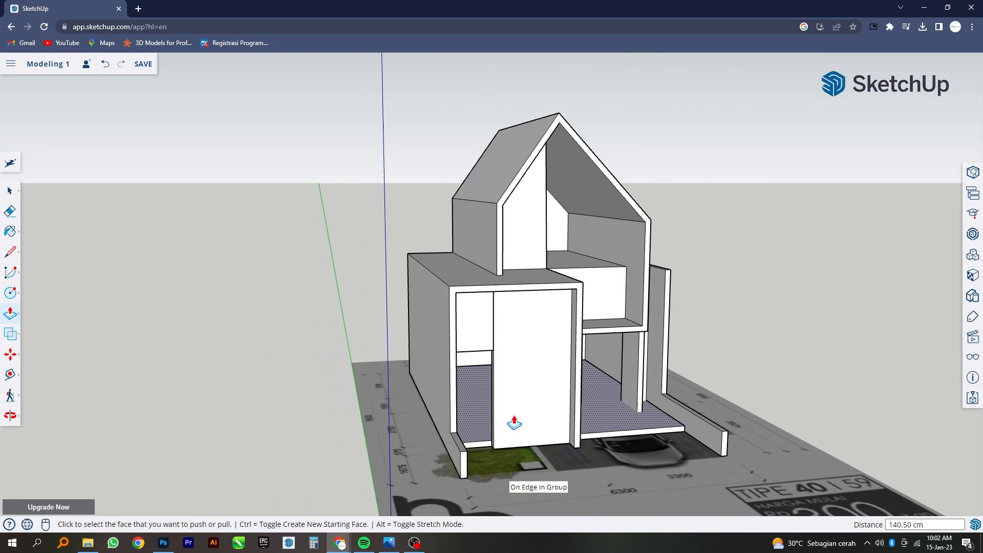
pyautogui.moveTo(531, 436); pyautogui.dragTo(386, 467, button='middle')
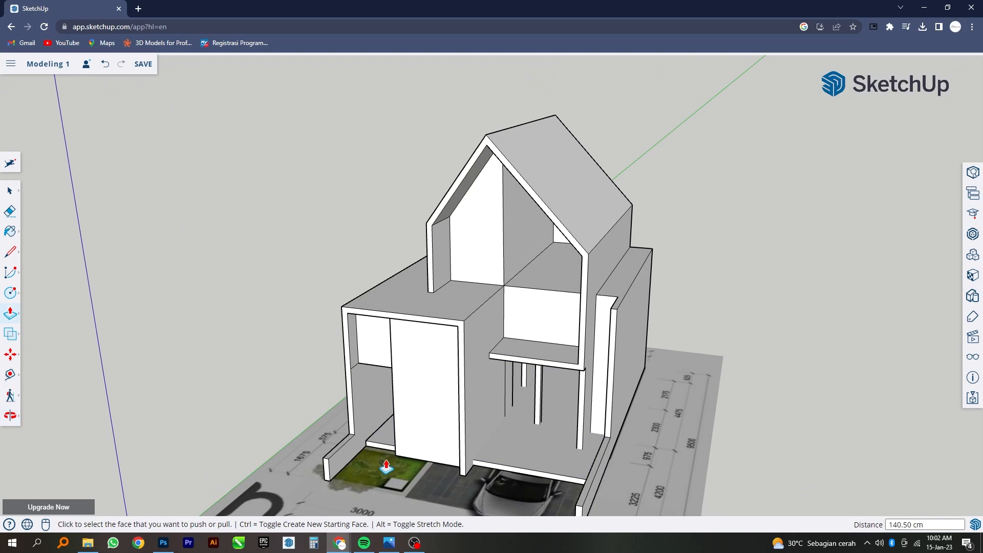
# - Draw a 15 cm vertical line on the slab's front face where it meets the front block's side wall
pyautogui.click(13, 255)
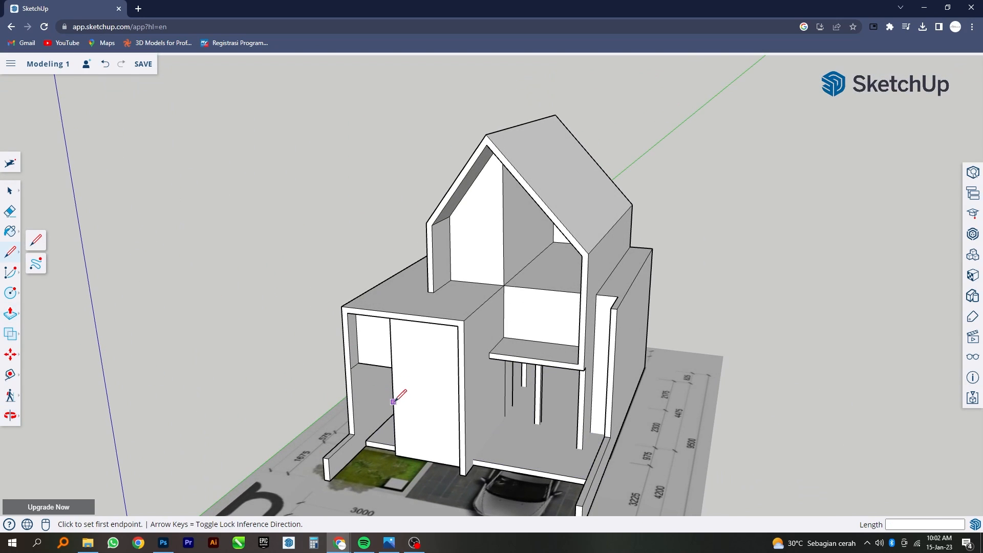
pyautogui.click(473, 460)
pyautogui.scroll(6, 473, 459)
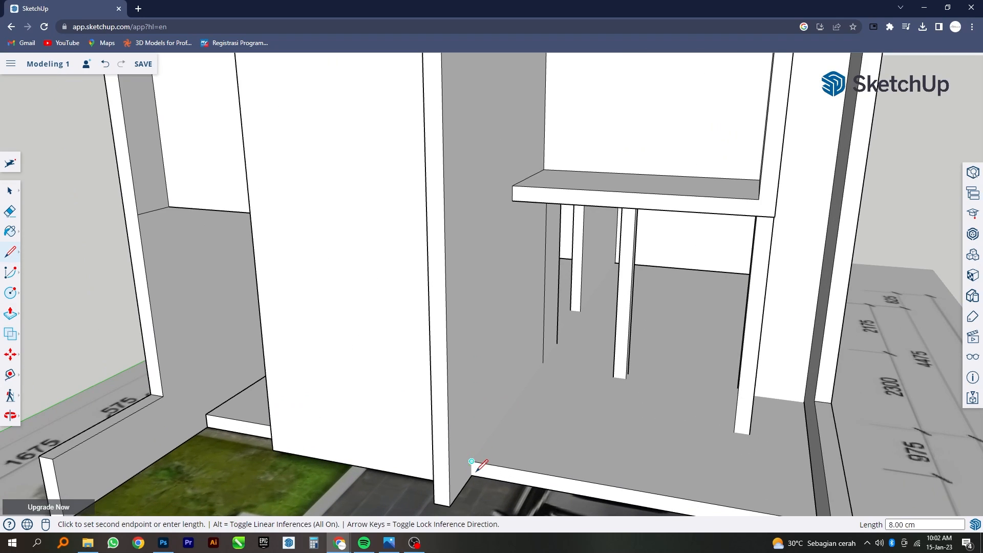
pyautogui.click(477, 472)
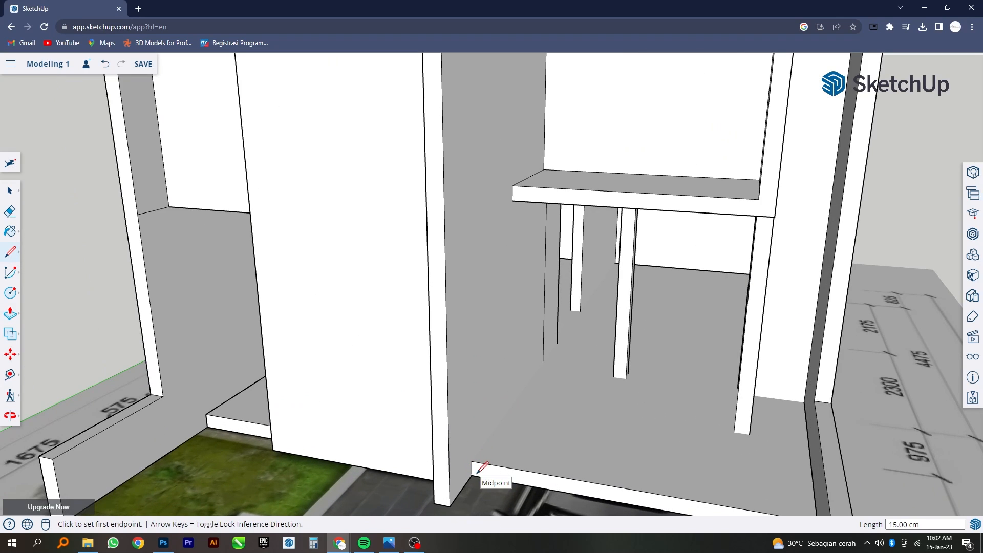
# - Push/Pull the carport slab's front face back 140.5 cm to the short wall's front, and push the leftover strip 15 cm into the block wall
pyautogui.click(11, 324)
pyautogui.click(478, 471)
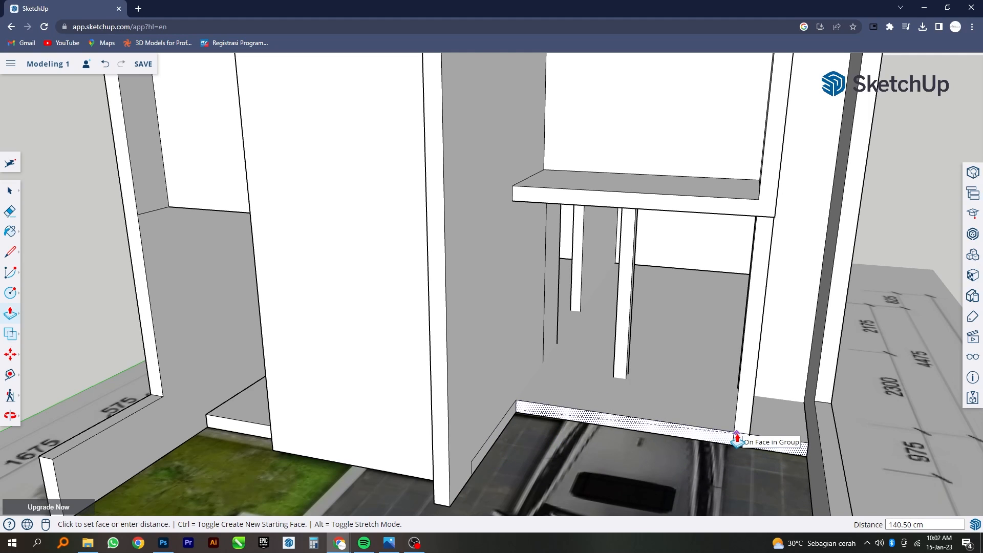
pyautogui.click(737, 439)
pyautogui.click(486, 462)
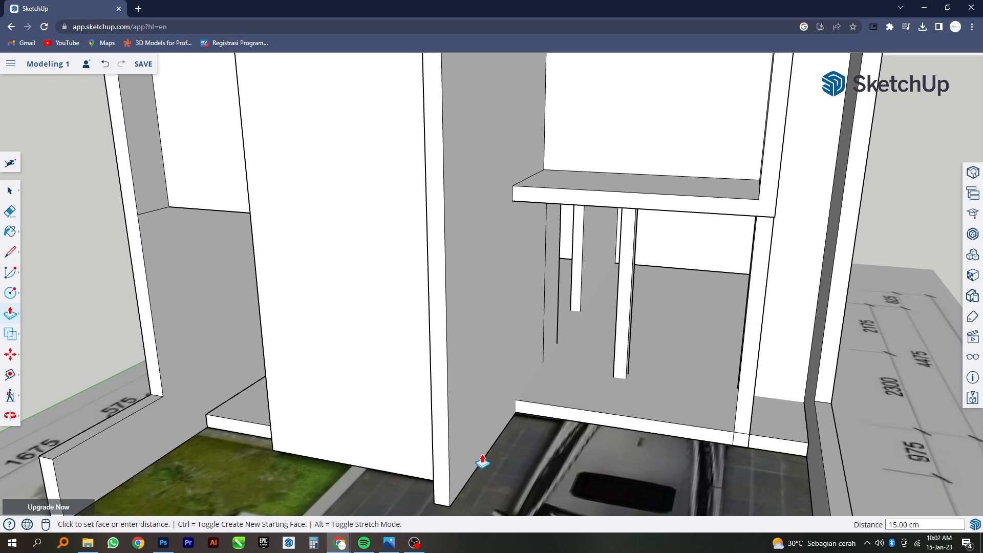
# - Draw a line on the slab along the inner base of the short carport wall, from its front corner to its rear corner
pyautogui.scroll(-10, 483, 462)
pyautogui.moveTo(512, 376); pyautogui.dragTo(549, 378, button='middle')
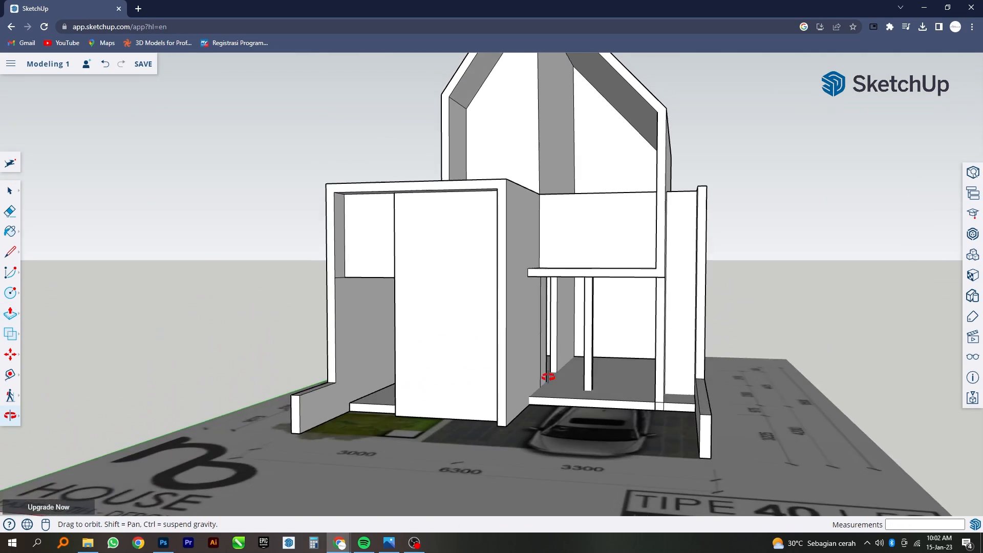
pyautogui.scroll(10, 533, 379)
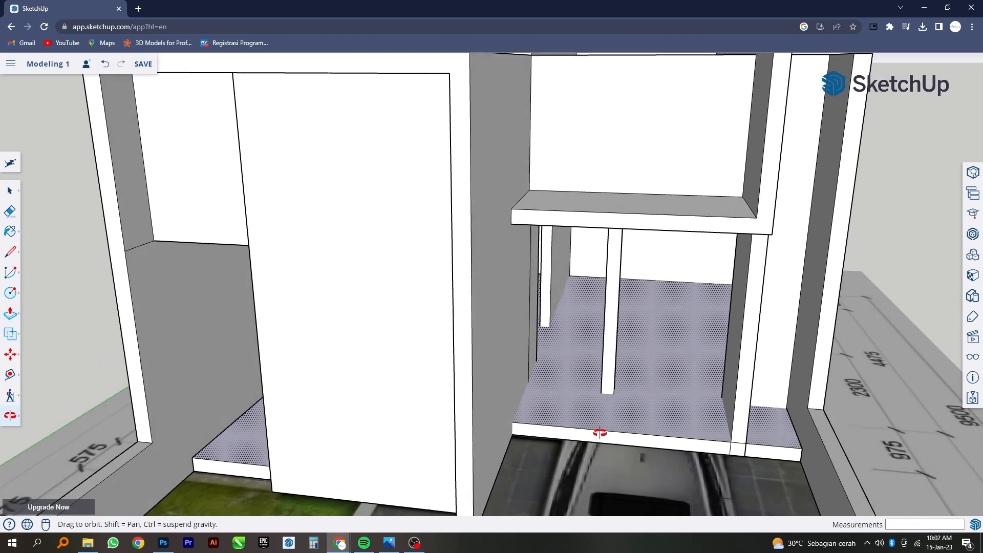
pyautogui.scroll(-3, 598, 441)
pyautogui.moveTo(600, 432); pyautogui.dragTo(598, 449, button='middle')
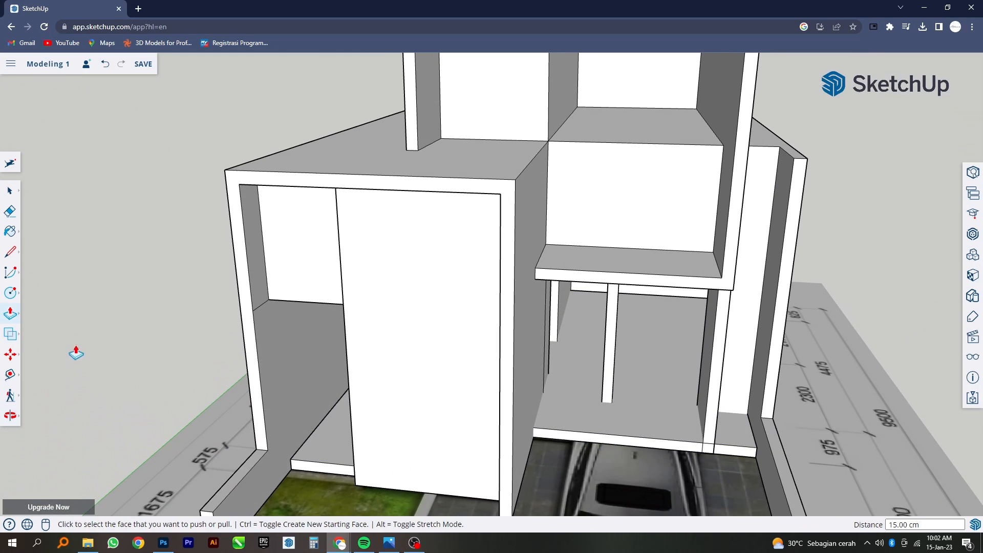
pyautogui.click(13, 260)
pyautogui.scroll(5, 735, 413)
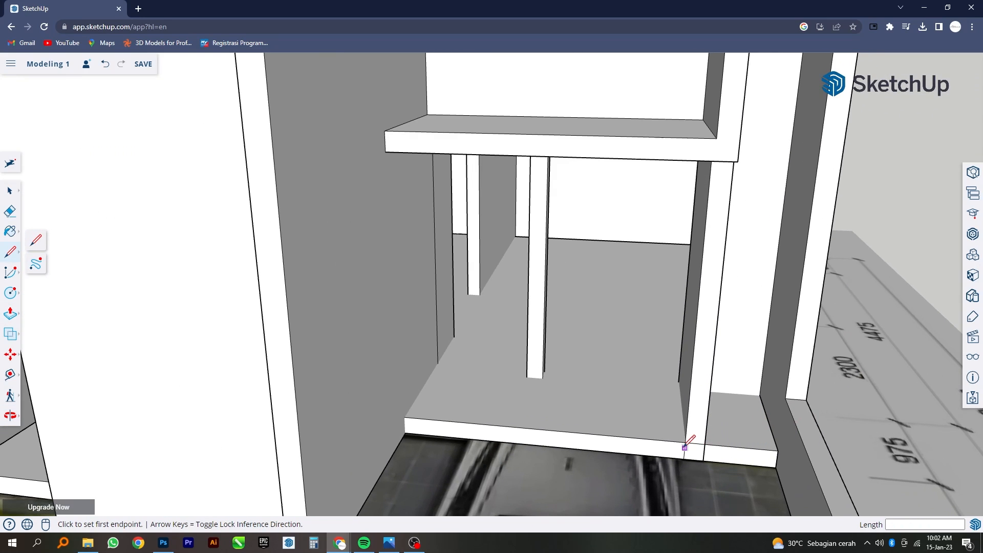
pyautogui.click(685, 442)
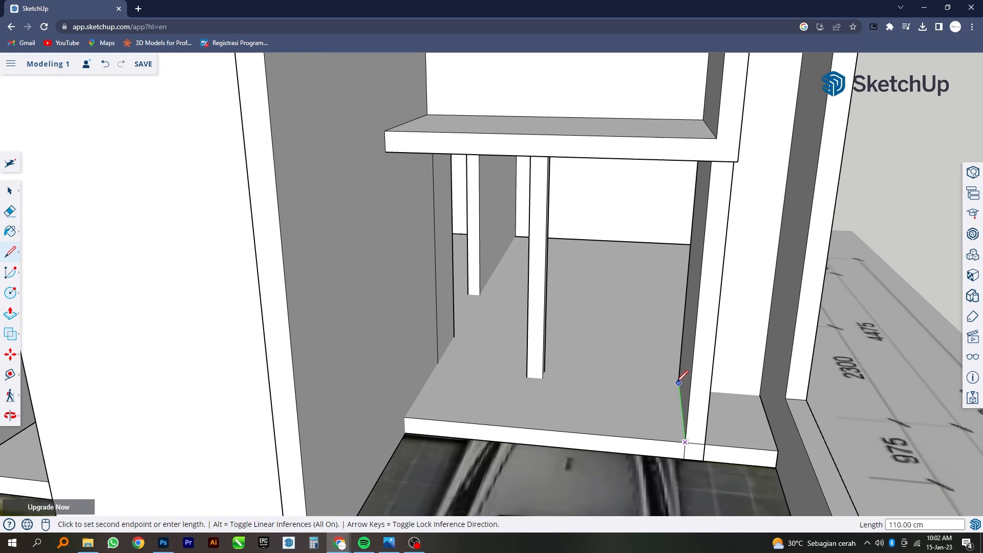
pyautogui.moveTo(682, 374); pyautogui.dragTo(702, 405, button='middle')
pyautogui.scroll(5, 689, 358)
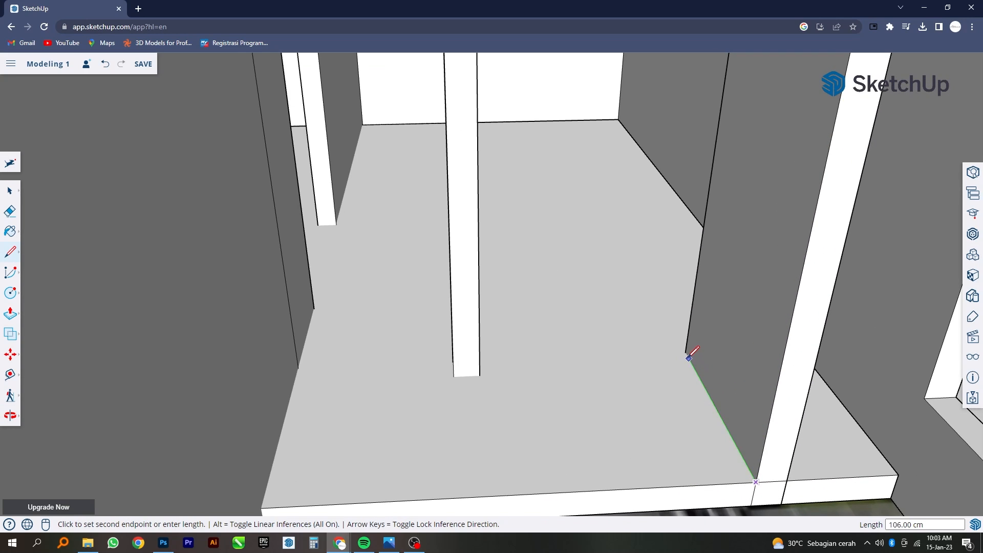
pyautogui.click(686, 352)
pyautogui.scroll(-5, 688, 351)
pyautogui.moveTo(868, 377); pyautogui.dragTo(716, 356, button='middle')
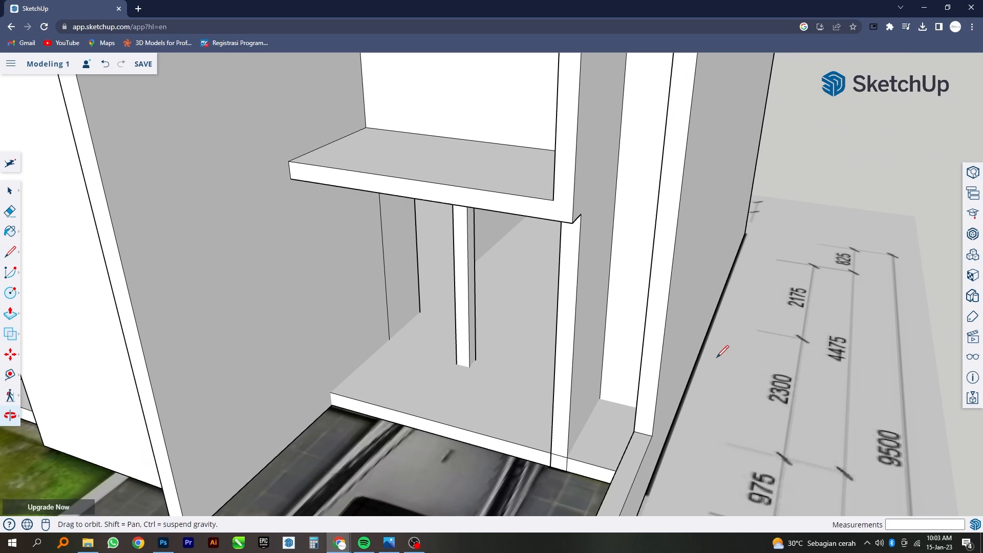
pyautogui.moveTo(733, 410); pyautogui.dragTo(784, 391, button='middle')
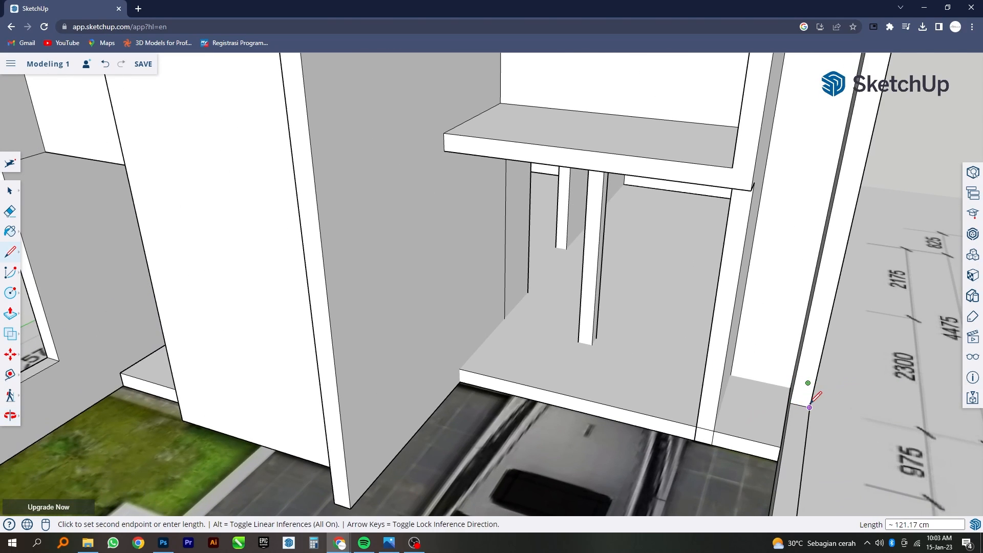
pyautogui.click(890, 400)
pyautogui.press('e')
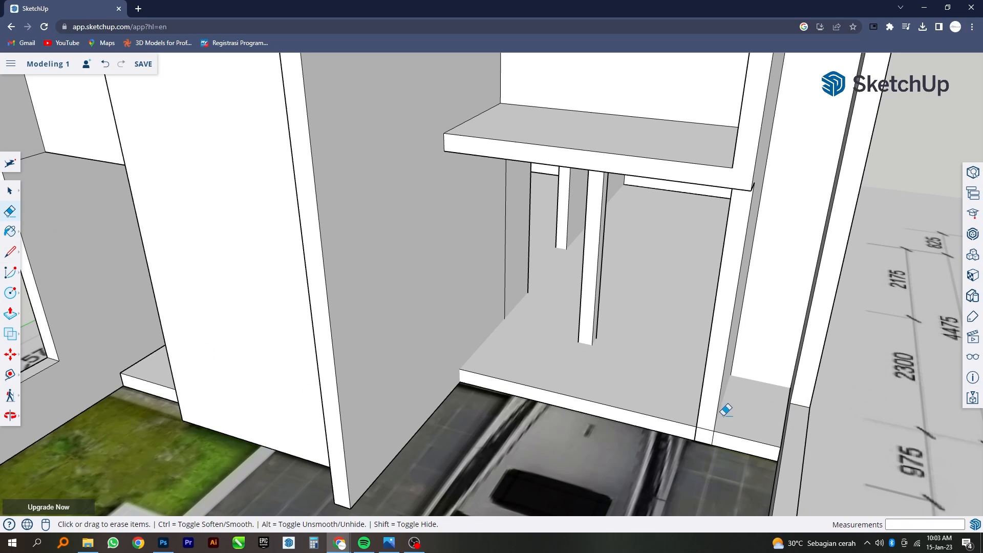
# - Push/Pull the slab strip outside the short carport wall 15 cm down to remove it and expose the grass
pyautogui.click(9, 314)
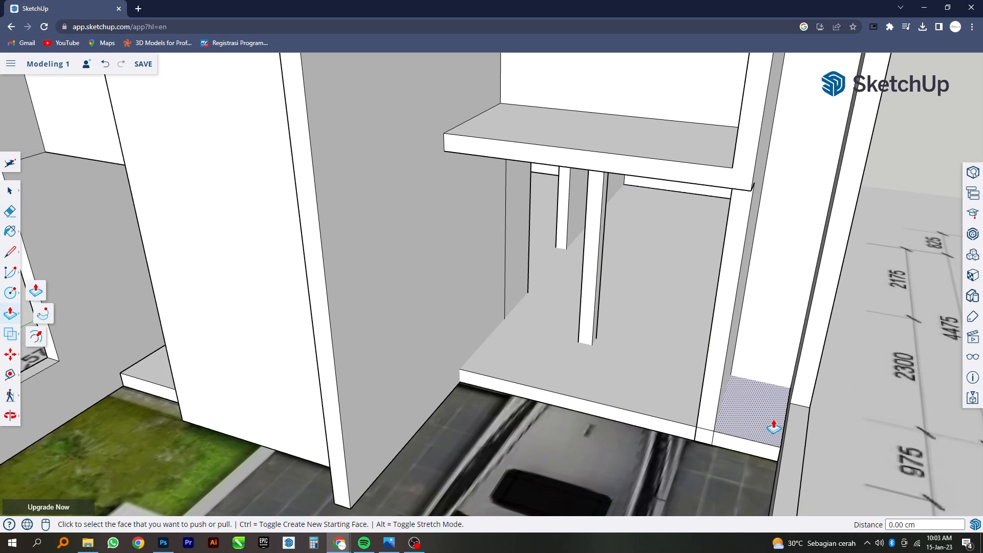
pyautogui.click(747, 415)
pyautogui.click(730, 461)
pyautogui.scroll(-10, 650, 489)
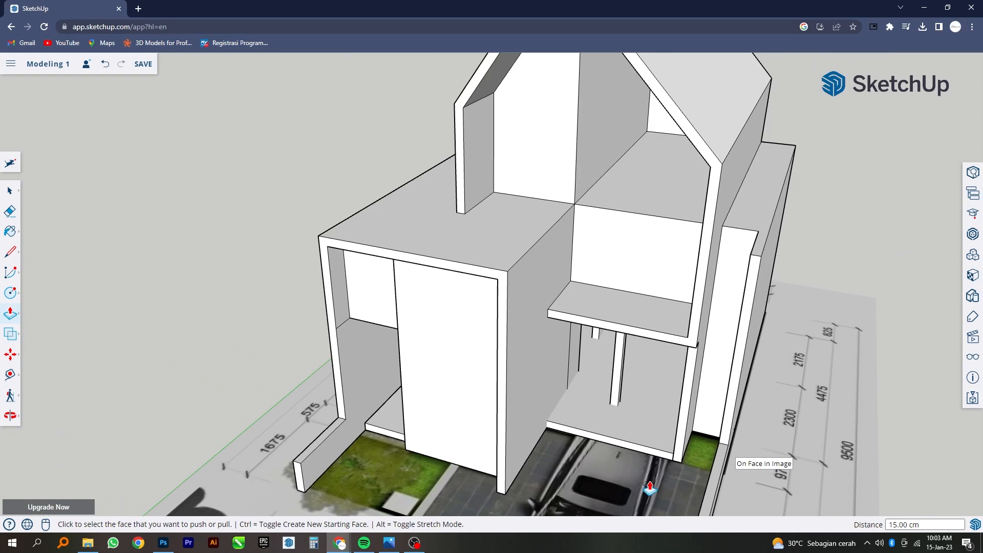
# - Select all of the connected floor slab geometry and make it a group
pyautogui.press('space')
pyautogui.click(581, 424)
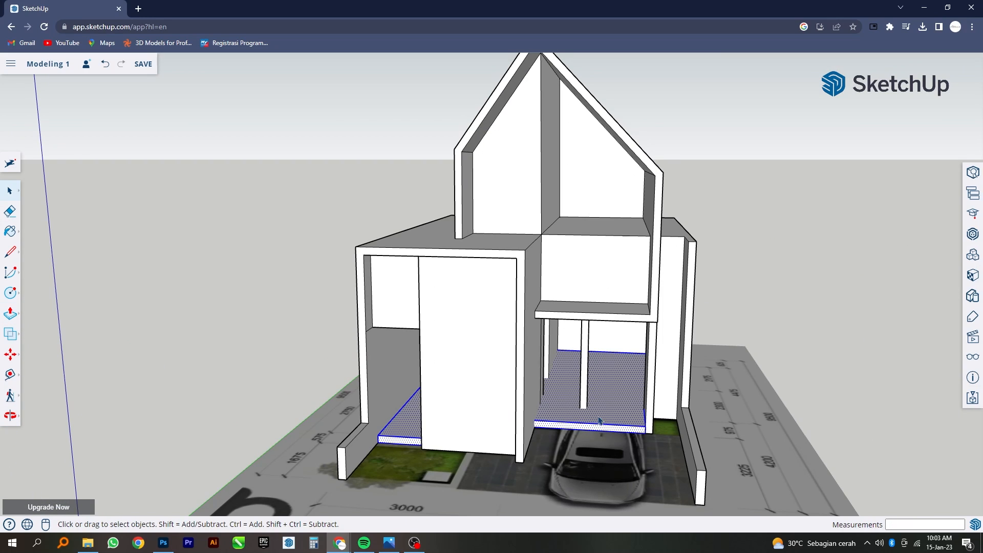
pyautogui.rightClick(601, 421)
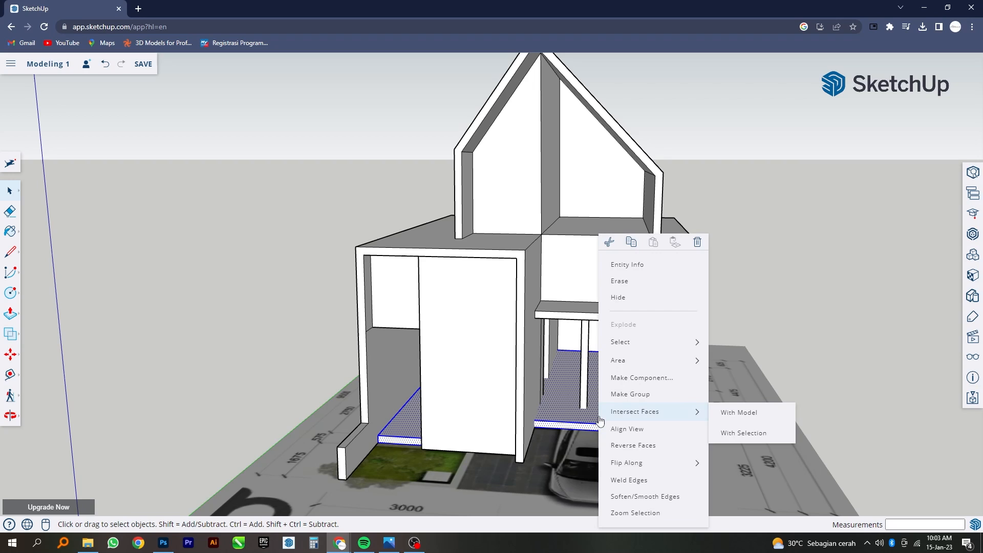
pyautogui.click(626, 395)
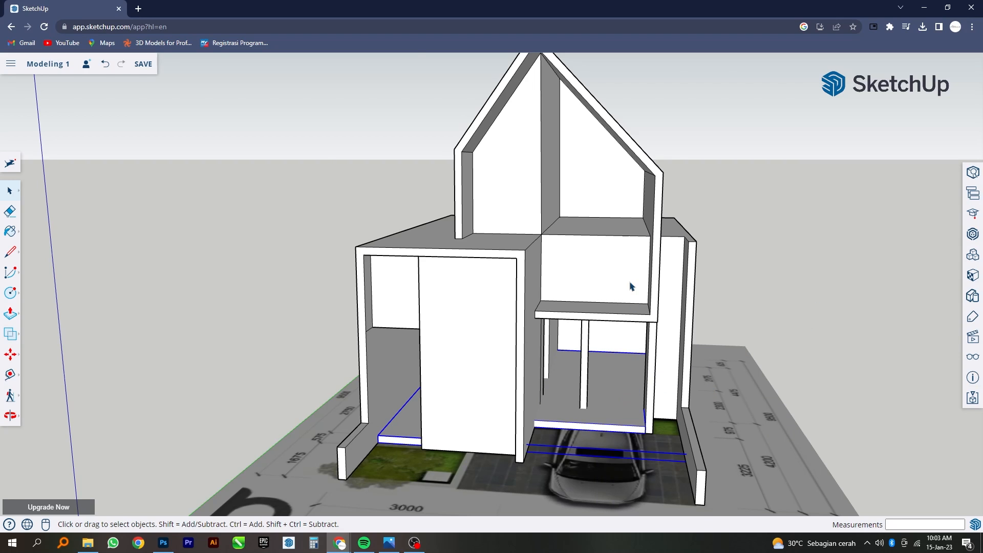
# - Examine how the grouped floor slab fits inside the house from the front and the carport side
pyautogui.click(630, 282)
pyautogui.scroll(-3, 691, 362)
pyautogui.moveTo(691, 361); pyautogui.dragTo(609, 379, button='middle')
pyautogui.click(613, 397)
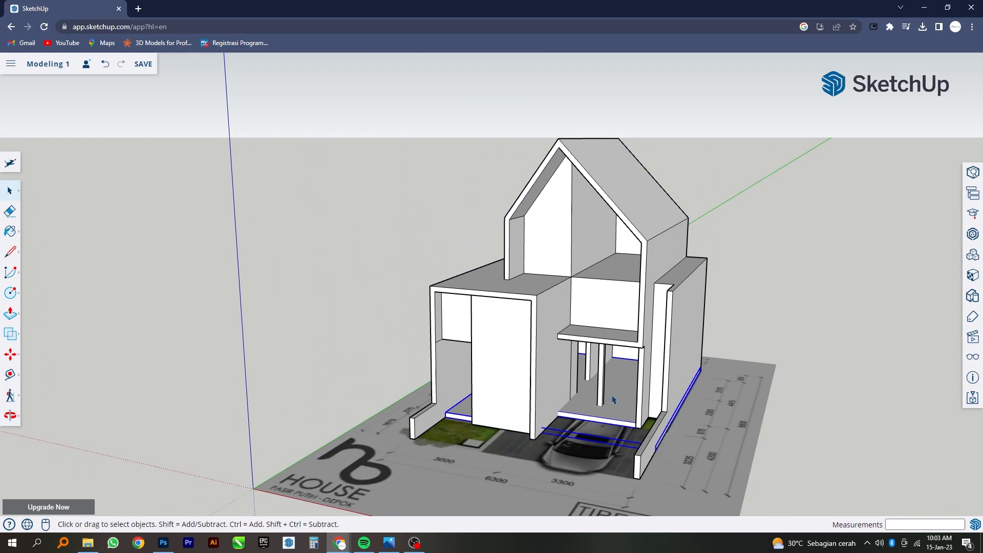
pyautogui.scroll(3, 614, 400)
pyautogui.moveTo(487, 395); pyautogui.dragTo(591, 367, button='middle')
pyautogui.scroll(-4, 557, 402)
pyautogui.scroll(4, 632, 371)
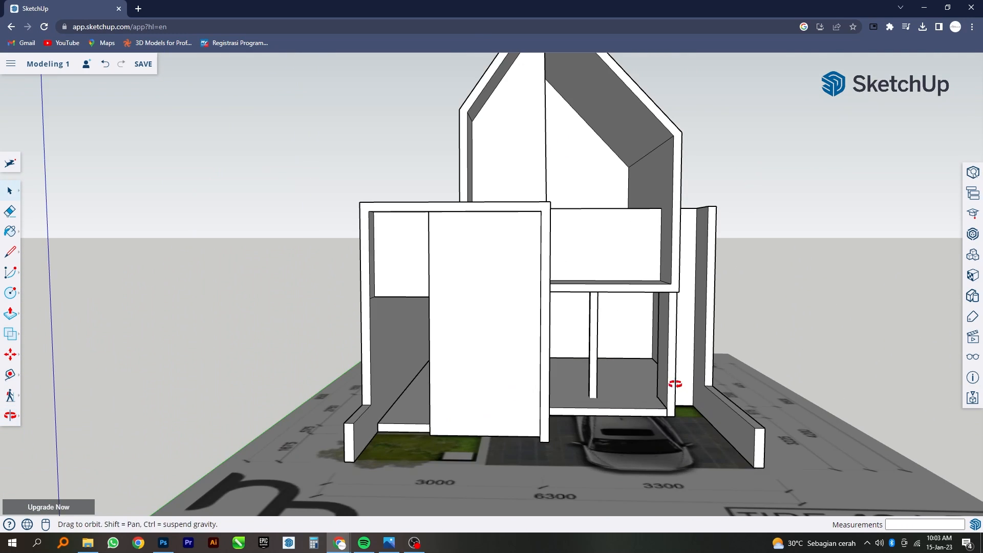
pyautogui.moveTo(676, 384); pyautogui.dragTo(673, 387, button='middle')
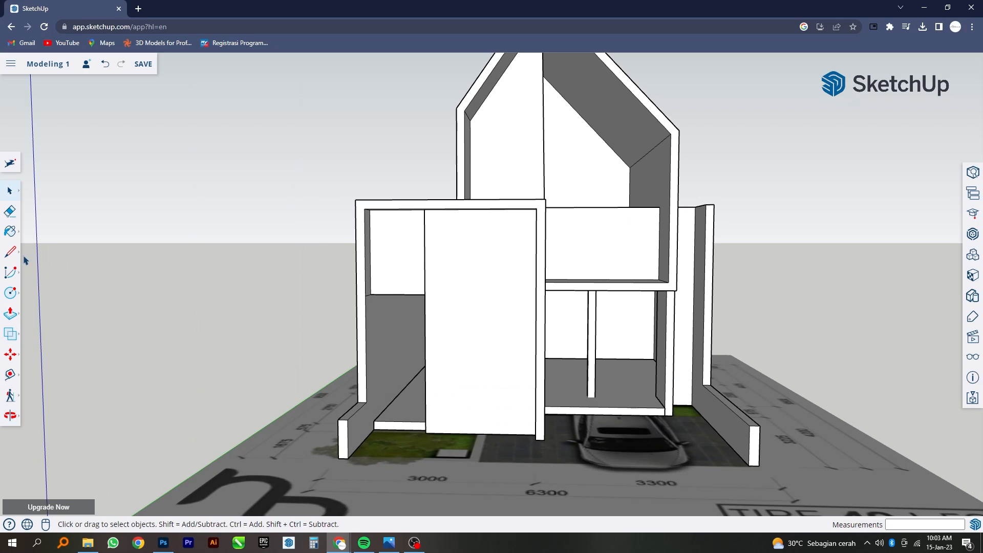
# - Measure the floor slab's thickness at the foot of the short carport wall
pyautogui.click(10, 375)
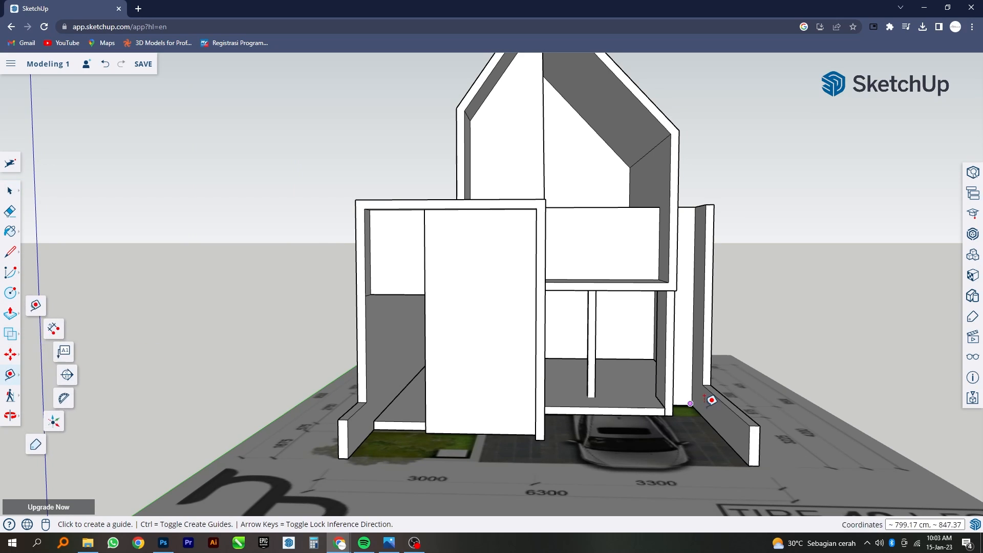
pyautogui.moveTo(709, 397); pyautogui.dragTo(640, 392, button='middle')
pyautogui.scroll(3, 635, 399)
pyautogui.click(636, 401)
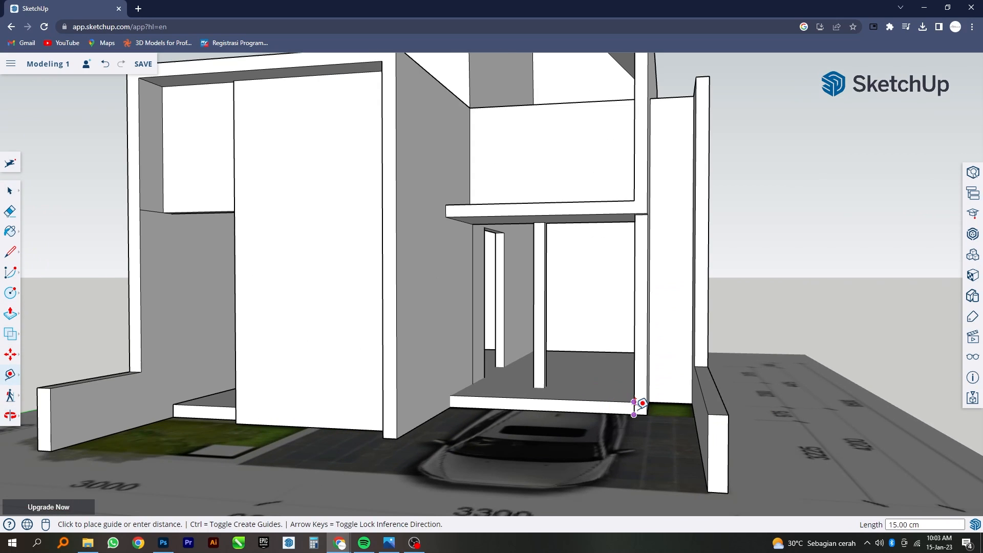
pyautogui.press('space')
# - Isolate the upper floor slab geometry inside the house model and move it up 15 cm along the blue axis
pyautogui.scroll(-8, 577, 410)
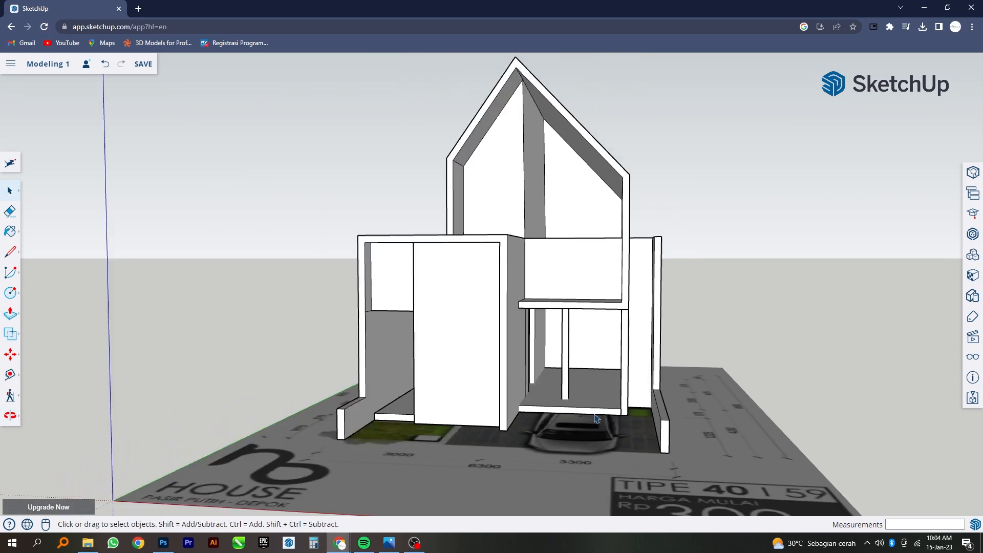
pyautogui.moveTo(596, 409); pyautogui.dragTo(620, 310, button='middle')
pyautogui.tripleClick(583, 331)
pyautogui.scroll(-3, 617, 326)
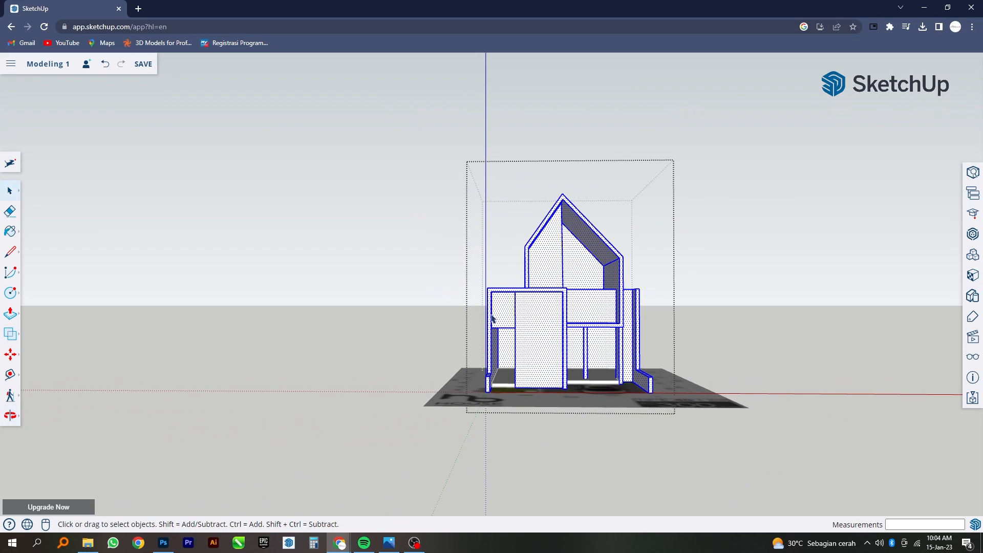
pyautogui.moveTo(463, 307); pyautogui.dragTo(705, 348)
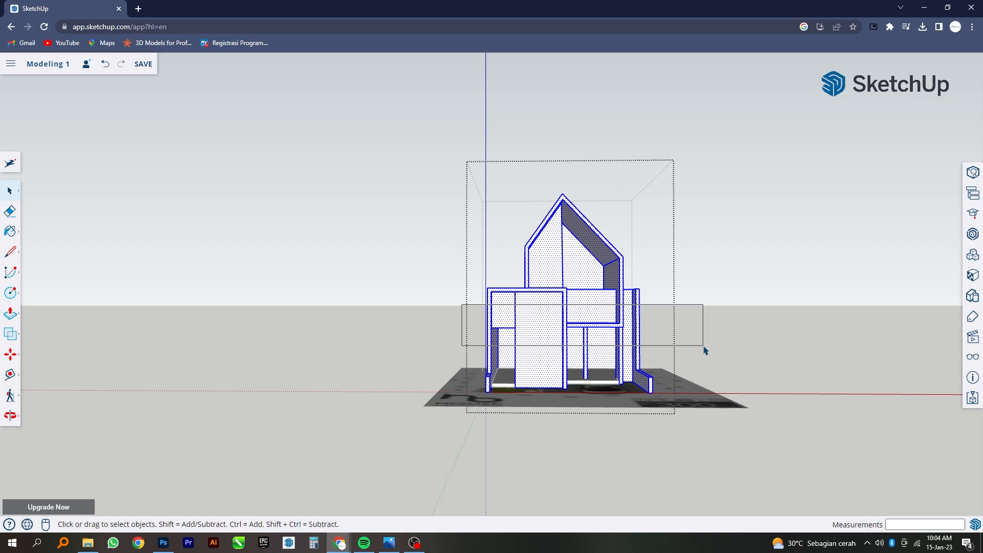
pyautogui.moveTo(705, 351); pyautogui.dragTo(706, 351)
pyautogui.hotkey('ctrl', 'a')
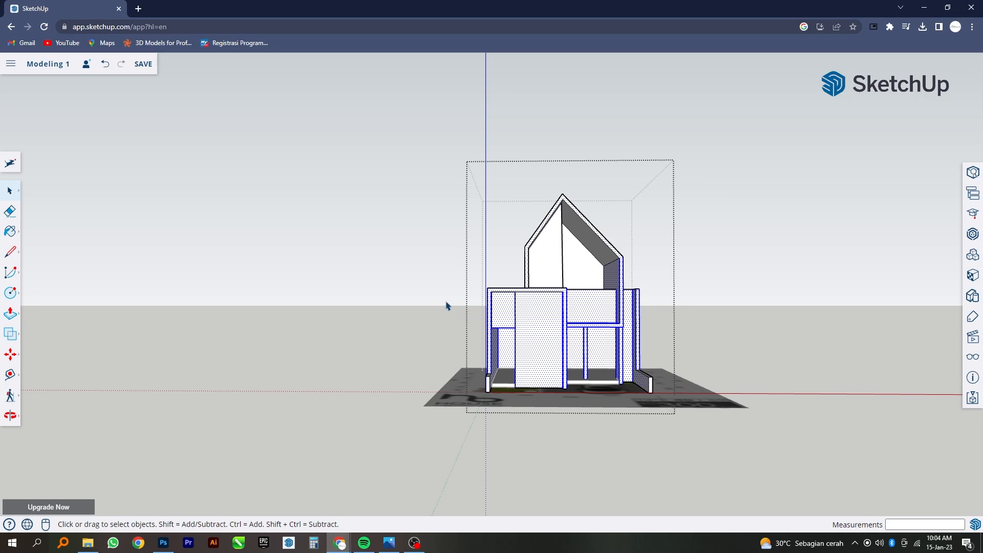
pyautogui.moveTo(446, 302); pyautogui.dragTo(711, 353)
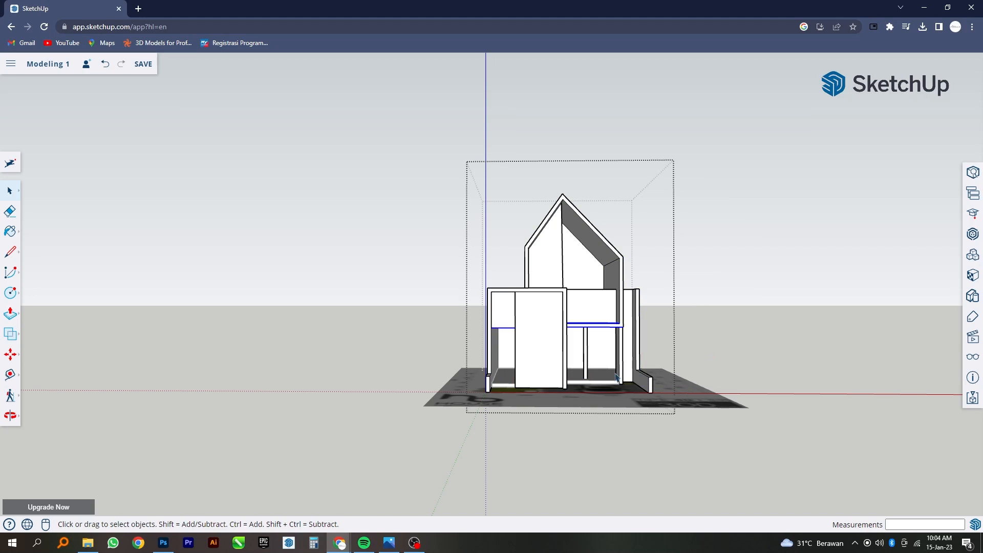
pyautogui.click(6, 357)
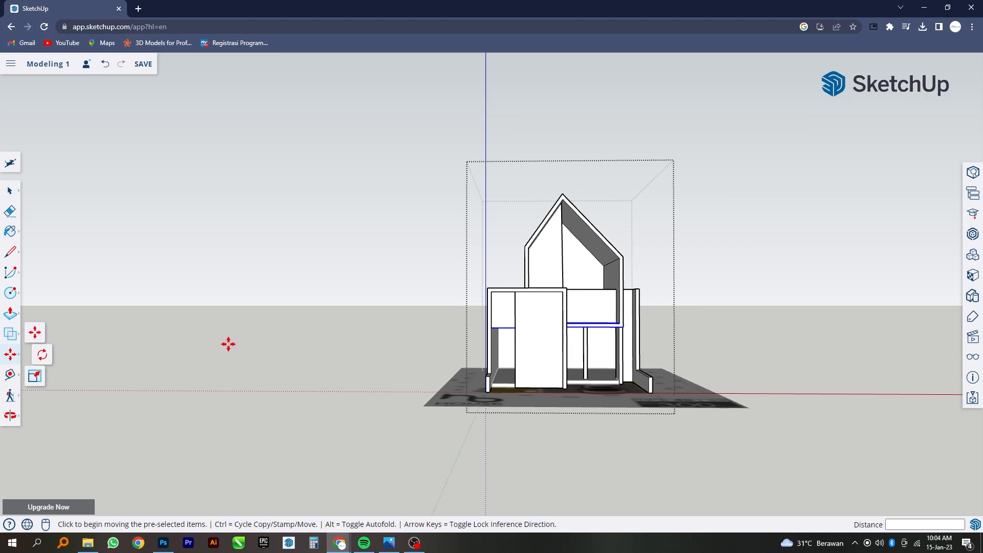
pyautogui.scroll(5, 601, 323)
pyautogui.click(594, 314)
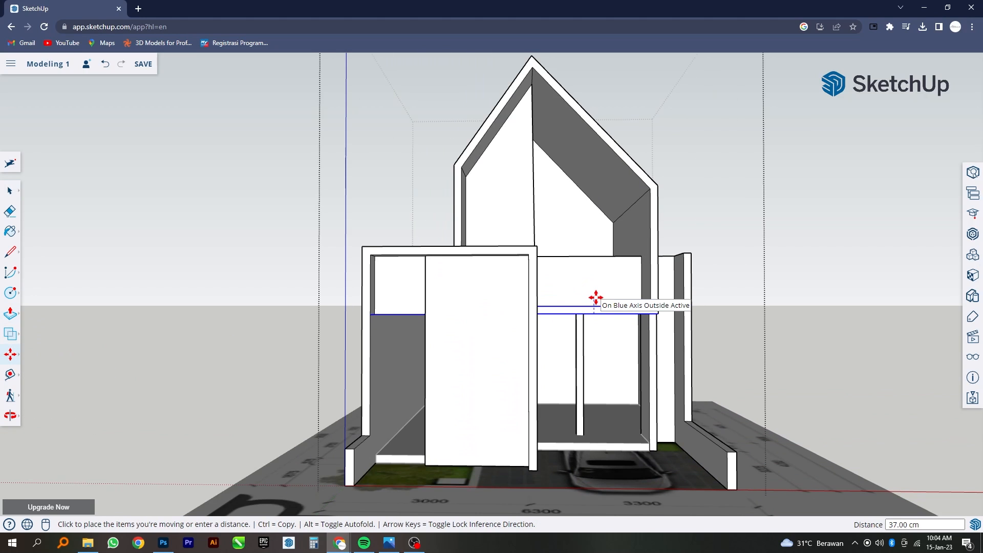
pyautogui.press('Return')
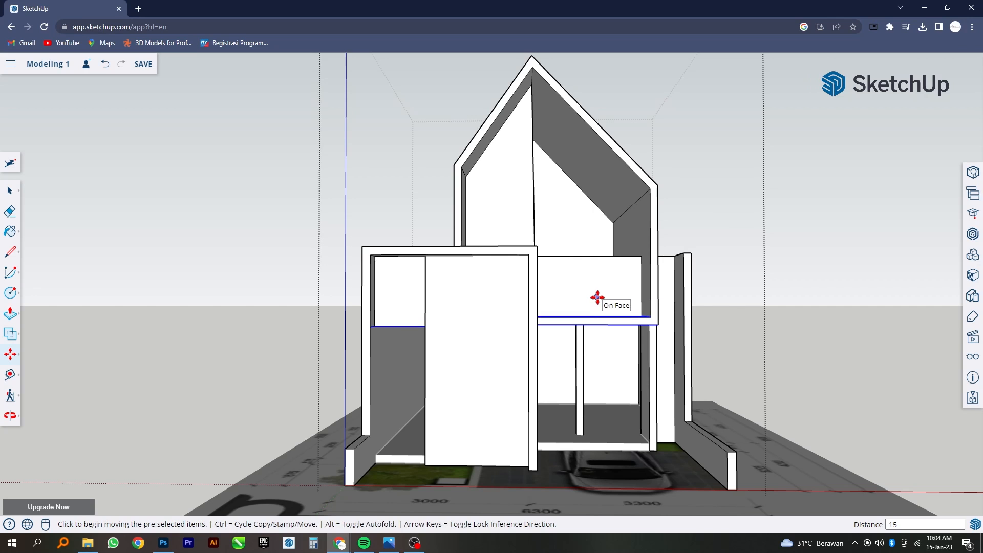
pyautogui.click(10, 192)
pyautogui.scroll(-5, 318, 287)
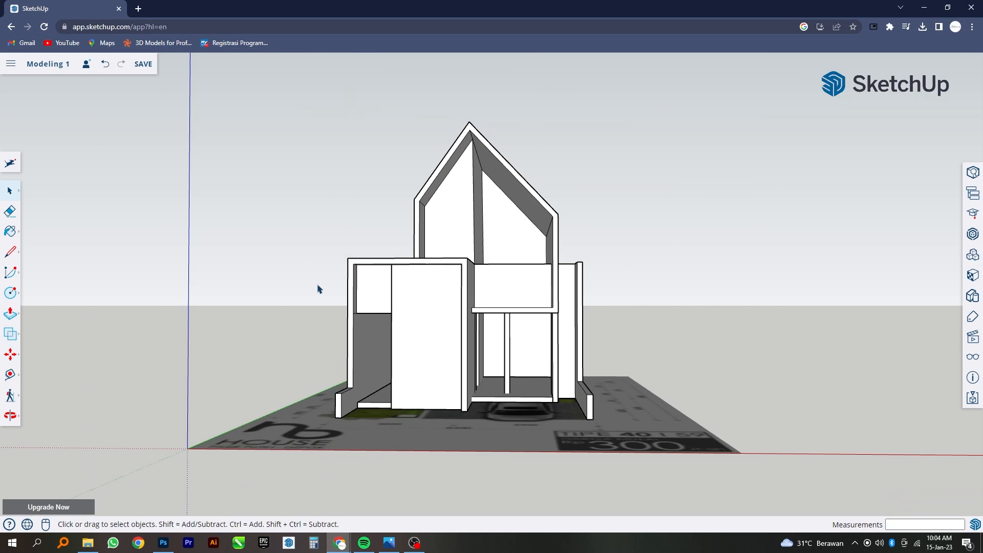
# - Draw an 80 cm line from the outer foot of the front wall beside the carport towards the garden
pyautogui.moveTo(461, 297); pyautogui.dragTo(247, 304, button='middle')
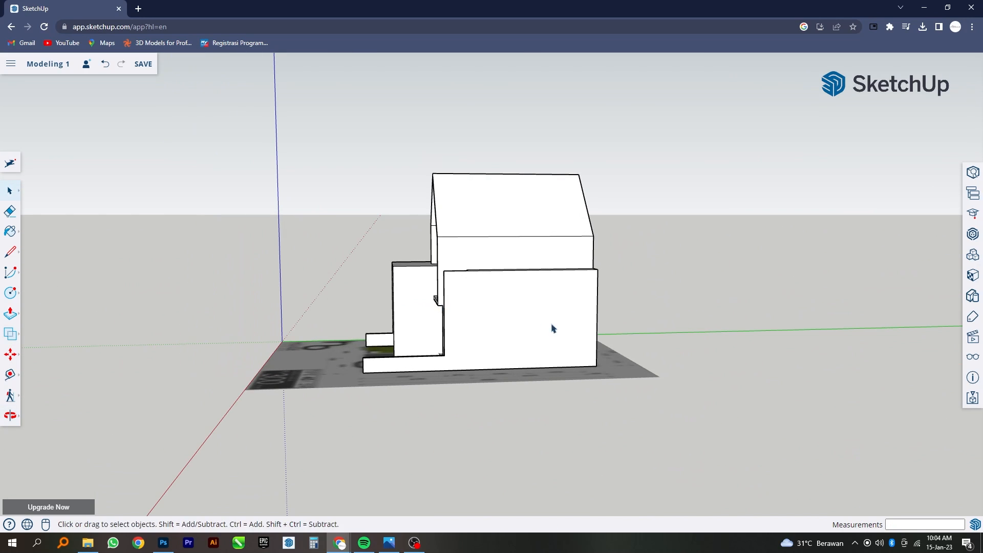
pyautogui.moveTo(551, 327); pyautogui.dragTo(656, 361, button='middle')
pyautogui.scroll(5, 656, 360)
pyautogui.click(10, 297)
pyautogui.click(11, 253)
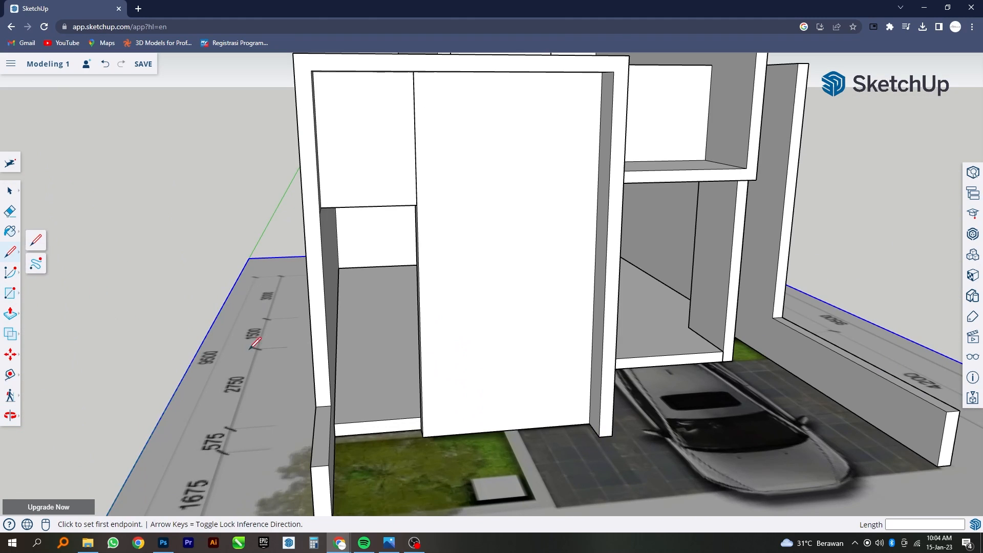
pyautogui.scroll(-3, 410, 330)
pyautogui.scroll(2, 501, 389)
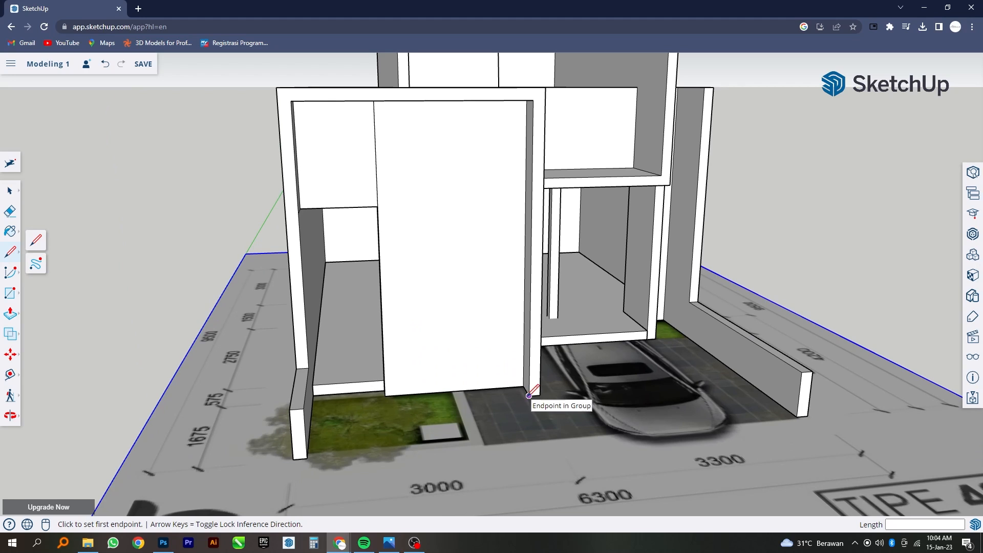
pyautogui.click(529, 395)
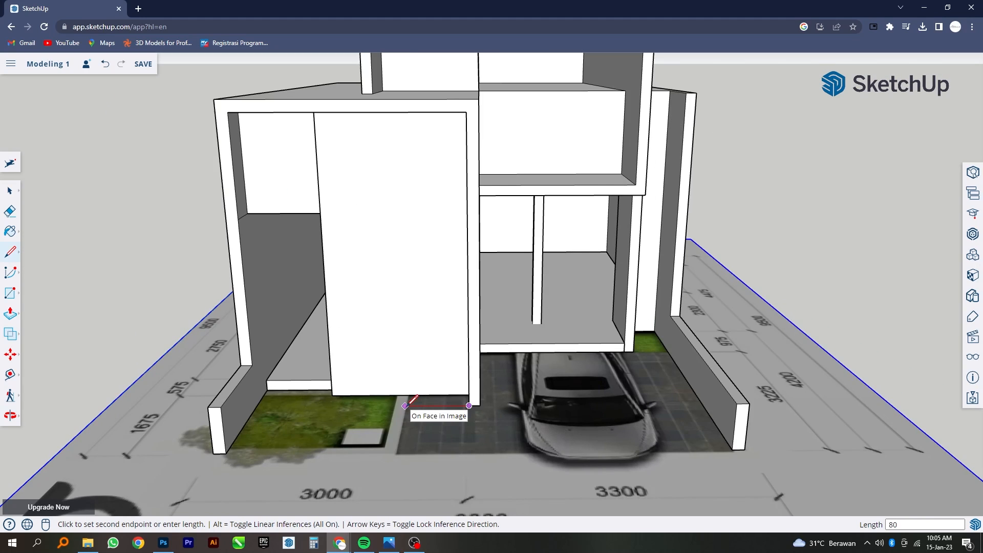
pyautogui.click(409, 405)
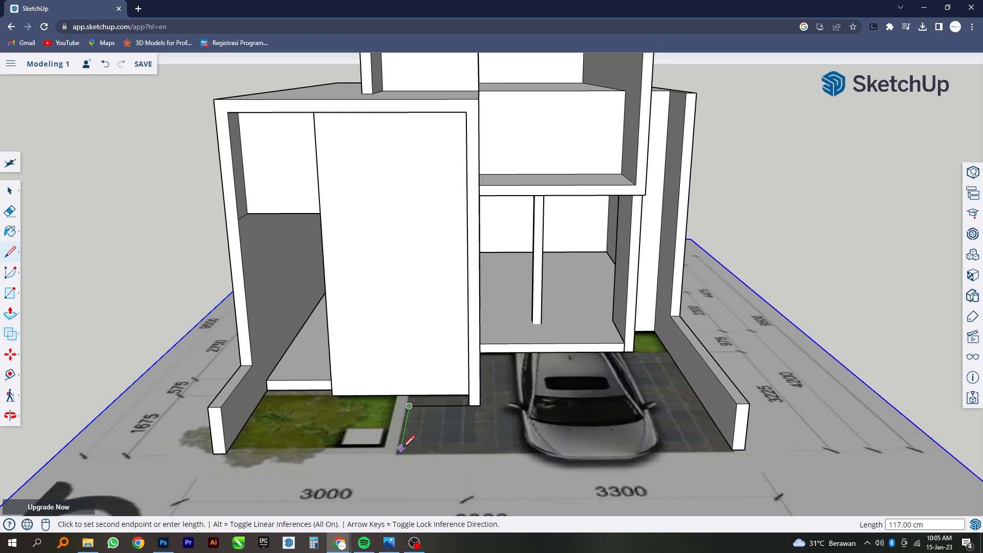
# - Complete the planter outline along the paving border, across to the low side wall's end and back along that wall to the house front
pyautogui.press('Left')
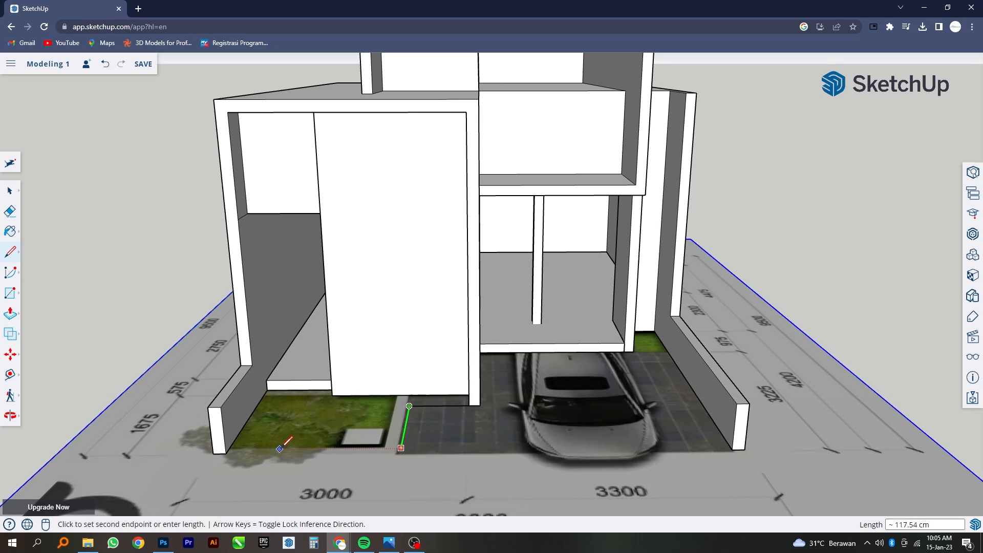
pyautogui.click(228, 453)
pyautogui.click(226, 454)
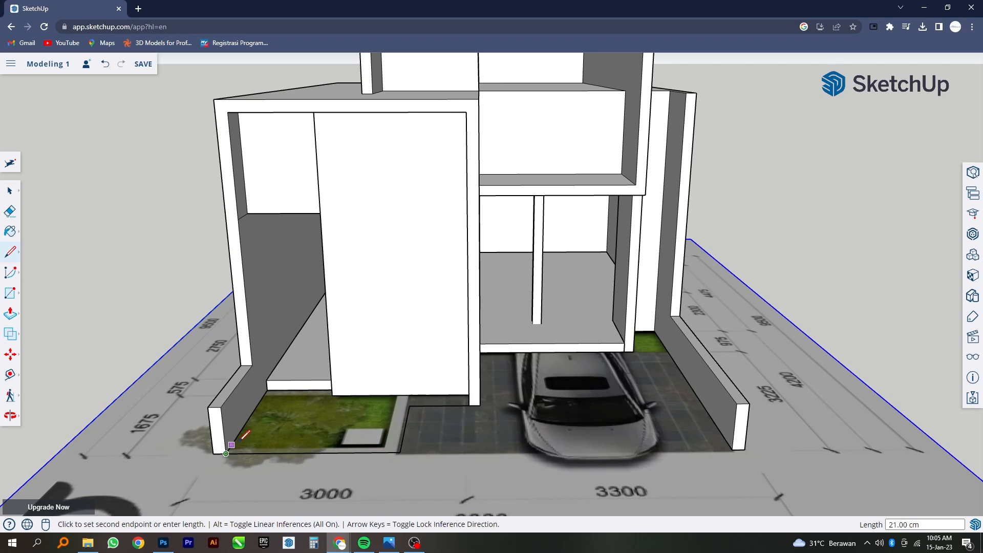
pyautogui.press('Left')
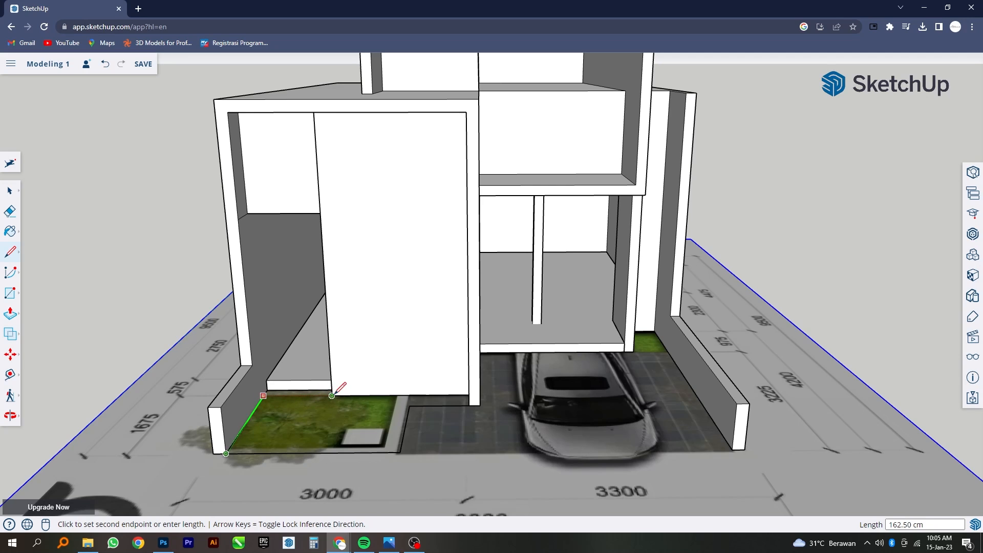
pyautogui.moveTo(423, 391); pyautogui.dragTo(420, 465, button='middle')
pyautogui.click(538, 389)
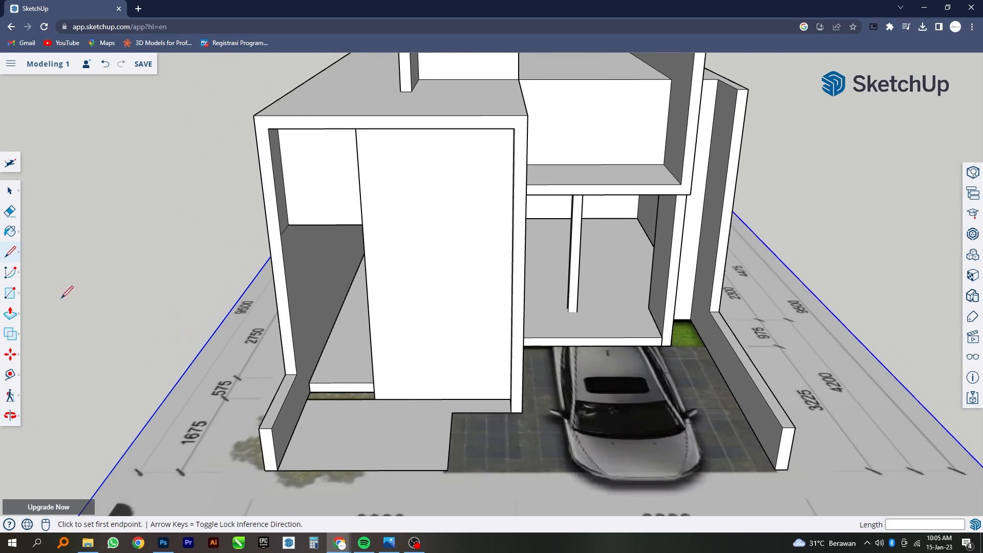
# - Offset the planter outline's three outer edges 15 cm inward
pyautogui.click(10, 194)
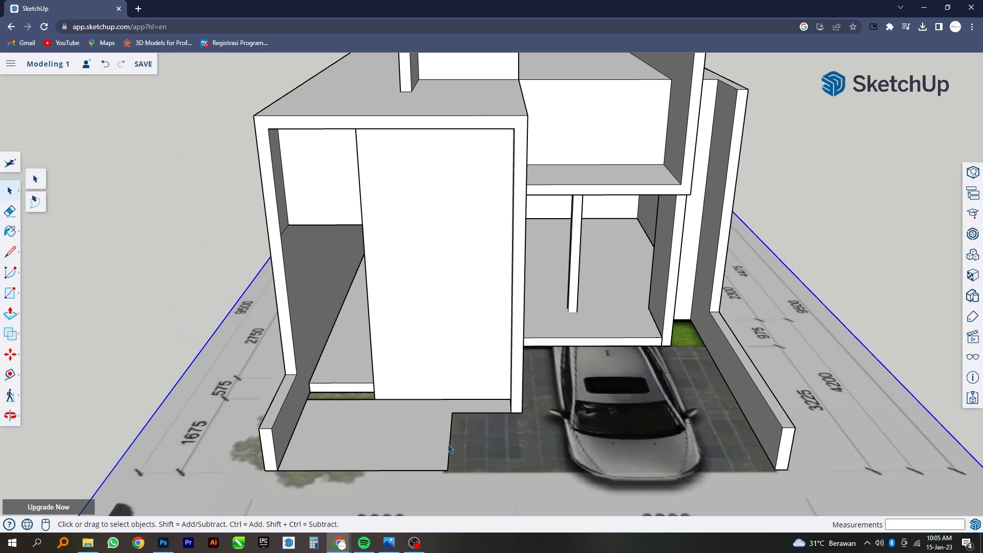
pyautogui.click(450, 449)
pyautogui.click(14, 314)
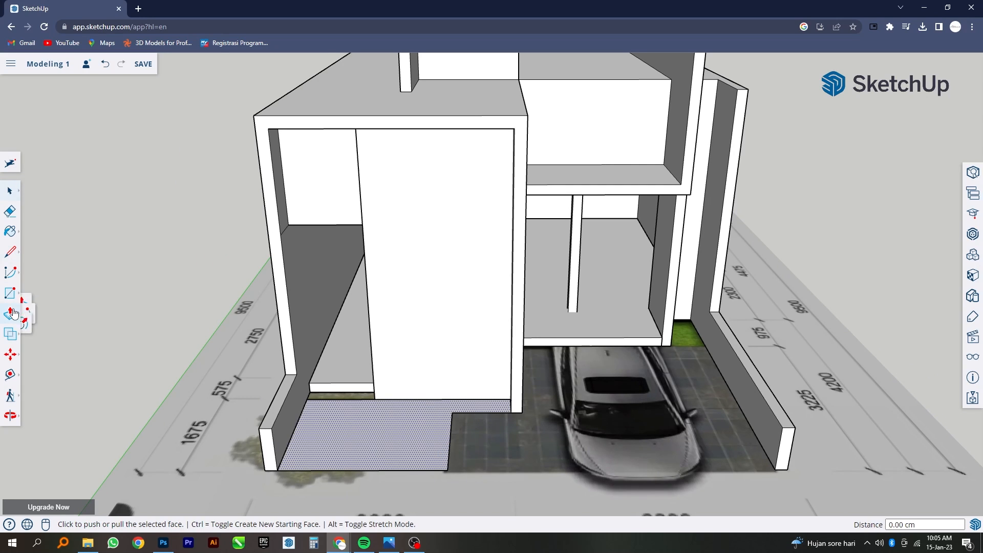
pyautogui.click(32, 335)
pyautogui.click(10, 190)
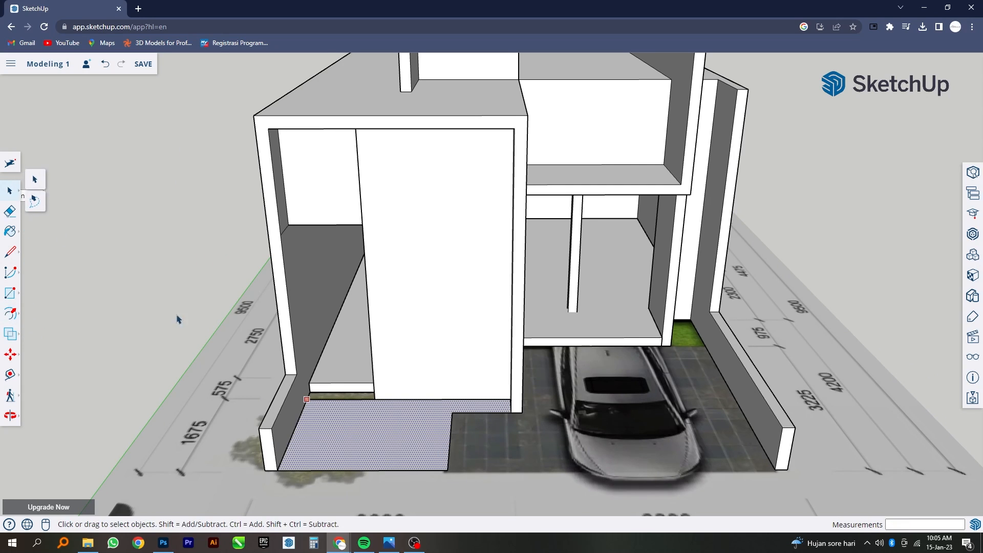
pyautogui.moveTo(486, 437); pyautogui.dragTo(466, 451, button='middle')
pyautogui.click(443, 444)
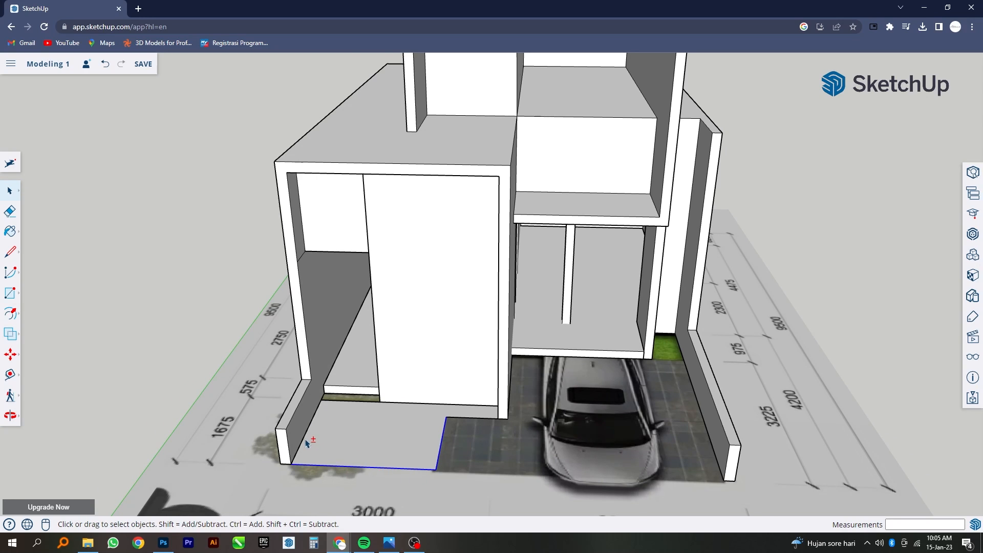
pyautogui.moveTo(306, 443); pyautogui.dragTo(401, 421, button='middle')
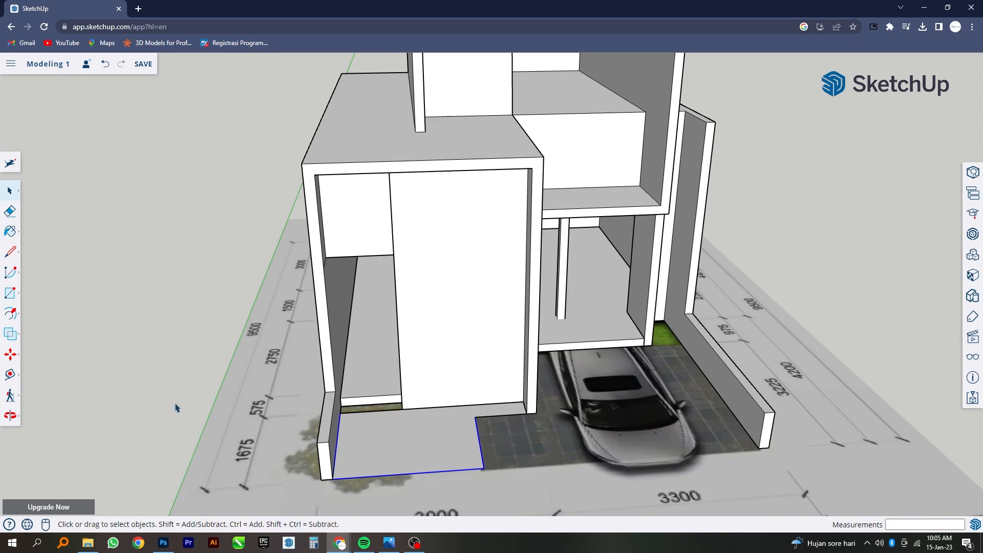
pyautogui.click(10, 314)
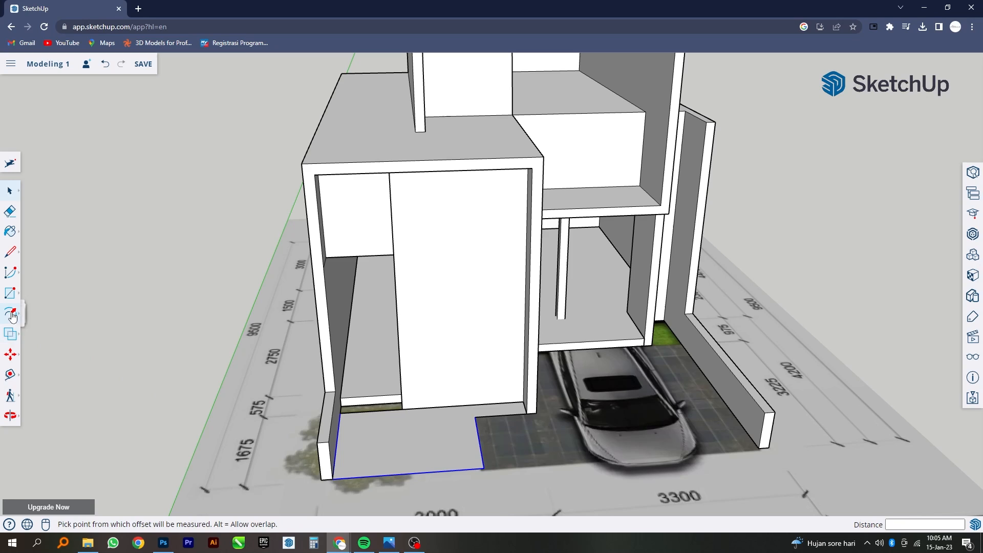
pyautogui.click(406, 478)
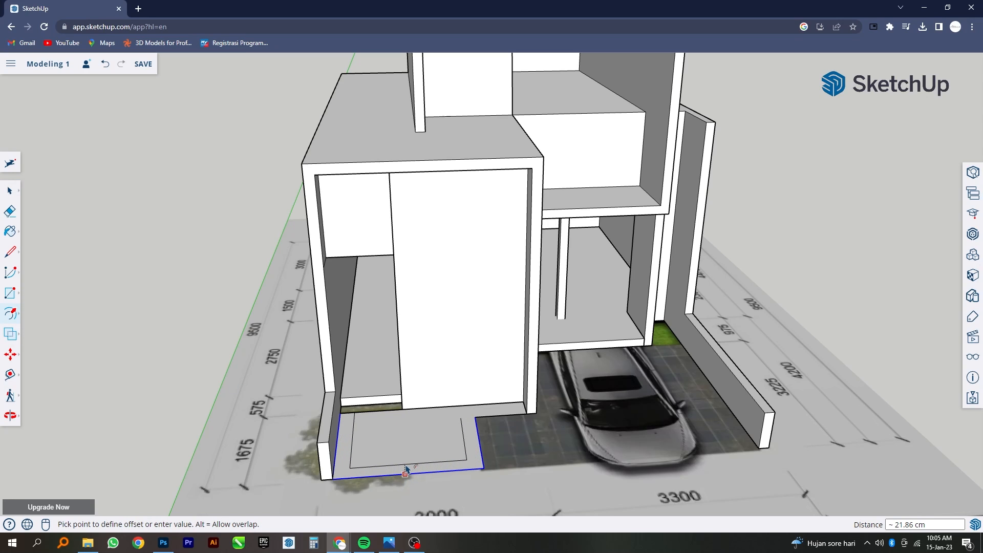
pyautogui.press('Return')
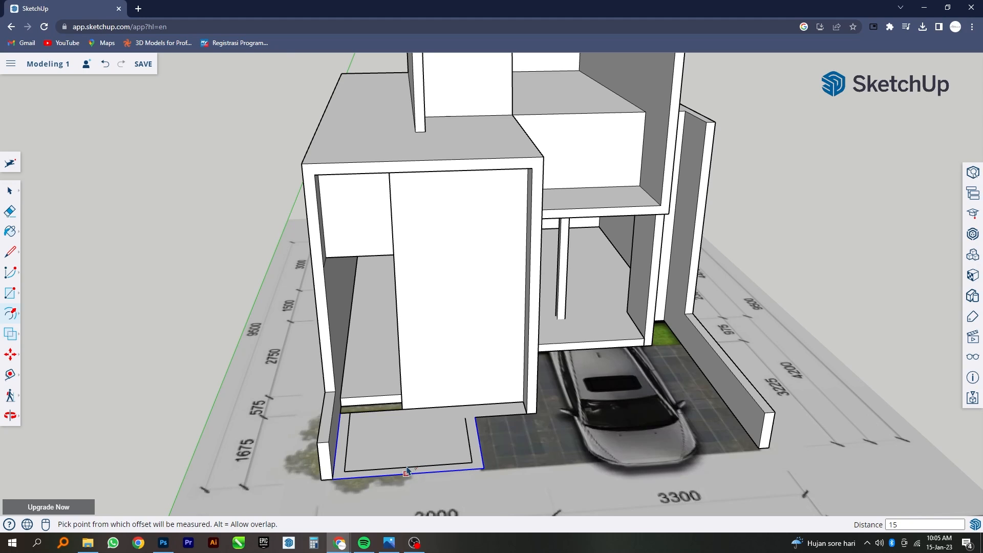
# - Close the planter's inner rectangle with a 175 cm line on the house side and erase the leftover line stub
pyautogui.click(10, 252)
pyautogui.scroll(3, 461, 418)
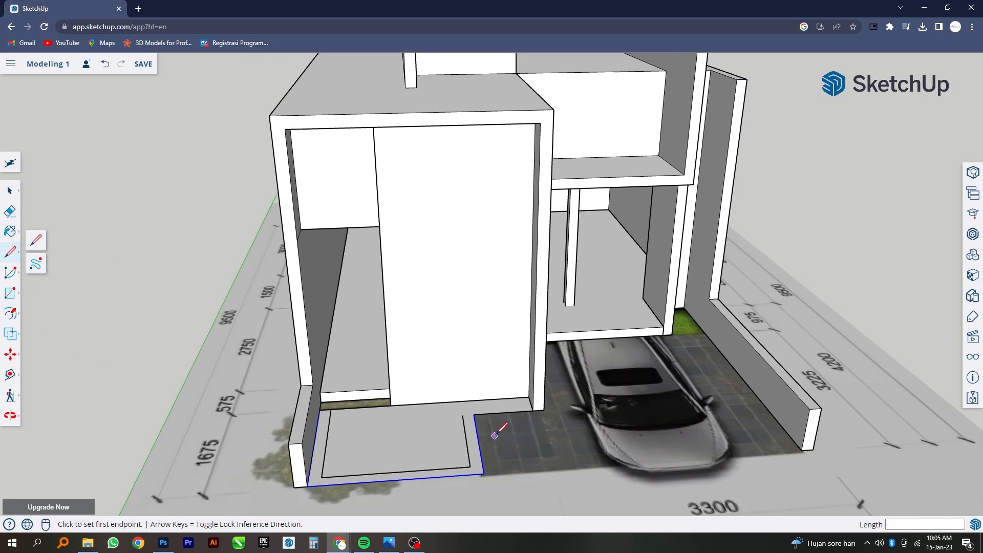
pyautogui.click(464, 415)
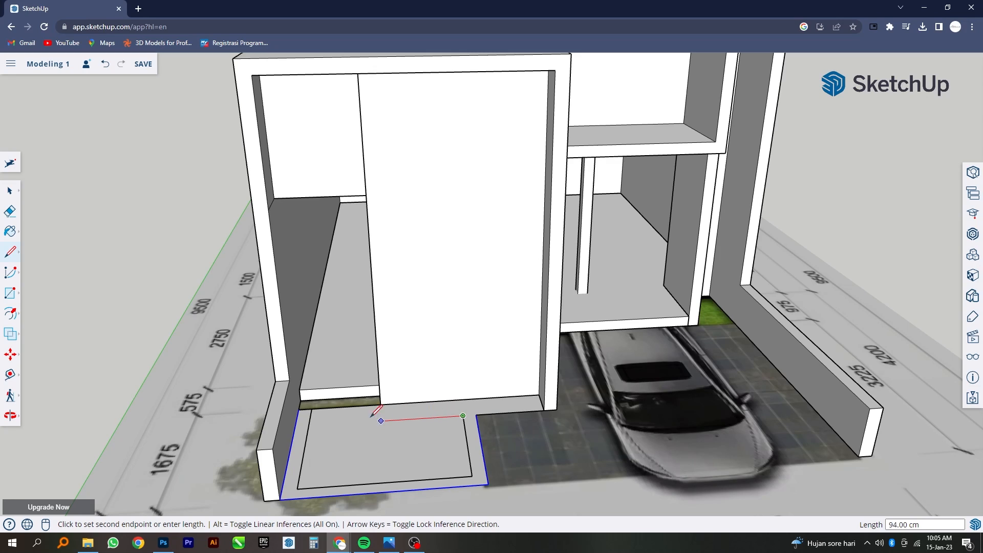
pyautogui.click(309, 424)
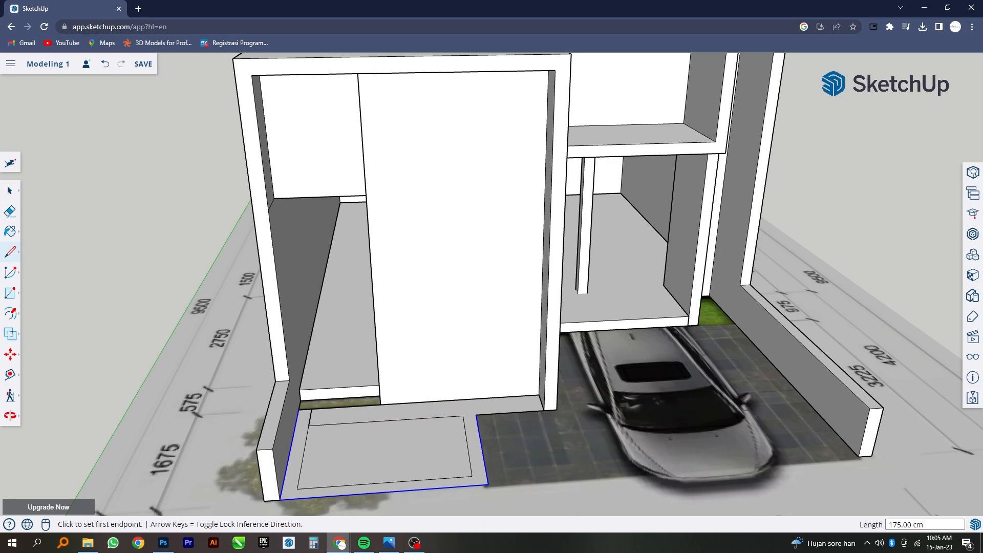
pyautogui.click(10, 220)
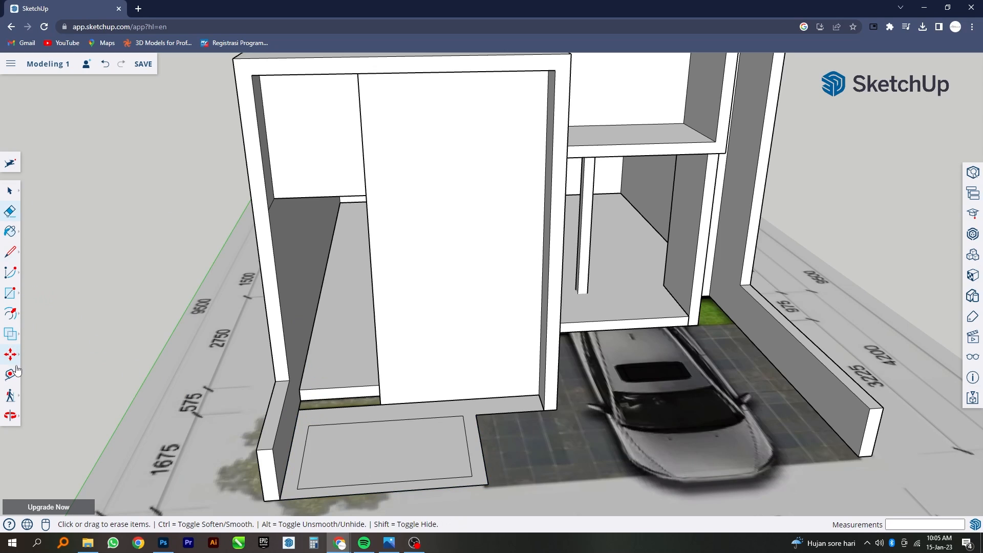
# - Push/Pull the planter's border face 15 cm up and its inner rectangle 10 cm up
pyautogui.click(12, 316)
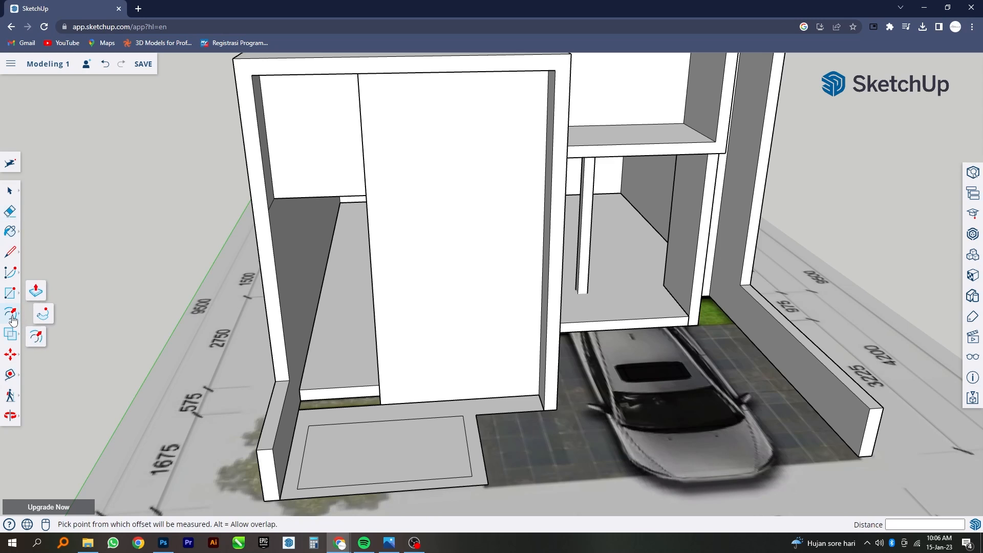
pyautogui.click(33, 298)
pyautogui.click(534, 409)
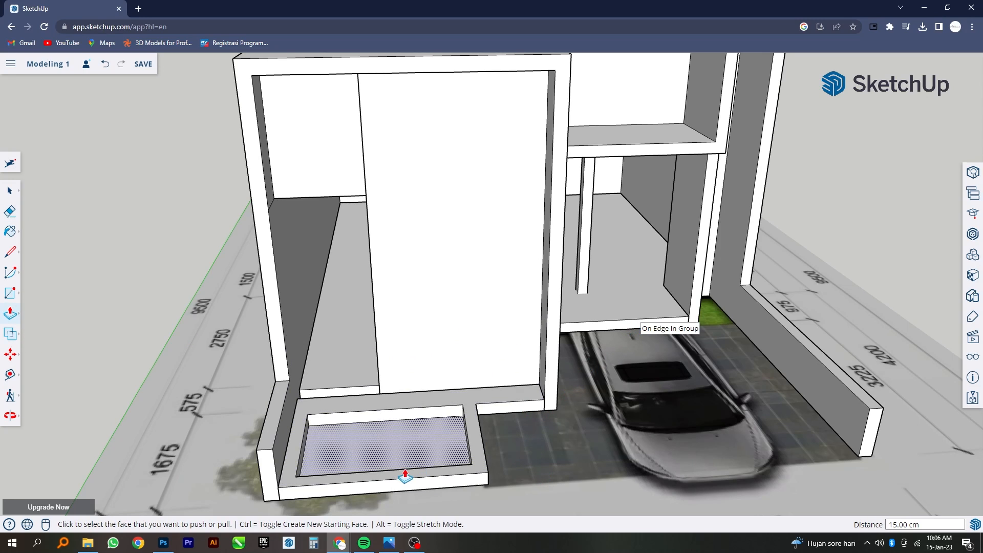
pyautogui.write('15')
pyautogui.press('Return')
pyautogui.click(406, 458)
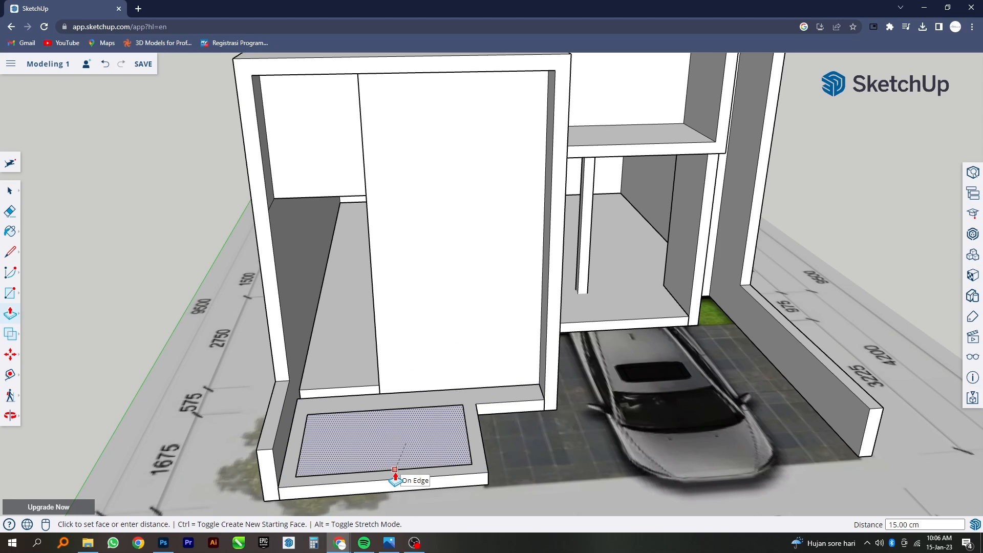
pyautogui.press('Return')
# - Examine the raised planter box in front of the house from several angles
pyautogui.scroll(-5, 449, 455)
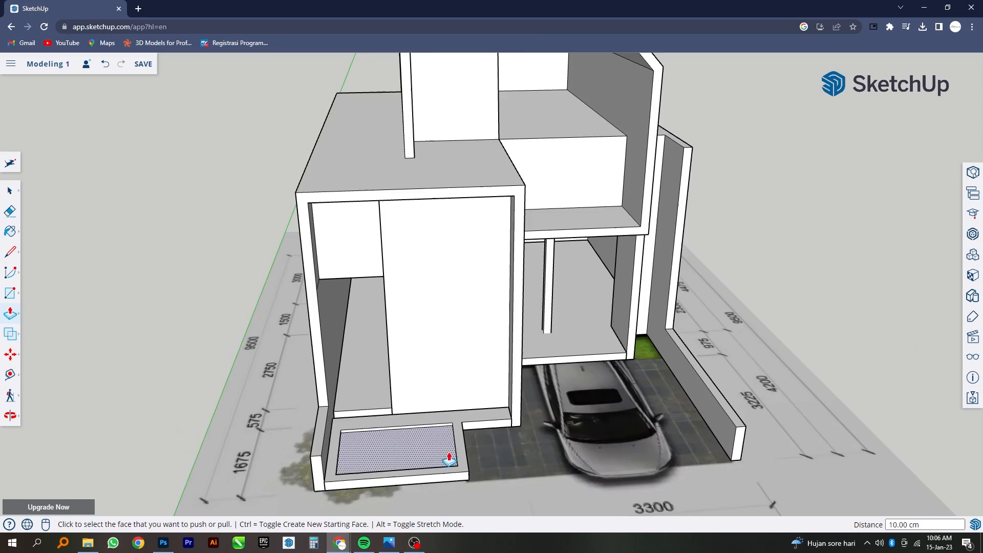
pyautogui.moveTo(448, 454); pyautogui.dragTo(408, 356, button='middle')
pyautogui.scroll(3, 401, 388)
pyautogui.moveTo(401, 389); pyautogui.dragTo(494, 420, button='middle')
pyautogui.scroll(-2, 494, 420)
pyautogui.moveTo(428, 432); pyautogui.dragTo(403, 353, button='middle')
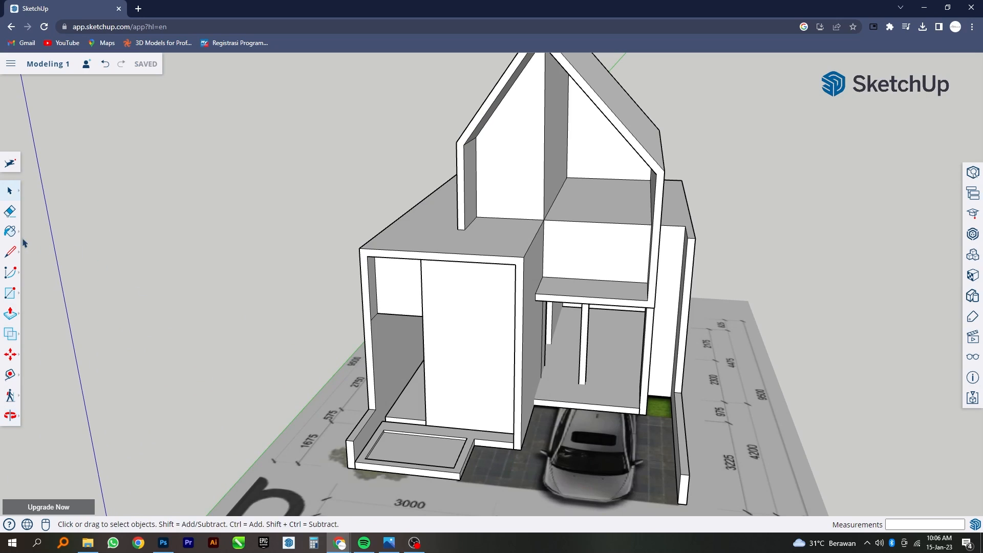
# - Draw one rectangle over the grass patch beside the porch and another over the carport floor up to the planter
pyautogui.click(10, 295)
pyautogui.scroll(5, 640, 431)
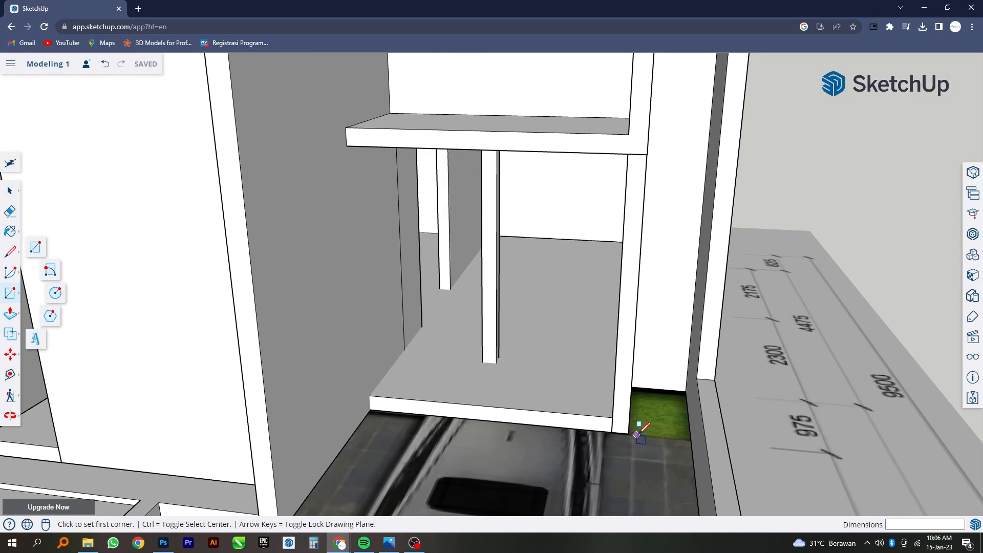
pyautogui.click(629, 434)
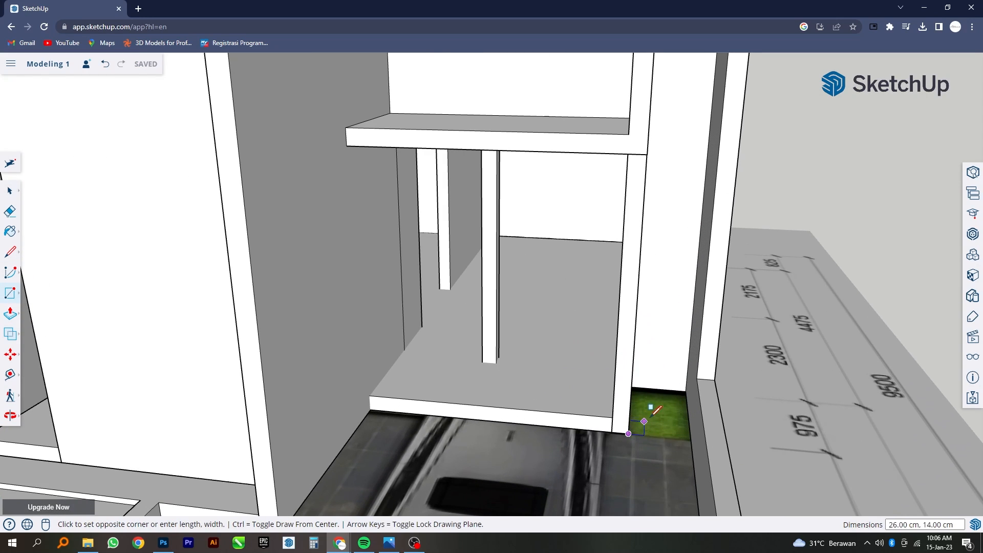
pyautogui.click(686, 391)
pyautogui.scroll(-6, 686, 394)
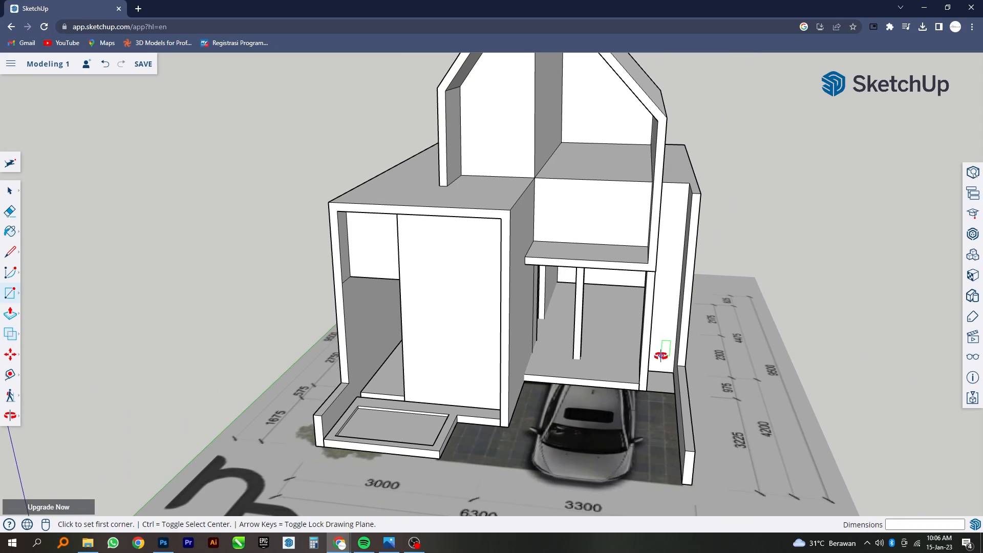
pyautogui.moveTo(569, 415); pyautogui.dragTo(644, 405, button='middle')
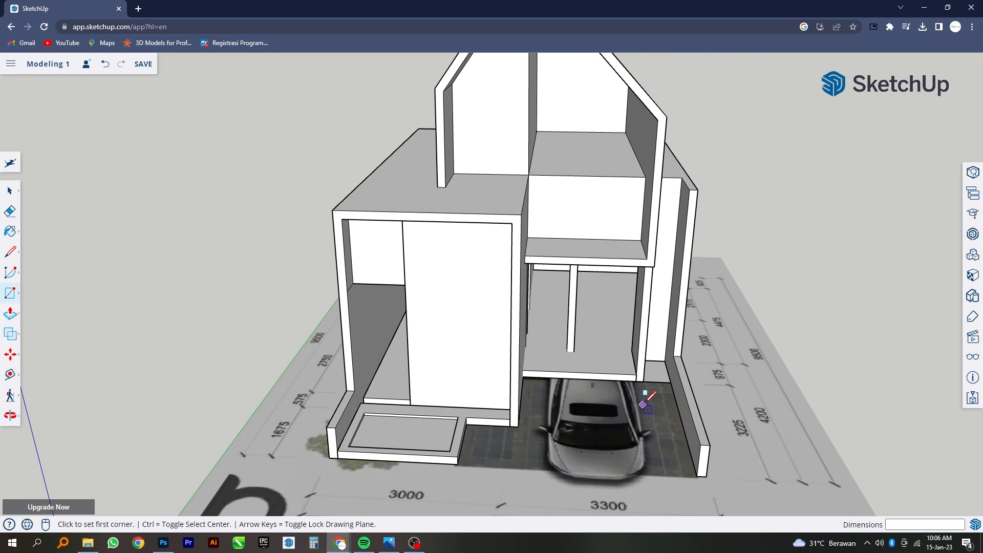
pyautogui.click(671, 381)
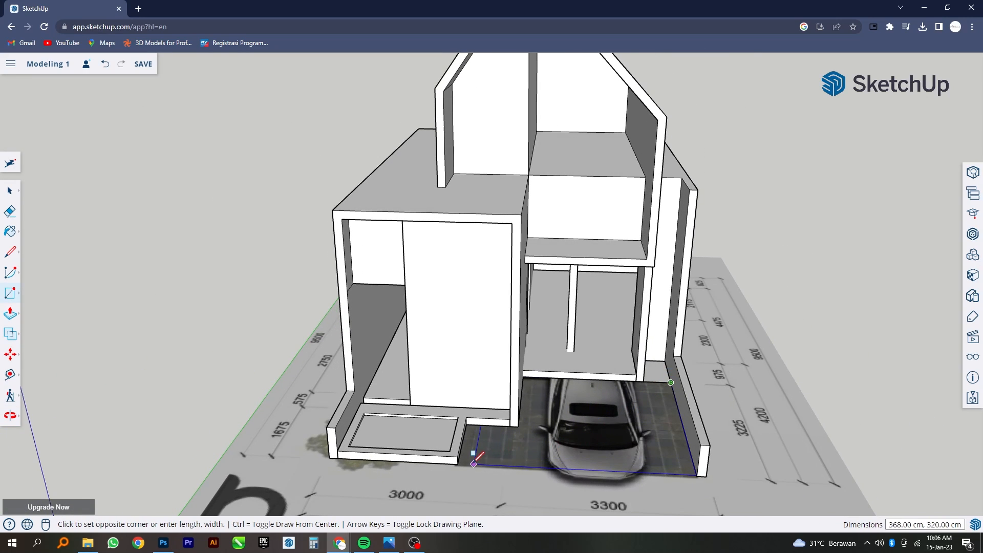
pyautogui.click(457, 465)
pyautogui.moveTo(527, 446); pyautogui.dragTo(440, 426, button='middle')
# - Select all connected planter and carport floor surfaces and make them a group
pyautogui.click(9, 190)
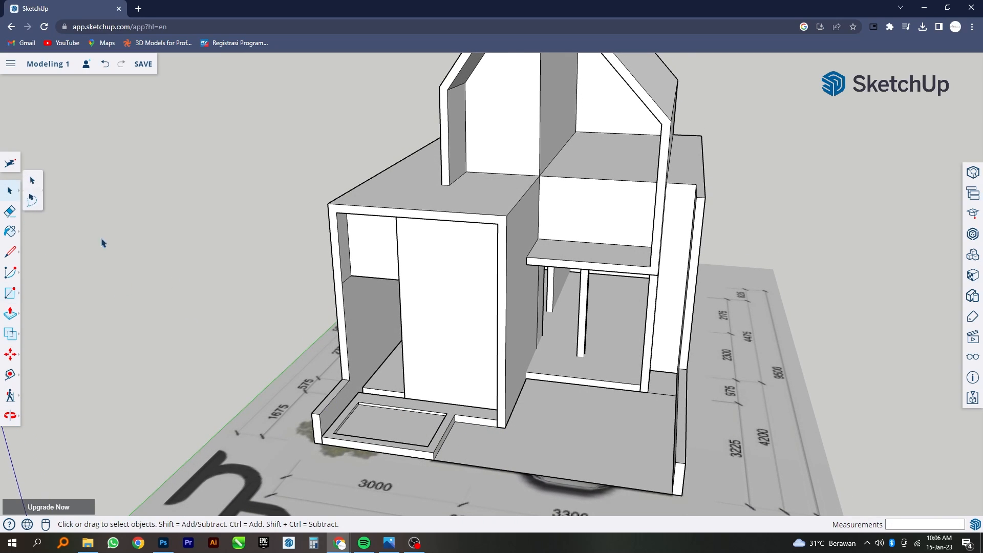
pyautogui.tripleClick(403, 420)
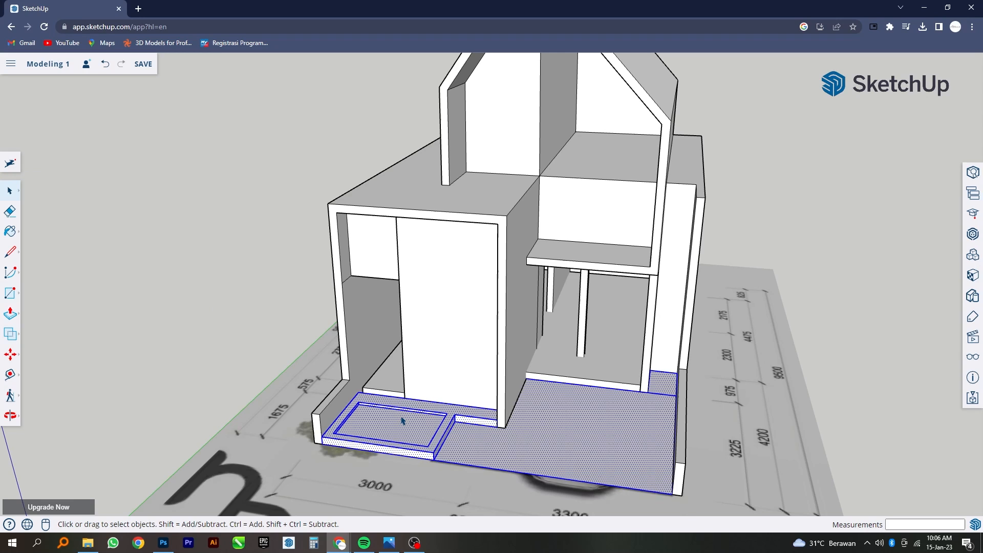
pyautogui.moveTo(402, 420); pyautogui.dragTo(328, 403, button='middle')
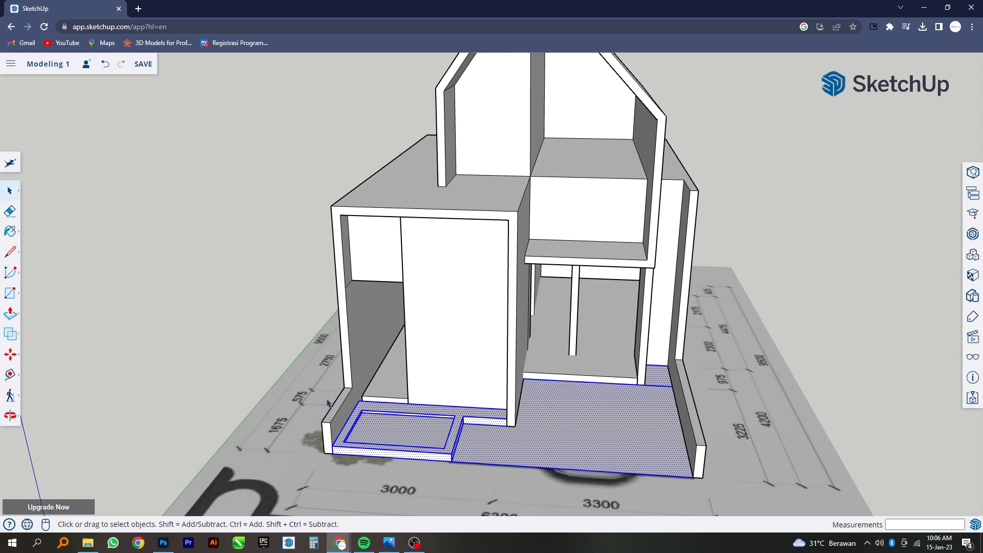
pyautogui.rightClick(450, 424)
pyautogui.moveTo(486, 356)
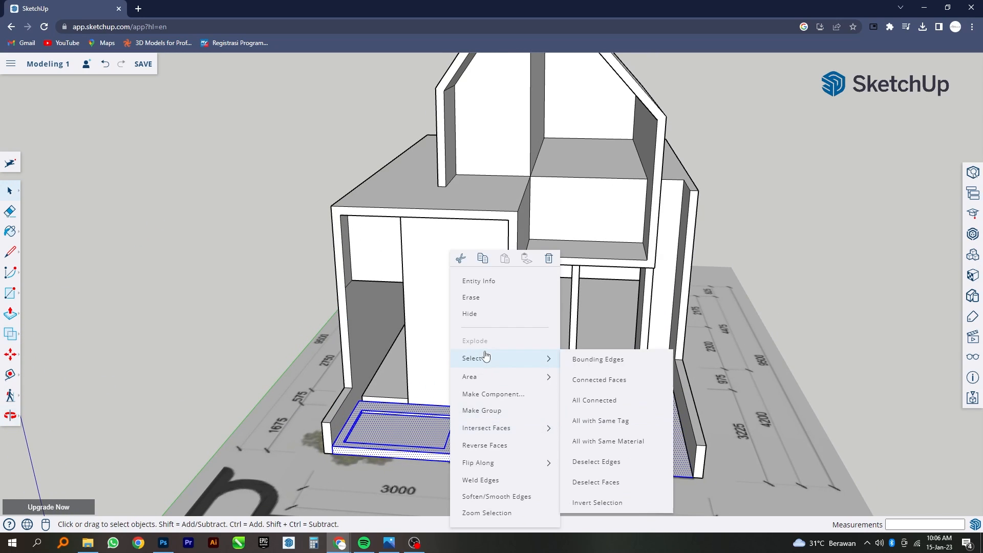
pyautogui.click(484, 410)
# - Inside the house group, copy the bottom edge of the wall end beside the front opening 15 cm upward
pyautogui.scroll(-5, 484, 410)
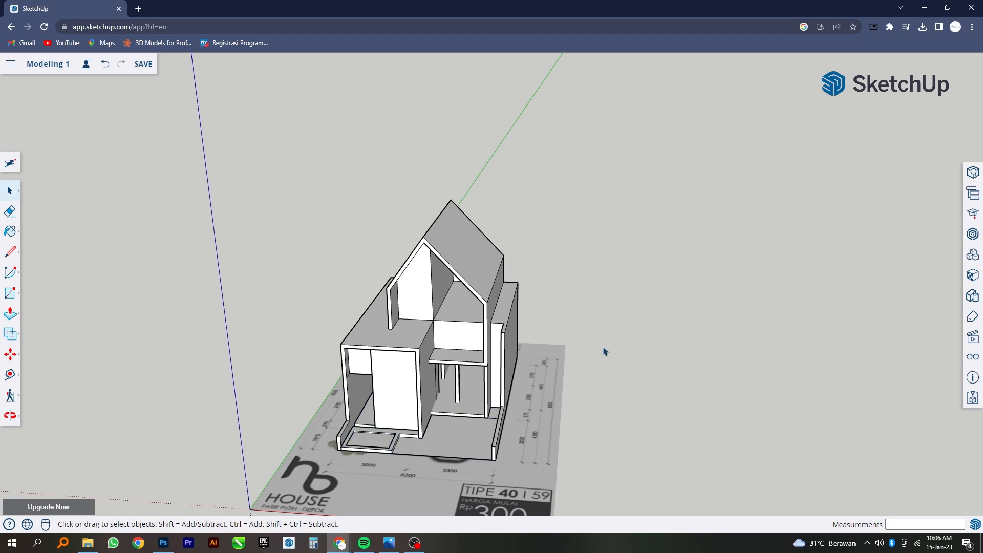
pyautogui.moveTo(542, 352); pyautogui.dragTo(530, 383, button='middle')
pyautogui.scroll(2, 400, 404)
pyautogui.moveTo(400, 405); pyautogui.dragTo(513, 388, button='middle')
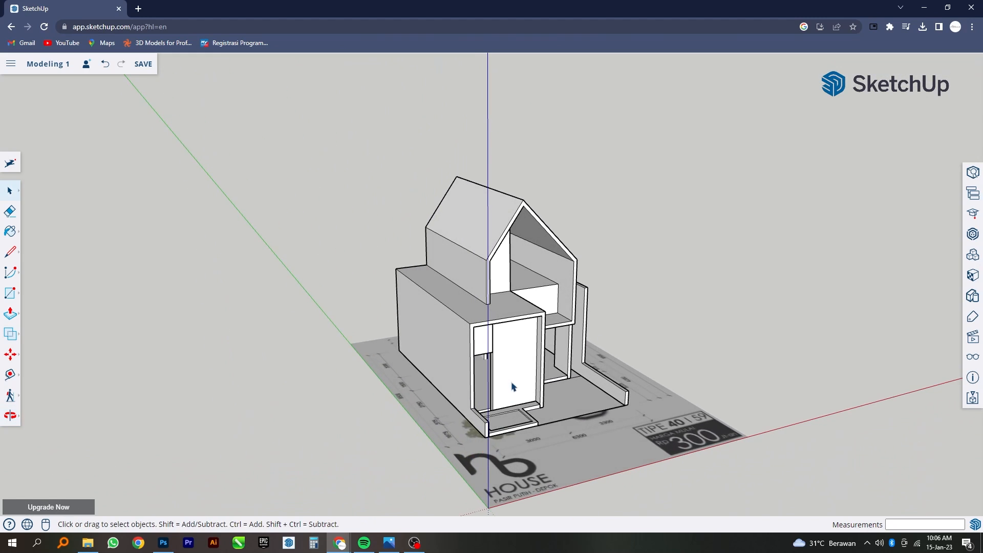
pyautogui.scroll(5, 512, 388)
pyautogui.scroll(5, 493, 390)
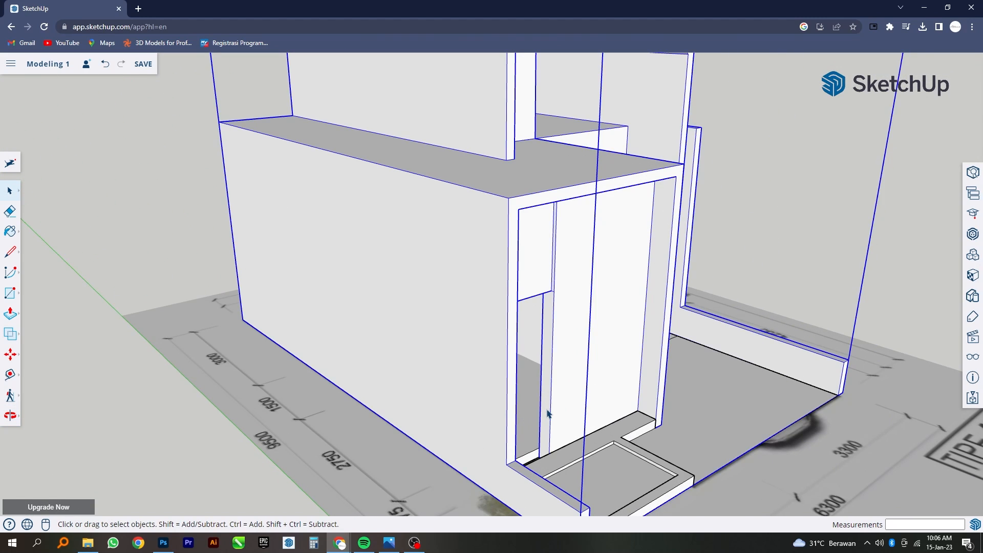
pyautogui.scroll(4, 548, 414)
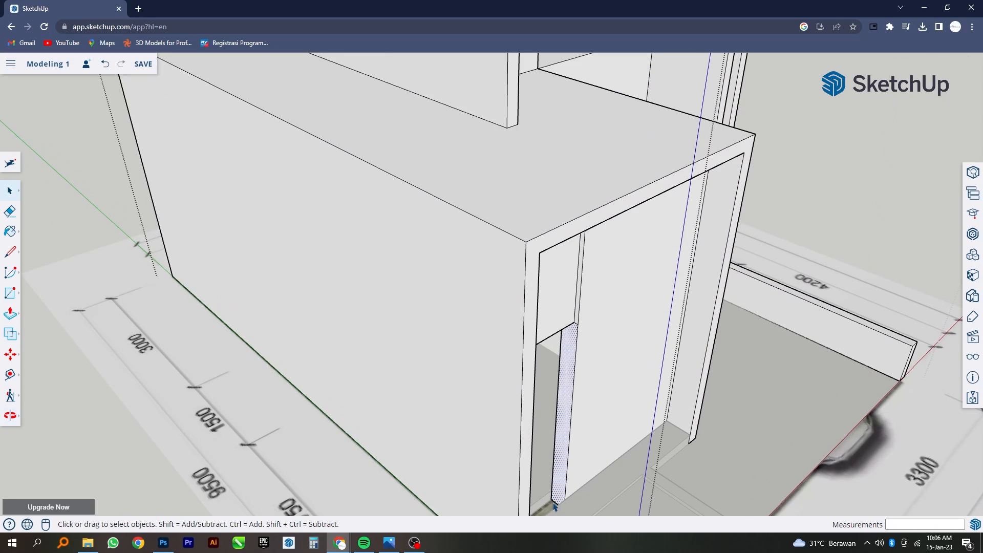
pyautogui.scroll(-6, 549, 414)
pyautogui.scroll(7, 565, 479)
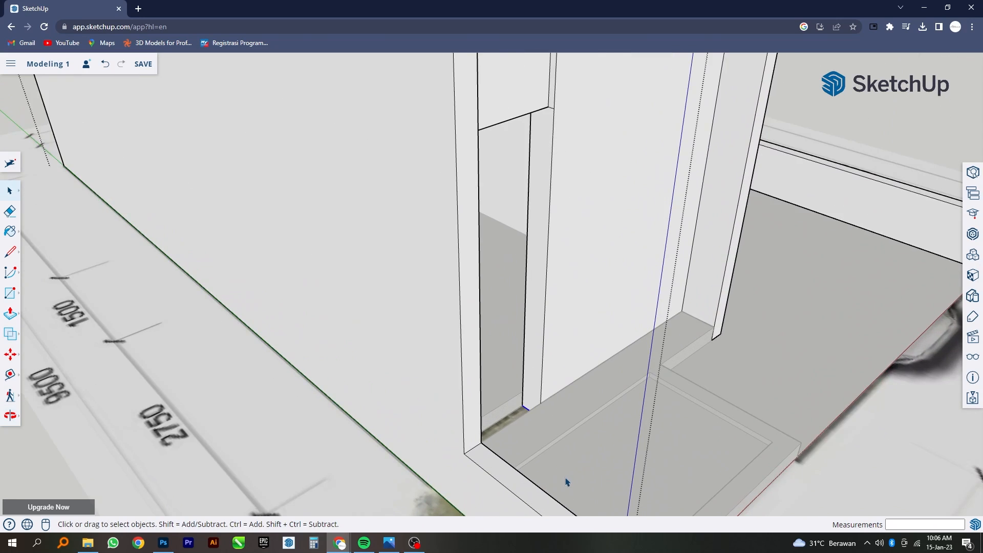
pyautogui.click(14, 353)
pyautogui.scroll(3, 506, 388)
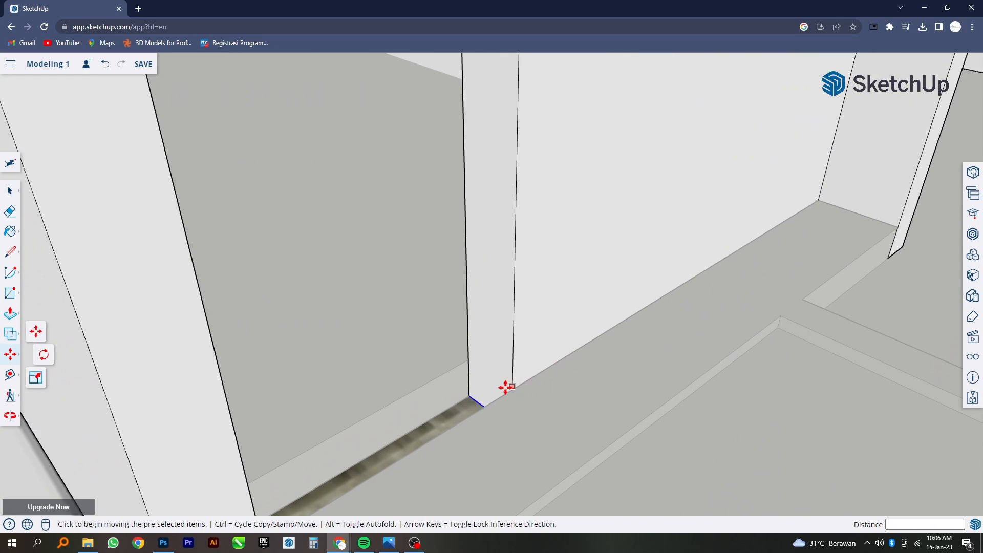
pyautogui.press('ctrl')
pyautogui.click(469, 396)
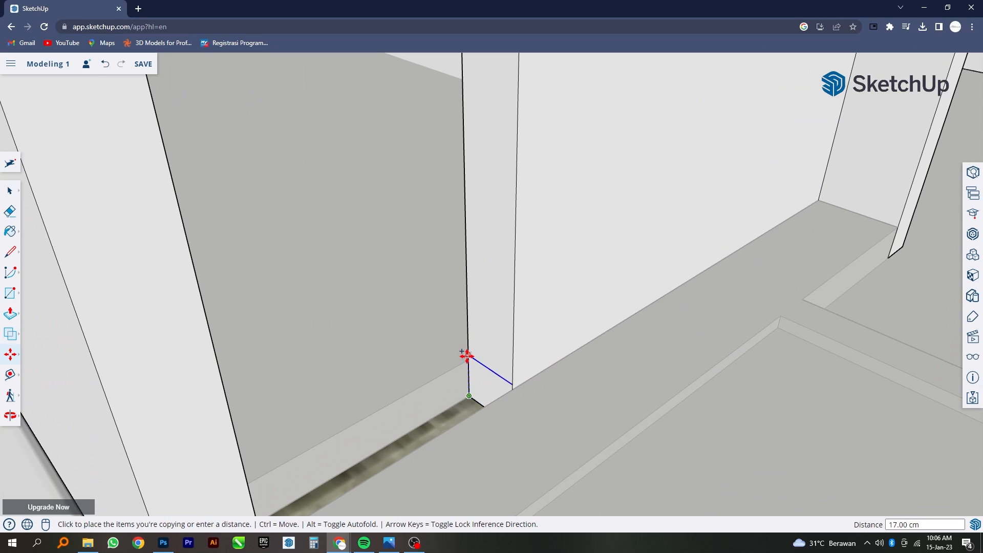
pyautogui.click(466, 359)
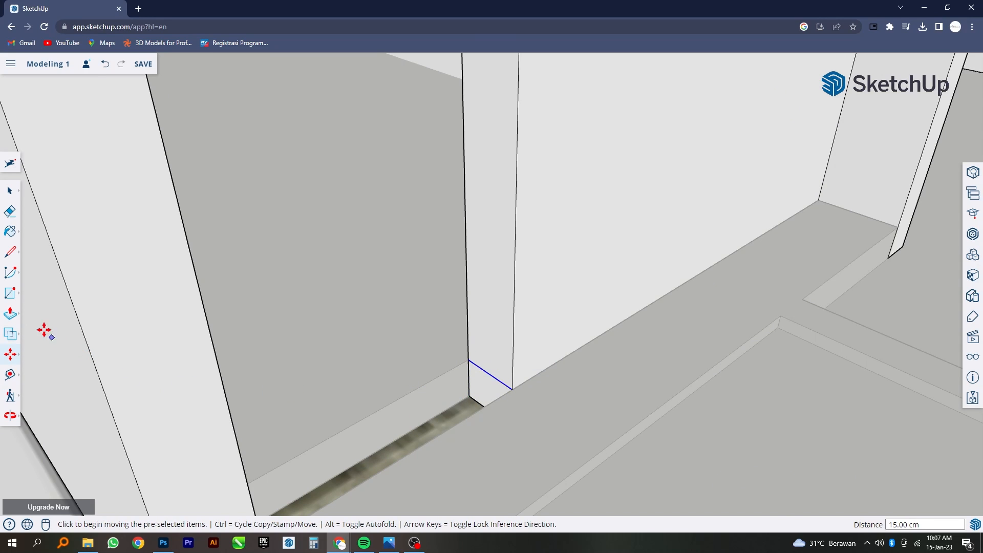
# - Push/Pull the 15 cm high face at the wall's base 95 cm across the front opening, then leave the group
pyautogui.click(10, 313)
pyautogui.click(485, 397)
pyautogui.moveTo(413, 397); pyautogui.dragTo(251, 406, button='middle')
pyautogui.click(192, 364)
pyautogui.scroll(-5, 345, 403)
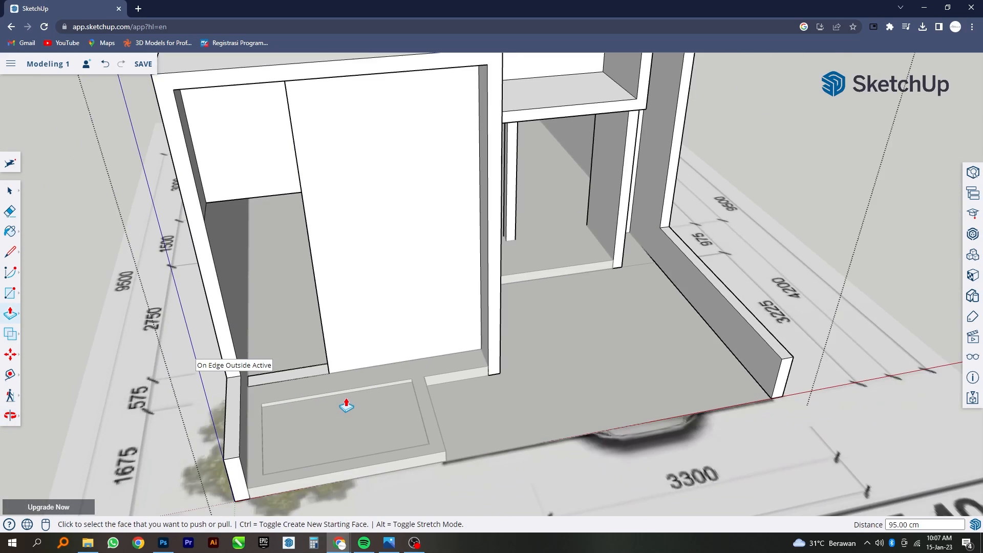
pyautogui.moveTo(347, 404); pyautogui.dragTo(317, 384, button='middle')
pyautogui.click(10, 190)
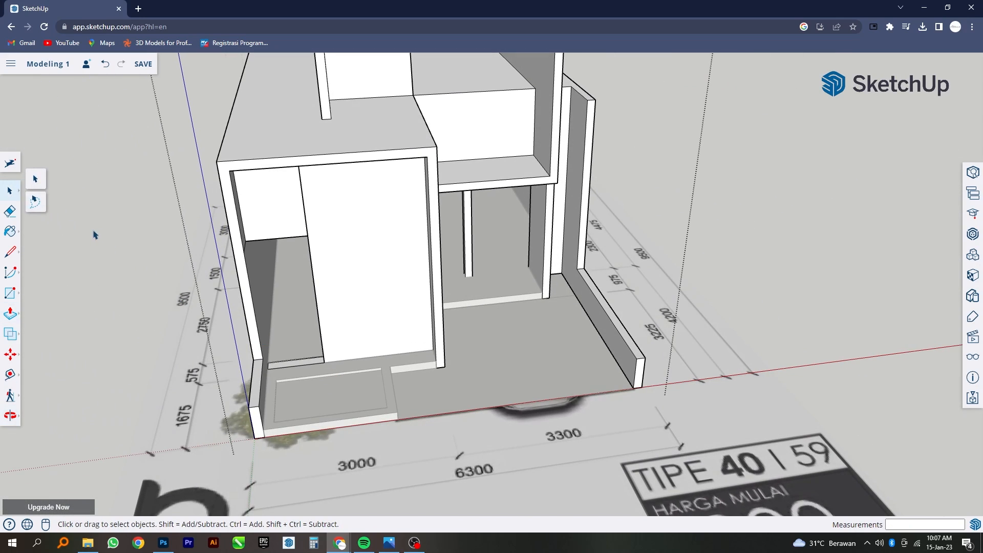
pyautogui.scroll(-3, 560, 437)
pyautogui.moveTo(560, 437); pyautogui.dragTo(484, 382, button='middle')
pyautogui.scroll(1, 511, 339)
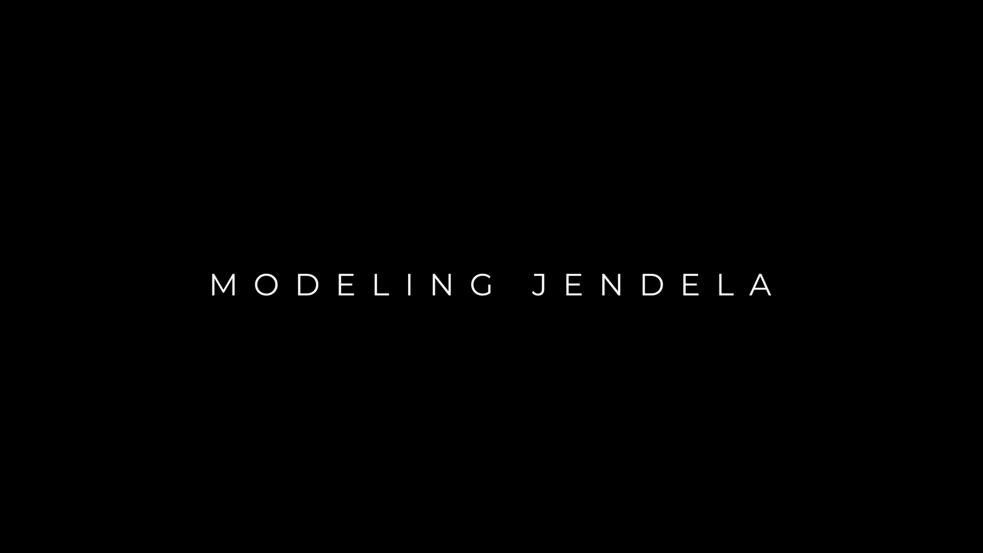
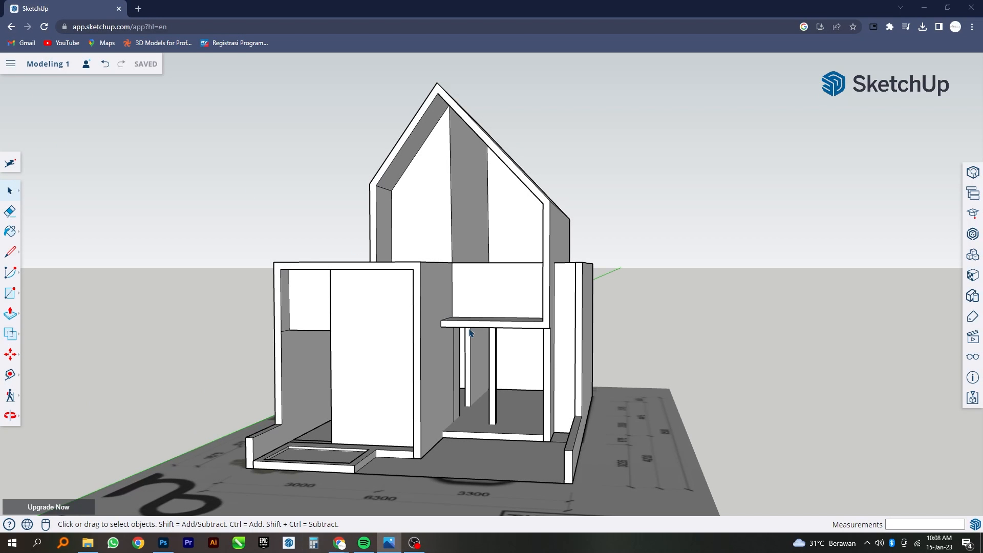
# - Erase the seam line on the inner face of the side wall at the front opening's upper edge
pyautogui.moveTo(440, 385); pyautogui.dragTo(477, 396, button='middle')
pyautogui.scroll(5, 408, 395)
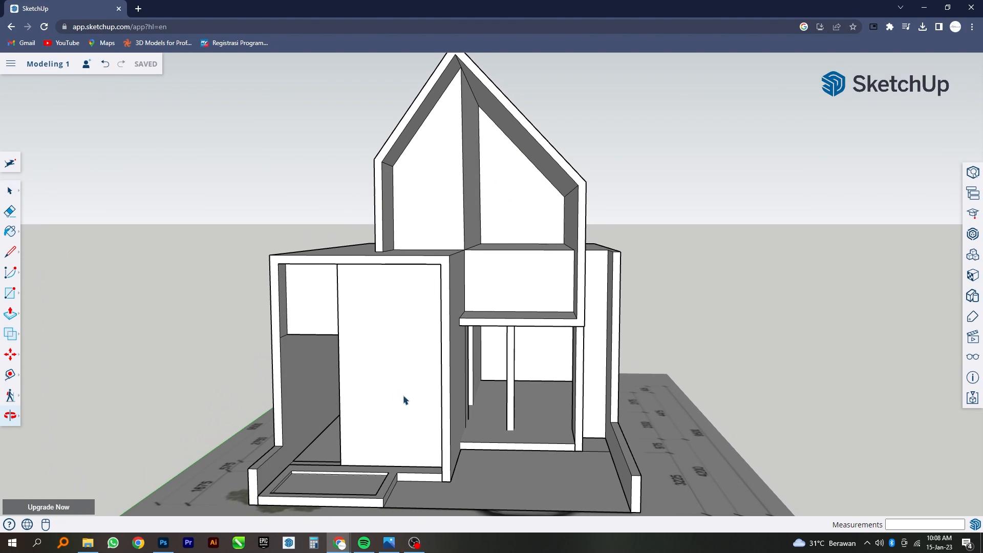
pyautogui.press('r')
pyautogui.scroll(5, 253, 160)
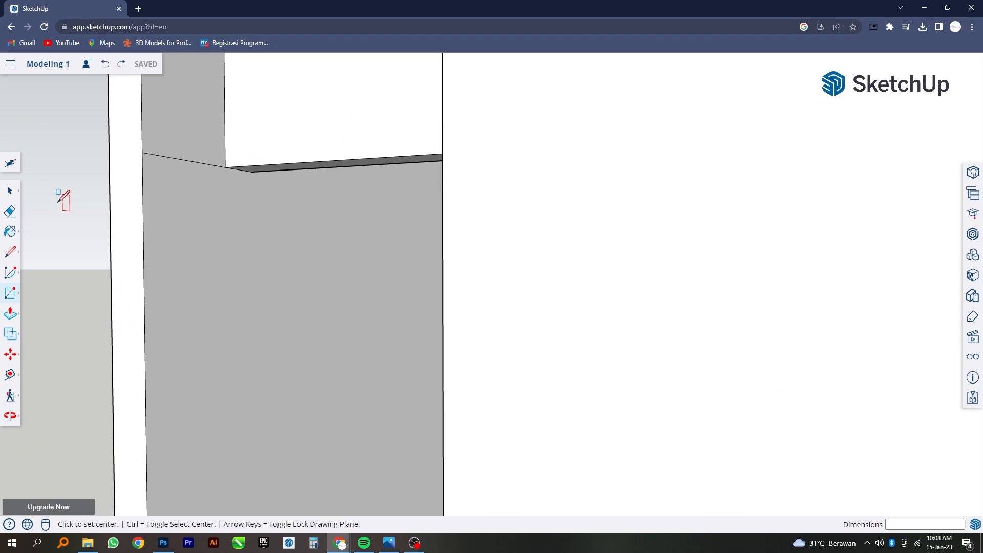
pyautogui.click(19, 196)
pyautogui.scroll(-3, 251, 256)
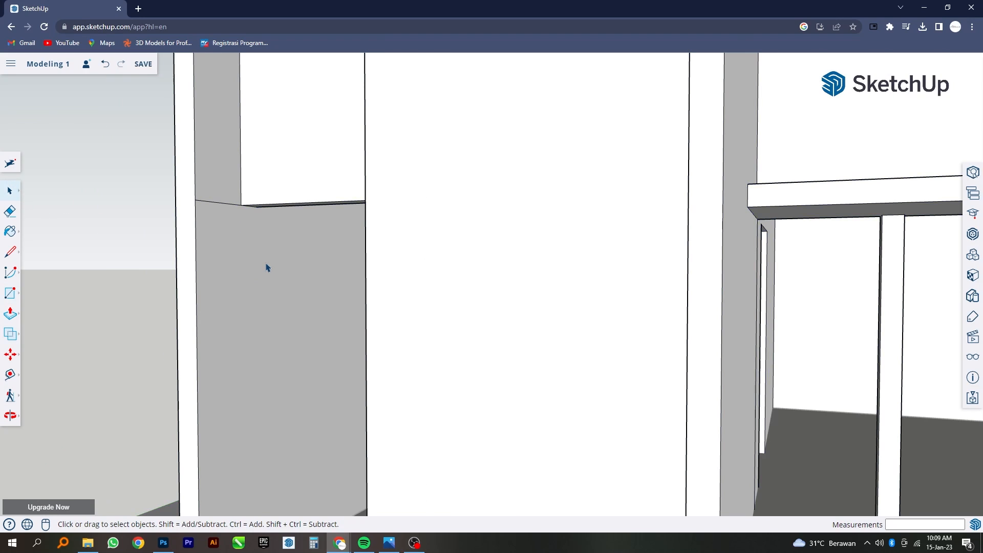
pyautogui.hotkey('ctrl', 'a')
pyautogui.click(239, 243)
pyautogui.click(9, 211)
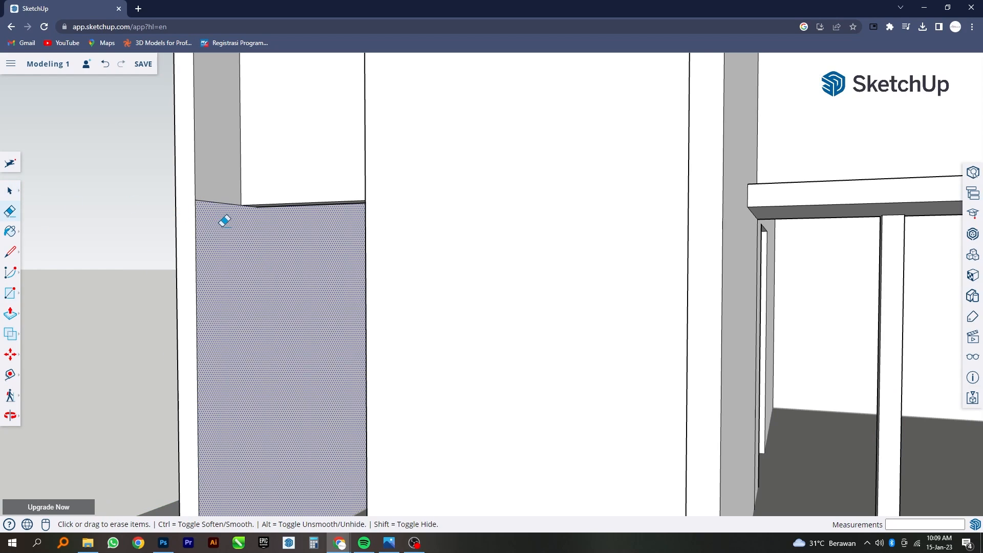
pyautogui.click(216, 202)
pyautogui.click(10, 191)
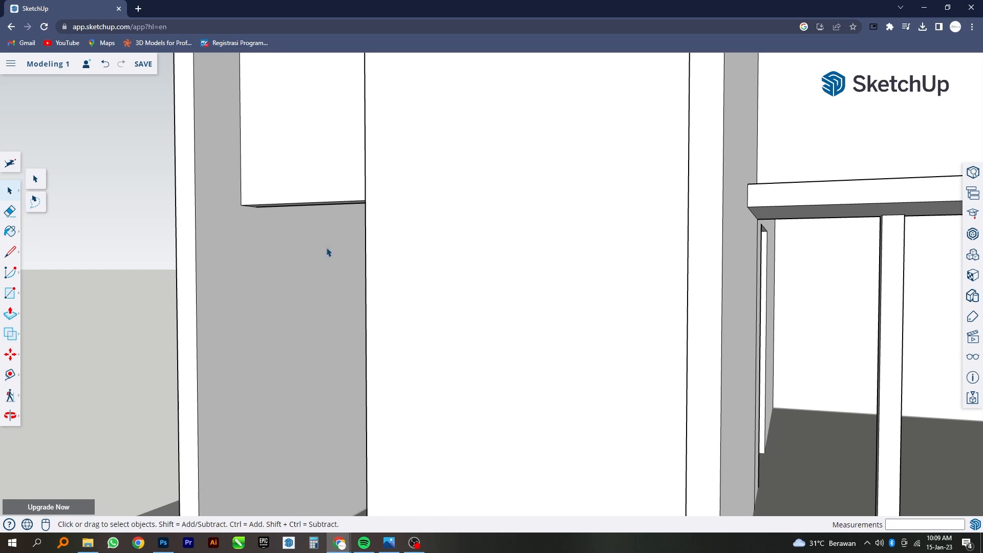
# - Draw a vertical line on the side wall from the front opening's upper corner down to the raised sill
pyautogui.scroll(-5, 184, 265)
pyautogui.click(10, 252)
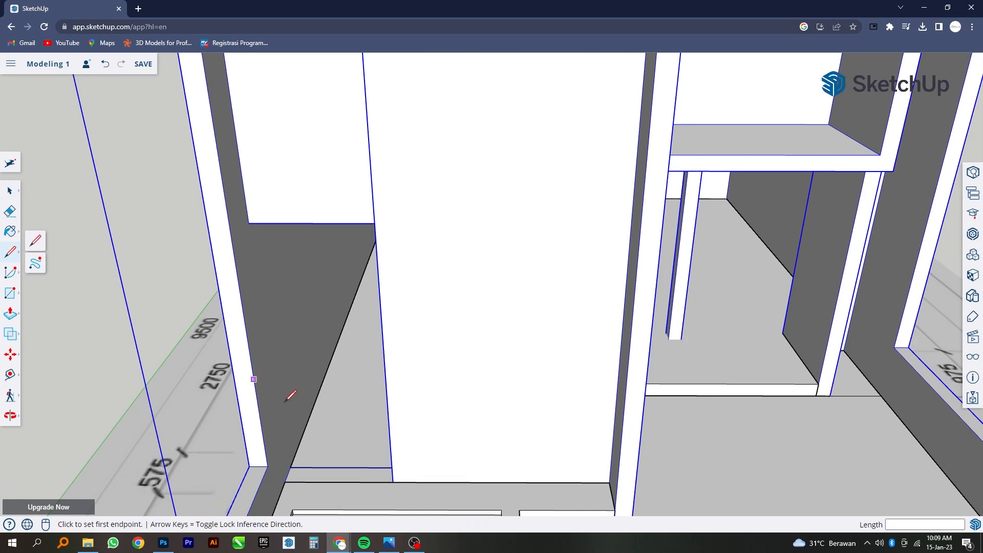
pyautogui.scroll(-3, 287, 399)
pyautogui.moveTo(284, 395); pyautogui.dragTo(257, 216, button='middle')
pyautogui.click(249, 168)
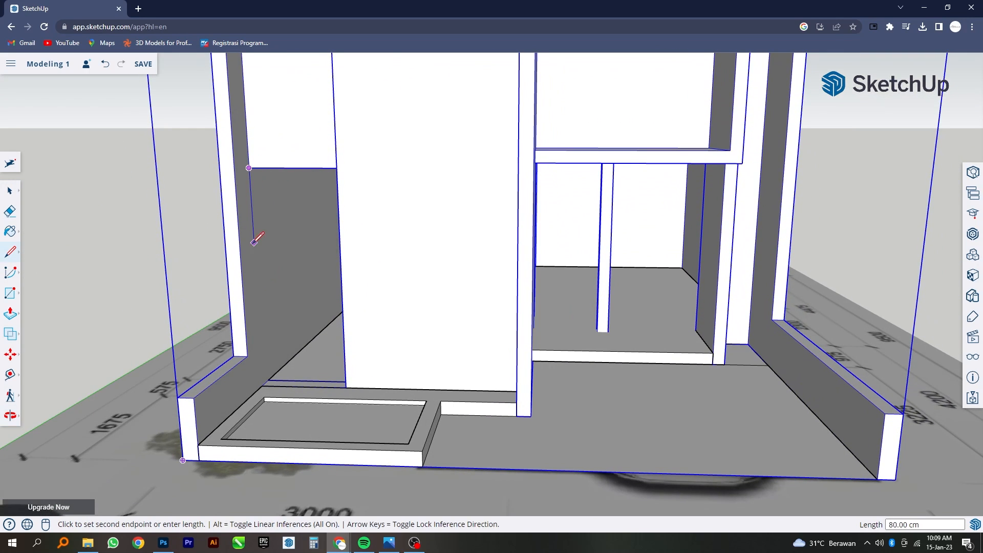
pyautogui.click(263, 374)
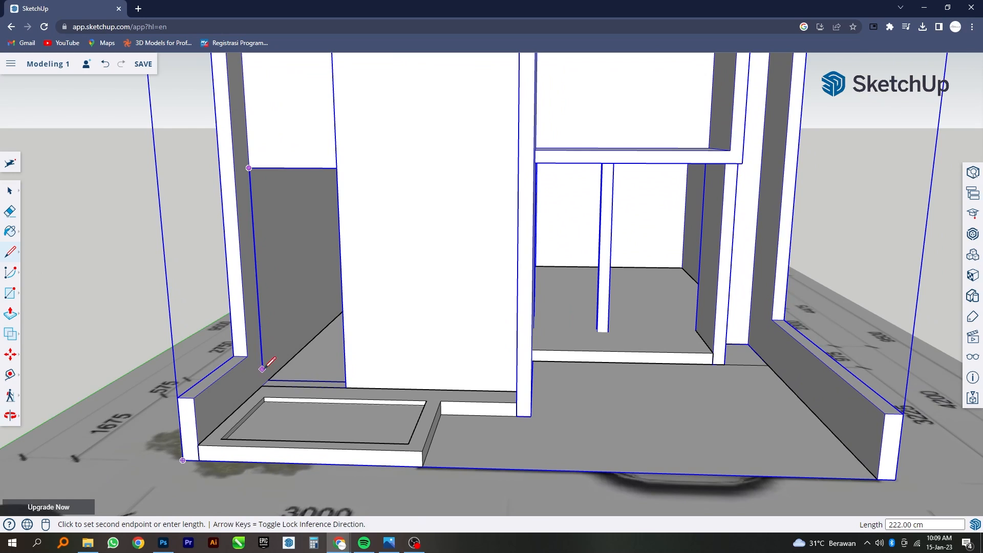
pyautogui.scroll(2, 263, 377)
pyautogui.press('space')
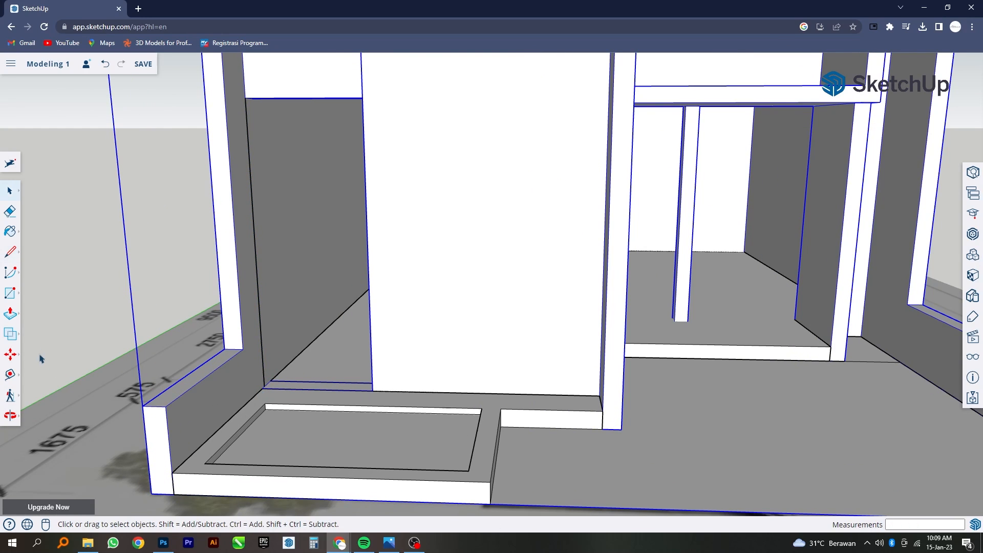
# - Draw a 95 x 240 cm rectangle filling the tall front opening between the side wall and the front wall panel
pyautogui.click(10, 294)
pyautogui.scroll(4, 342, 418)
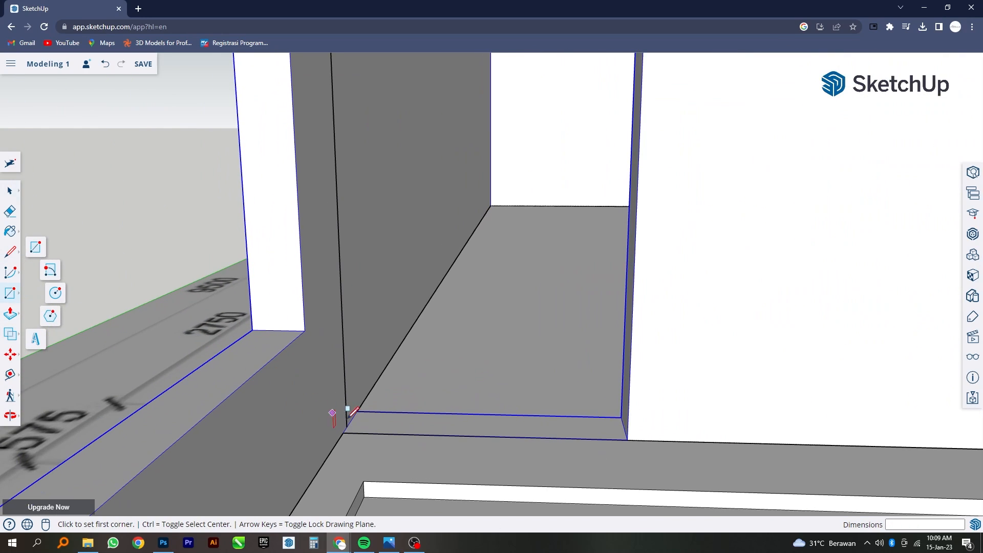
pyautogui.click(347, 427)
pyautogui.scroll(-3, 347, 413)
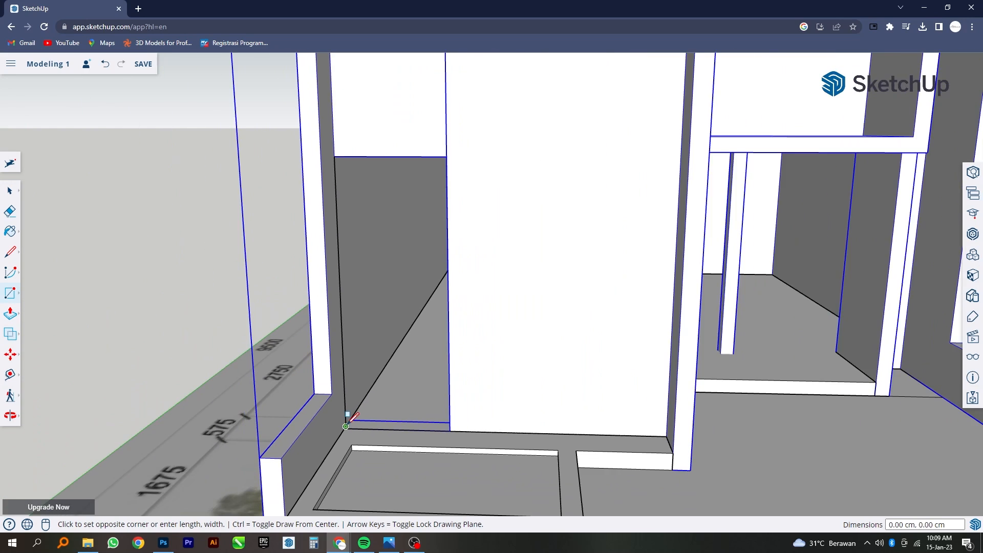
pyautogui.moveTo(347, 413); pyautogui.dragTo(528, 177, button='middle')
pyautogui.scroll(1, 522, 184)
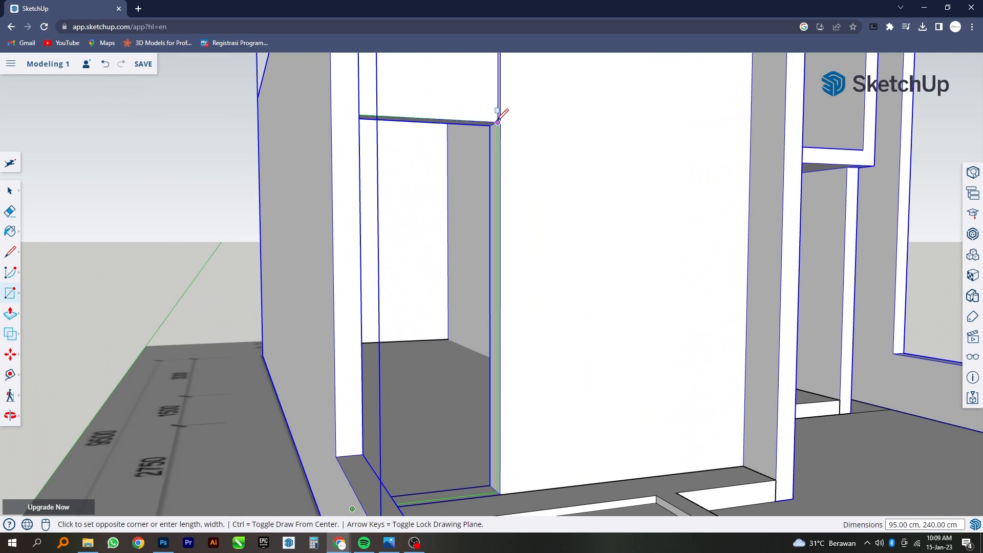
pyautogui.click(496, 123)
pyautogui.moveTo(495, 126); pyautogui.dragTo(290, 354, button='middle')
# - Push/Pull the 95 x 240 cm rectangle in the front opening outward into a panel about 5 cm thick
pyautogui.press('space')
pyautogui.click(377, 373)
pyautogui.scroll(-6, 377, 373)
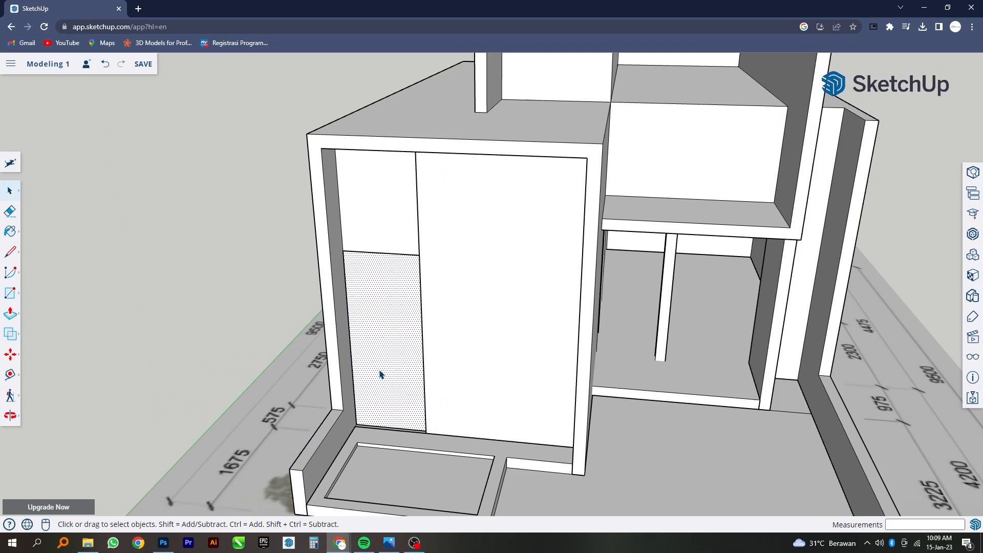
pyautogui.moveTo(378, 373); pyautogui.dragTo(391, 297, button='middle')
pyautogui.scroll(5, 387, 330)
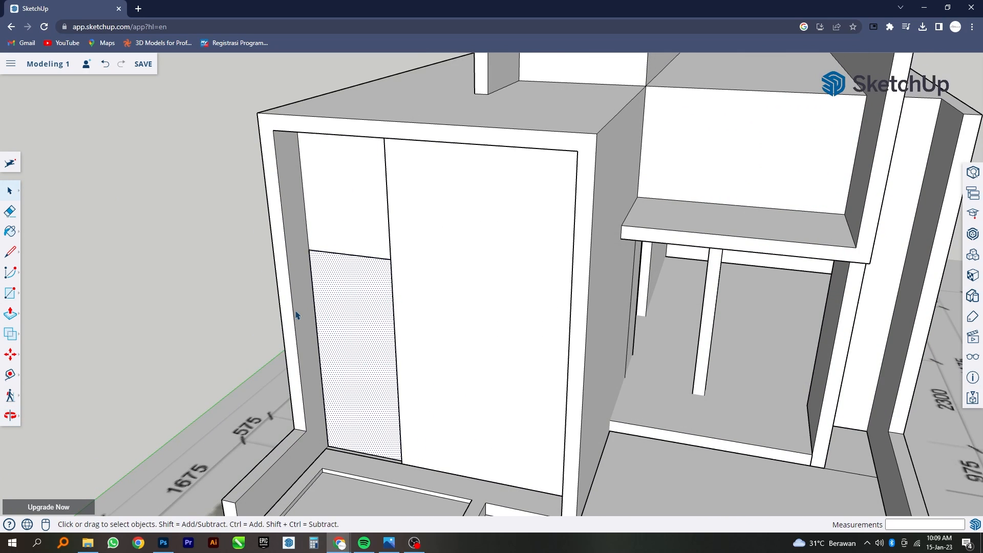
pyautogui.scroll(-2, 297, 315)
pyautogui.click(16, 319)
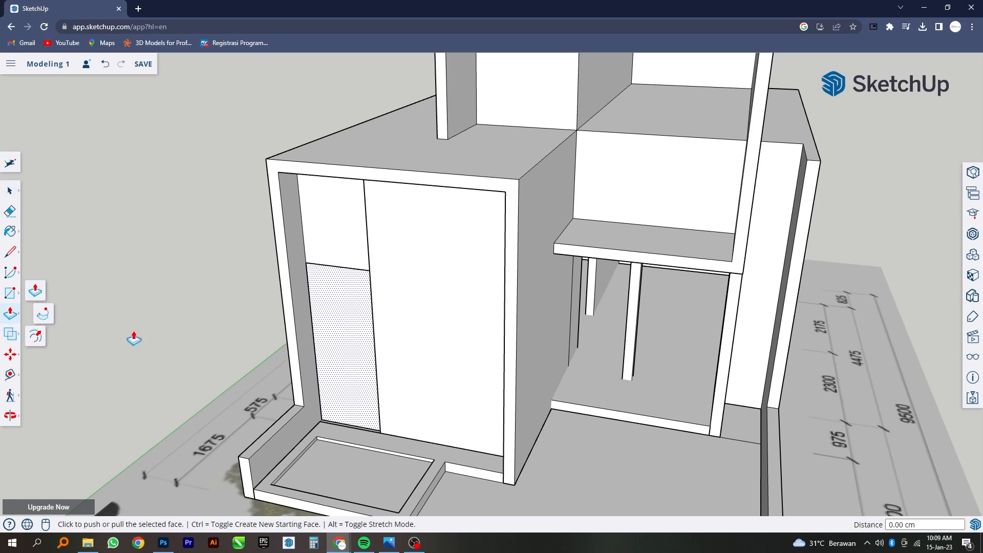
pyautogui.click(336, 346)
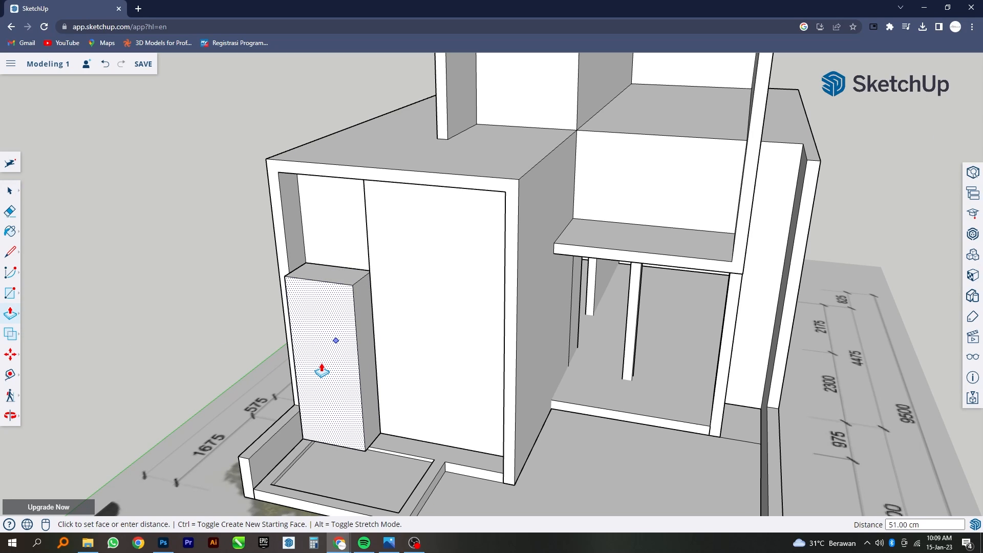
pyautogui.press('Return')
pyautogui.press('space')
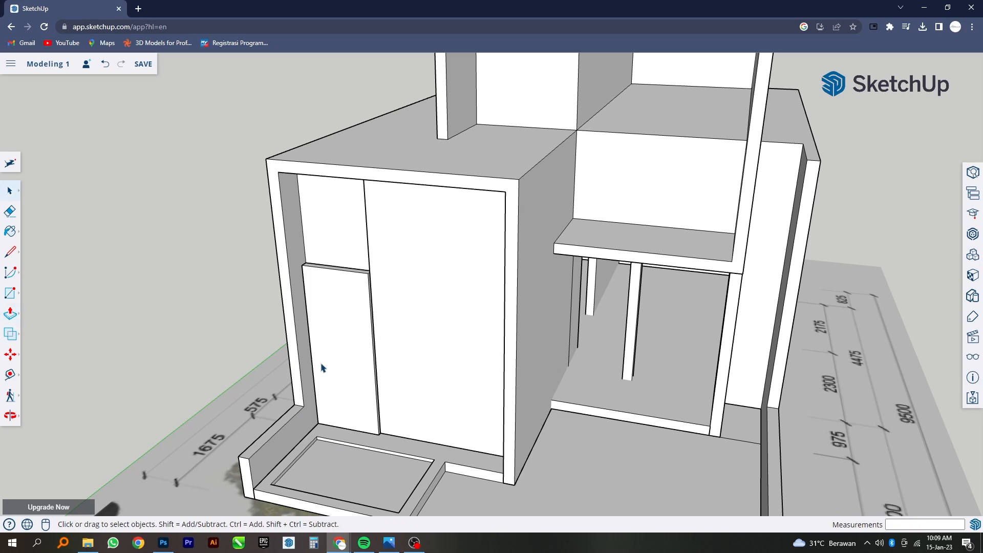
# - Make the thin panel's front face and its connected geometry into a group
pyautogui.click(325, 367)
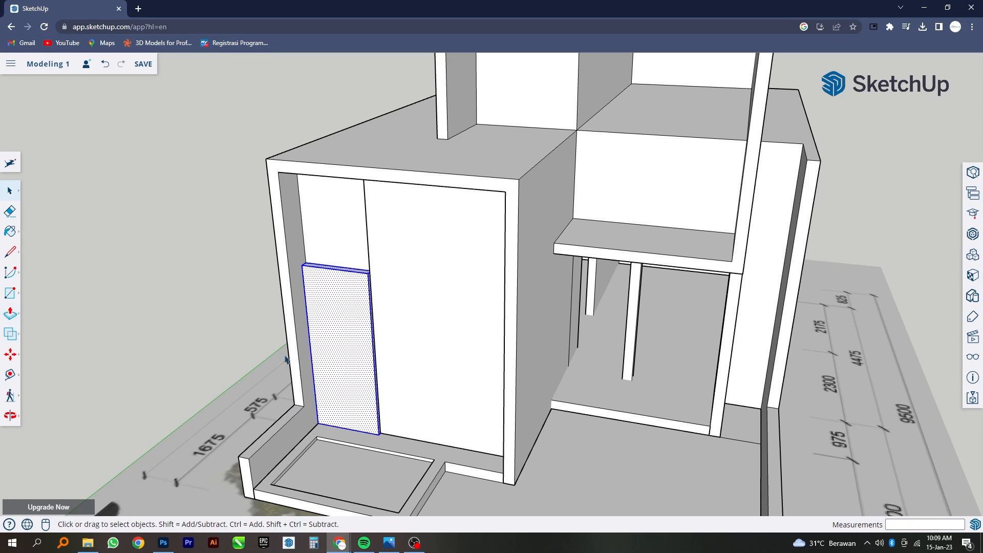
pyautogui.rightClick(342, 347)
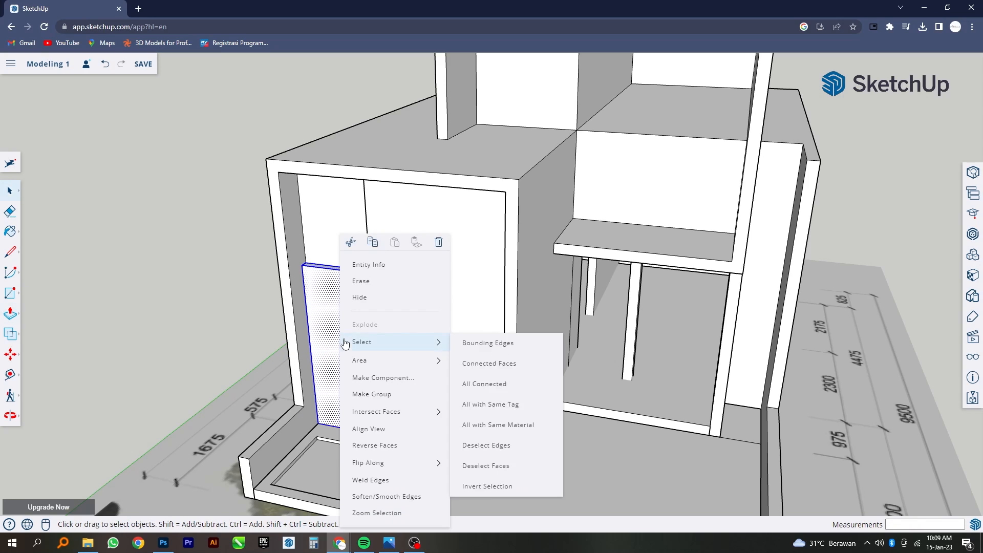
pyautogui.click(375, 394)
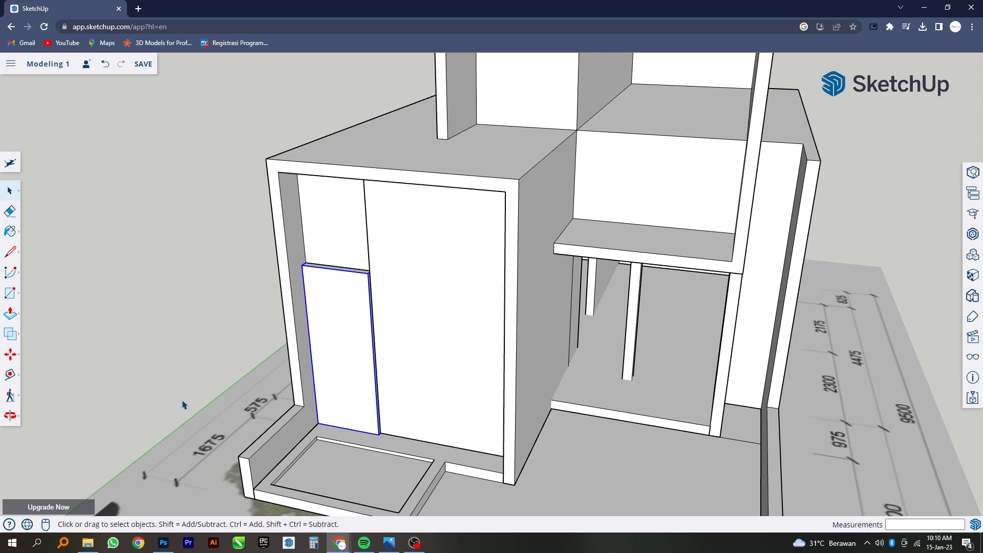
# - Move the panel group 5 cm back into the front opening, then another 2 cm along the green axis
pyautogui.click(12, 359)
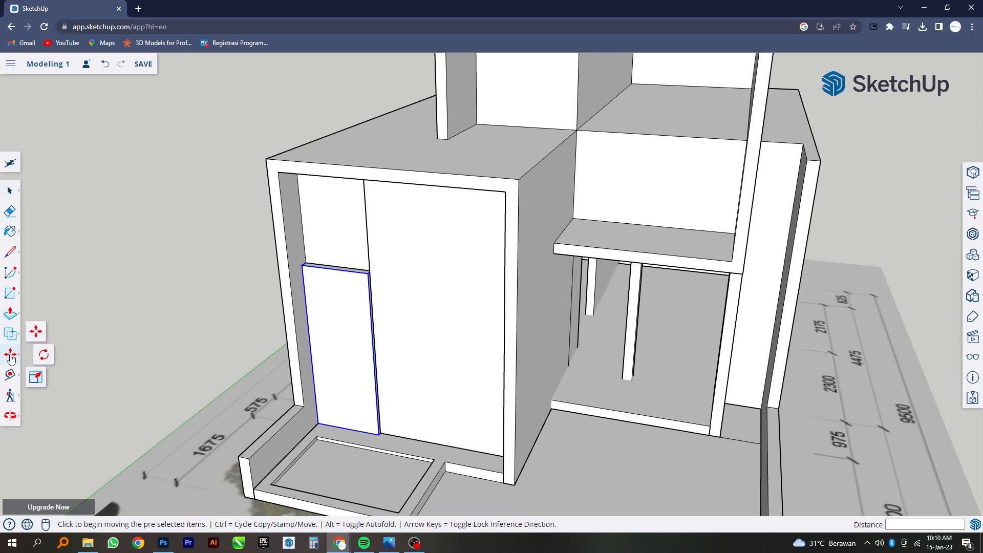
pyautogui.click(42, 334)
pyautogui.scroll(5, 316, 358)
pyautogui.click(274, 95)
pyautogui.click(281, 92)
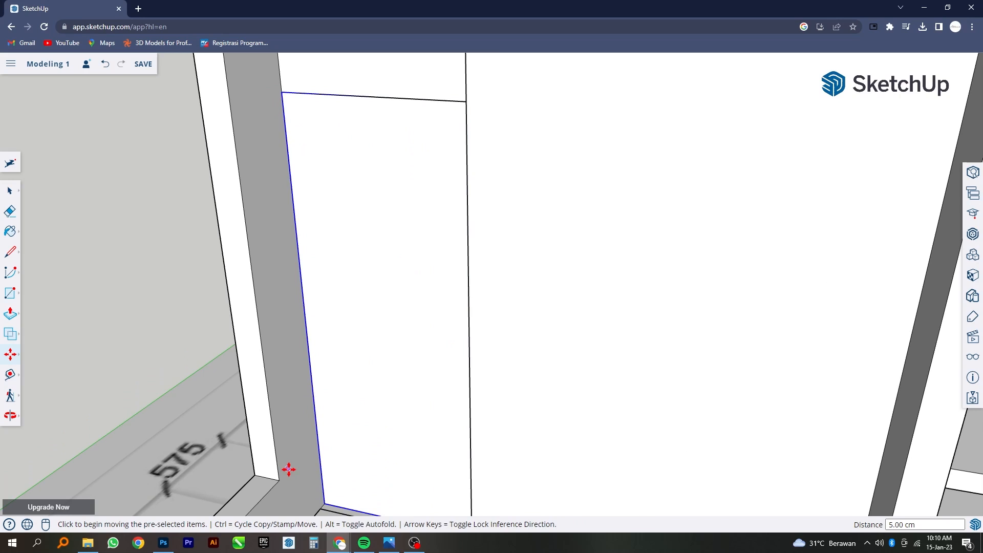
pyautogui.click(323, 504)
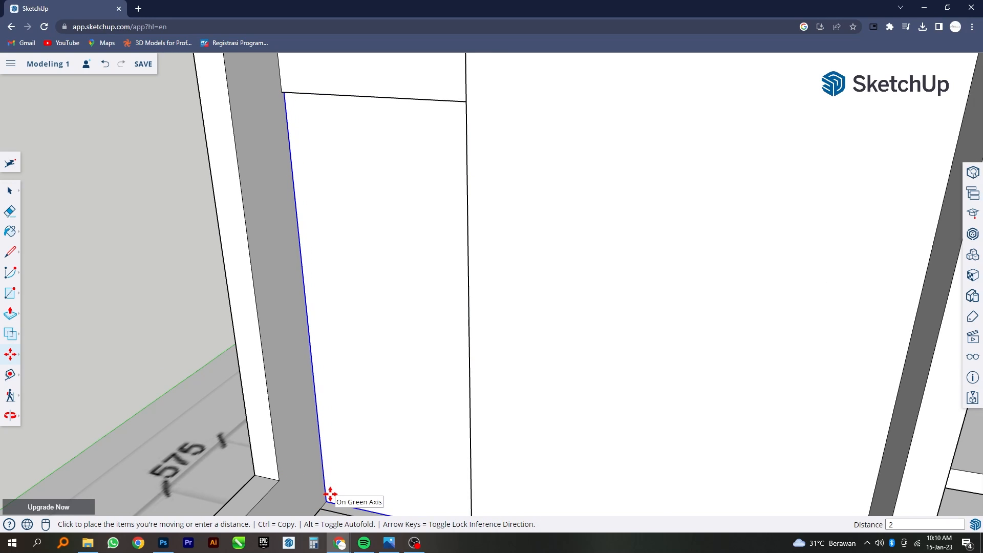
pyautogui.press('Return')
pyautogui.scroll(-4, 345, 435)
pyautogui.scroll(4, 349, 454)
pyautogui.scroll(-3, 348, 454)
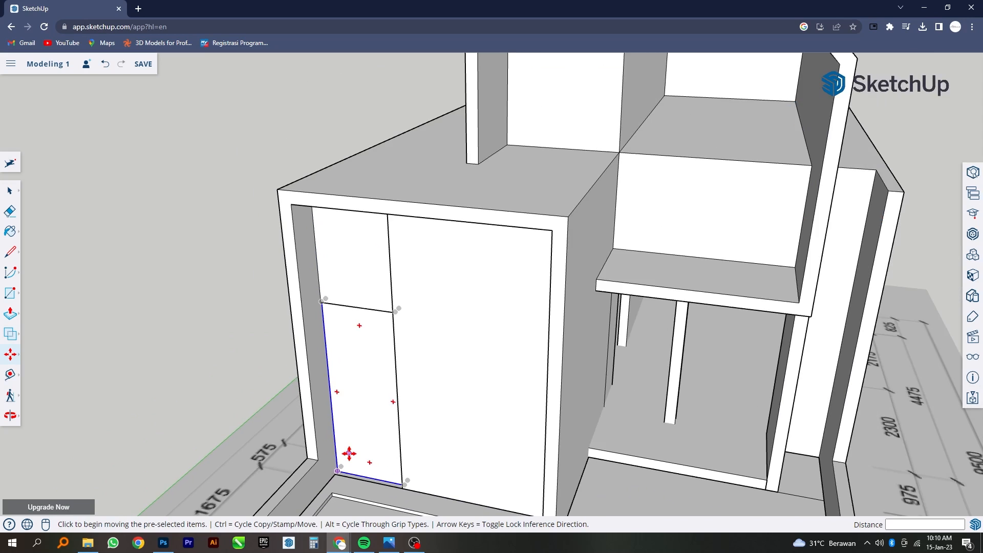
pyautogui.moveTo(346, 454); pyautogui.dragTo(380, 417, button='middle')
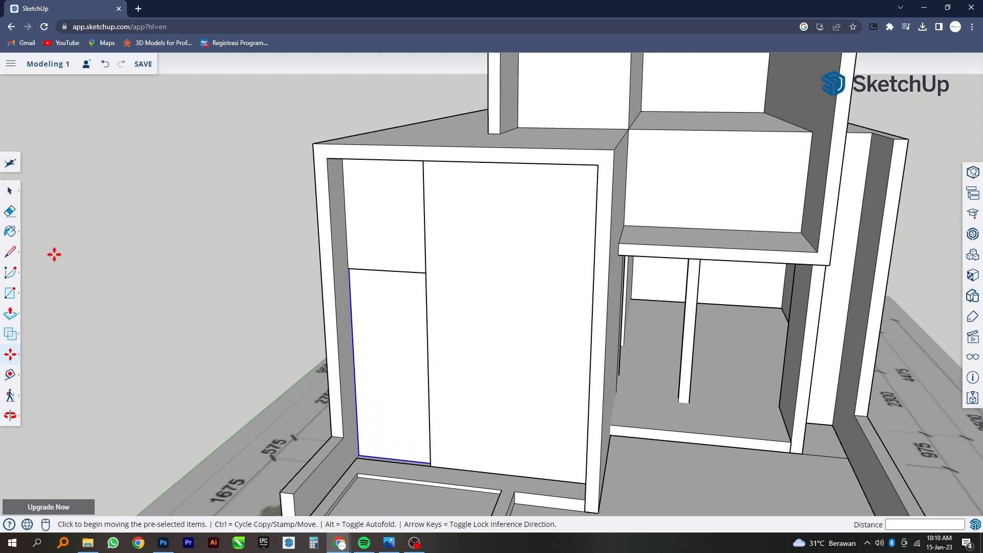
# - Open the panel group and offset the outline of its front face 5 cm inward to form a window frame
pyautogui.click(12, 193)
pyautogui.click(377, 343)
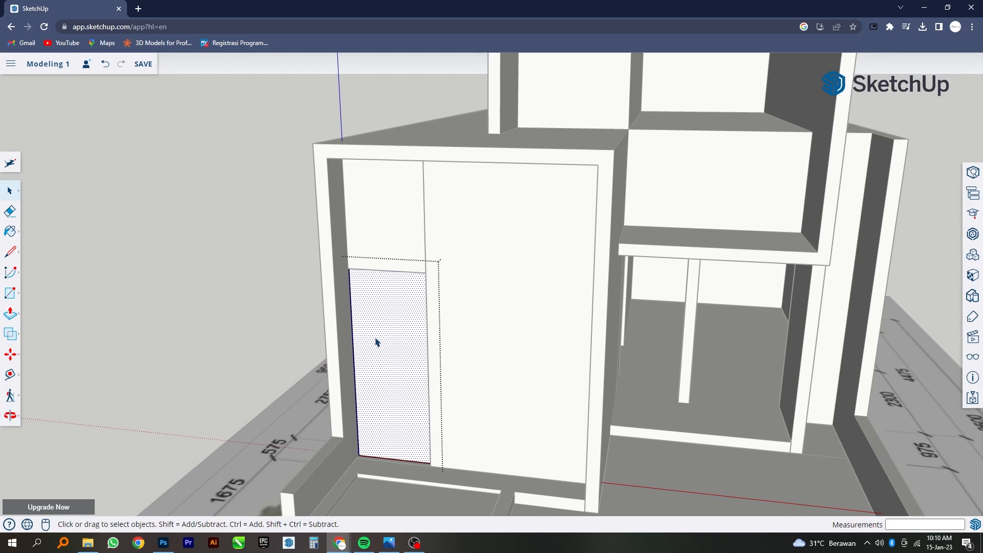
pyautogui.moveTo(378, 343); pyautogui.dragTo(401, 340, button='middle')
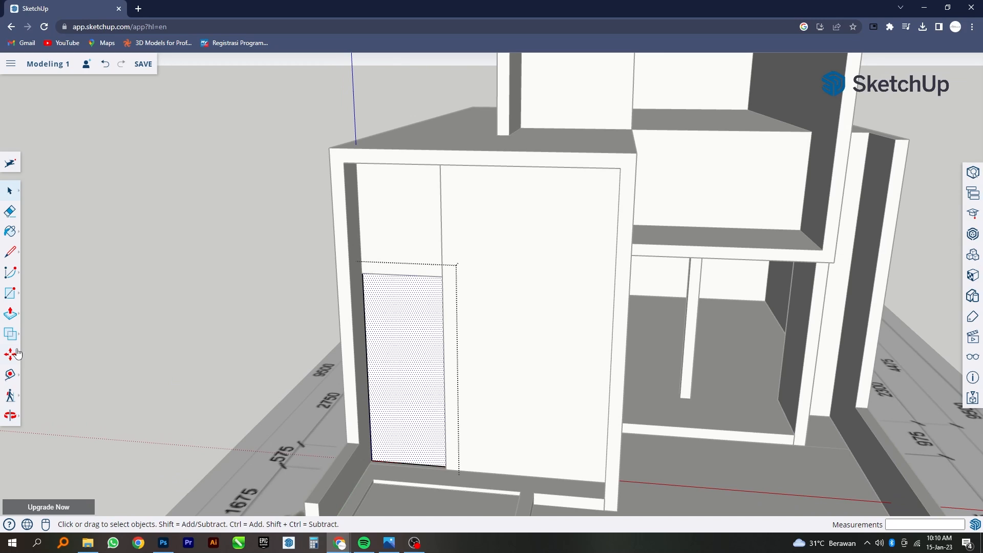
pyautogui.click(11, 320)
pyautogui.click(38, 336)
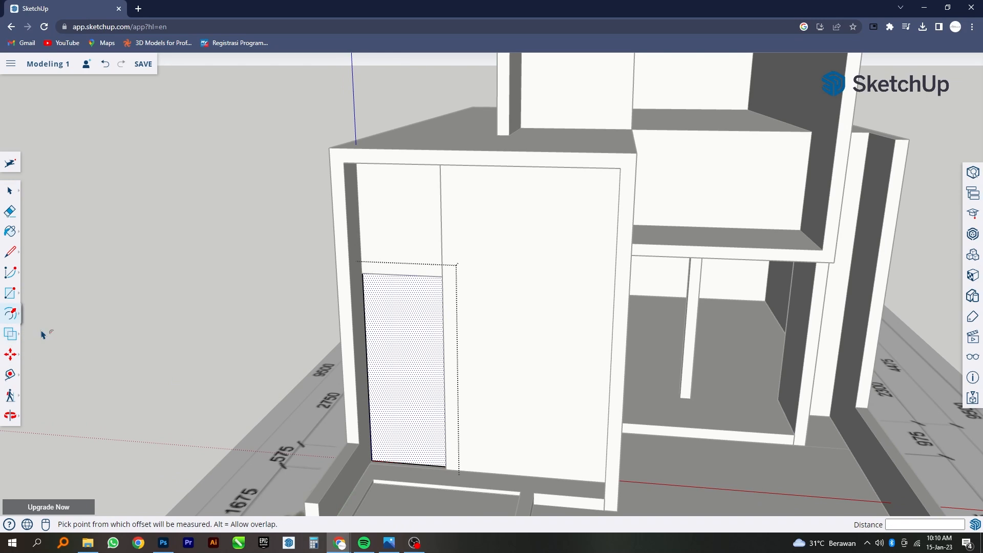
pyautogui.click(397, 286)
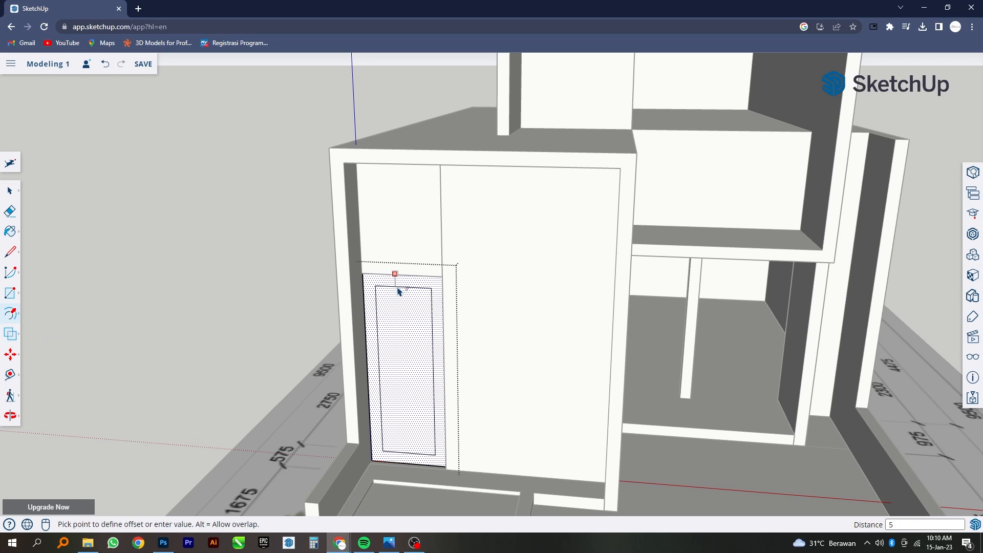
pyautogui.press('Return')
pyautogui.moveTo(383, 328); pyautogui.dragTo(329, 317, button='middle')
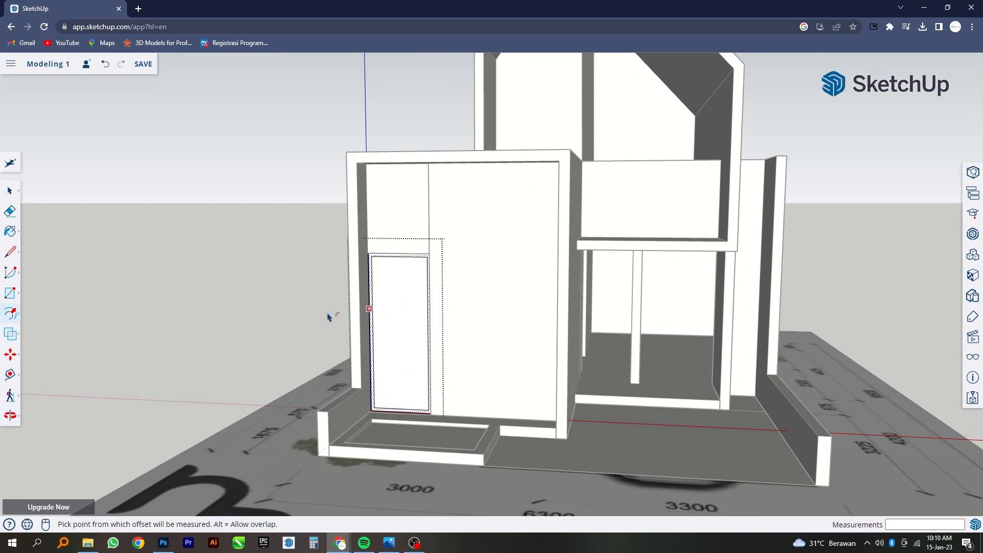
# - Copy the frame's two bottom edges up to its top corner and divide the distance with /2 to form a middle rail
pyautogui.click(12, 196)
pyautogui.scroll(5, 472, 446)
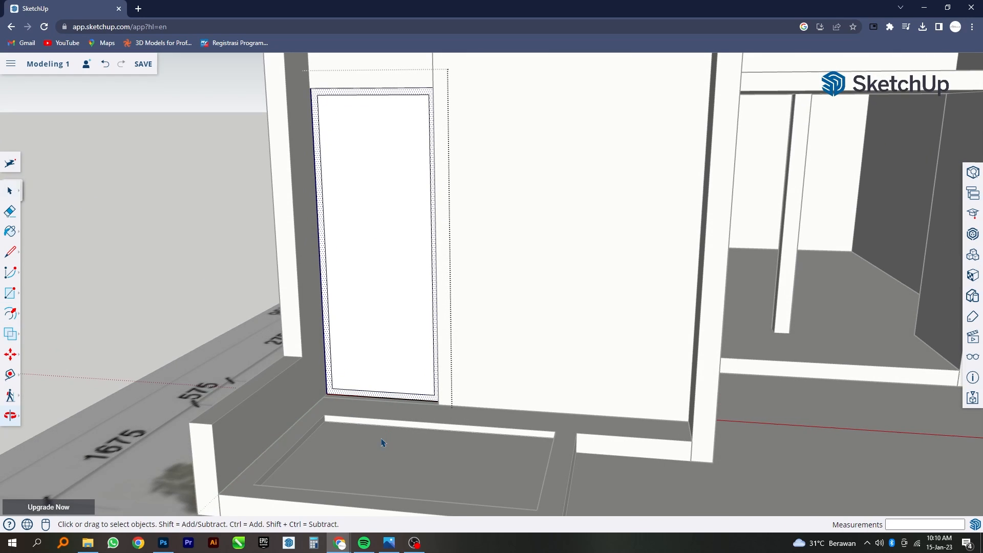
pyautogui.click(385, 399)
pyautogui.scroll(3, 383, 401)
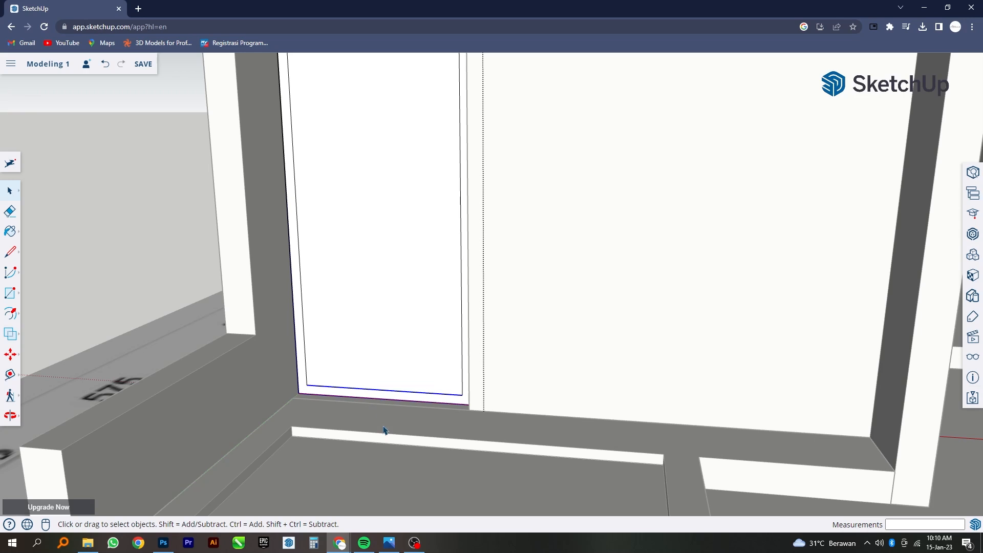
pyautogui.scroll(-8, 331, 375)
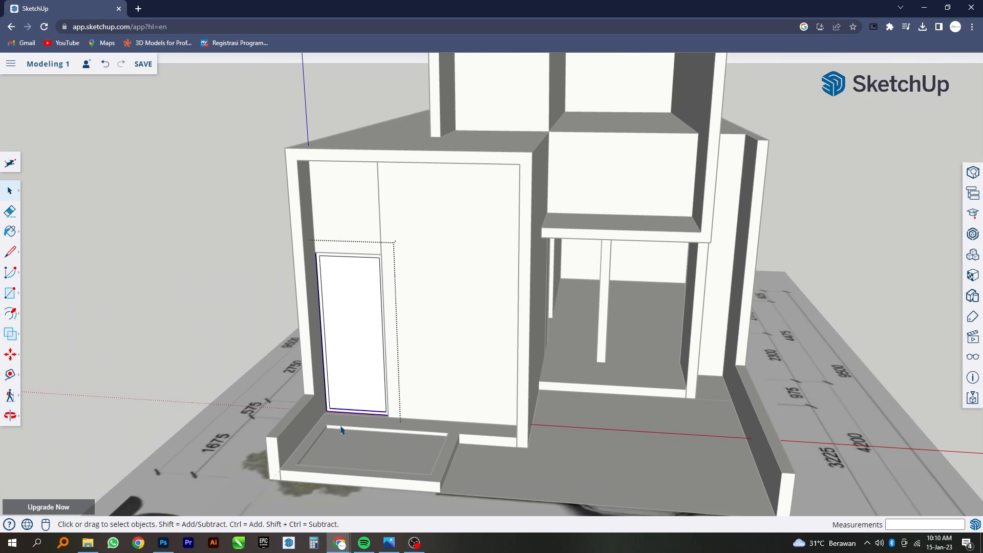
pyautogui.scroll(-2, 342, 430)
pyautogui.scroll(7, 325, 272)
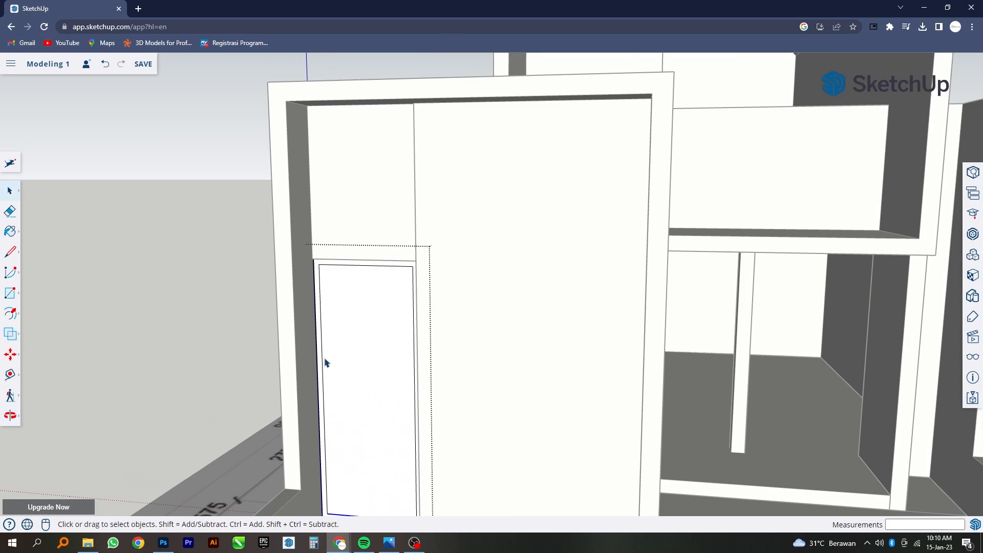
pyautogui.scroll(-2, 326, 364)
pyautogui.click(13, 356)
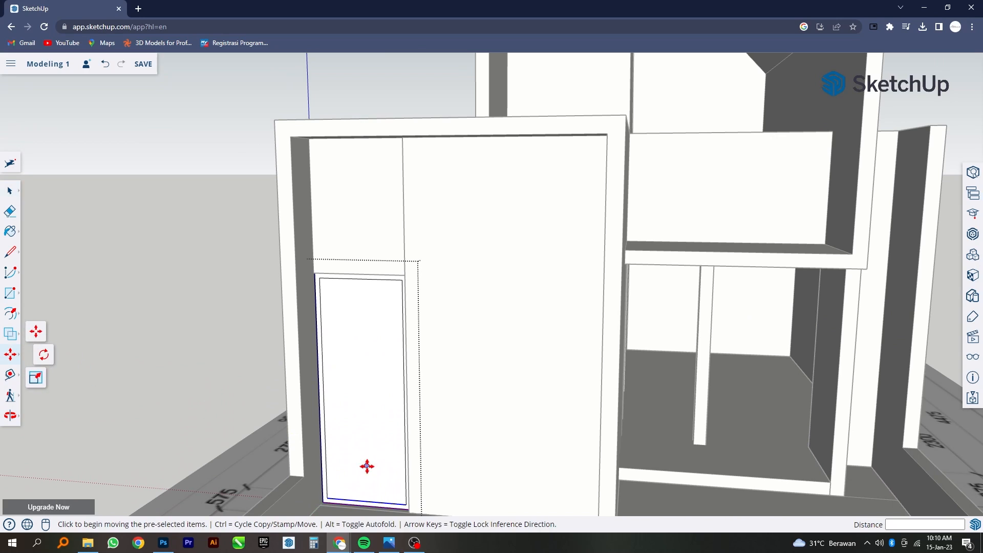
pyautogui.click(327, 498)
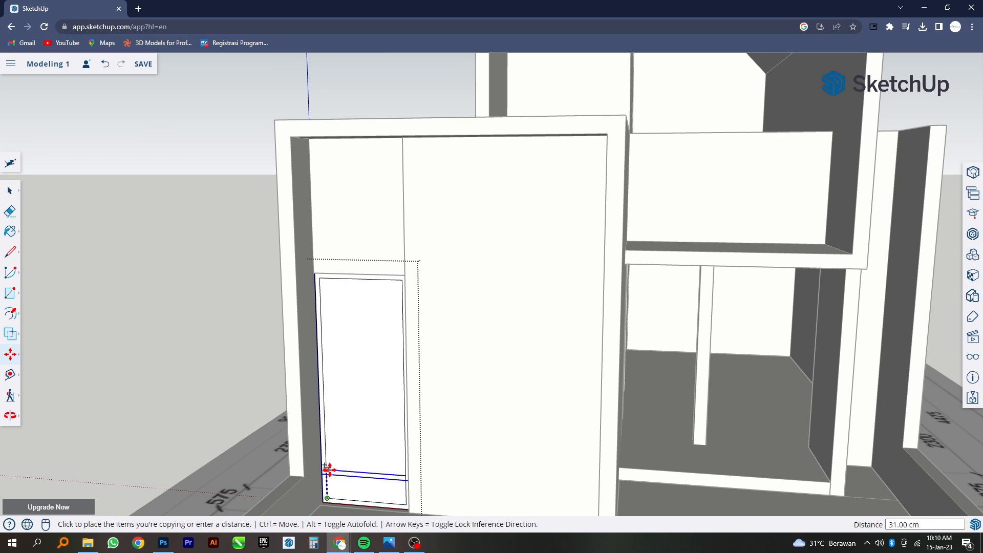
pyautogui.scroll(2, 333, 324)
pyautogui.scroll(2, 318, 263)
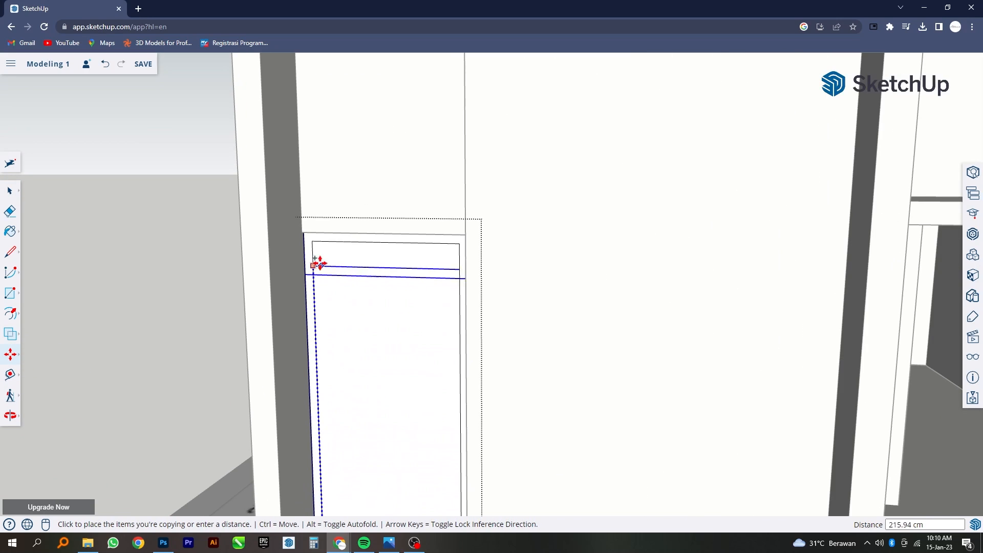
pyautogui.click(306, 232)
pyautogui.scroll(-4, 329, 336)
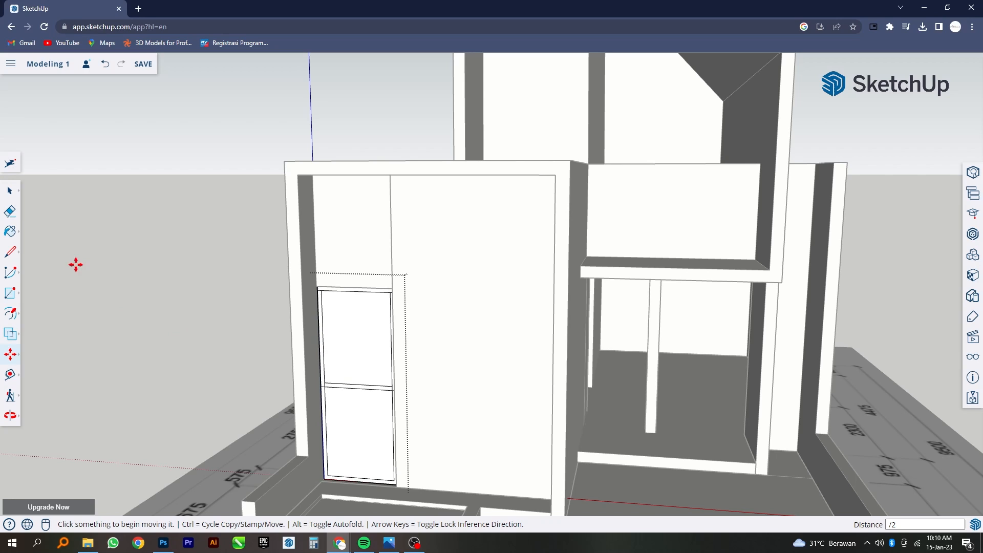
# - Erase the surplus line segments where the middle rail meets the two sides of the window frame
pyautogui.click(10, 211)
pyautogui.scroll(8, 334, 285)
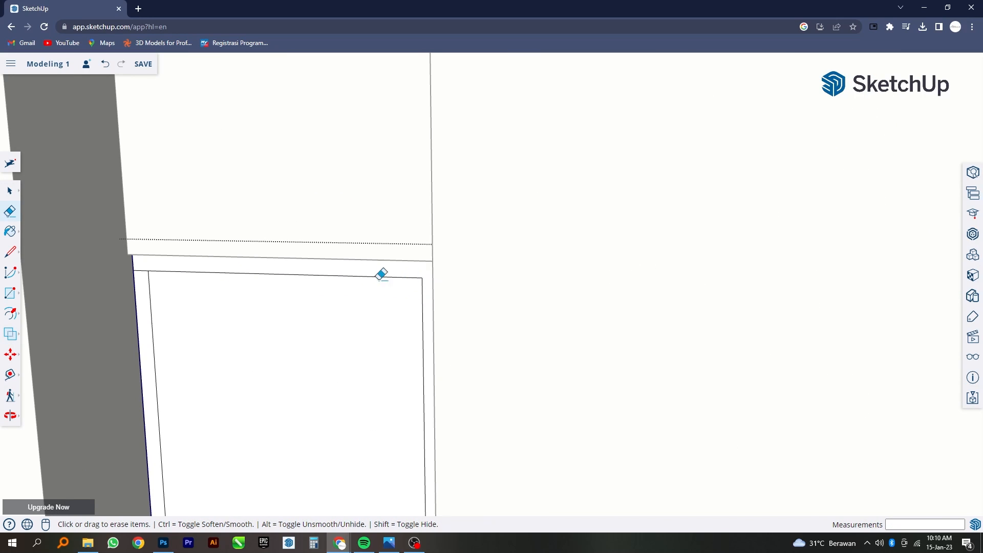
pyautogui.scroll(-3, 215, 220)
pyautogui.scroll(4, 201, 374)
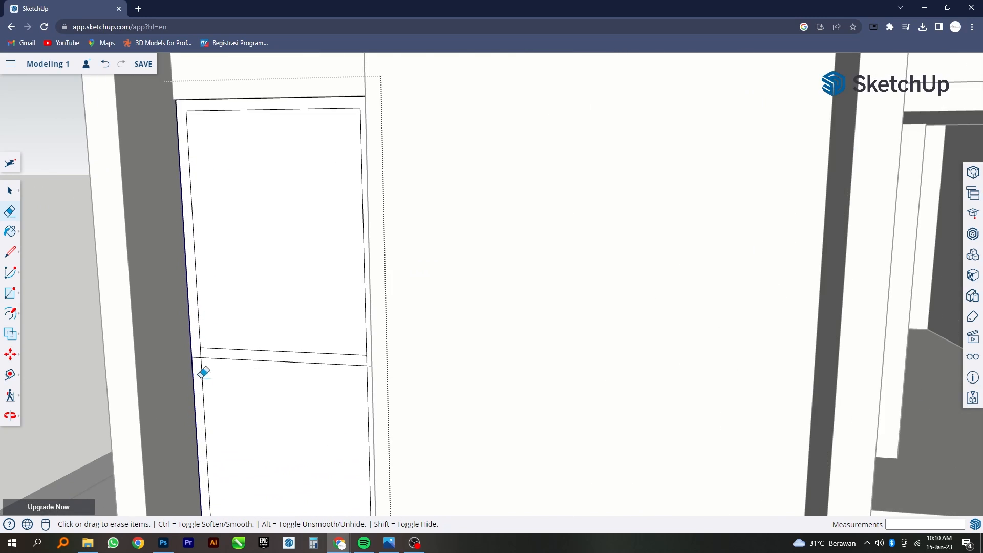
pyautogui.moveTo(192, 353); pyautogui.dragTo(424, 364)
pyautogui.scroll(-4, 423, 298)
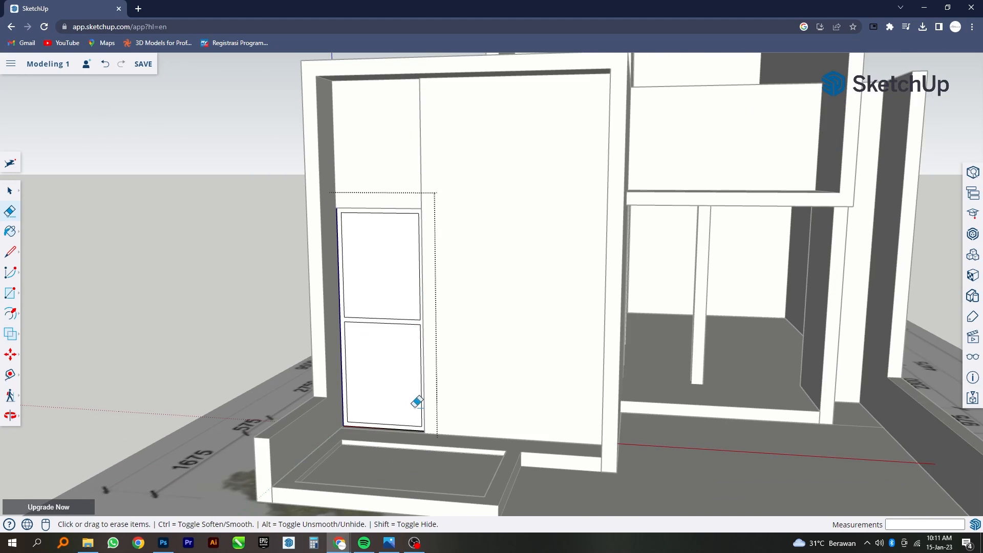
pyautogui.scroll(3, 417, 400)
pyautogui.scroll(-2, 417, 413)
pyautogui.scroll(-1, 347, 423)
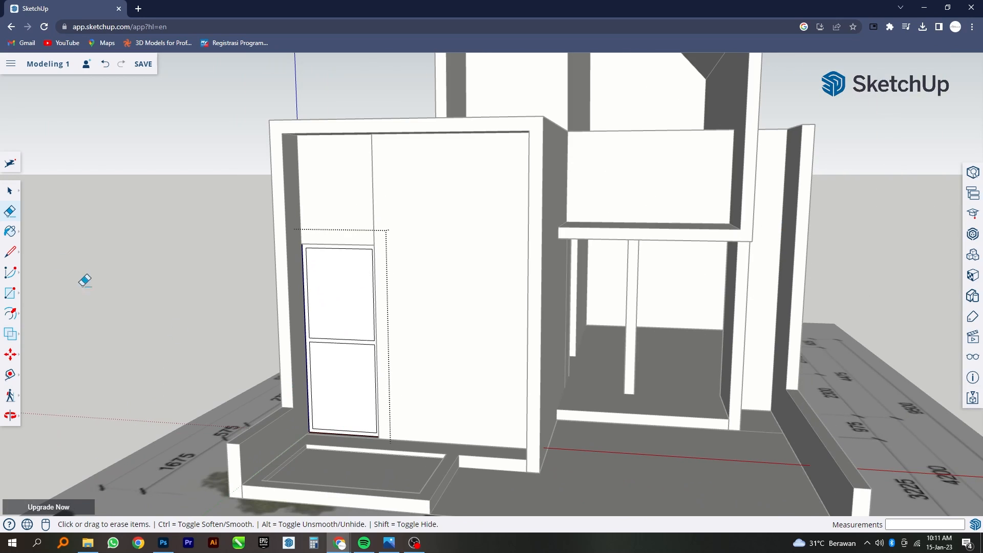
# - Push/Pull the upper and lower pane faces back through the panel to open both halves of the frame
pyautogui.click(10, 191)
pyautogui.click(352, 292)
pyautogui.moveTo(352, 293); pyautogui.dragTo(328, 339, button='middle')
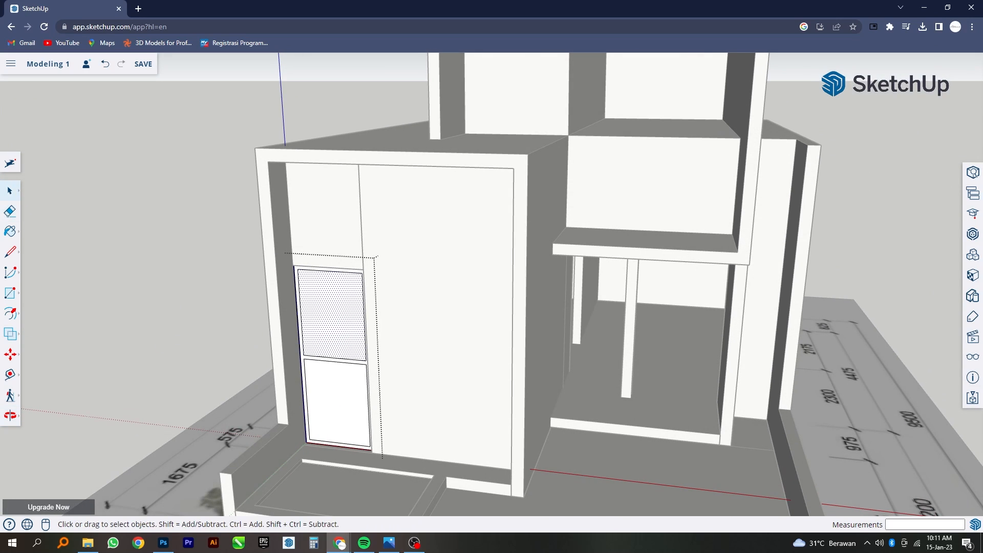
pyautogui.click(12, 318)
pyautogui.click(37, 299)
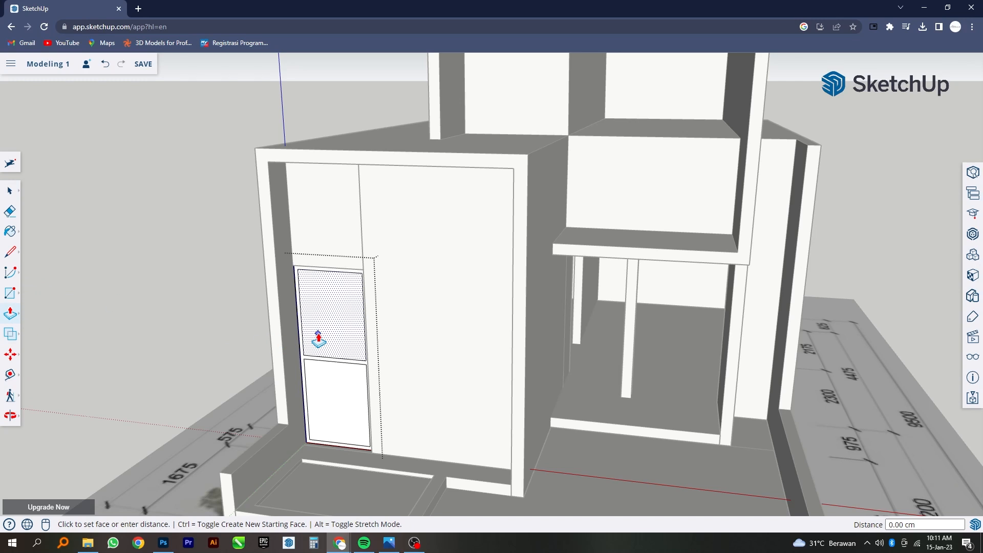
pyautogui.click(319, 339)
pyautogui.click(322, 331)
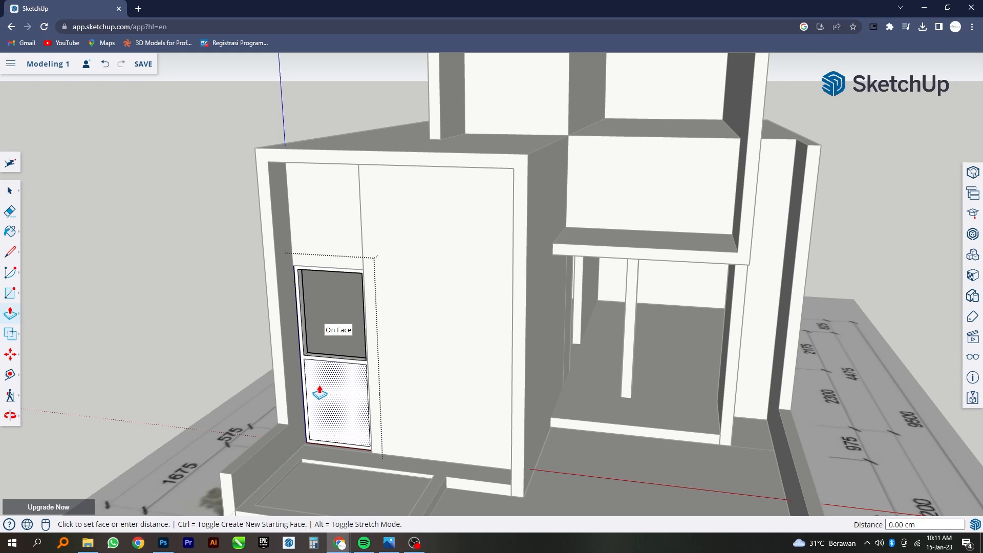
pyautogui.doubleClick(320, 394)
pyautogui.moveTo(323, 447); pyautogui.dragTo(404, 392, button='middle')
# - Select the window frame's front face with its edges, then leave the frame's group
pyautogui.click(8, 193)
pyautogui.scroll(-2, 369, 342)
pyautogui.moveTo(371, 341); pyautogui.dragTo(354, 349, button='middle')
pyautogui.scroll(3, 354, 349)
pyautogui.doubleClick(356, 351)
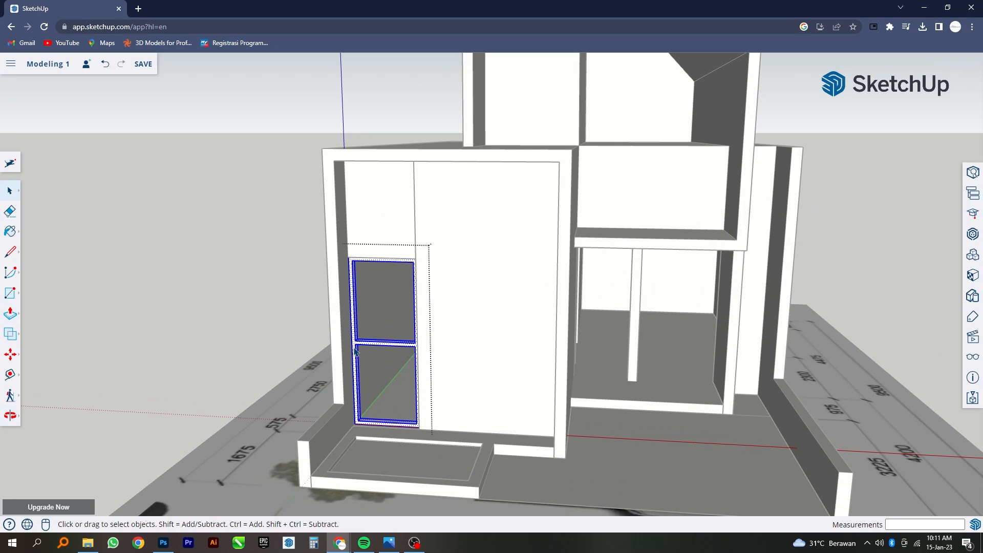
pyautogui.rightClick(355, 351)
pyautogui.click(378, 410)
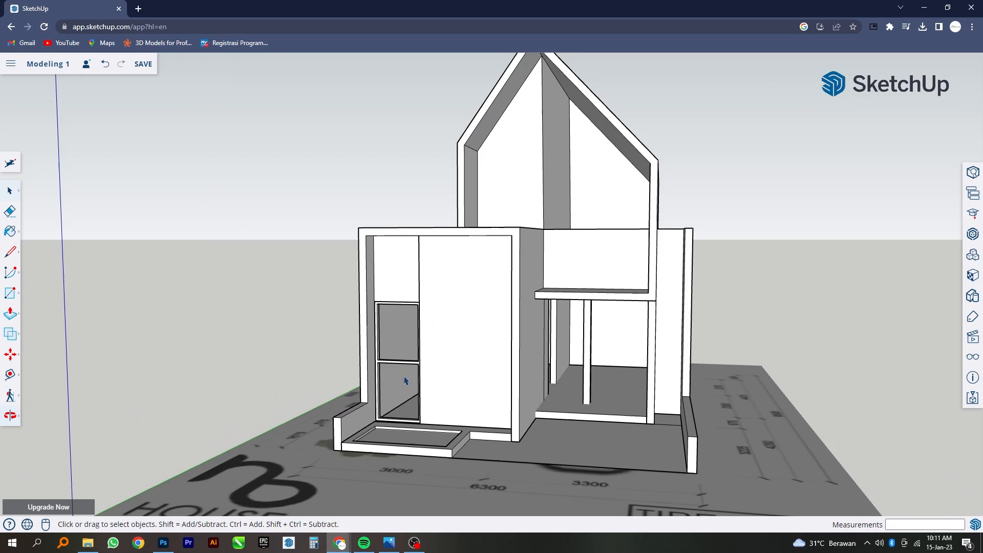
# - Make the selected window frame a component with the default settings
pyautogui.rightClick(399, 367)
pyautogui.click(428, 370)
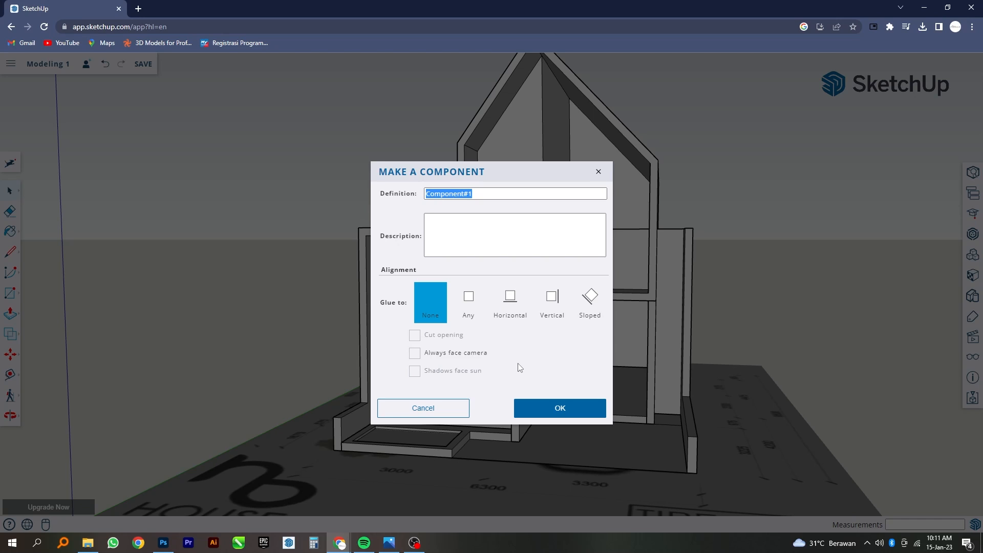
pyautogui.click(526, 409)
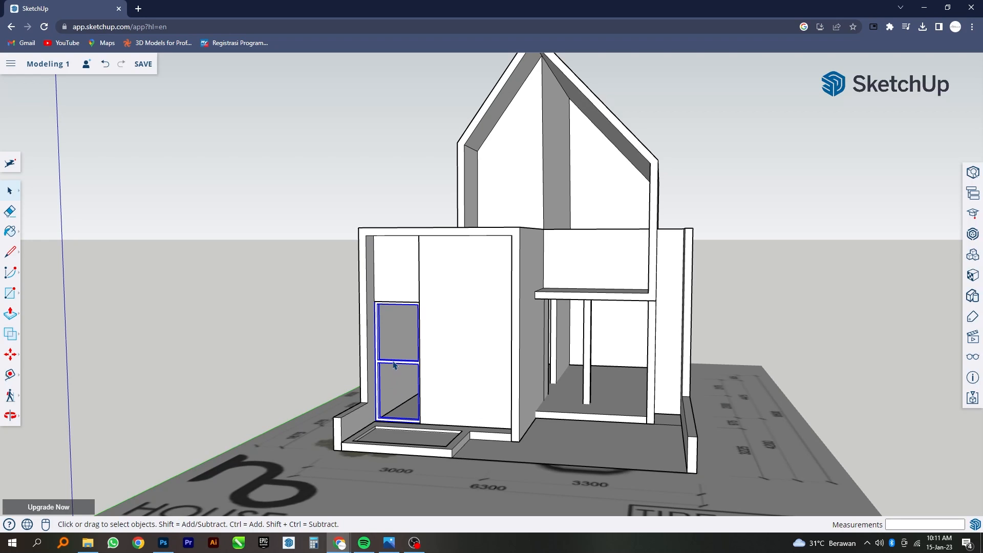
# - Copy the window frame component across to the porch opening, placing its top corner against the column under the slab
pyautogui.click(5, 357)
pyautogui.scroll(8, 405, 314)
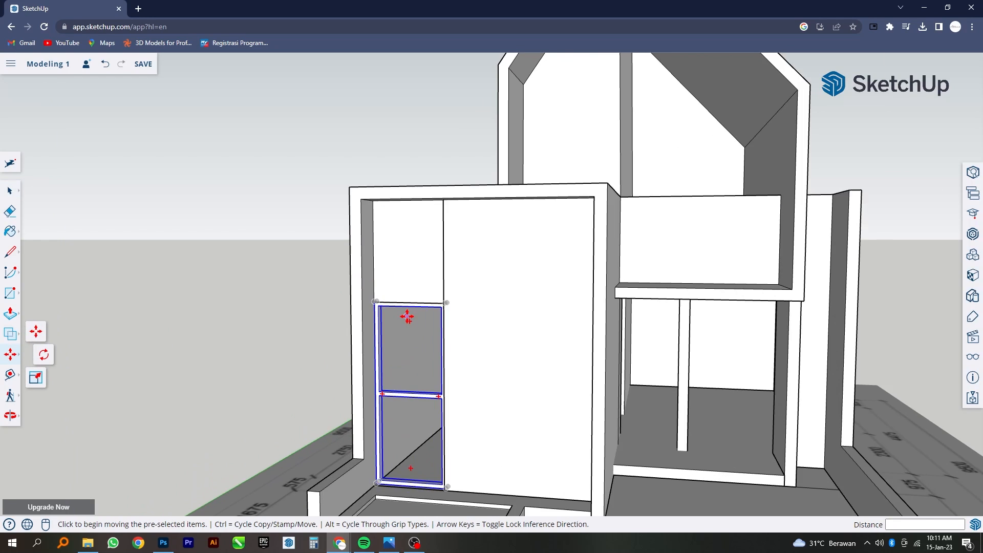
pyautogui.click(291, 264)
pyautogui.press('ctrl')
pyautogui.scroll(-3, 237, 267)
pyautogui.scroll(-5, 238, 268)
pyautogui.scroll(10, 657, 272)
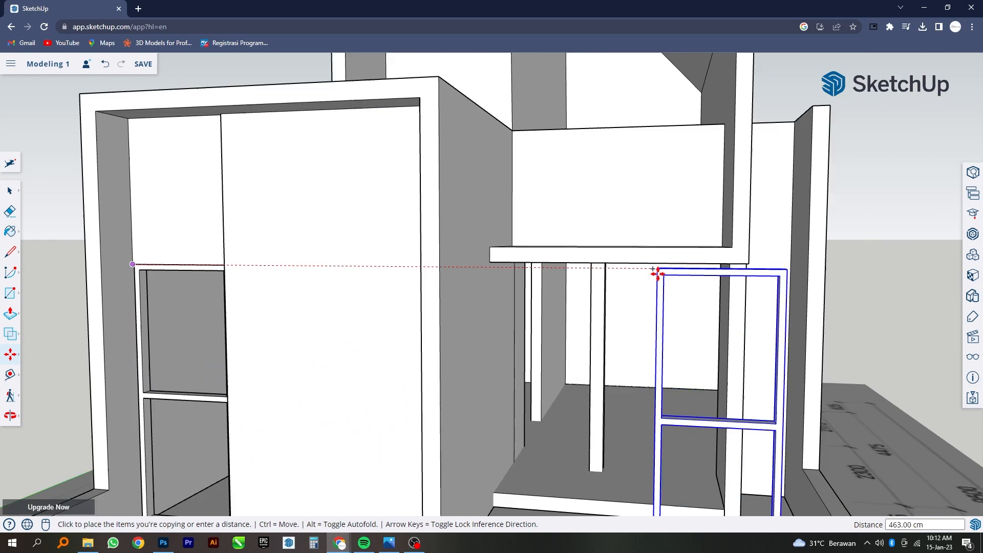
pyautogui.moveTo(597, 279); pyautogui.dragTo(481, 229, button='middle')
pyautogui.scroll(5, 461, 215)
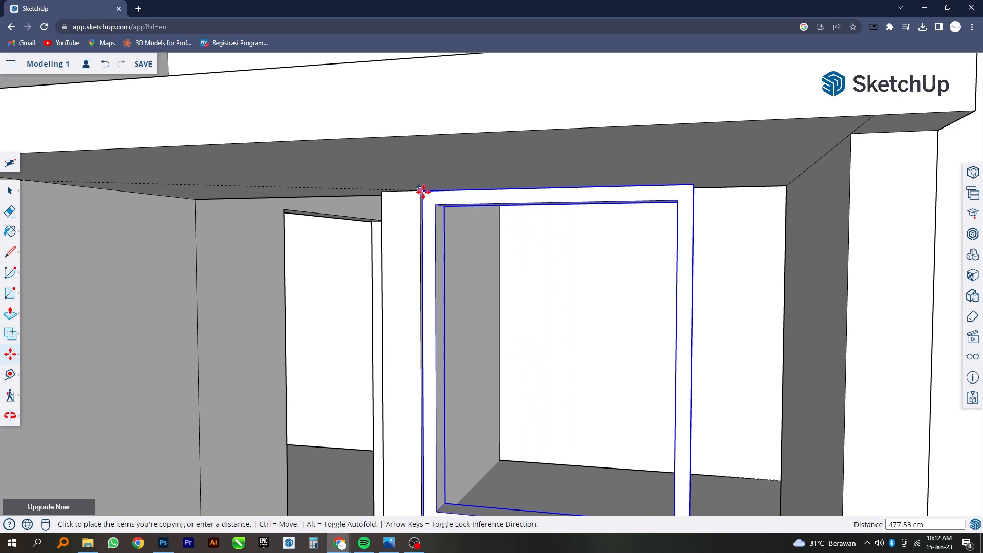
pyautogui.click(418, 190)
pyautogui.scroll(-8, 476, 287)
pyautogui.moveTo(477, 287); pyautogui.dragTo(576, 297, button='middle')
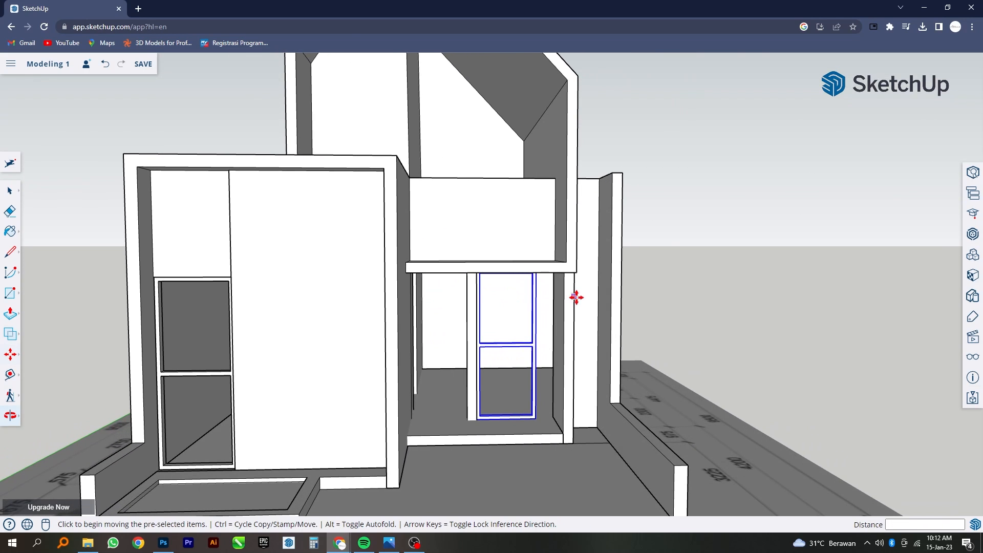
# - Open the original window frame component for editing and draw a rectangle over its upper pane opening
pyautogui.click(10, 192)
pyautogui.scroll(-3, 329, 409)
pyautogui.scroll(3, 221, 386)
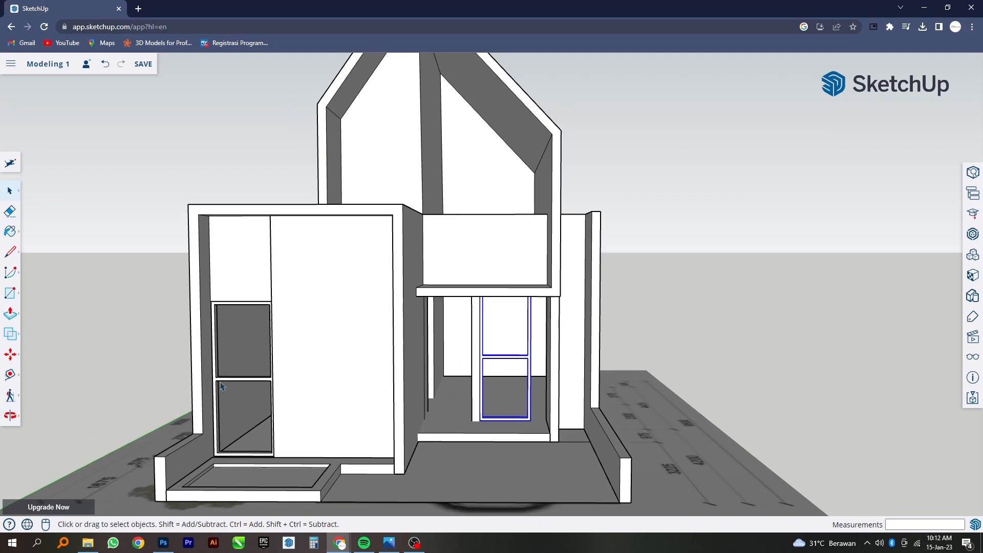
pyautogui.doubleClick(220, 381)
pyautogui.click(220, 380)
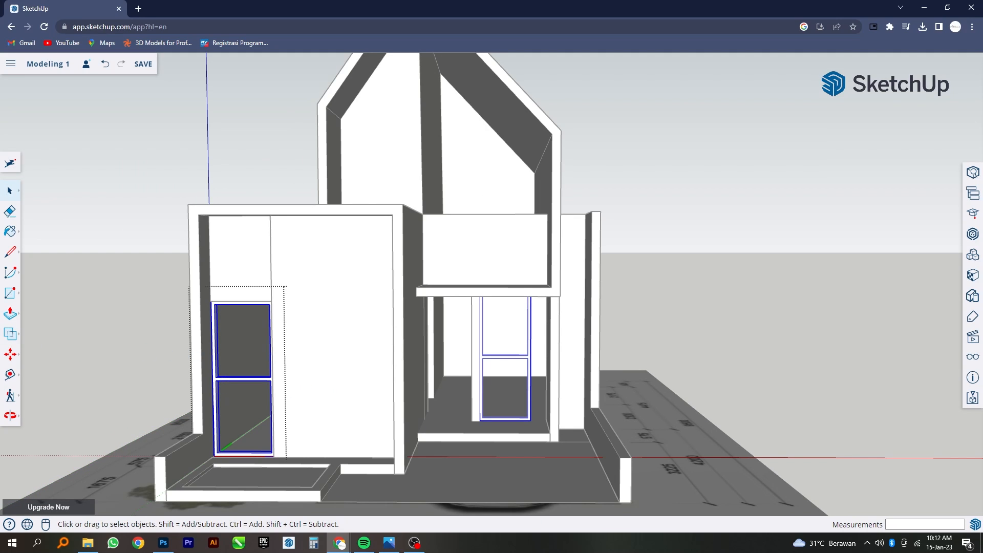
pyautogui.click(10, 298)
pyautogui.scroll(2, 225, 313)
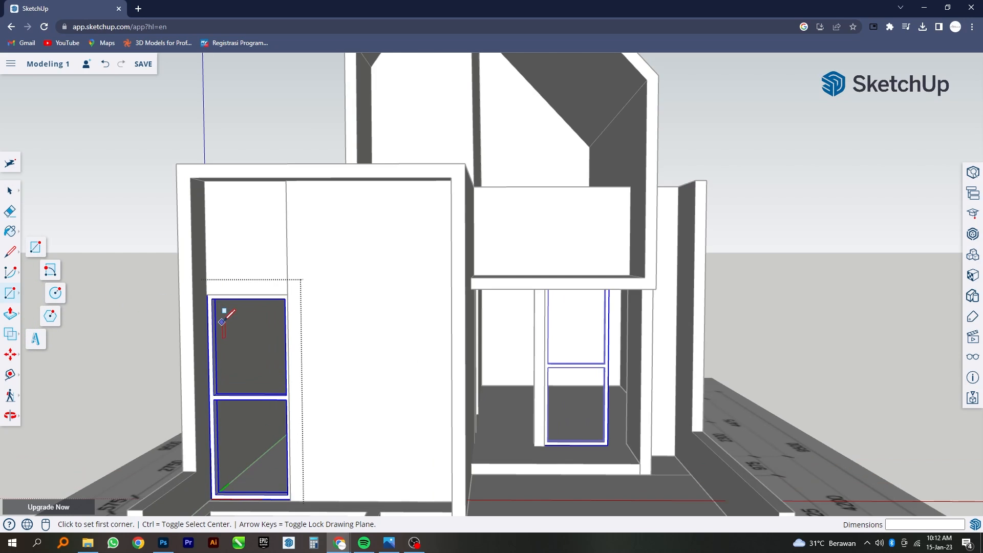
pyautogui.click(212, 298)
pyautogui.moveTo(212, 299); pyautogui.dragTo(336, 413, button='middle')
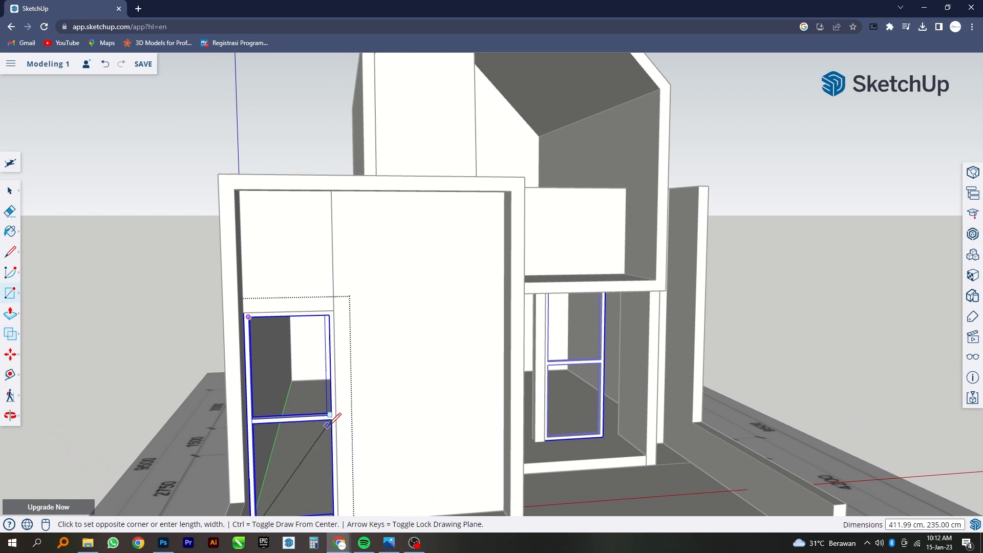
pyautogui.click(333, 414)
pyautogui.moveTo(325, 378); pyautogui.dragTo(122, 333, button='middle')
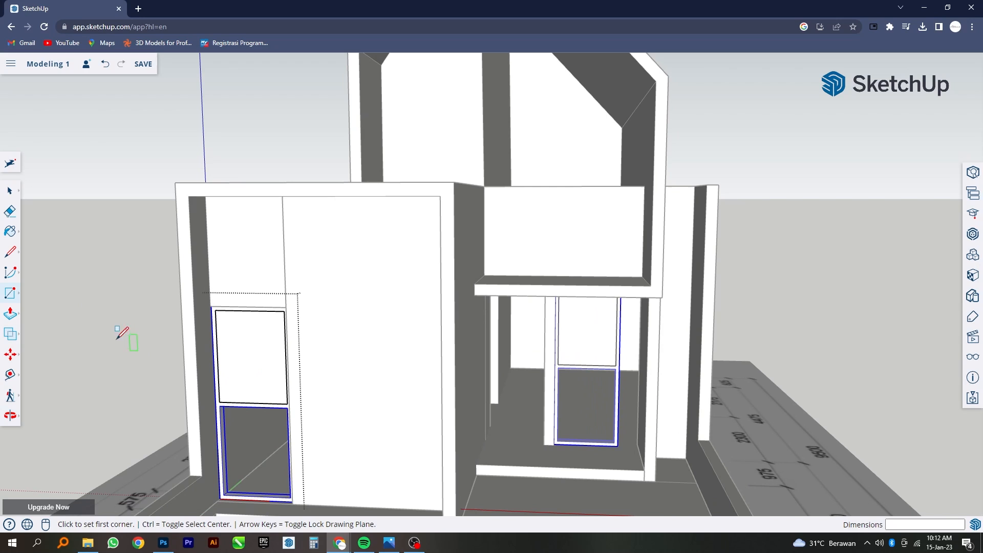
# - Push/Pull the upper pane rectangle 5 cm to give it thickness
pyautogui.click(11, 315)
pyautogui.click(248, 368)
pyautogui.write('5')
pyautogui.press('Return')
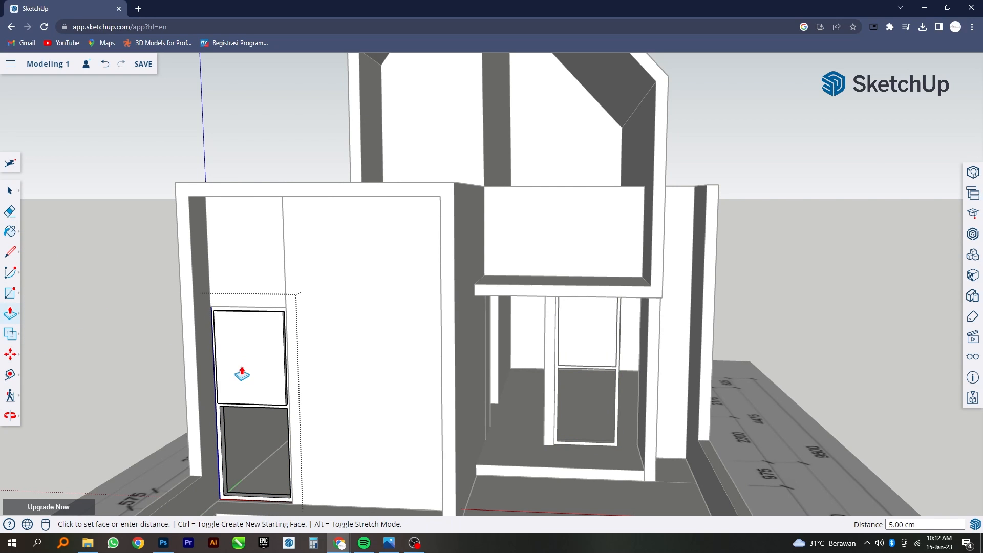
# - Group the upper pane panel and make the group a component with the default settings
pyautogui.moveTo(241, 373); pyautogui.dragTo(191, 410, button='middle')
pyautogui.click(9, 191)
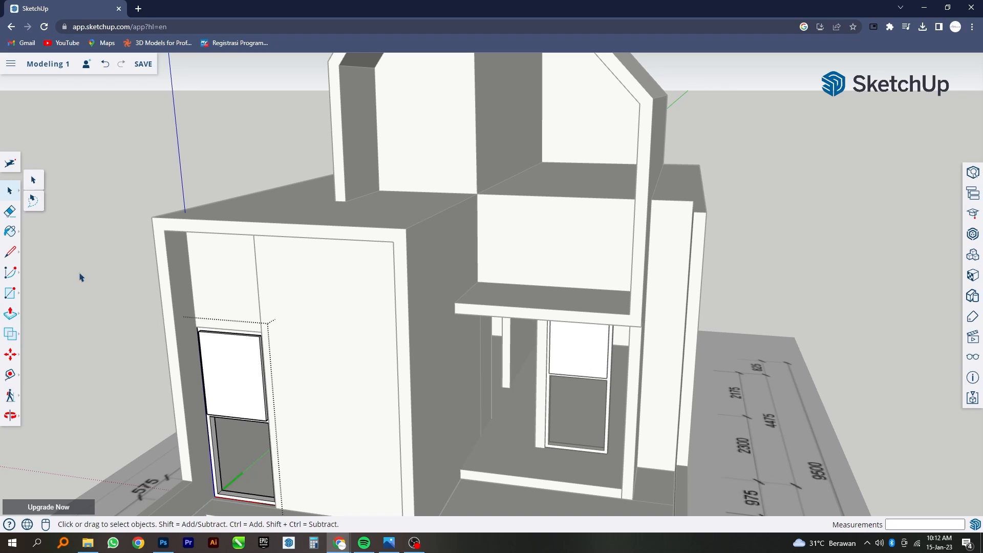
pyautogui.click(251, 395)
pyautogui.rightClick(251, 395)
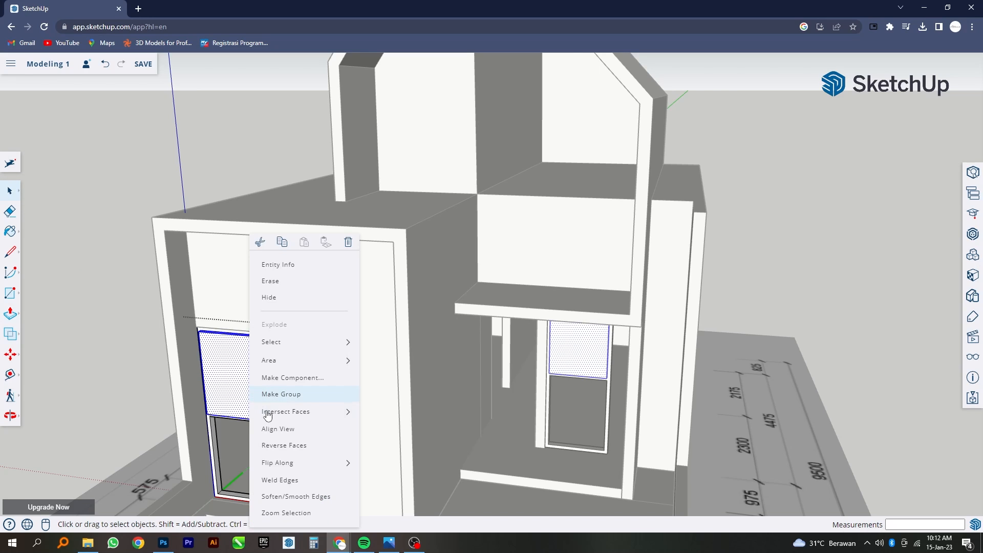
pyautogui.click(278, 401)
pyautogui.scroll(3, 194, 425)
pyautogui.moveTo(194, 425); pyautogui.dragTo(222, 369, button='middle')
pyautogui.rightClick(221, 369)
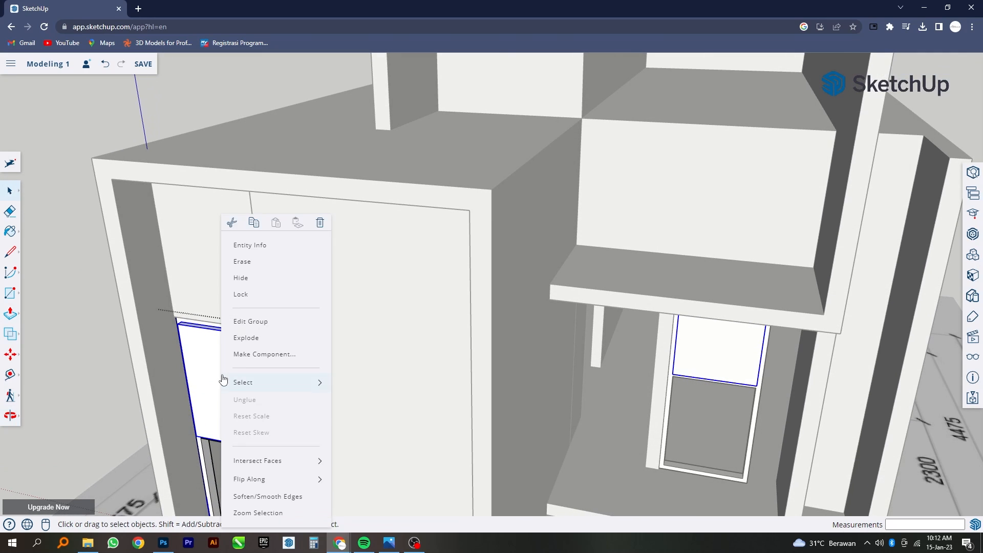
pyautogui.click(281, 354)
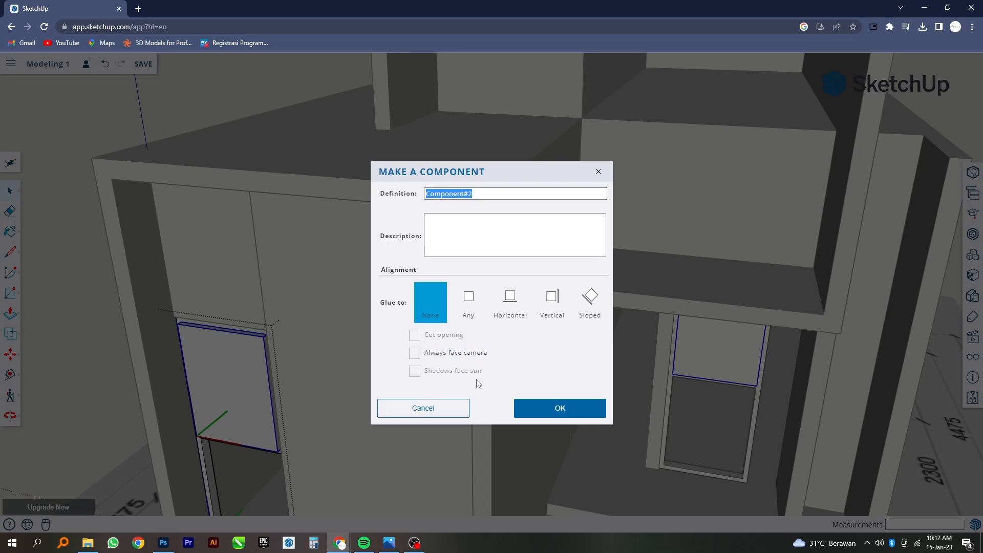
pyautogui.click(540, 406)
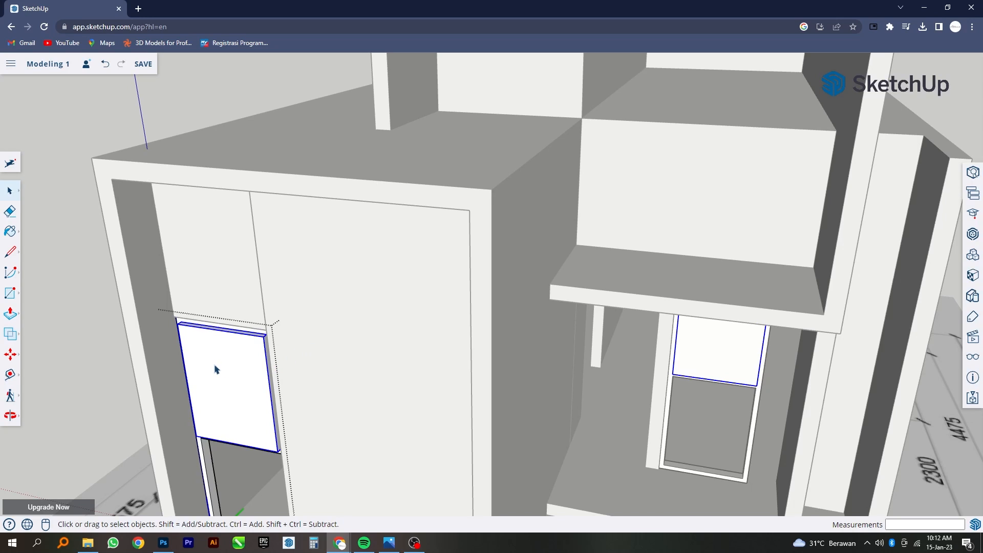
# - Move the upper pane panel 5 cm back into the frame, snapping its corner to the midpoint of the frame's depth
pyautogui.click(10, 355)
pyautogui.scroll(5, 173, 325)
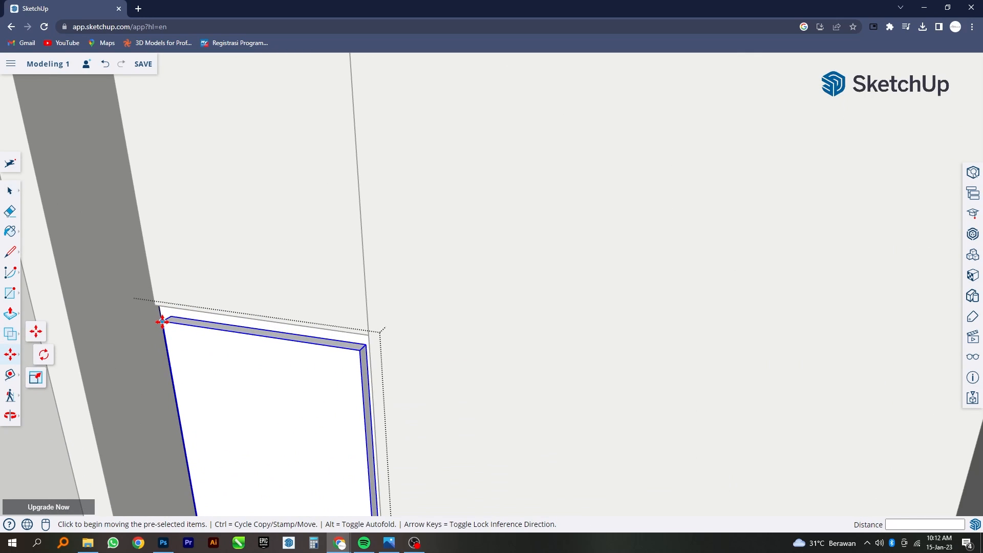
pyautogui.click(163, 320)
pyautogui.scroll(4, 165, 321)
pyautogui.click(177, 310)
pyautogui.moveTo(175, 325); pyautogui.dragTo(138, 214, button='middle')
pyautogui.click(193, 325)
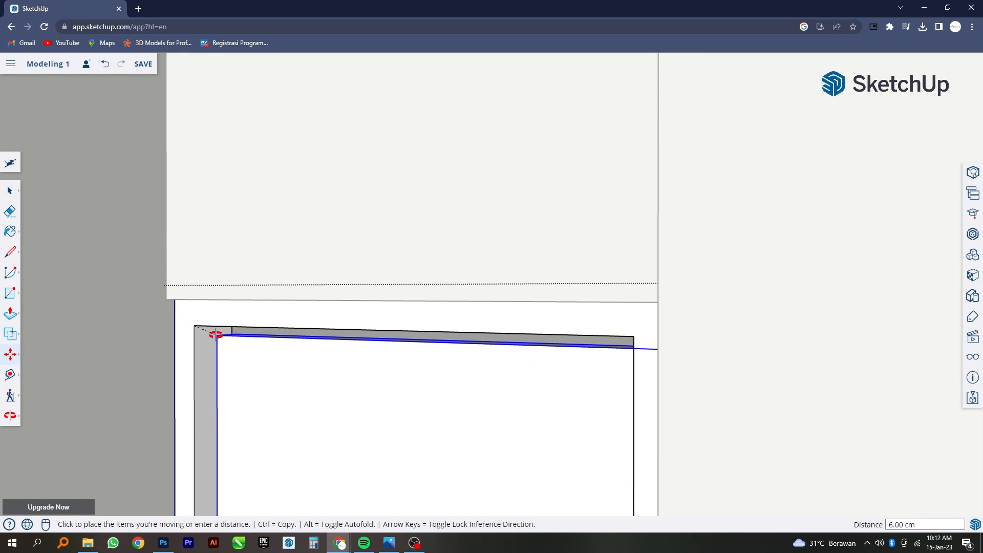
pyautogui.moveTo(215, 334); pyautogui.dragTo(193, 346, button='middle')
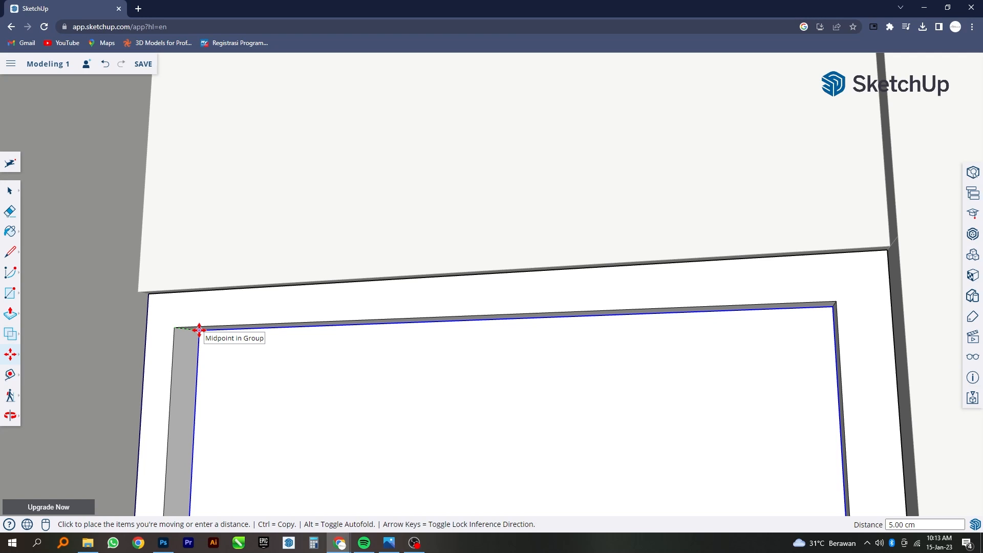
pyautogui.press('Return')
pyautogui.moveTo(223, 362); pyautogui.dragTo(335, 368, button='middle')
pyautogui.scroll(3, 328, 379)
pyautogui.scroll(-7, 374, 351)
pyautogui.scroll(-5, 359, 344)
pyautogui.scroll(-2, 362, 366)
pyautogui.scroll(6, 362, 412)
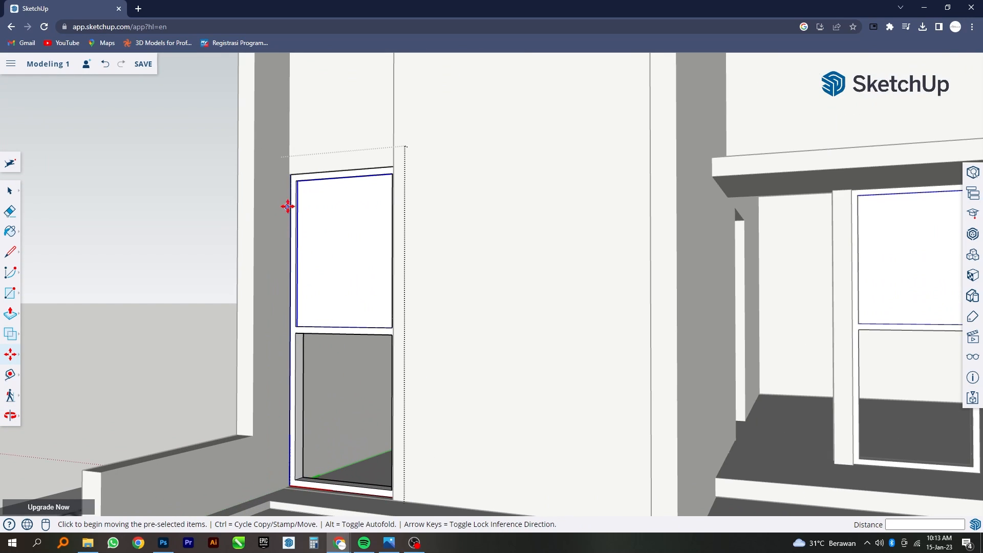
# - Copy the upper pane panel straight down into the lower opening of the frame
pyautogui.scroll(2, 294, 174)
pyautogui.press('ctrl')
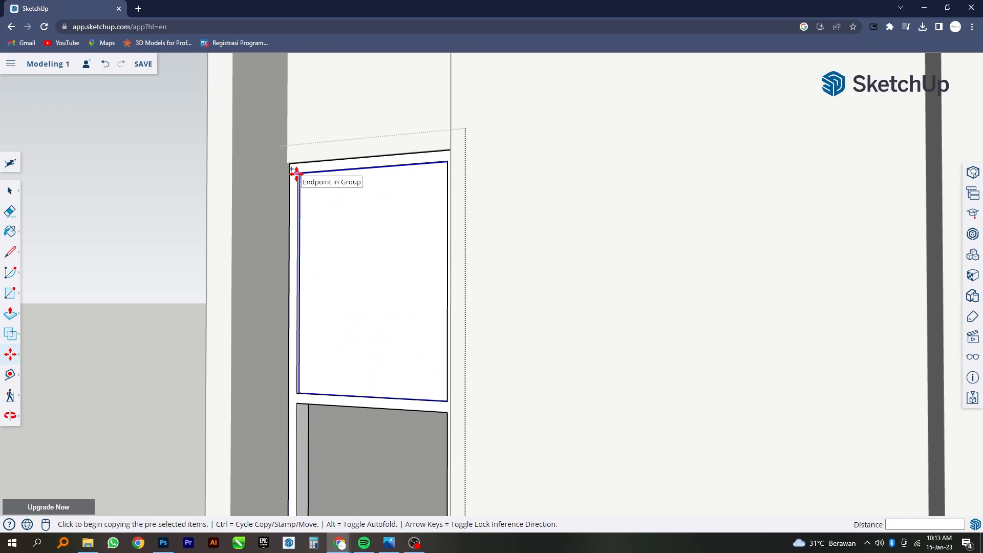
pyautogui.click(296, 174)
pyautogui.click(296, 405)
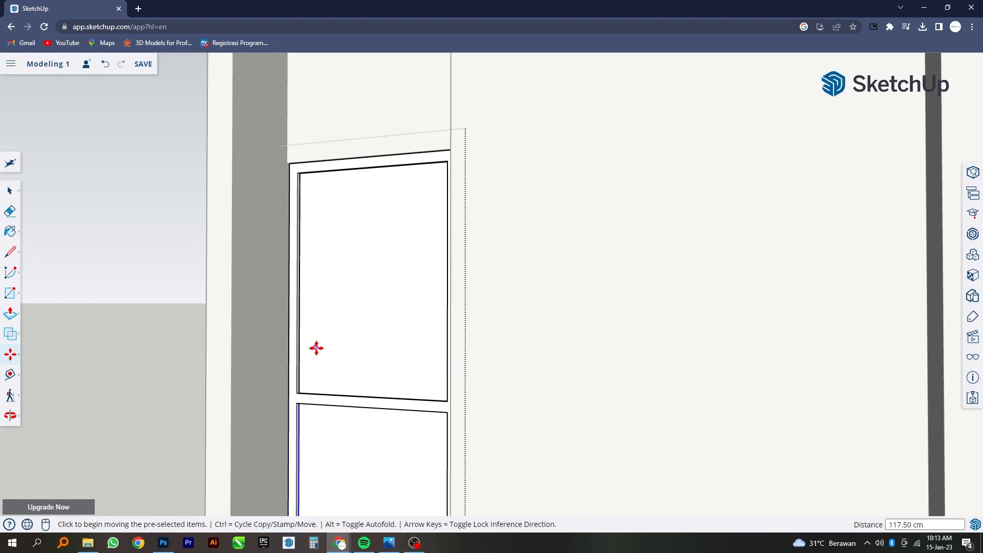
pyautogui.scroll(-5, 316, 349)
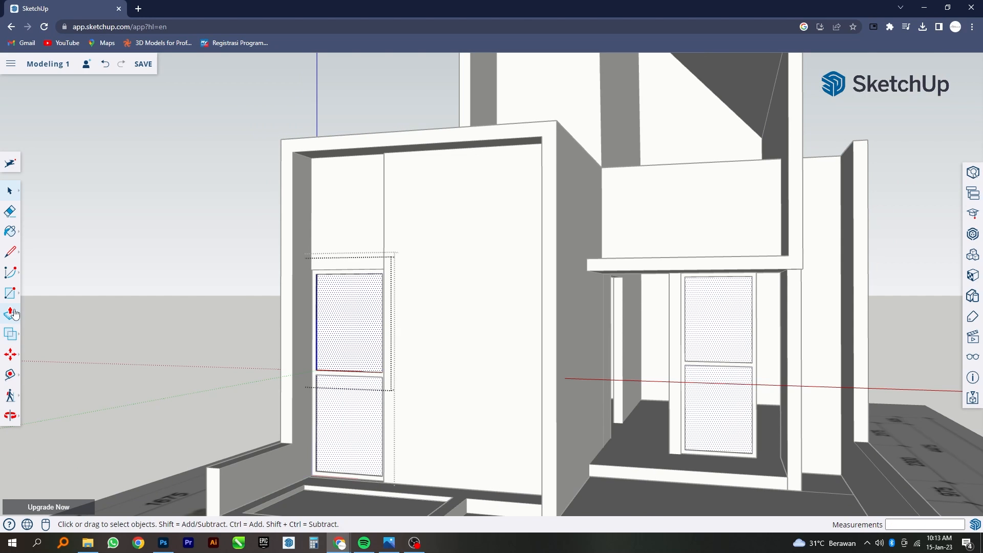
# - Offset the outline of the pane panel's front face 5 cm inward
pyautogui.click(10, 314)
pyautogui.click(35, 336)
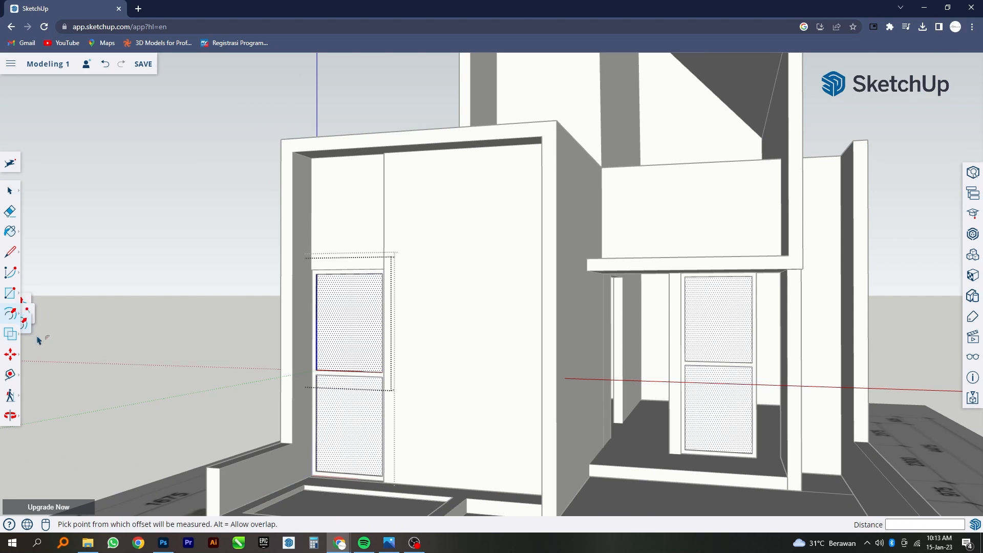
pyautogui.click(349, 290)
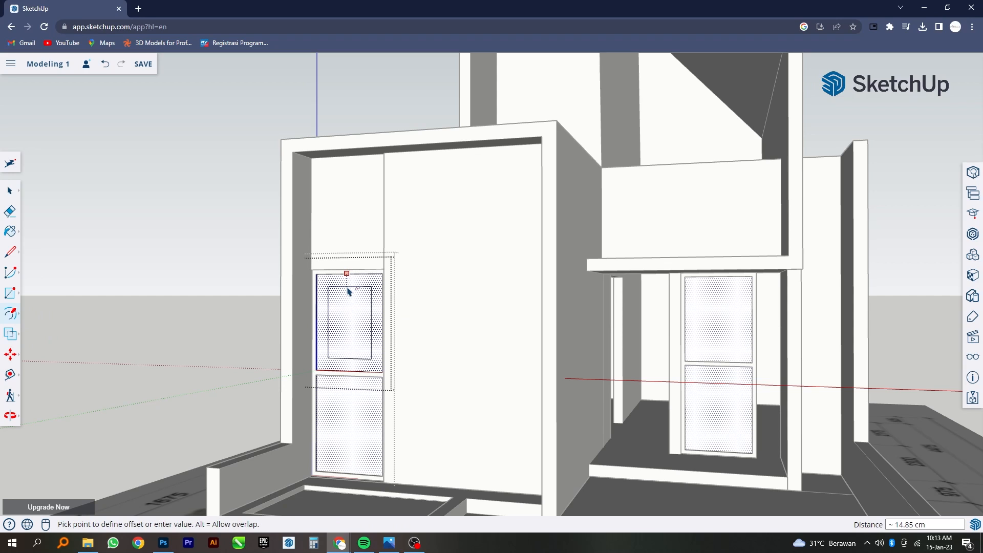
pyautogui.write('5')
pyautogui.press('Return')
pyautogui.moveTo(347, 292); pyautogui.dragTo(392, 348, button='middle')
pyautogui.click(9, 190)
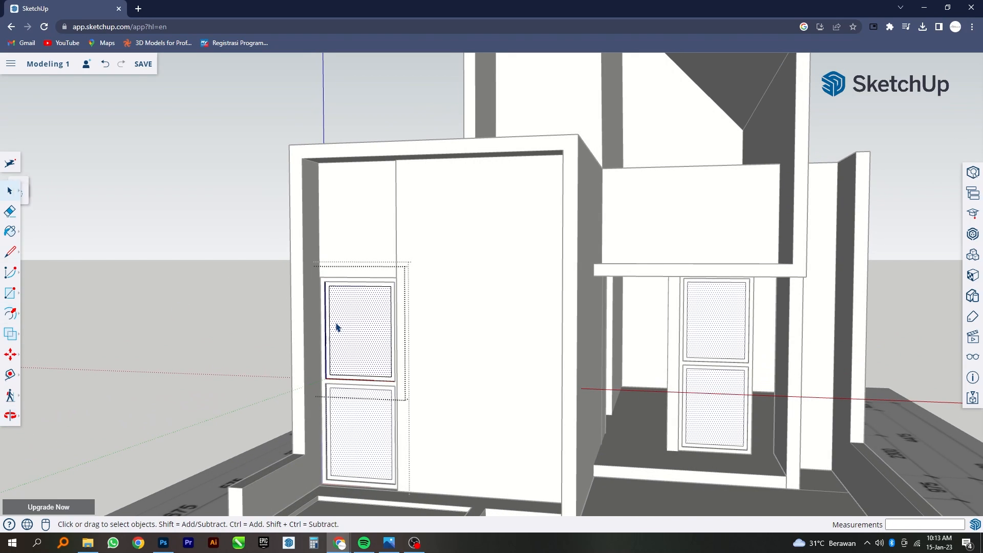
# - Push/Pull the pane panel's inner face 5 cm through its thickness to open the sash
pyautogui.moveTo(336, 325); pyautogui.dragTo(310, 359, button='middle')
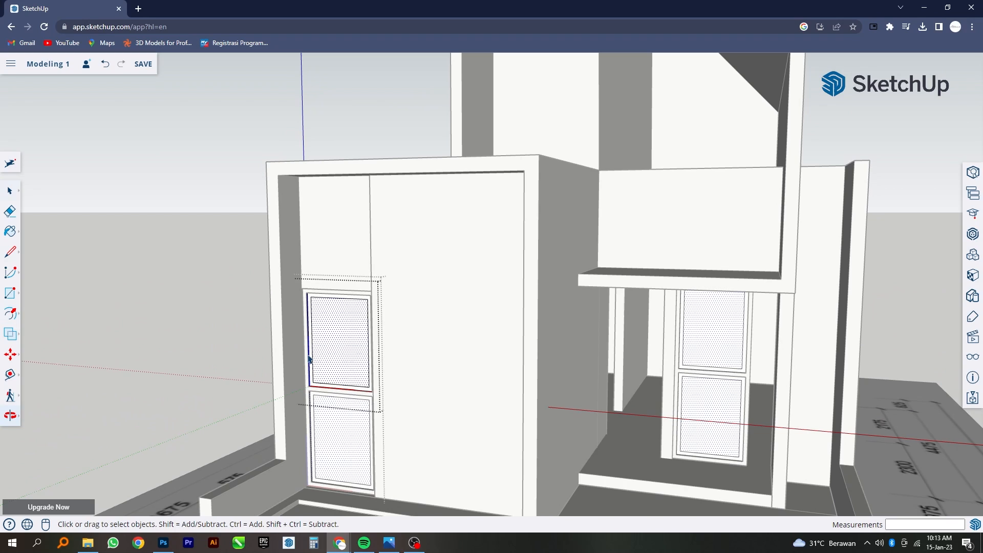
pyautogui.click(13, 316)
pyautogui.click(37, 291)
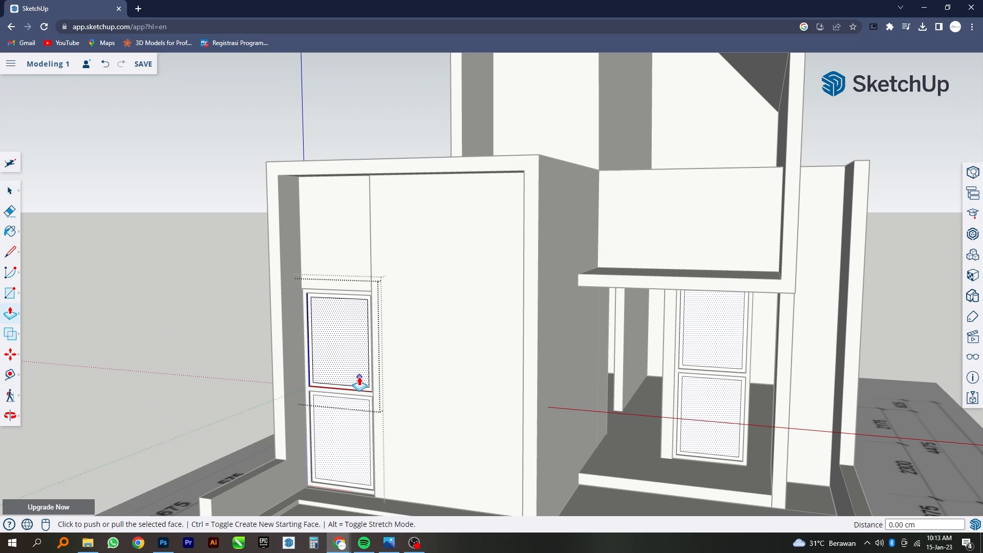
pyautogui.click(344, 363)
pyautogui.moveTo(335, 404); pyautogui.dragTo(166, 329, button='middle')
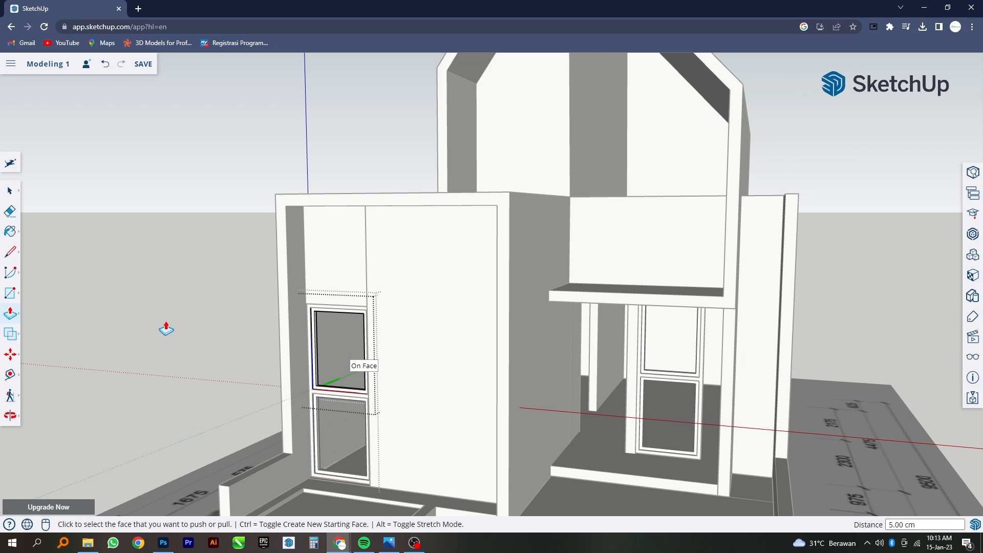
# - Select the whole sash frame inside the pane component and make it a group
pyautogui.click(11, 193)
pyautogui.scroll(4, 332, 387)
pyautogui.moveTo(333, 390); pyautogui.dragTo(324, 358, button='middle')
pyautogui.scroll(-2, 323, 358)
pyautogui.tripleClick(324, 357)
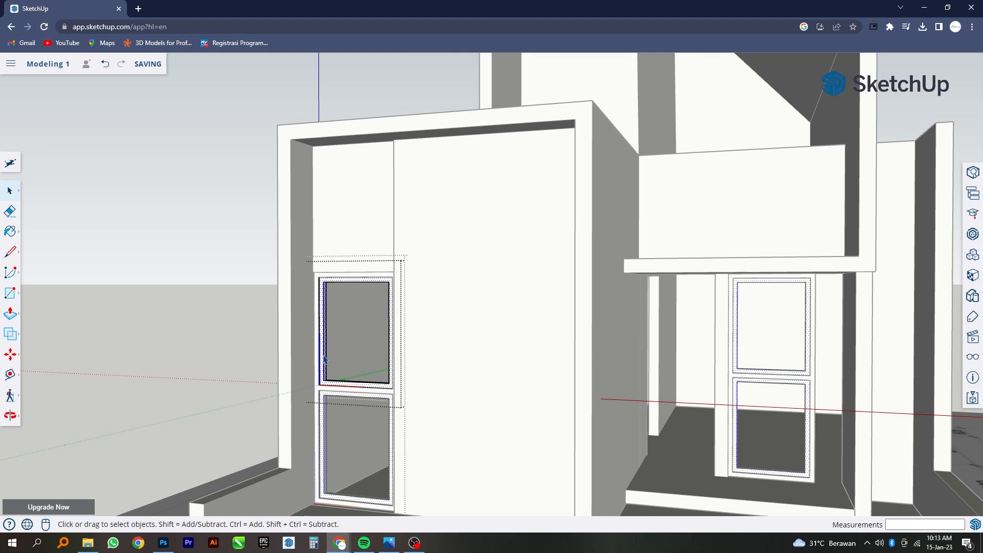
pyautogui.rightClick(323, 358)
pyautogui.moveTo(381, 433)
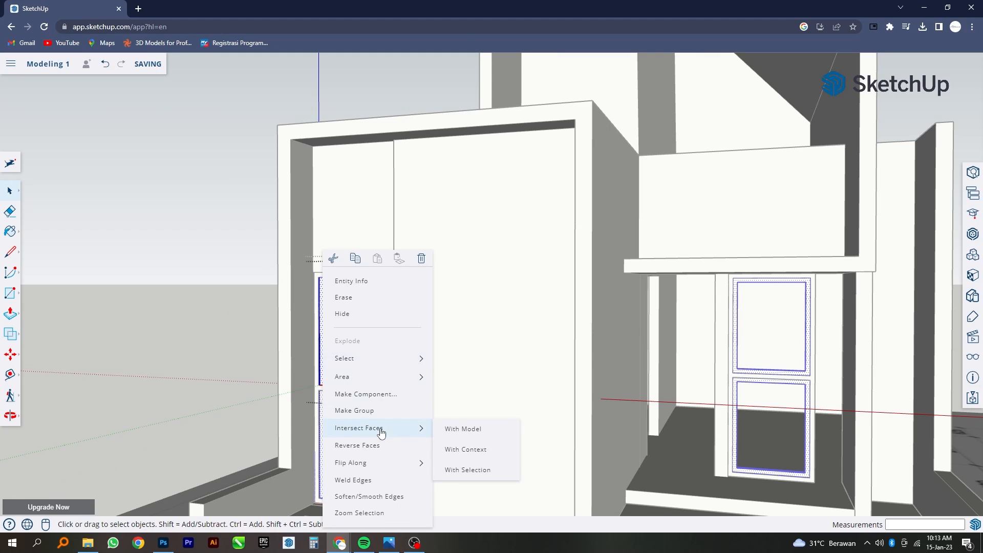
pyautogui.click(383, 416)
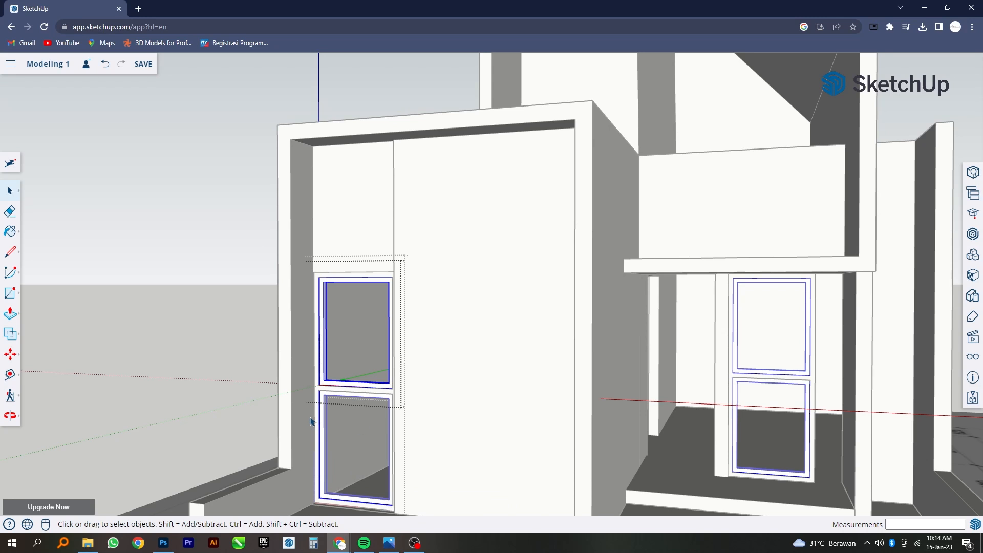
# - Draw a rectangle across the upper sash opening between opposite inner corners to form the glass pane
pyautogui.scroll(-3, 310, 422)
pyautogui.scroll(4, 311, 422)
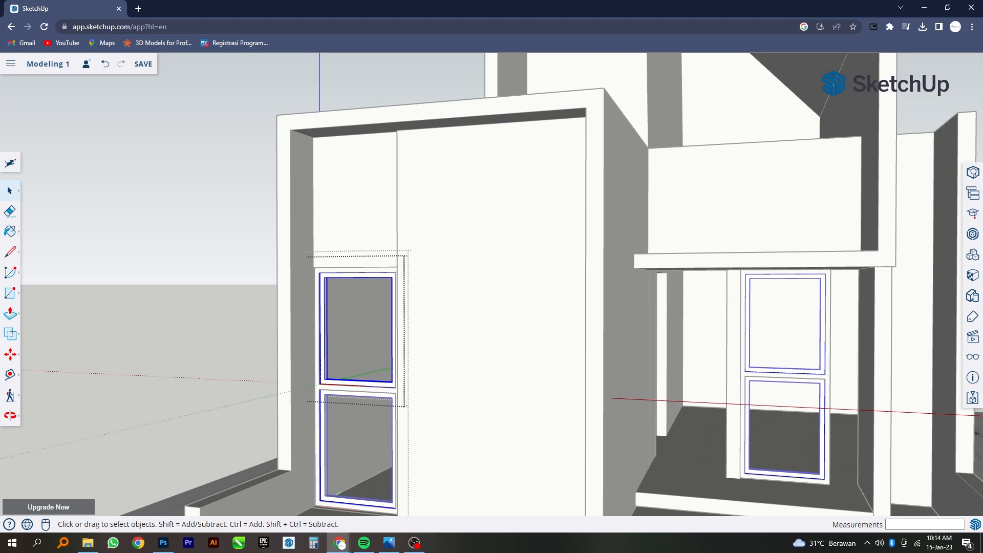
pyautogui.click(9, 295)
pyautogui.click(325, 379)
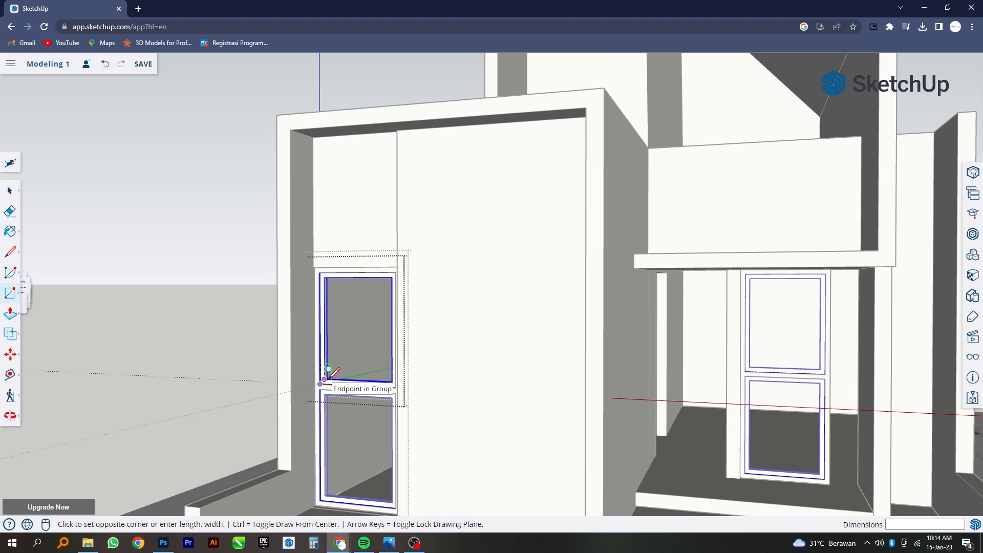
pyautogui.scroll(5, 391, 384)
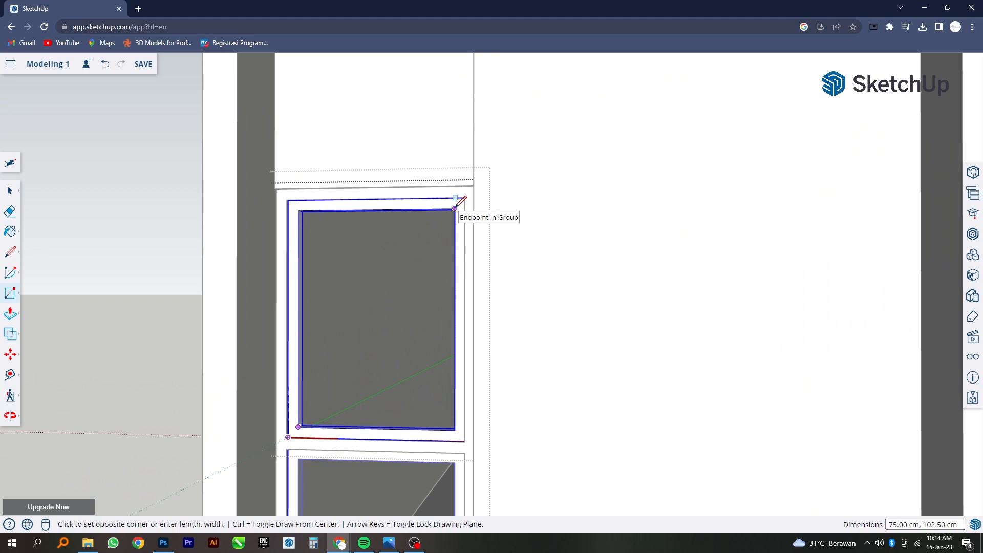
pyautogui.click(457, 215)
pyautogui.moveTo(429, 289); pyautogui.dragTo(302, 316, button='middle')
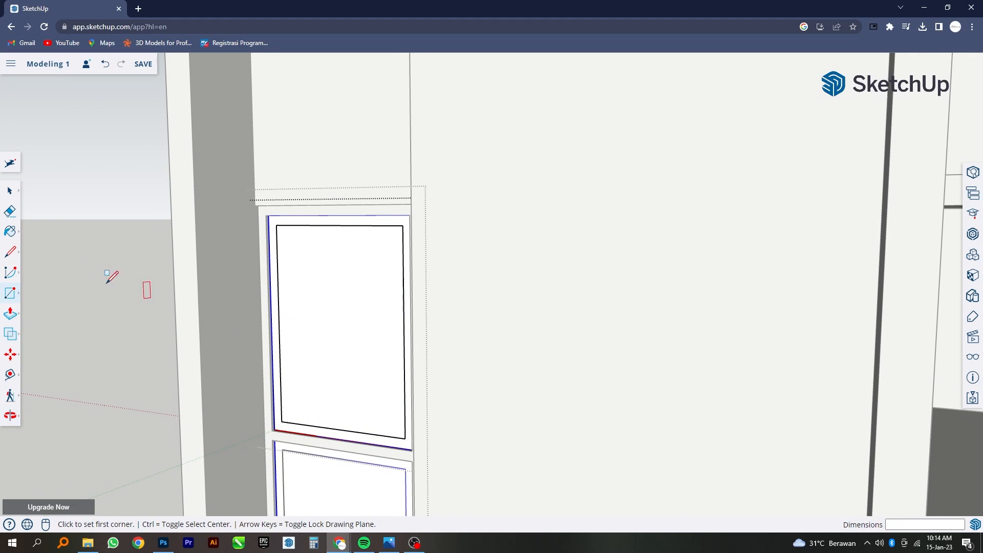
# - Select the new glass face with its edges and make it a group
pyautogui.click(9, 190)
pyautogui.click(342, 328)
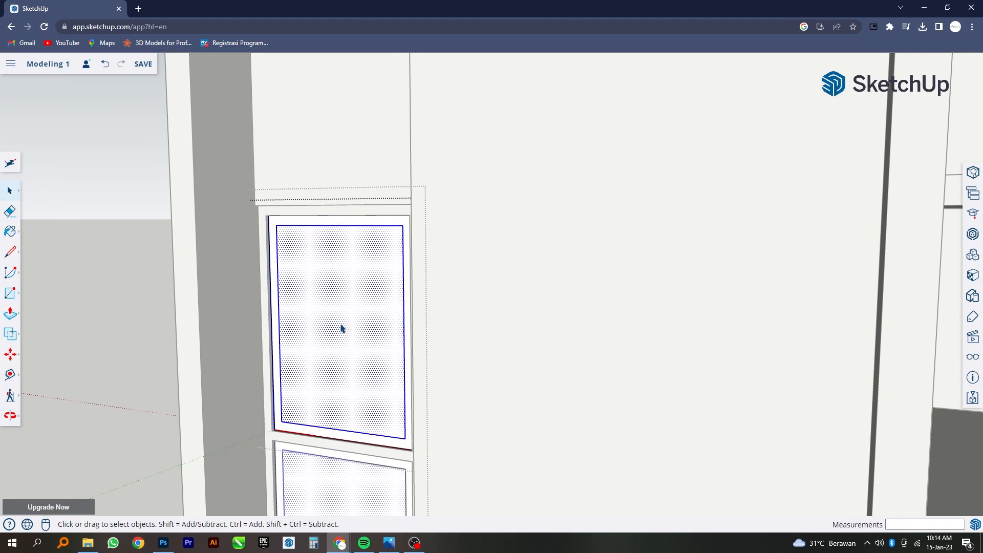
pyautogui.rightClick(343, 329)
pyautogui.click(371, 410)
pyautogui.scroll(-5, 340, 306)
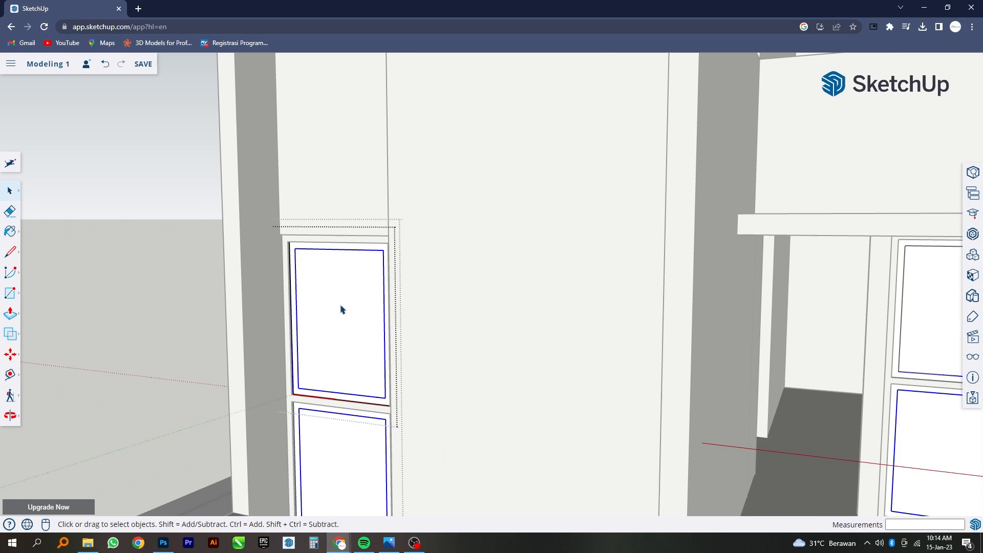
# - Move the glass pane 2.5 cm back from the sash's front face and close the window component
pyautogui.moveTo(340, 308); pyautogui.dragTo(333, 321, button='middle')
pyautogui.click(10, 354)
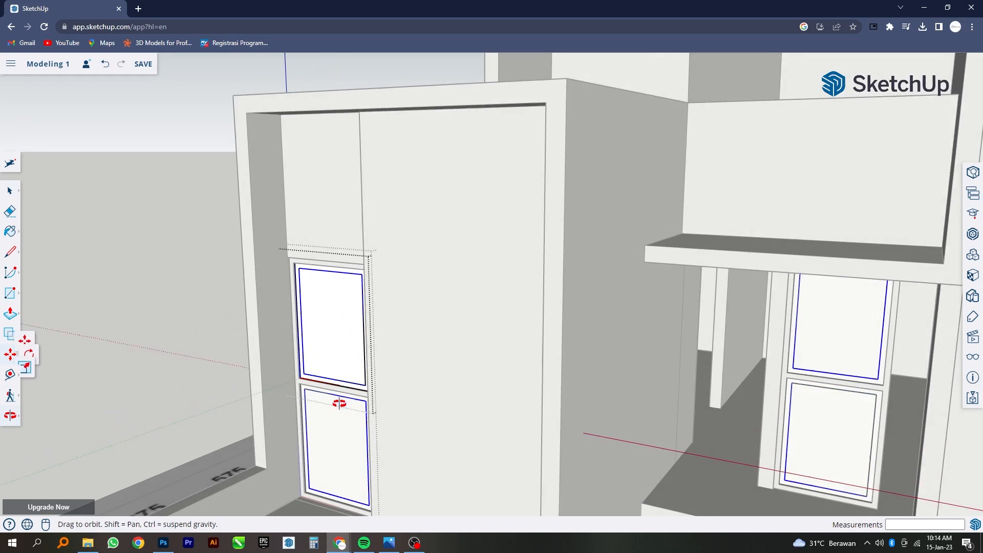
pyautogui.scroll(8, 336, 402)
pyautogui.click(291, 367)
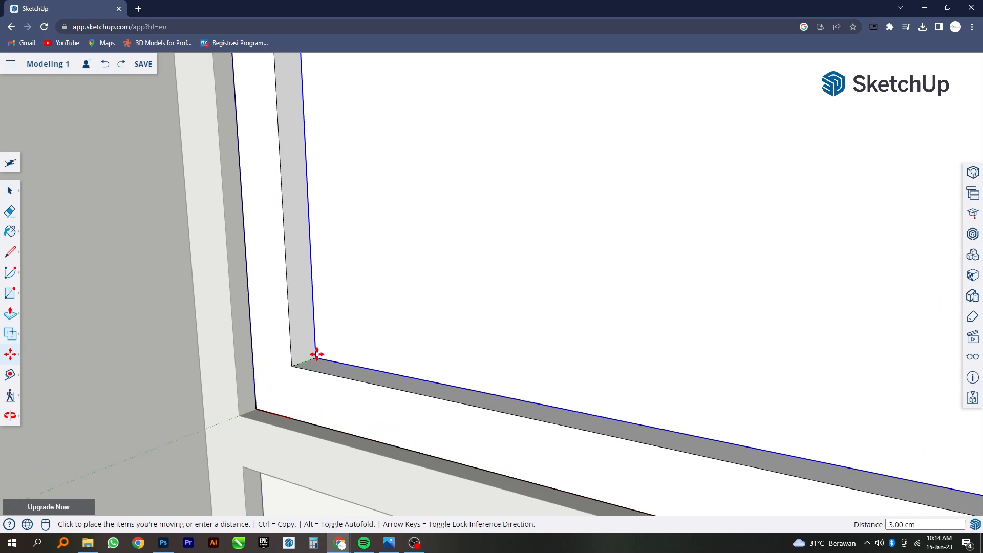
pyautogui.click(312, 360)
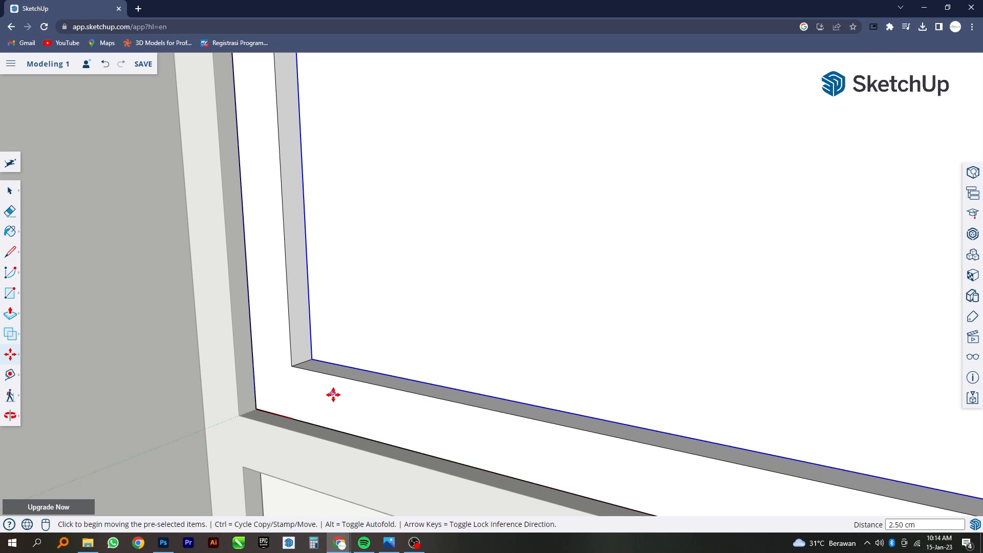
pyautogui.scroll(-3, 333, 395)
pyautogui.moveTo(335, 354); pyautogui.dragTo(303, 343, button='middle')
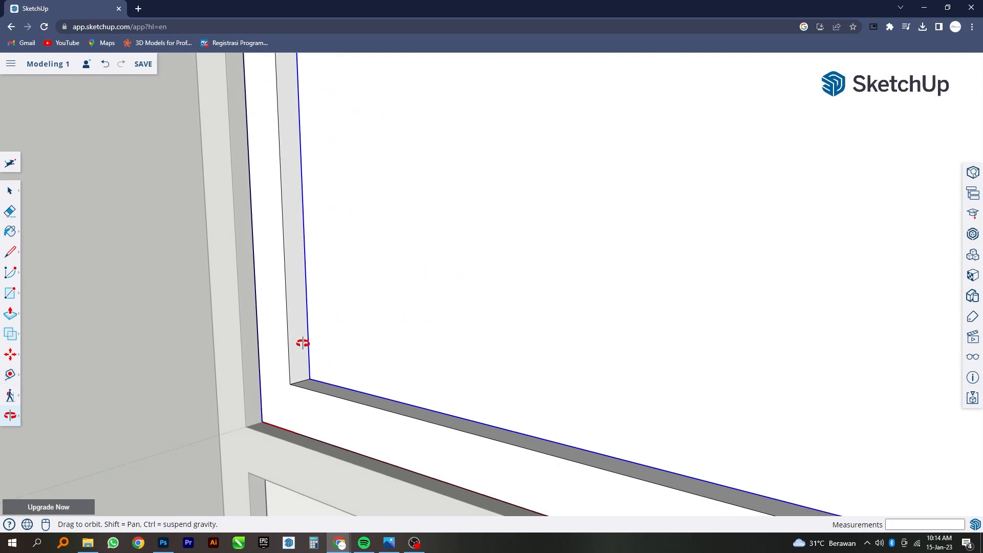
pyautogui.scroll(-7, 338, 386)
pyautogui.moveTo(340, 384); pyautogui.dragTo(441, 351, button='middle')
pyautogui.scroll(-6, 416, 351)
pyautogui.click(7, 191)
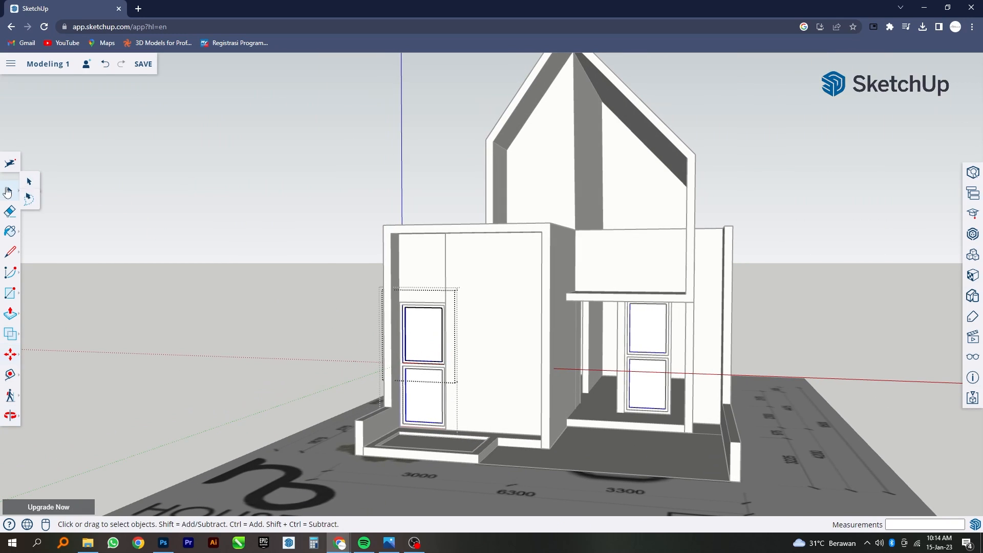
pyautogui.click(325, 269)
pyautogui.click(325, 268)
# - Draw the outline of the upper-floor gable opening with lines from the floor edge up the wall, along the roof slope and back down
pyautogui.scroll(-3, 433, 364)
pyautogui.moveTo(432, 366); pyautogui.dragTo(470, 363, button='middle')
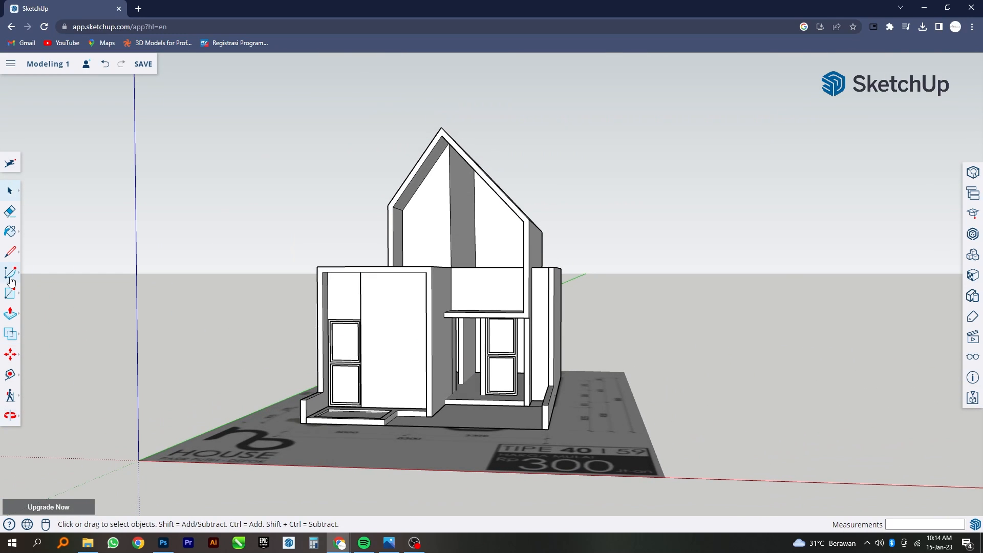
pyautogui.click(10, 251)
pyautogui.moveTo(461, 287); pyautogui.dragTo(487, 265, button='middle')
pyautogui.scroll(5, 487, 265)
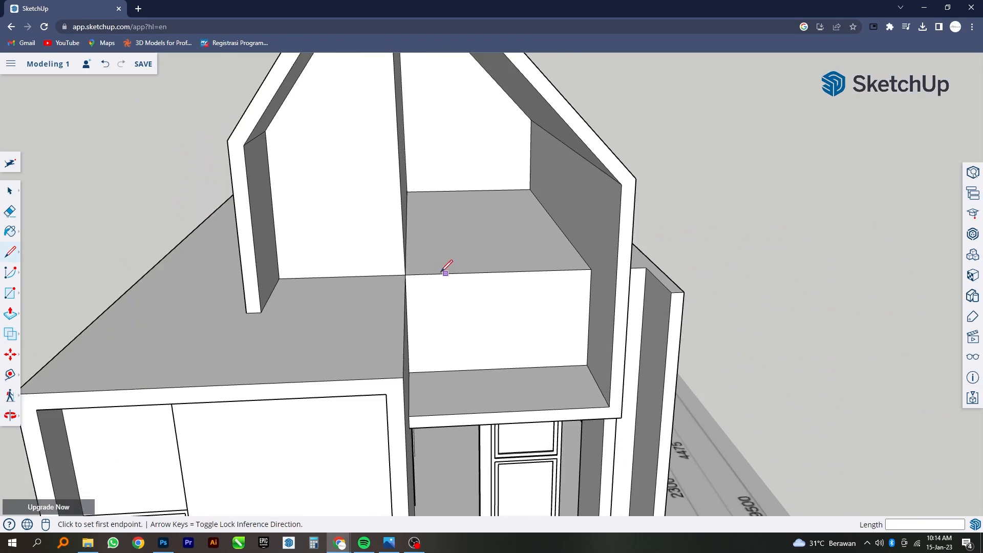
pyautogui.click(400, 275)
pyautogui.click(614, 269)
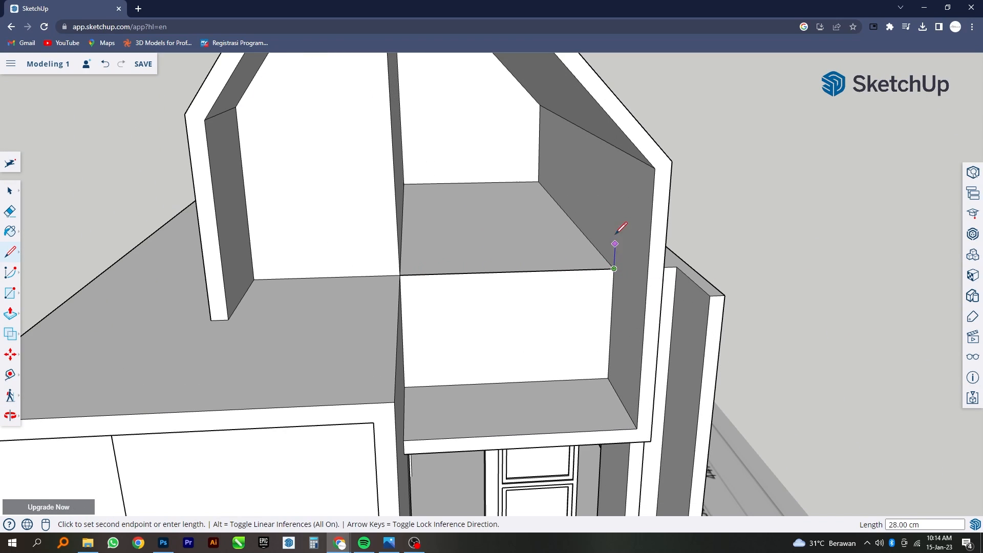
pyautogui.click(620, 149)
pyautogui.scroll(-5, 604, 219)
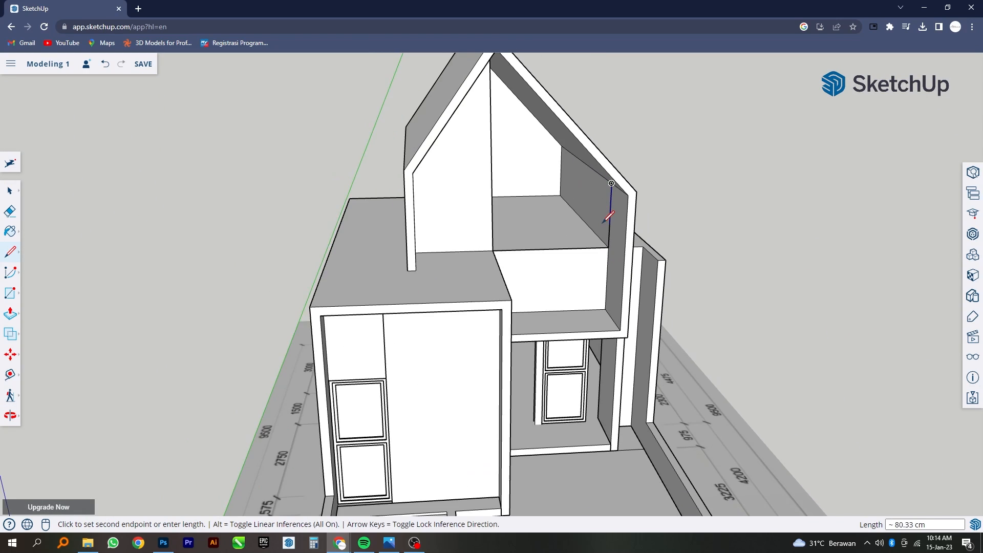
pyautogui.moveTo(604, 220)
pyautogui.mouseDown(button='middle')
pyautogui.moveTo(575, 193)
pyautogui.moveTo(549, 243)
pyautogui.moveTo(527, 95)
pyautogui.mouseUp(button='middle')
pyautogui.scroll(-5, 551, 243)
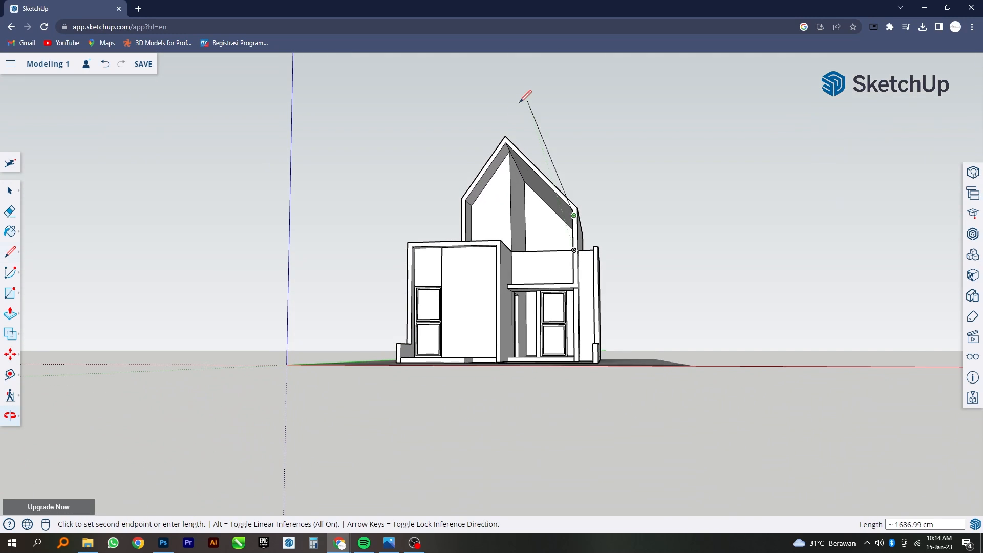
pyautogui.scroll(3, 515, 160)
pyautogui.click(512, 147)
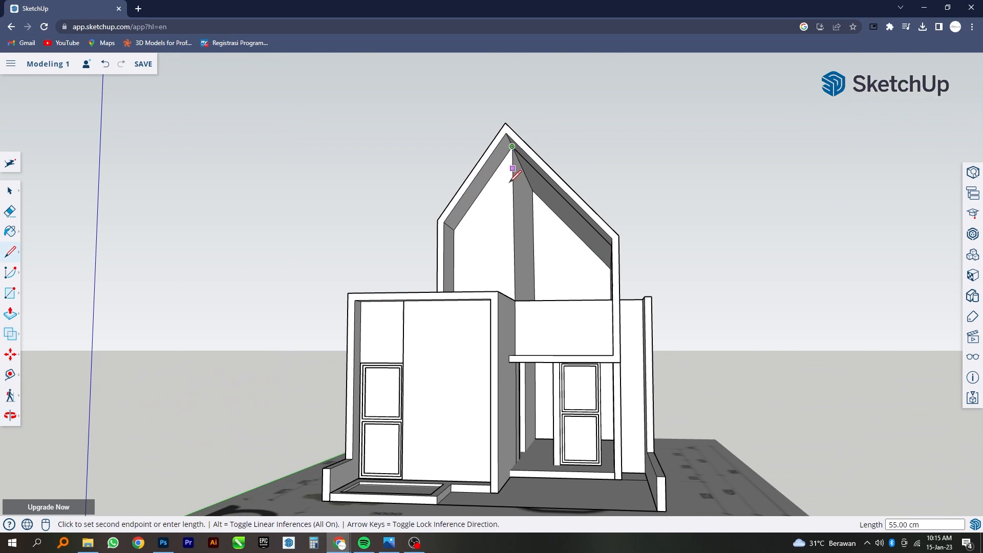
pyautogui.moveTo(514, 177); pyautogui.dragTo(471, 330, button='middle')
pyautogui.click(516, 301)
# - Push/Pull the new gable window face 5 cm to form a panel
pyautogui.press('p')
pyautogui.click(534, 280)
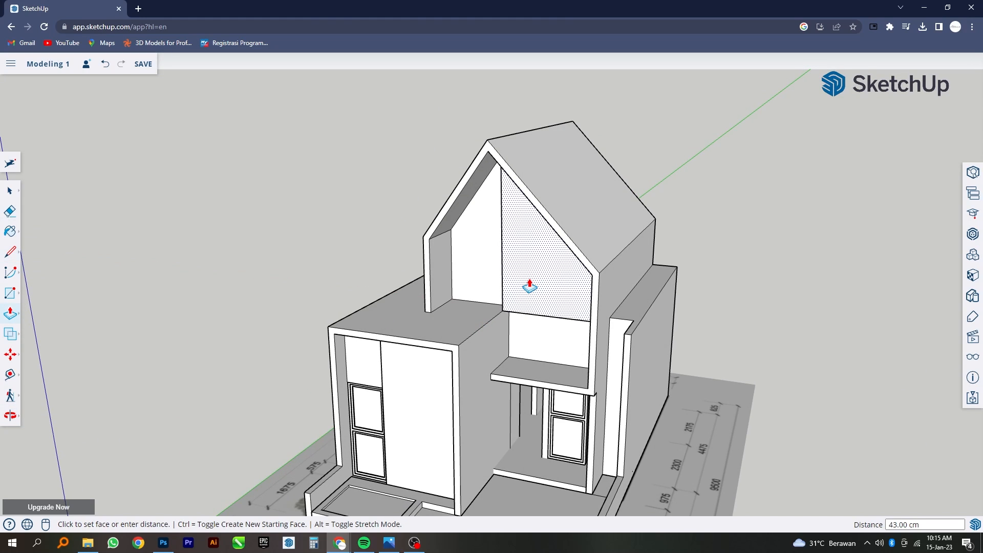
pyautogui.press('Return')
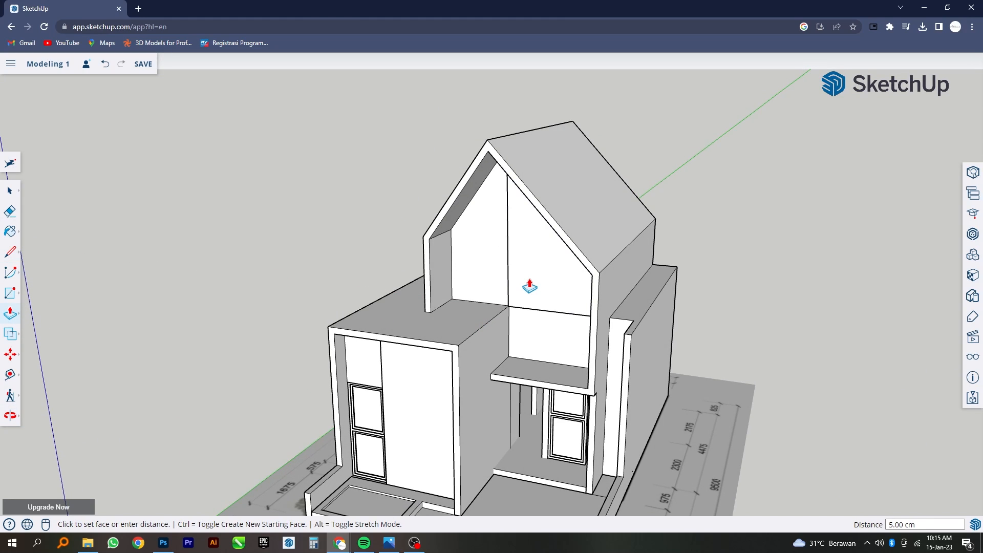
# - Select the whole gable window panel and make it a group
pyautogui.click(6, 188)
pyautogui.click(521, 279)
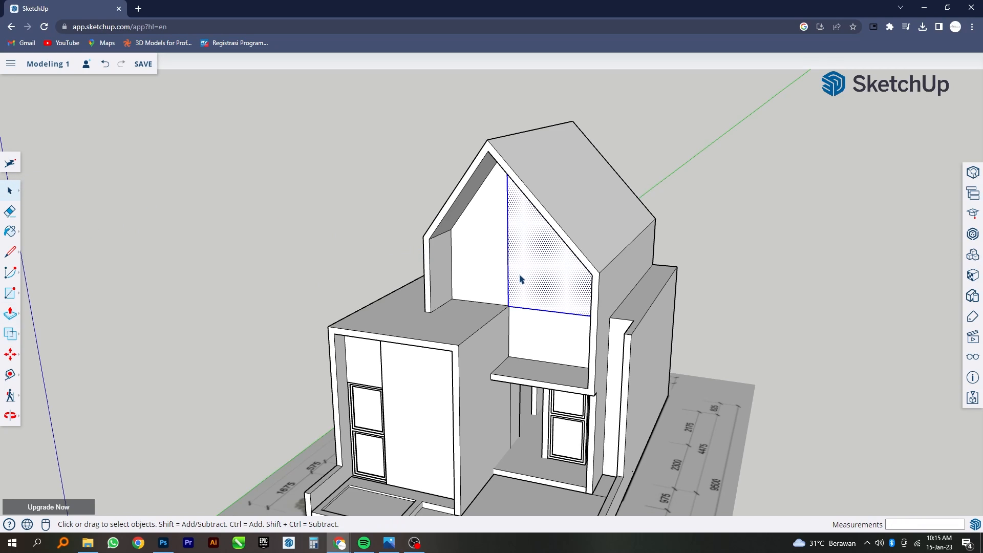
pyautogui.rightClick(521, 279)
pyautogui.click(552, 394)
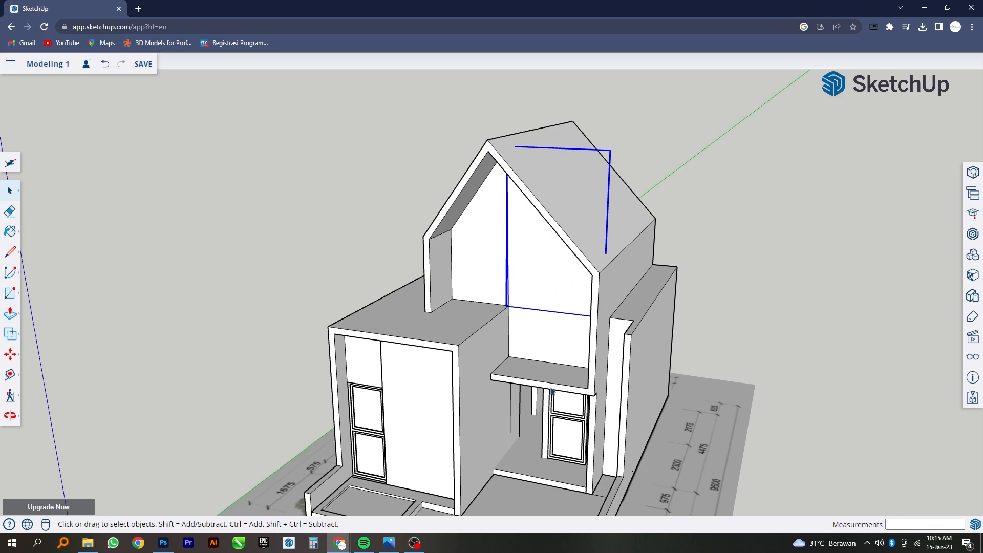
pyautogui.scroll(-3, 437, 229)
pyautogui.scroll(2, 491, 297)
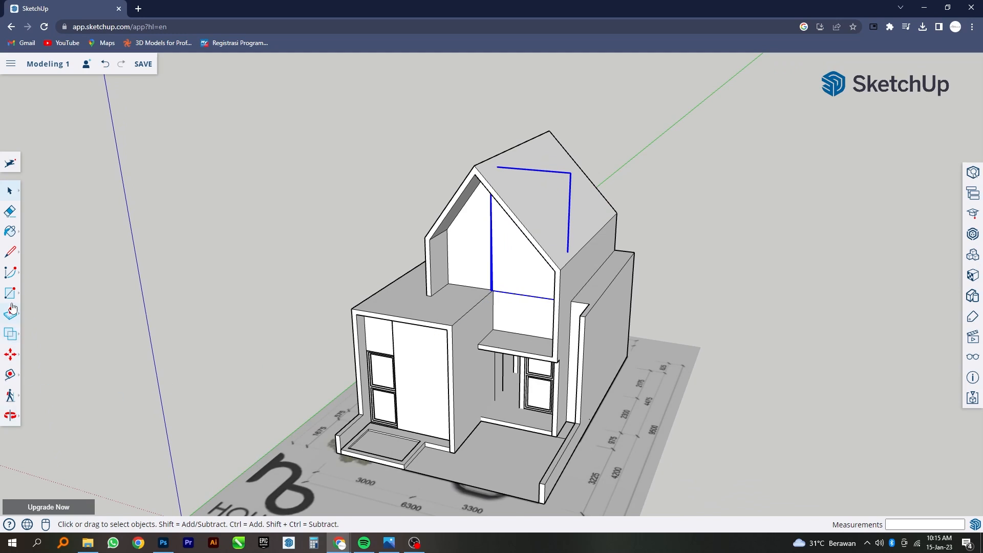
# - Move the gable panel group 2 cm back into the opening from its lower inner corner
pyautogui.click(9, 359)
pyautogui.scroll(6, 518, 292)
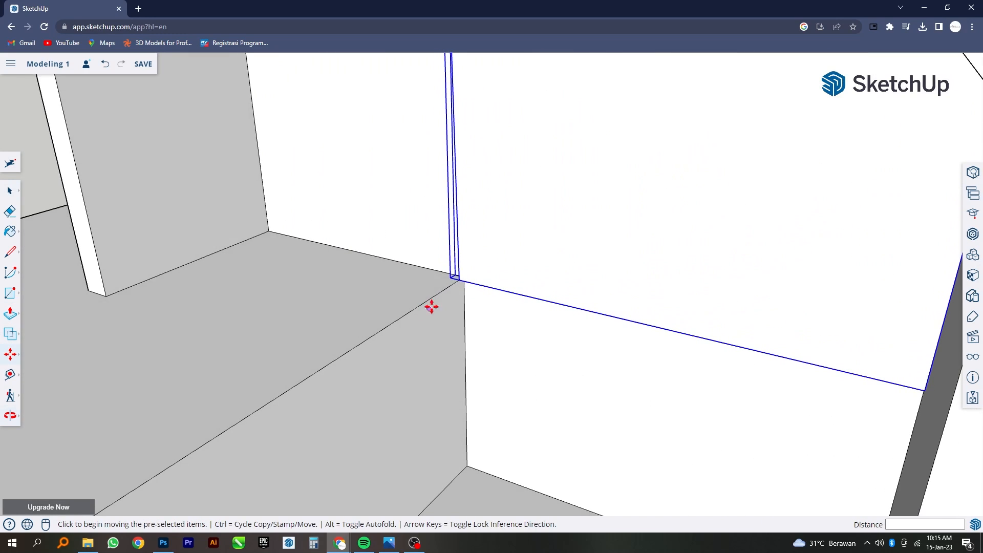
pyautogui.click(460, 280)
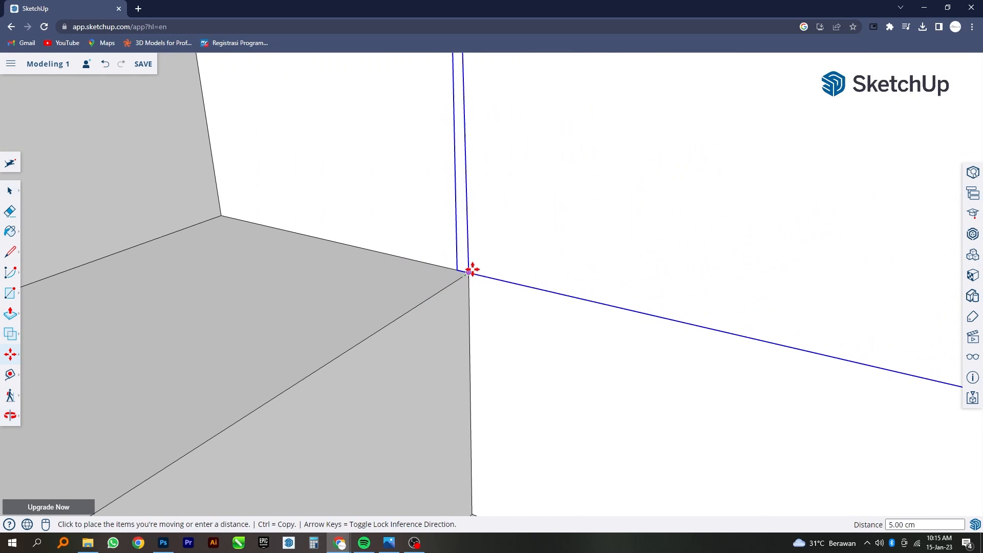
pyautogui.scroll(3, 470, 271)
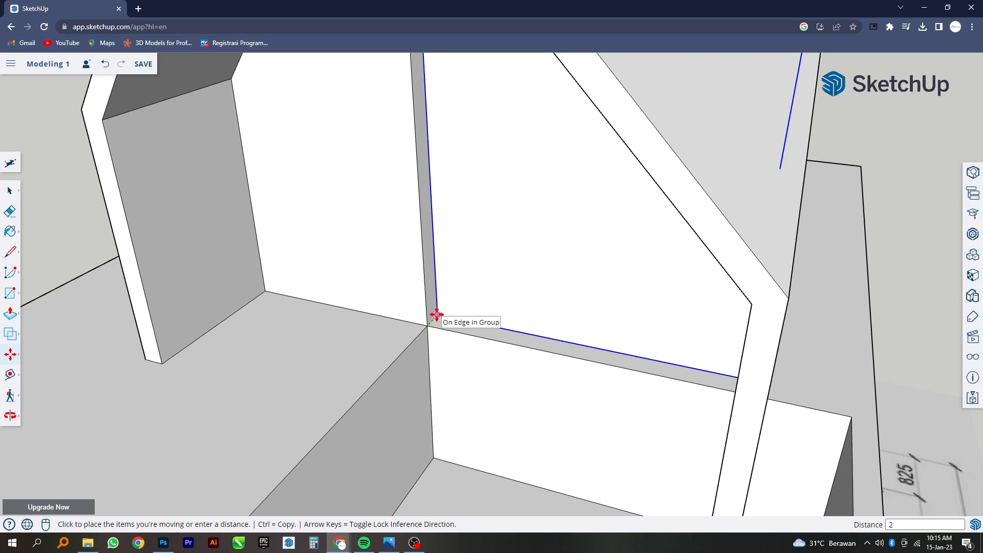
pyautogui.write('2')
pyautogui.press('Return')
pyautogui.scroll(-5, 438, 323)
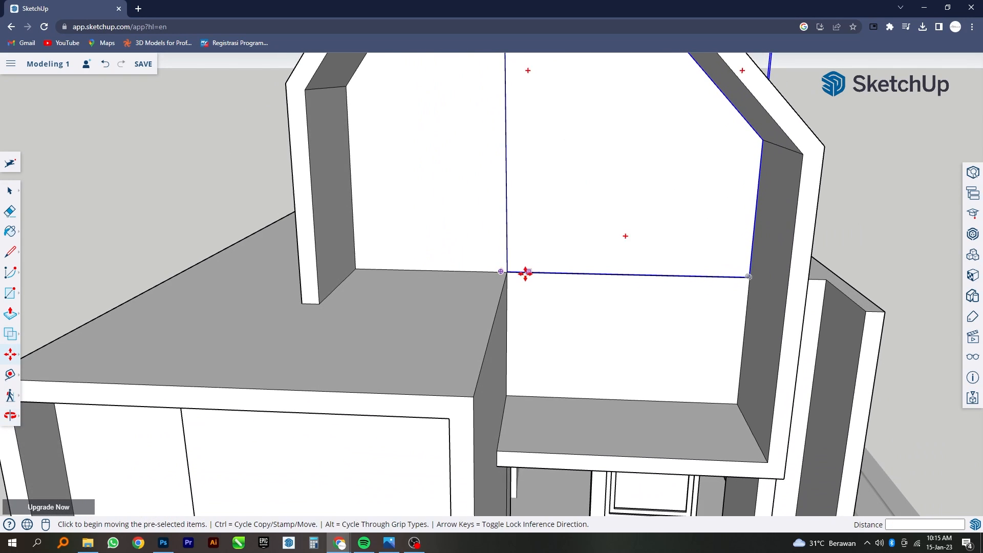
# - Open the gable panel group and offset its front face outline 5 cm inward
pyautogui.scroll(-5, 522, 276)
pyautogui.moveTo(500, 292); pyautogui.dragTo(261, 245, button='middle')
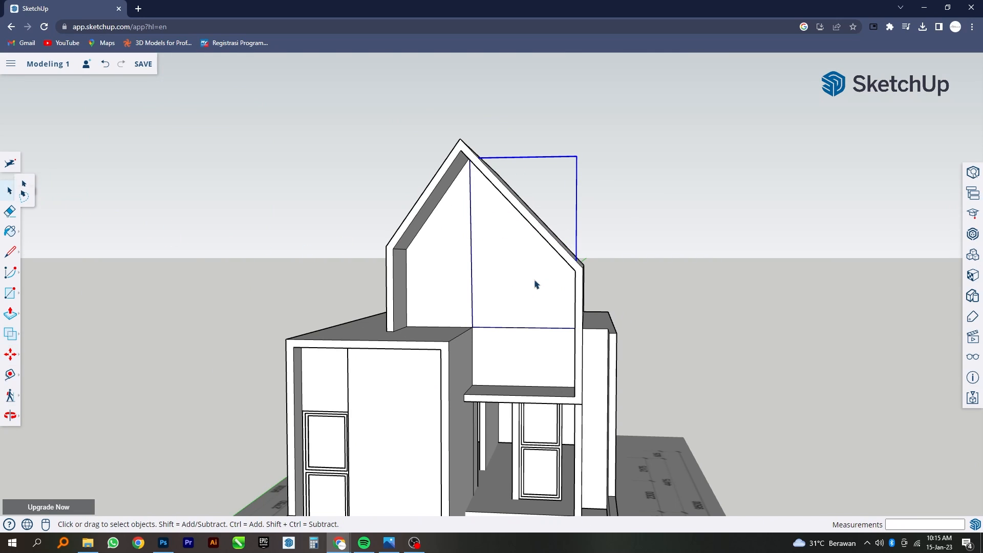
pyautogui.doubleClick(536, 283)
pyautogui.click(523, 270)
pyautogui.moveTo(531, 276); pyautogui.dragTo(461, 325, button='middle')
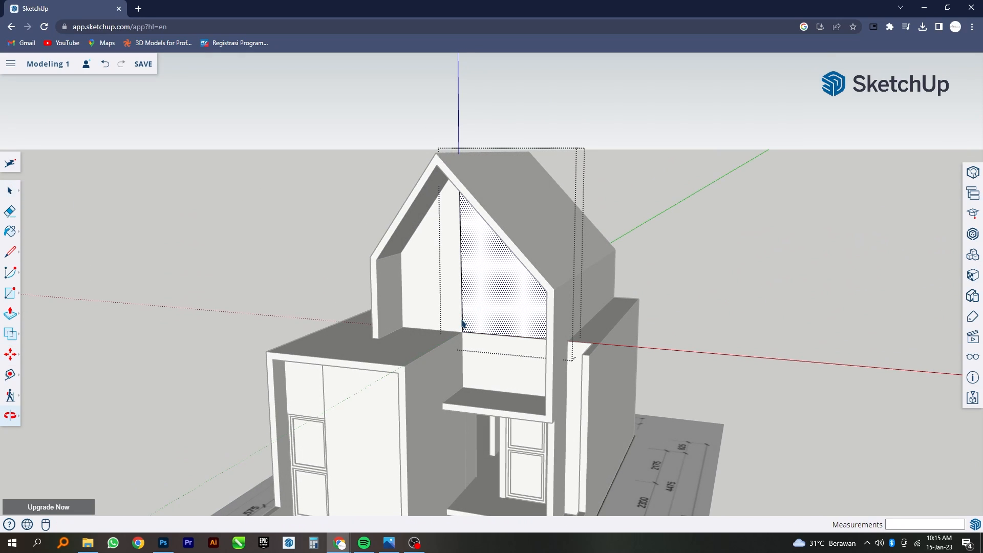
pyautogui.click(10, 323)
pyautogui.click(35, 335)
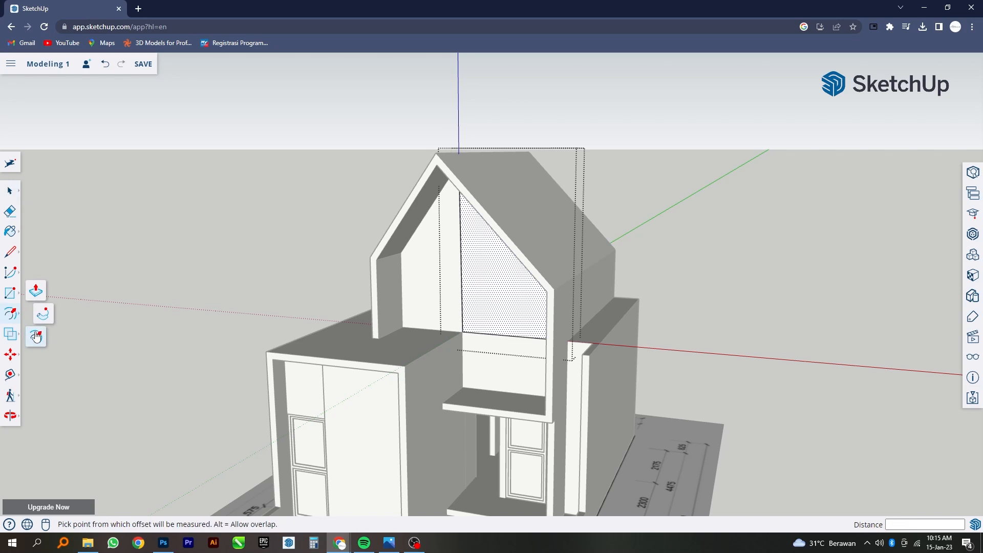
pyautogui.click(510, 265)
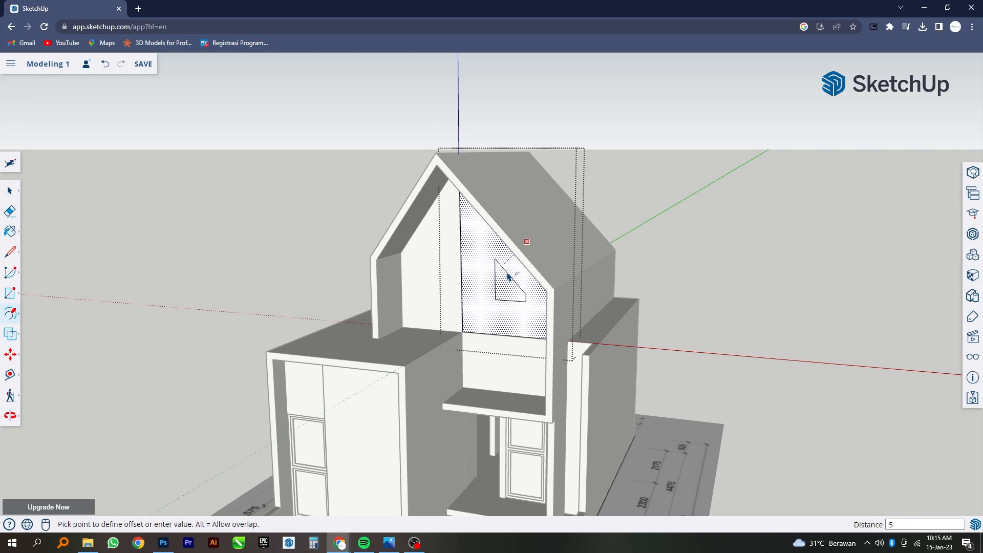
pyautogui.write('5')
pyautogui.press('Return')
# - Copy the gable panel's tall-side inner and outer vertical frame edges across to its short side, starting from the inner lower corner
pyautogui.moveTo(489, 296); pyautogui.dragTo(571, 260, button='middle')
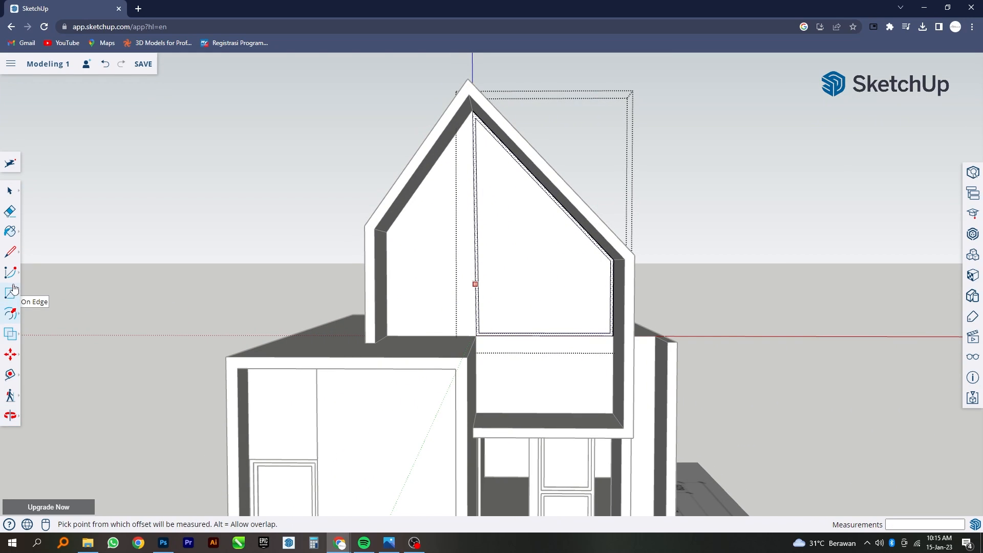
pyautogui.click(10, 191)
pyautogui.scroll(2, 536, 257)
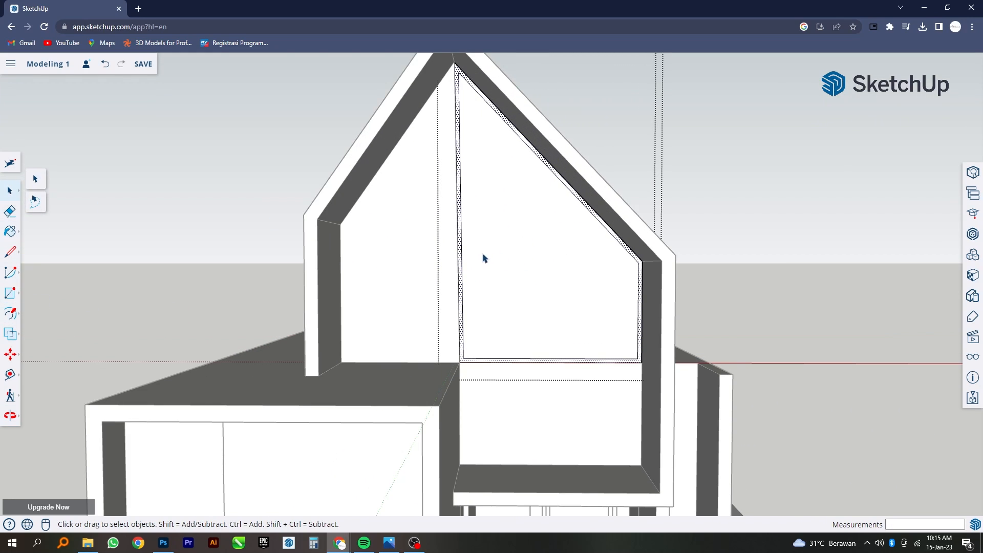
pyautogui.scroll(3, 467, 248)
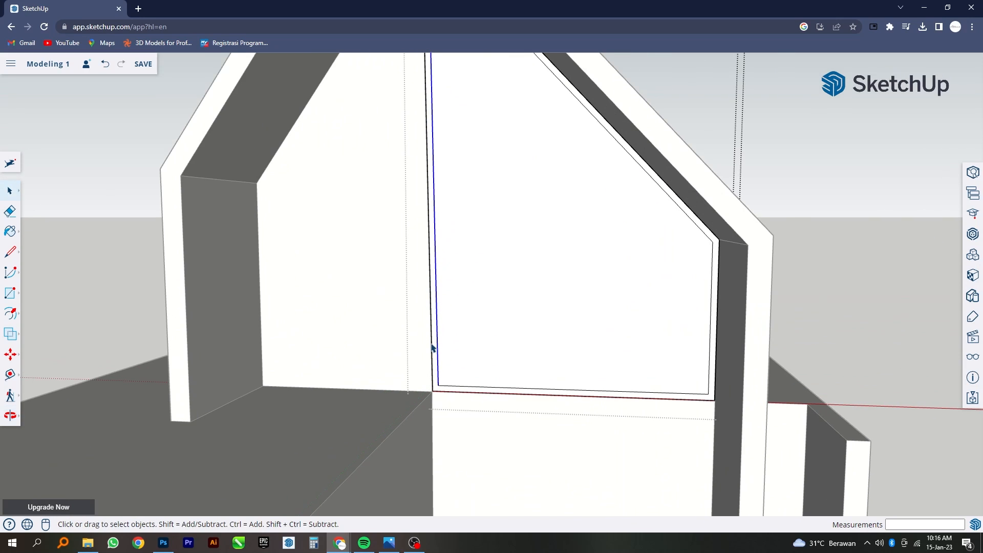
pyautogui.scroll(-1, 441, 358)
pyautogui.scroll(3, 445, 368)
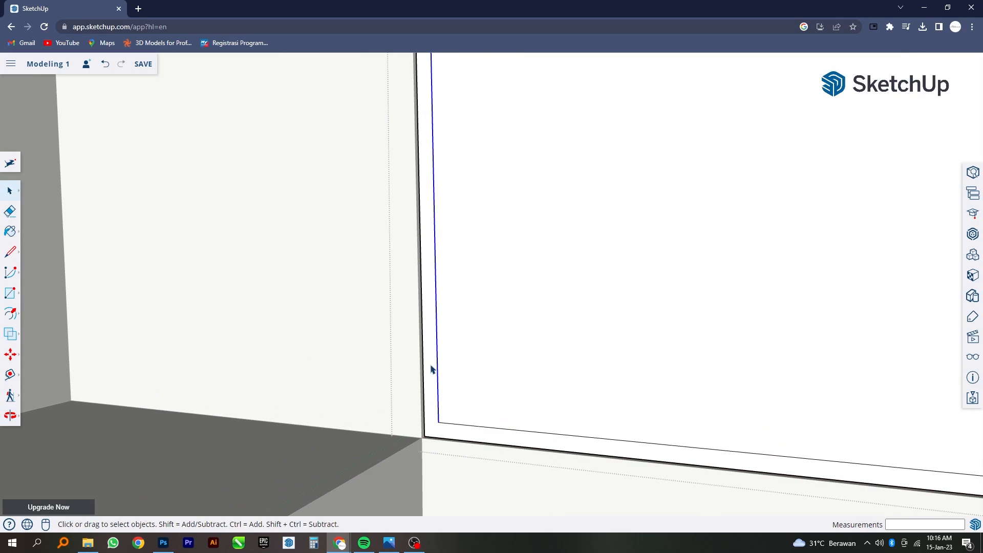
pyautogui.click(424, 366)
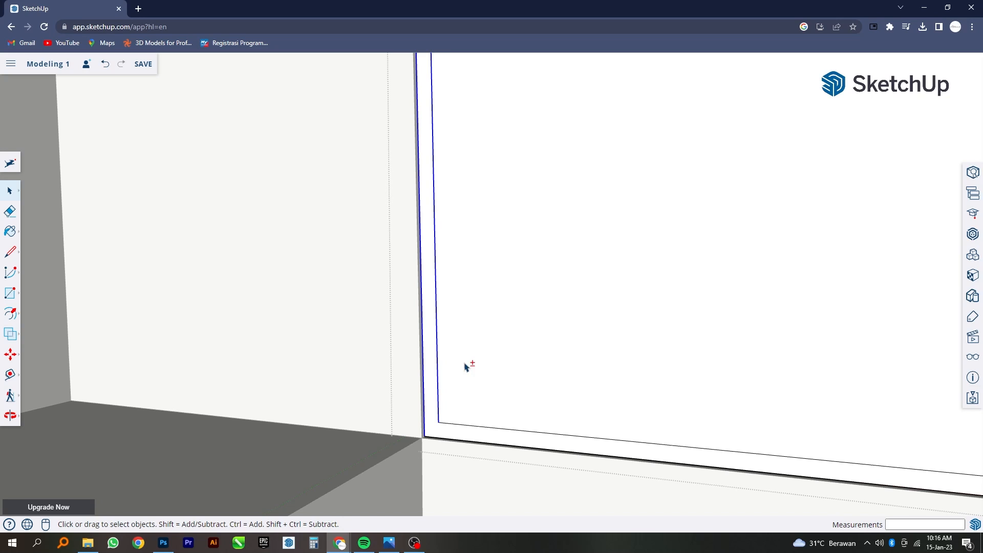
pyautogui.press('m')
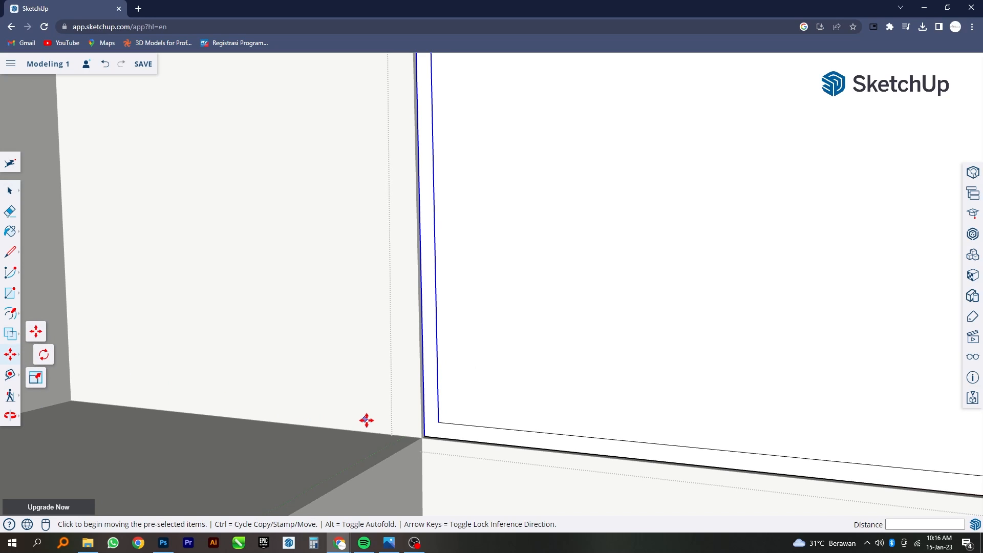
pyautogui.press('ctrl')
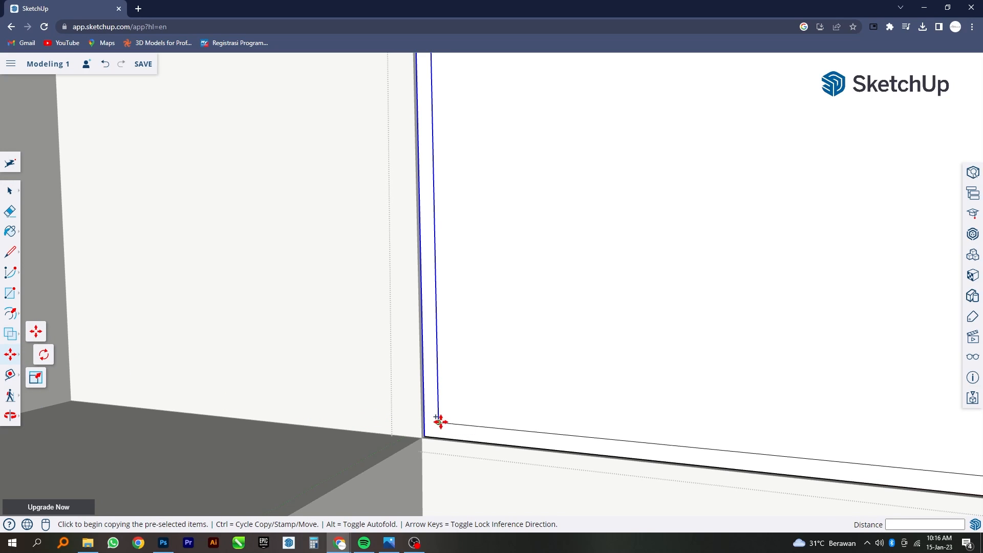
pyautogui.click(439, 421)
pyautogui.moveTo(463, 417); pyautogui.dragTo(652, 416, button='middle')
pyautogui.scroll(5, 653, 419)
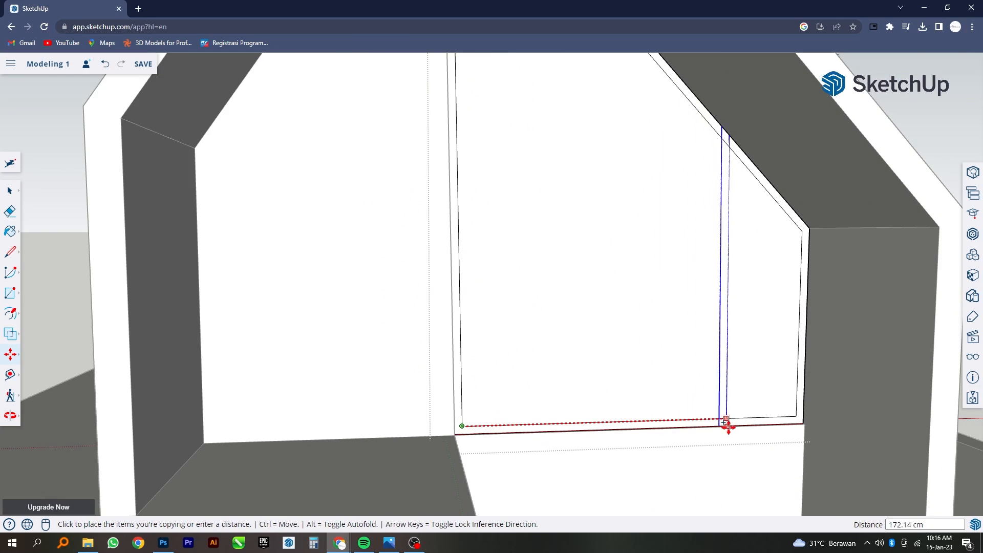
pyautogui.click(824, 426)
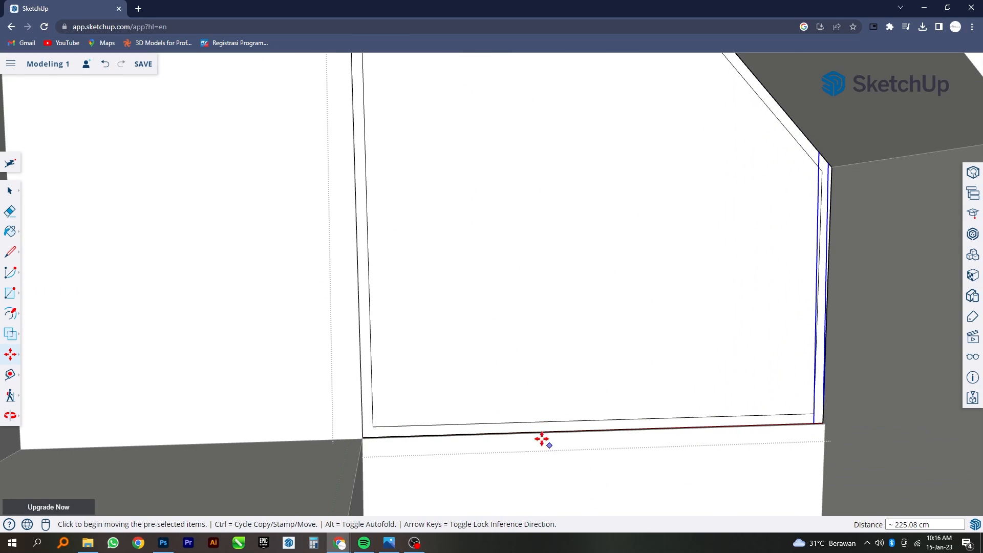
# - Divide the copy distance into four equal spaces with /4 to create evenly spaced vertical mullion lines
pyautogui.scroll(-6, 514, 430)
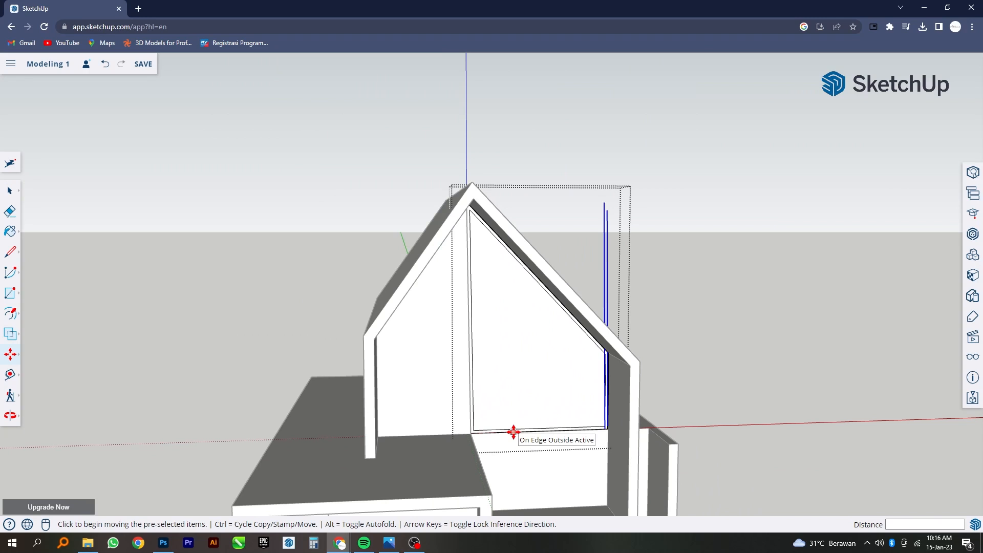
pyautogui.write('/4')
pyautogui.press('Return')
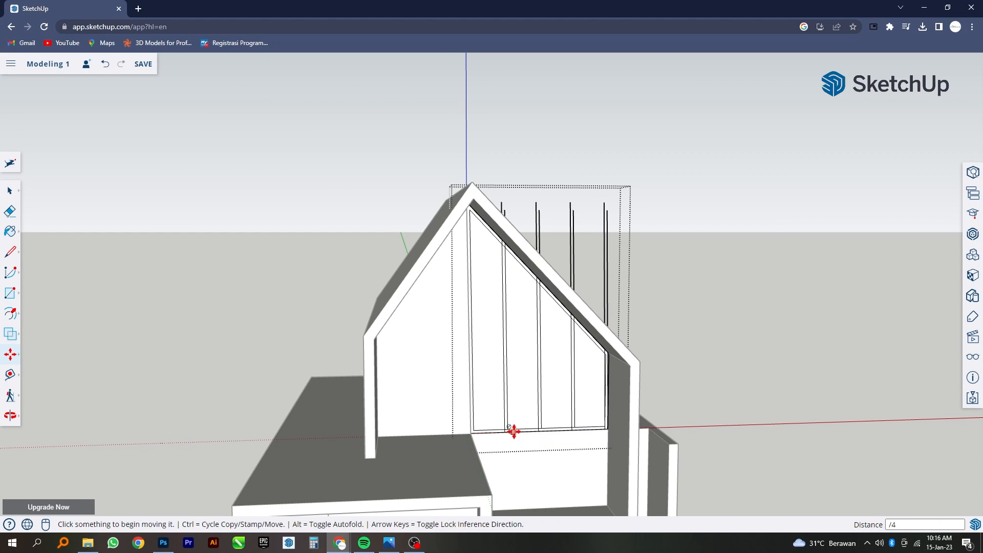
# - Erase the copied mullion line segments that project above the sloped edge of the gable panel
pyautogui.moveTo(512, 430)
pyautogui.mouseDown(button='middle')
pyautogui.moveTo(521, 423)
pyautogui.moveTo(417, 411)
pyautogui.moveTo(444, 396)
pyautogui.moveTo(287, 354)
pyautogui.mouseUp(button='middle')
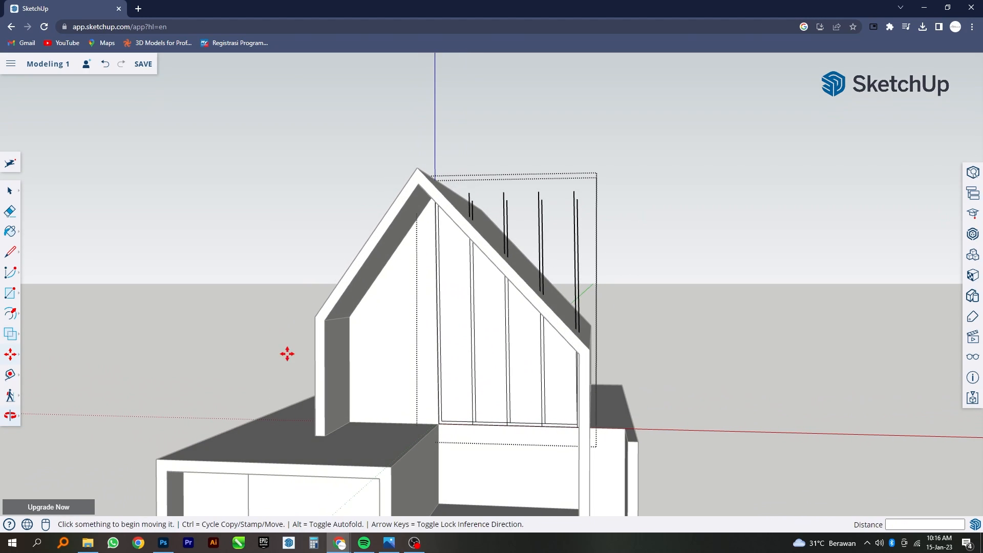
pyautogui.click(10, 211)
pyautogui.moveTo(203, 212)
pyautogui.mouseDown(button='middle')
pyautogui.moveTo(201, 290)
pyautogui.moveTo(293, 263)
pyautogui.mouseUp(button='middle')
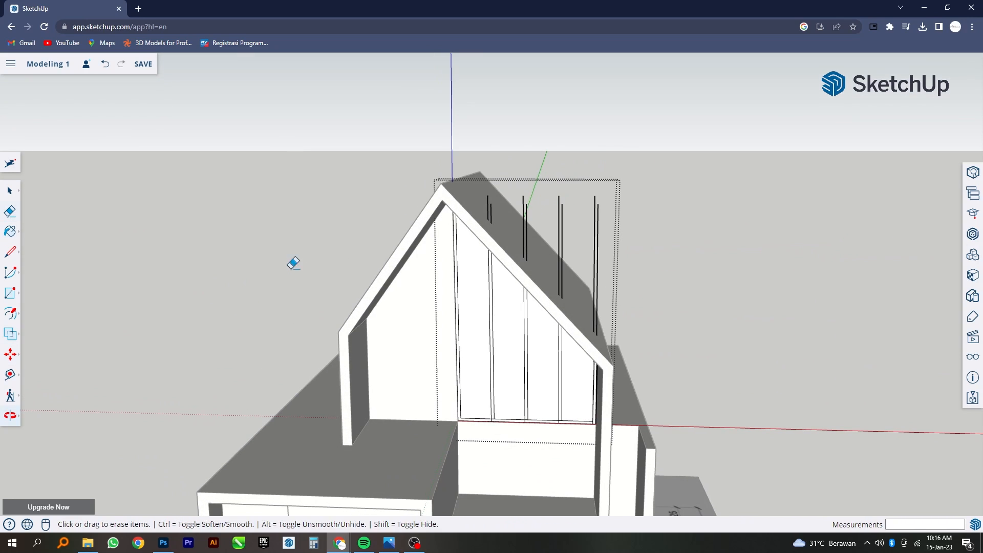
pyautogui.moveTo(488, 191)
pyautogui.mouseDown()
pyautogui.moveTo(500, 210)
pyautogui.moveTo(562, 241)
pyautogui.moveTo(622, 242)
pyautogui.mouseUp()
# - Erase the line stubs where the tallest mullion crosses the sloped frame strip of the gable window
pyautogui.moveTo(579, 297); pyautogui.dragTo(575, 237, button='middle')
pyautogui.scroll(5, 497, 198)
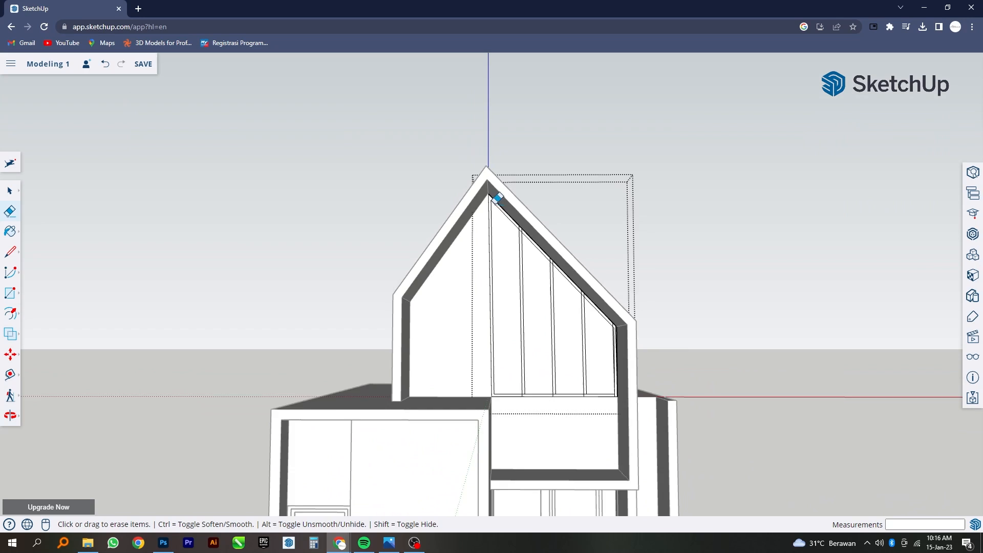
pyautogui.scroll(5, 534, 226)
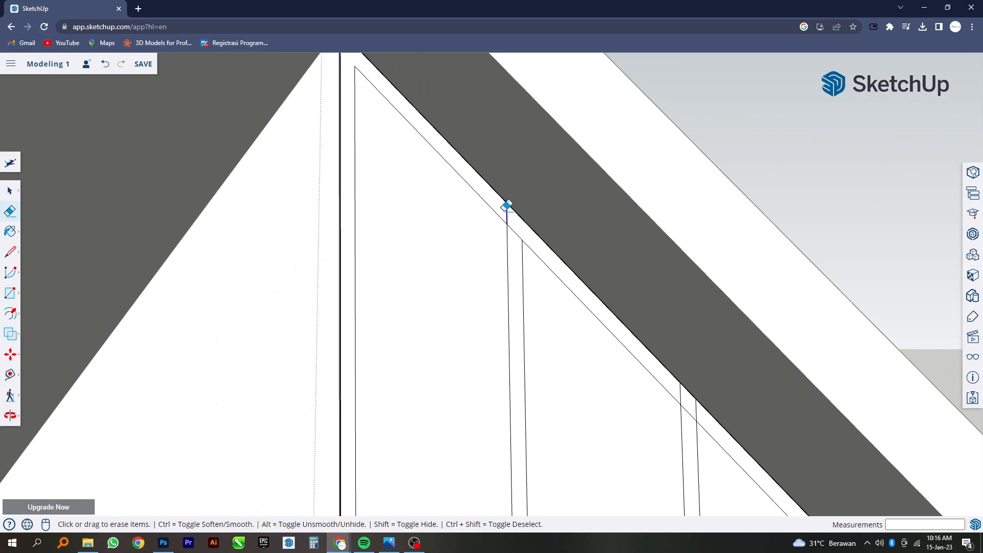
pyautogui.scroll(-5, 518, 226)
pyautogui.scroll(-5, 518, 390)
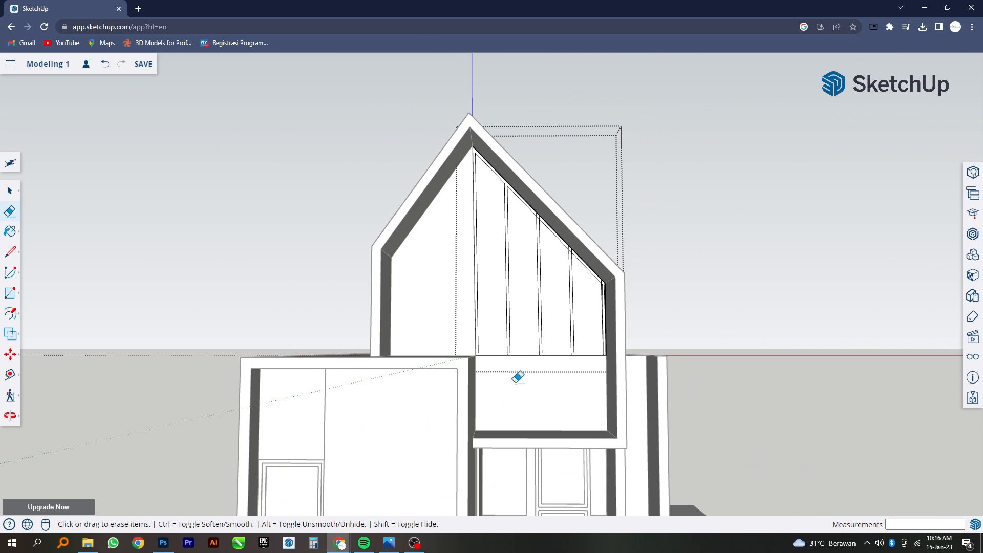
# - Erase the line stubs and frame edge segments where the mullions meet the gable window's bottom frame strip
pyautogui.scroll(8, 505, 305)
pyautogui.moveTo(629, 316); pyautogui.dragTo(610, 314)
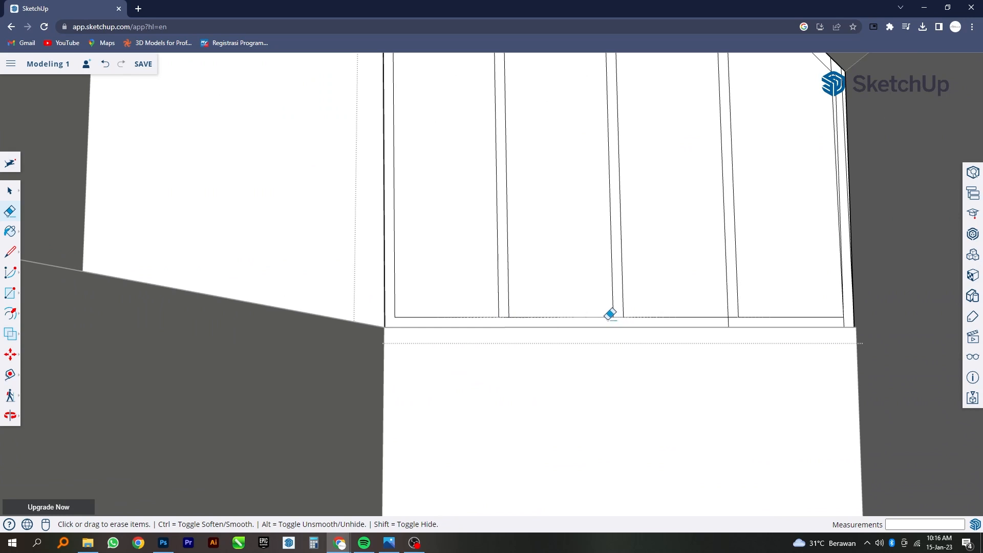
pyautogui.moveTo(620, 313)
pyautogui.mouseDown(button='middle')
pyautogui.moveTo(569, 360)
pyautogui.moveTo(505, 316)
pyautogui.mouseUp(button='middle')
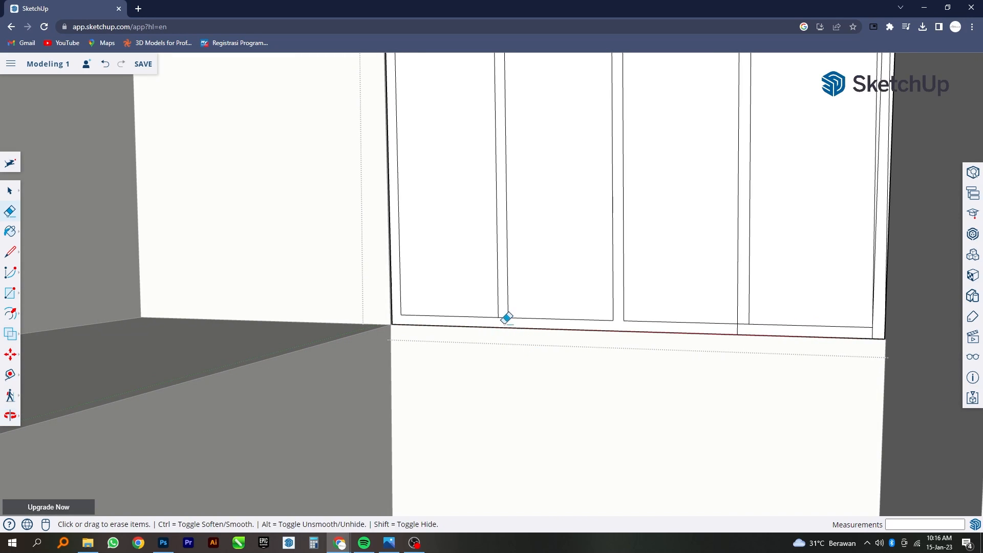
pyautogui.scroll(3, 506, 311)
pyautogui.scroll(-3, 505, 317)
pyautogui.scroll(2, 709, 321)
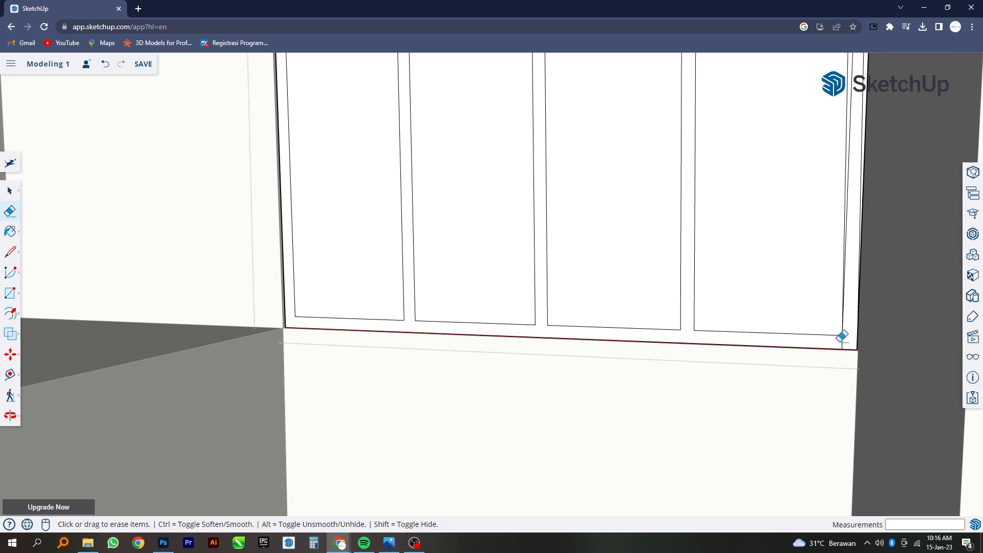
pyautogui.scroll(-5, 753, 367)
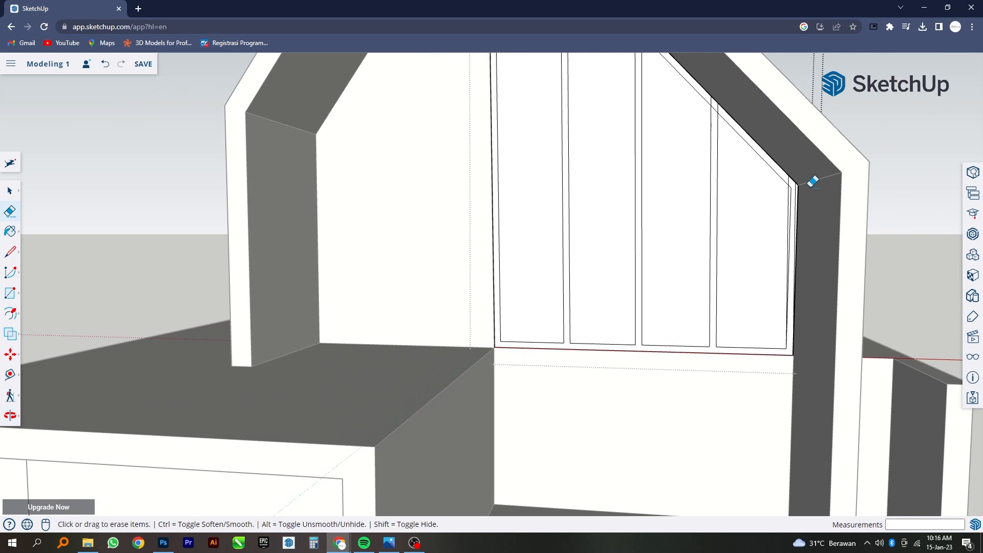
# - Erase the duplicate copied vertical lines overlapping the frame on the short side of the gable window
pyautogui.scroll(3, 808, 186)
pyautogui.moveTo(808, 186); pyautogui.dragTo(777, 233, button='middle')
pyautogui.scroll(-3, 777, 232)
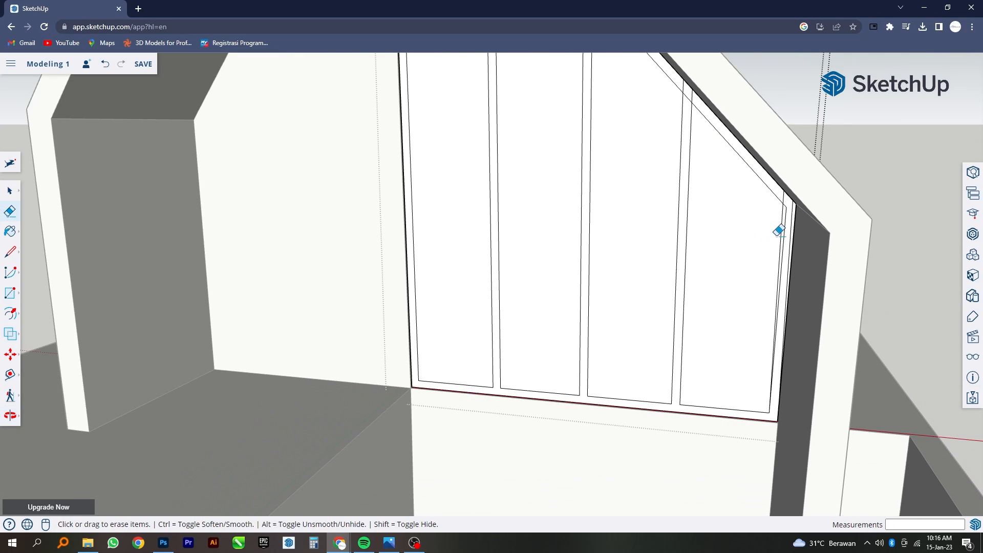
pyautogui.scroll(3, 777, 229)
pyautogui.click(789, 192)
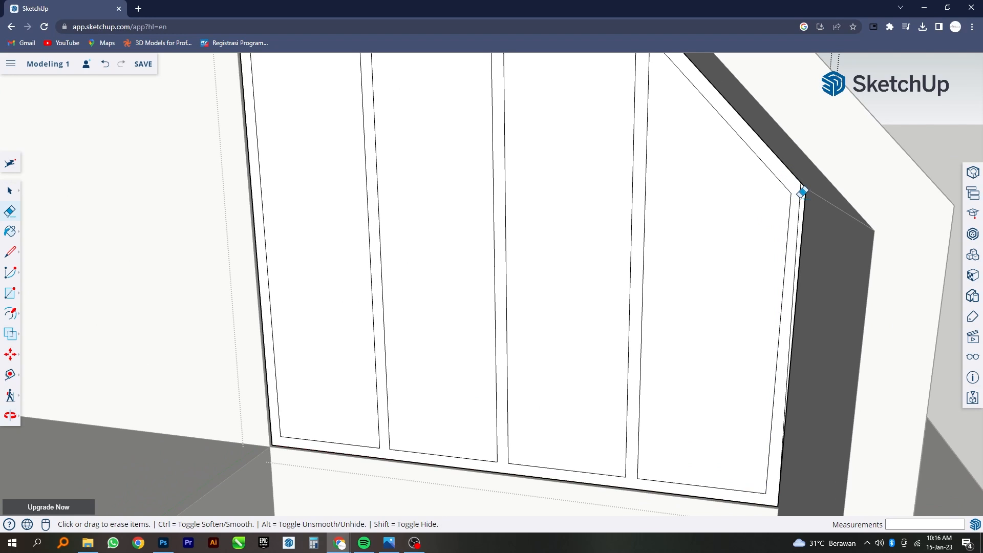
pyautogui.click(801, 193)
pyautogui.scroll(-5, 762, 282)
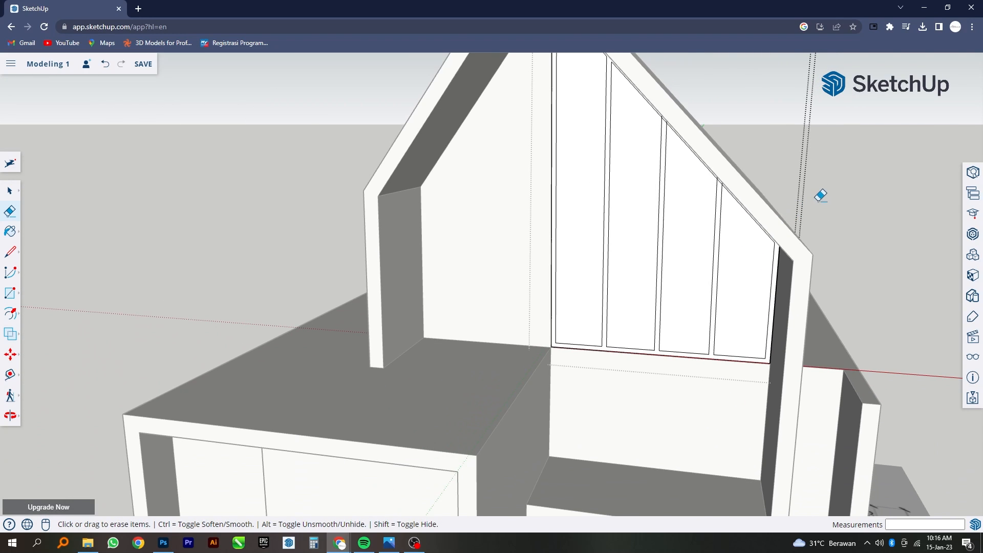
# - Erase the leftover line segments where the remaining mullions cross the sloped frame strip of the gable window
pyautogui.scroll(5, 722, 217)
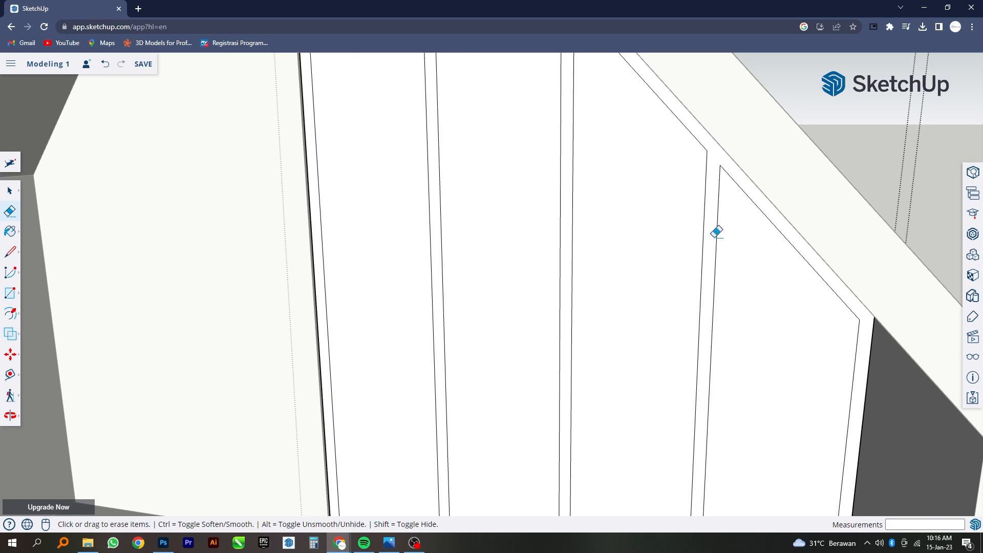
pyautogui.scroll(-5, 717, 246)
pyautogui.moveTo(718, 268)
pyautogui.mouseDown(button='middle')
pyautogui.moveTo(725, 222)
pyautogui.moveTo(660, 118)
pyautogui.mouseUp(button='middle')
pyautogui.scroll(2, 655, 111)
pyautogui.scroll(3, 654, 111)
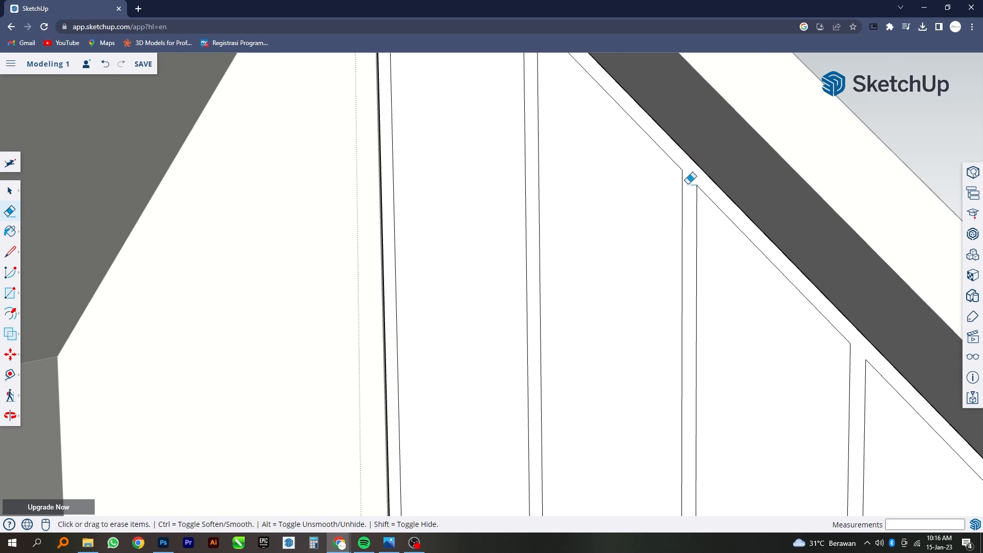
pyautogui.scroll(-5, 681, 219)
pyautogui.moveTo(681, 220); pyautogui.dragTo(639, 258, button='middle')
pyautogui.press('space')
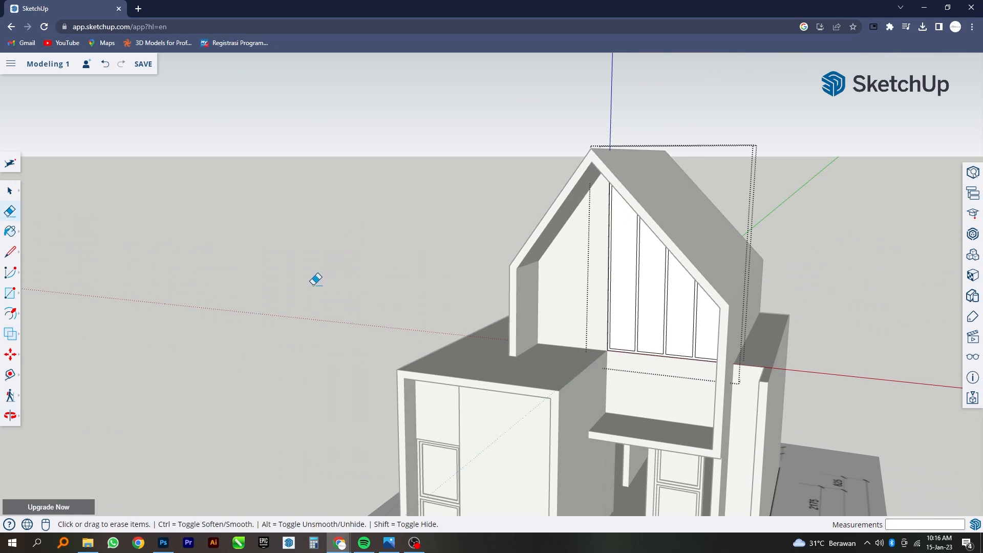
pyautogui.scroll(3, 512, 307)
pyautogui.click(507, 308)
pyautogui.moveTo(526, 351); pyautogui.dragTo(553, 407, button='middle')
pyautogui.scroll(1, 553, 407)
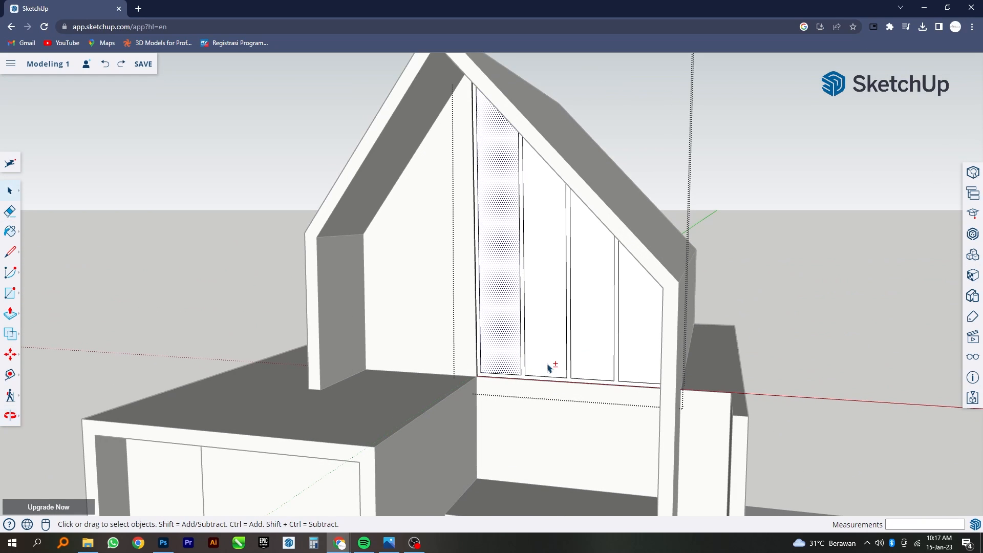
pyautogui.keyDown('shift'); pyautogui.click(553, 366); pyautogui.keyUp('shift')
pyautogui.keyDown('shift'); pyautogui.click(600, 359); pyautogui.keyUp('shift')
pyautogui.keyDown('shift'); pyautogui.click(635, 360); pyautogui.keyUp('shift')
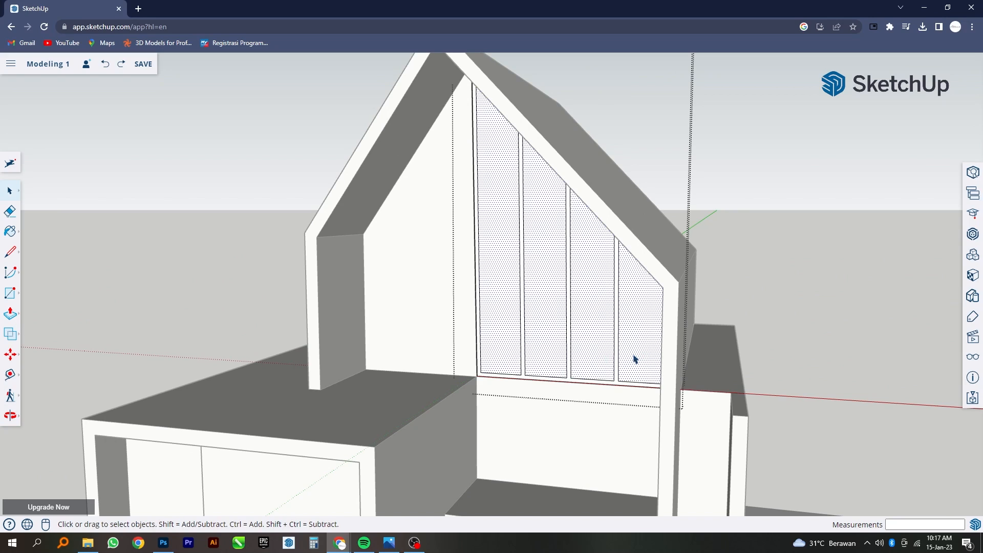
pyautogui.rightClick(596, 354)
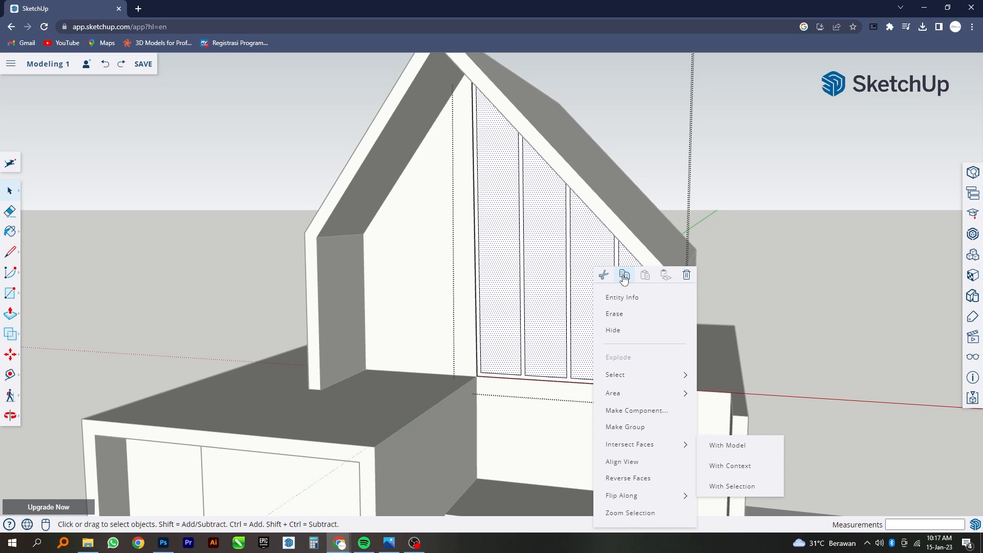
# - Push/Pull the shortest pane face of the gable window 5 cm back to cut it open
pyautogui.click(635, 323)
pyautogui.click(11, 316)
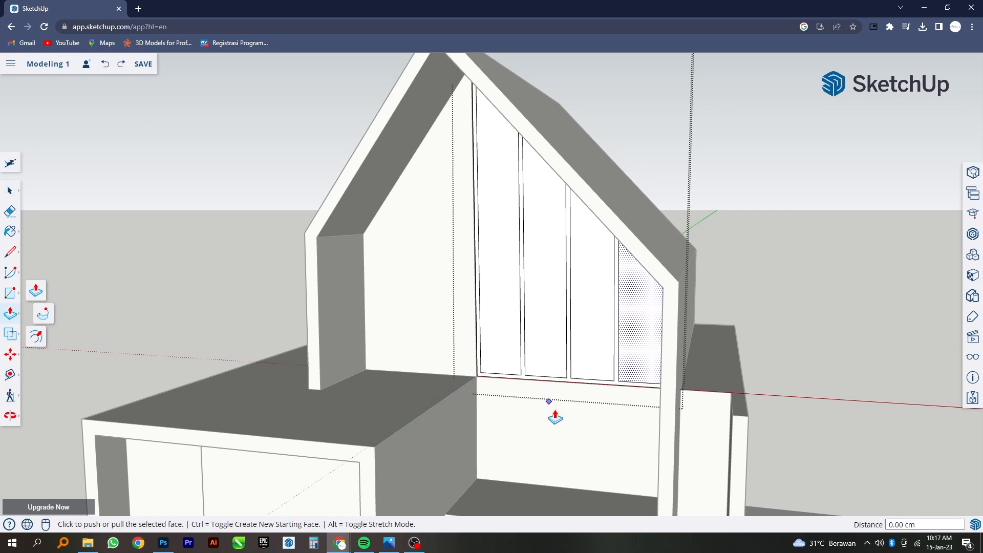
pyautogui.moveTo(555, 411); pyautogui.dragTo(507, 460, button='middle')
pyautogui.moveTo(526, 397); pyautogui.dragTo(711, 365, button='middle')
pyautogui.click(667, 376)
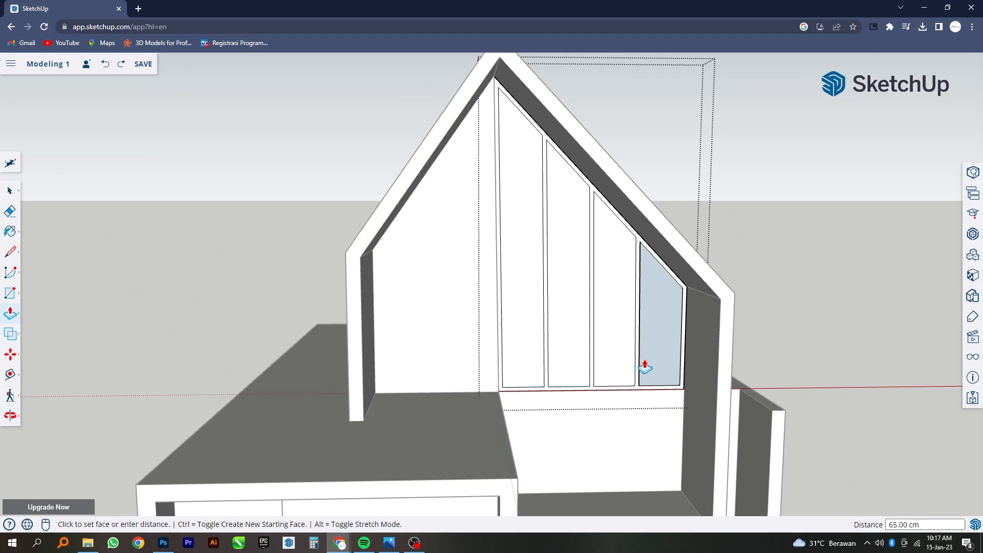
pyautogui.write('5')
pyautogui.press('Return')
# - Repeat the same Push/Pull depth on the other three gable window panes to cut them open
pyautogui.moveTo(622, 367); pyautogui.dragTo(592, 352, button='middle')
pyautogui.scroll(3, 571, 364)
pyautogui.hotkey('alt', 'Left')
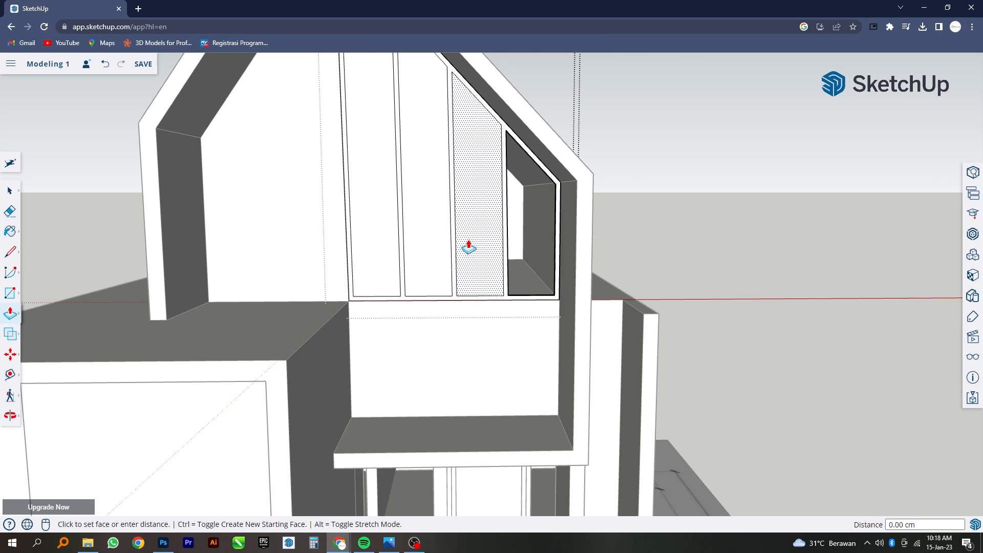
pyautogui.doubleClick(468, 246)
pyautogui.doubleClick(437, 261)
pyautogui.click(397, 264)
pyautogui.click(397, 263)
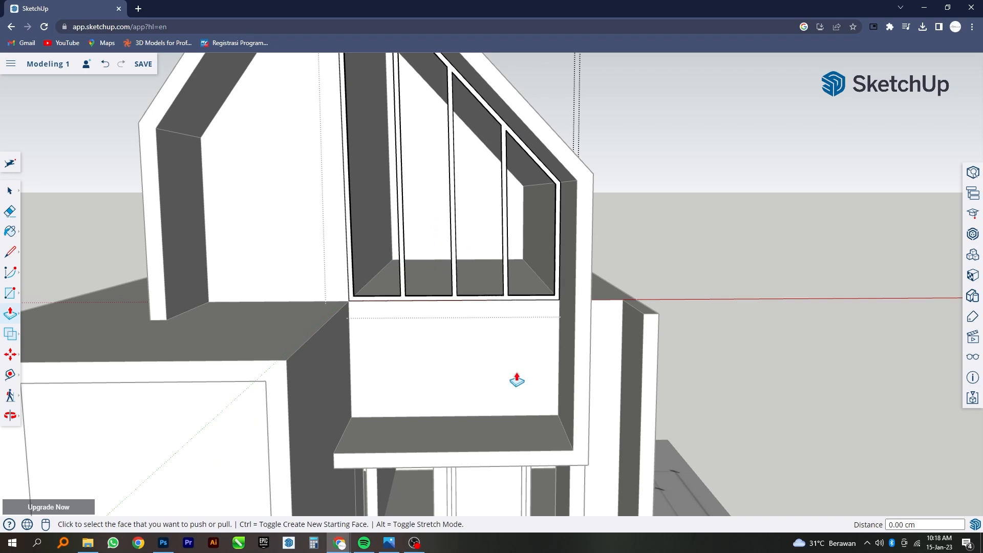
pyautogui.scroll(-3, 518, 380)
pyautogui.moveTo(501, 373); pyautogui.dragTo(503, 340, button='middle')
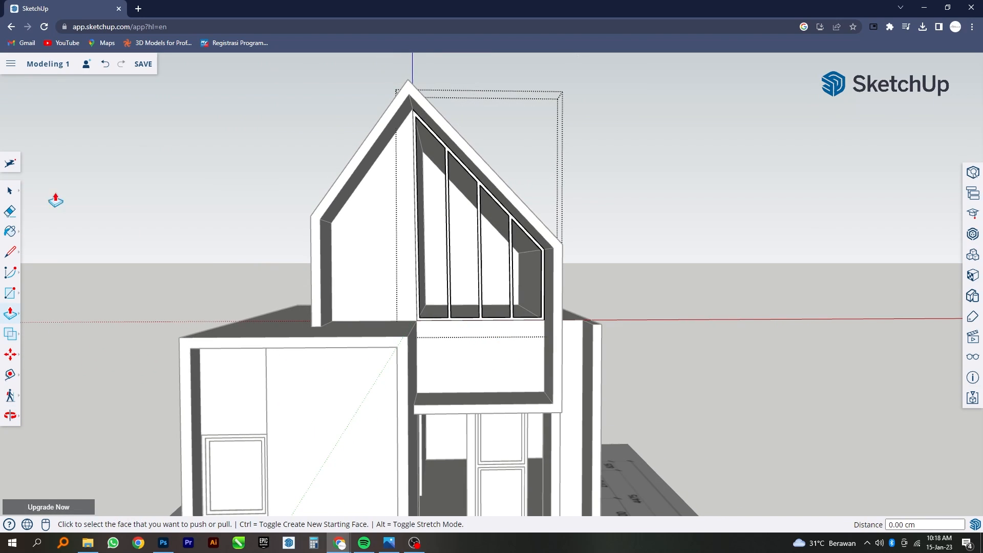
# - Make the four-pane gable window frame into a group
pyautogui.click(9, 192)
pyautogui.click(450, 177)
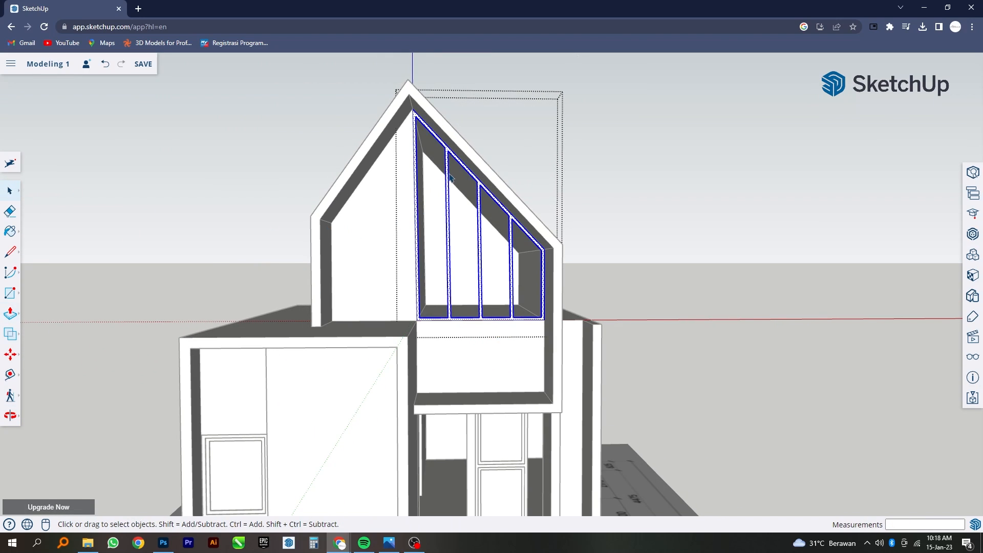
pyautogui.rightClick(451, 177)
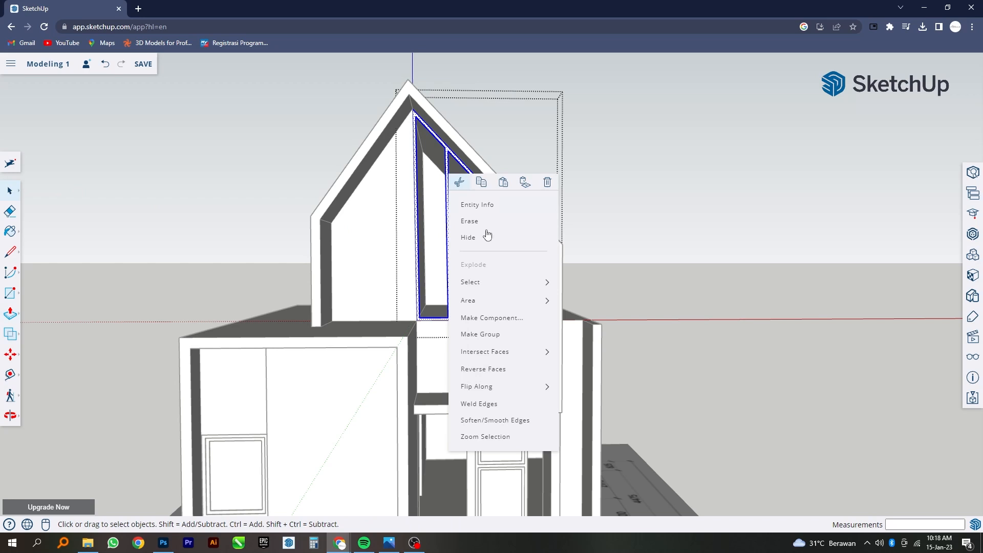
pyautogui.click(500, 343)
# - Paste the copied glass pane faces in place inside the gable window frame and make them a group
pyautogui.scroll(-3, 554, 353)
pyautogui.moveTo(553, 352); pyautogui.dragTo(464, 383, button='middle')
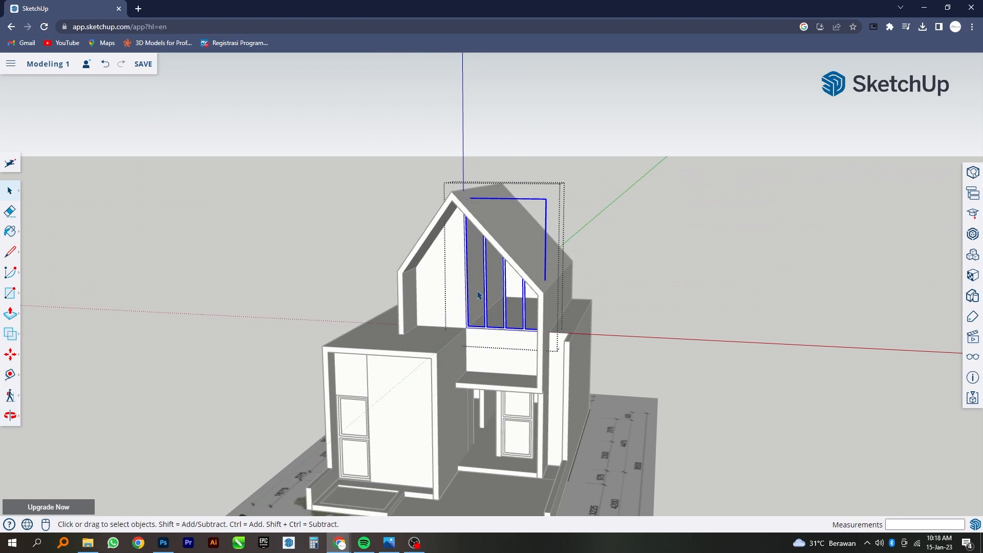
pyautogui.scroll(4, 479, 296)
pyautogui.rightClick(493, 278)
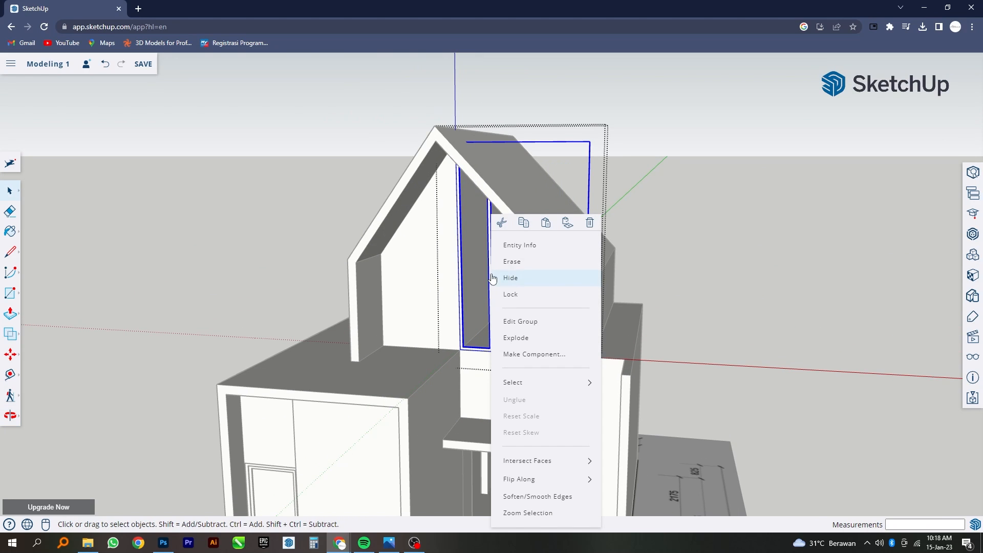
pyautogui.click(567, 228)
pyautogui.moveTo(465, 291); pyautogui.dragTo(582, 314, button='middle')
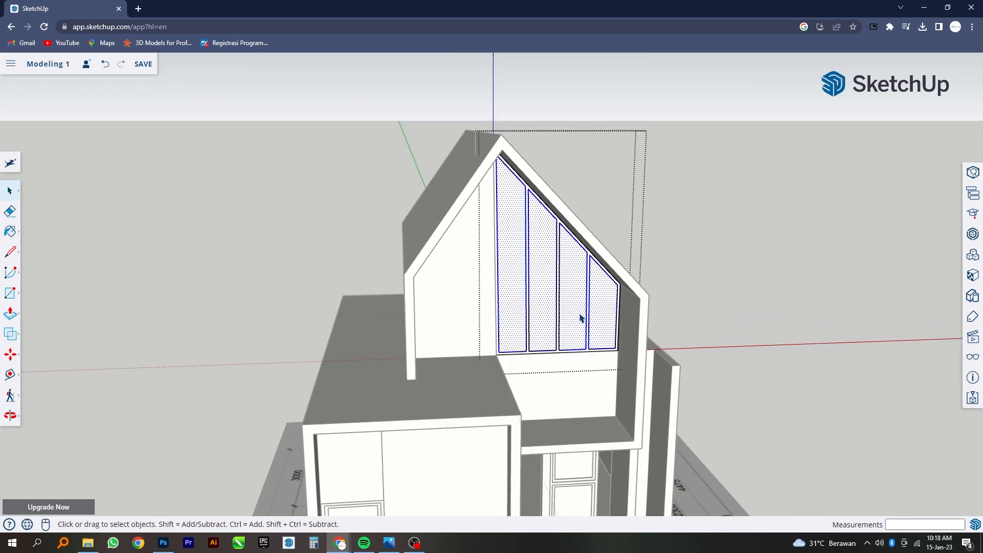
pyautogui.scroll(5, 585, 325)
pyautogui.moveTo(520, 345); pyautogui.dragTo(426, 333, button='middle')
pyautogui.rightClick(426, 334)
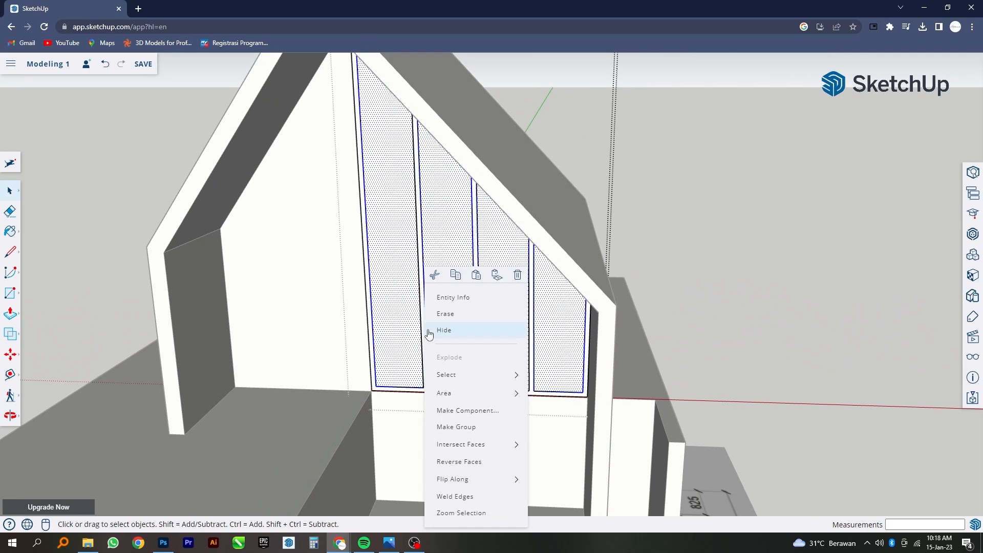
pyautogui.click(466, 426)
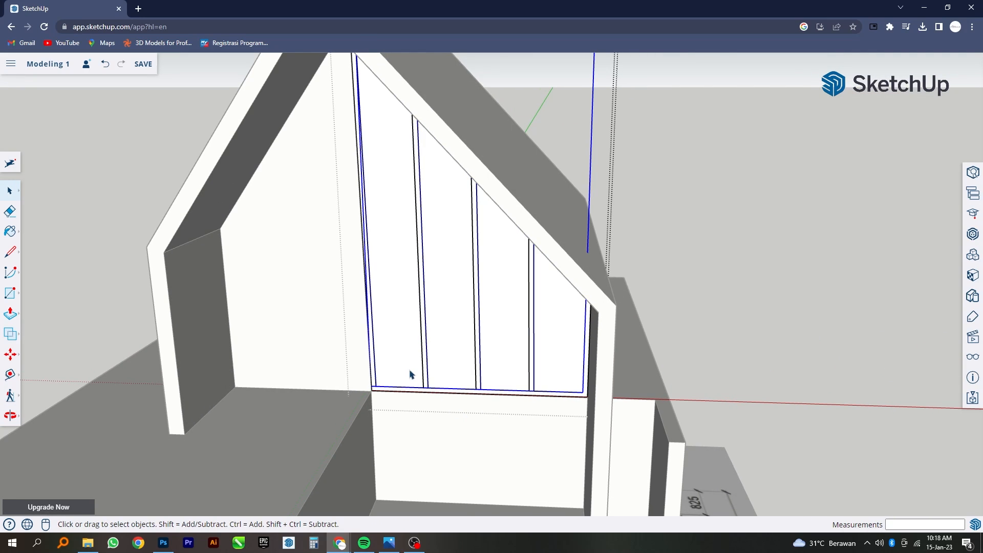
# - Move the gable window's glass group 2.50 cm back into the frame from its lower corner, and clear the selection
pyautogui.moveTo(410, 382); pyautogui.dragTo(343, 413, button='middle')
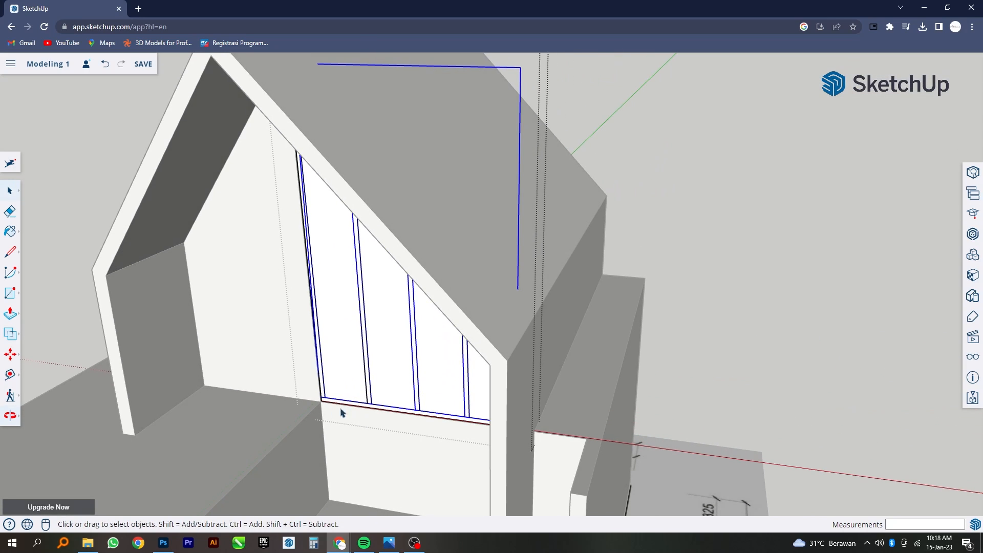
pyautogui.click(16, 363)
pyautogui.scroll(6, 374, 395)
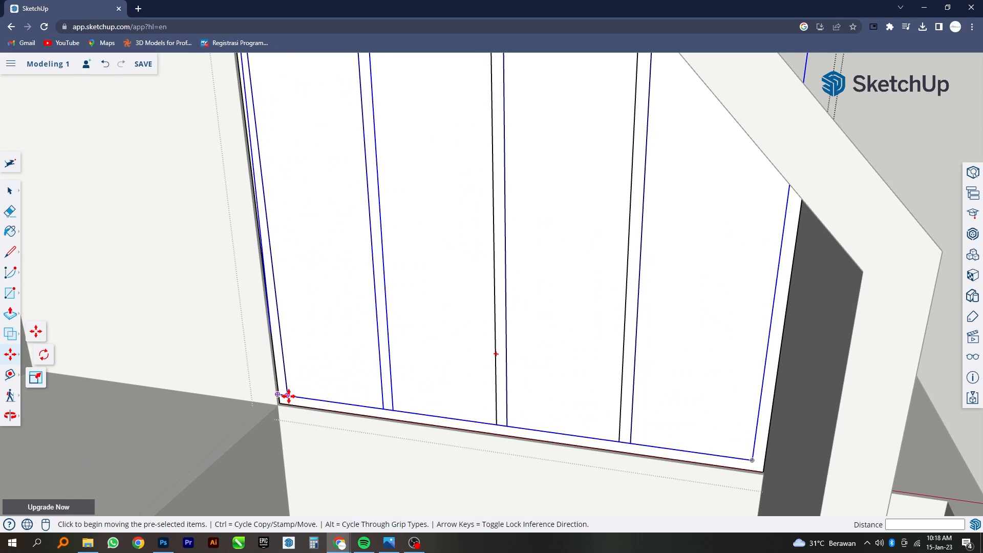
pyautogui.click(288, 396)
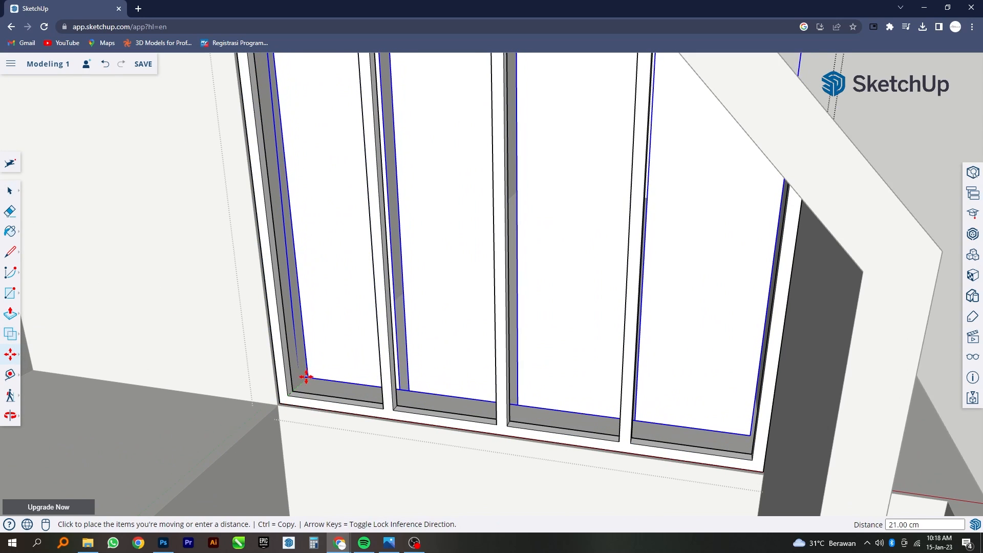
pyautogui.scroll(3, 291, 392)
pyautogui.scroll(-3, 288, 396)
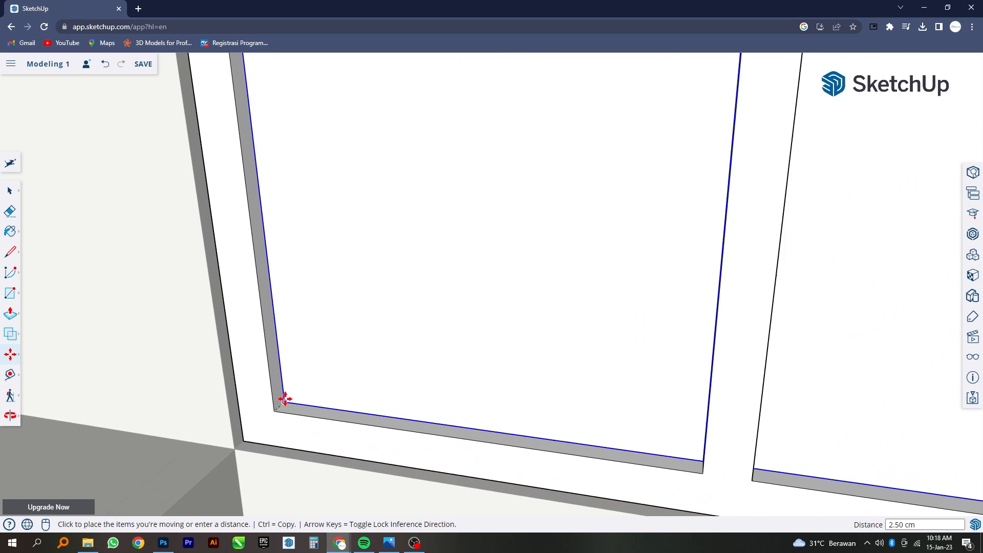
pyautogui.click(285, 401)
pyautogui.scroll(-5, 329, 374)
pyautogui.scroll(-5, 368, 378)
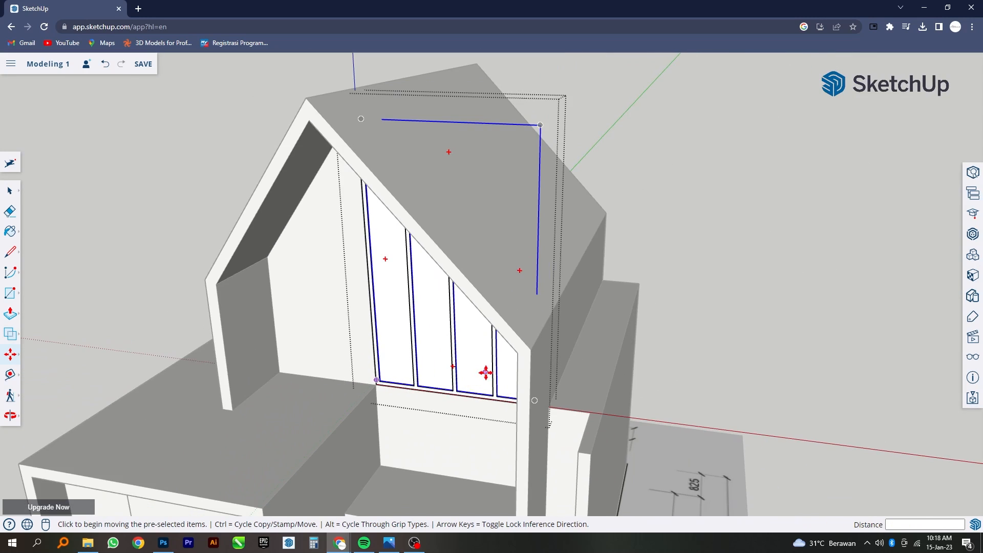
pyautogui.moveTo(487, 372); pyautogui.dragTo(504, 280, button='middle')
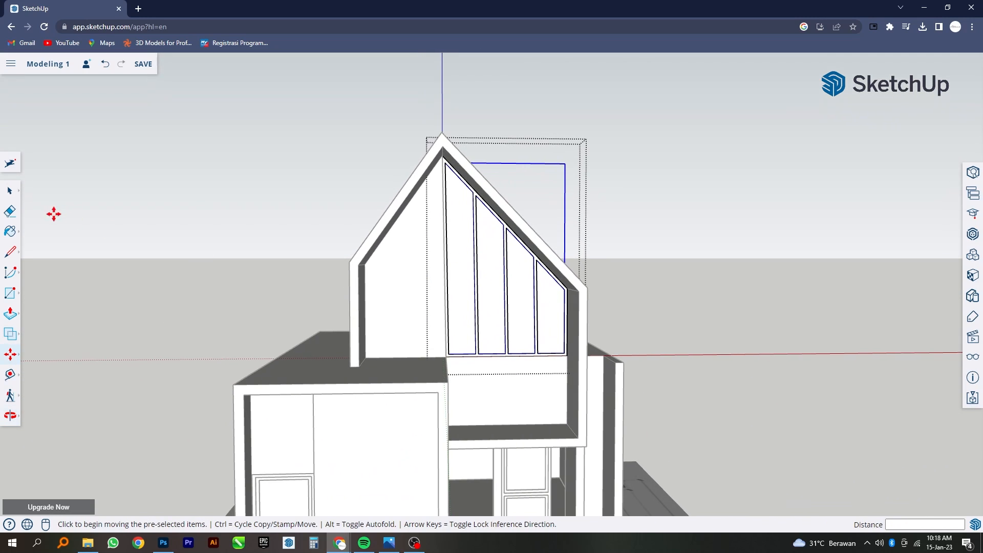
pyautogui.click(15, 191)
pyautogui.click(255, 196)
# - Start drawing a line at the side doorway opening in the ground-floor porch wall
pyautogui.moveTo(255, 195); pyautogui.dragTo(517, 402, button='middle')
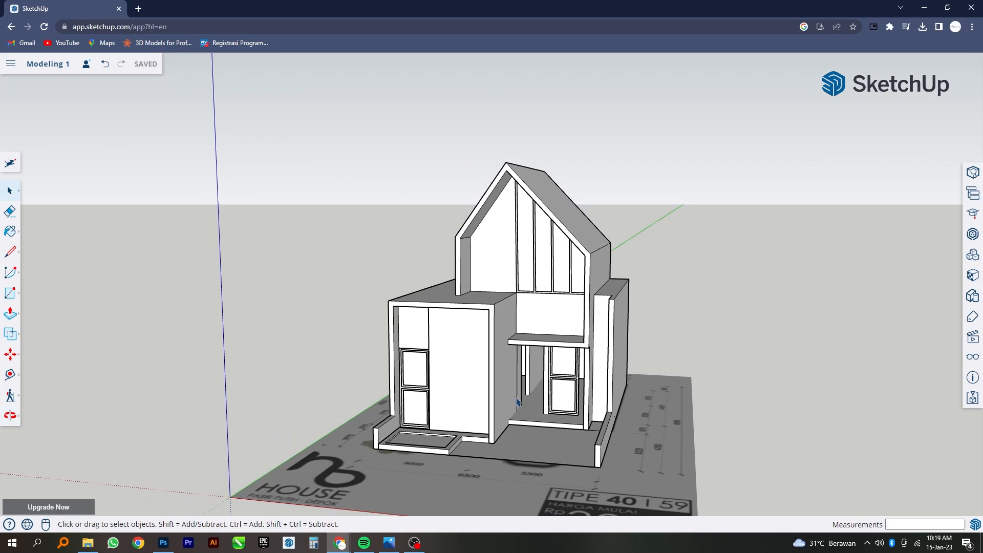
pyautogui.click(9, 293)
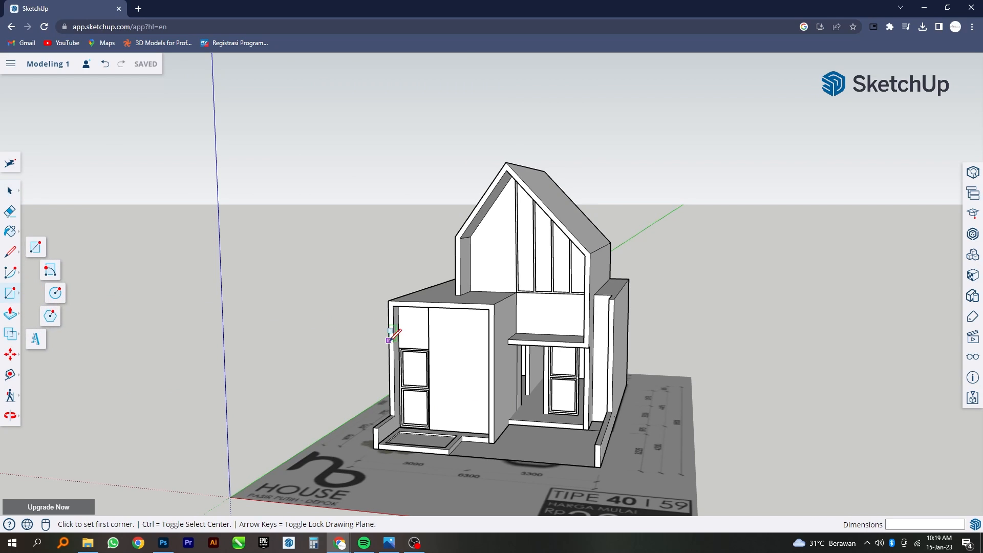
pyautogui.scroll(6, 535, 391)
pyautogui.scroll(-2, 540, 358)
pyautogui.scroll(8, 533, 338)
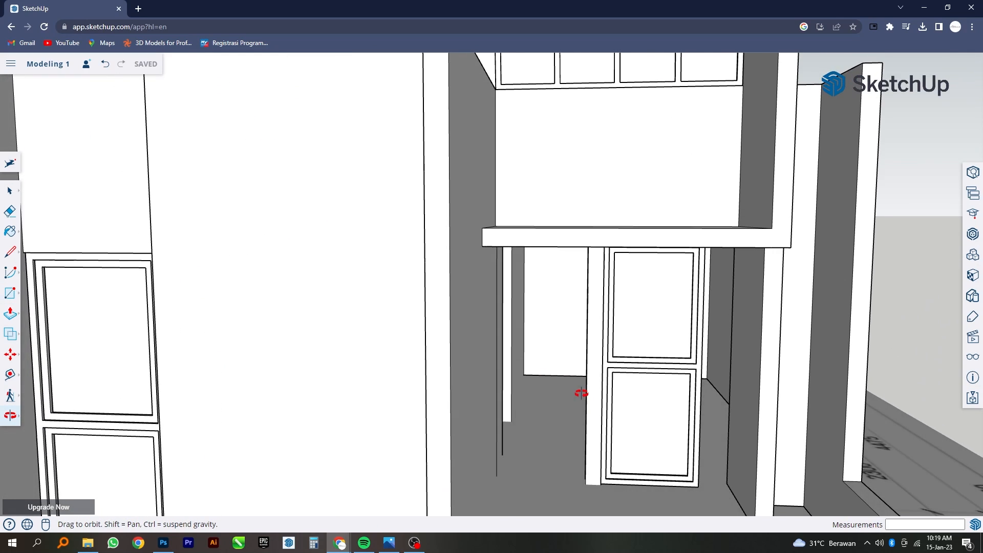
pyautogui.moveTo(581, 393); pyautogui.dragTo(499, 401, button='middle')
pyautogui.click(9, 252)
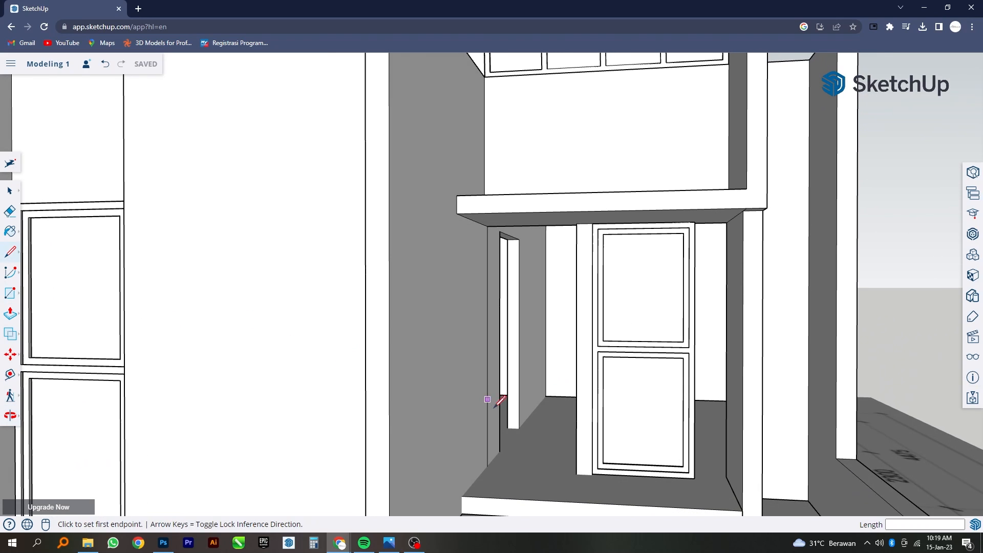
# - Draw a line across the porch floor from the column's base to the side wall, and fill the opening above it with a rectangle
pyautogui.click(576, 472)
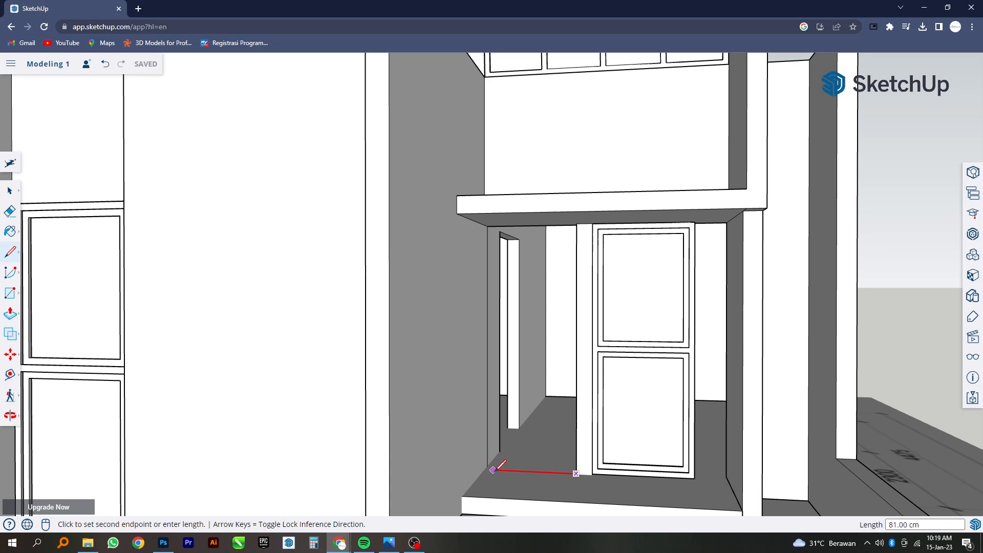
pyautogui.click(456, 214)
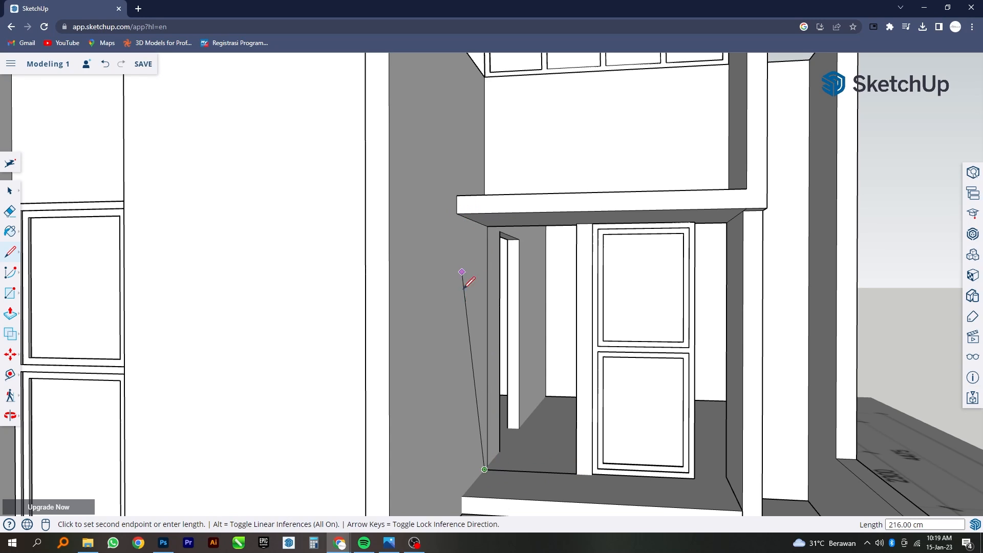
pyautogui.click(10, 338)
pyautogui.click(9, 294)
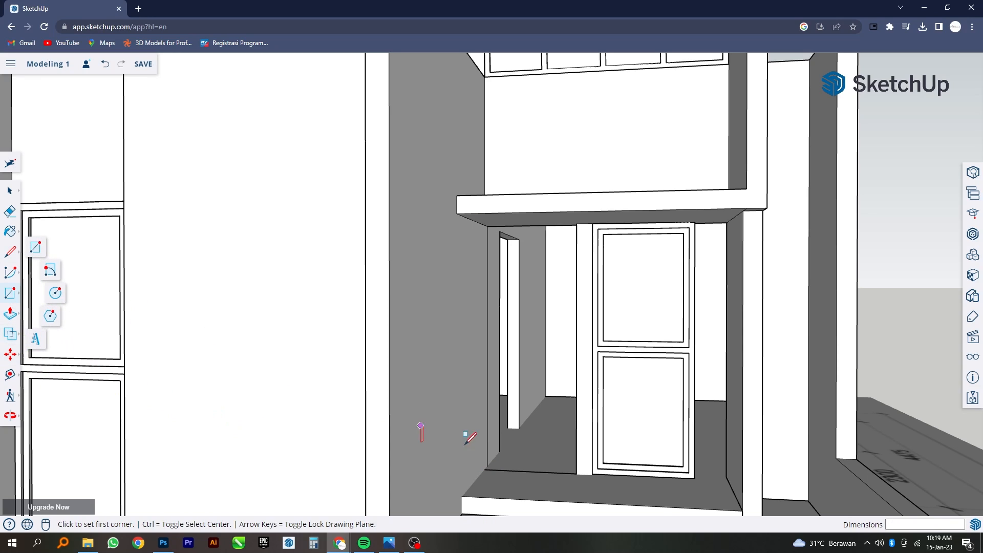
pyautogui.click(485, 470)
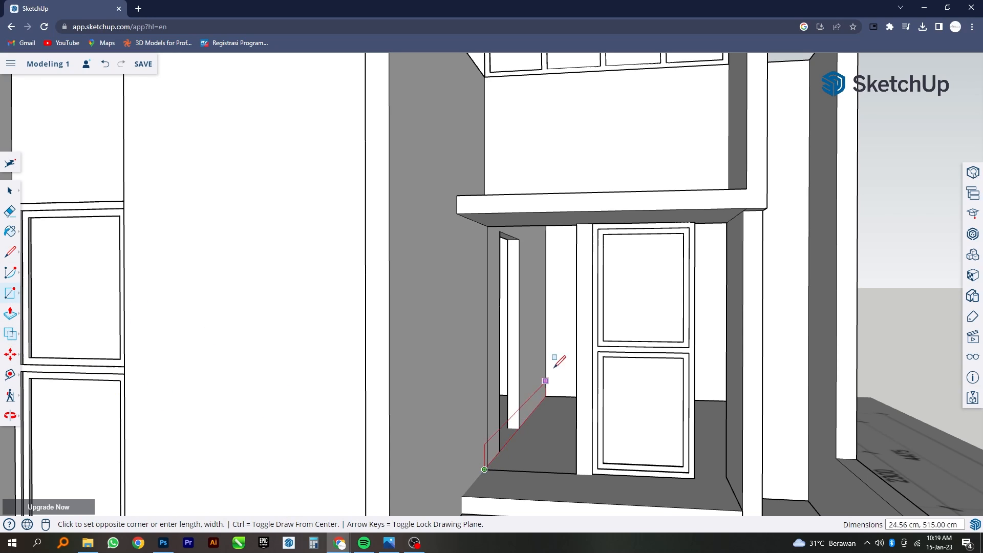
pyautogui.click(577, 224)
# - Extrude the new rectangular panel beside the porch window 4 cm with Push/Pull
pyautogui.moveTo(565, 269); pyautogui.dragTo(523, 358, button='middle')
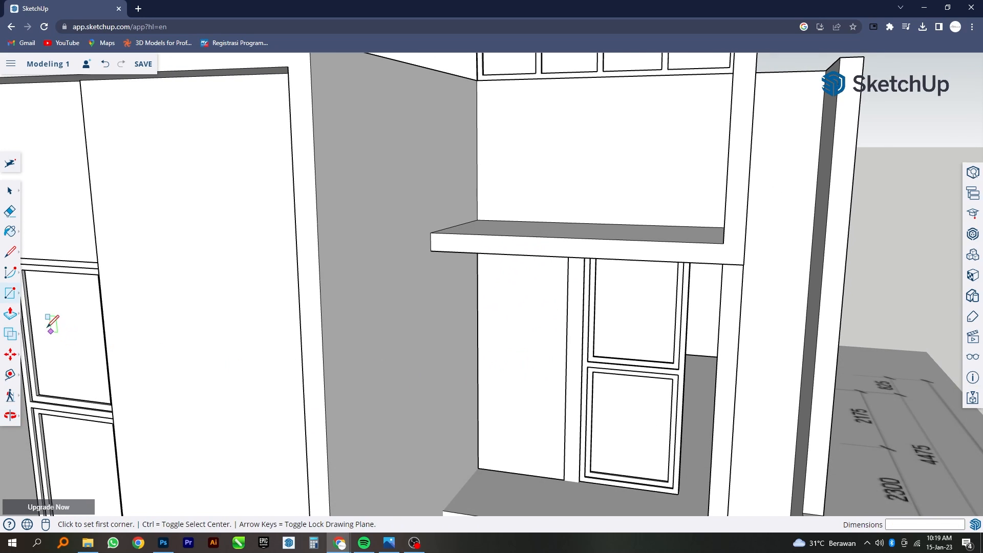
pyautogui.click(10, 314)
pyautogui.click(514, 418)
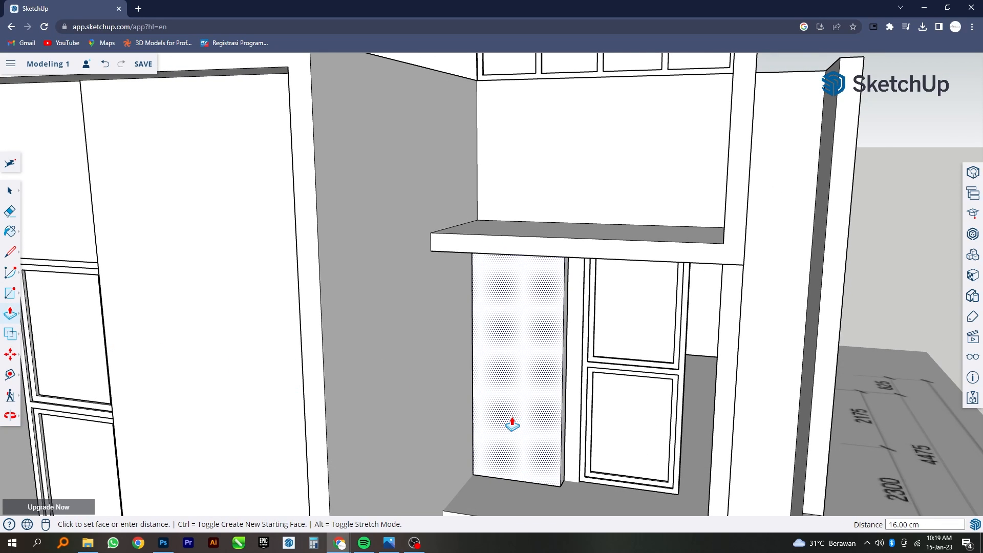
pyautogui.write('4')
pyautogui.press('Return')
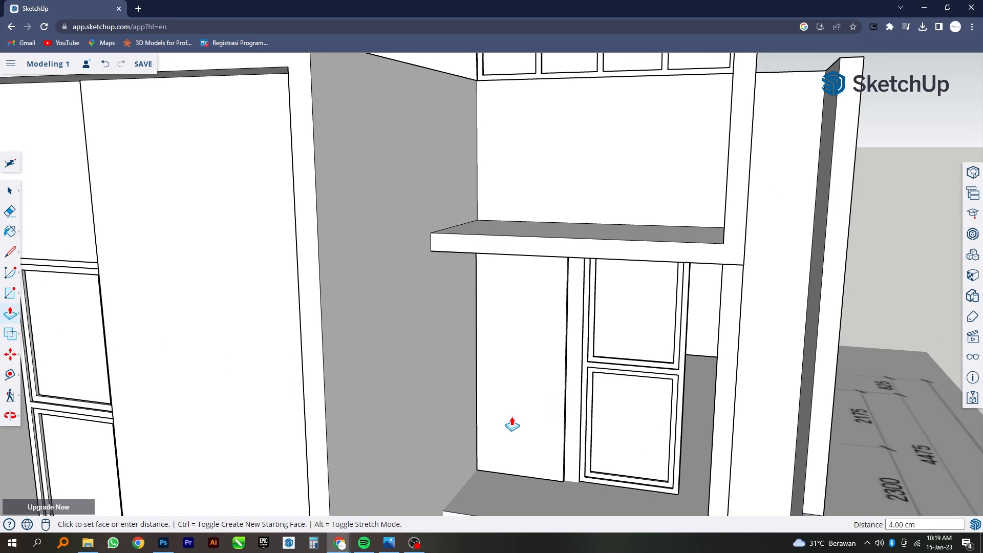
# - Select the whole extruded panel beside the porch window and make it a group
pyautogui.click(11, 193)
pyautogui.moveTo(432, 402); pyautogui.dragTo(481, 379, button='middle')
pyautogui.click(483, 378)
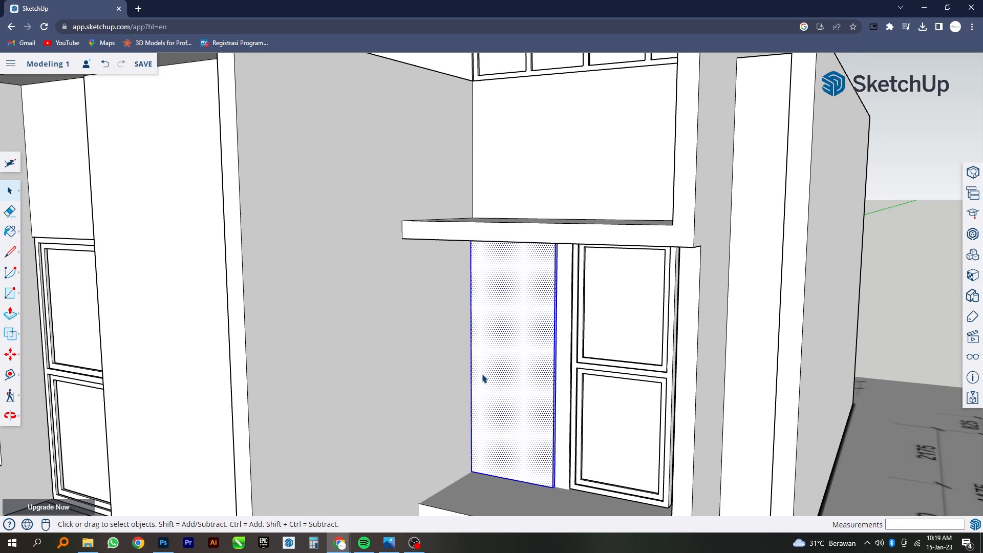
pyautogui.rightClick(483, 379)
pyautogui.click(495, 395)
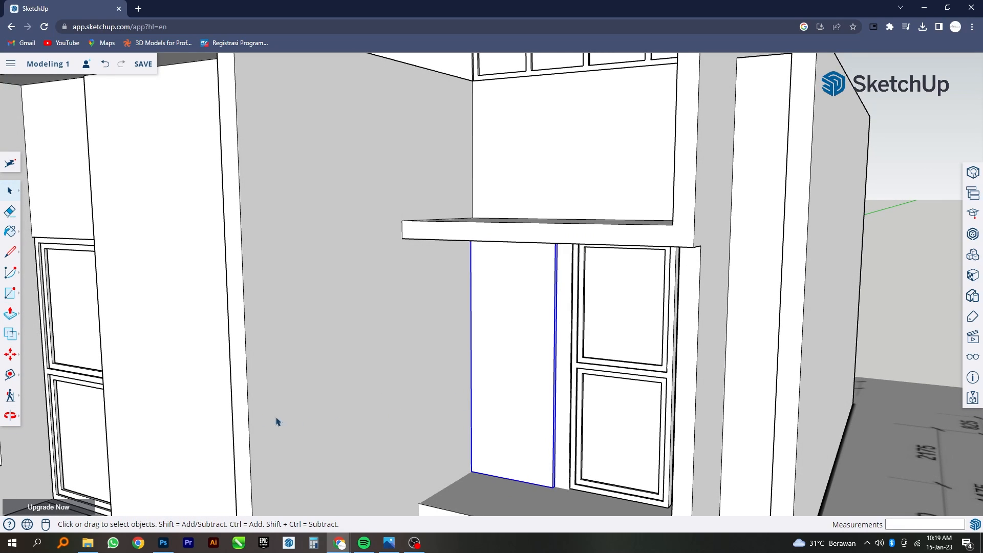
# - Move the grouped panel 6 cm back into the porch opening
pyautogui.click(10, 354)
pyautogui.scroll(5, 507, 474)
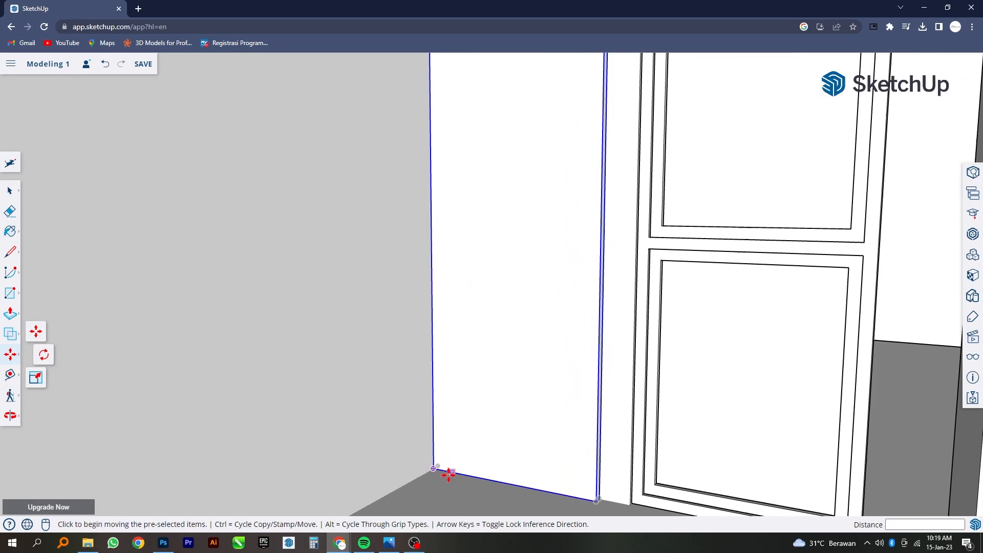
pyautogui.moveTo(457, 479); pyautogui.dragTo(621, 536, button='middle')
pyautogui.click(635, 492)
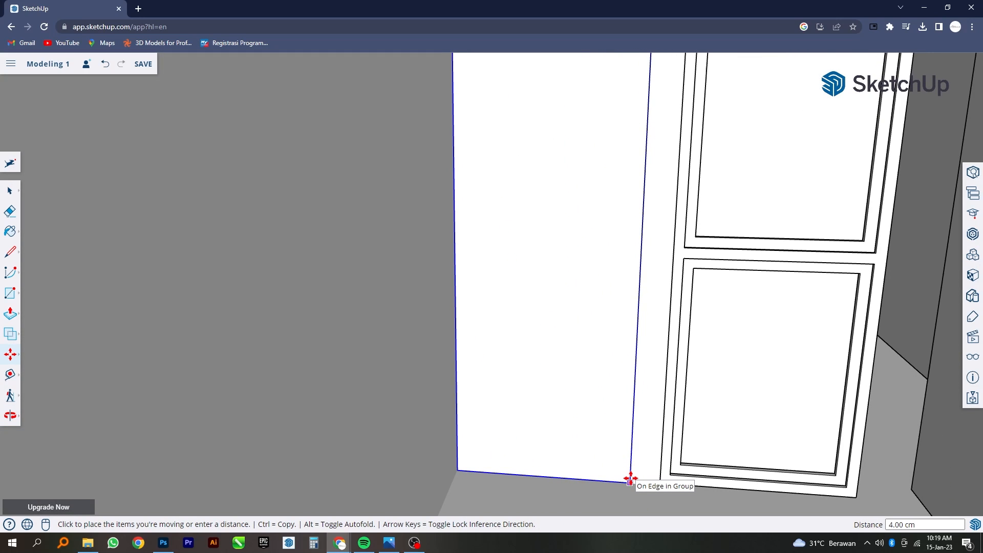
pyautogui.write('6')
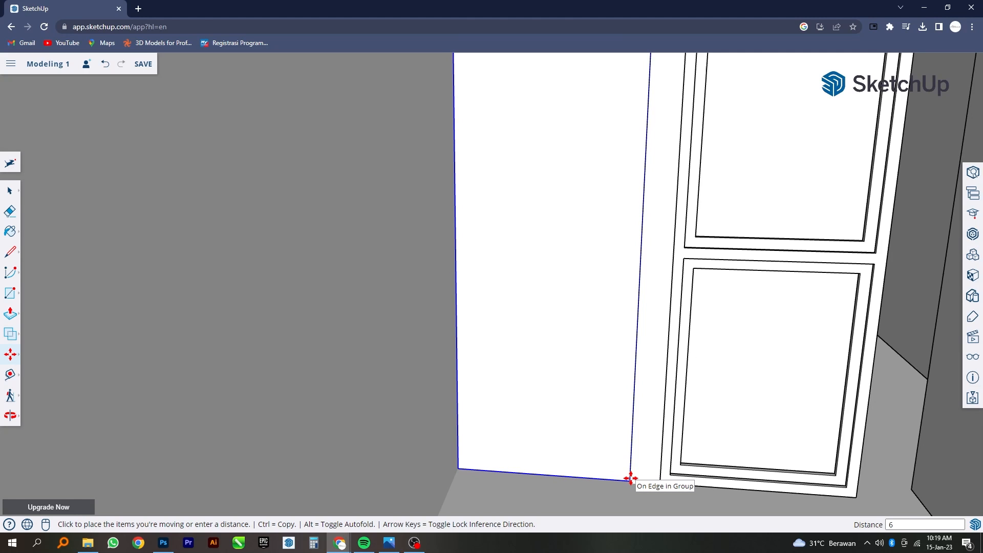
pyautogui.press('Return')
# - Bring the whole house into view and save the model
pyautogui.scroll(-5, 353, 487)
pyautogui.moveTo(358, 487); pyautogui.dragTo(451, 417, button='middle')
pyautogui.scroll(-5, 365, 405)
pyautogui.scroll(-2, 432, 413)
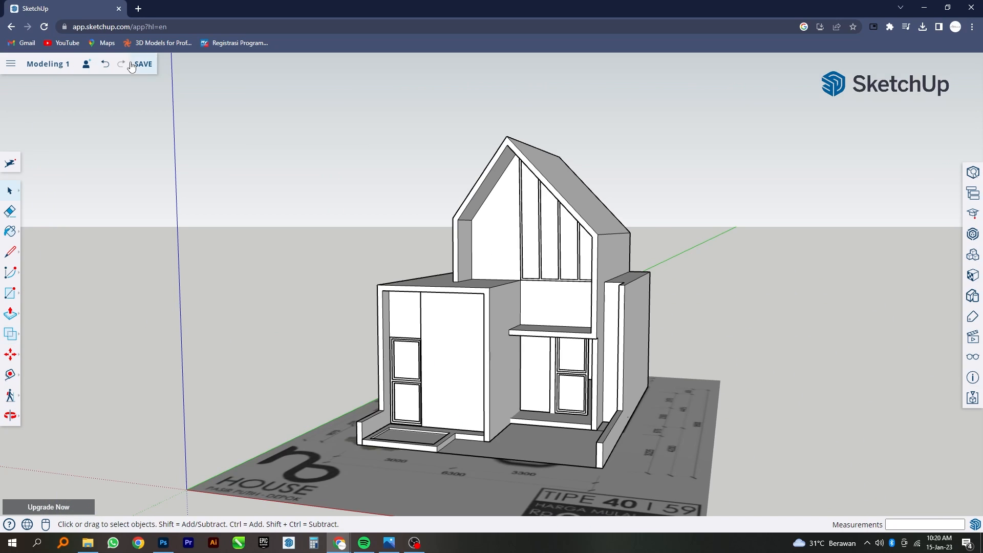
pyautogui.click(141, 64)
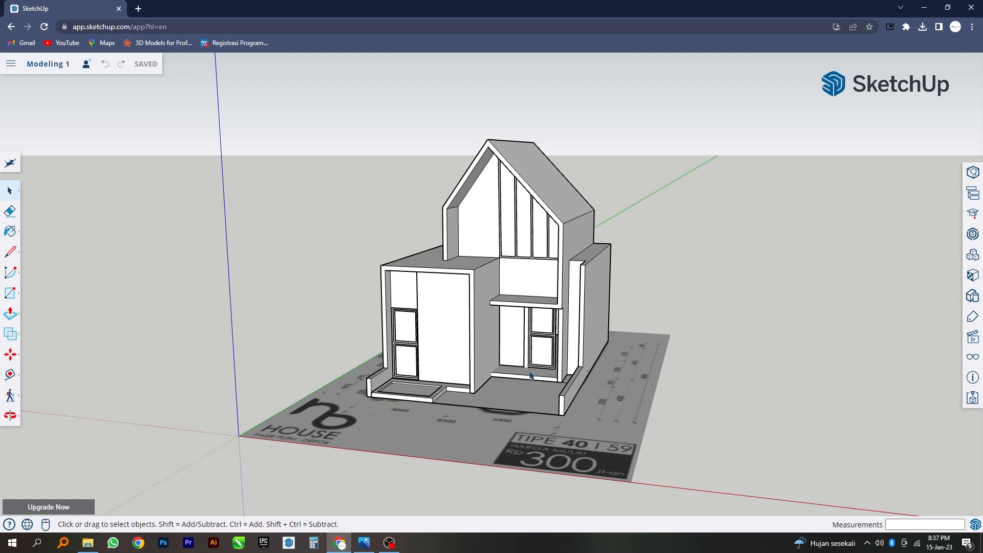
# - Open the two-pane window component in the projecting front room's facade for editing
pyautogui.moveTo(531, 376)
pyautogui.mouseDown(button='middle')
pyautogui.moveTo(507, 368)
pyautogui.moveTo(519, 380)
pyautogui.mouseUp(button='middle')
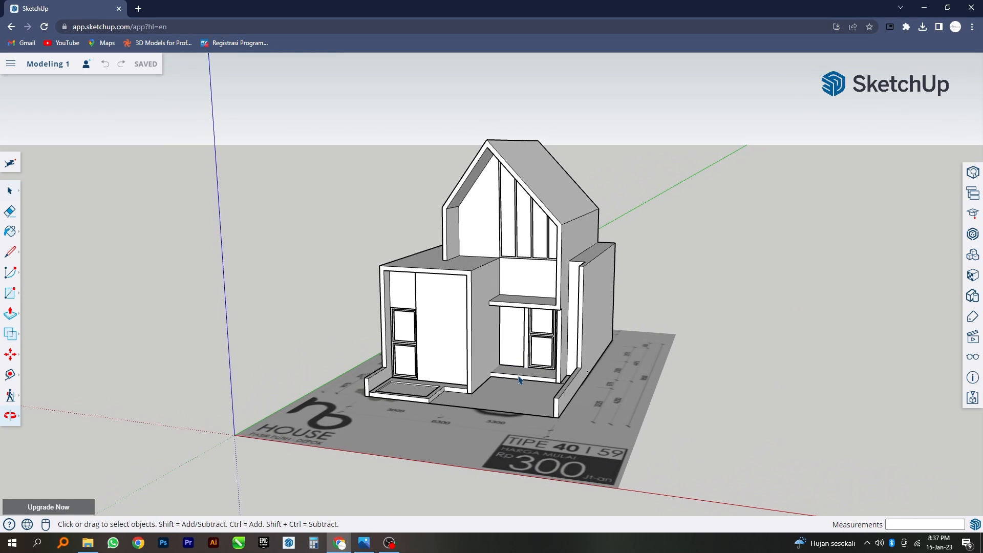
pyautogui.moveTo(505, 343); pyautogui.dragTo(447, 336, button='middle')
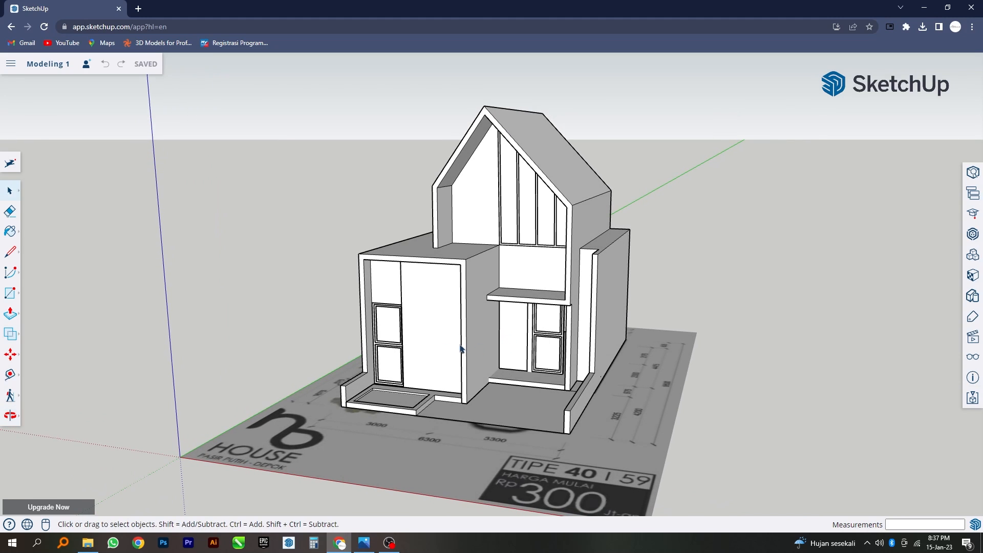
pyautogui.click(387, 328)
pyautogui.scroll(3, 386, 322)
pyautogui.moveTo(387, 321)
pyautogui.mouseDown(button='middle')
pyautogui.moveTo(433, 297)
pyautogui.moveTo(402, 311)
pyautogui.mouseUp(button='middle')
pyautogui.doubleClick(404, 311)
pyautogui.scroll(3, 405, 309)
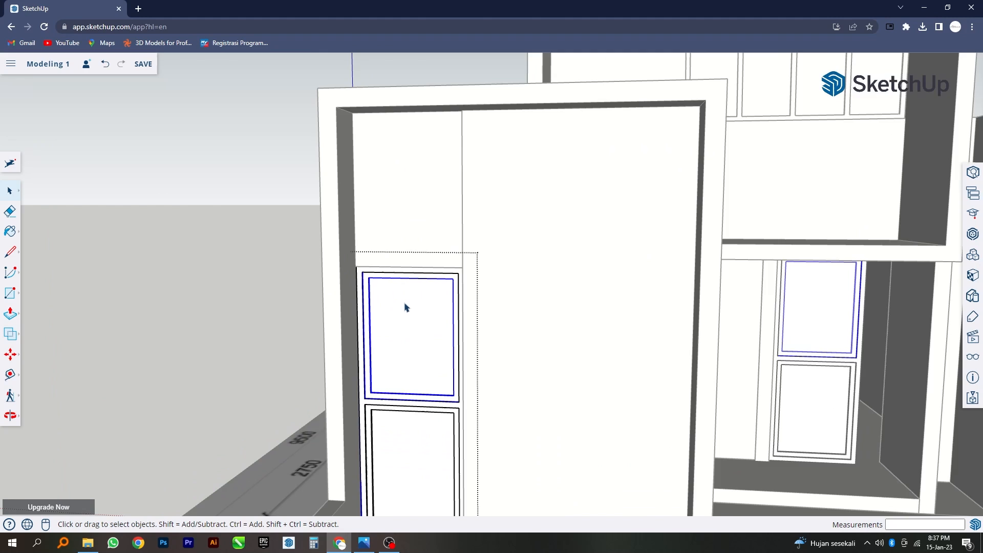
pyautogui.scroll(2, 406, 308)
pyautogui.scroll(-5, 404, 308)
# - Select the window's outer frame and paint it with the dark gray Color M07 from the Colors materials
pyautogui.click(396, 390)
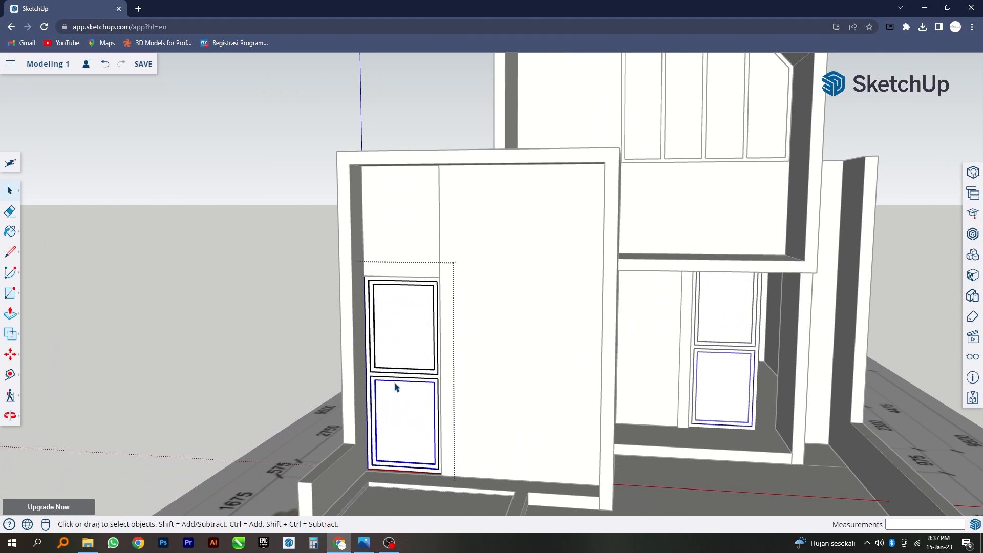
pyautogui.scroll(1, 390, 379)
pyautogui.click(358, 352)
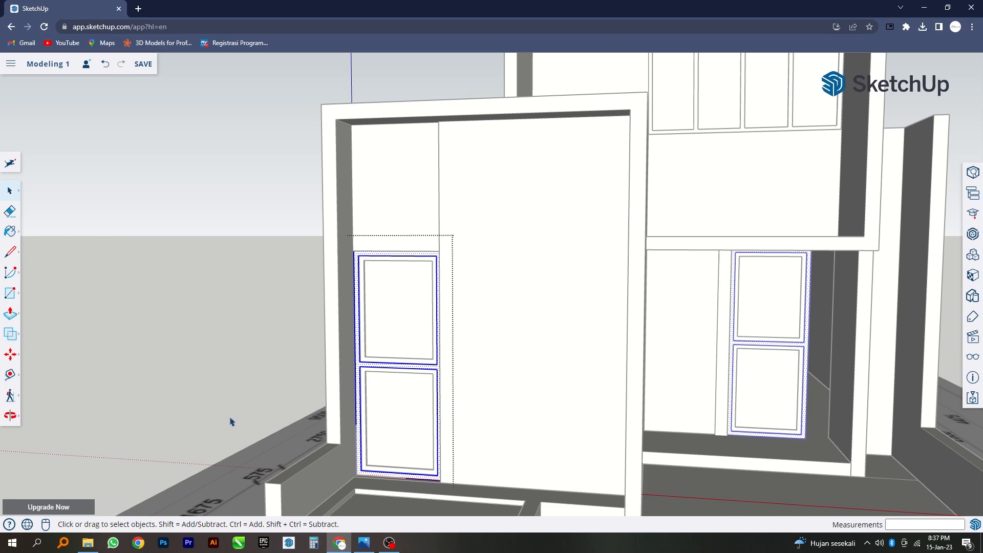
pyautogui.click(11, 235)
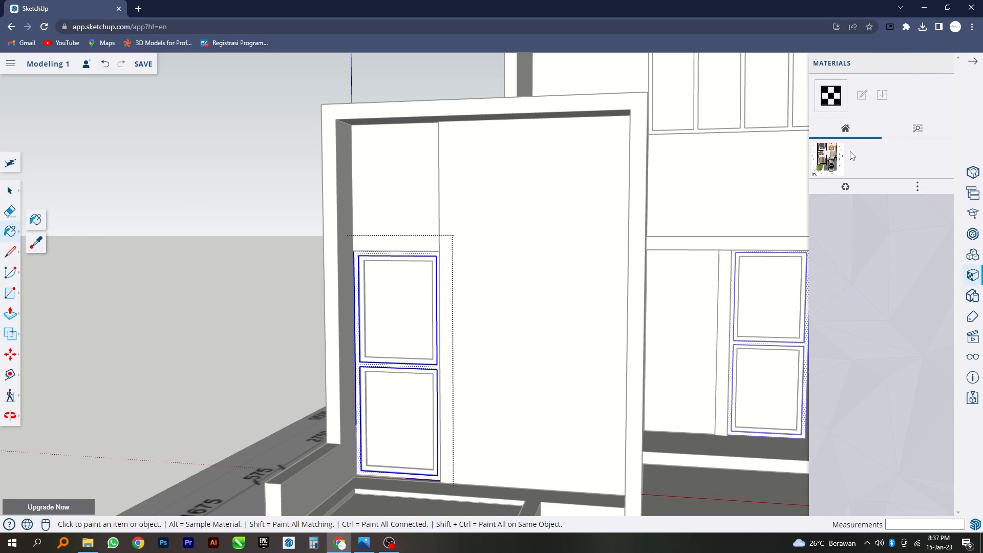
pyautogui.click(918, 129)
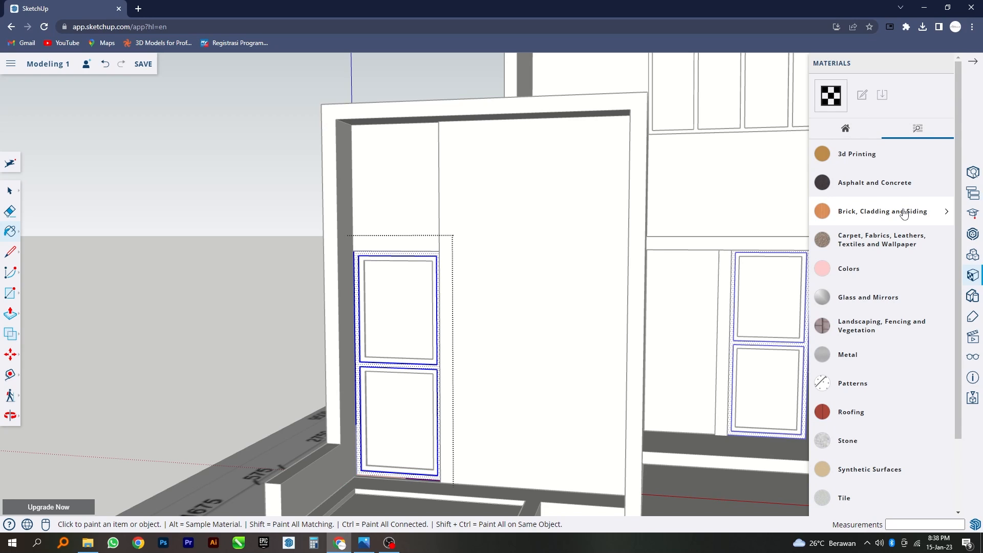
pyautogui.click(879, 271)
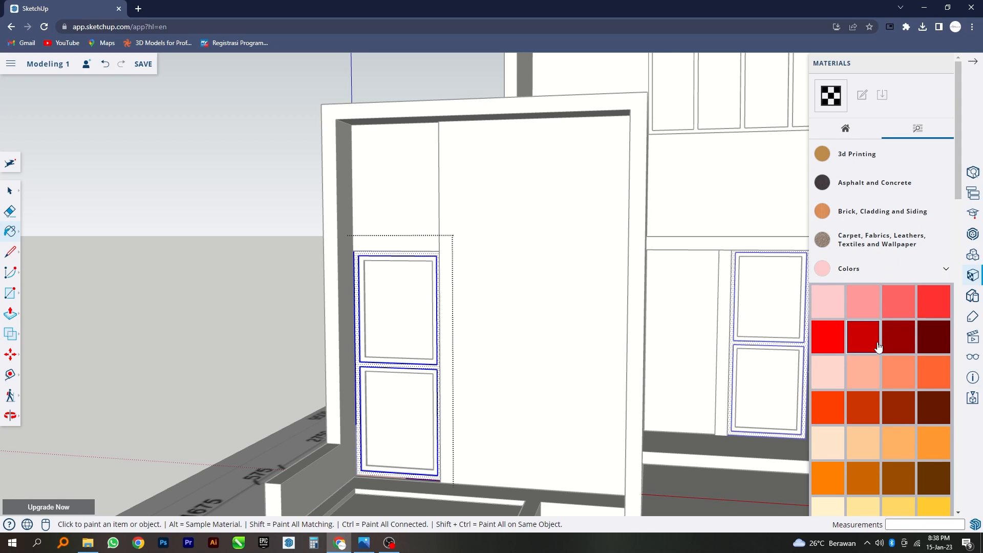
pyautogui.scroll(-8, 878, 352)
pyautogui.scroll(-7, 878, 352)
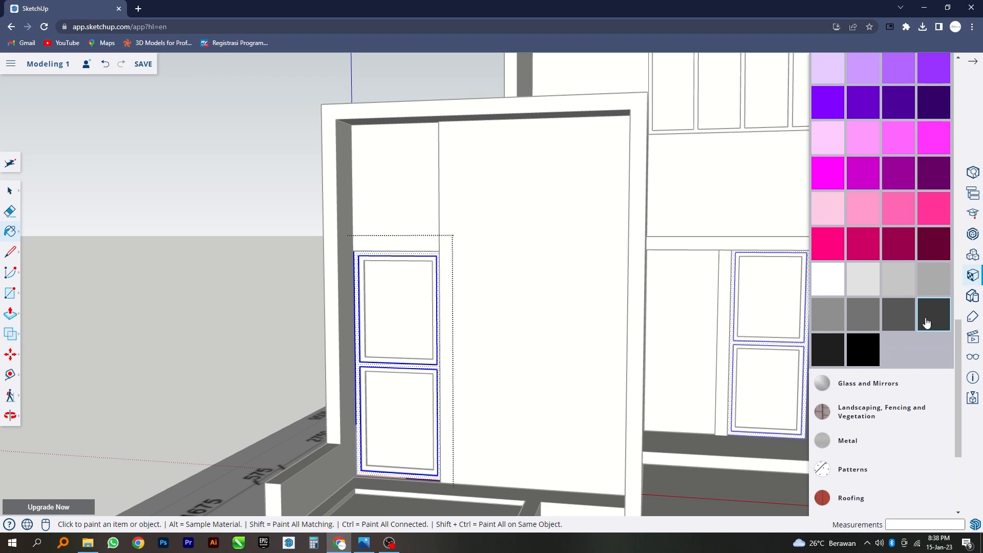
pyautogui.click(365, 361)
pyautogui.moveTo(364, 358)
pyautogui.mouseDown(button='middle')
pyautogui.moveTo(324, 367)
pyautogui.moveTo(340, 360)
pyautogui.mouseUp(button='middle')
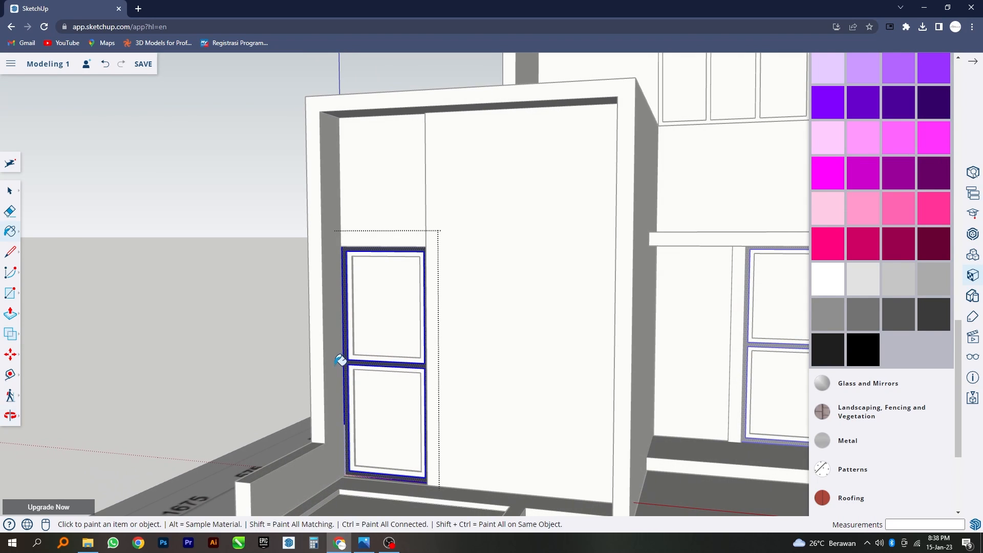
# - Open the upper sash of the window for editing and paint its inner frame with Color M07
pyautogui.click(9, 191)
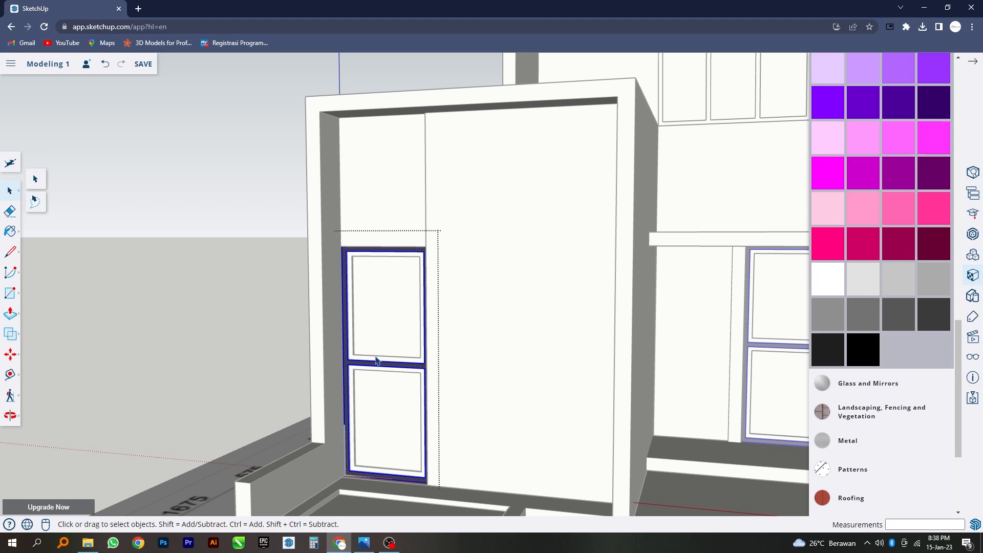
pyautogui.press('Escape')
pyautogui.click(355, 352)
pyautogui.scroll(3, 354, 351)
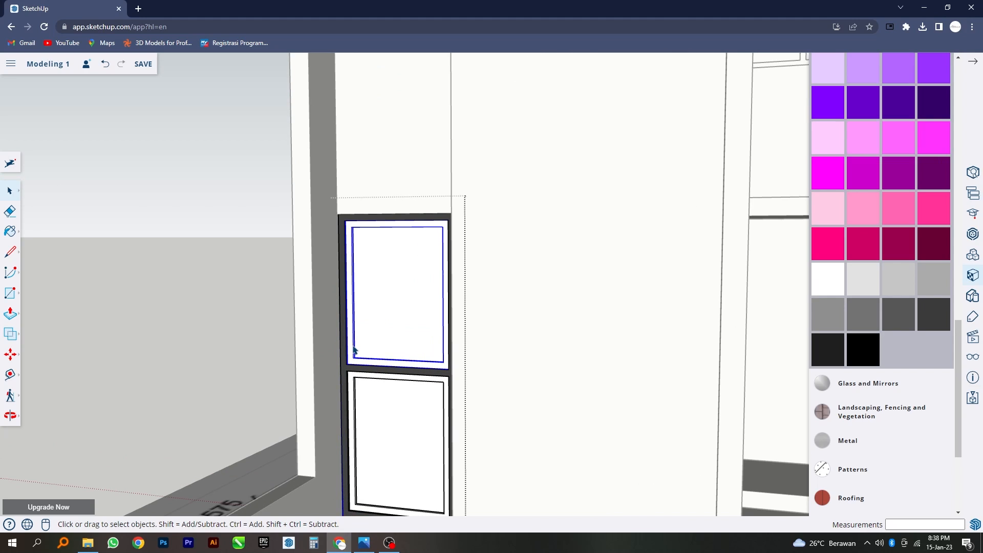
pyautogui.doubleClick(350, 345)
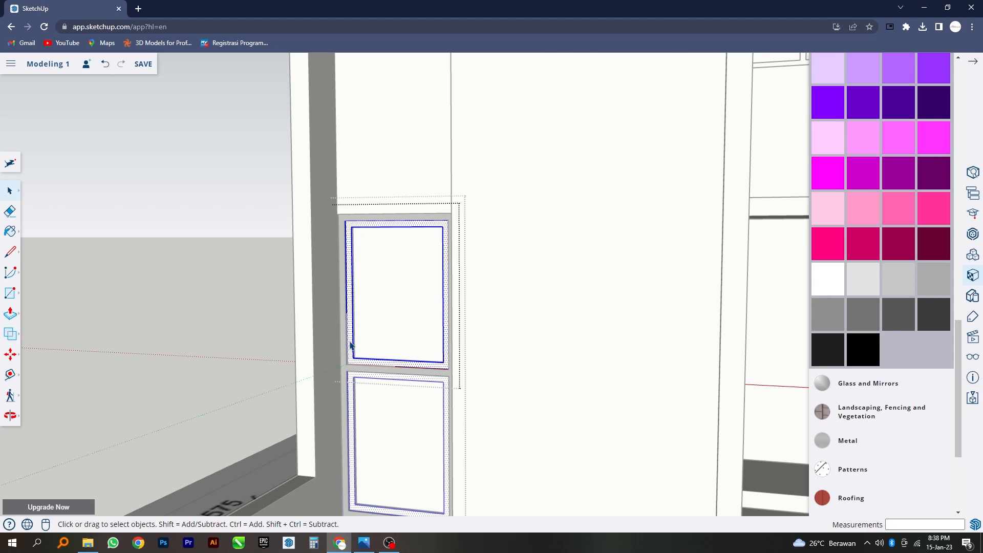
pyautogui.click(10, 232)
pyautogui.click(358, 349)
pyautogui.scroll(-2, 360, 352)
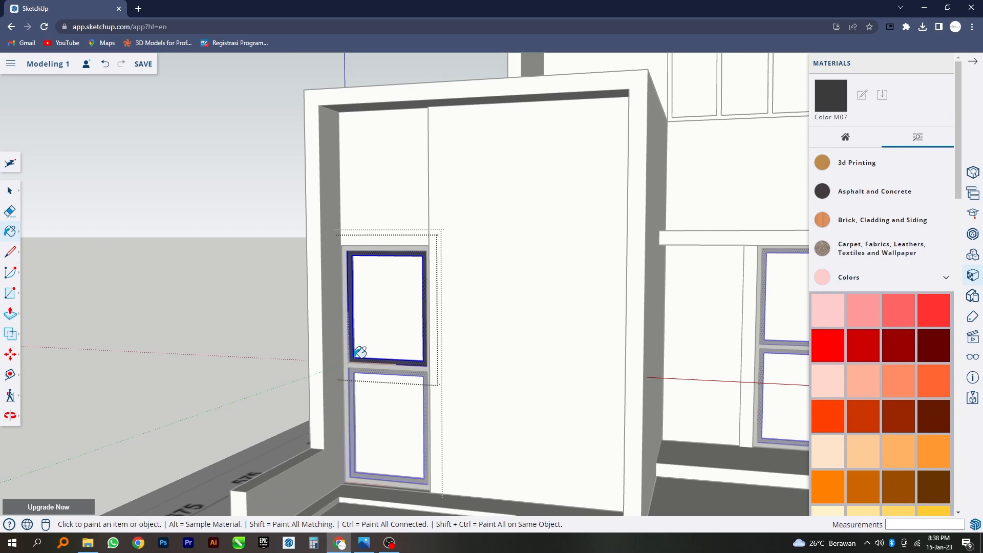
# - Open the glass pane inside the sash, paint it with Translucent Glass Gray from Glass and Mirrors, and leave the pane
pyautogui.click(11, 191)
pyautogui.scroll(1, 394, 321)
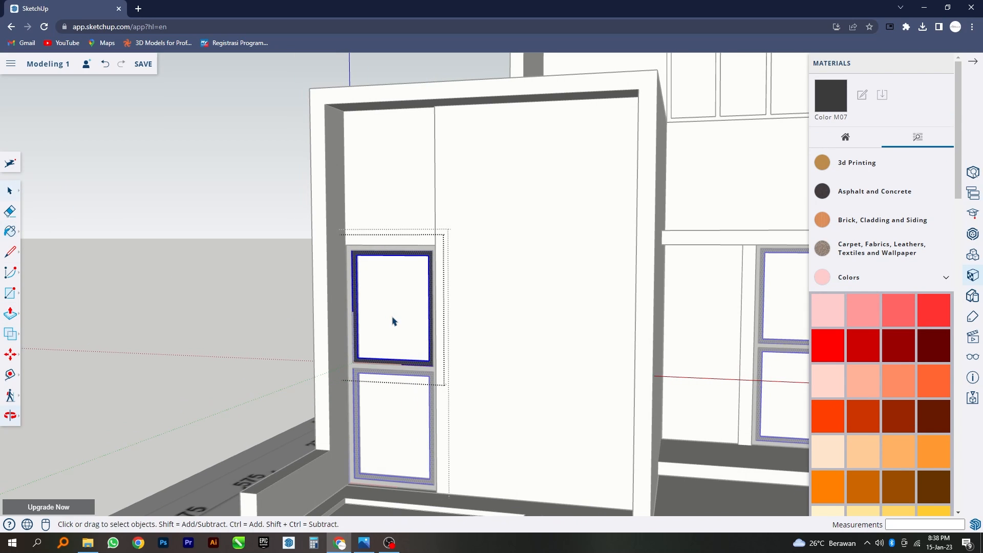
pyautogui.press('Escape')
pyautogui.tripleClick(393, 318)
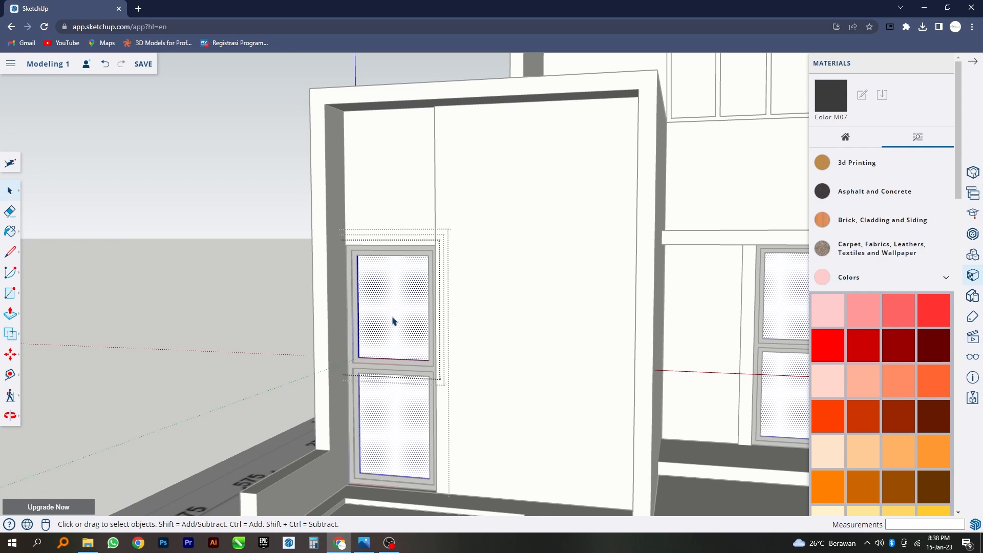
pyautogui.click(871, 279)
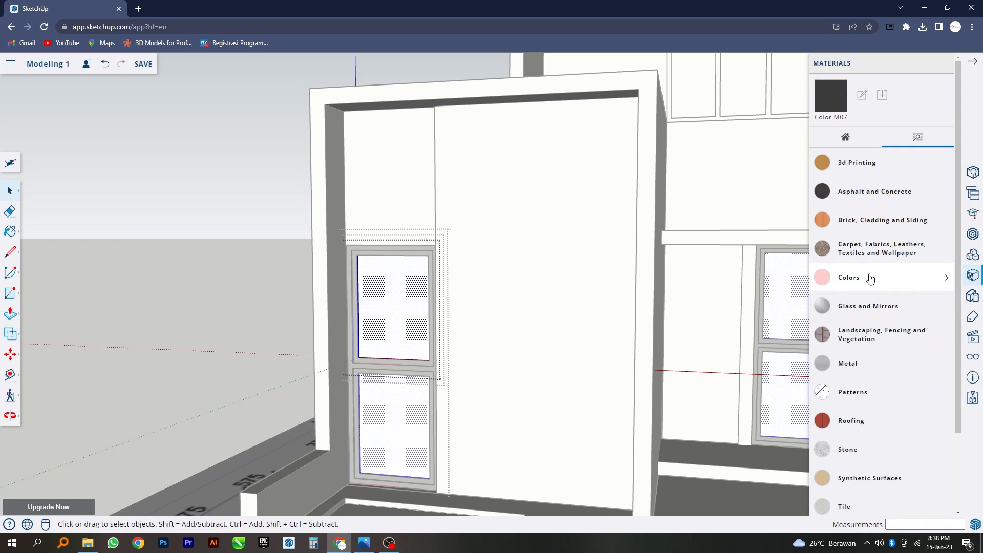
pyautogui.click(871, 314)
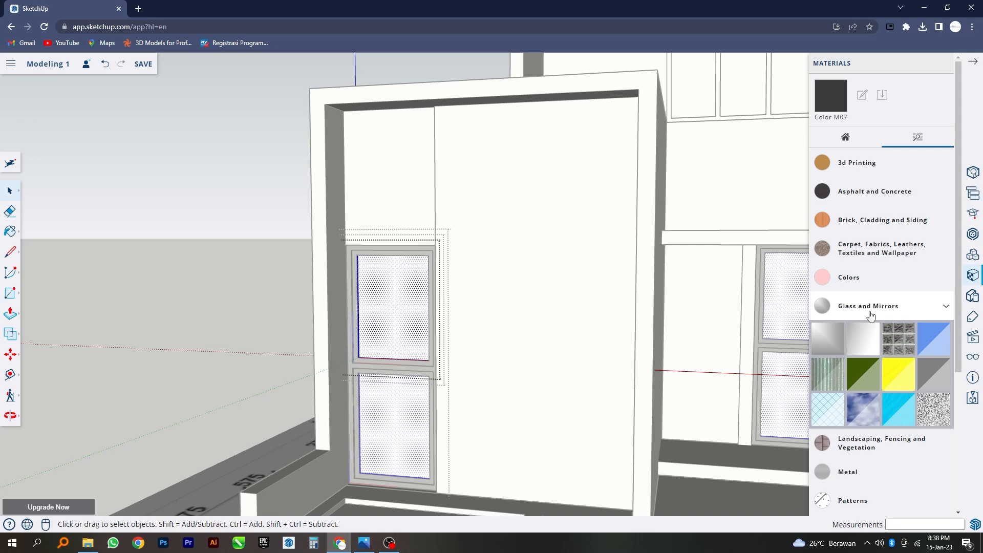
pyautogui.click(938, 370)
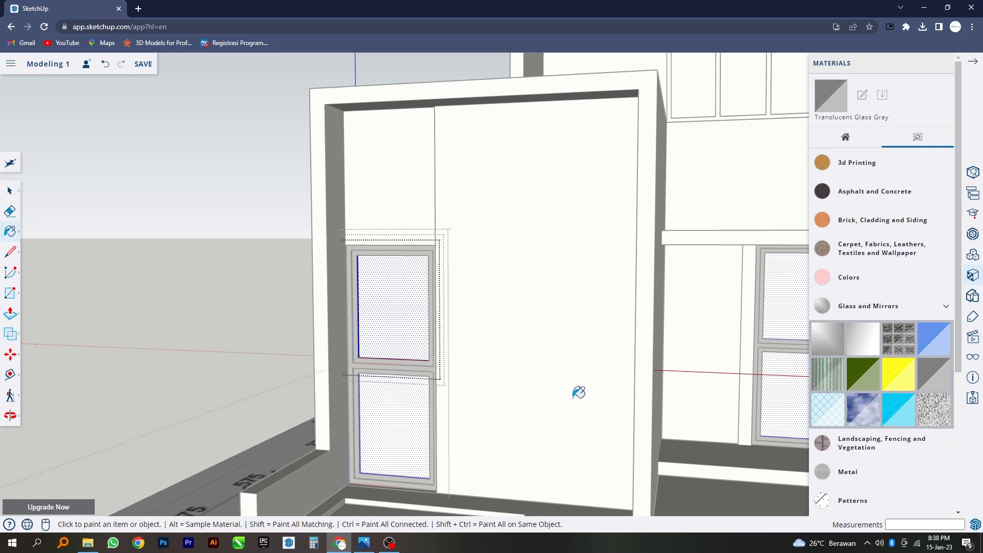
pyautogui.click(418, 322)
pyautogui.click(8, 192)
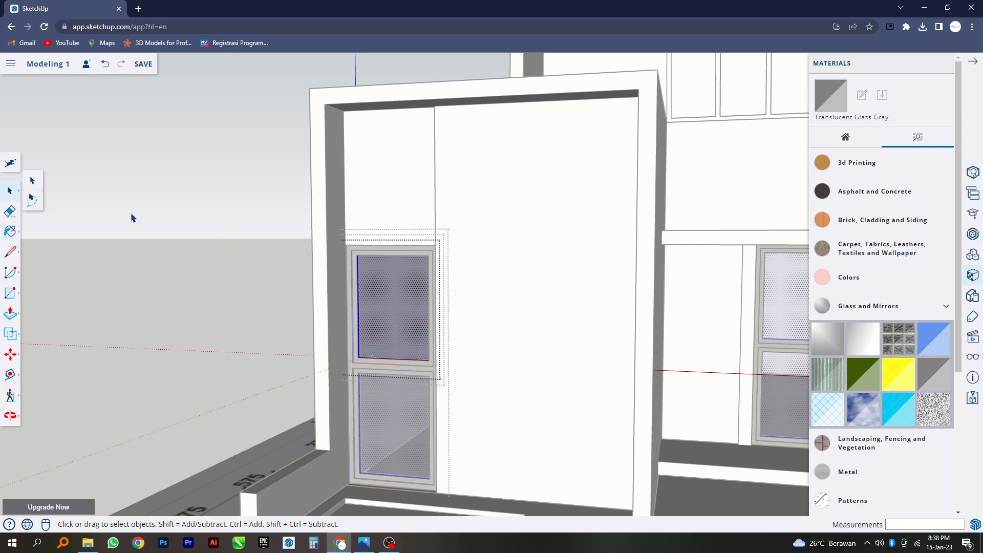
pyautogui.scroll(-1, 287, 328)
pyautogui.scroll(-5, 287, 328)
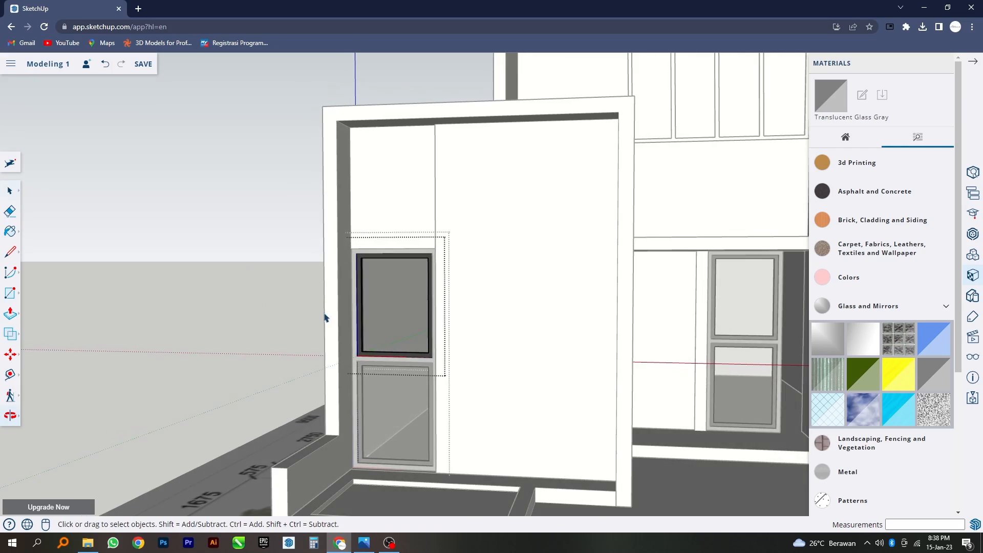
# - Leave the front room's window, open the porch window component and select its upper sash to check which window shares it
pyautogui.scroll(-5, 314, 325)
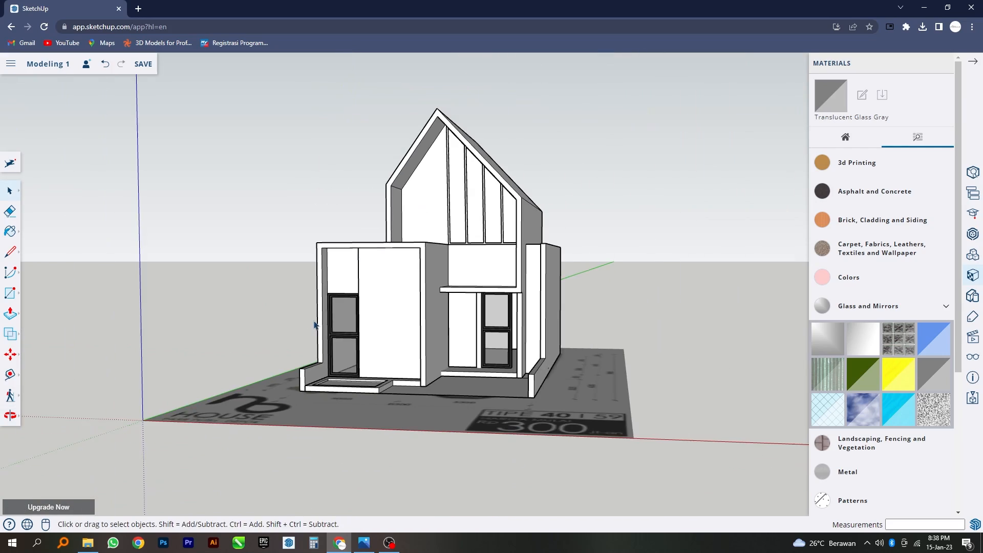
pyautogui.moveTo(534, 358); pyautogui.dragTo(567, 347, button='middle')
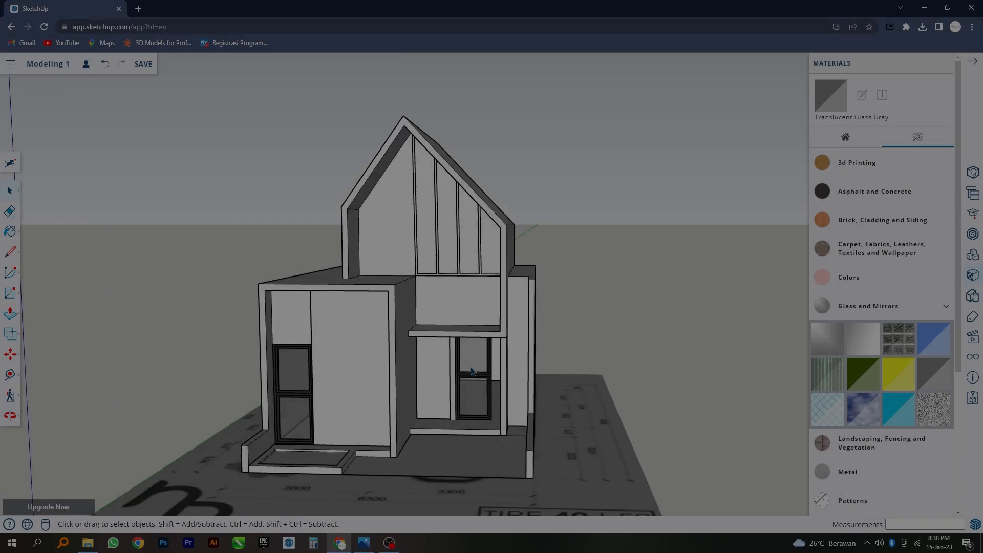
pyautogui.scroll(5, 470, 369)
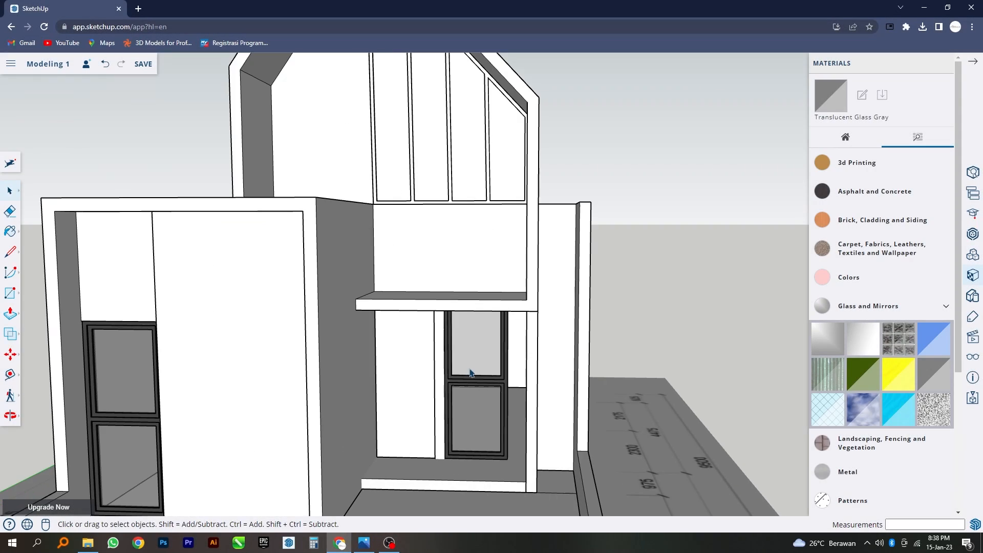
pyautogui.click(470, 373)
pyautogui.moveTo(470, 373); pyautogui.dragTo(477, 340, button='middle')
pyautogui.moveTo(154, 414); pyautogui.dragTo(141, 397, button='middle')
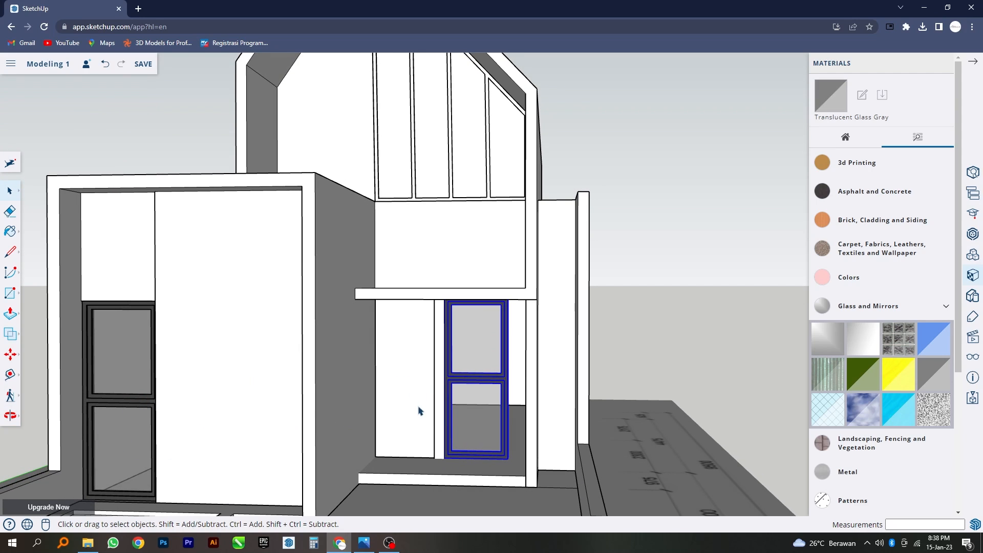
pyautogui.doubleClick(462, 400)
pyautogui.click(487, 319)
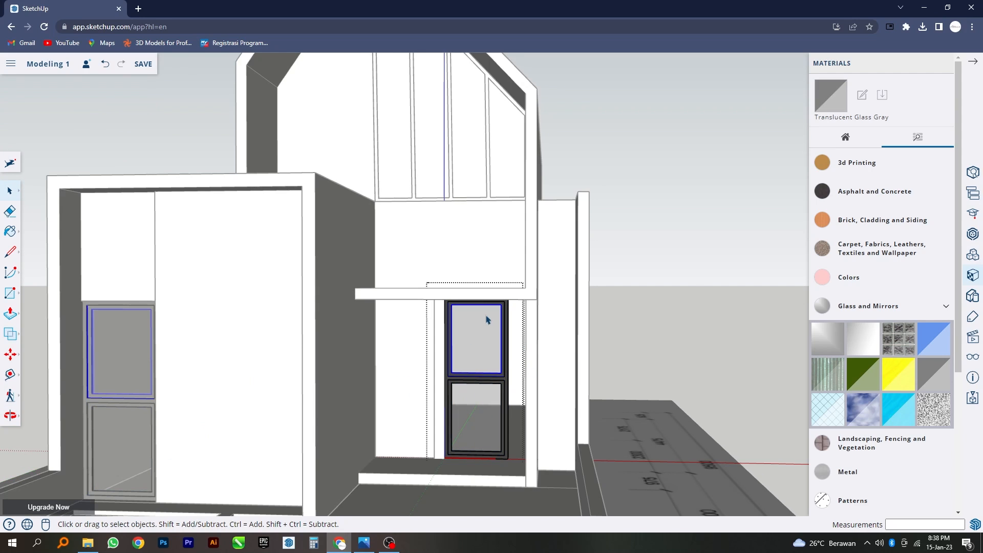
pyautogui.click(214, 415)
# - Make the porch window component unique so it can be edited independently of the front room's window
pyautogui.click(486, 406)
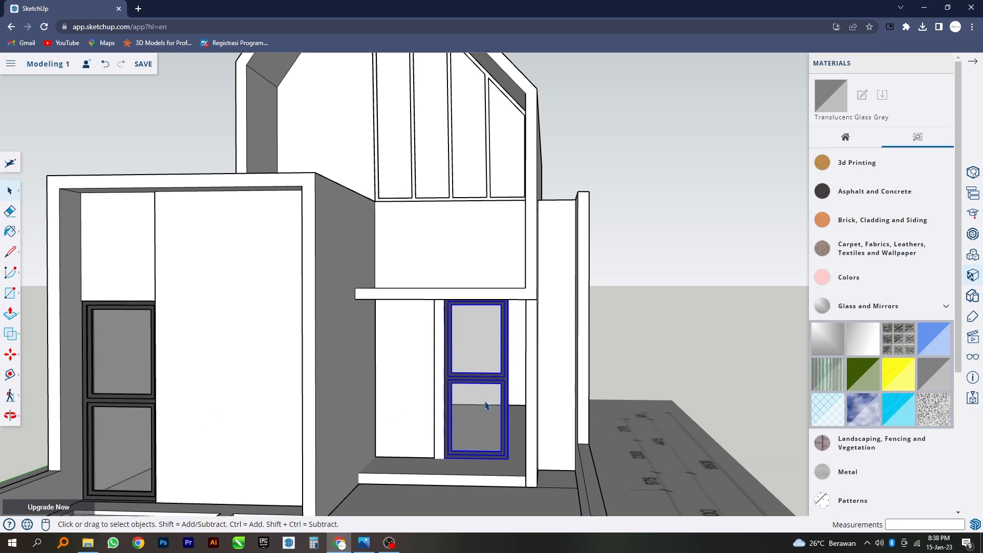
pyautogui.rightClick(486, 406)
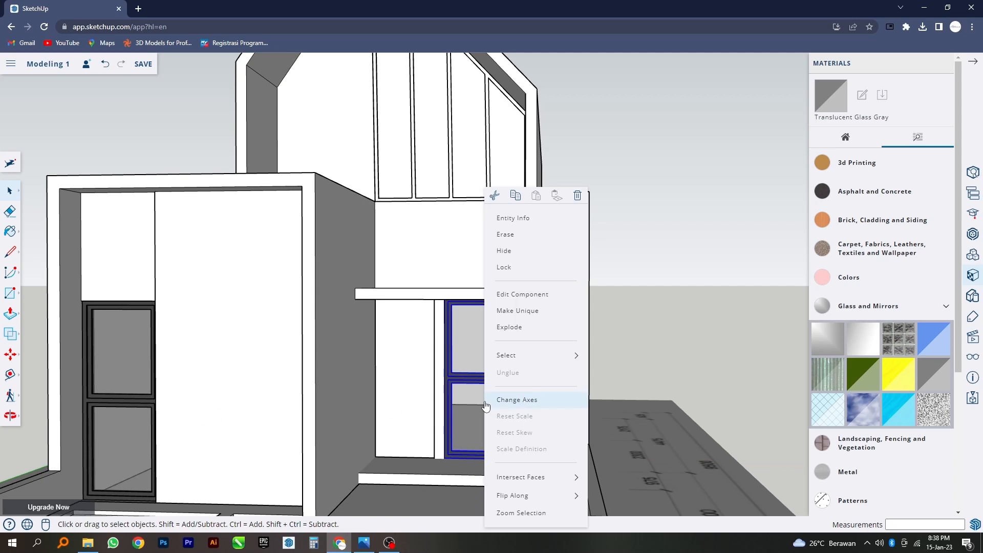
pyautogui.click(529, 311)
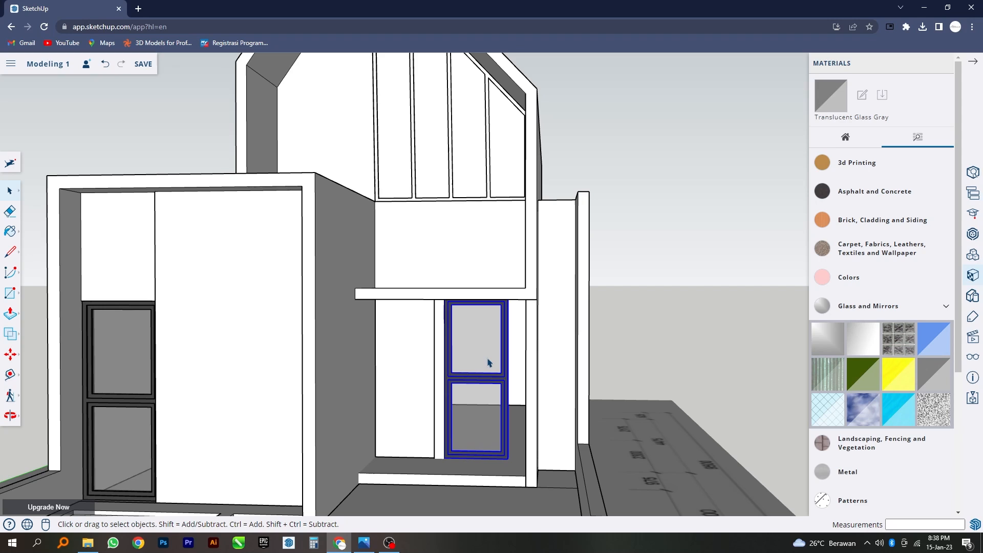
# - Open the porch window's outer frame for editing and select its vertical side member nearest the porch side wall
pyautogui.doubleClick(488, 363)
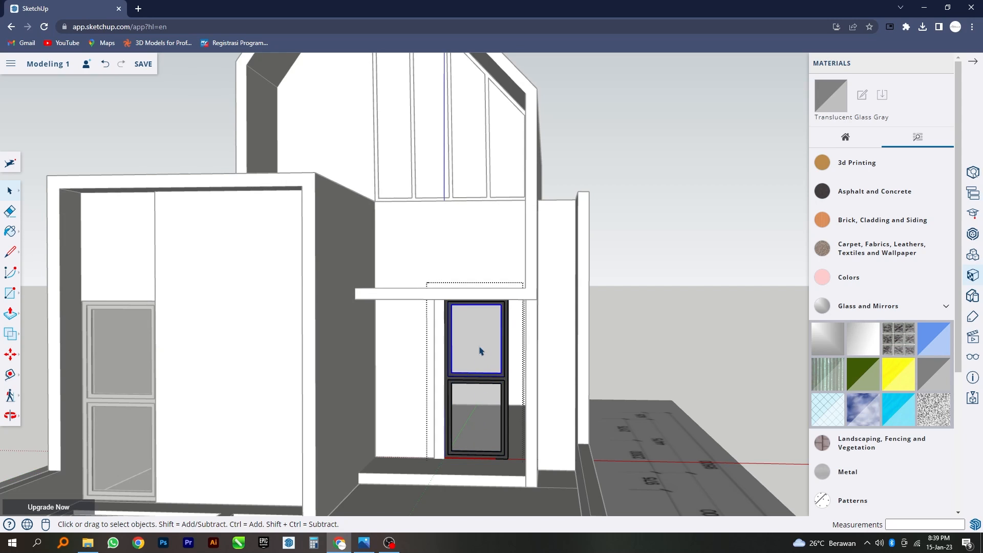
pyautogui.click(496, 412)
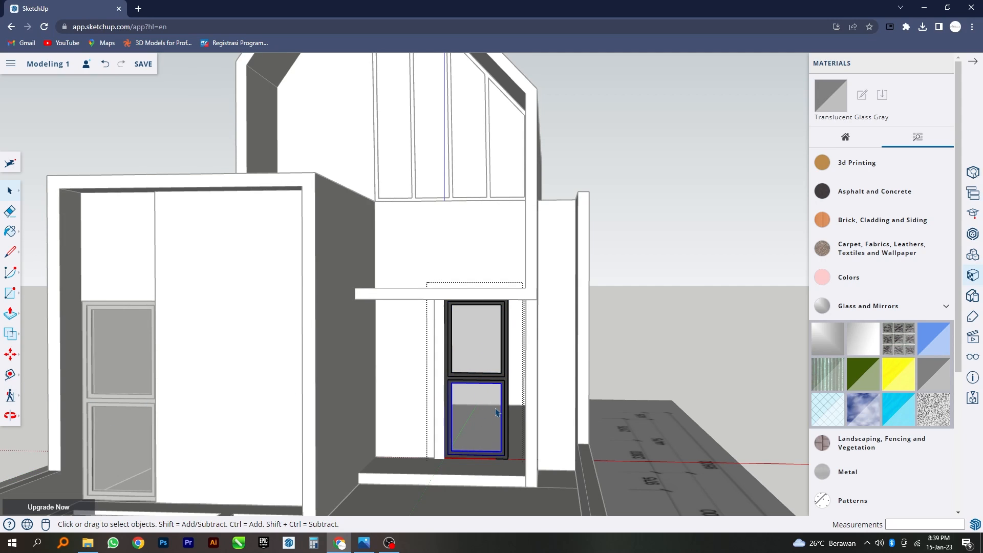
pyautogui.click(506, 354)
pyautogui.doubleClick(507, 353)
pyautogui.doubleClick(507, 354)
pyautogui.moveTo(460, 411); pyautogui.dragTo(476, 430, button='middle')
pyautogui.moveTo(477, 247); pyautogui.dragTo(561, 515)
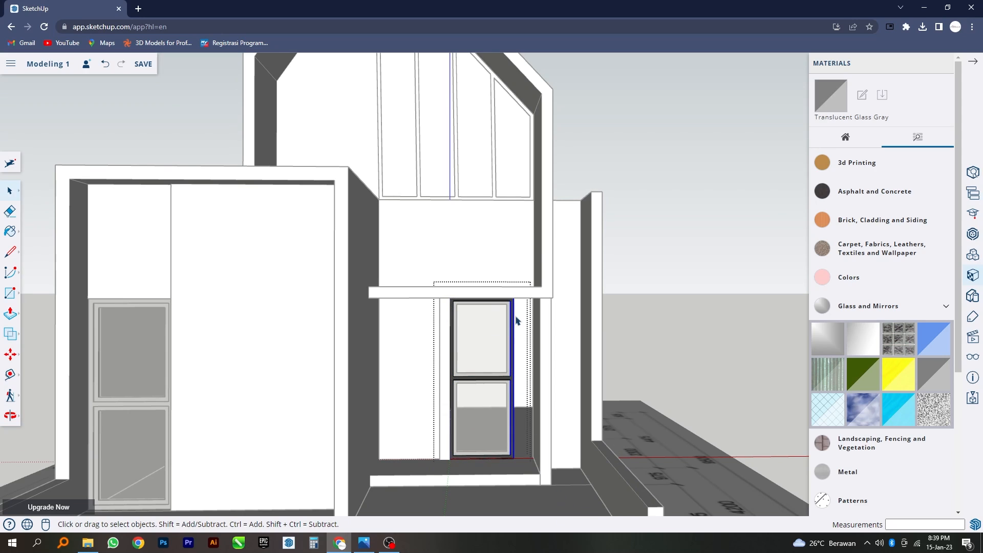
pyautogui.moveTo(481, 257); pyautogui.dragTo(592, 485)
pyautogui.scroll(3, 557, 488)
pyautogui.scroll(2, 557, 488)
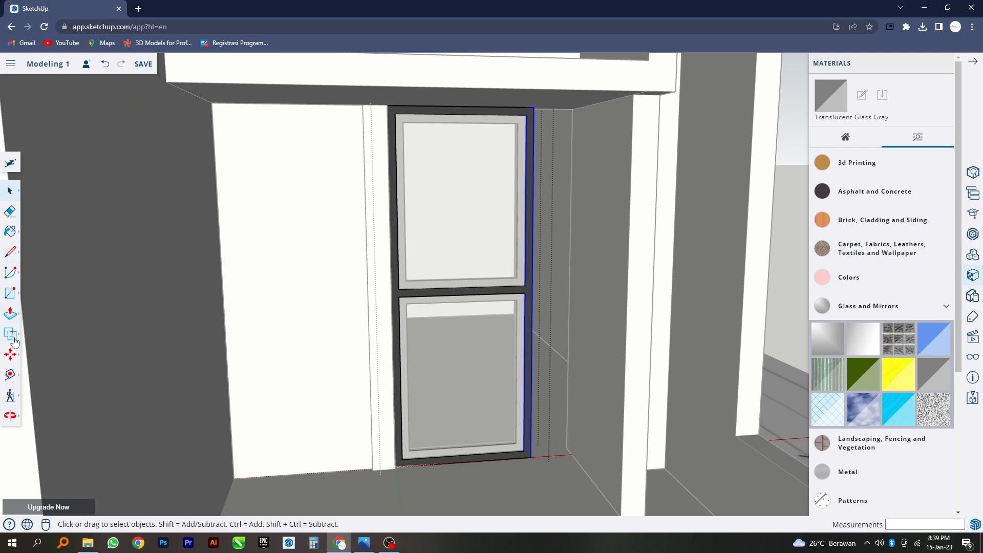
# - Move the selected frame side 30 cm outward to the porch side wall to widen the window frame
pyautogui.click(11, 355)
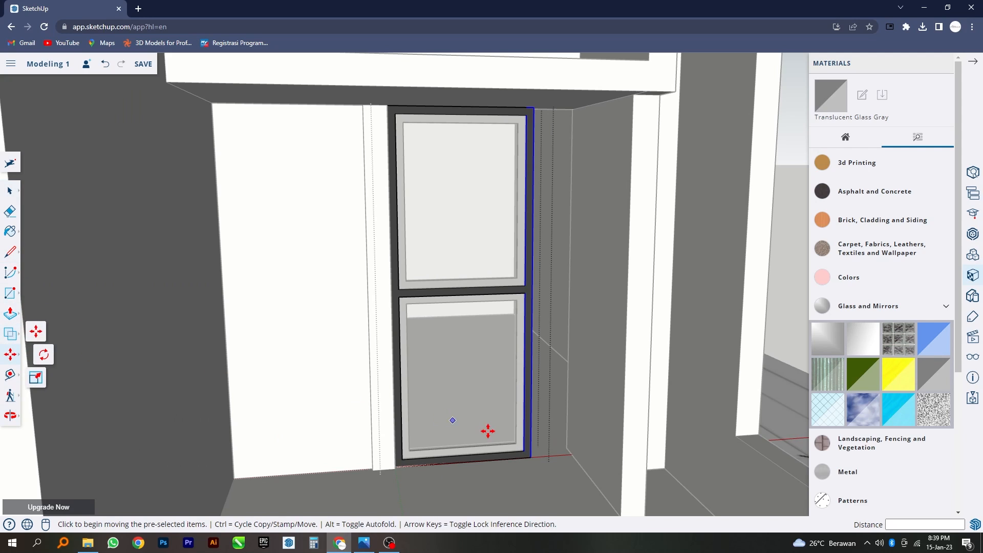
pyautogui.click(531, 457)
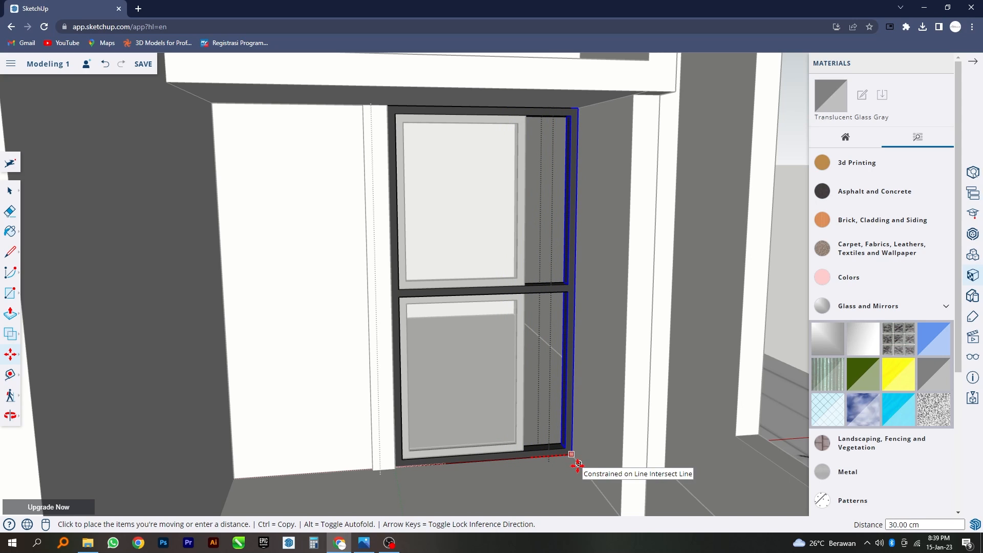
pyautogui.scroll(-3, 577, 463)
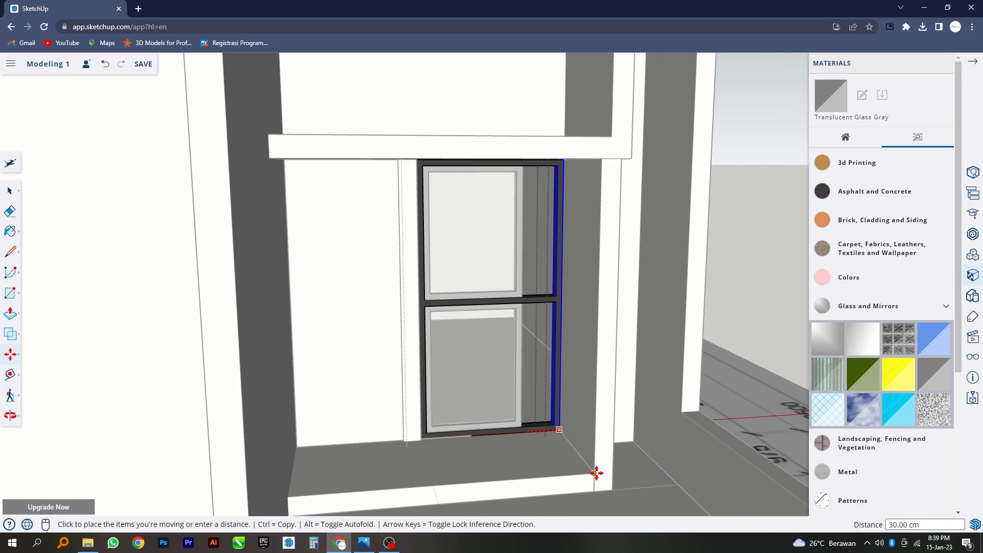
pyautogui.click(592, 471)
pyautogui.moveTo(593, 471); pyautogui.dragTo(534, 453, button='middle')
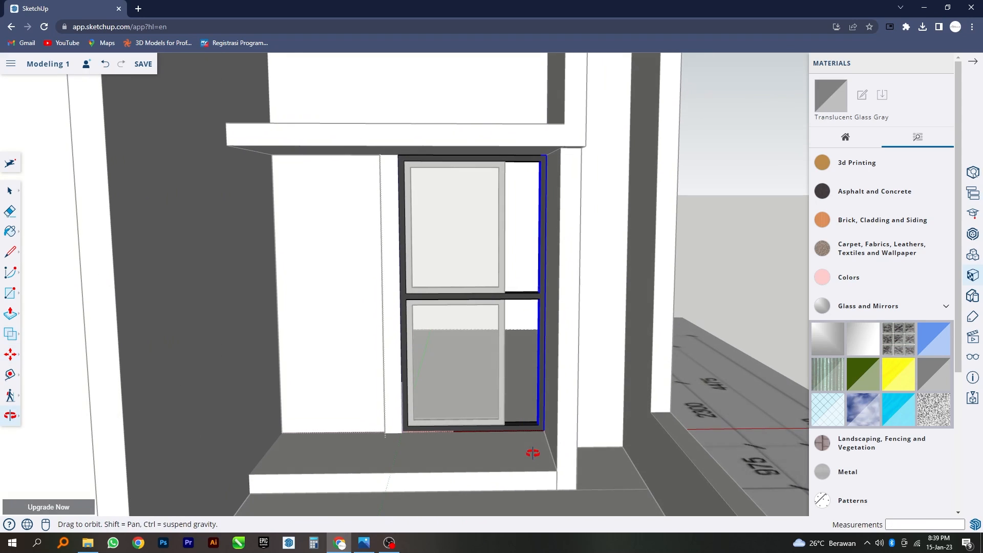
# - Leave the outer frame, select both sashes of the porch window and make them unique
pyautogui.press('space')
pyautogui.scroll(-3, 500, 387)
pyautogui.click(500, 375)
pyautogui.click(501, 375)
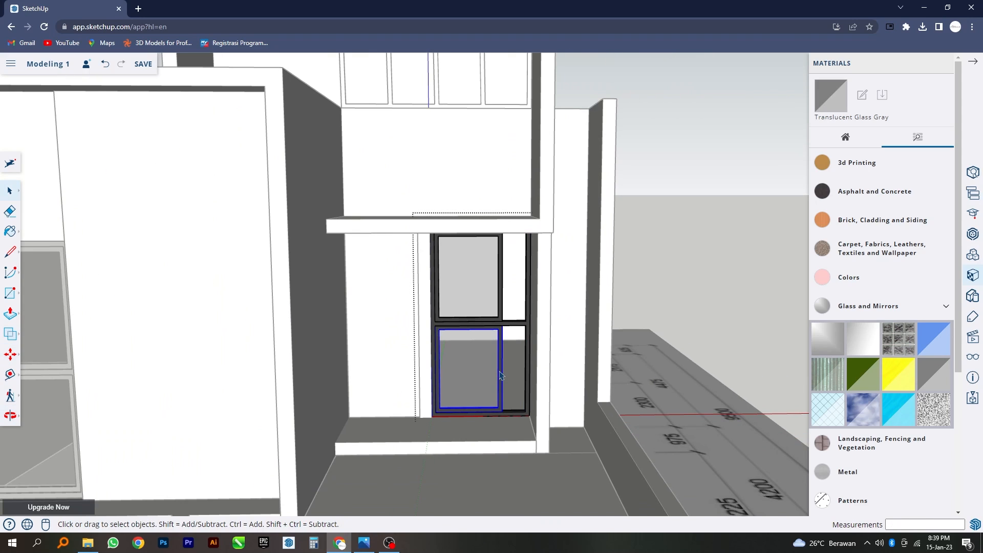
pyautogui.scroll(-3, 500, 375)
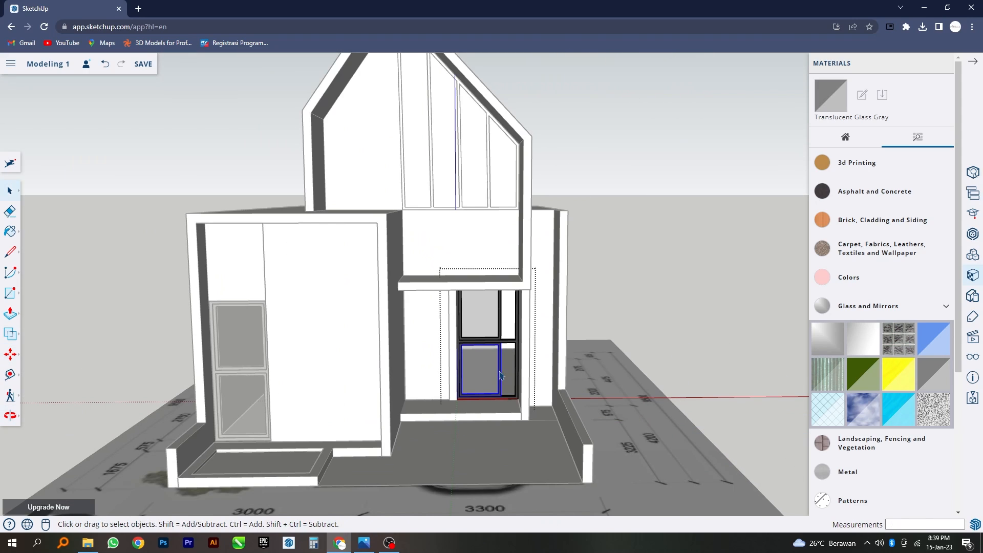
pyautogui.rightClick(484, 321)
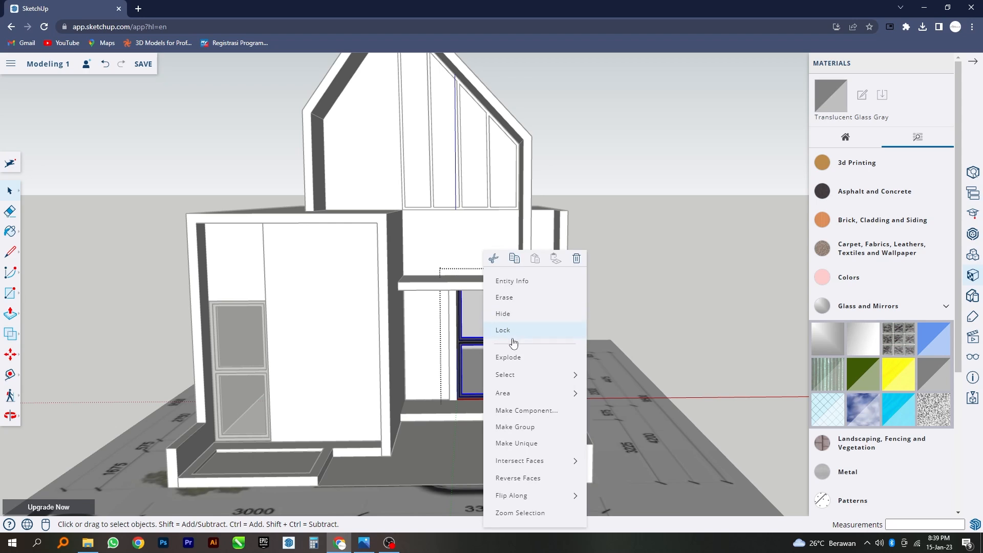
pyautogui.click(533, 445)
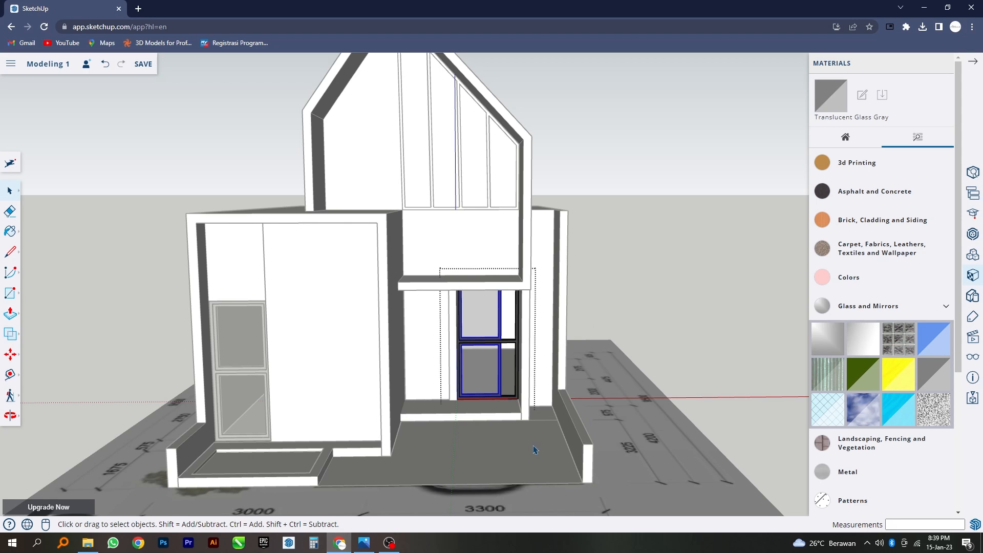
# - Open the lower sash of the porch window for editing
pyautogui.scroll(5, 430, 377)
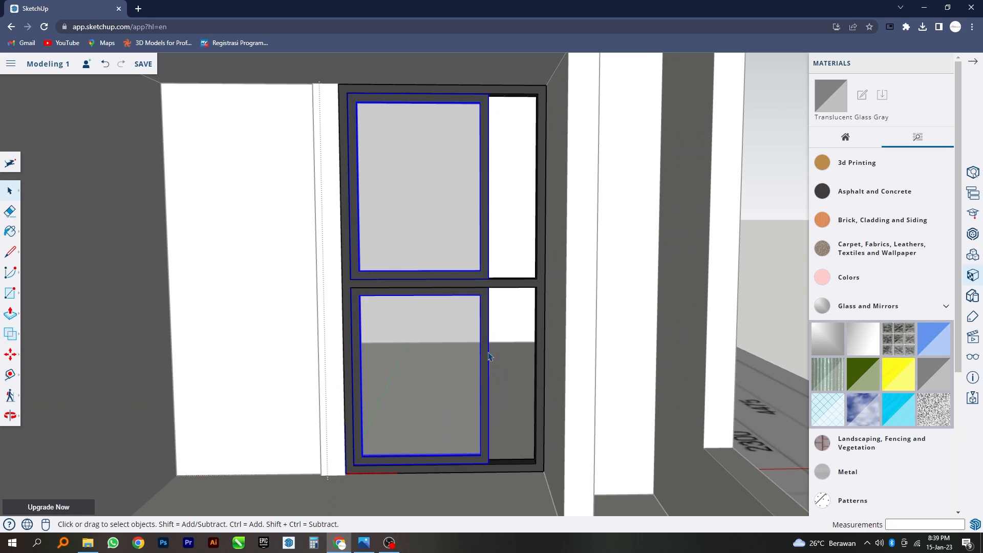
pyautogui.doubleClick(489, 357)
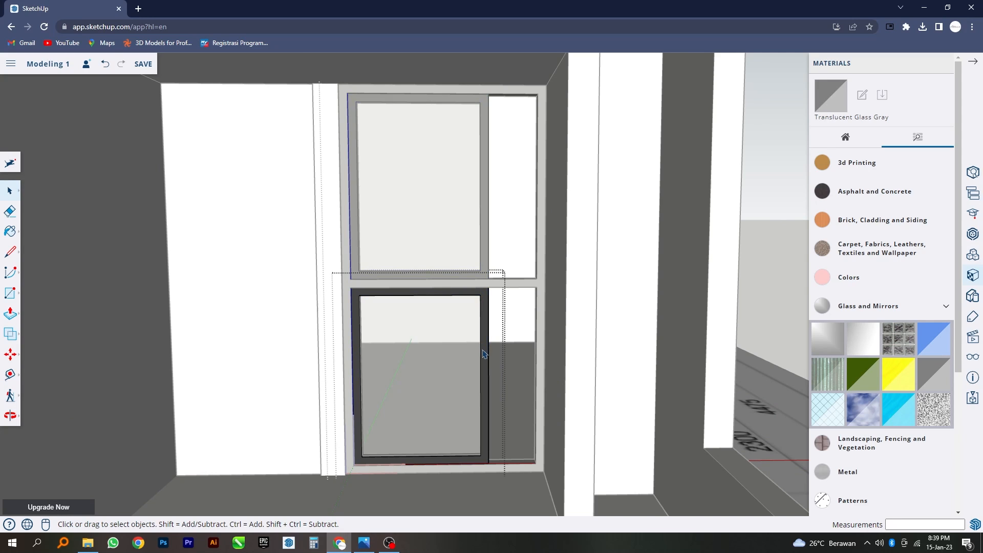
pyautogui.scroll(-3, 484, 348)
pyautogui.scroll(-2, 485, 355)
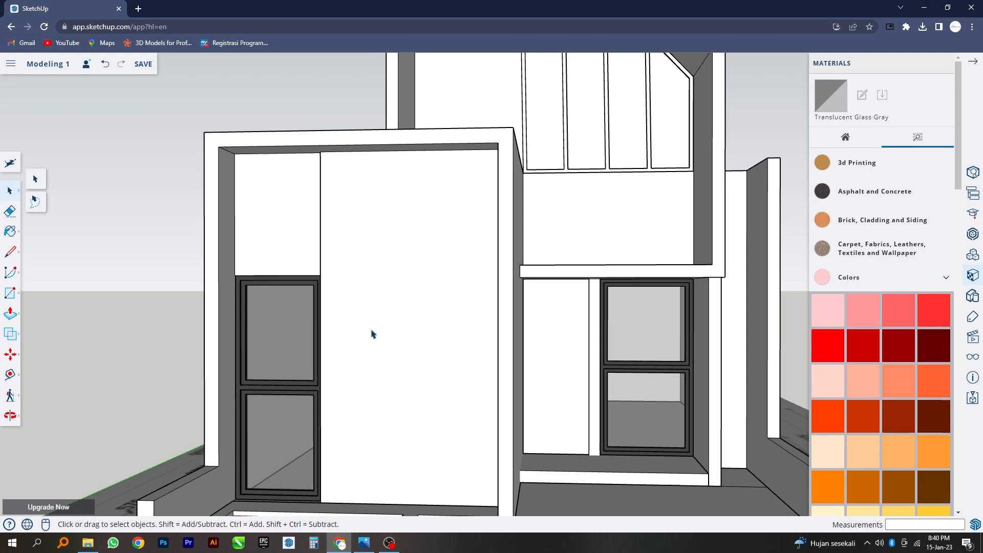
# - Show the materials used in the model and sample Translucent Glass Gray and Color M07 from the porch window, ending with the glass
pyautogui.scroll(-5, 372, 334)
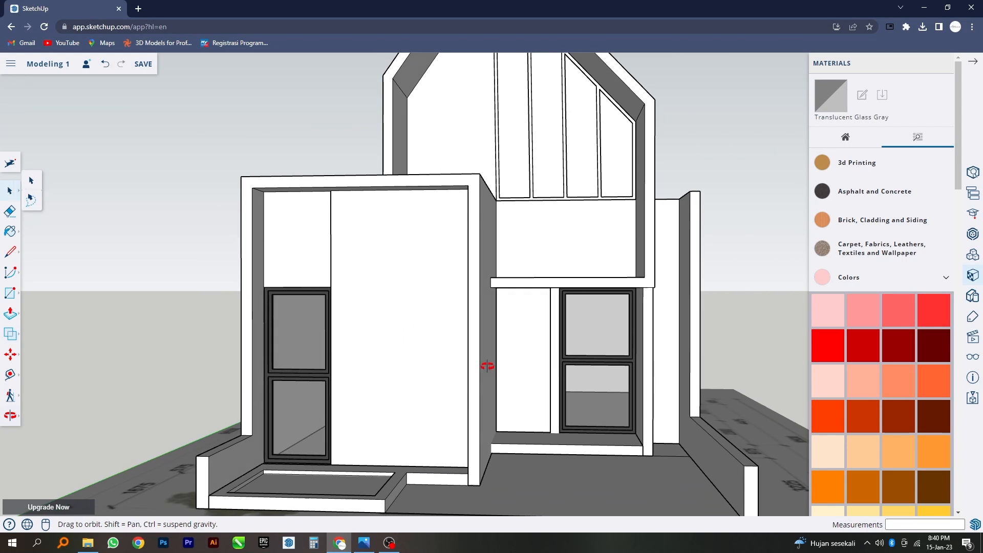
pyautogui.moveTo(487, 369); pyautogui.dragTo(457, 375, button='middle')
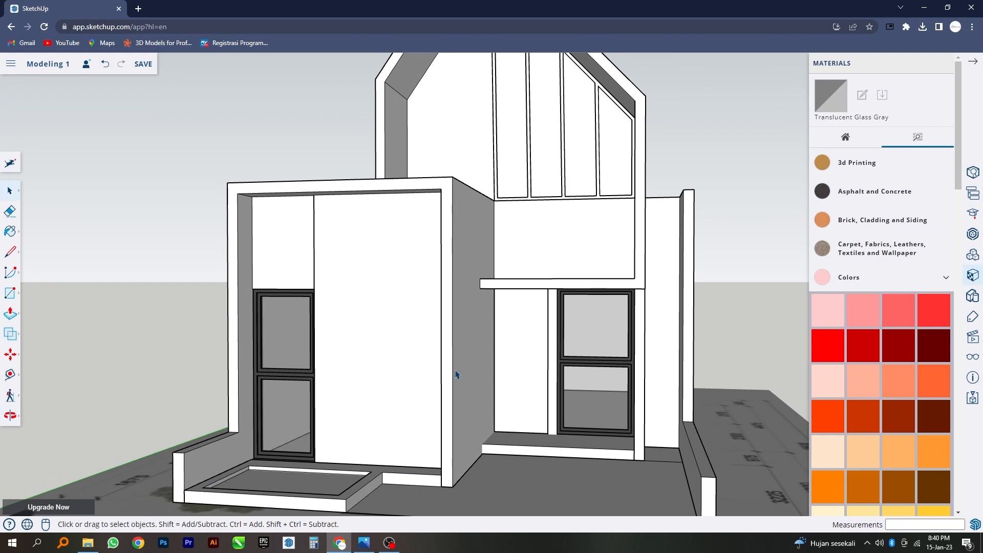
pyautogui.click(12, 232)
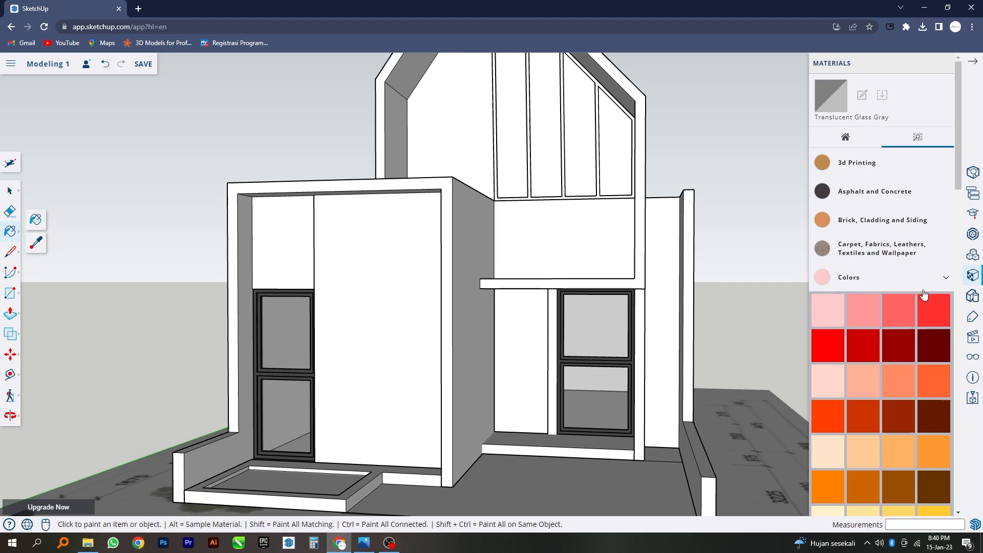
pyautogui.press('alt')
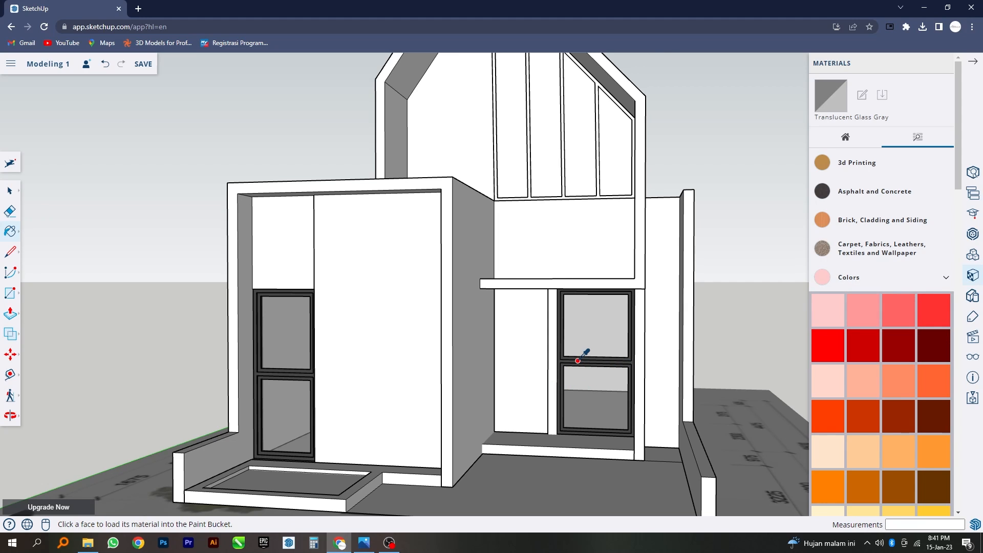
pyautogui.scroll(3, 577, 361)
pyautogui.scroll(2, 666, 327)
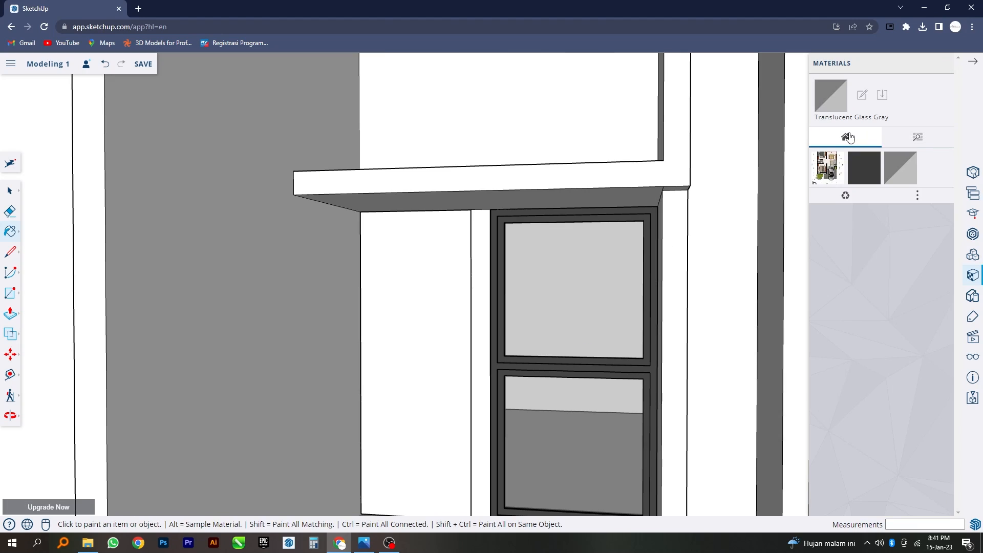
pyautogui.keyDown('alt'); pyautogui.click(631, 285); pyautogui.keyUp('alt')
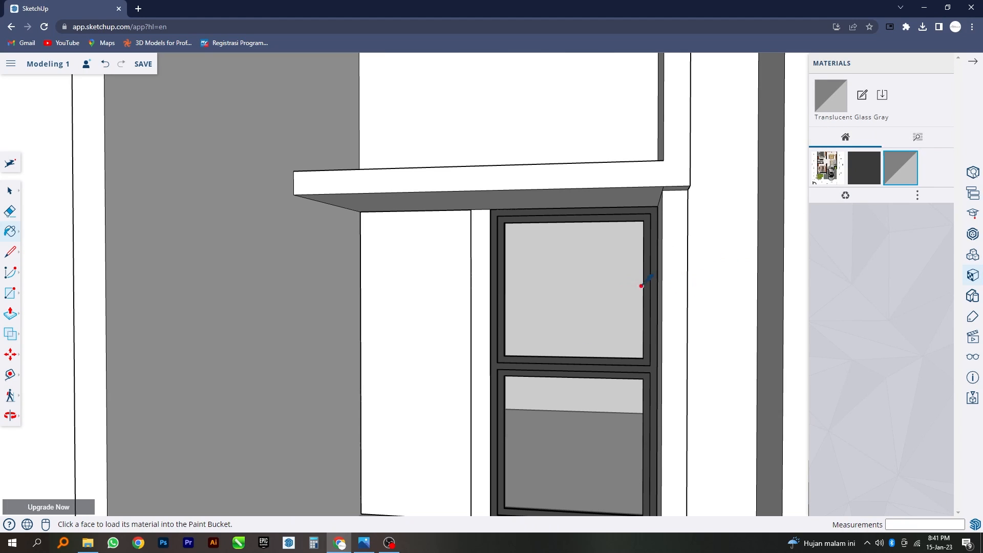
pyautogui.keyDown('alt'); pyautogui.click(657, 280); pyautogui.keyUp('alt')
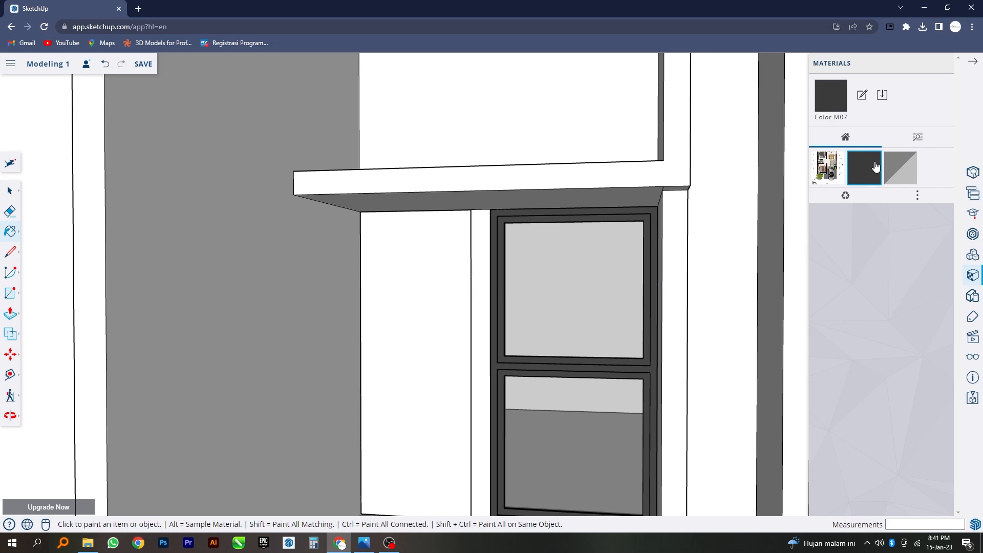
pyautogui.keyDown('alt'); pyautogui.click(614, 297); pyautogui.keyUp('alt')
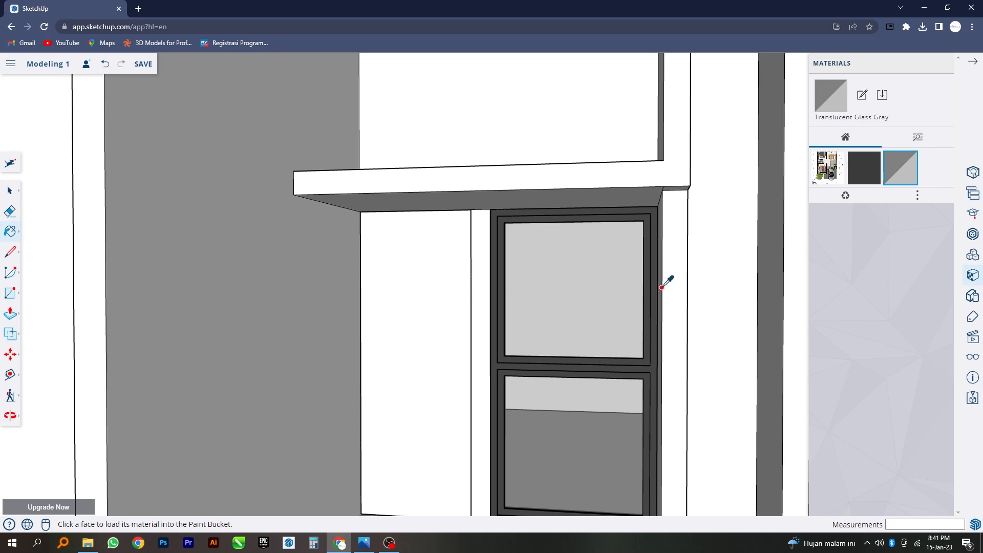
# - Open the gable window's glass panes for editing, select all four and paint them with Translucent Glass Gray
pyautogui.scroll(-5, 614, 352)
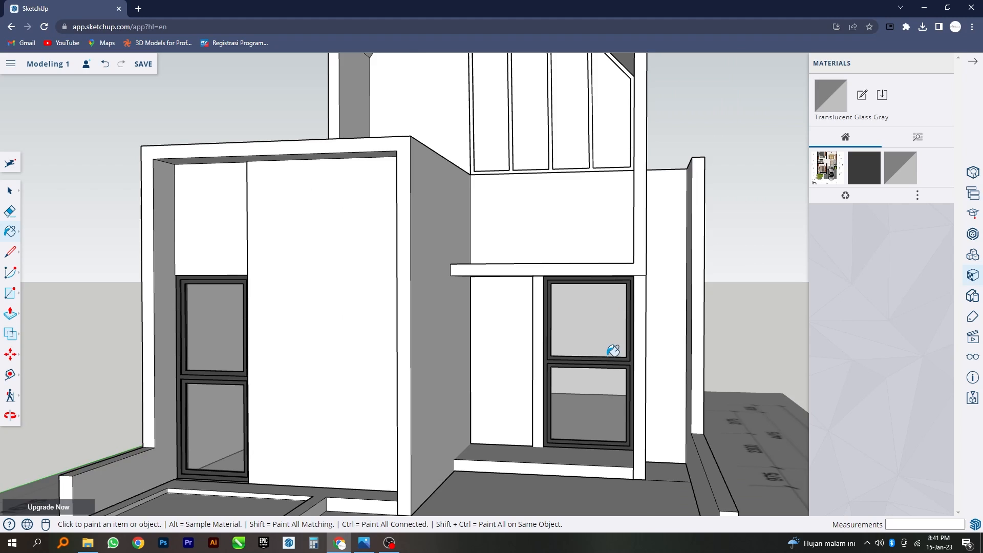
pyautogui.scroll(-8, 614, 351)
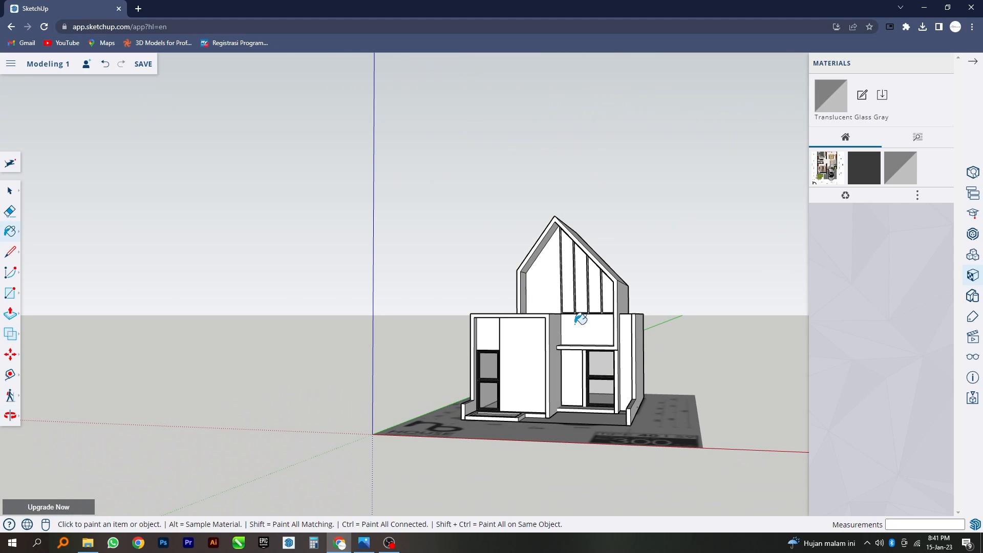
pyautogui.press('space')
pyautogui.scroll(6, 583, 318)
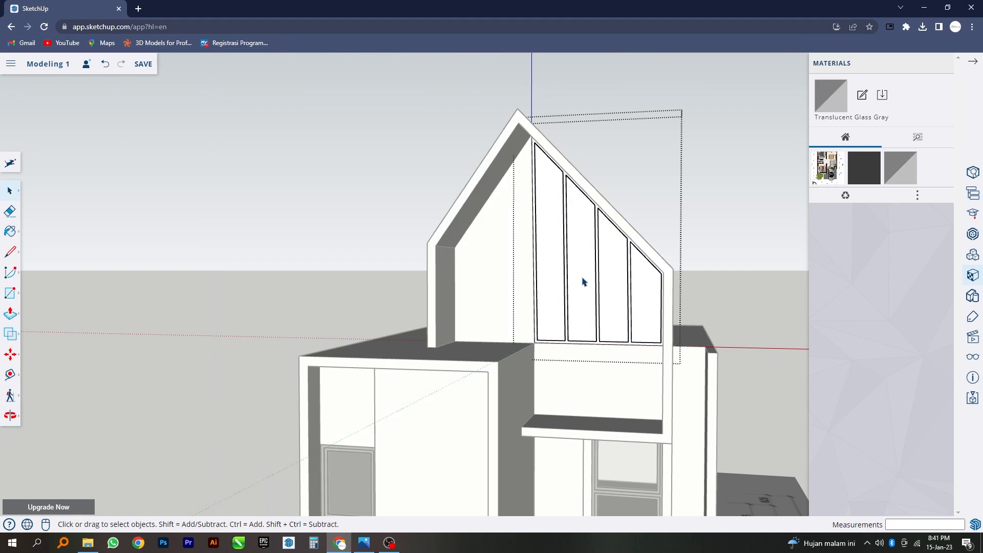
pyautogui.doubleClick(548, 256)
pyautogui.click(549, 256)
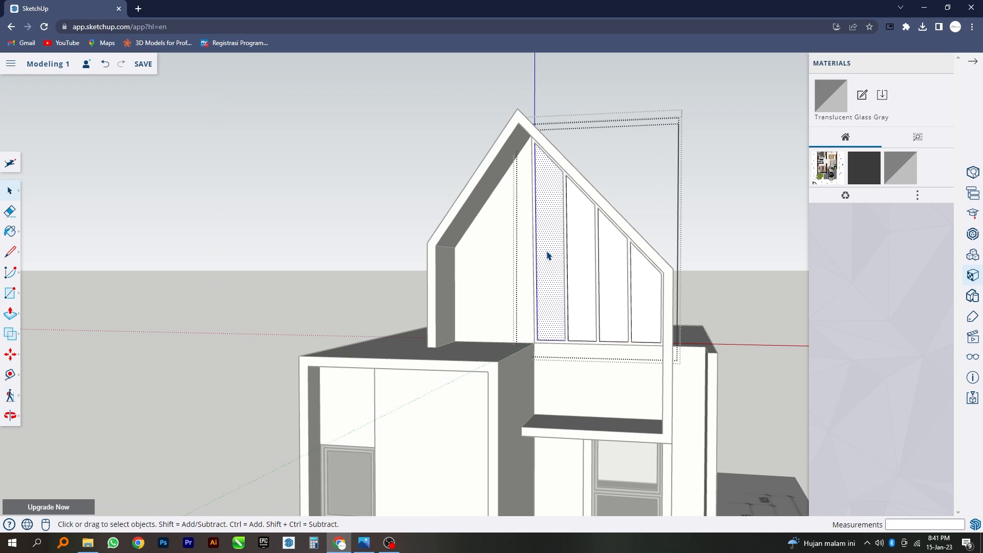
pyautogui.hotkey('ctrl', 'a')
pyautogui.moveTo(548, 279); pyautogui.dragTo(553, 254, button='middle')
pyautogui.click(10, 231)
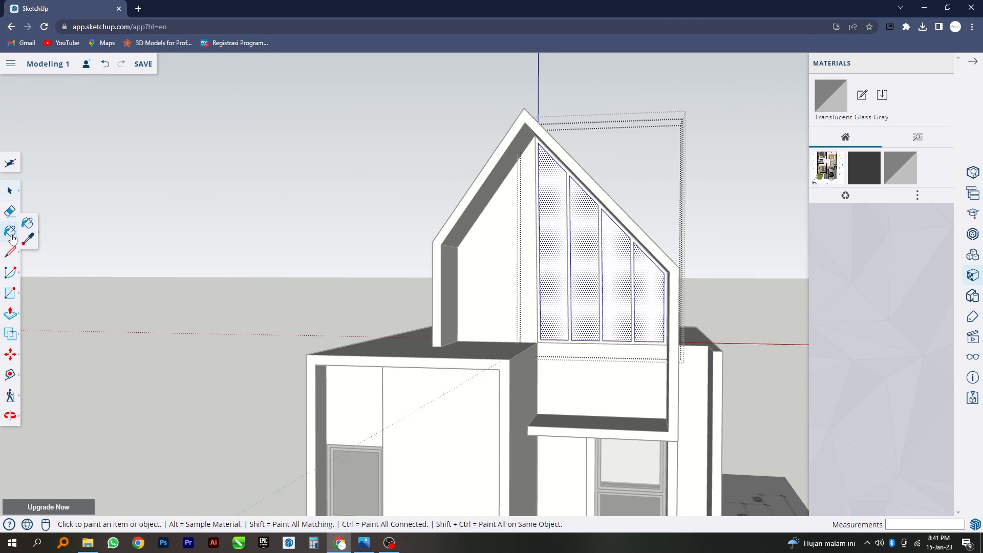
pyautogui.click(903, 183)
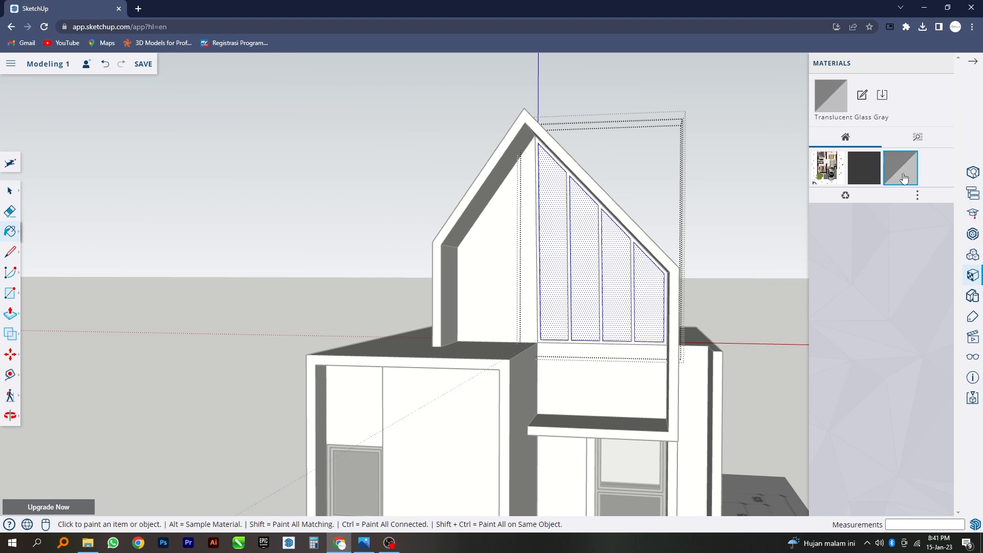
pyautogui.click(627, 263)
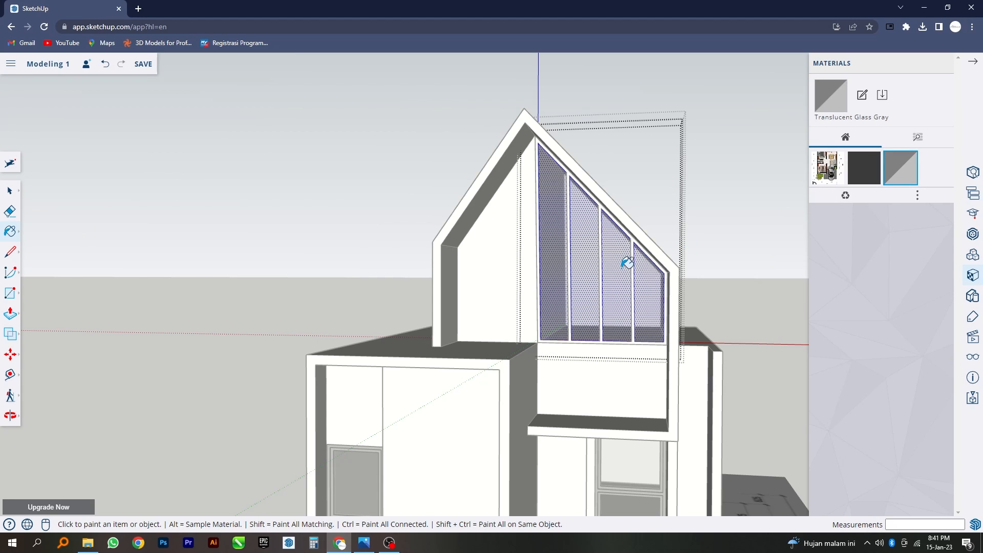
# - Select the gable window's entire connected frame, paint it with Color M07 and leave the window's editing context
pyautogui.click(877, 180)
pyautogui.moveTo(639, 354)
pyautogui.mouseDown(button='middle')
pyautogui.moveTo(623, 375)
pyautogui.moveTo(620, 357)
pyautogui.mouseUp(button='middle')
pyautogui.scroll(-3, 628, 367)
pyautogui.scroll(2, 620, 357)
pyautogui.press('space')
pyautogui.scroll(3, 620, 356)
pyautogui.click(634, 349)
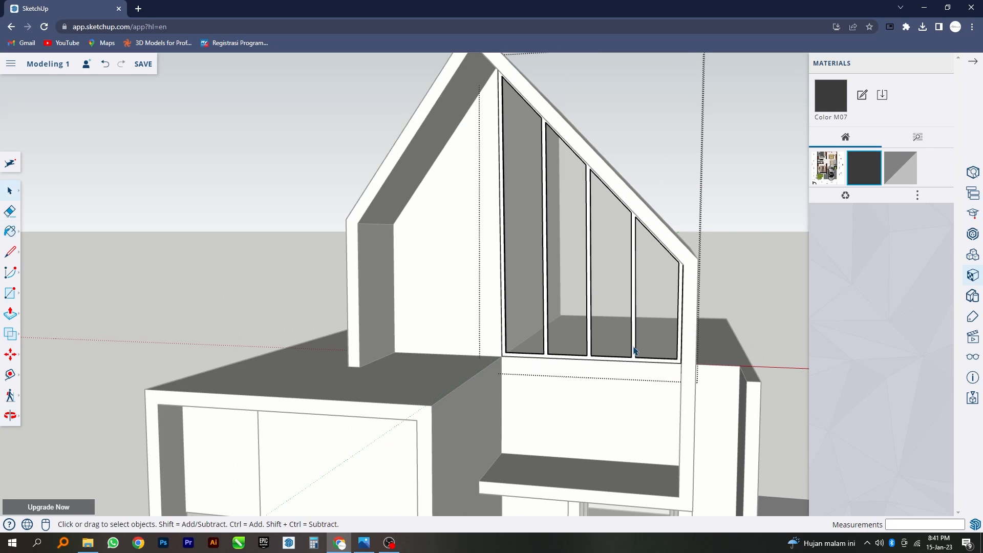
pyautogui.click(634, 347)
pyautogui.doubleClick(634, 346)
pyautogui.scroll(3, 635, 349)
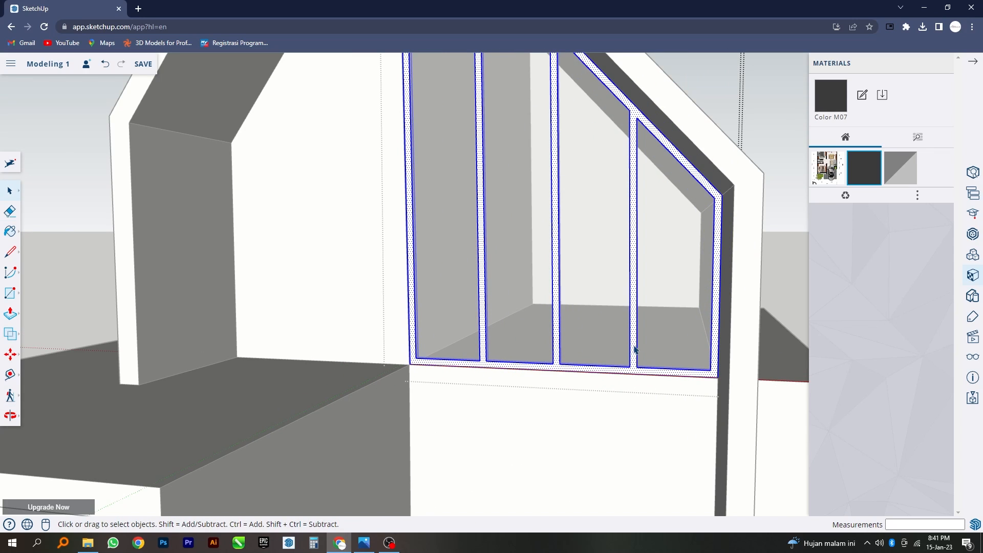
pyautogui.click(10, 231)
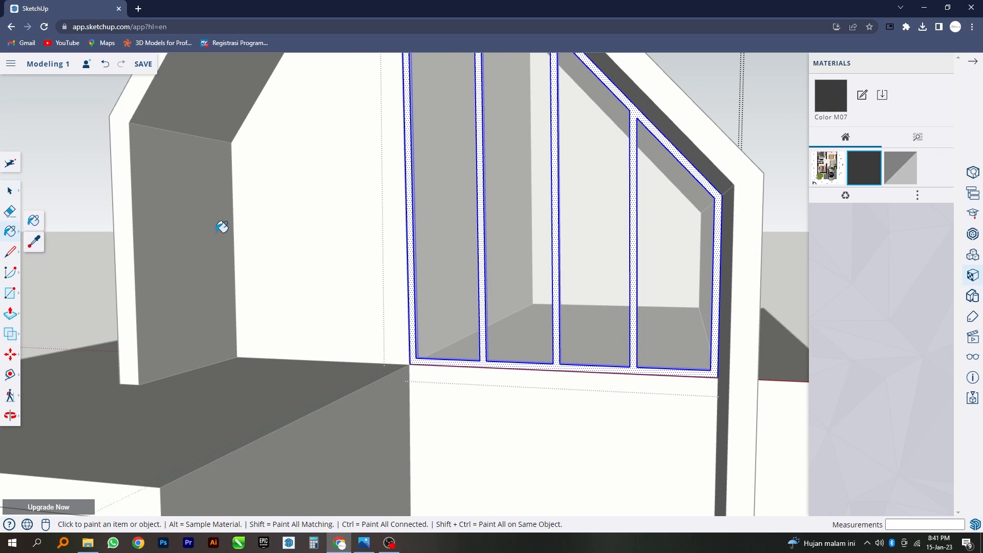
pyautogui.click(635, 268)
pyautogui.scroll(-3, 639, 350)
pyautogui.moveTo(639, 350); pyautogui.dragTo(627, 330, button='middle')
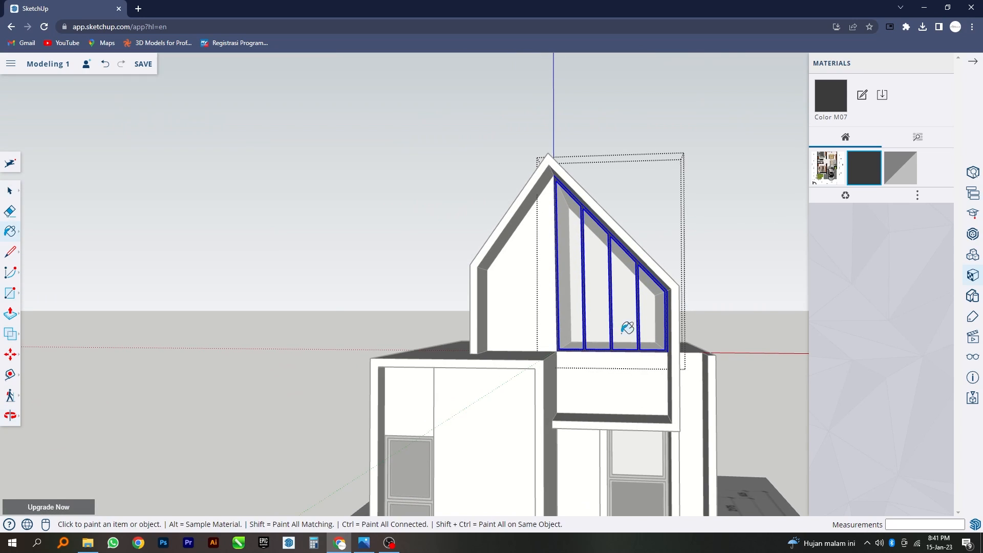
pyautogui.press('space')
pyautogui.click(12, 192)
pyautogui.scroll(-3, 601, 301)
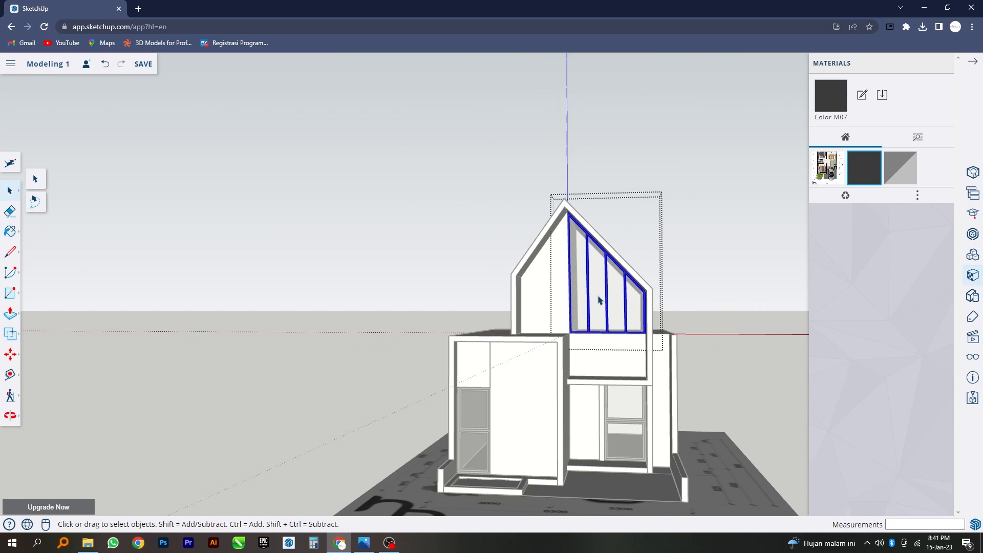
pyautogui.click(617, 309)
pyautogui.click(616, 310)
pyautogui.moveTo(620, 344); pyautogui.dragTo(618, 348, button='middle')
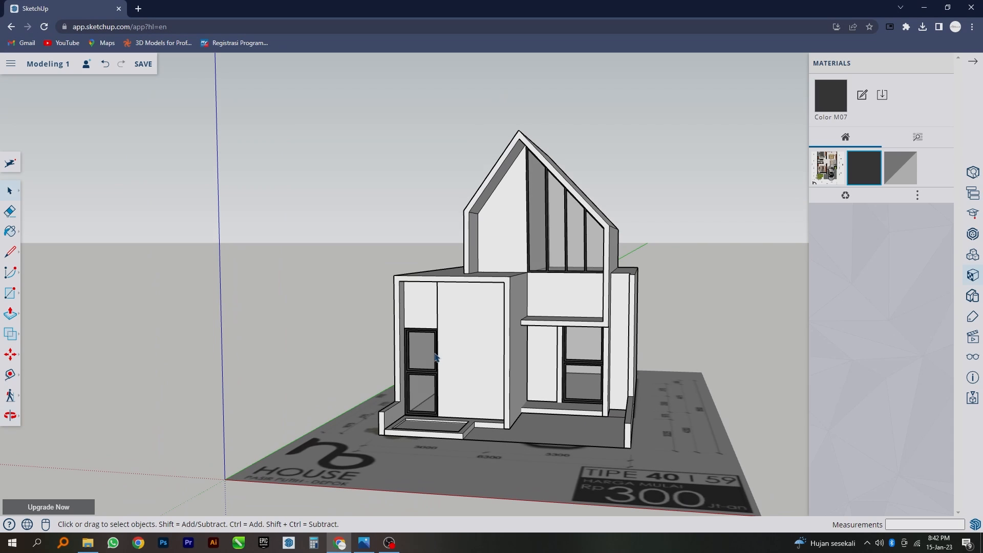
# - Open the house body for editing, select the front wall panel beside the tall window and import download (4).jpg as a material
pyautogui.click(458, 358)
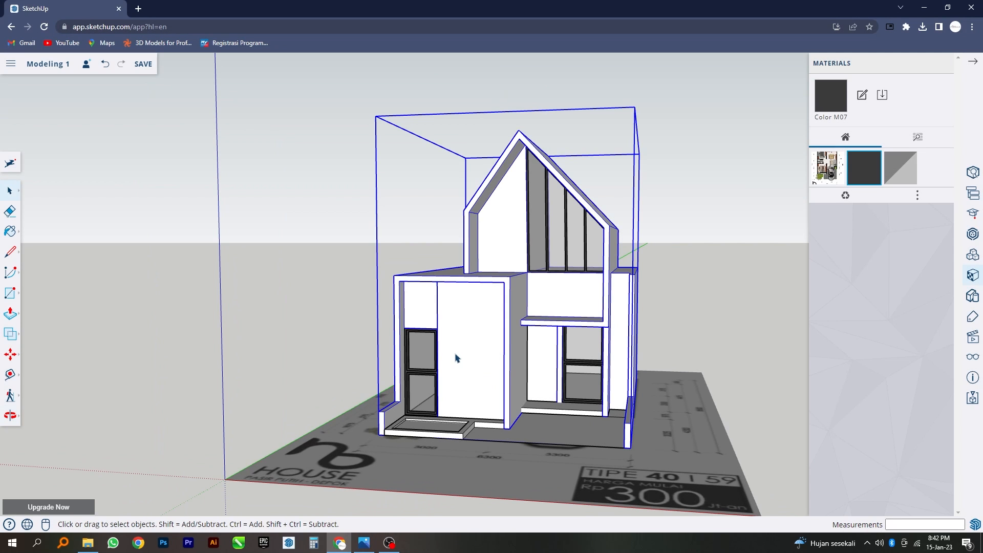
pyautogui.doubleClick(457, 358)
pyautogui.click(457, 358)
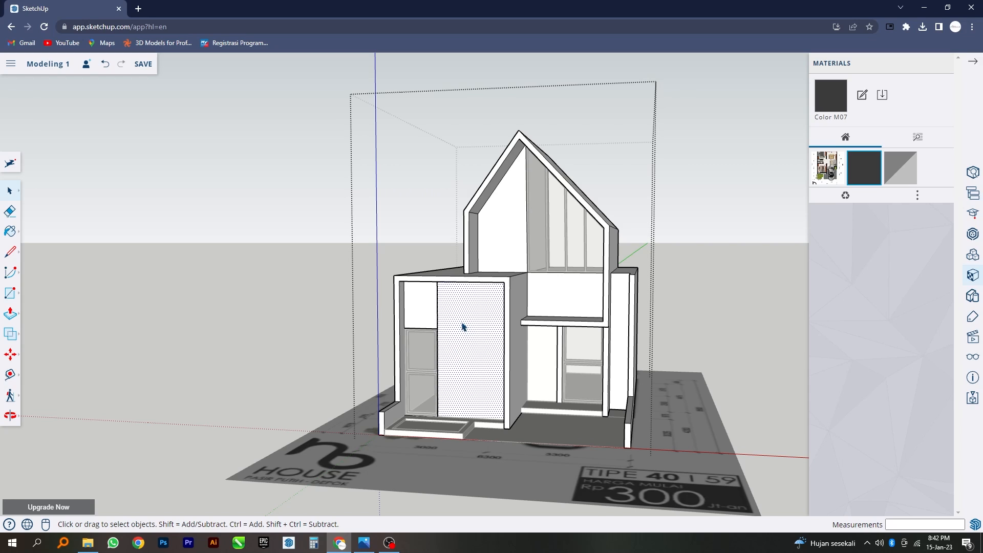
pyautogui.click(10, 65)
pyautogui.moveTo(48, 189)
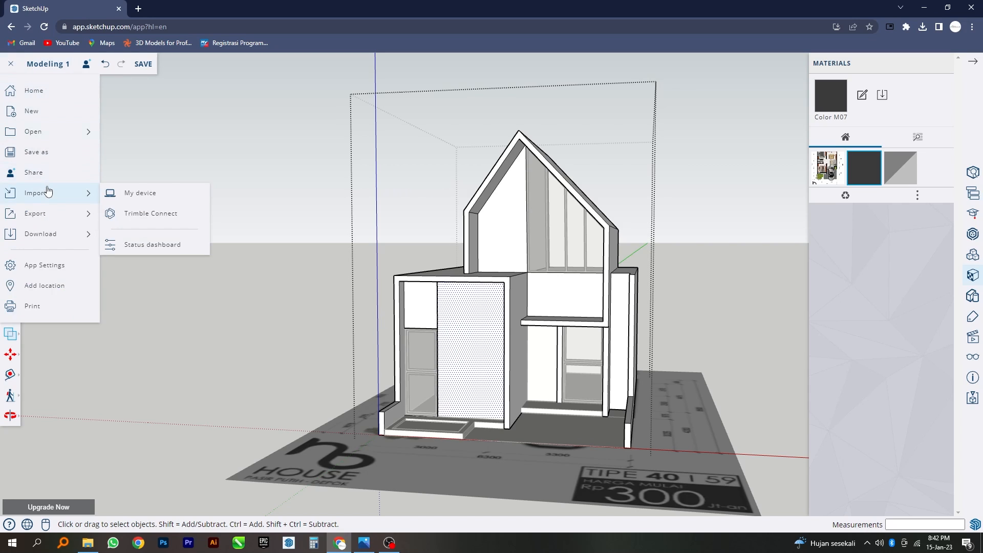
pyautogui.click(143, 201)
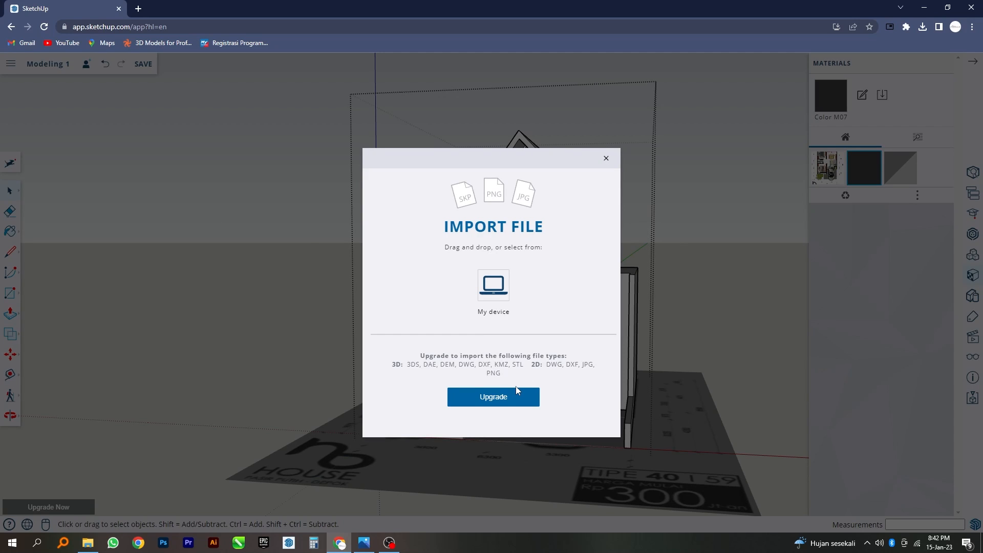
pyautogui.click(493, 286)
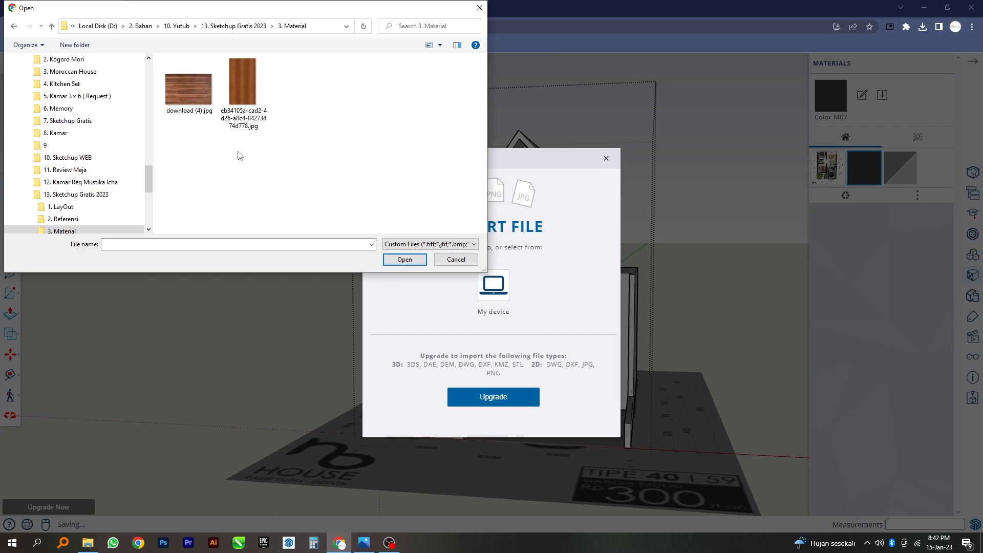
pyautogui.doubleClick(199, 111)
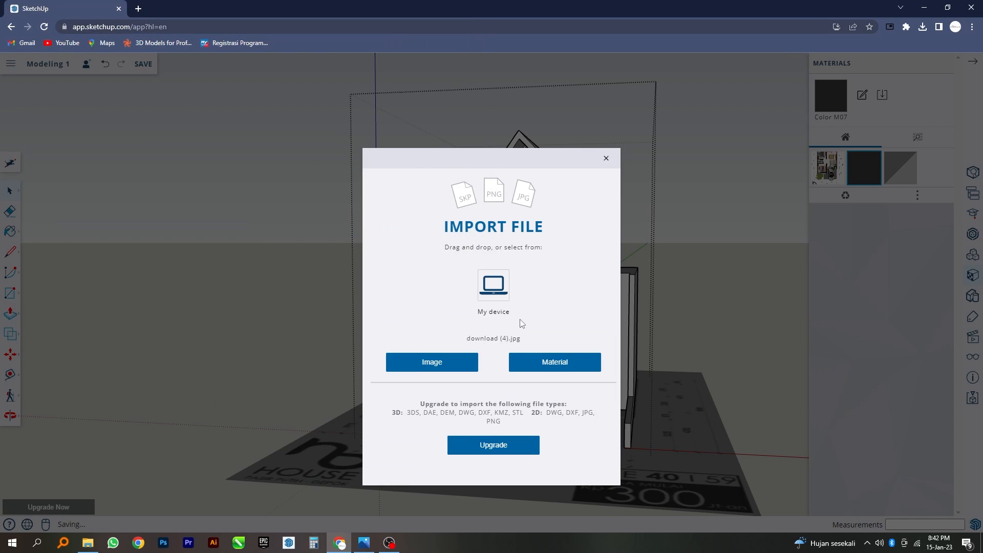
pyautogui.click(546, 359)
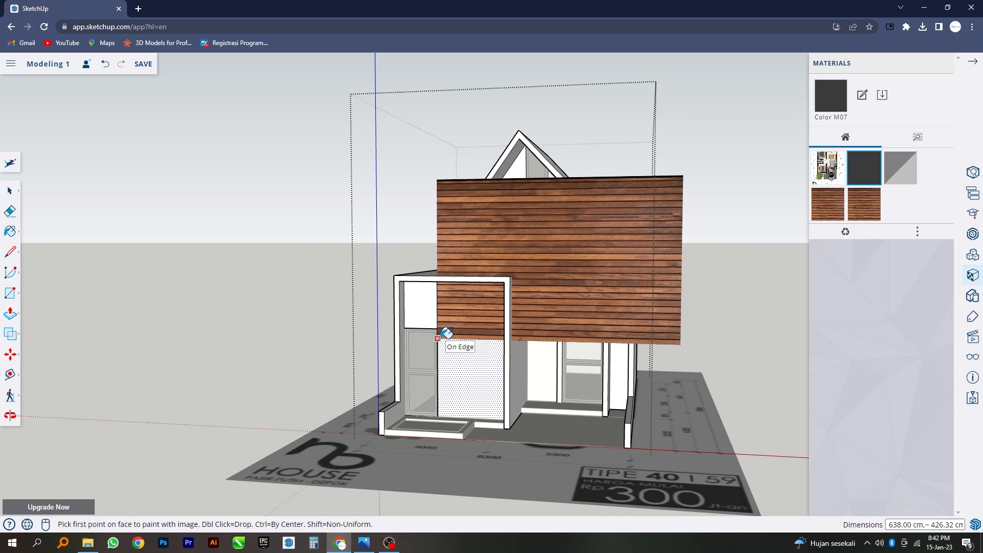
# - Paint the front wall panel with the imported wood plank image, sized about 630 cm wide from the panel's edge
pyautogui.click(438, 337)
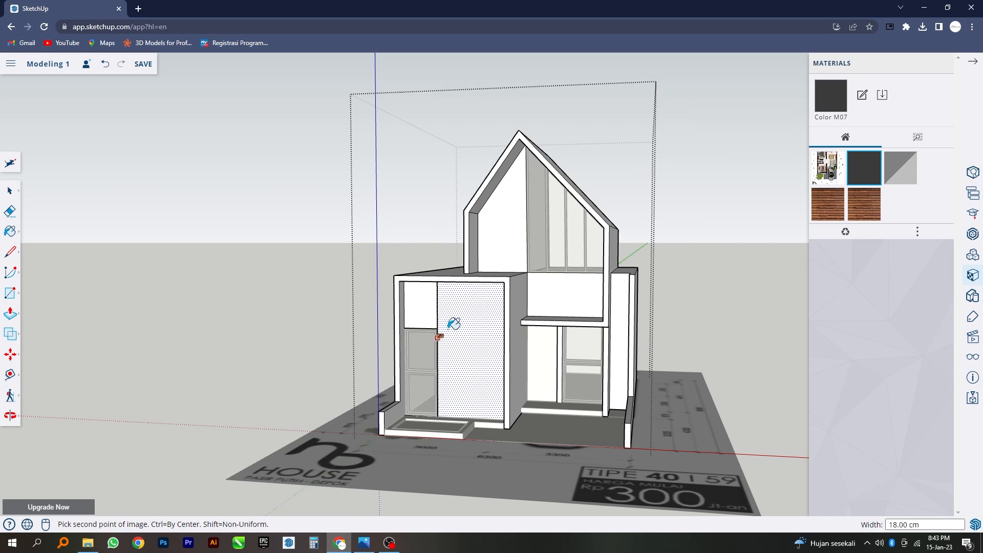
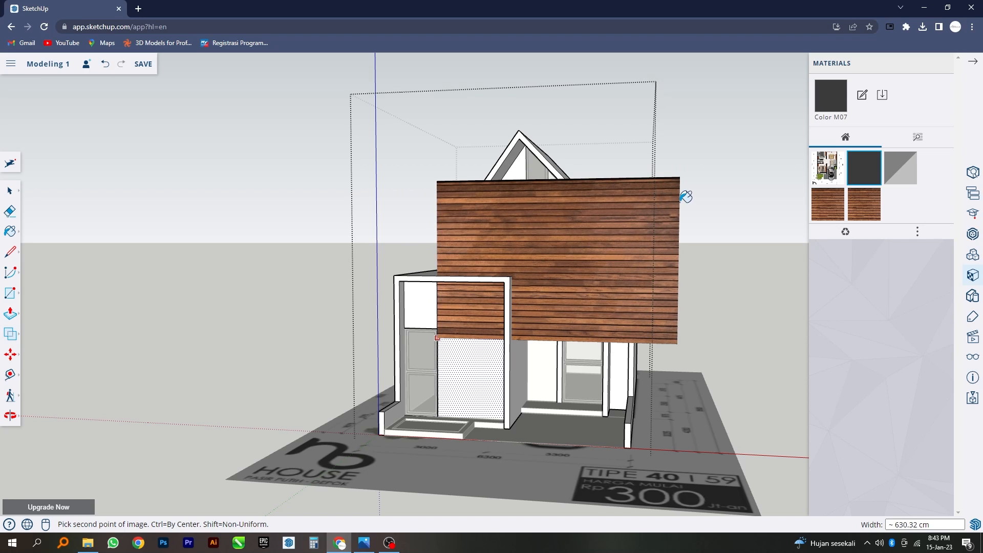
pyautogui.press('Escape')
pyautogui.moveTo(600, 281); pyautogui.dragTo(497, 333, button='middle')
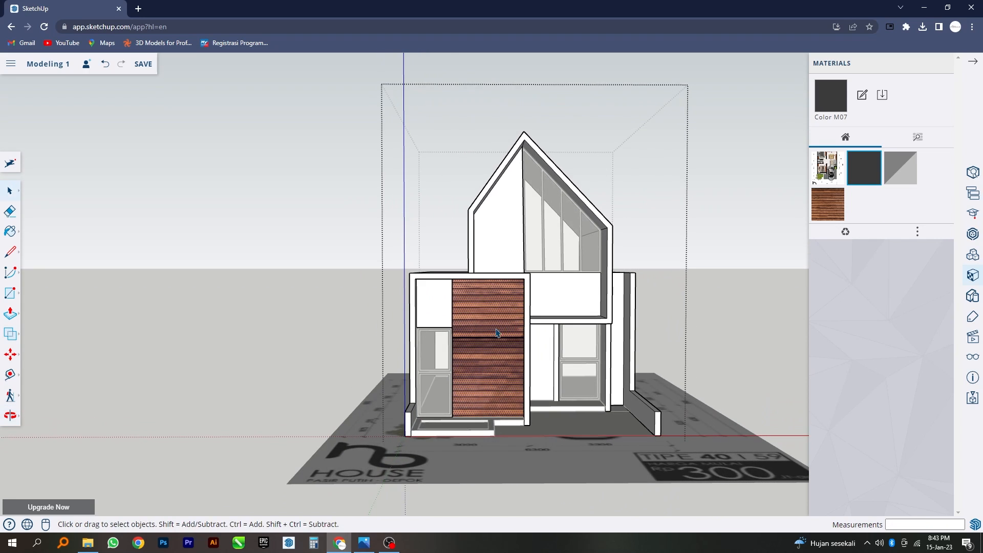
# - Reposition the plank texture downward on the front wall panel to move its seam off the panel, and leave the house body
pyautogui.rightClick(490, 355)
pyautogui.moveTo(491, 356)
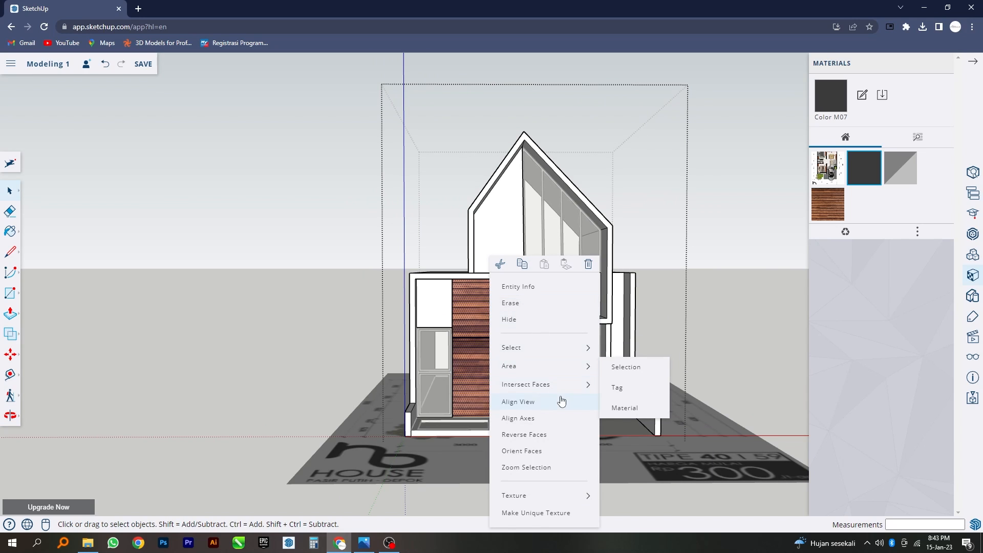
pyautogui.moveTo(550, 499)
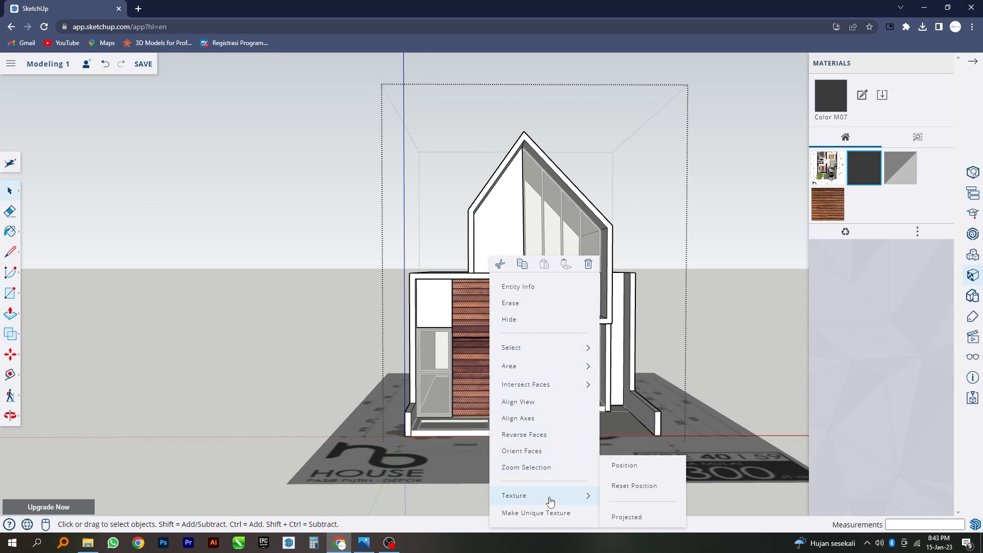
pyautogui.click(620, 469)
pyautogui.moveTo(496, 352); pyautogui.dragTo(470, 434)
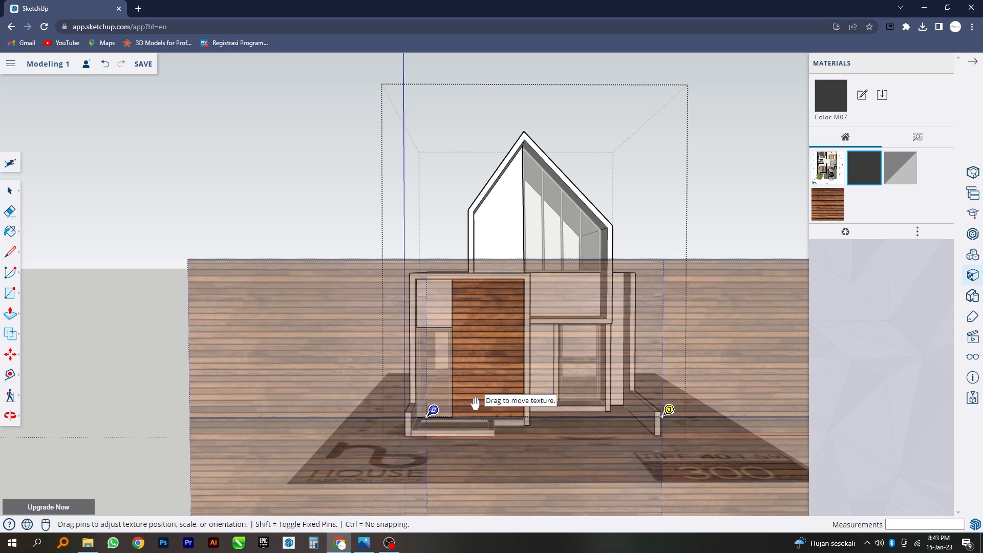
pyautogui.rightClick(480, 403)
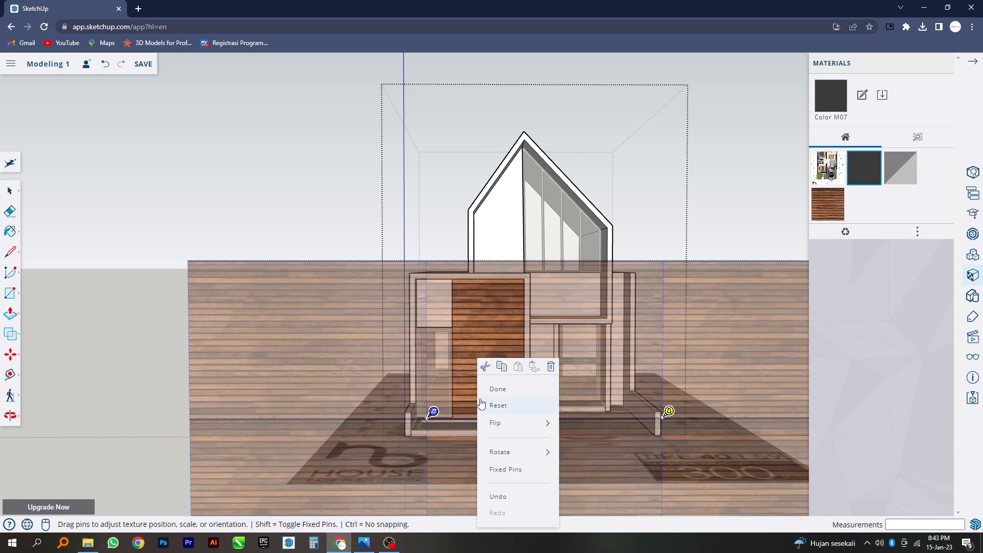
pyautogui.click(504, 388)
pyautogui.moveTo(504, 388); pyautogui.dragTo(407, 339, button='middle')
pyautogui.click(175, 238)
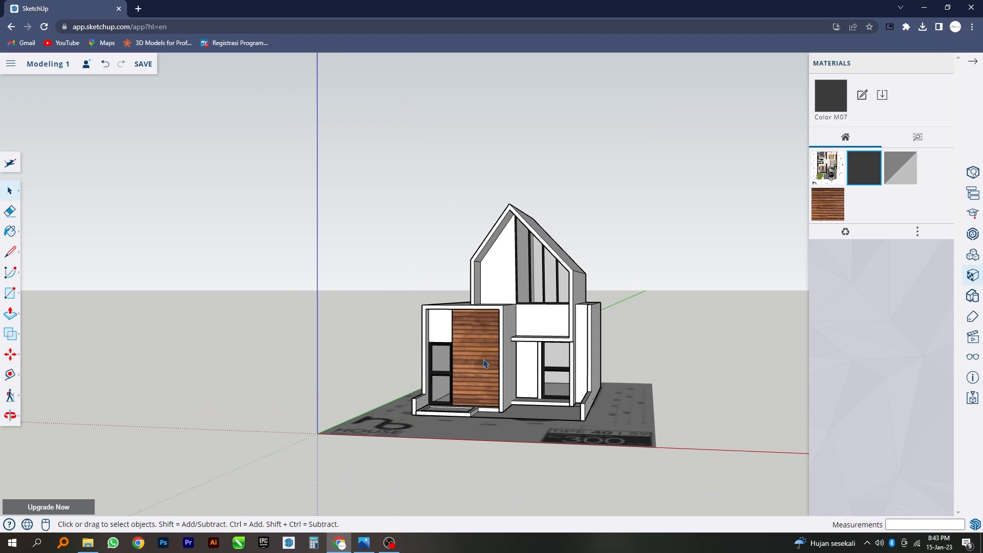
# - Open the porch door for editing, select its front face and import eb34105a-cad2-4d26-a8c4-84273474d778.jpg as a material
pyautogui.scroll(2, 486, 363)
pyautogui.moveTo(467, 363); pyautogui.dragTo(543, 338, button='middle')
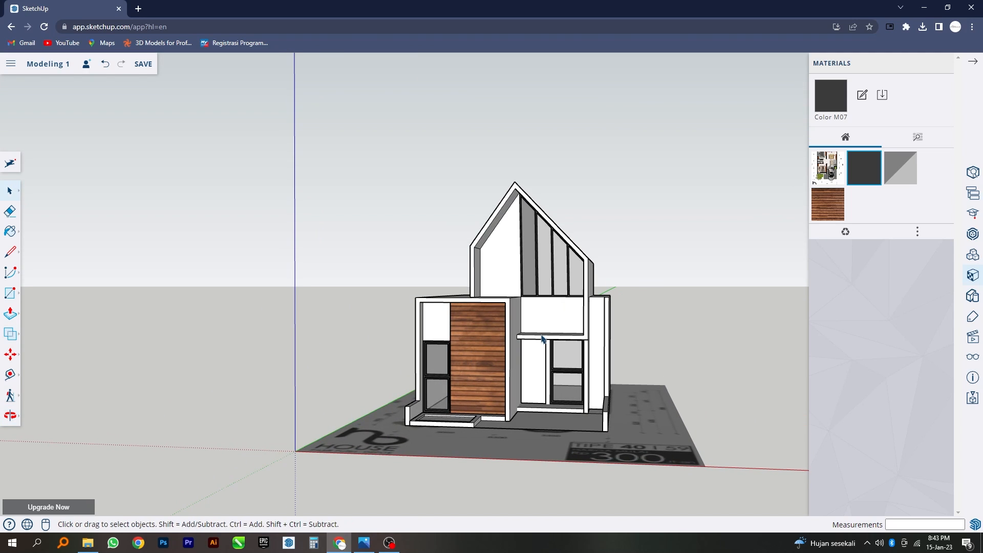
pyautogui.scroll(2, 540, 380)
pyautogui.doubleClick(538, 374)
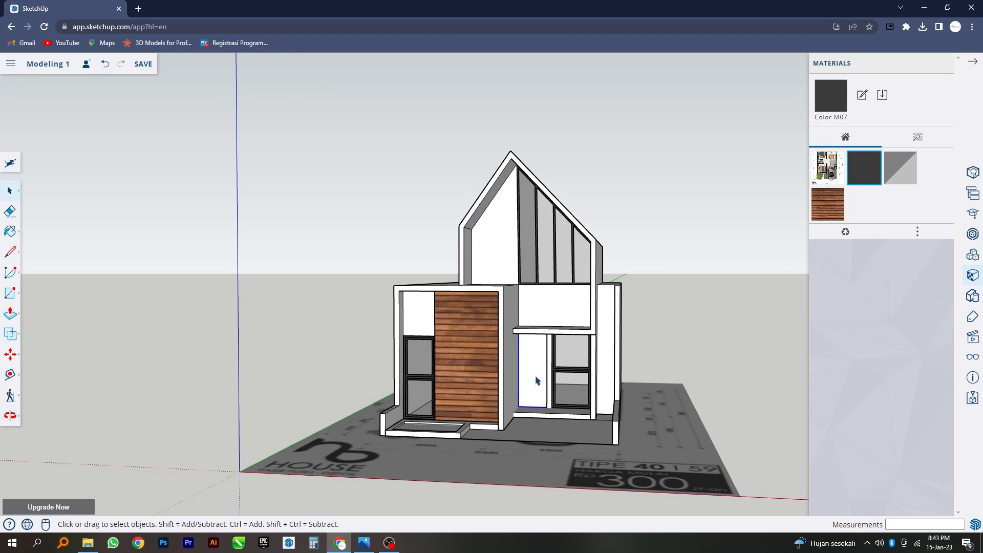
pyautogui.click(537, 362)
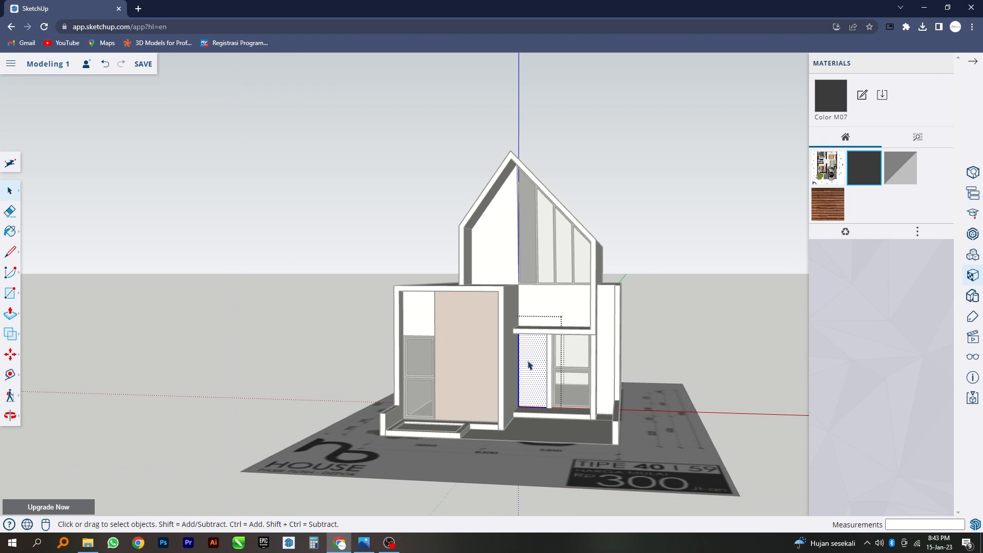
pyautogui.click(11, 63)
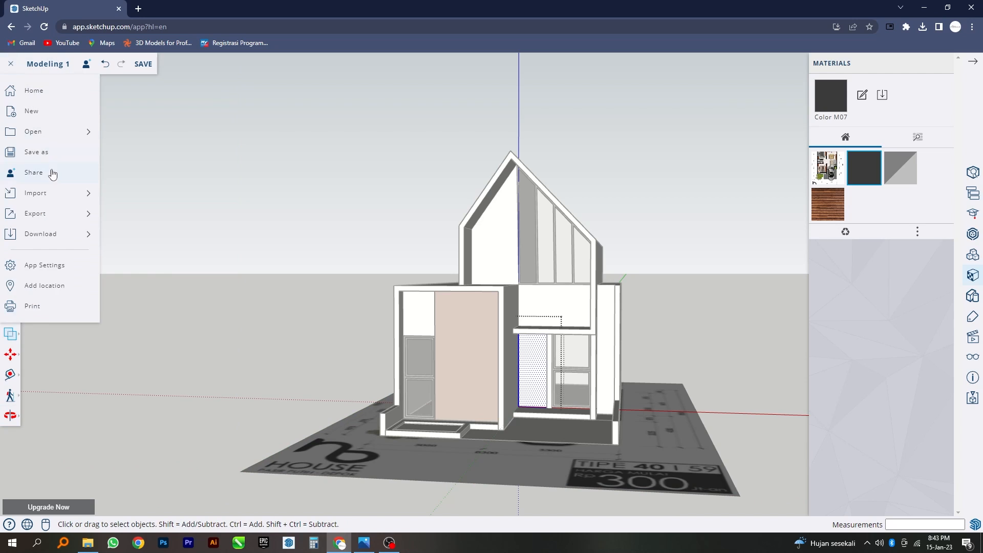
pyautogui.moveTo(59, 193)
pyautogui.click(136, 193)
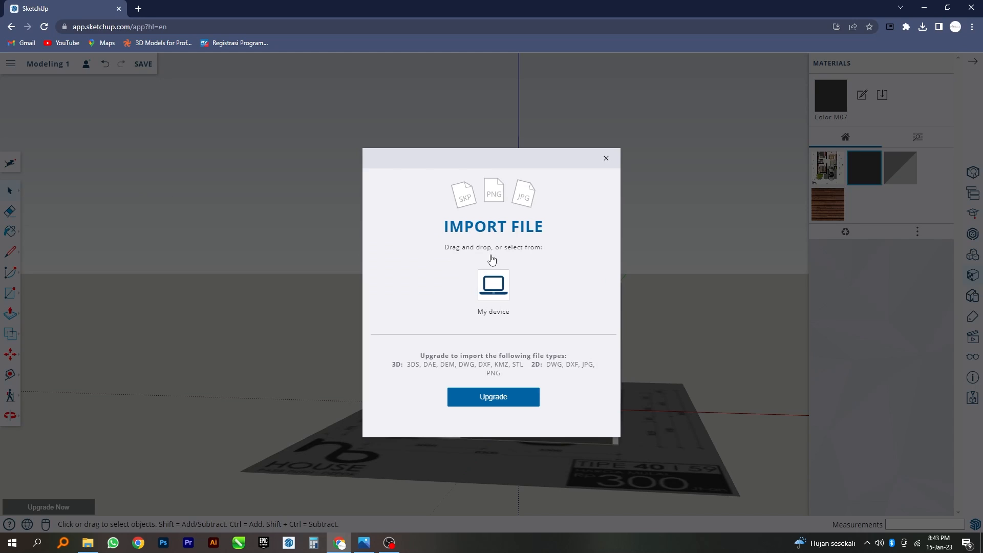
pyautogui.click(497, 295)
pyautogui.doubleClick(239, 91)
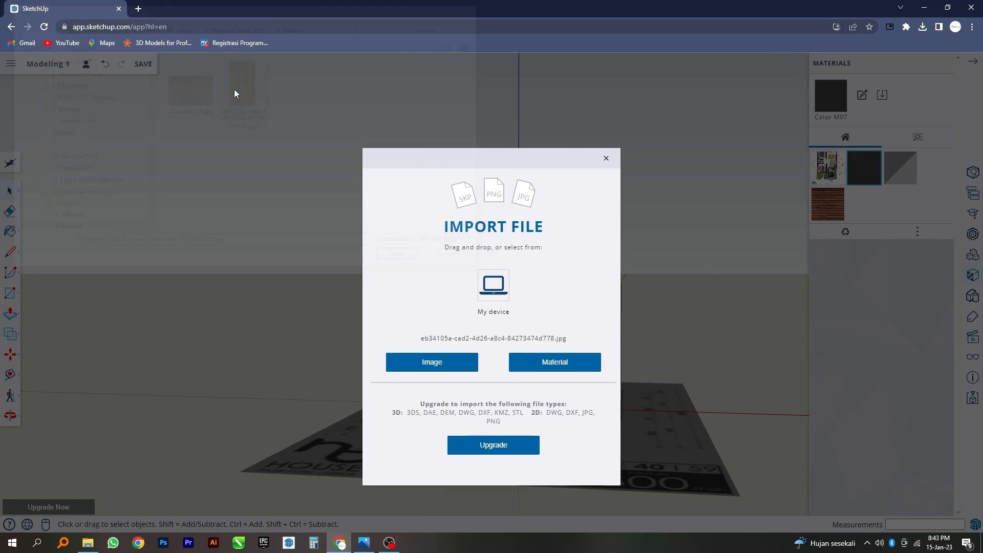
pyautogui.click(550, 364)
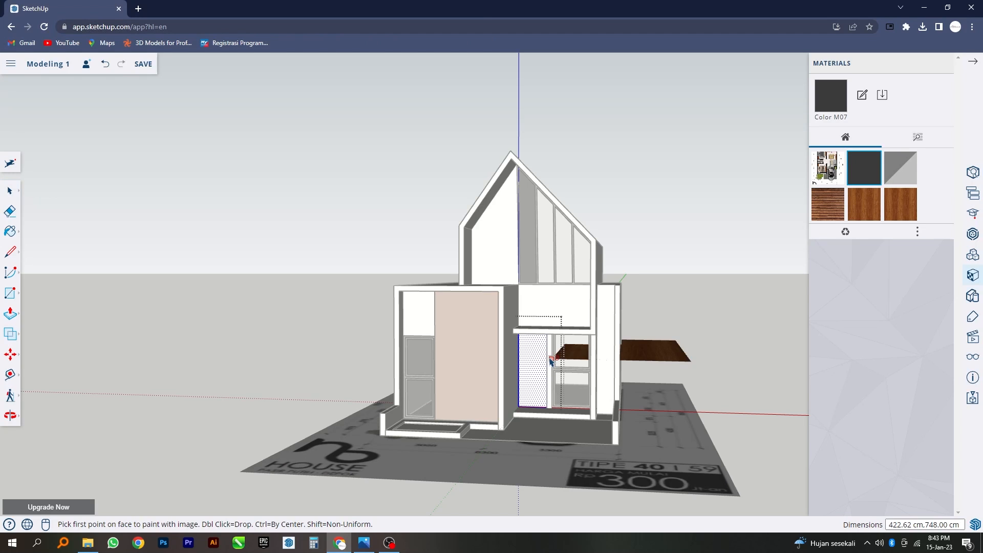
# - Paint the porch door's front face with the imported wood image, anchored at the door's lower corner and about 270 cm high
pyautogui.click(519, 406)
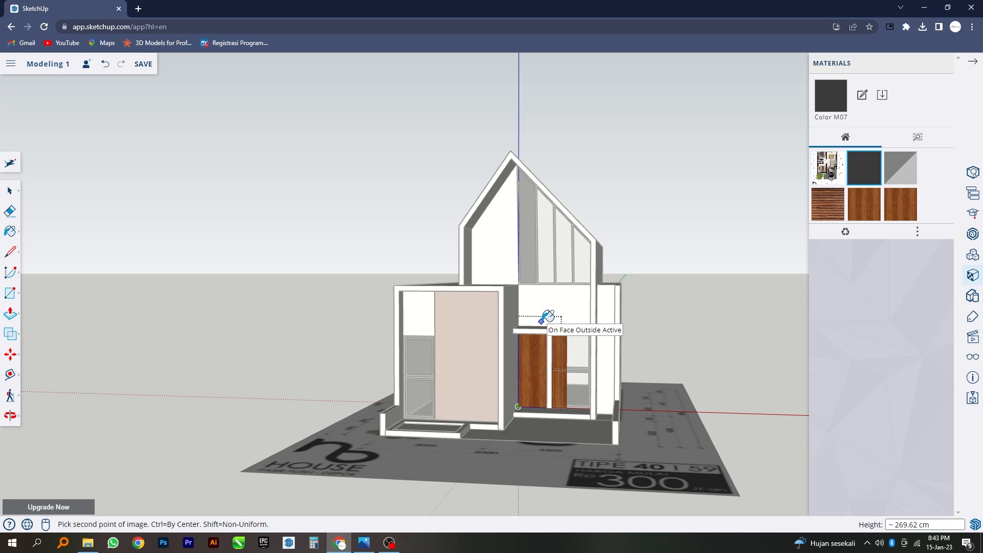
pyautogui.click(544, 320)
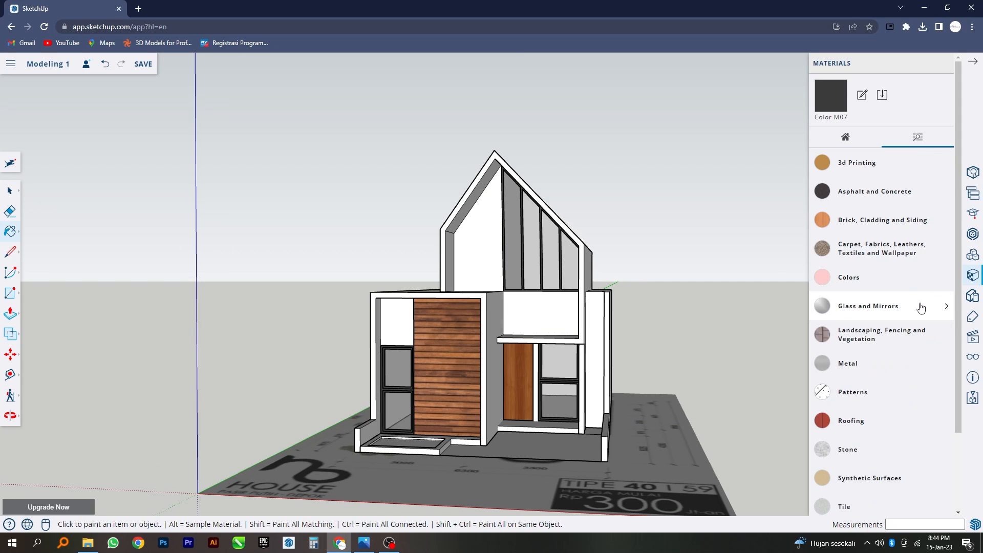
# - Paint the front wall above the porch canopy and the recessed wall beside it with Blacktop Old 01, and leave the house body
pyautogui.click(890, 192)
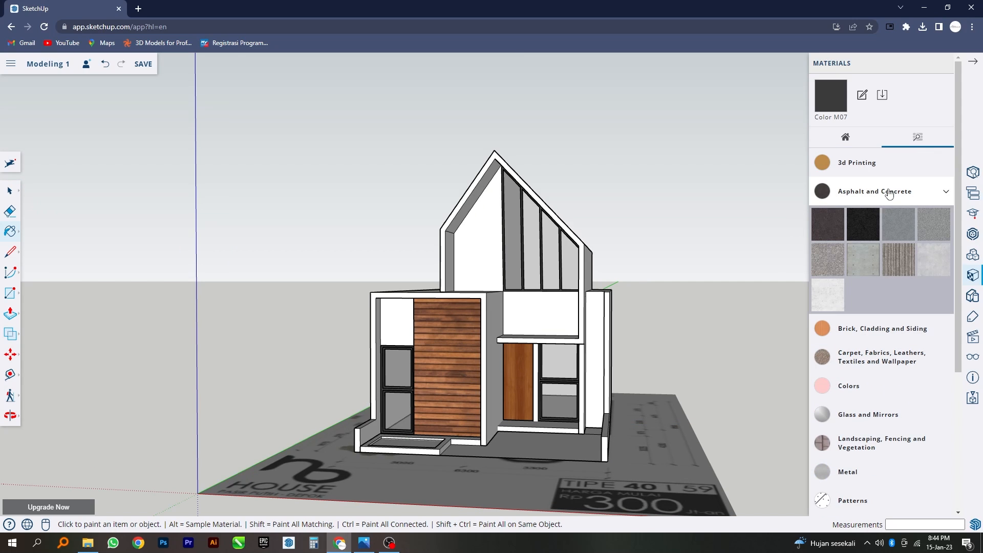
pyautogui.click(902, 230)
pyautogui.moveTo(526, 283)
pyautogui.mouseDown(button='middle')
pyautogui.moveTo(529, 301)
pyautogui.moveTo(534, 290)
pyautogui.mouseUp(button='middle')
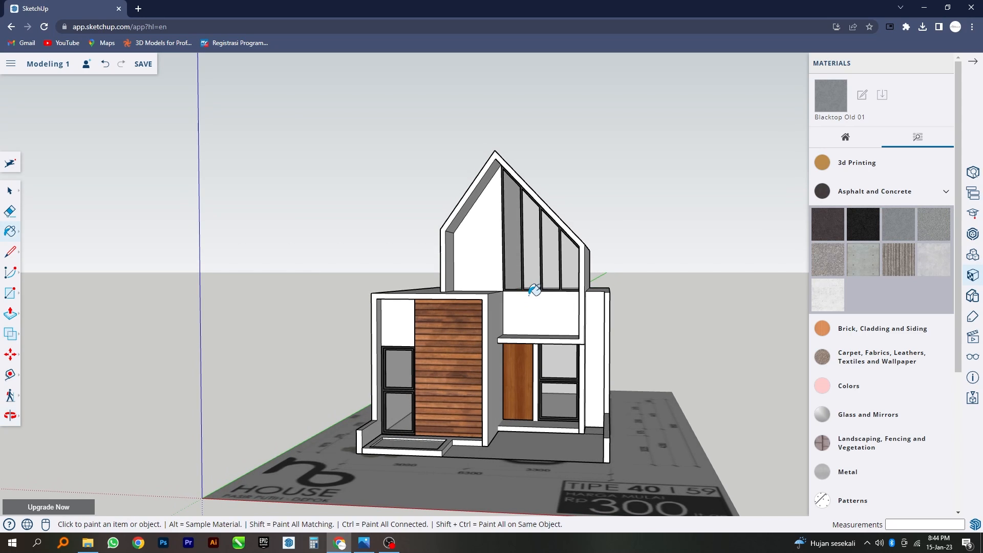
pyautogui.click(10, 191)
pyautogui.click(523, 320)
pyautogui.doubleClick(524, 320)
pyautogui.click(529, 315)
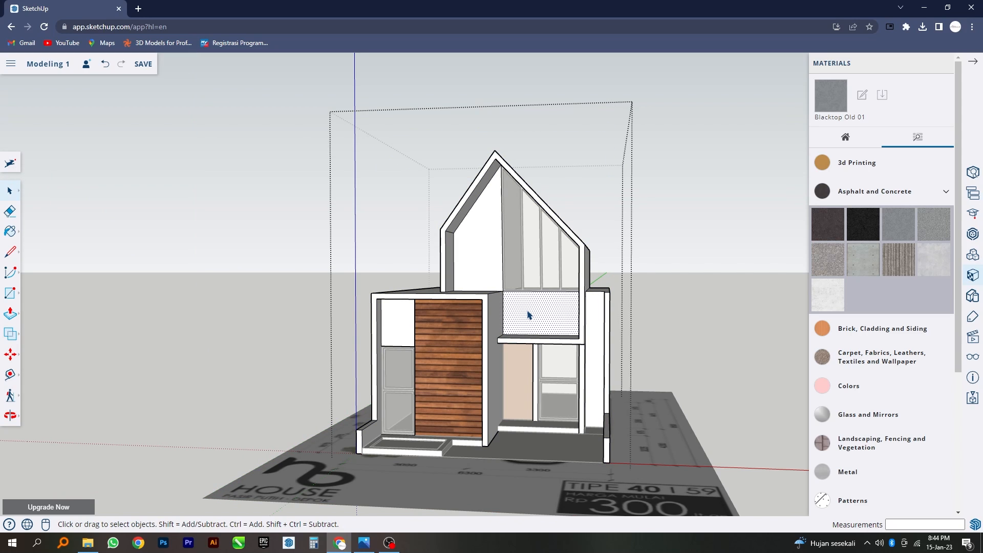
pyautogui.click(11, 232)
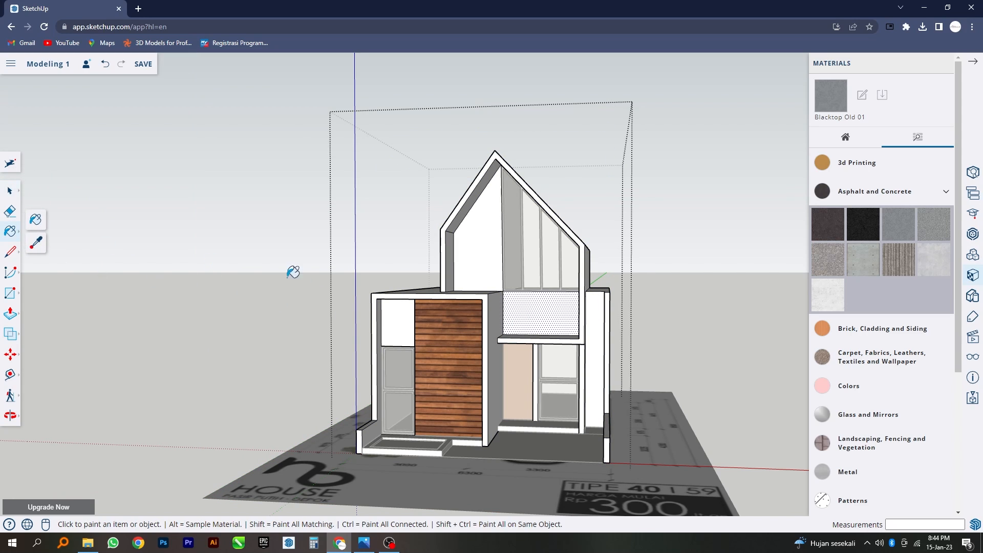
pyautogui.click(568, 300)
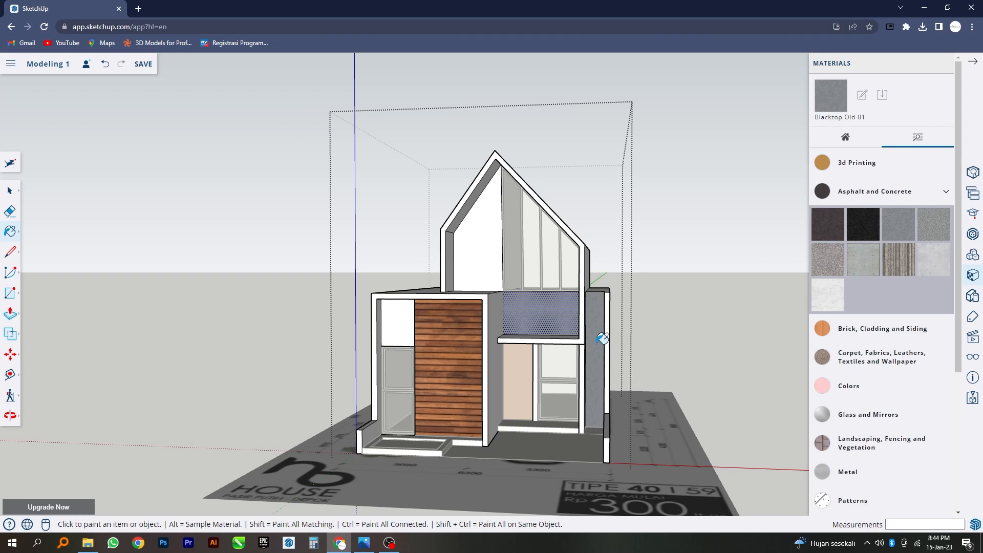
pyautogui.moveTo(599, 336)
pyautogui.mouseDown(button='middle')
pyautogui.moveTo(556, 386)
pyautogui.moveTo(602, 389)
pyautogui.mouseUp(button='middle')
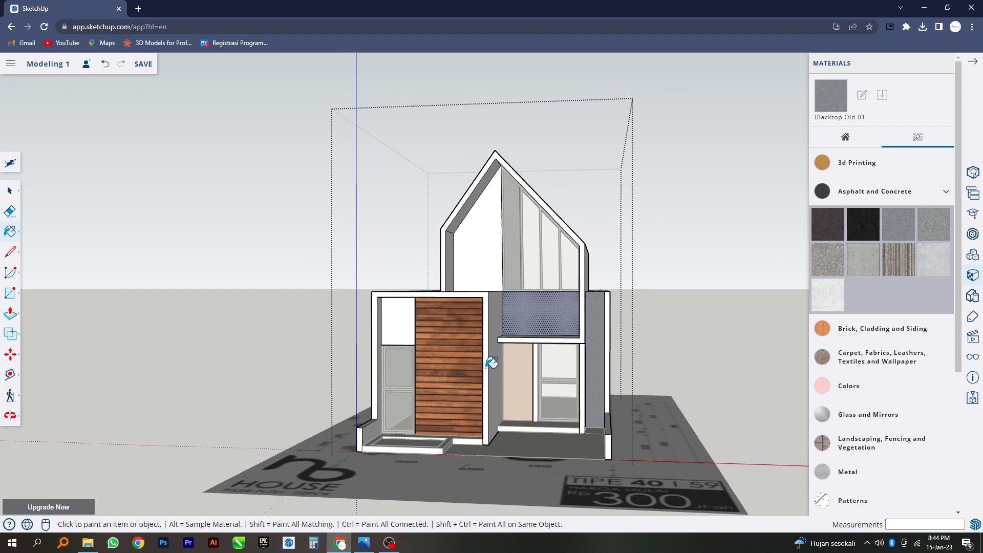
pyautogui.click(10, 192)
pyautogui.click(276, 267)
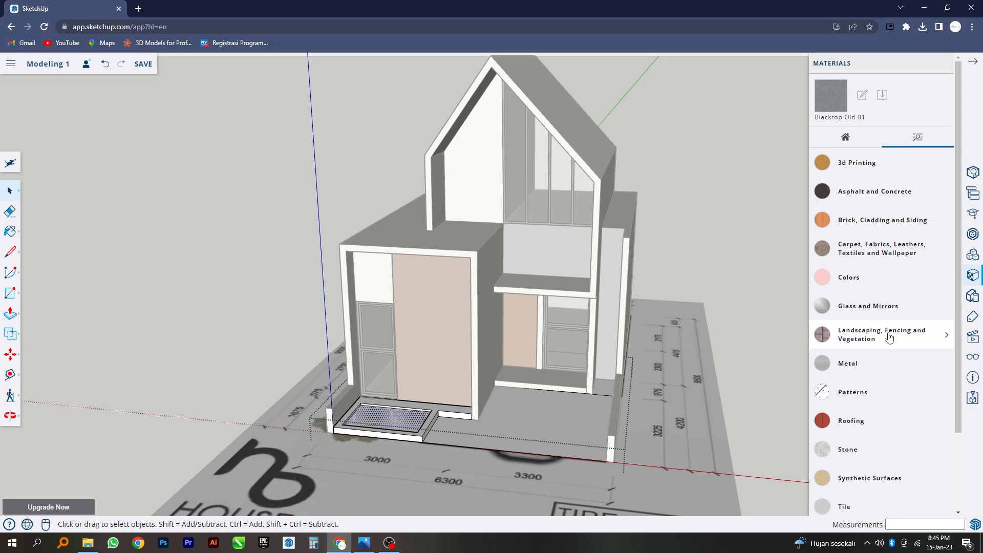
# - Paint the front planter bed and the narrow ground strip beside the porch with Grass Light Green
pyautogui.click(945, 334)
pyautogui.click(823, 477)
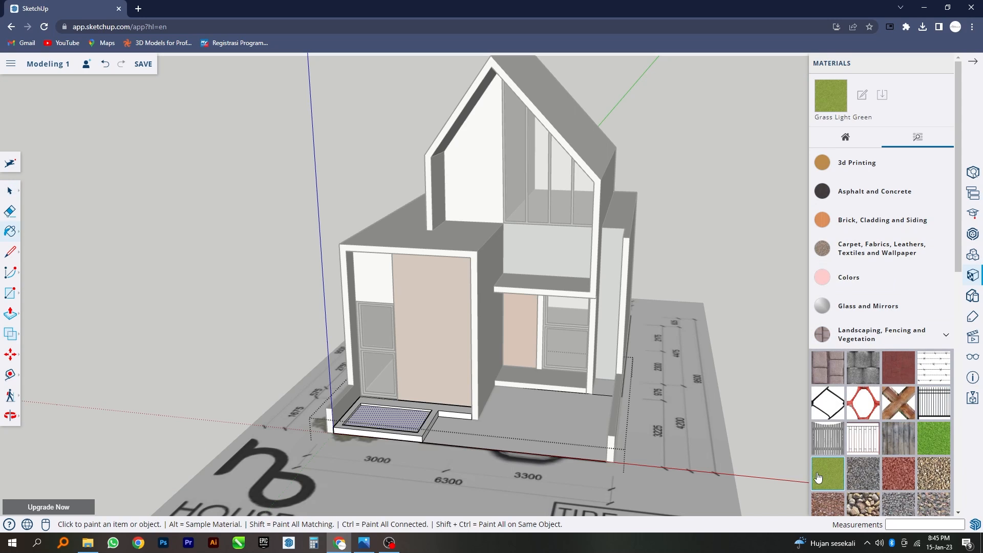
pyautogui.click(413, 415)
pyautogui.moveTo(461, 402); pyautogui.dragTo(555, 385, button='middle')
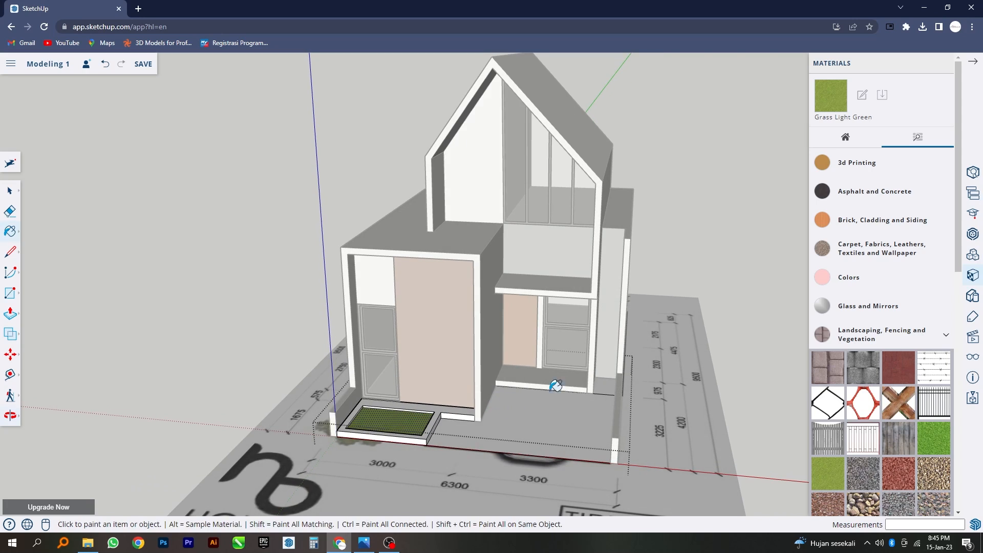
pyautogui.click(605, 384)
pyautogui.moveTo(594, 437)
pyautogui.mouseDown(button='middle')
pyautogui.moveTo(573, 450)
pyautogui.moveTo(562, 439)
pyautogui.moveTo(575, 430)
pyautogui.mouseUp(button='middle')
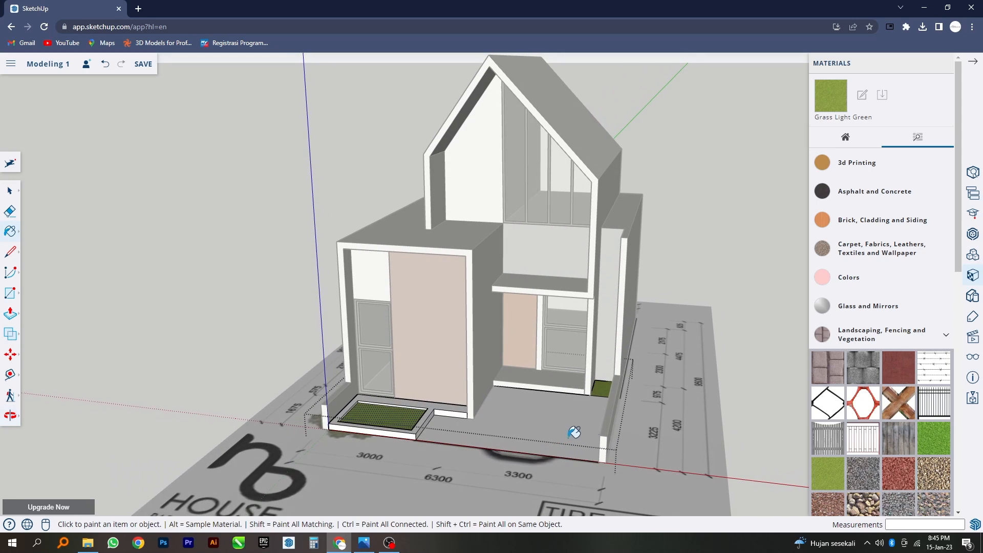
# - Paint the carport floor with the light paver pattern with grass joints from the Landscaping, Fencing and Vegetation materials
pyautogui.click(897, 344)
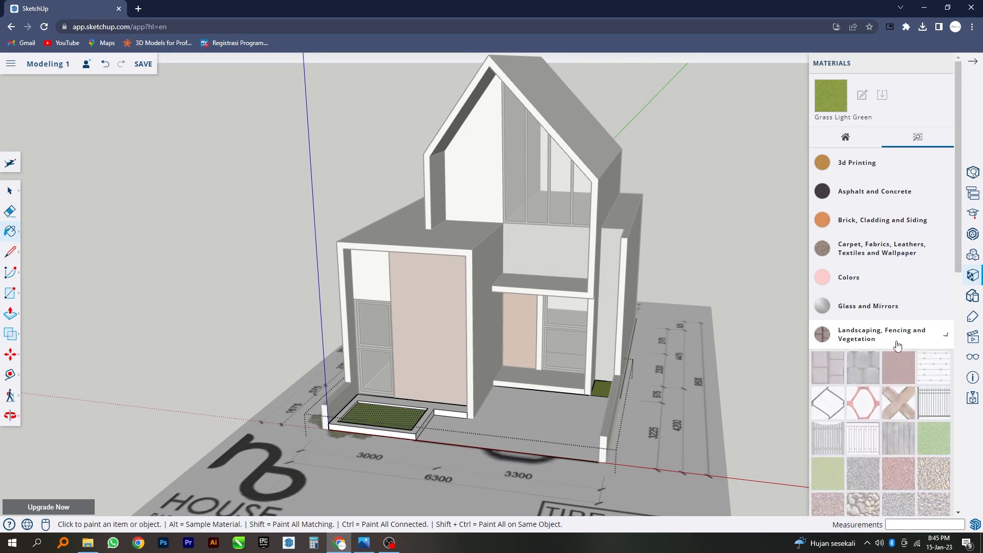
pyautogui.click(898, 344)
pyautogui.scroll(-4, 897, 389)
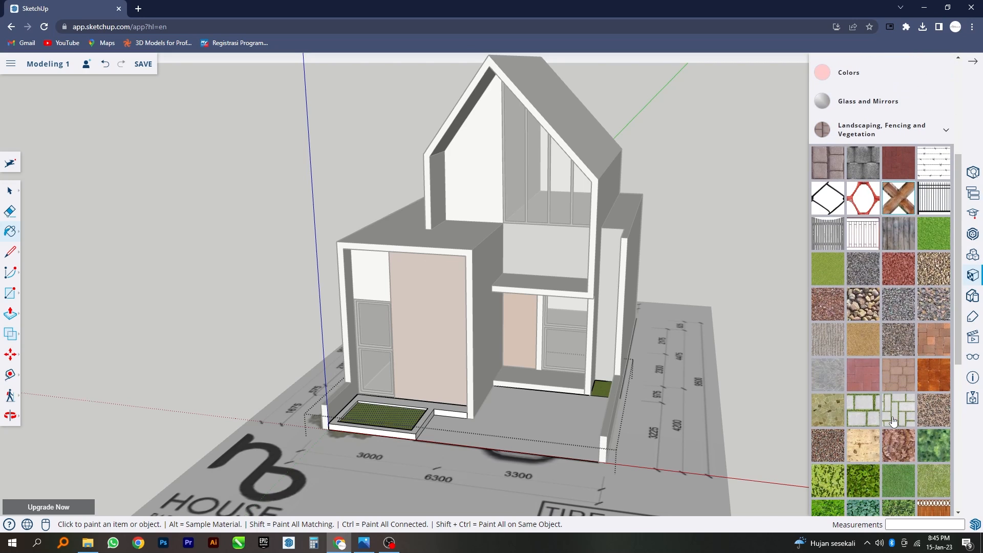
pyautogui.click(892, 419)
pyautogui.click(635, 406)
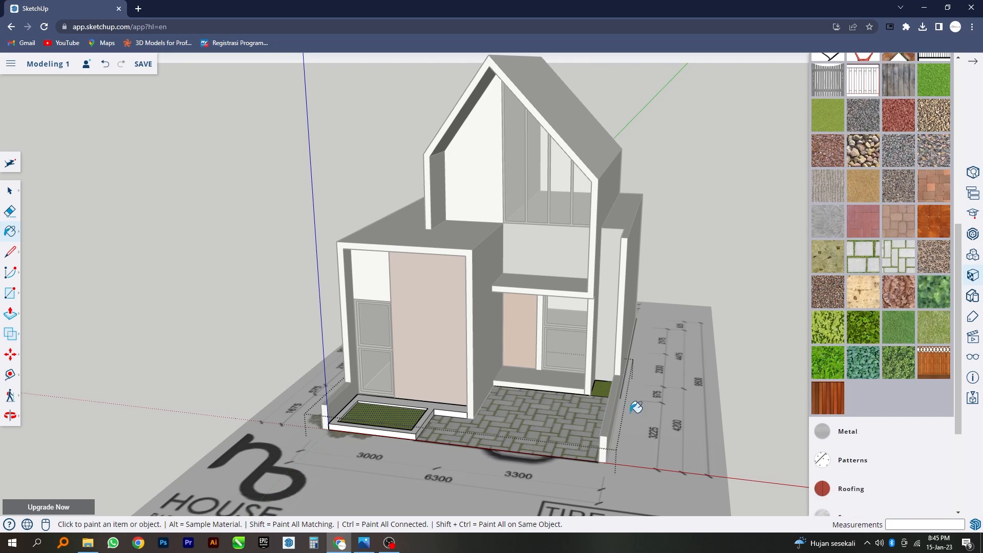
pyautogui.moveTo(635, 406); pyautogui.dragTo(660, 425, button='middle')
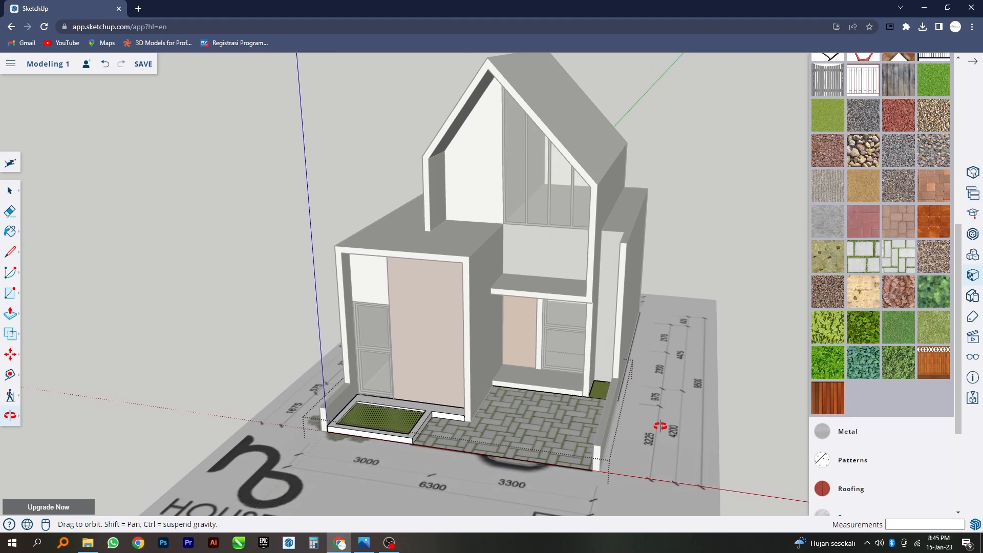
pyautogui.scroll(2, 831, 362)
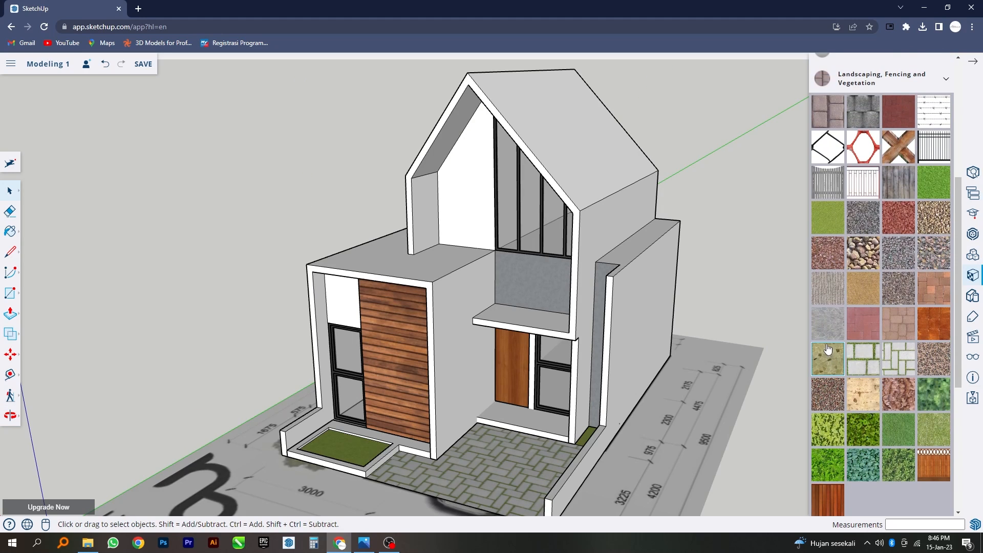
# - Open the ground base for editing, repaint the carport floor with Pavers Flagstone Gray, and leave the base
pyautogui.click(830, 338)
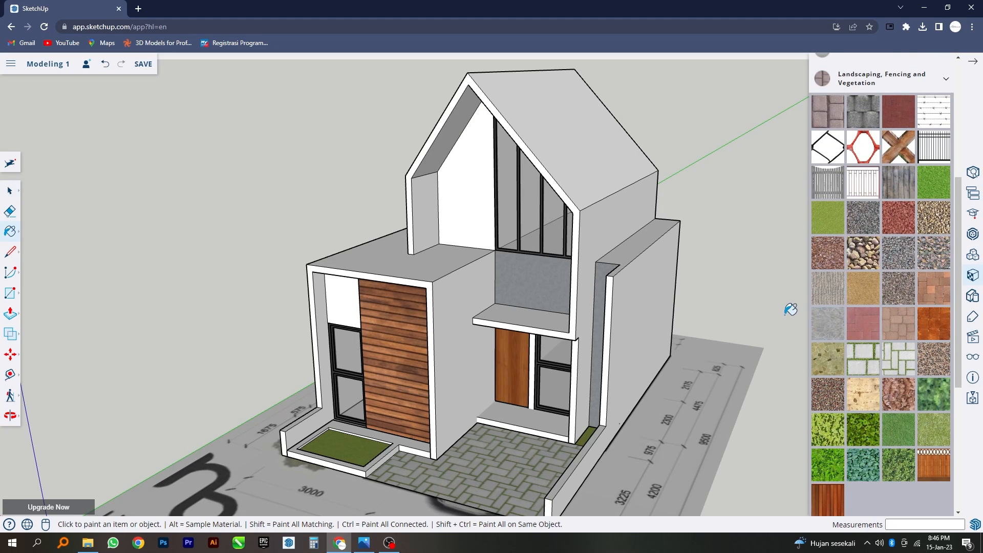
pyautogui.scroll(-3, 792, 310)
pyautogui.moveTo(638, 310); pyautogui.dragTo(626, 311, button='middle')
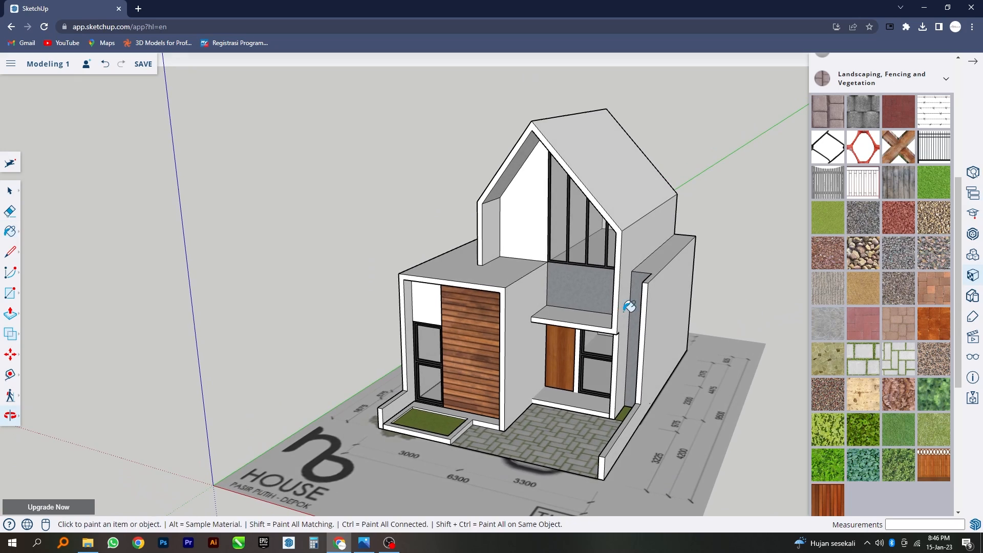
pyautogui.click(4, 197)
pyautogui.scroll(-2, 251, 161)
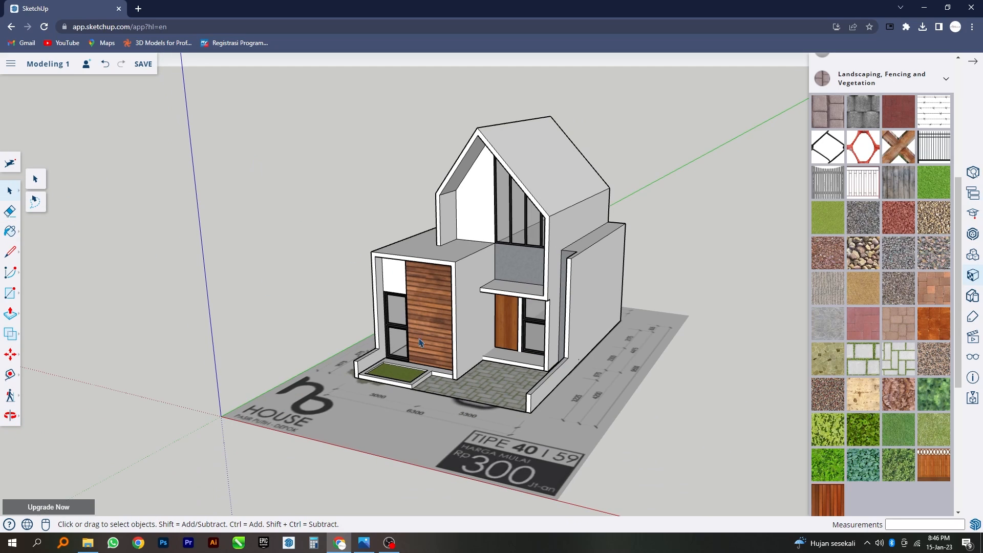
pyautogui.doubleClick(493, 386)
pyautogui.click(492, 386)
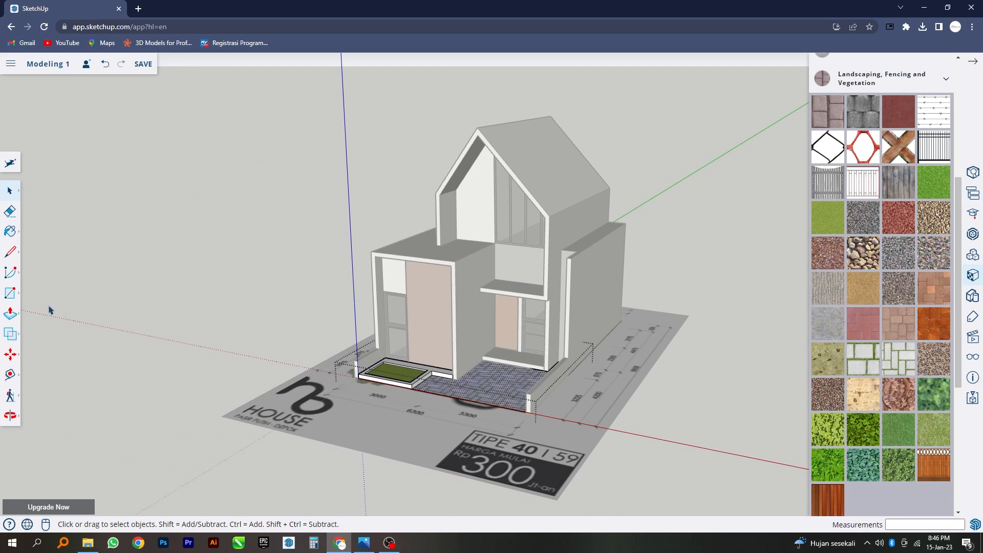
pyautogui.click(13, 235)
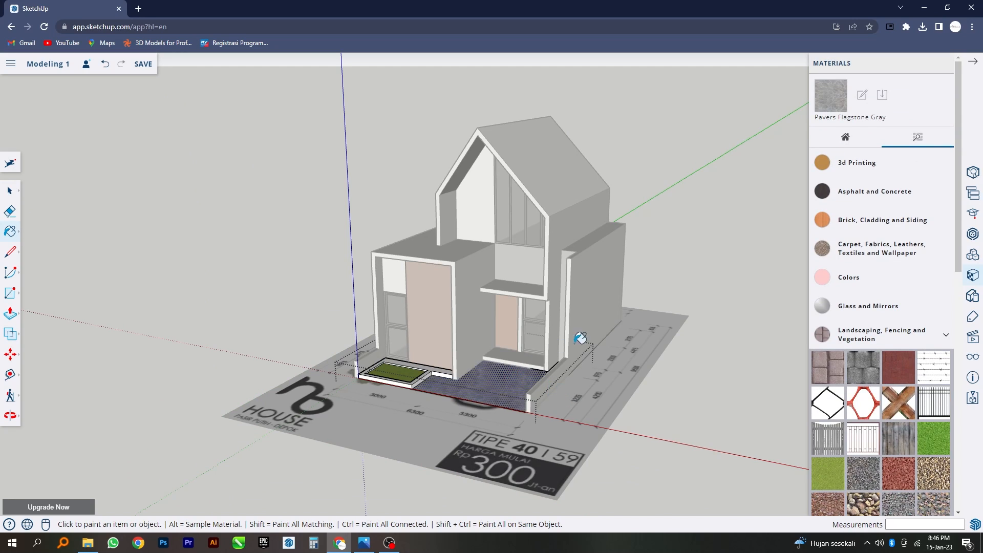
pyautogui.scroll(2, 520, 388)
pyautogui.moveTo(520, 388); pyautogui.dragTo(509, 365, button='middle')
pyautogui.click(10, 190)
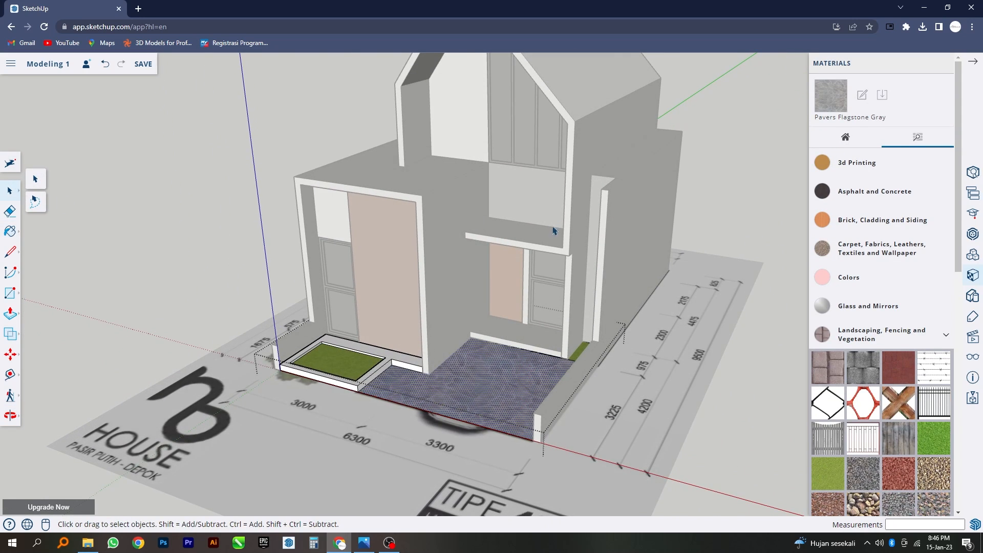
pyautogui.scroll(-2, 553, 229)
pyautogui.click(473, 408)
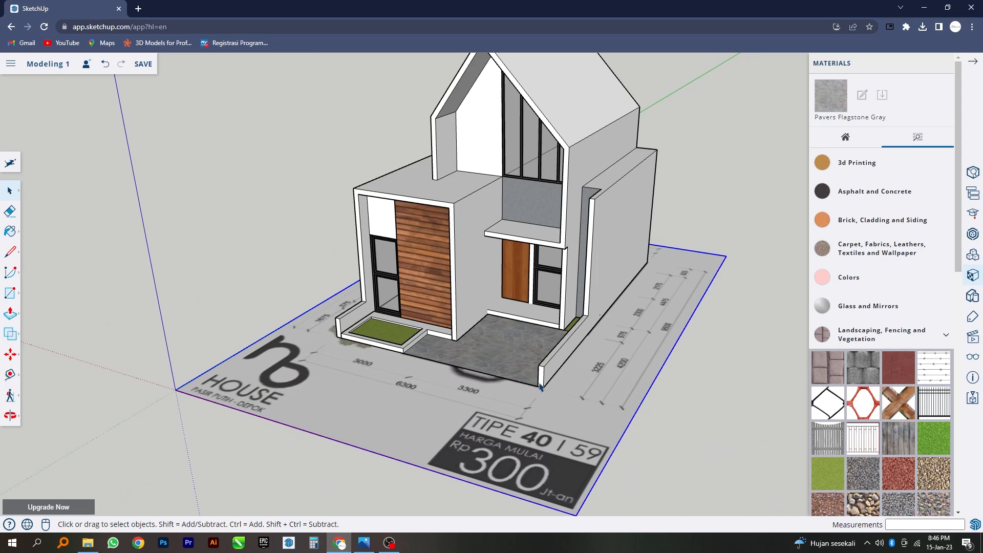
# - Choose Marble Carrara Floor Tile from the Tile materials as the paint material
pyautogui.scroll(-2, 491, 419)
pyautogui.click(877, 334)
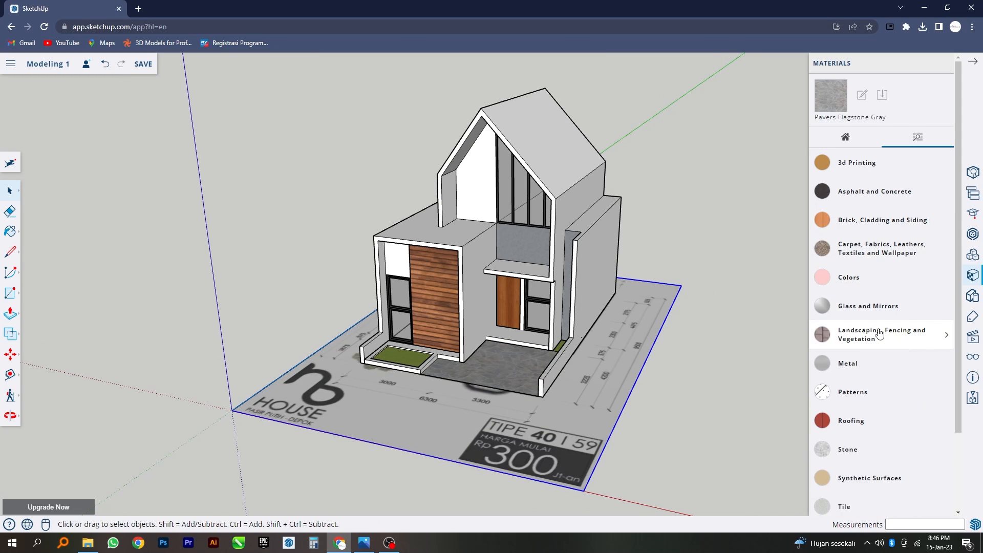
pyautogui.scroll(-3, 879, 333)
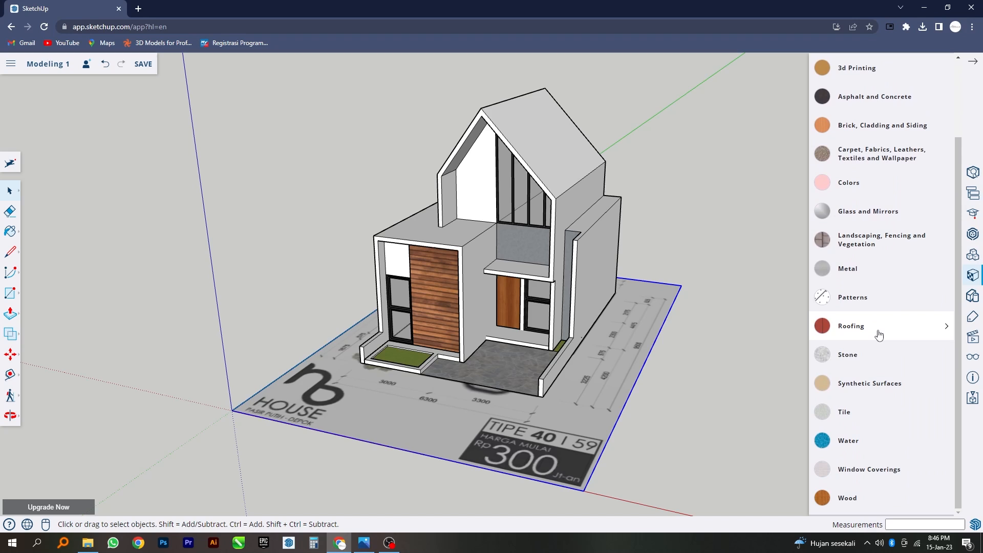
pyautogui.click(871, 418)
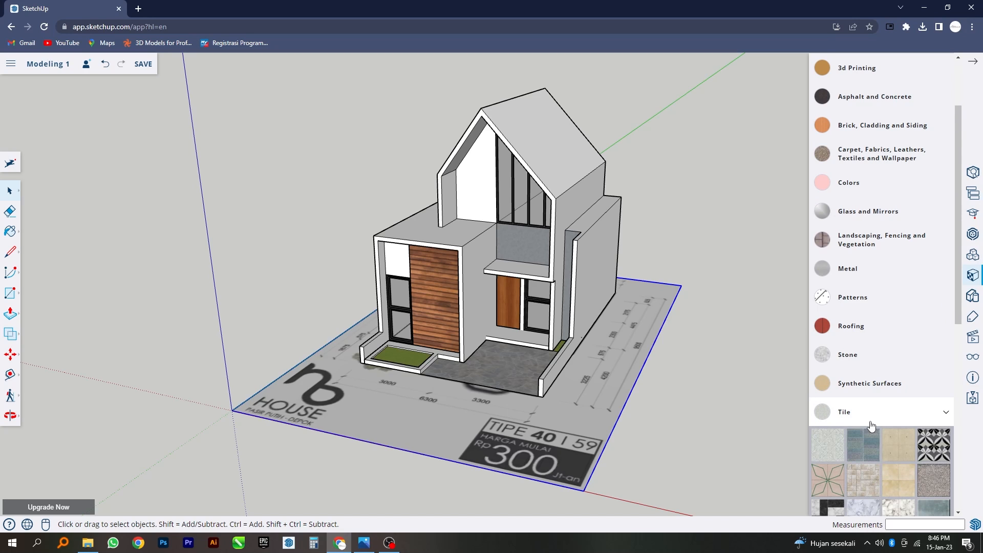
pyautogui.scroll(-1, 872, 441)
pyautogui.scroll(-3, 871, 430)
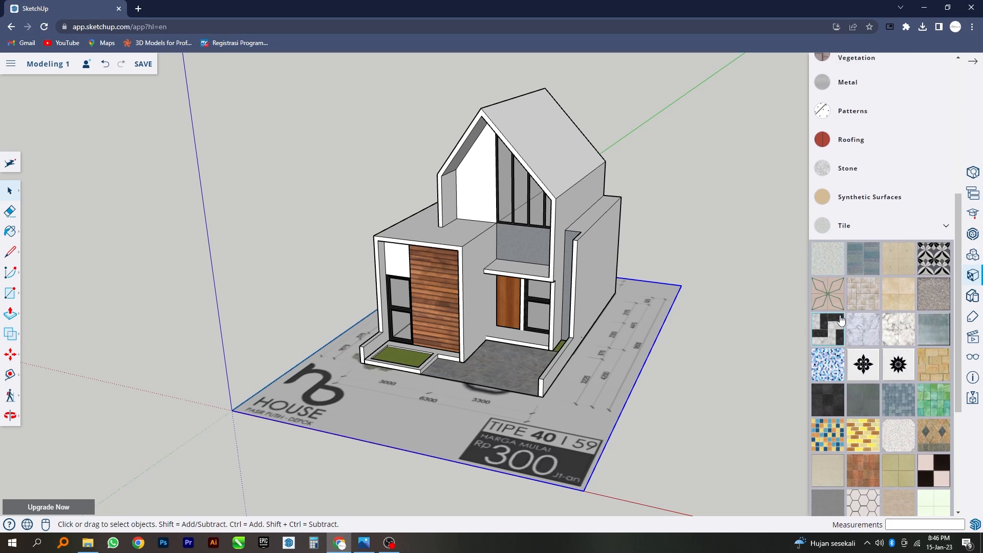
pyautogui.click(861, 334)
pyautogui.moveTo(643, 349); pyautogui.dragTo(506, 352, button='middle')
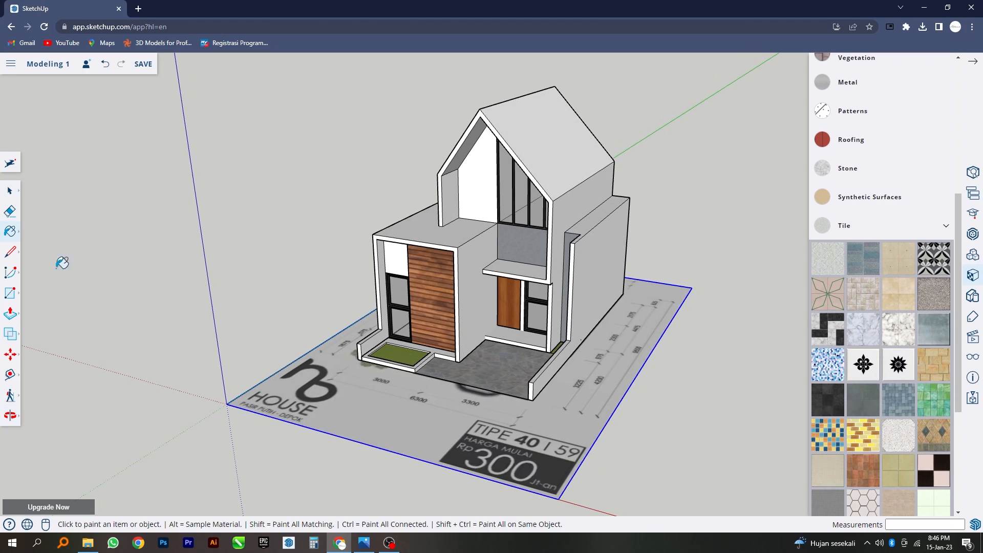
# - Open the house floor slab for editing, paint the interior and porch floor with Marble Carrara Floor Tile, and leave the slab
pyautogui.click(10, 190)
pyautogui.scroll(3, 507, 340)
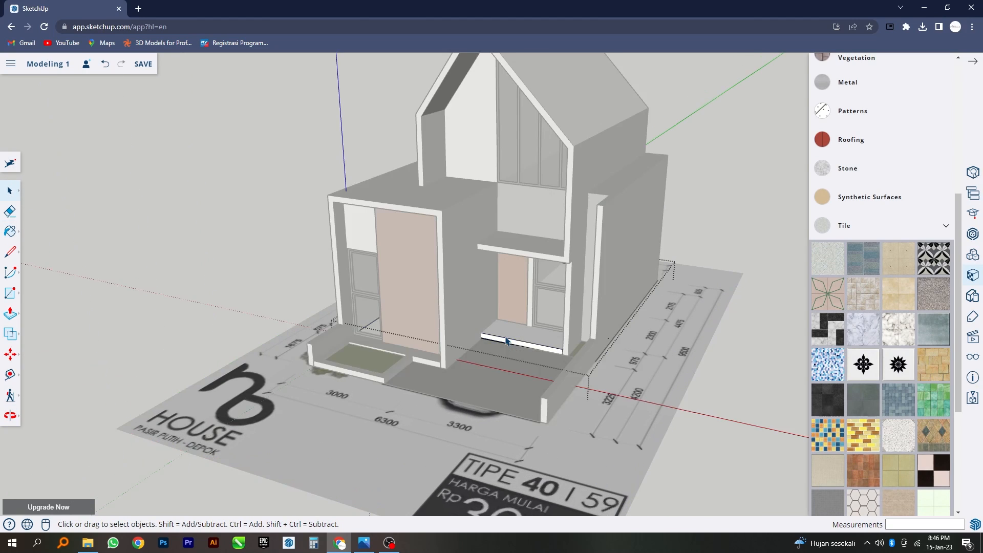
pyautogui.click(507, 341)
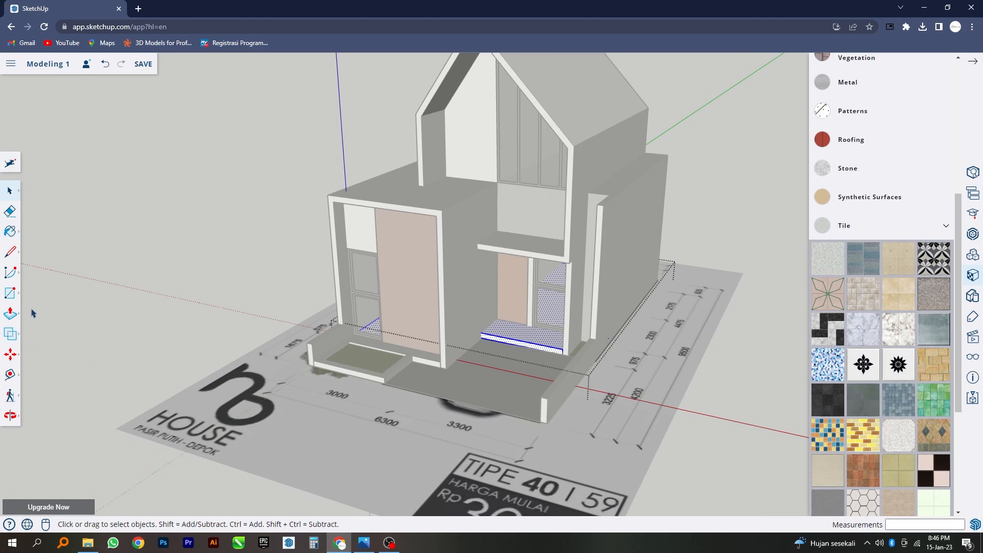
pyautogui.click(9, 231)
pyautogui.click(533, 338)
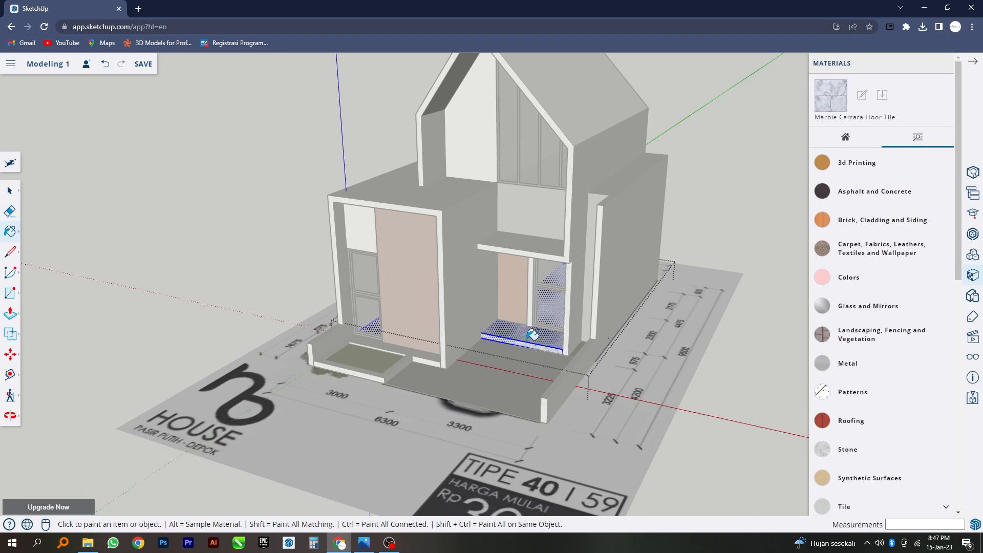
pyautogui.scroll(3, 538, 331)
pyautogui.scroll(3, 538, 332)
pyautogui.moveTo(538, 332)
pyautogui.mouseDown(button='middle')
pyautogui.moveTo(536, 384)
pyautogui.moveTo(518, 394)
pyautogui.moveTo(533, 404)
pyautogui.moveTo(569, 398)
pyautogui.mouseUp(button='middle')
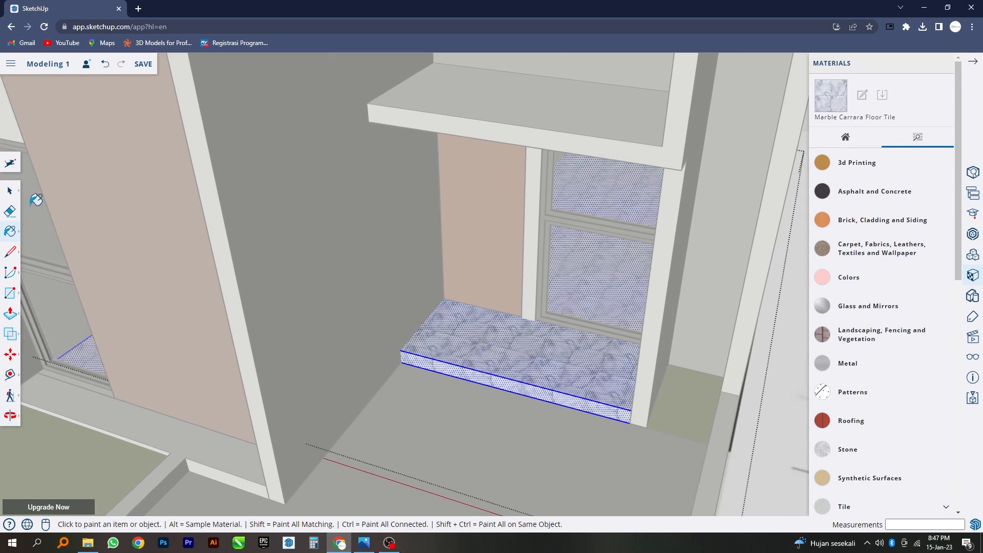
pyautogui.click(9, 192)
pyautogui.click(480, 386)
pyautogui.scroll(-8, 484, 385)
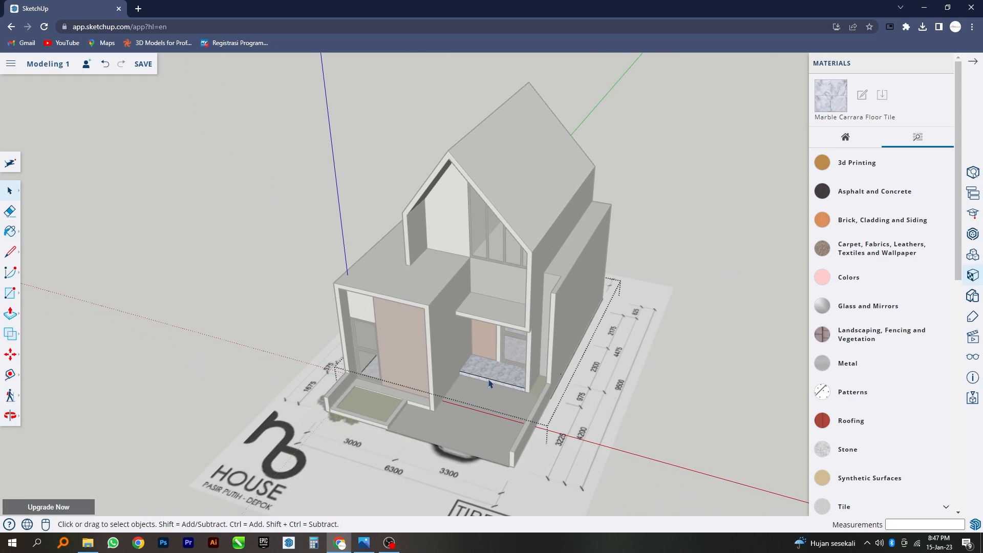
pyautogui.click(668, 274)
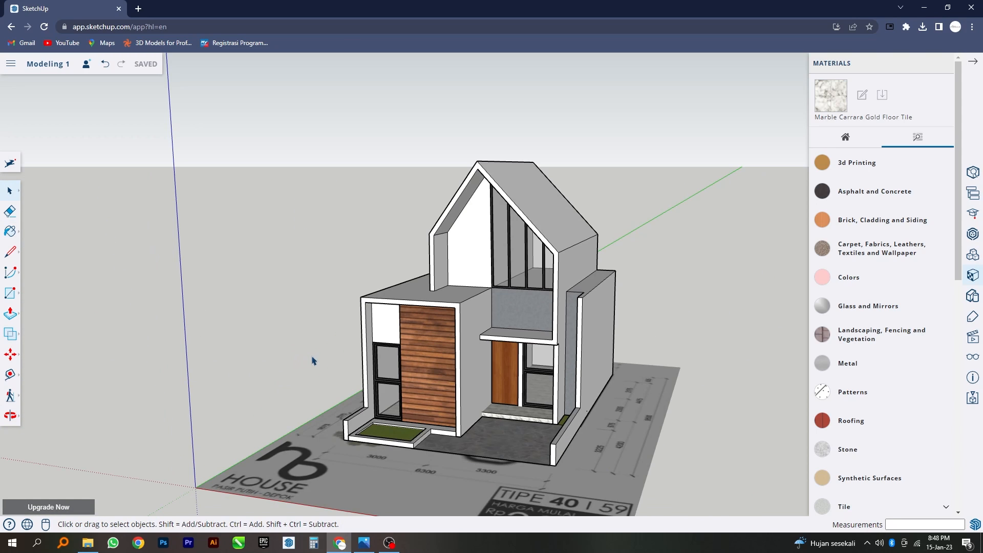
# - Open the house shell group for editing and select the roof slope on the carport side
pyautogui.moveTo(312, 360); pyautogui.dragTo(398, 343, button='middle')
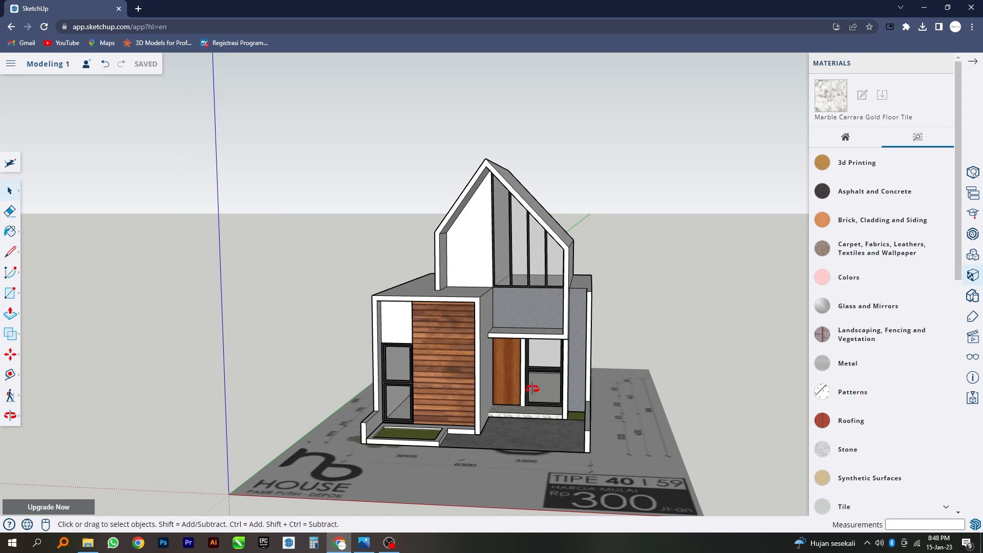
pyautogui.moveTo(533, 389); pyautogui.dragTo(465, 403, button='middle')
pyautogui.click(558, 207)
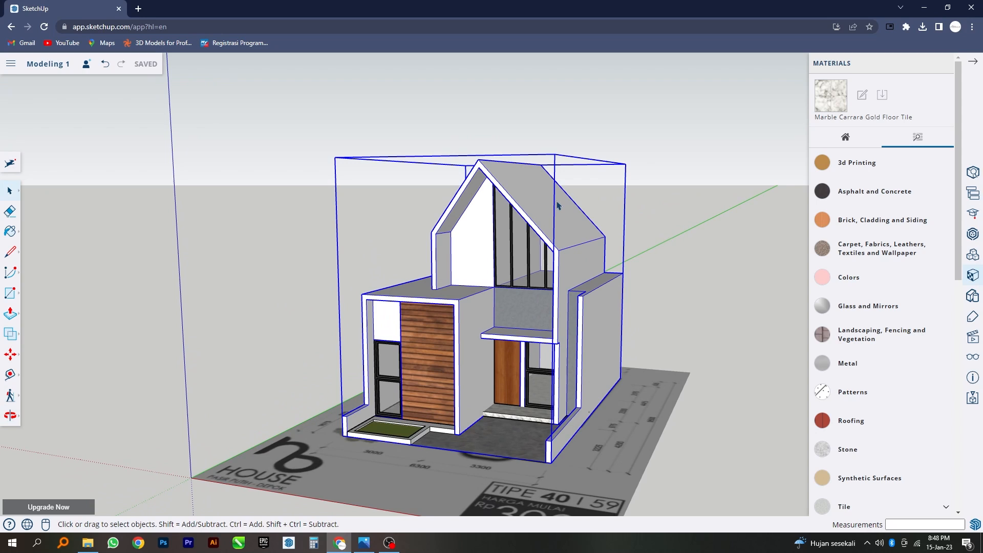
pyautogui.doubleClick(547, 210)
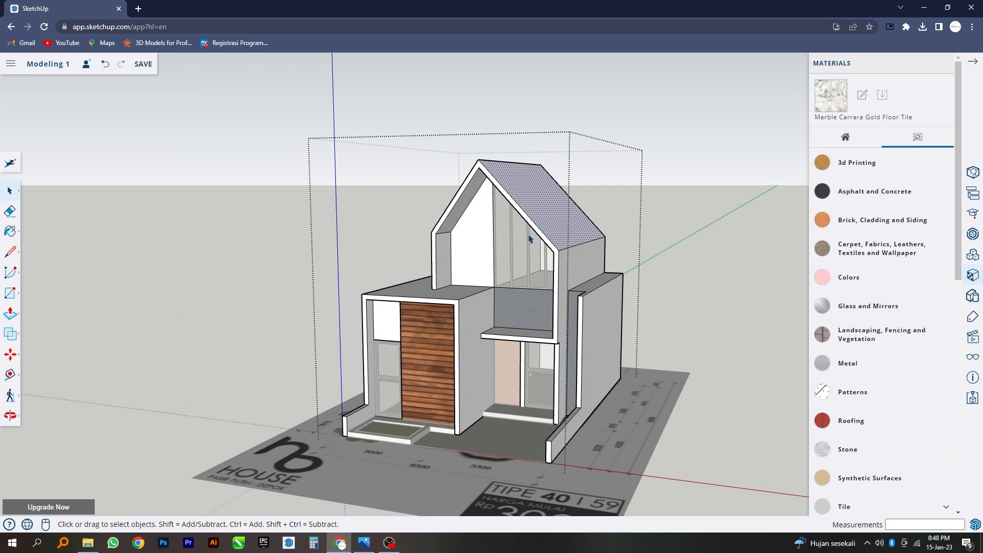
pyautogui.moveTo(532, 238)
pyautogui.mouseDown(button='middle')
pyautogui.moveTo(533, 224)
pyautogui.moveTo(540, 231)
pyautogui.mouseUp(button='middle')
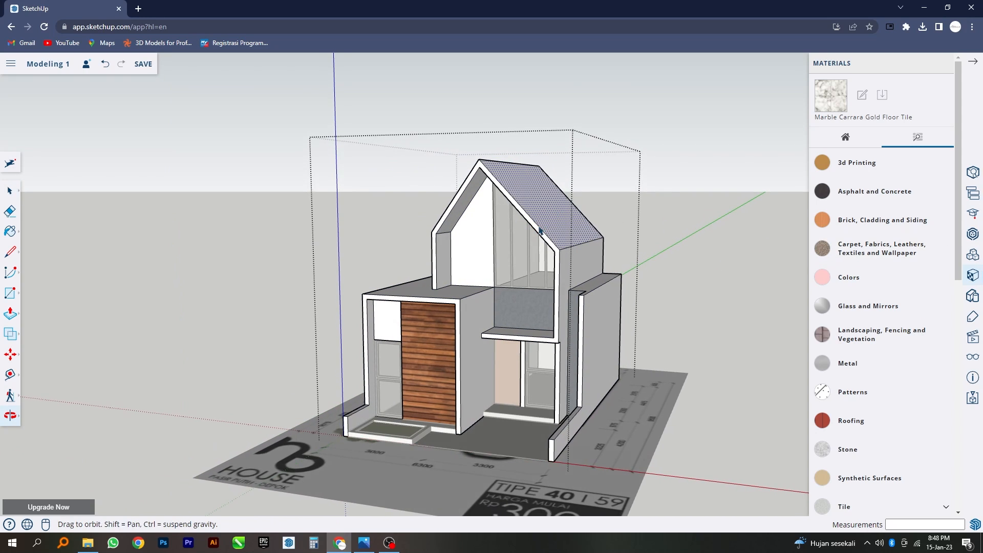
# - Paint both roof slopes with the red clay tile from the Roofing materials
pyautogui.click(865, 433)
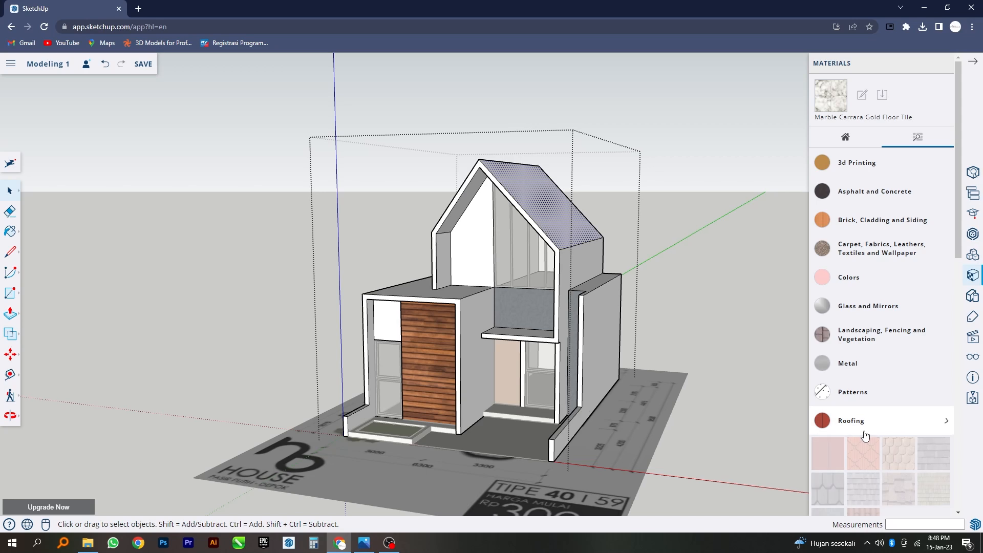
pyautogui.scroll(-2, 866, 441)
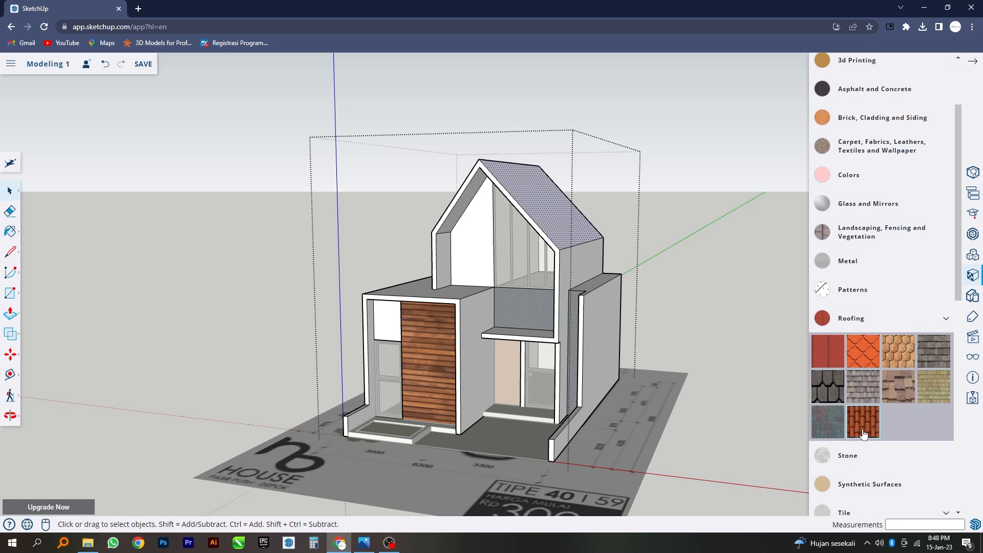
pyautogui.click(871, 435)
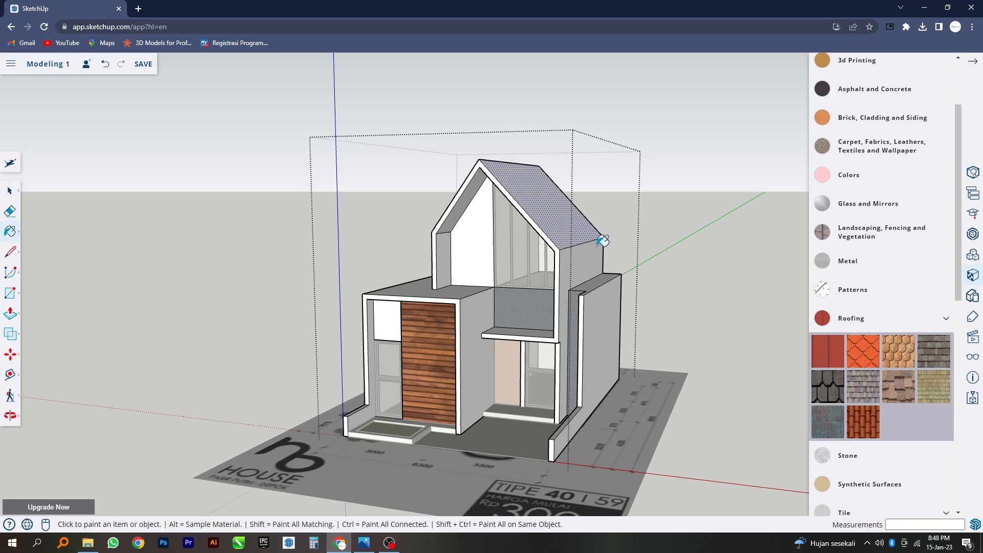
pyautogui.click(544, 187)
pyautogui.moveTo(478, 248)
pyautogui.mouseDown(button='middle')
pyautogui.moveTo(285, 282)
pyautogui.moveTo(509, 259)
pyautogui.moveTo(662, 214)
pyautogui.mouseUp(button='middle')
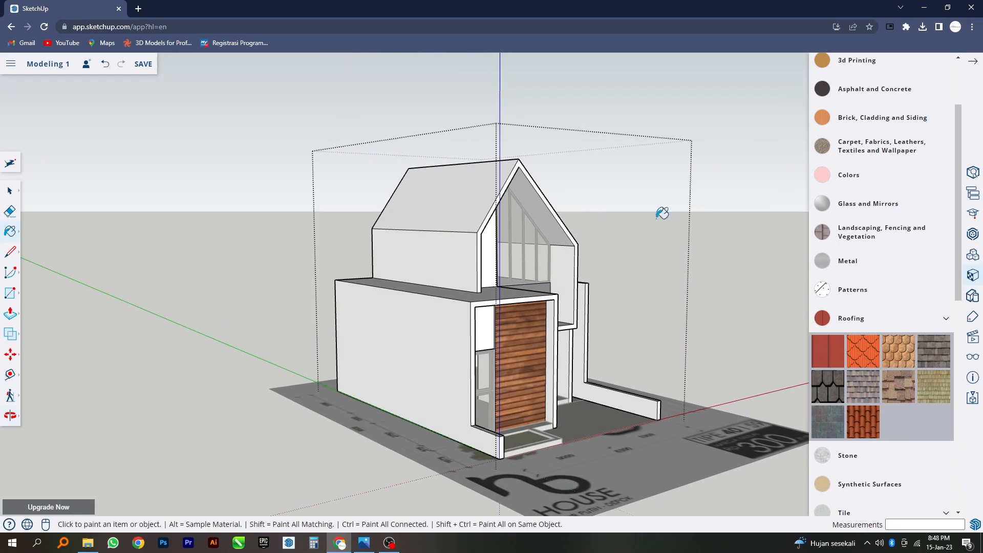
pyautogui.click(456, 188)
pyautogui.moveTo(581, 285); pyautogui.dragTo(640, 308, button='middle')
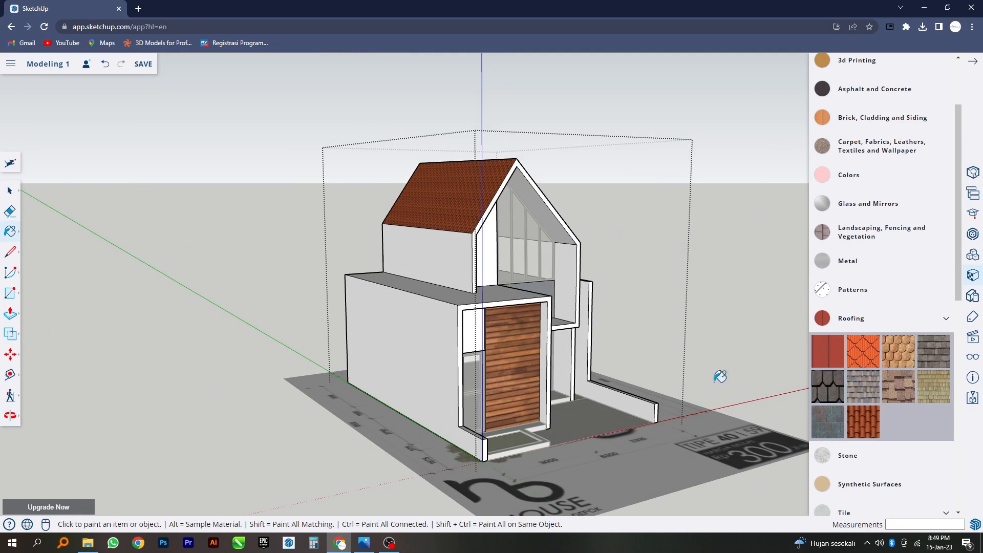
# - Repaint the roof slopes with Roofing Shingles GAF Estates and leave the house shell group
pyautogui.moveTo(672, 356)
pyautogui.mouseDown(button='middle')
pyautogui.moveTo(527, 389)
pyautogui.moveTo(381, 383)
pyautogui.mouseUp(button='middle')
pyautogui.moveTo(550, 206); pyautogui.dragTo(690, 292, button='middle')
pyautogui.click(474, 194)
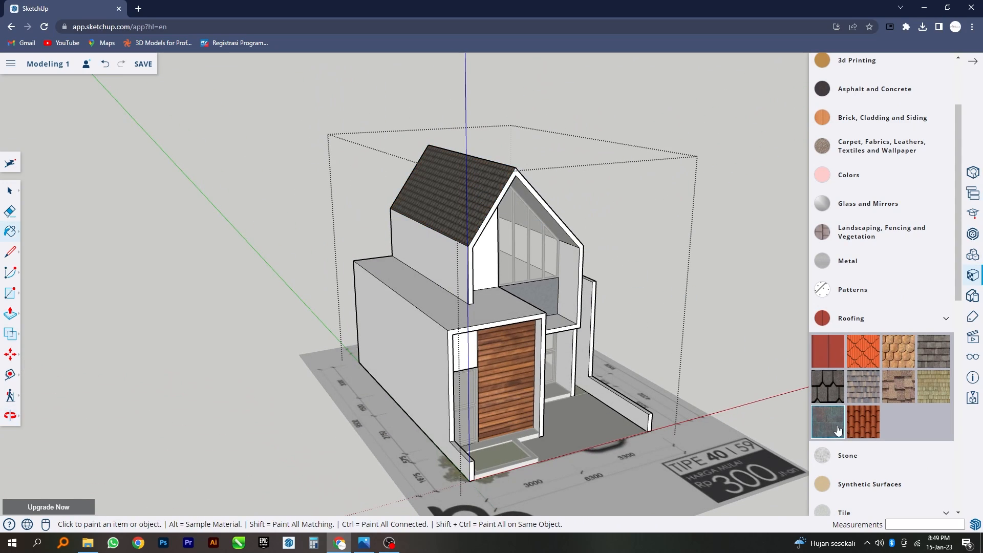
pyautogui.moveTo(691, 390); pyautogui.dragTo(409, 316, button='middle')
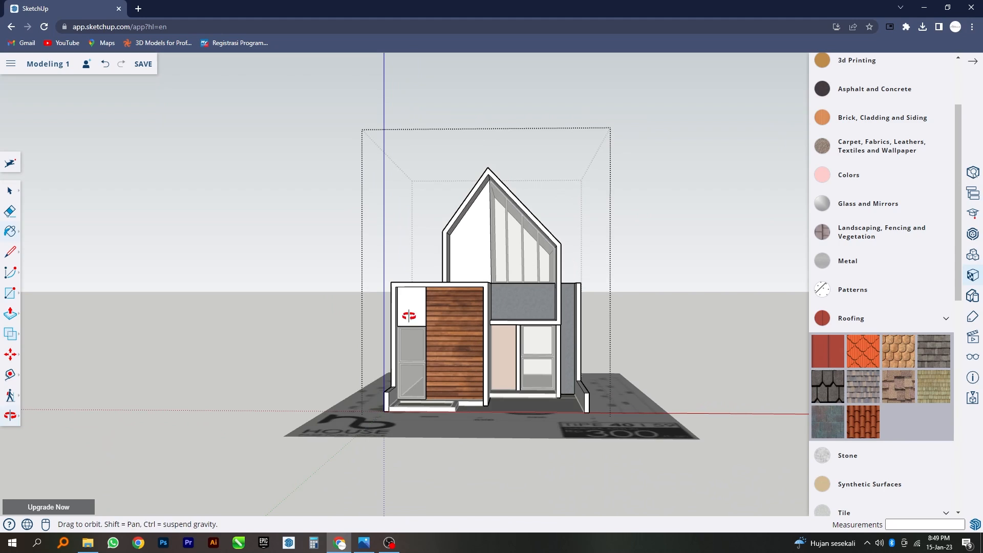
pyautogui.click(10, 191)
pyautogui.click(325, 290)
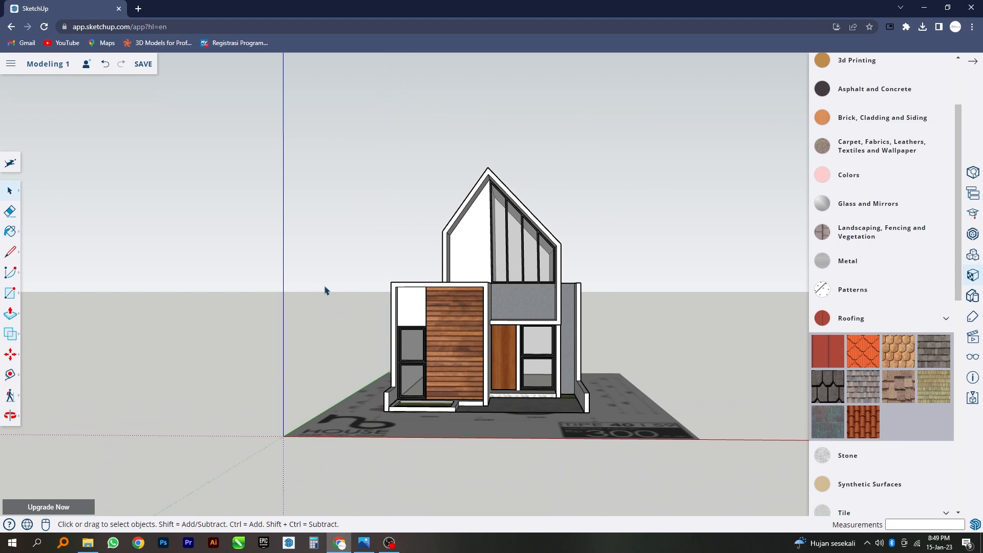
# - Explode the floor plan image beneath the house
pyautogui.moveTo(690, 411); pyautogui.dragTo(503, 490, button='middle')
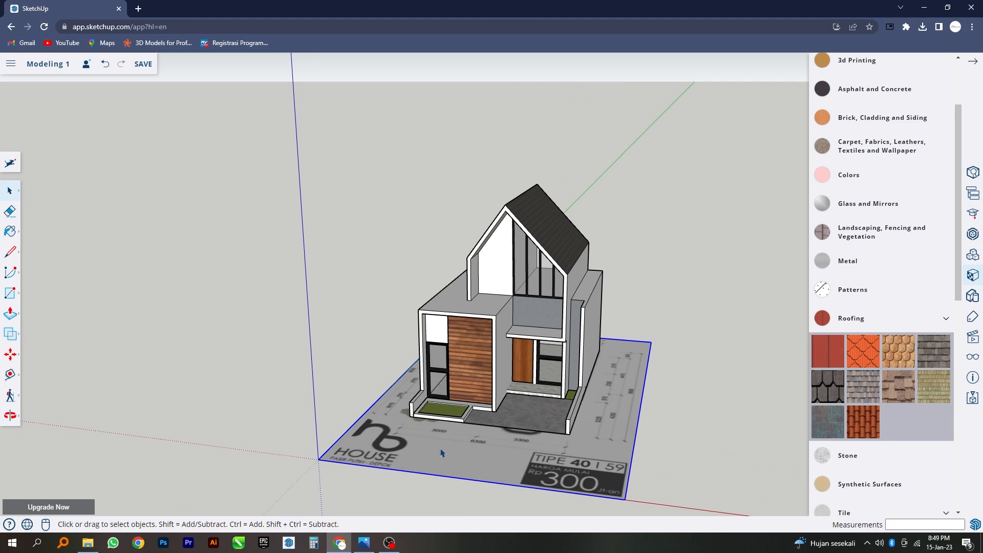
pyautogui.moveTo(519, 447); pyautogui.dragTo(488, 436, button='middle')
pyautogui.rightClick(487, 442)
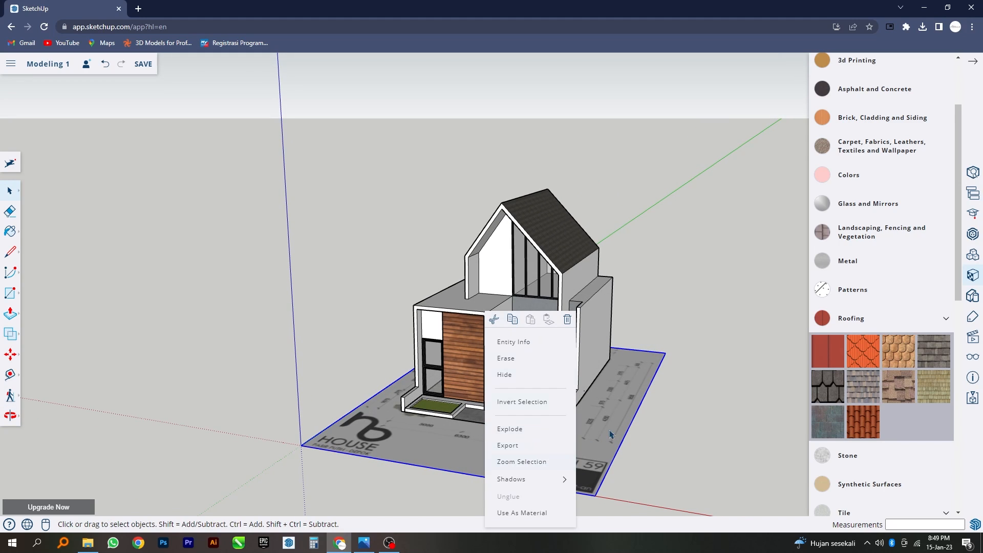
pyautogui.click(526, 431)
# - Draw a rectangle around the house footprint on the plan, from the front corner beside the garden to the opposite rear corner
pyautogui.moveTo(601, 443); pyautogui.dragTo(244, 405, button='middle')
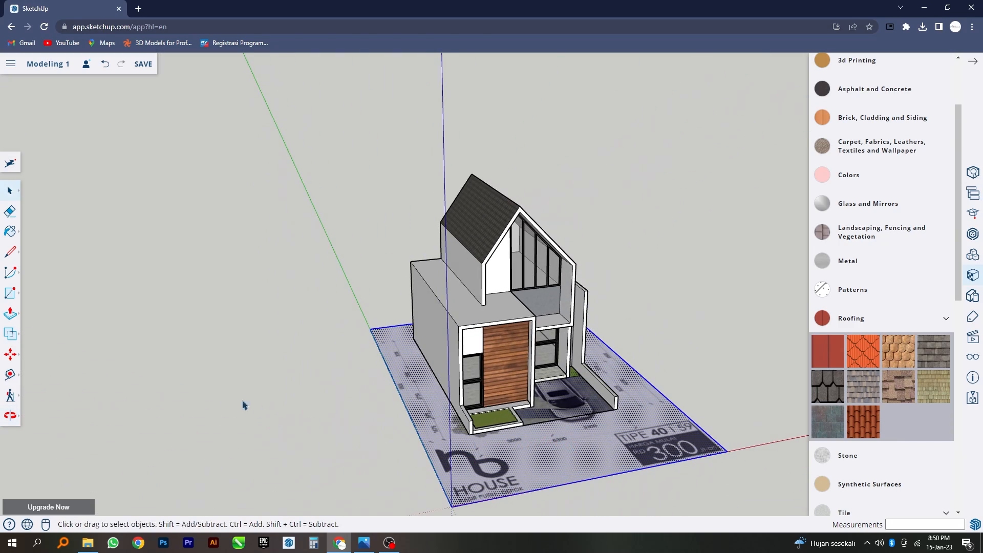
pyautogui.click(18, 301)
pyautogui.scroll(8, 563, 439)
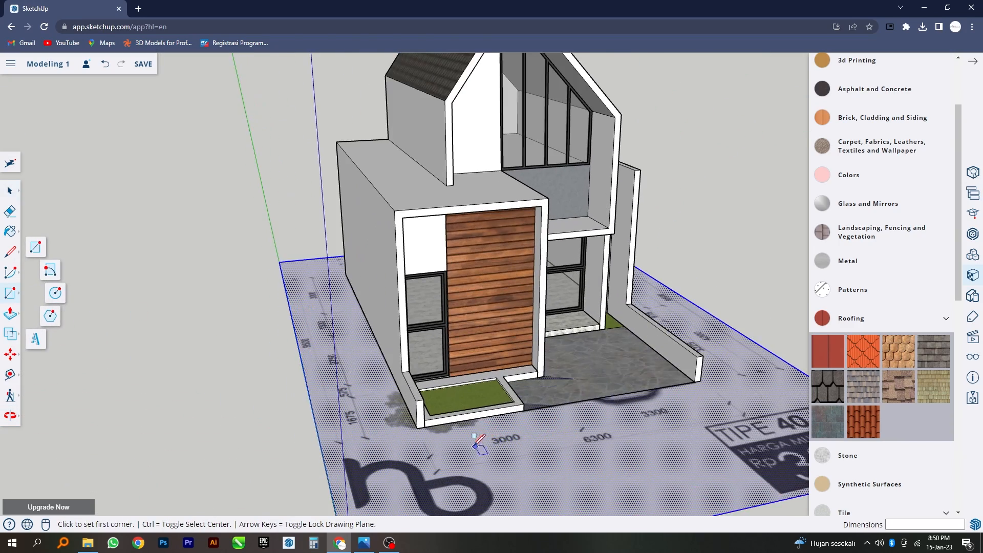
pyautogui.click(395, 426)
pyautogui.moveTo(395, 427); pyautogui.dragTo(228, 390, button='middle')
pyautogui.scroll(-5, 229, 390)
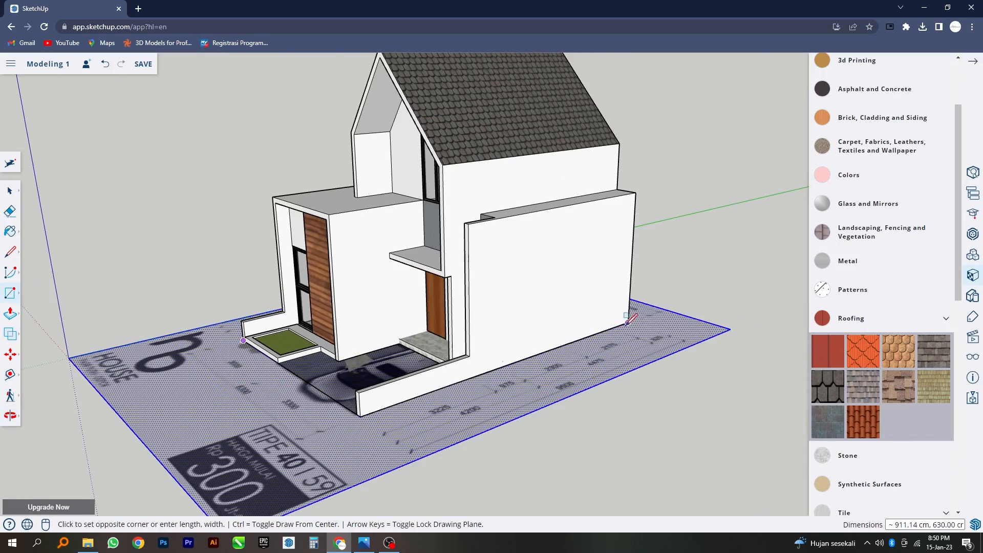
pyautogui.click(629, 314)
pyautogui.moveTo(633, 317); pyautogui.dragTo(512, 307, button='middle')
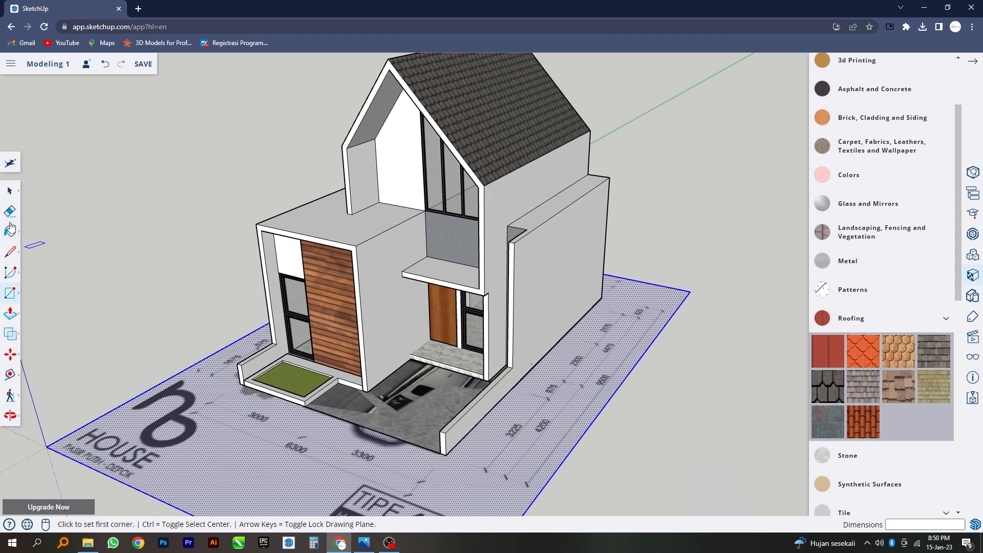
# - Cut the ground base group and delete the plan face inside the house footprint
pyautogui.click(9, 191)
pyautogui.click(401, 427)
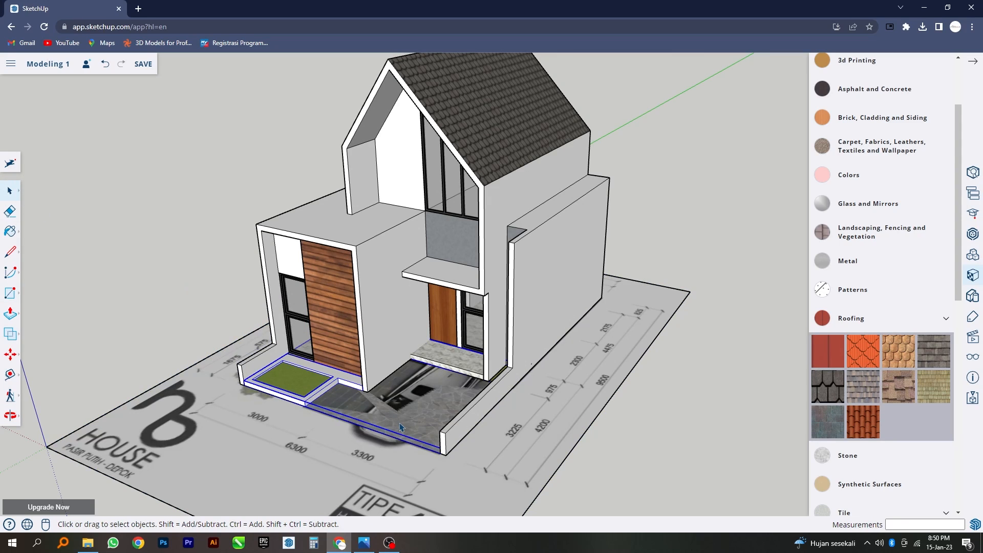
pyautogui.rightClick(401, 427)
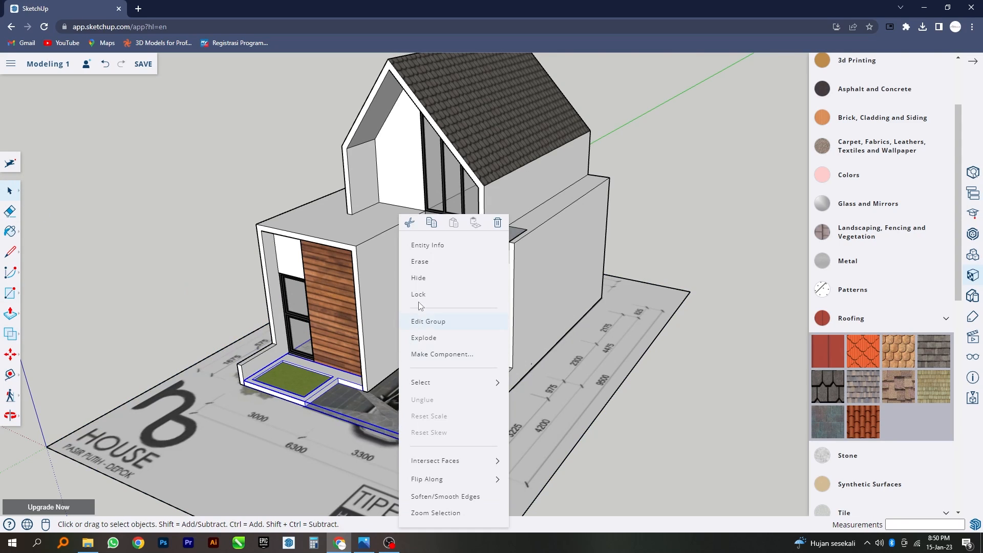
pyautogui.click(410, 225)
pyautogui.click(360, 418)
pyautogui.moveTo(361, 418); pyautogui.dragTo(449, 446, button='middle')
pyautogui.click(450, 446)
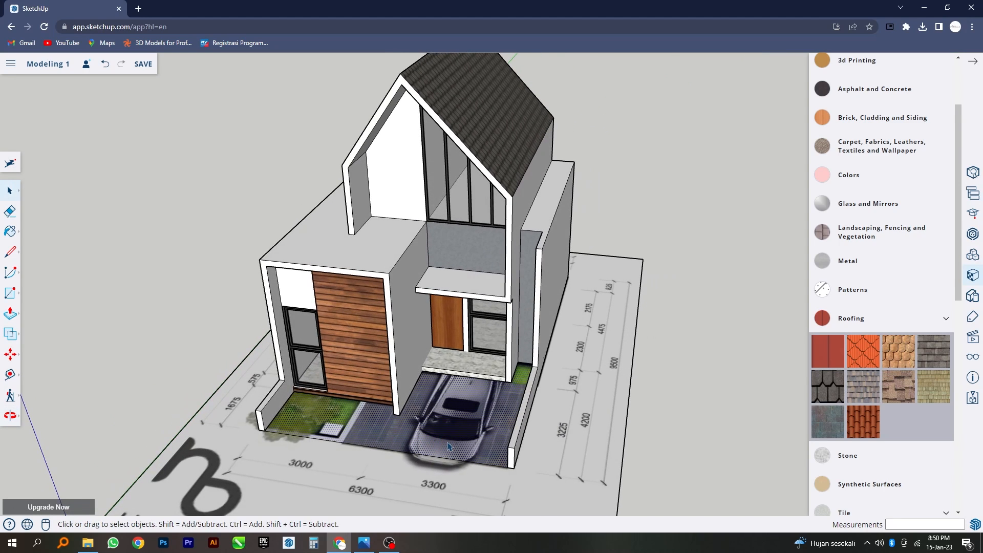
pyautogui.press('Delete')
pyautogui.scroll(-3, 454, 398)
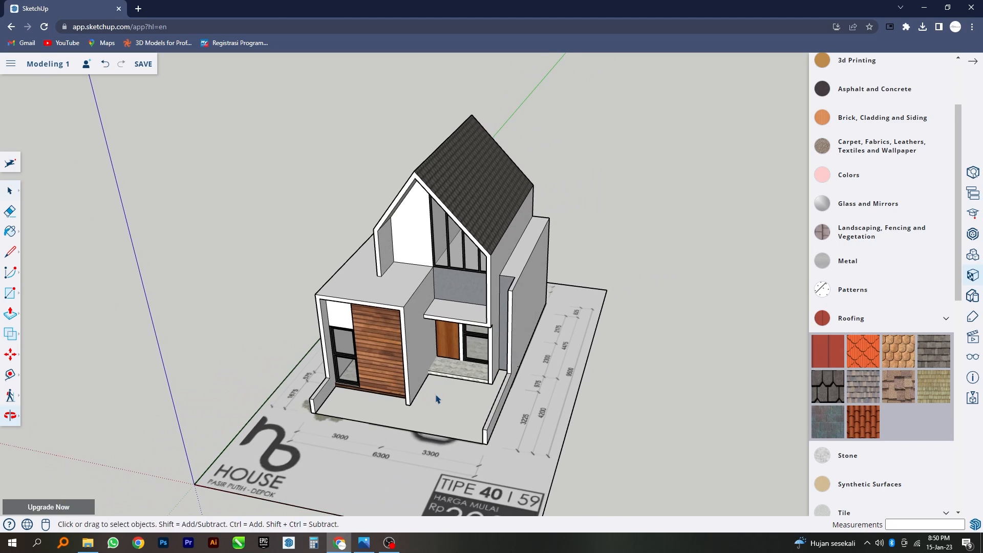
# - Paste the cut ground base group back in its original place
pyautogui.rightClick(435, 396)
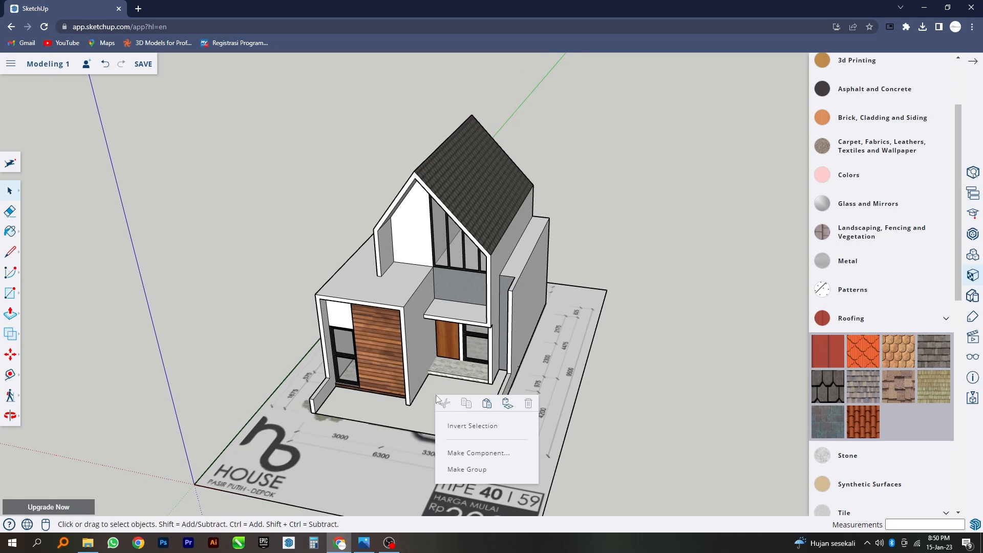
pyautogui.click(507, 409)
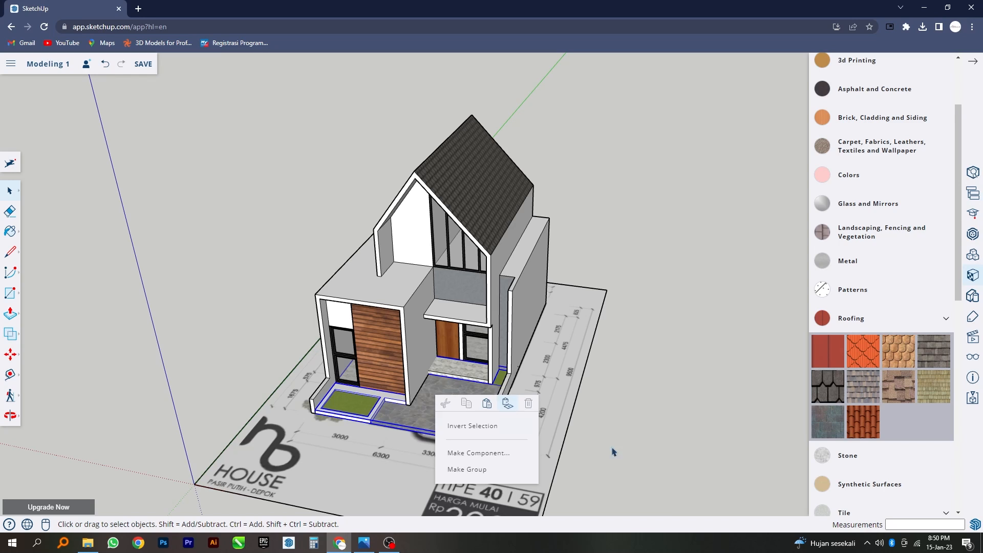
pyautogui.click(679, 459)
# - Paint the plan face around the house with the light interlocking paver with grass joints from Landscaping, Fencing and Vegetation, and close the materials
pyautogui.moveTo(679, 459); pyautogui.dragTo(565, 390, button='middle')
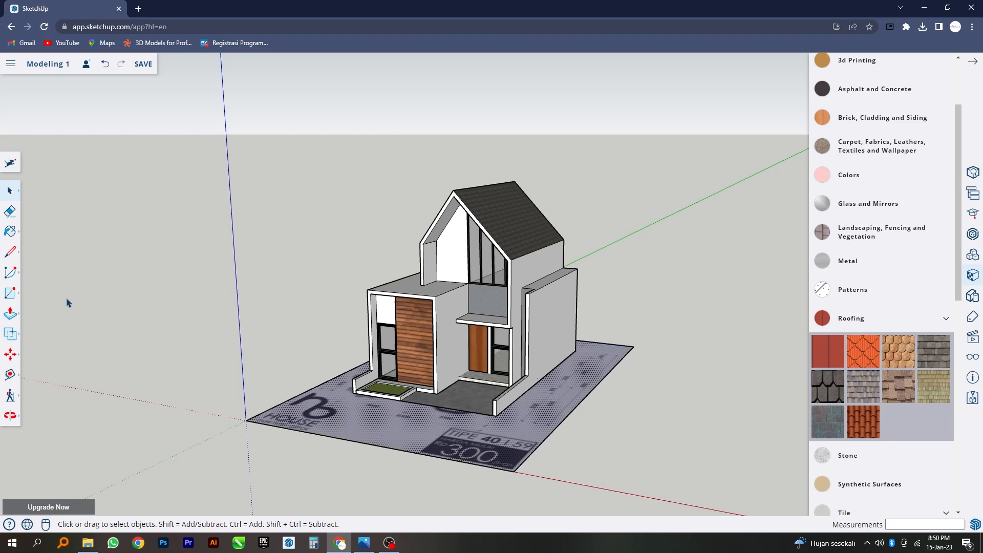
pyautogui.scroll(2, 914, 399)
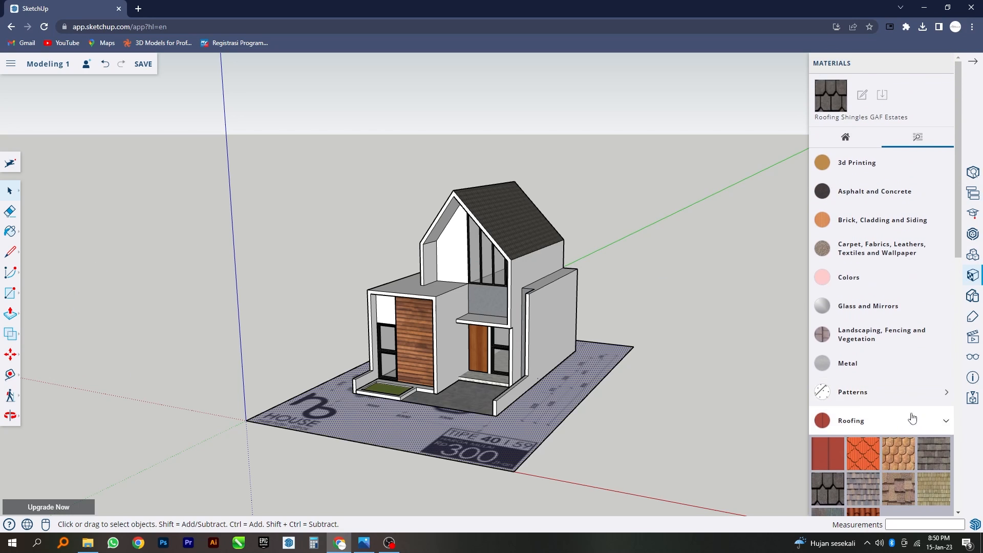
pyautogui.click(935, 426)
pyautogui.click(880, 336)
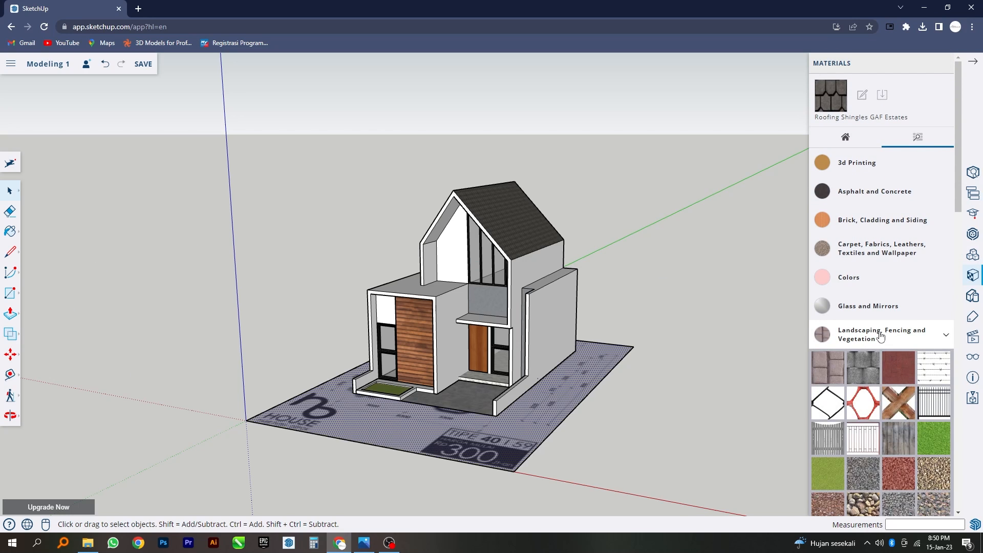
pyautogui.scroll(-3, 901, 405)
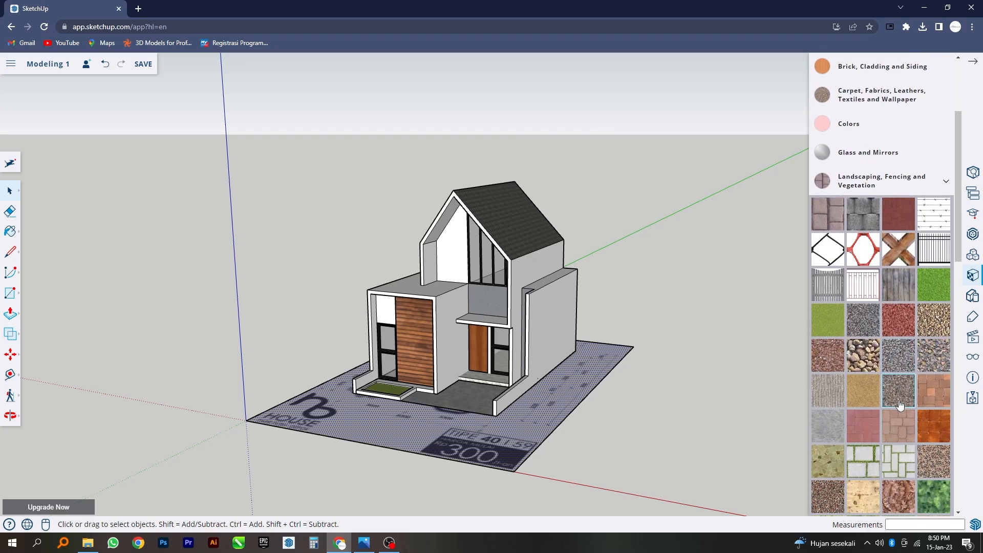
pyautogui.scroll(-1, 901, 404)
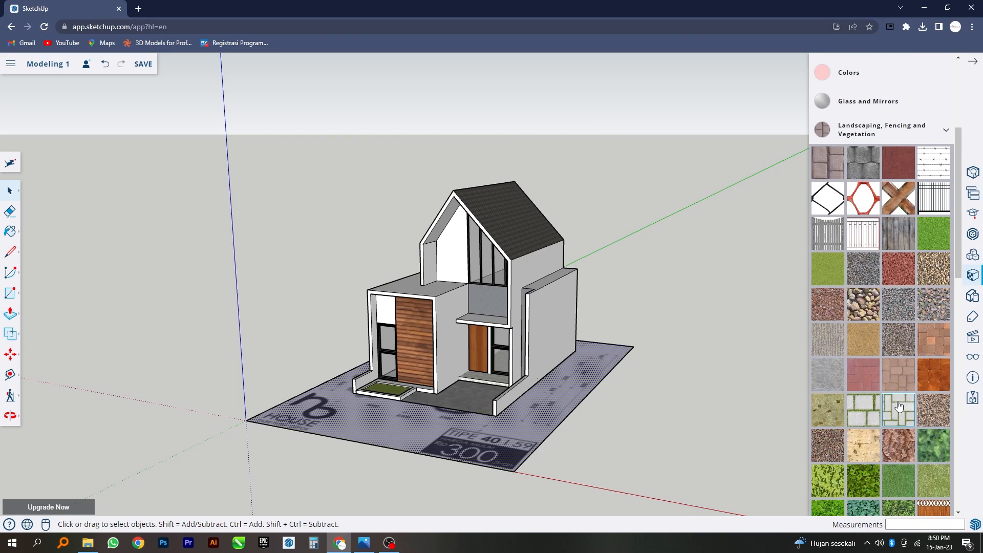
pyautogui.click(899, 407)
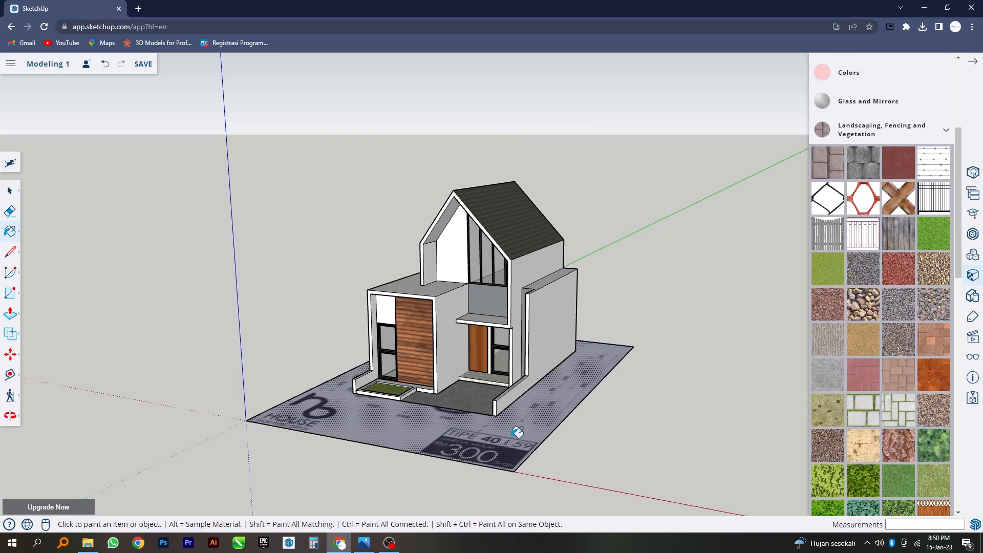
pyautogui.click(516, 432)
pyautogui.moveTo(513, 428)
pyautogui.mouseDown(button='middle')
pyautogui.moveTo(575, 448)
pyautogui.moveTo(613, 431)
pyautogui.moveTo(568, 423)
pyautogui.mouseUp(button='middle')
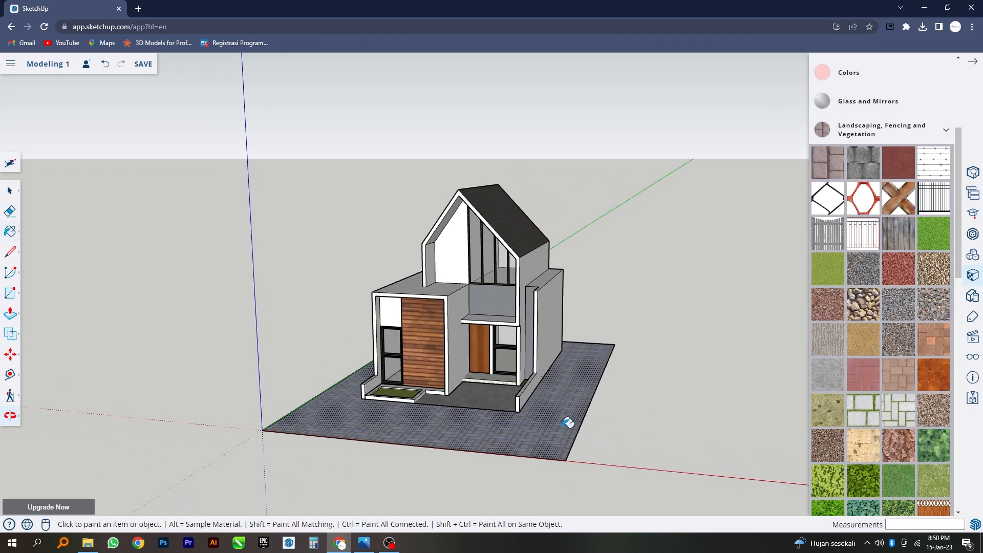
pyautogui.click(973, 65)
pyautogui.click(9, 190)
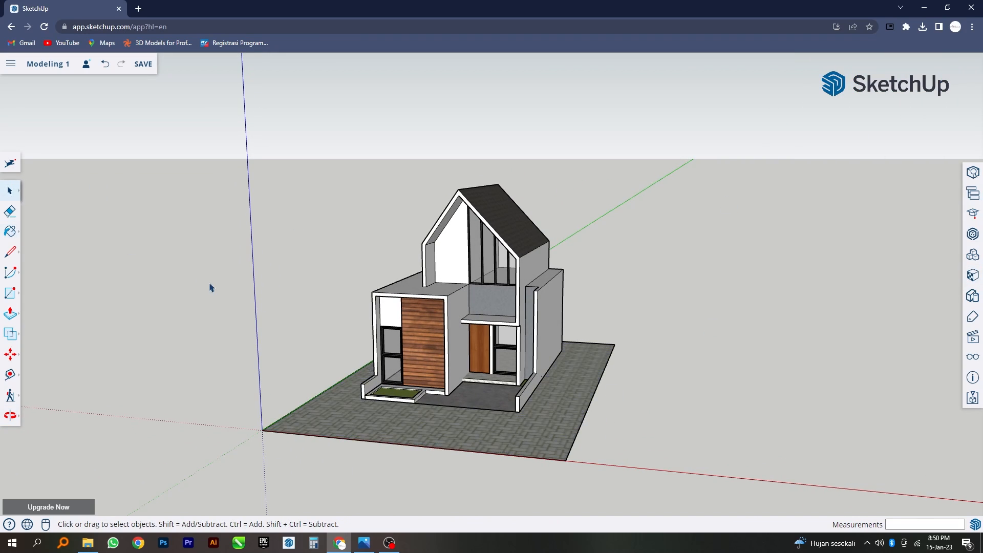
# - Select the paved ground face with its edges and make it a group
pyautogui.moveTo(211, 285); pyautogui.dragTo(482, 410, button='middle')
pyautogui.scroll(2, 479, 402)
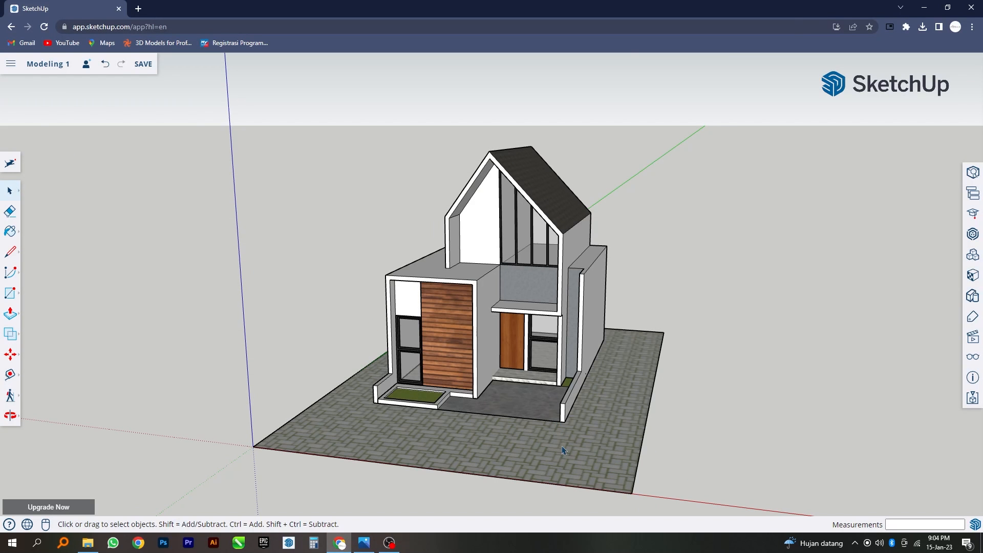
pyautogui.click(566, 452)
pyautogui.rightClick(569, 453)
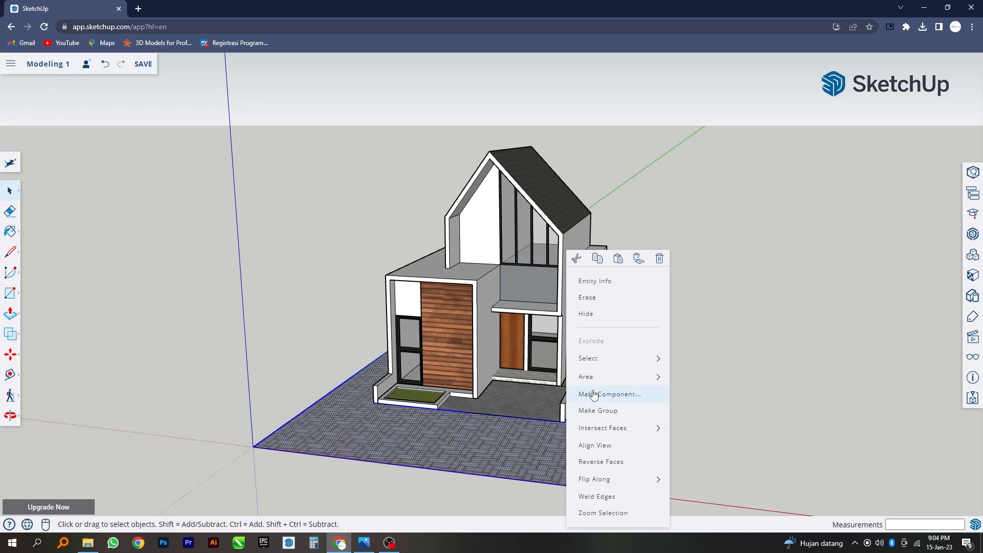
pyautogui.click(598, 410)
pyautogui.scroll(-3, 597, 410)
pyautogui.scroll(3, 569, 403)
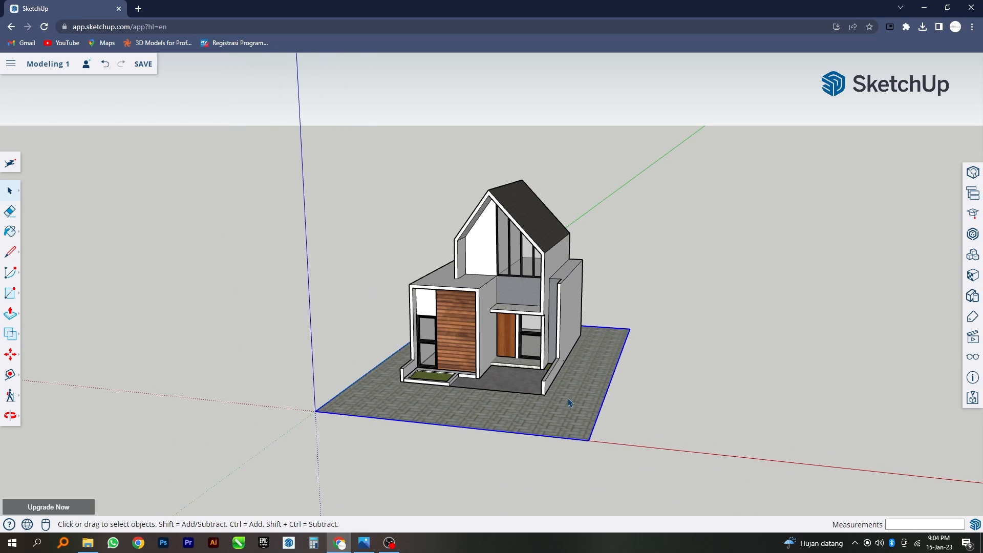
# - Search the 3D Warehouse for "nmax" and show the matching models
pyautogui.moveTo(569, 403)
pyautogui.mouseDown(button='middle')
pyautogui.moveTo(562, 408)
pyautogui.moveTo(571, 410)
pyautogui.mouseUp(button='middle')
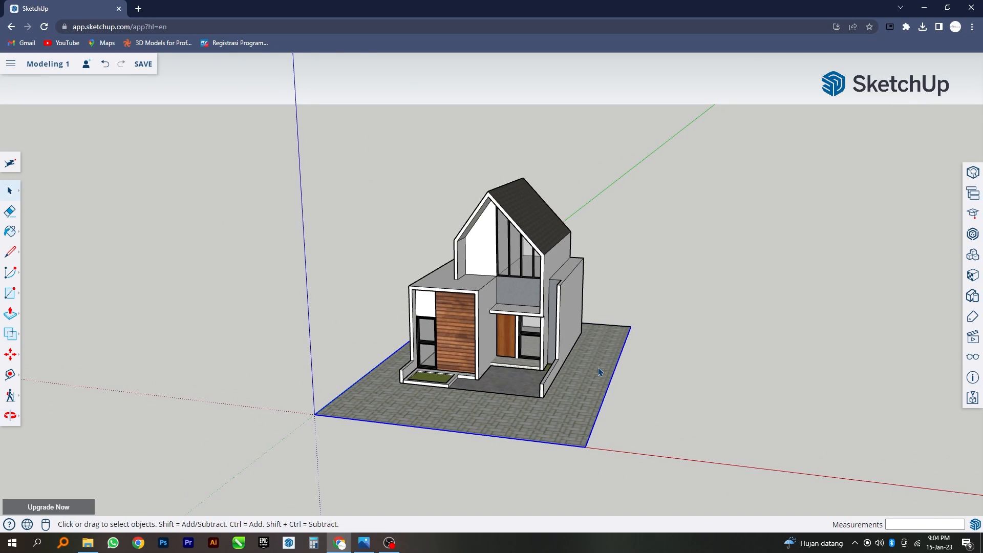
pyautogui.click(975, 240)
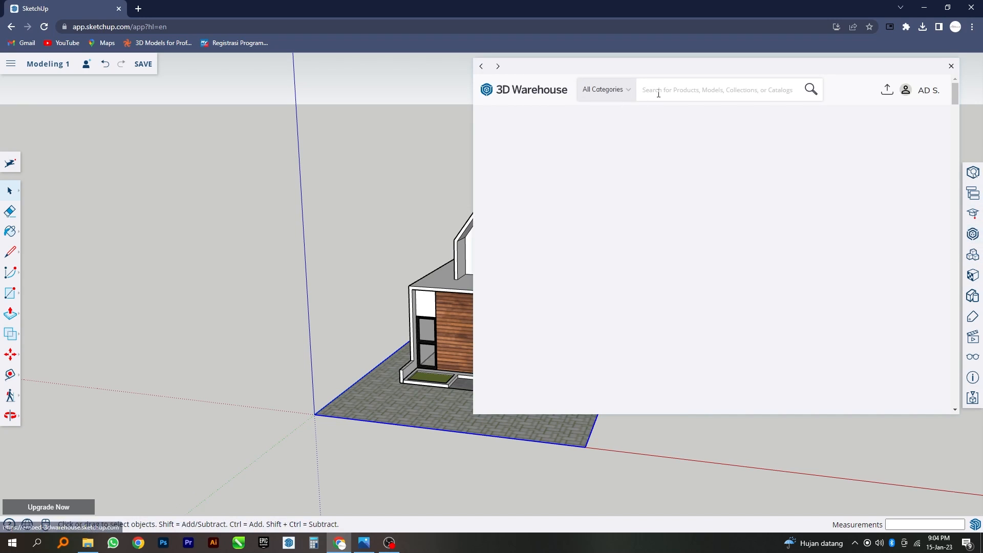
pyautogui.click(659, 93)
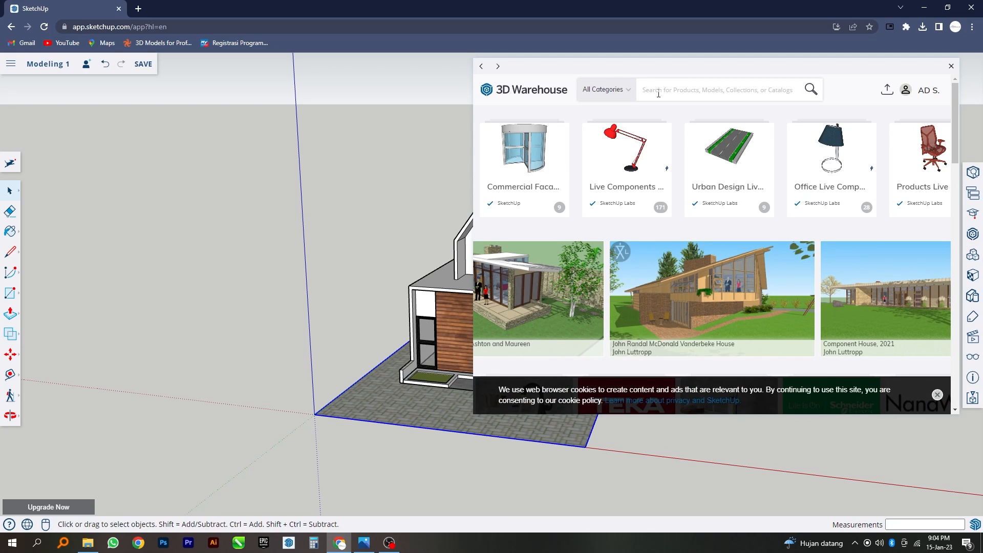
pyautogui.write('nmax')
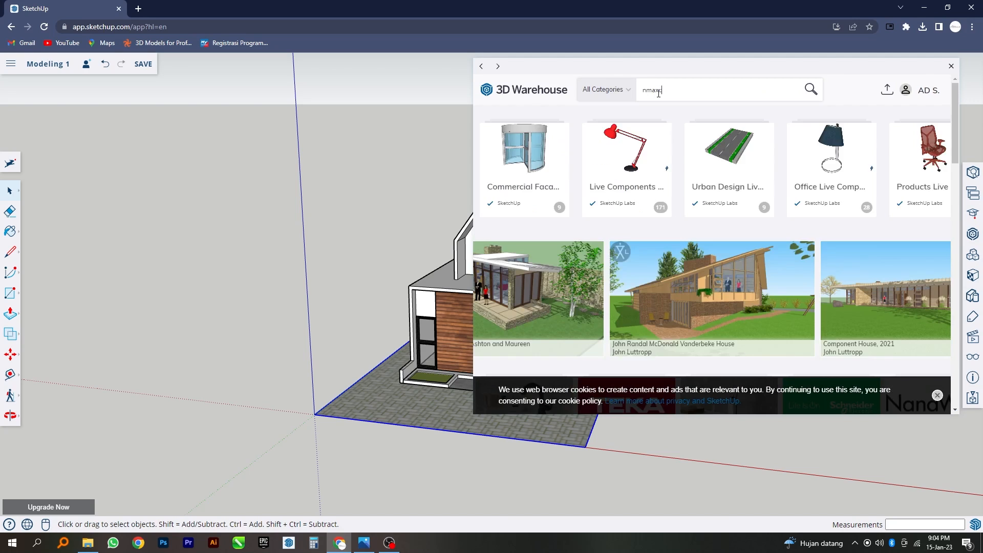
pyautogui.write('x')
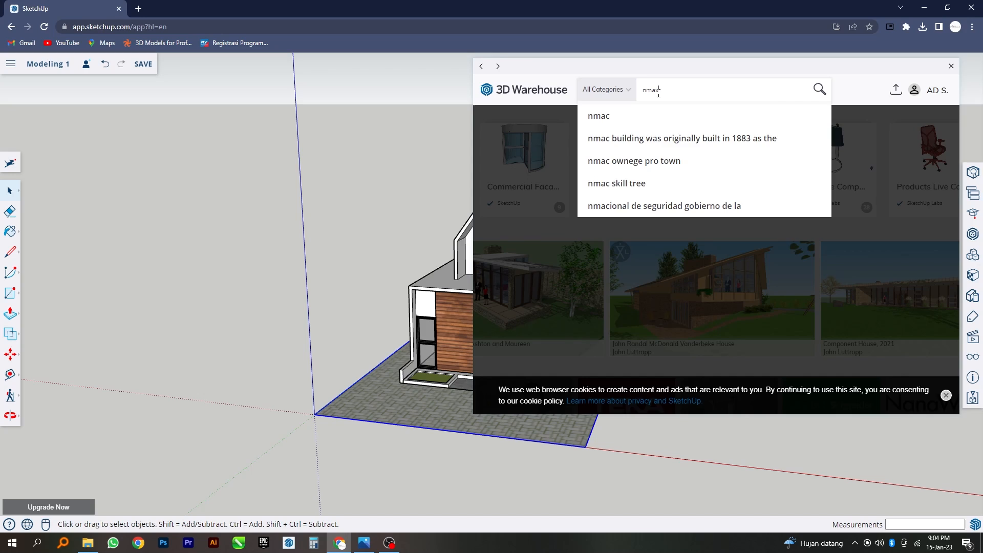
pyautogui.press('Return')
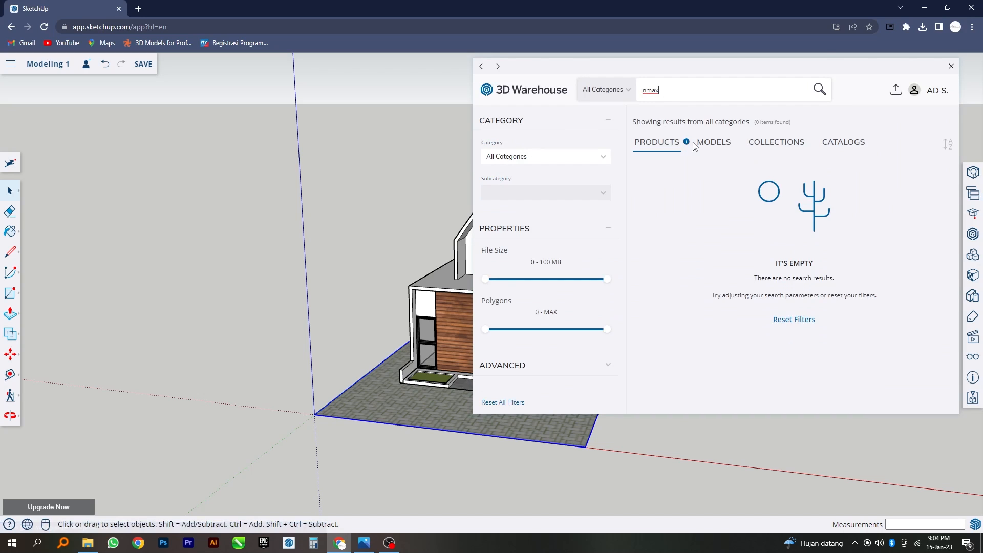
pyautogui.click(699, 145)
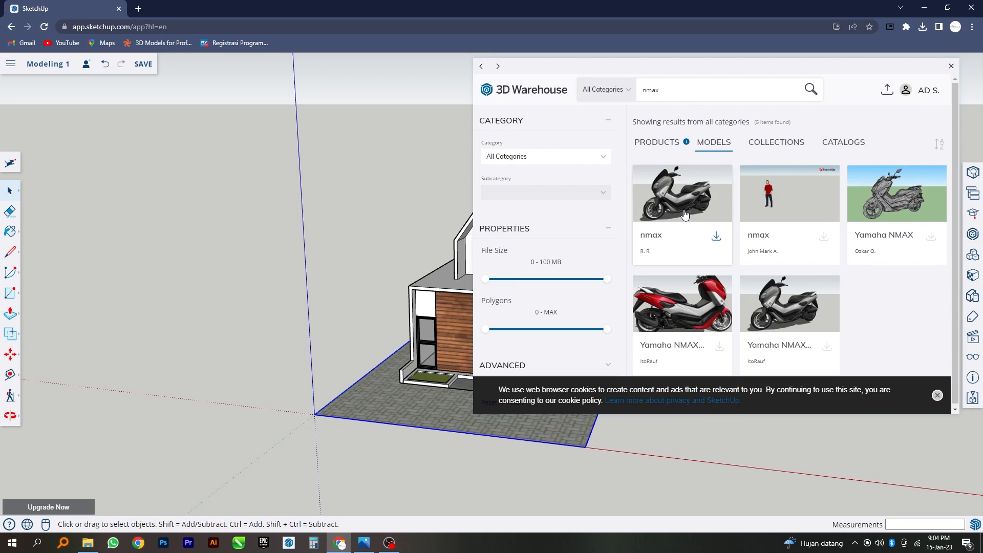
# - Download the grey nmax scooter model and place it on the carport floor in front of the house
pyautogui.click(685, 214)
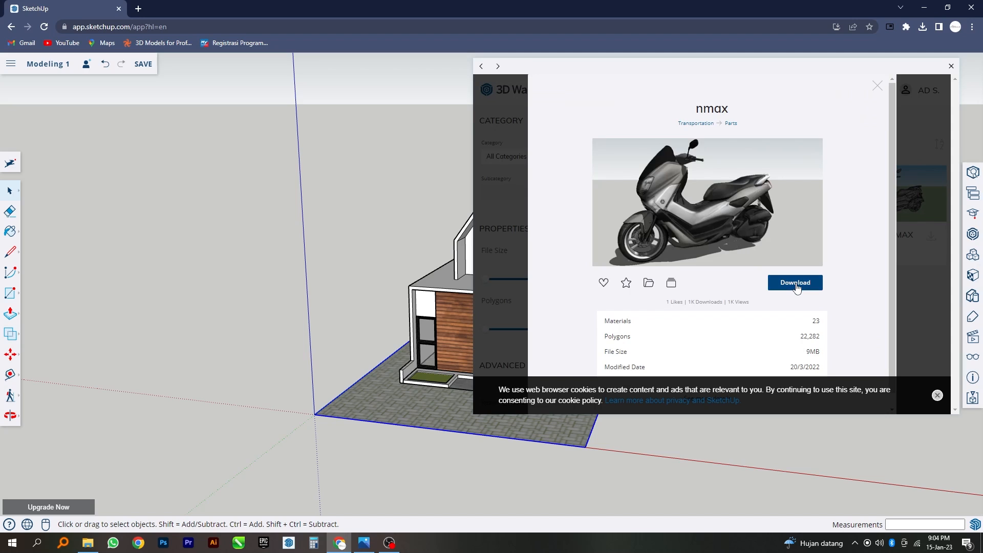
pyautogui.click(796, 284)
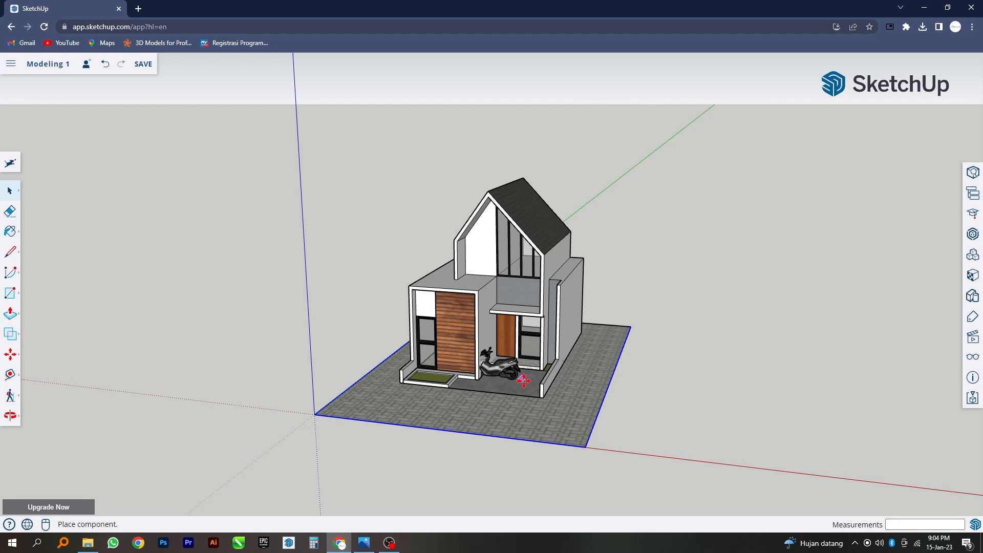
pyautogui.scroll(3, 526, 379)
pyautogui.scroll(2, 526, 383)
pyautogui.click(550, 393)
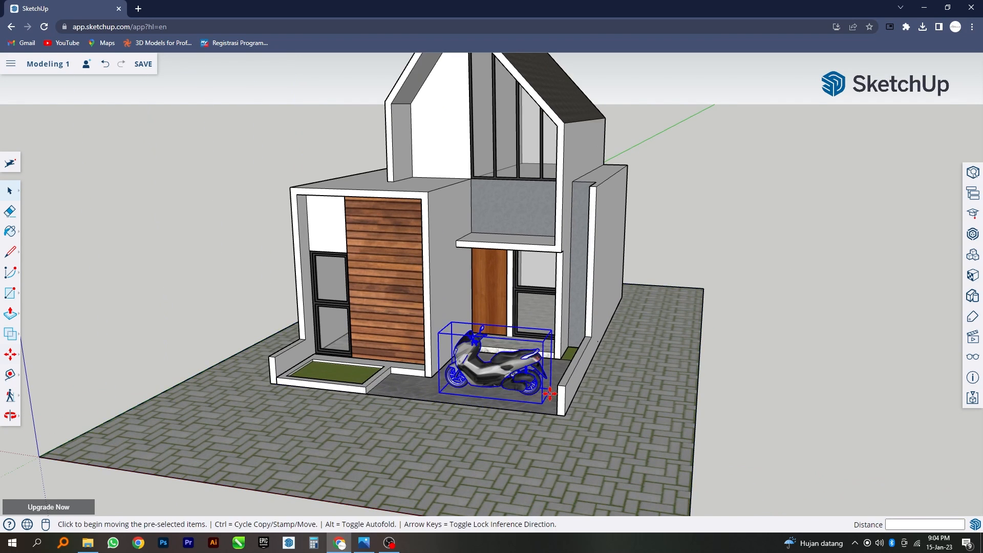
# - Rotate the scooter about its vertical axis by roughly a quarter turn so it faces the entrance
pyautogui.scroll(-3, 540, 298)
pyautogui.moveTo(540, 307); pyautogui.dragTo(528, 406, button='middle')
pyautogui.scroll(3, 529, 406)
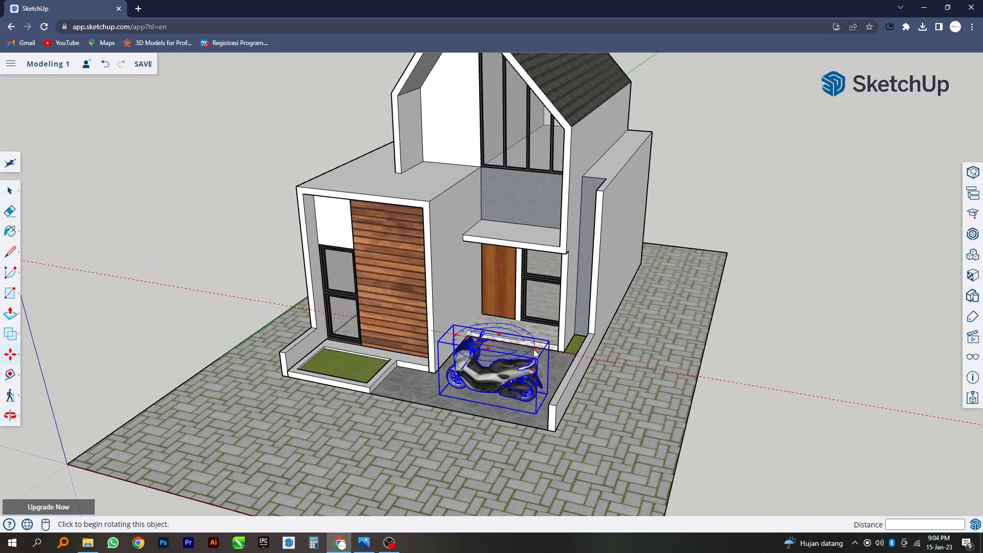
pyautogui.click(532, 357)
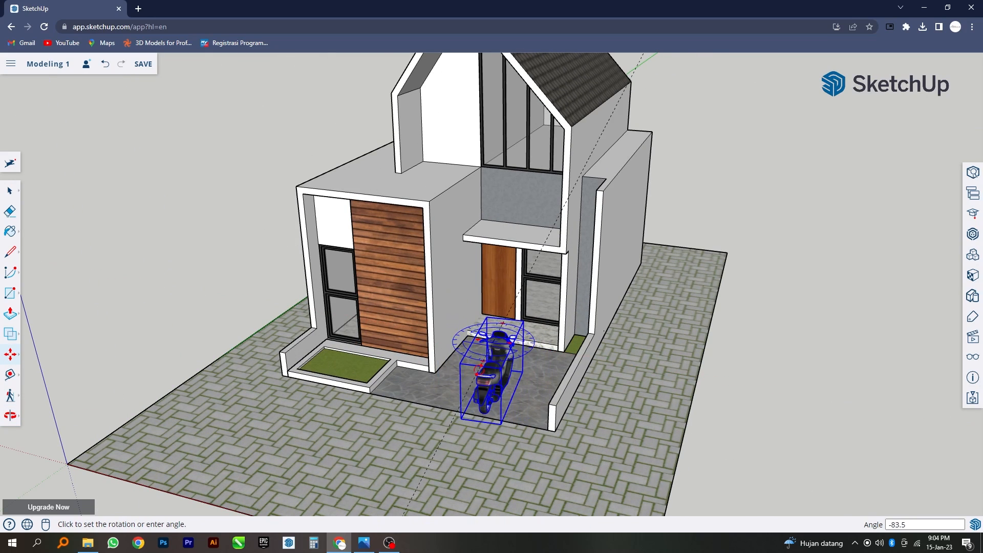
pyautogui.click(475, 369)
# - Move the scooter about 66 cm inward along the green axis, adjust its parking position in front of the entrance window, and deselect it
pyautogui.click(501, 392)
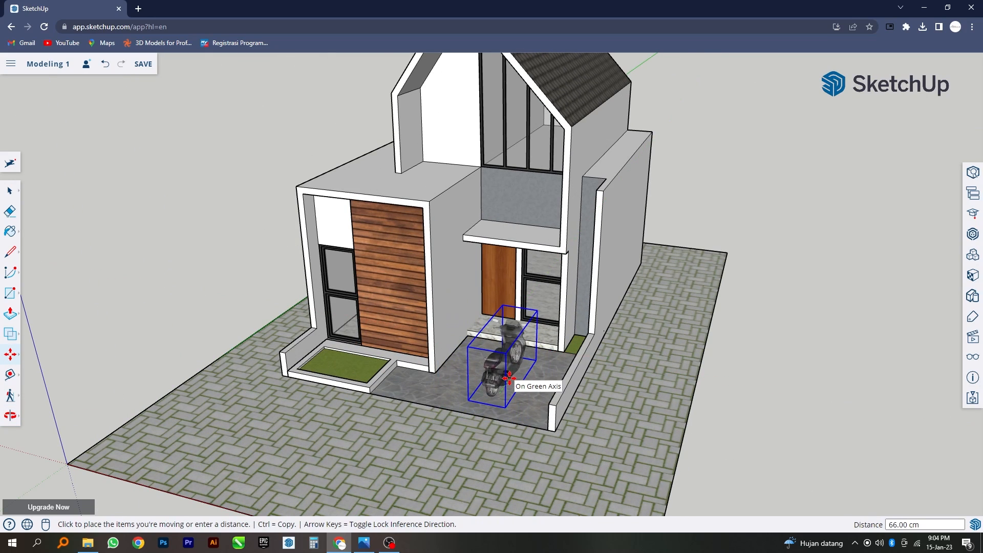
pyautogui.click(510, 377)
pyautogui.moveTo(510, 378); pyautogui.dragTo(564, 379, button='middle')
pyautogui.press('m')
pyautogui.click(564, 380)
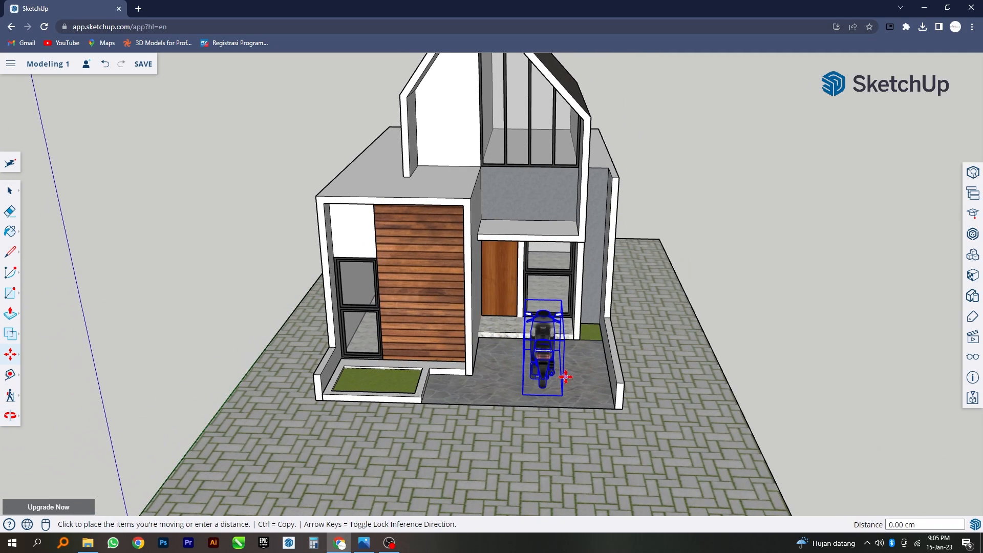
pyautogui.click(566, 384)
pyautogui.click(524, 390)
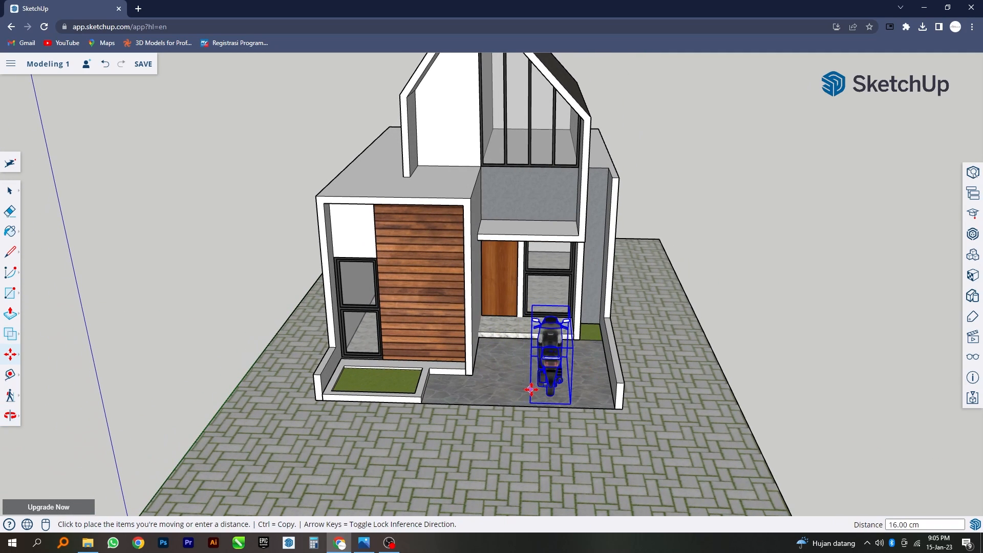
pyautogui.click(534, 391)
pyautogui.moveTo(530, 392); pyautogui.dragTo(410, 382, button='middle')
pyautogui.scroll(-3, 410, 382)
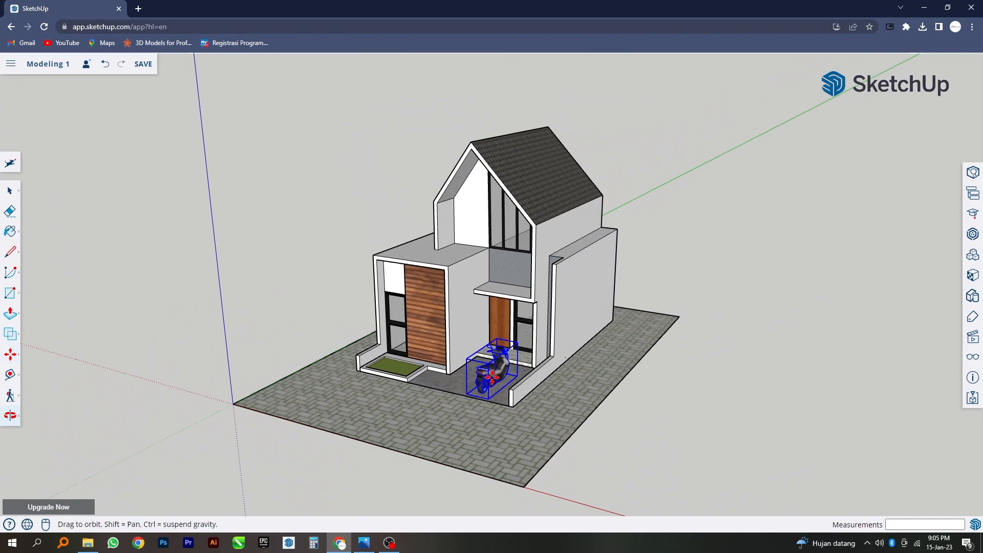
pyautogui.click(13, 191)
pyautogui.click(306, 238)
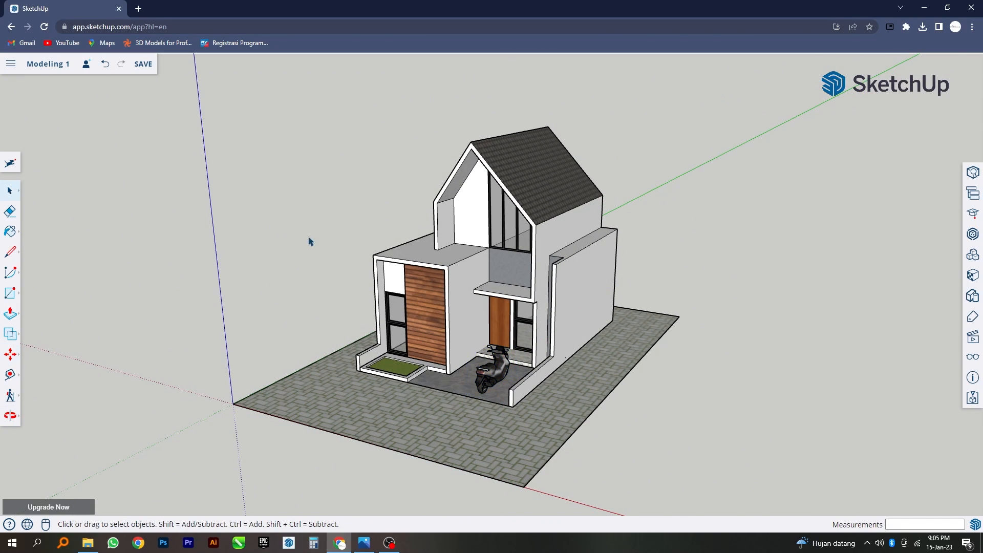
# - Search the 3D Warehouse for "trees" and show the matching models
pyautogui.moveTo(387, 213); pyautogui.dragTo(887, 313, button='middle')
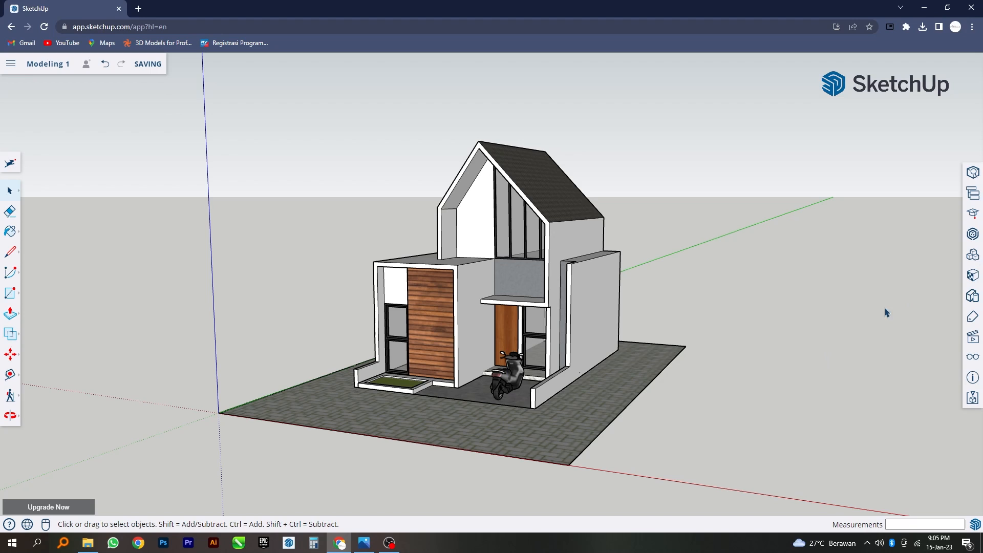
pyautogui.click(976, 237)
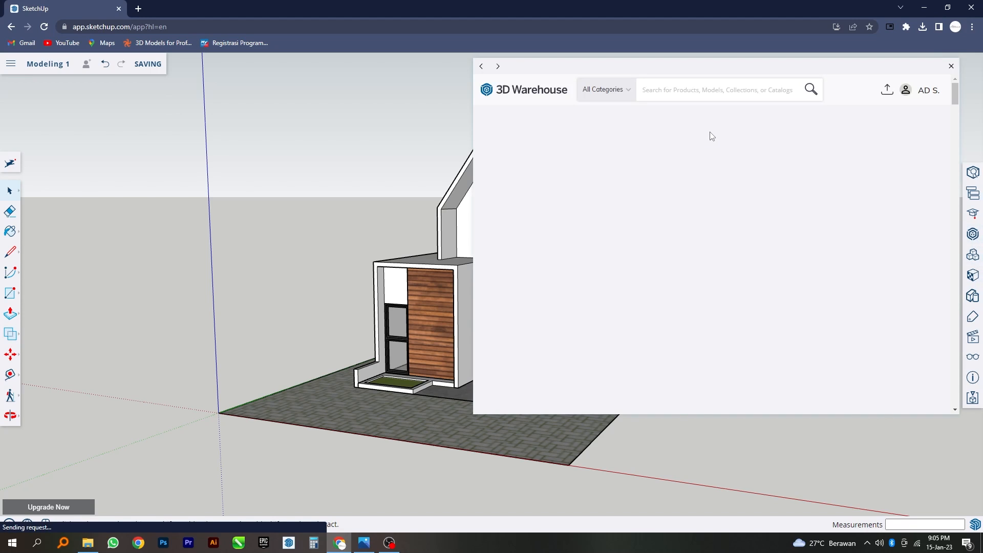
pyautogui.click(701, 91)
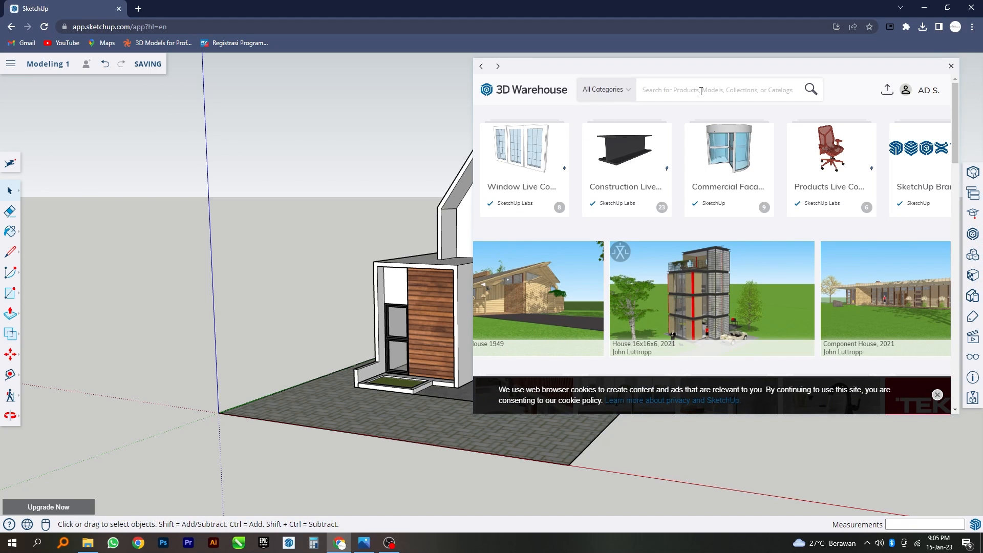
pyautogui.write('treea')
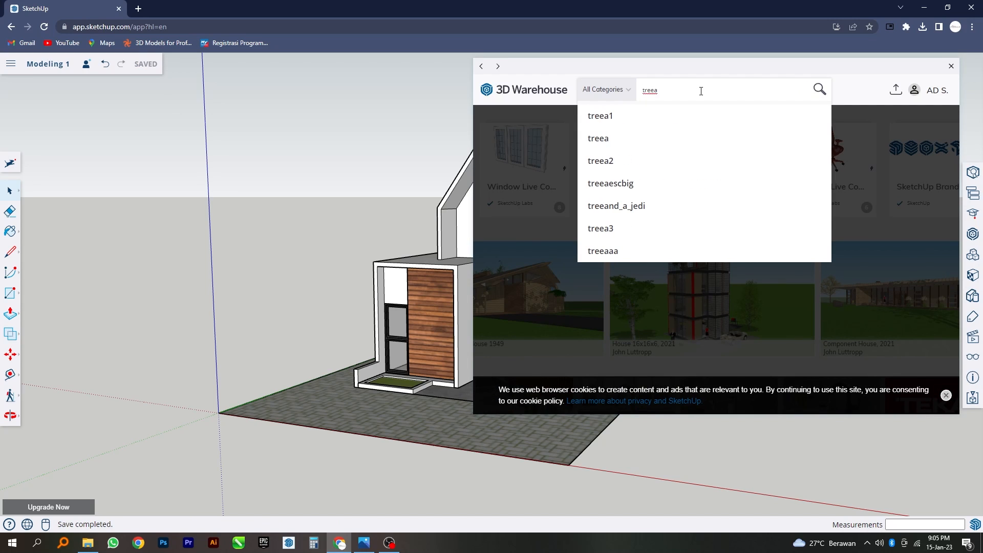
pyautogui.press('BackSpace')
pyautogui.write('s')
pyautogui.press('Return')
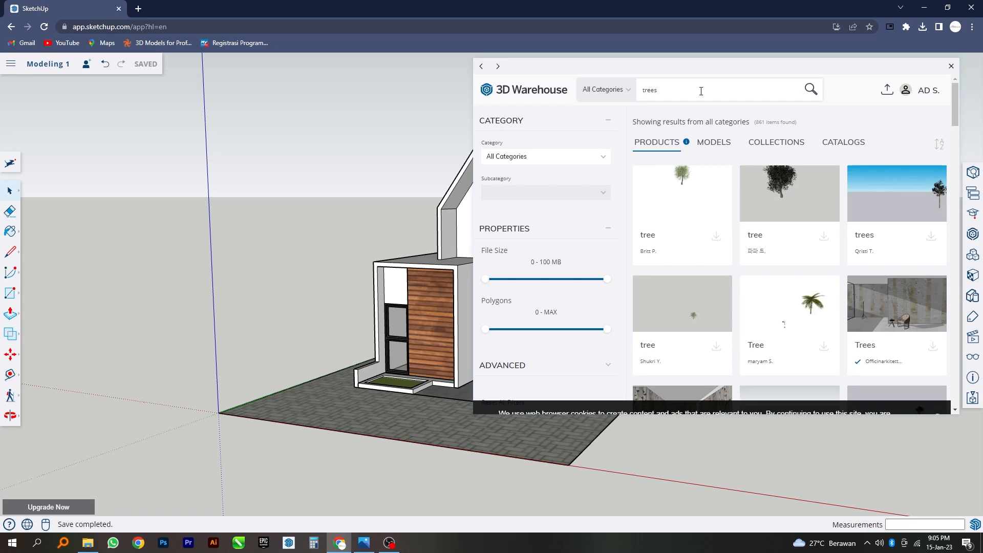
pyautogui.click(713, 143)
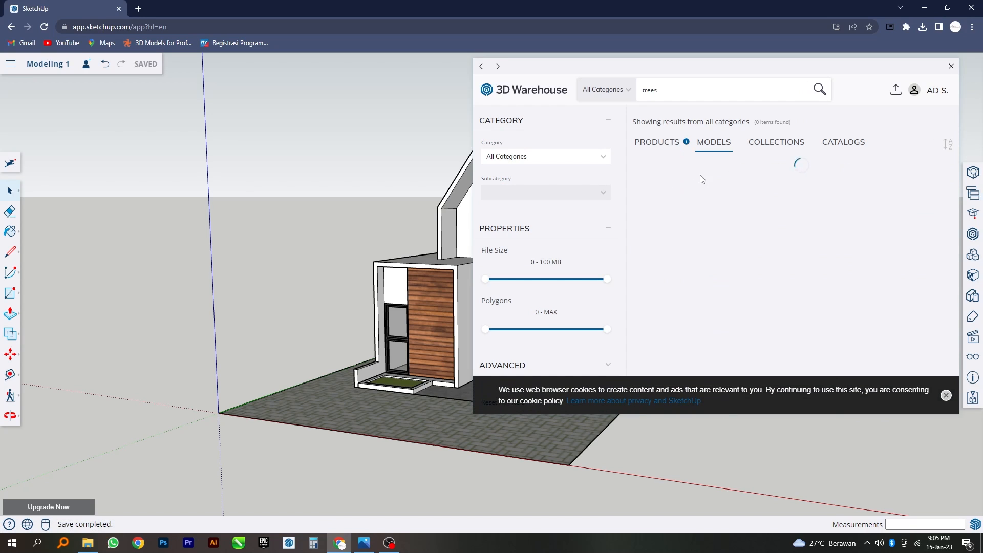
# - Find a leafy green tree with a slender trunk in the model results, load it, and place it on the small front grass bed
pyautogui.scroll(-5, 747, 248)
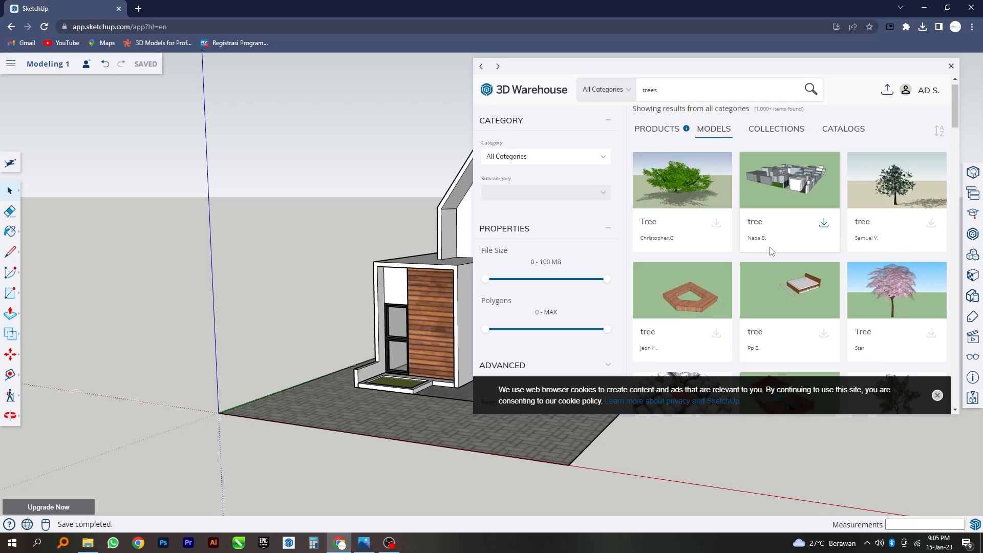
pyautogui.scroll(-1, 772, 251)
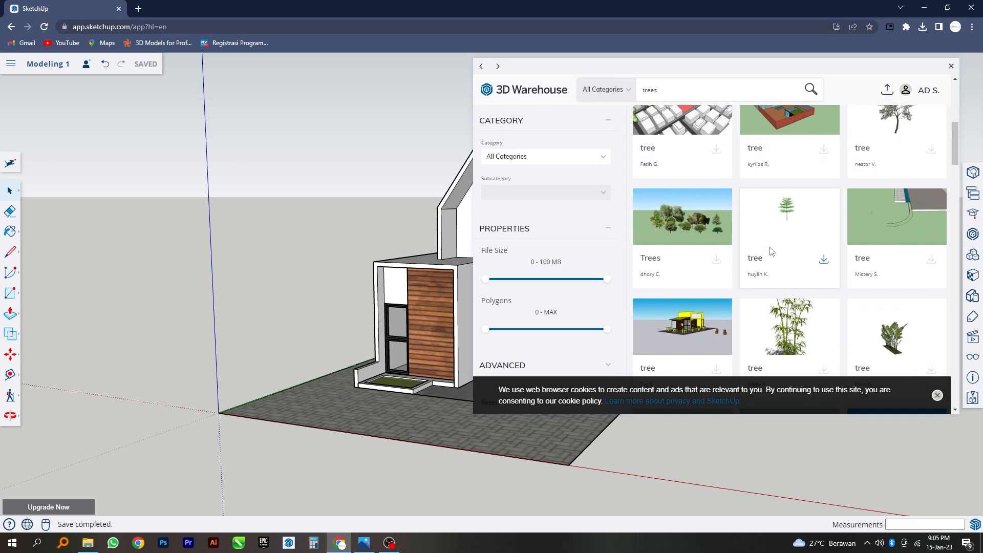
pyautogui.scroll(-6, 772, 251)
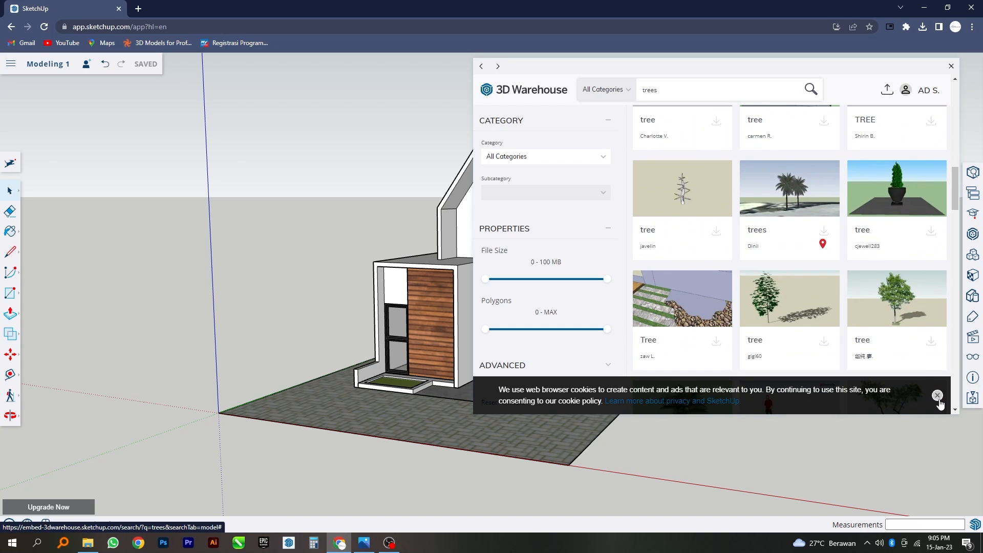
pyautogui.click(938, 395)
pyautogui.scroll(-2, 869, 332)
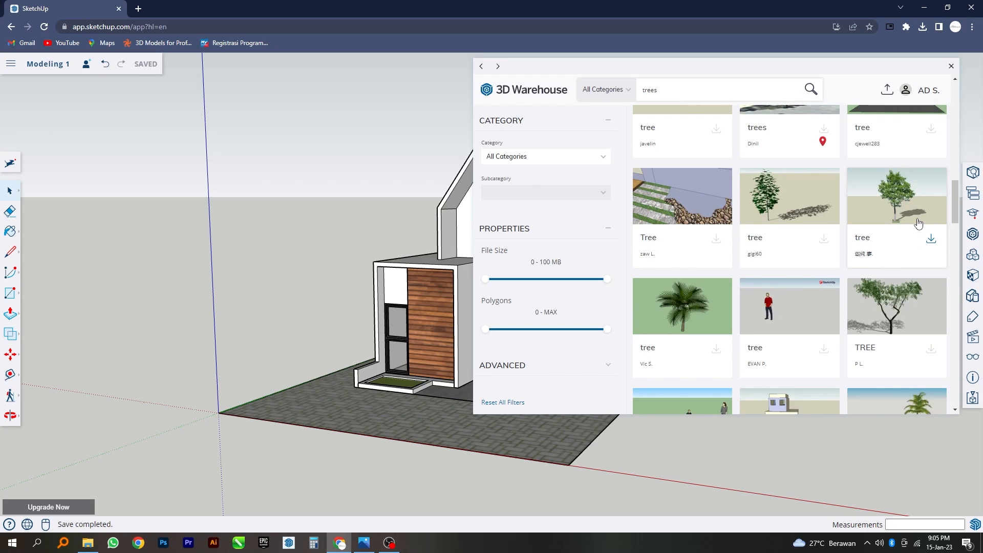
pyautogui.click(930, 240)
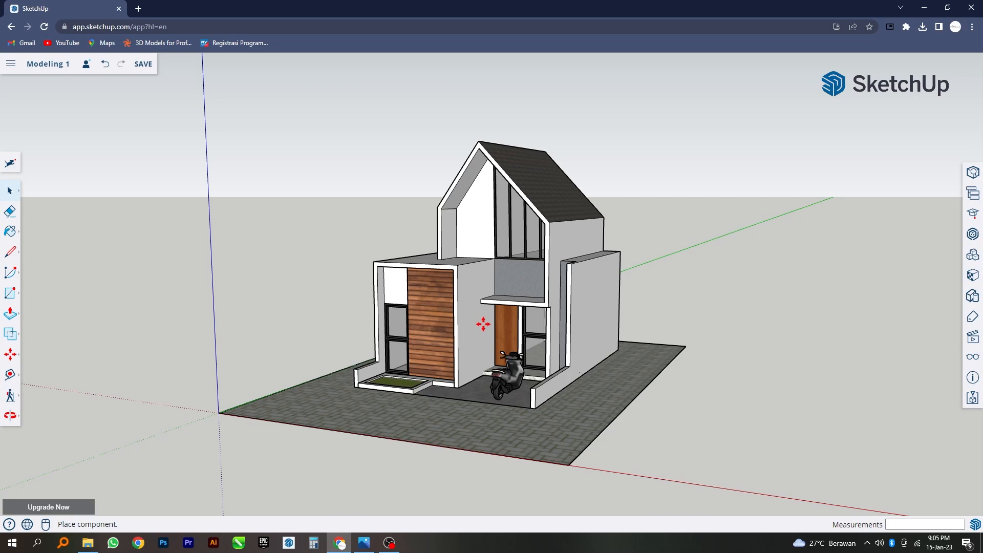
pyautogui.scroll(-2, 483, 324)
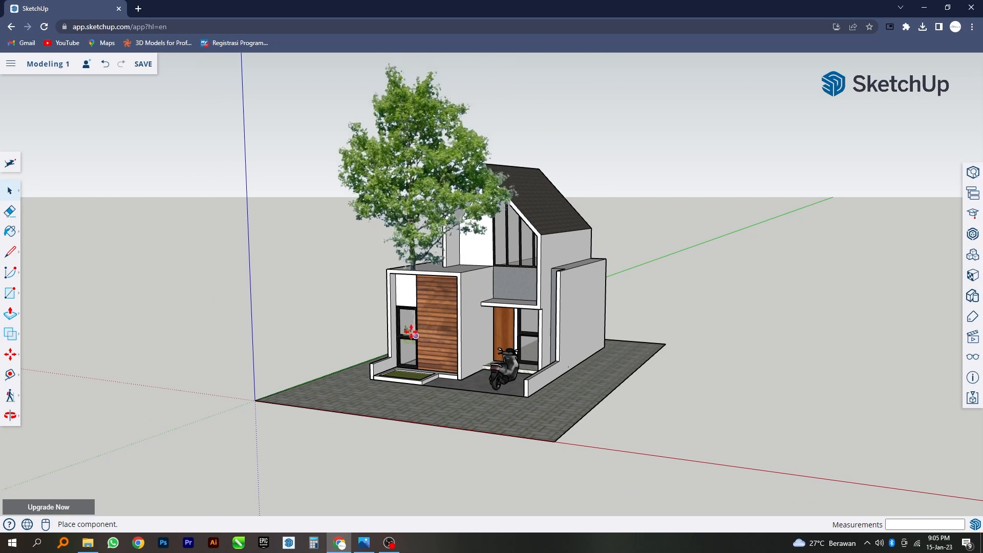
pyautogui.scroll(2, 387, 365)
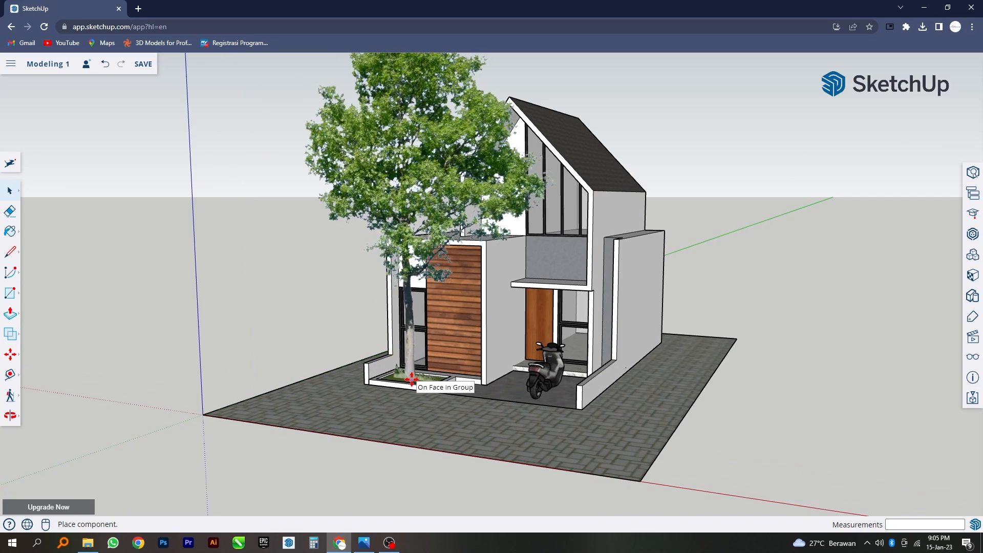
pyautogui.click(411, 379)
# - Scale the tree down uniformly from its upper corners until it is close to the height of the front room
pyautogui.moveTo(411, 379); pyautogui.dragTo(543, 358, button='middle')
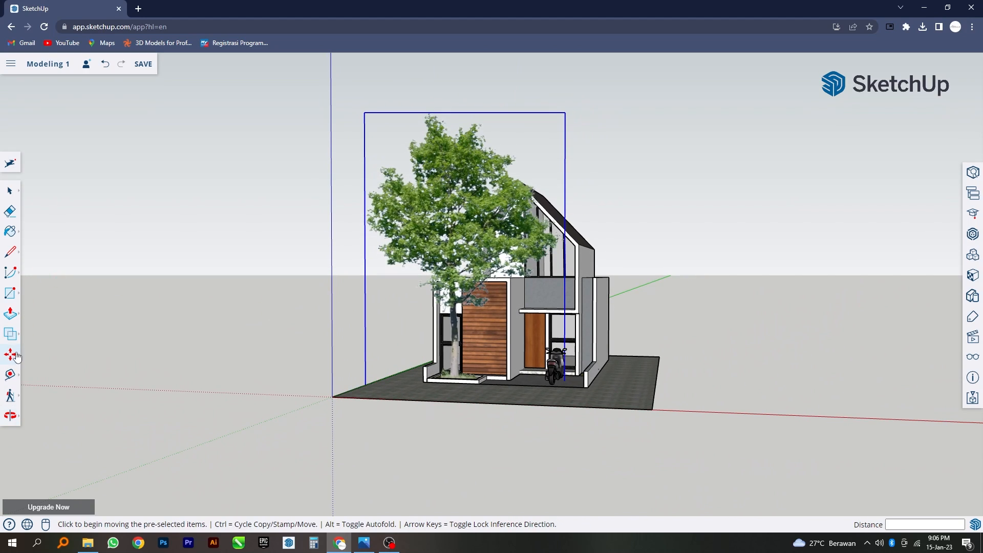
pyautogui.moveTo(15, 360)
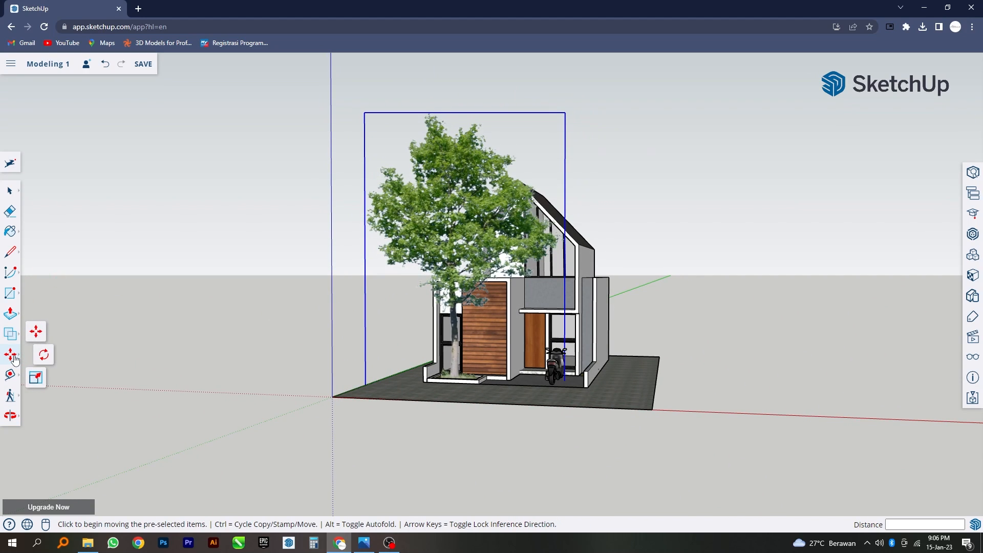
pyautogui.click(36, 379)
pyautogui.scroll(-3, 331, 391)
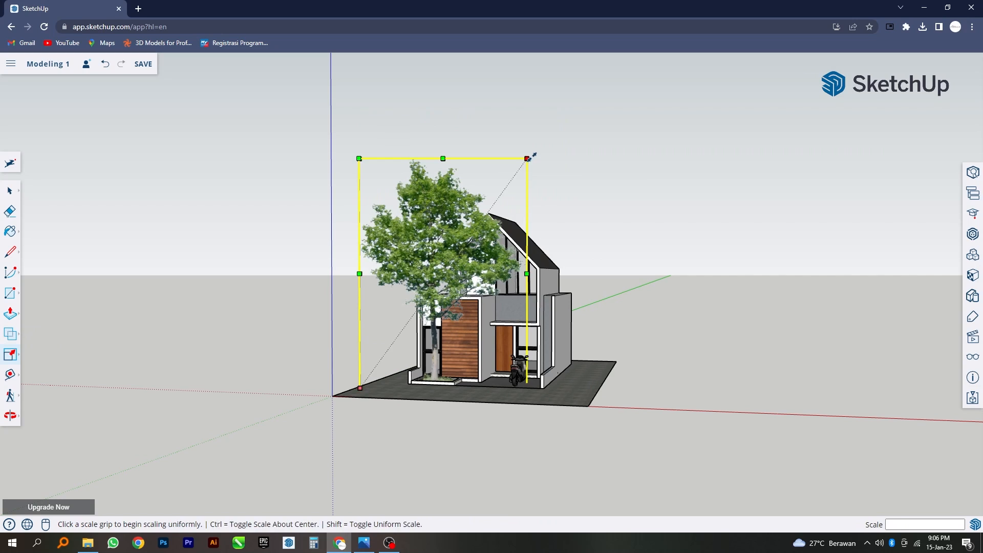
pyautogui.click(528, 159)
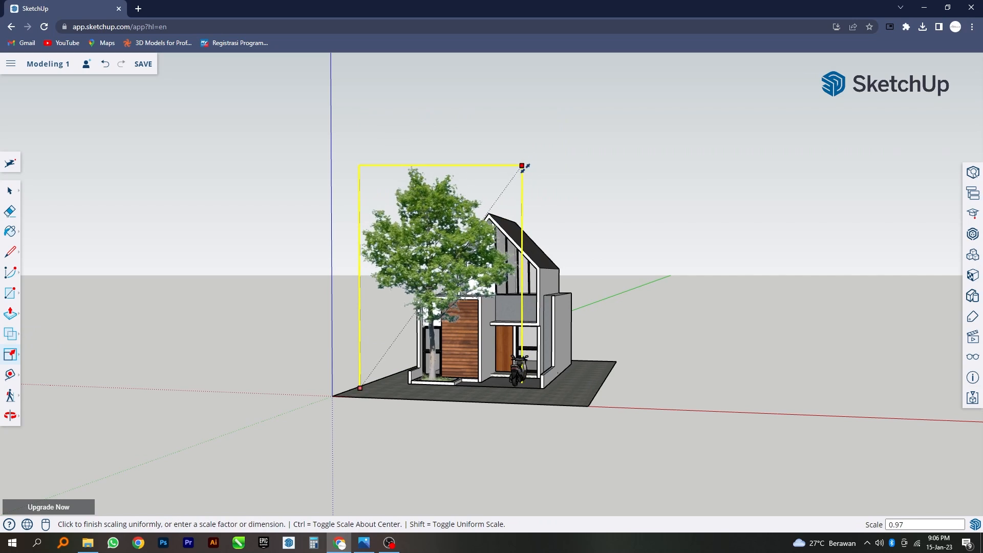
pyautogui.click(487, 214)
pyautogui.click(360, 214)
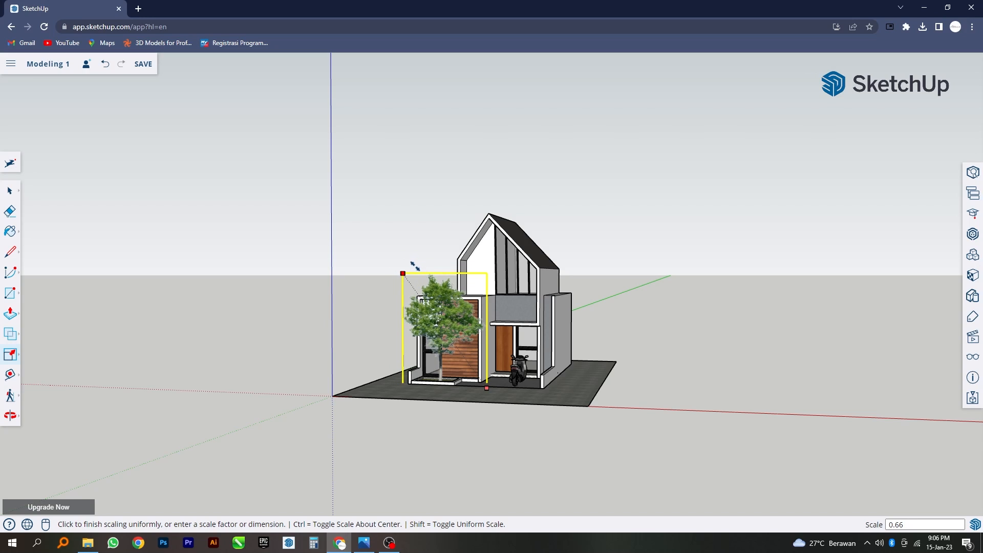
pyautogui.click(415, 265)
# - Shrink the tree further with uniform scalings of about 0.81 and 0.89 so it stays below the front room's roof
pyautogui.scroll(3, 489, 284)
pyautogui.click(485, 261)
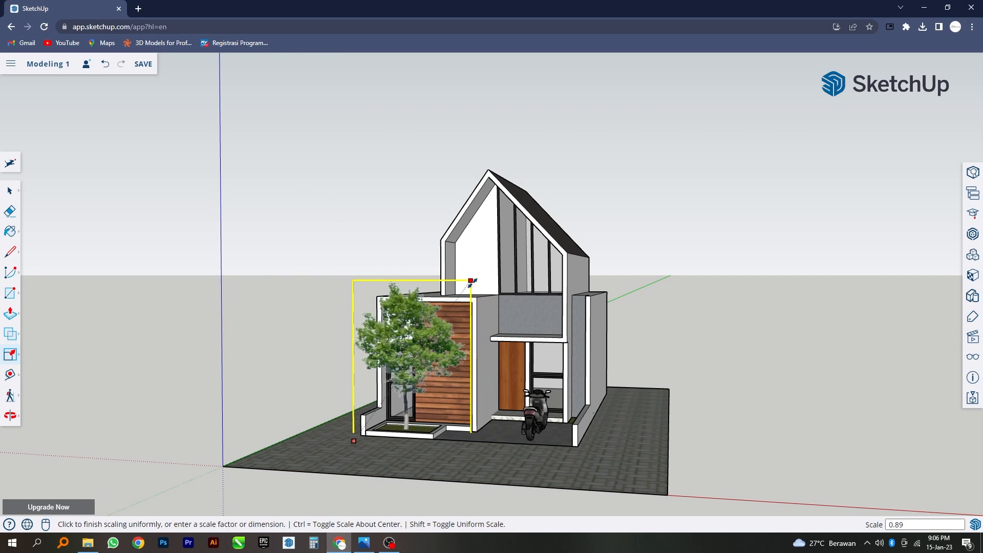
pyautogui.click(460, 295)
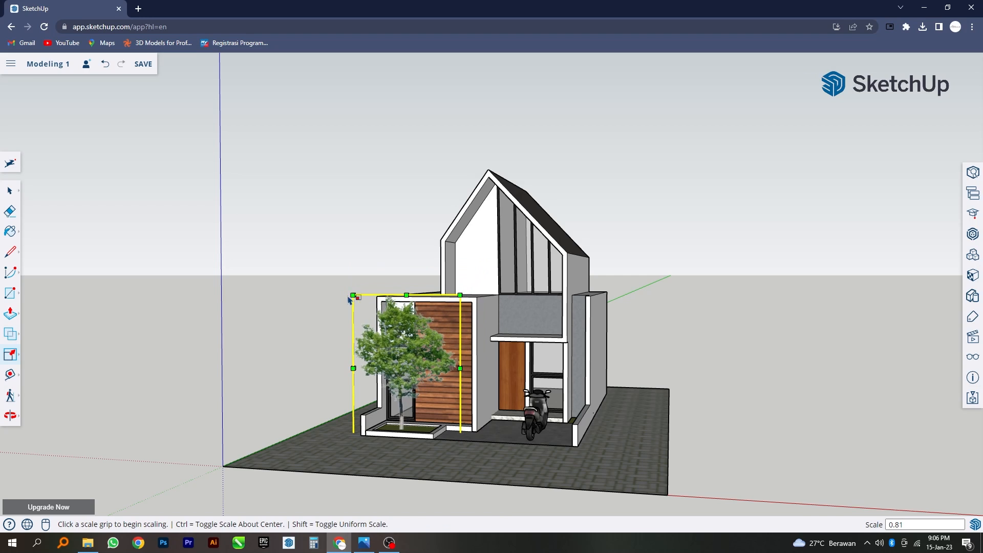
pyautogui.click(353, 296)
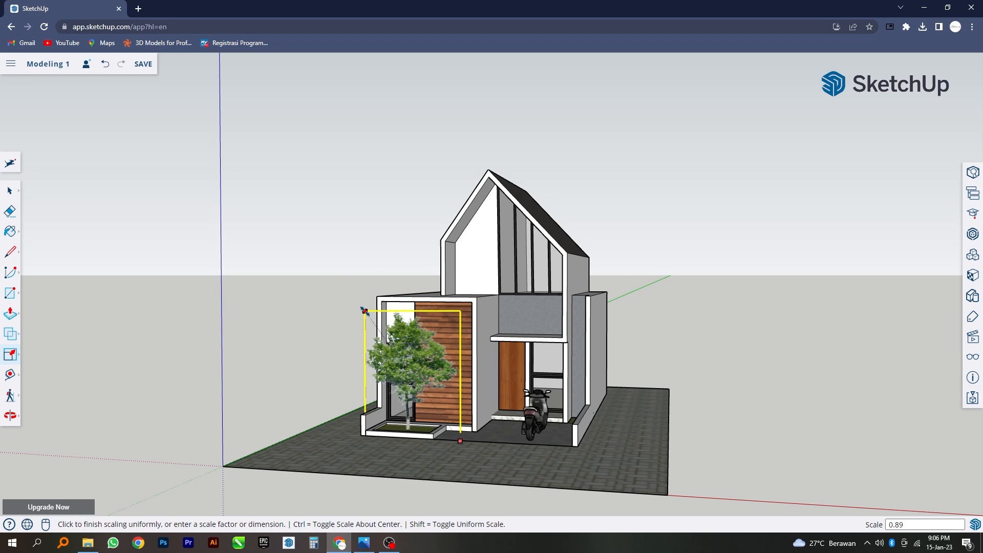
pyautogui.click(364, 311)
pyautogui.moveTo(444, 359); pyautogui.dragTo(468, 386, button='middle')
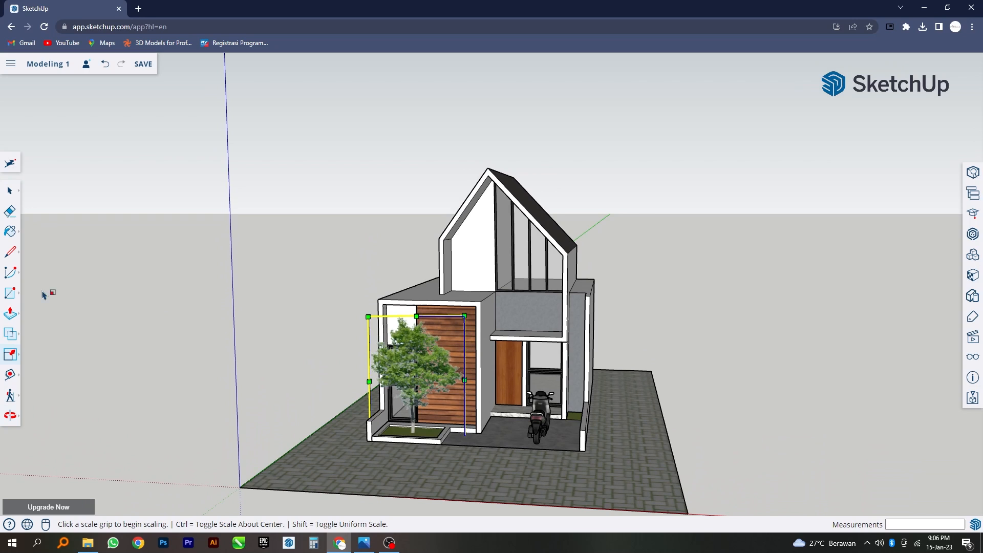
# - Move the scaled tree within the small front grass bed, viewing the facade from a low angle
pyautogui.click(12, 360)
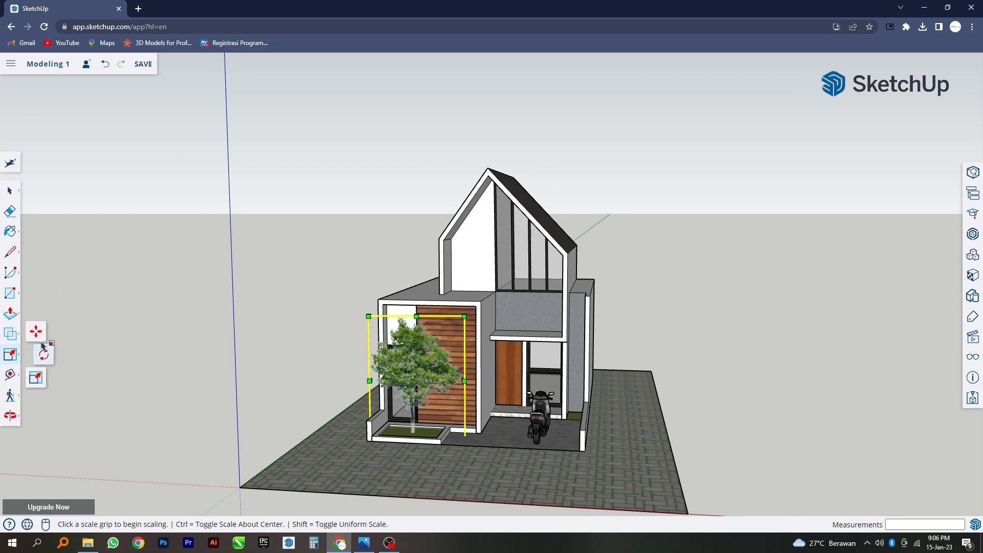
pyautogui.click(41, 338)
pyautogui.scroll(5, 355, 425)
pyautogui.moveTo(452, 427); pyautogui.dragTo(467, 369, button='middle')
pyautogui.click(468, 369)
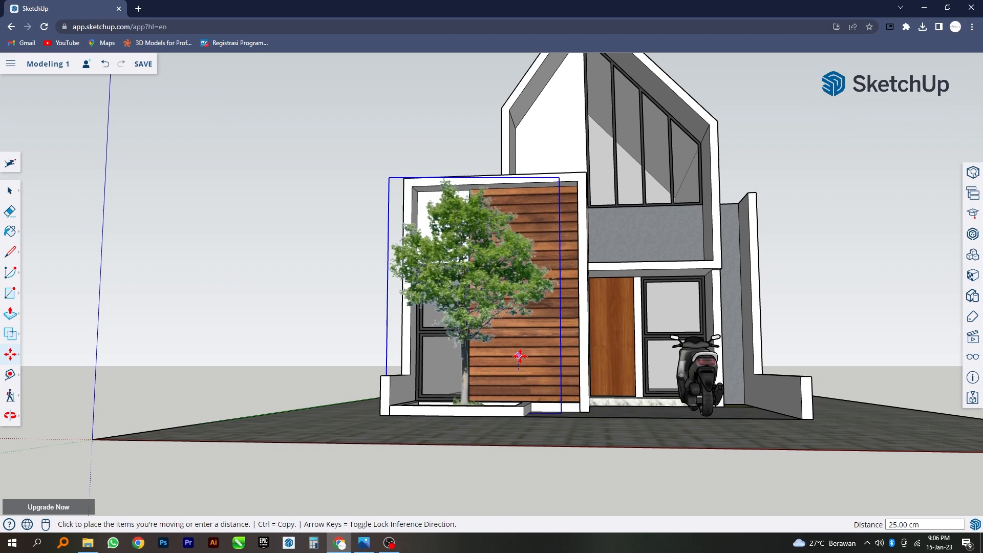
pyautogui.click(513, 374)
# - Adjust the tree's position in the grass bed, finishing with a shift of about 17 cm, and deselect it
pyautogui.moveTo(514, 373); pyautogui.dragTo(379, 479, button='middle')
pyautogui.click(500, 467)
pyautogui.click(490, 468)
pyautogui.click(379, 479)
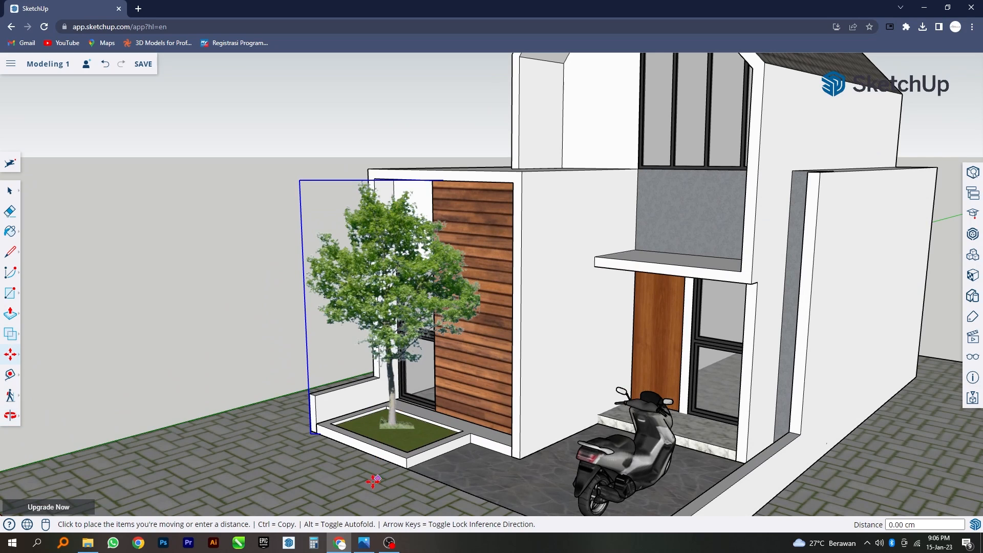
pyautogui.click(370, 485)
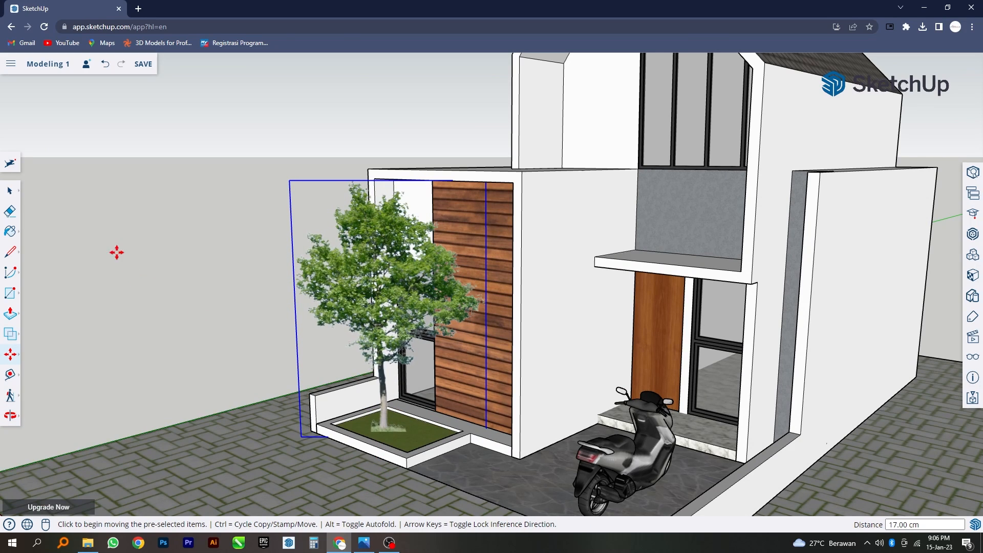
pyautogui.click(7, 189)
pyautogui.click(199, 235)
# - Frame the whole house in a straight front perspective view and save it as Scene 1
pyautogui.scroll(-6, 300, 266)
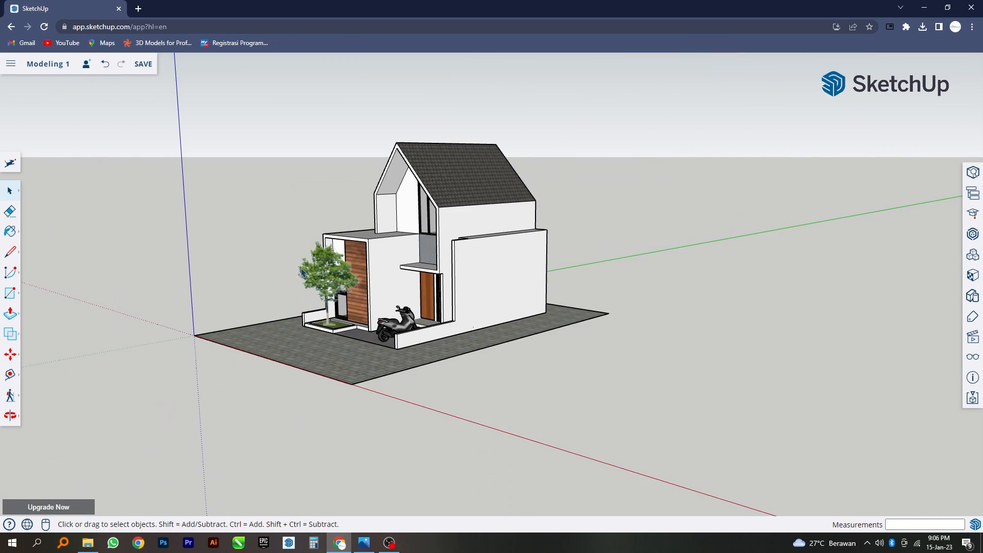
pyautogui.moveTo(307, 269); pyautogui.dragTo(470, 265, button='middle')
pyautogui.scroll(-3, 611, 368)
pyautogui.scroll(3, 495, 314)
pyautogui.moveTo(494, 314); pyautogui.dragTo(556, 323, button='middle')
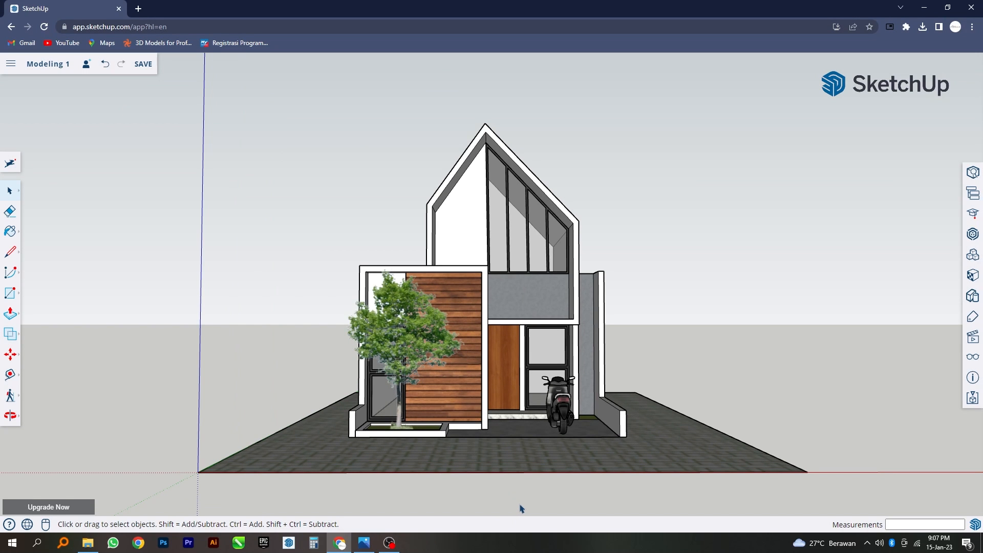
pyautogui.moveTo(521, 509); pyautogui.dragTo(523, 526, button='middle')
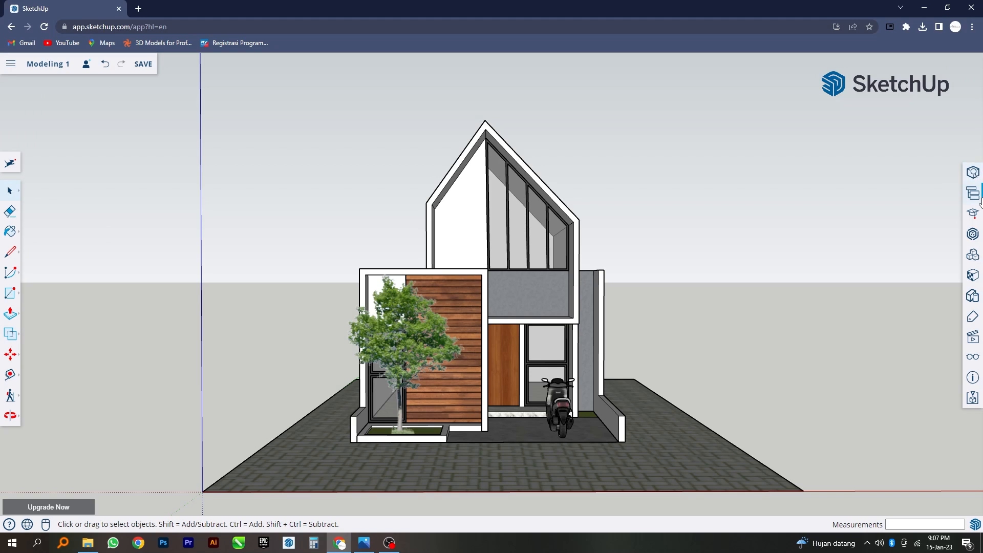
pyautogui.click(969, 342)
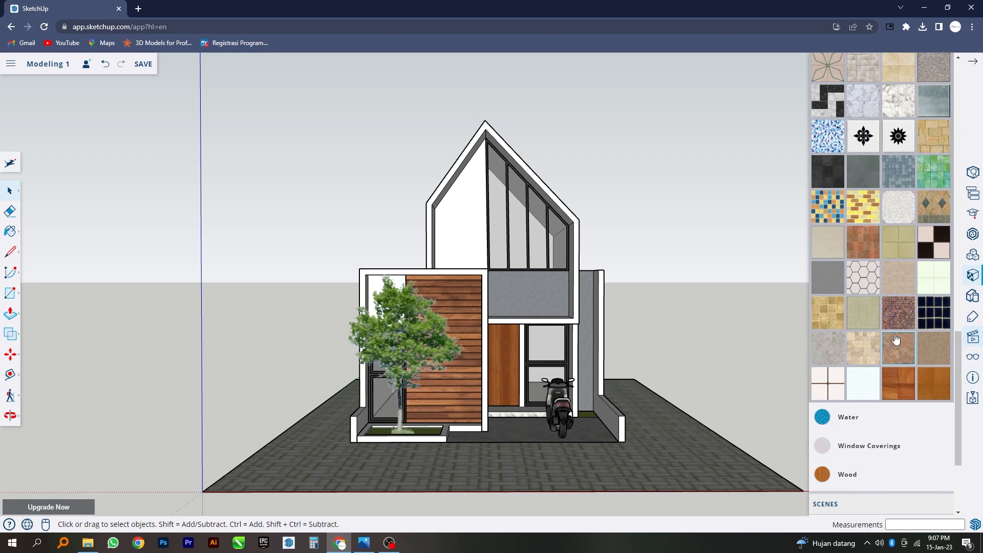
pyautogui.scroll(3, 896, 339)
pyautogui.scroll(-6, 896, 338)
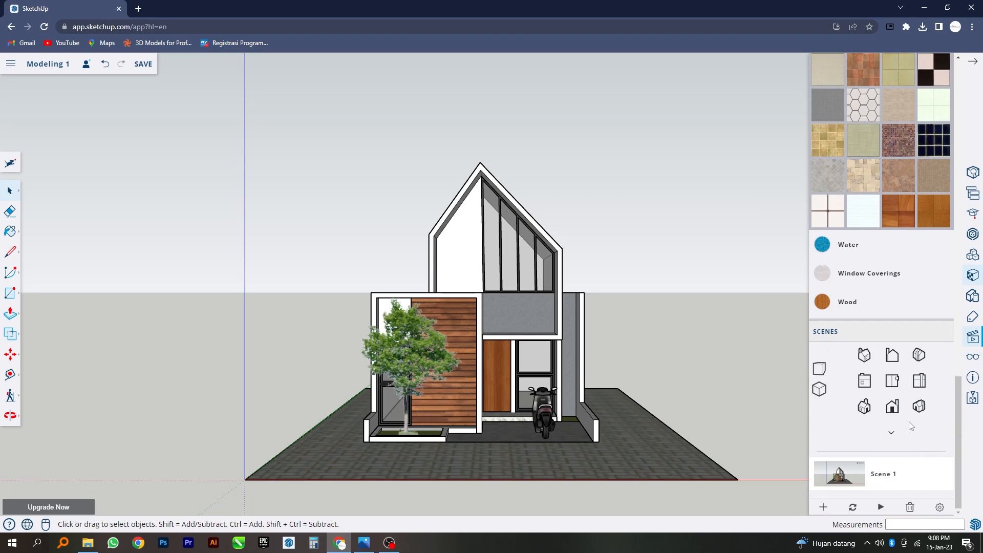
# - Save the left-front isometric view as Scene 2 and the right-front isometric view as Scene 3
pyautogui.click(864, 408)
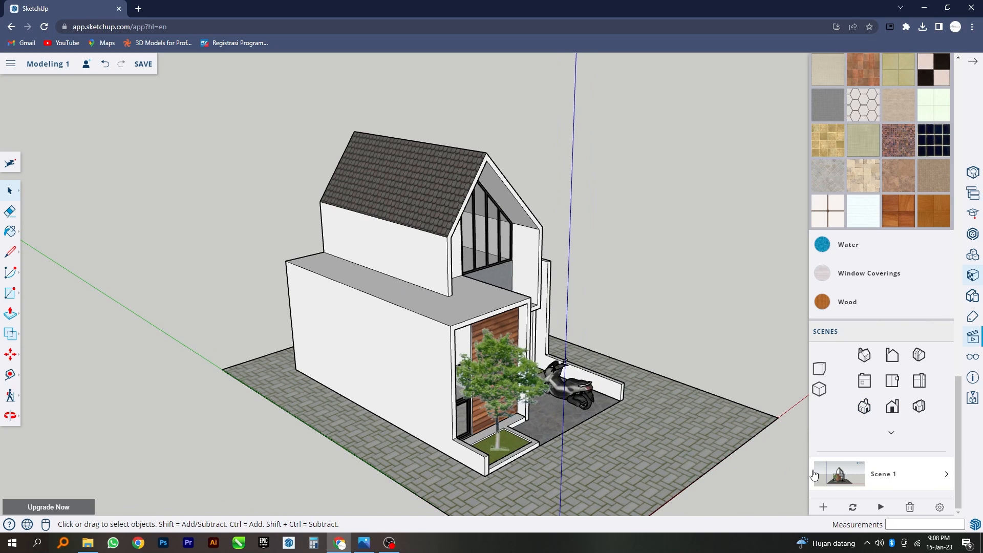
pyautogui.click(906, 474)
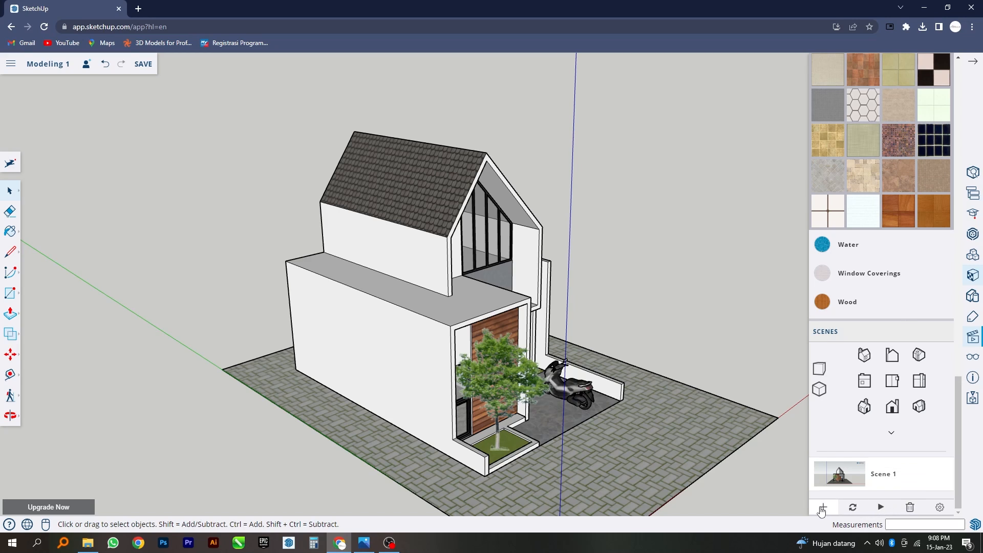
pyautogui.click(919, 406)
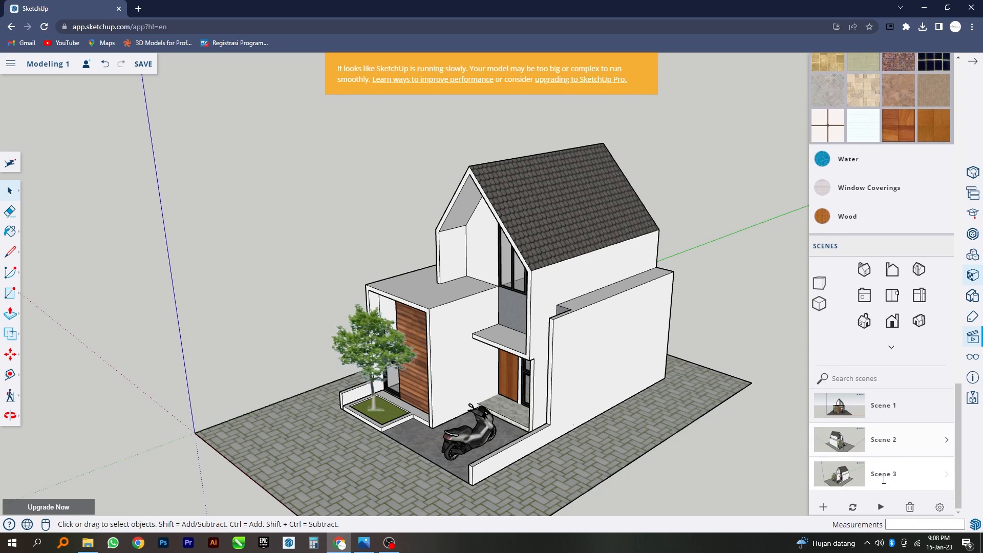
# - Play the animation through the saved scenes, stop it, and switch to the Scene 3 view
pyautogui.click(882, 508)
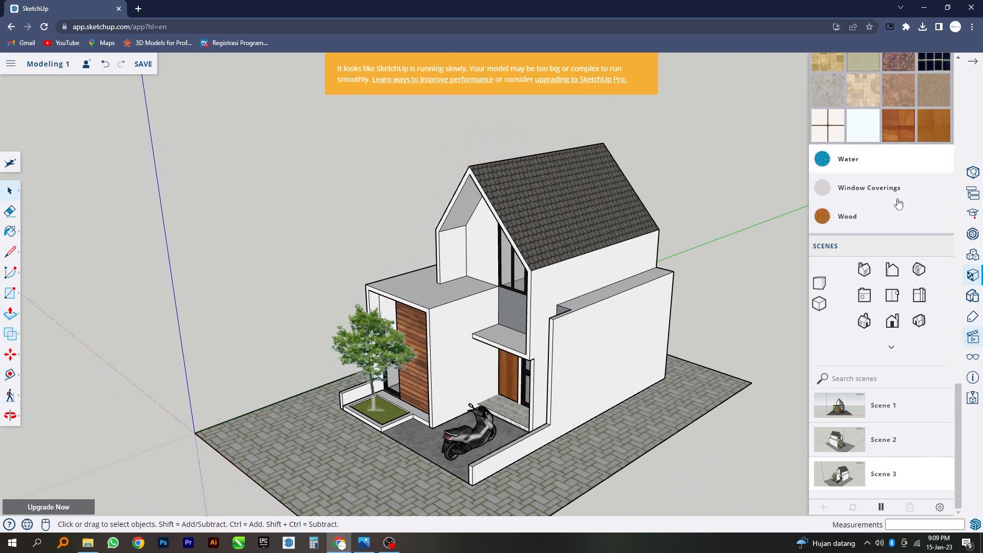
pyautogui.click(879, 506)
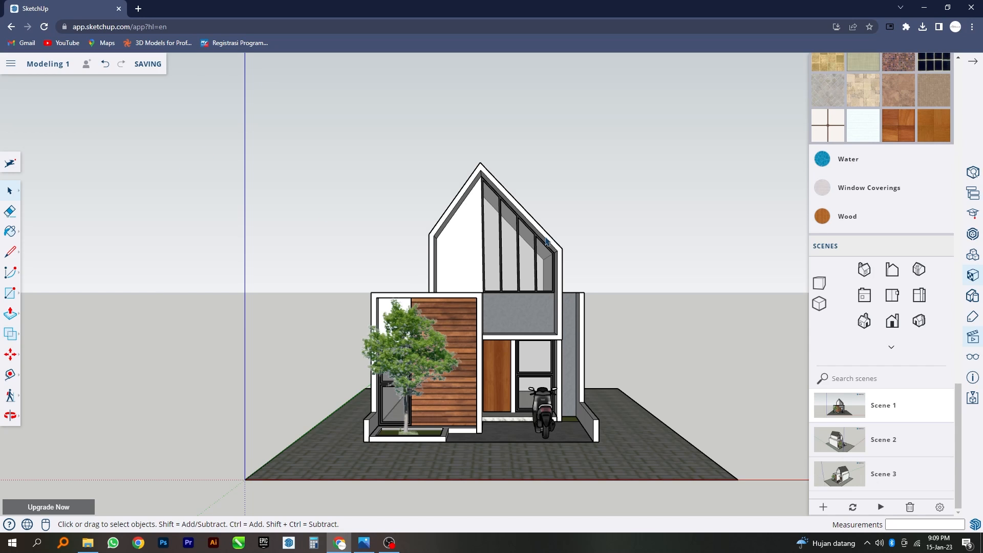
pyautogui.click(881, 474)
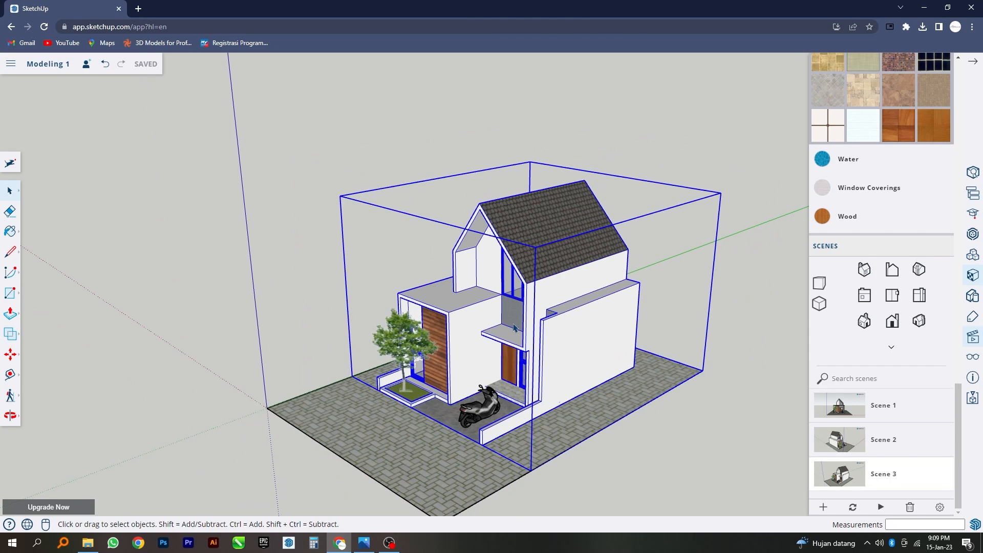
# - Copy the house group 630 cm along the red axis so the copy adjoins the scooter side of the original
pyautogui.moveTo(514, 328); pyautogui.dragTo(598, 287, button='middle')
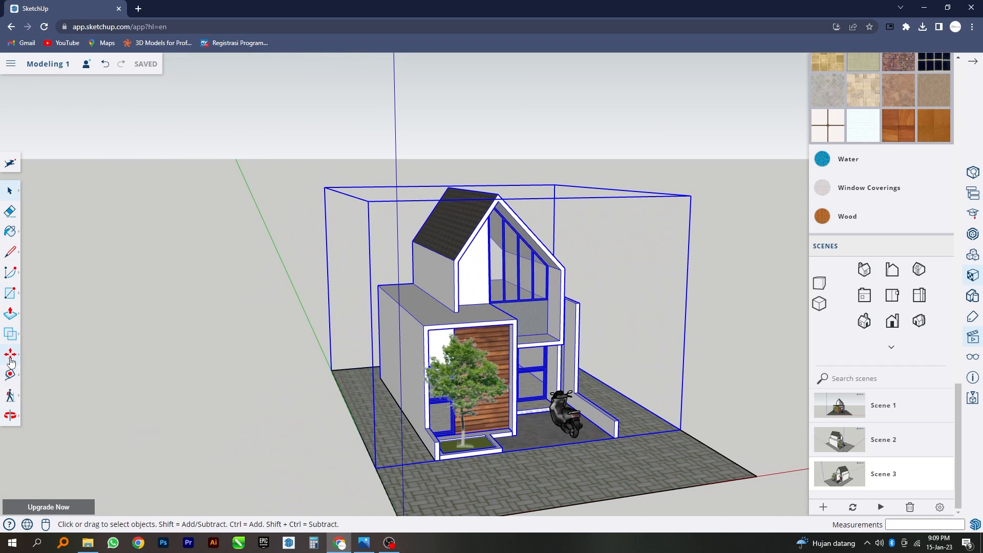
pyautogui.click(10, 362)
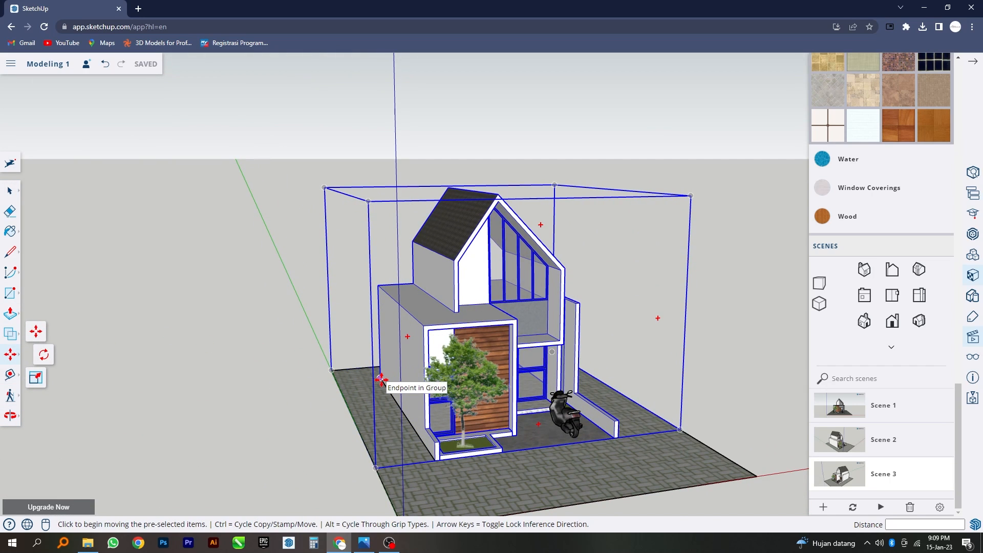
pyautogui.press('ctrl')
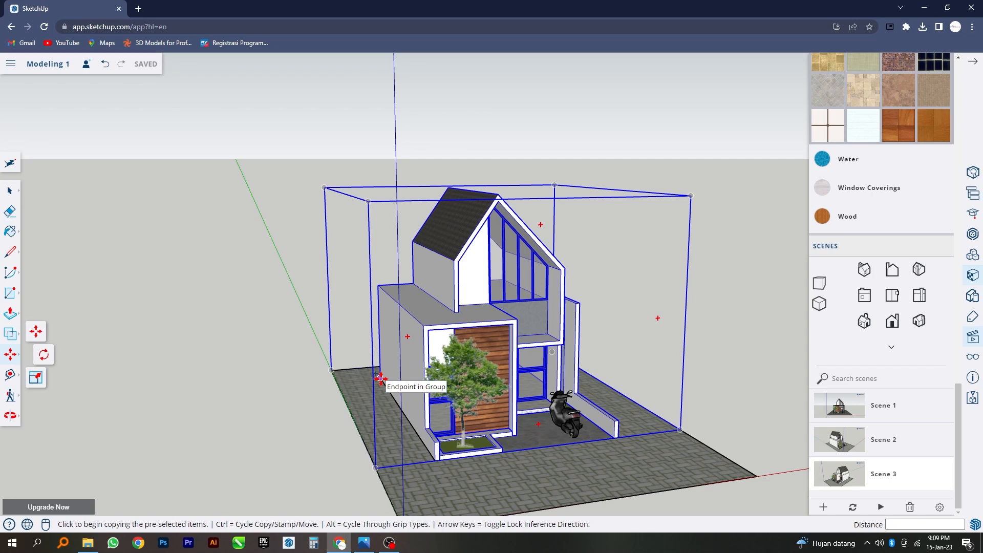
pyautogui.click(381, 379)
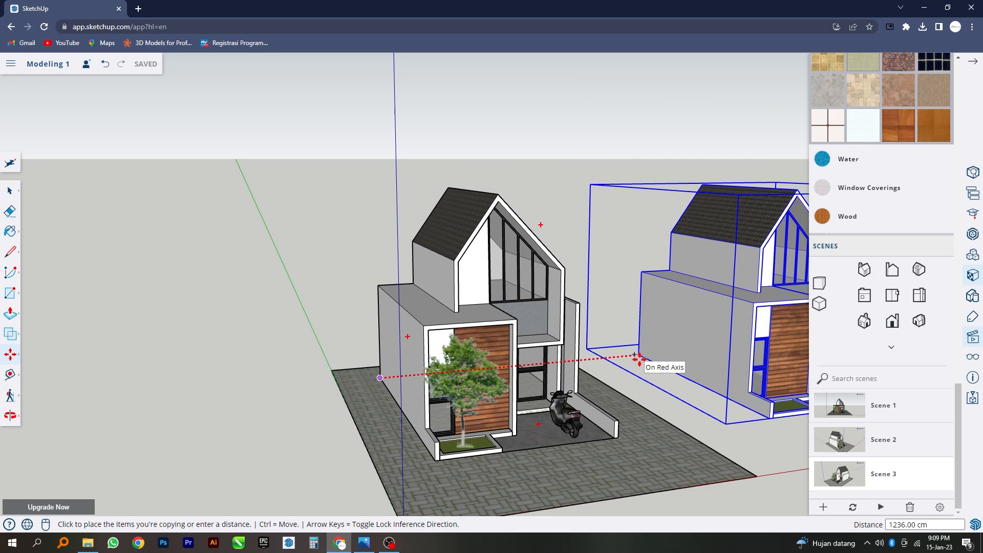
pyautogui.scroll(3, 615, 425)
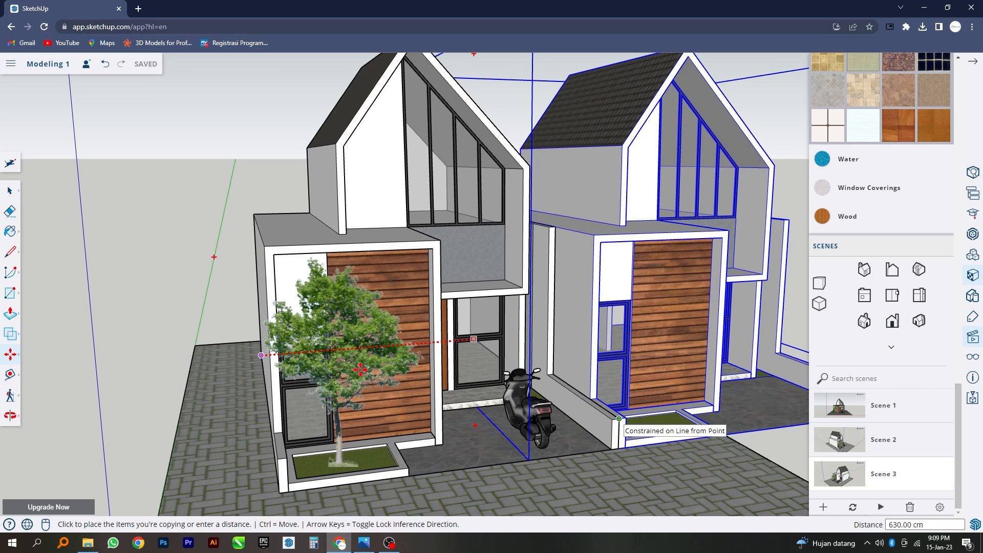
pyautogui.click(360, 370)
# - Copy the new house 1260 cm back along the red axis so a third house adjoins the original's tree side
pyautogui.scroll(-3, 360, 369)
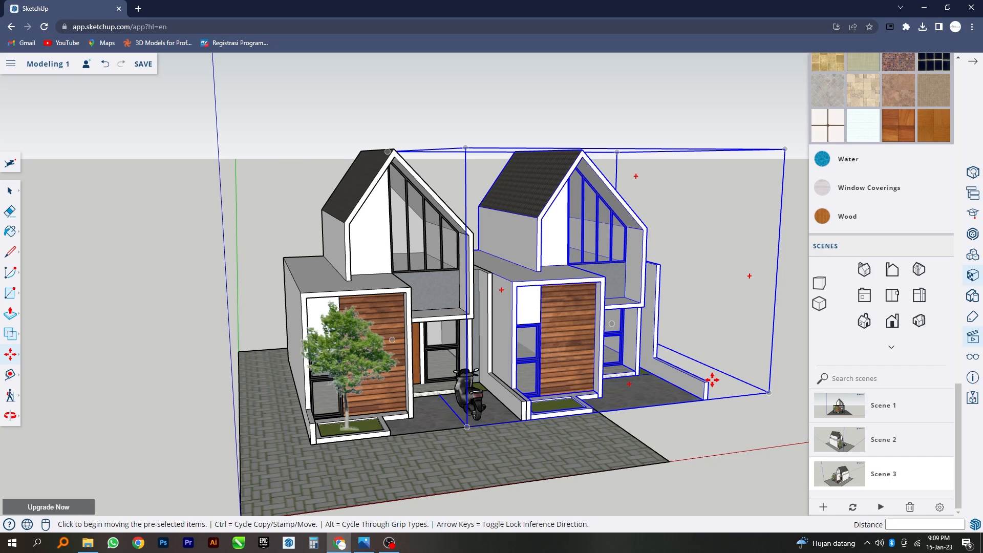
pyautogui.press('ctrl')
pyautogui.click(709, 382)
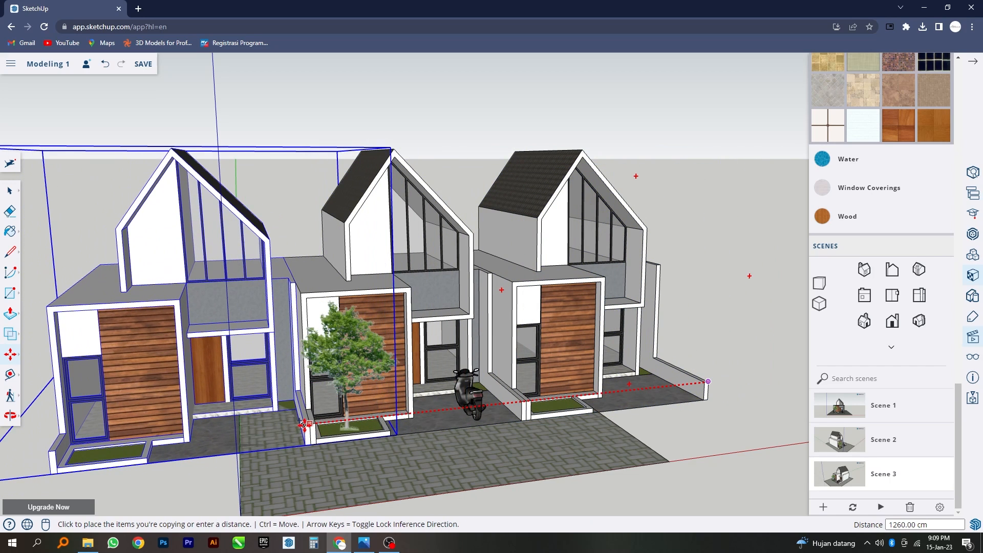
pyautogui.click(307, 425)
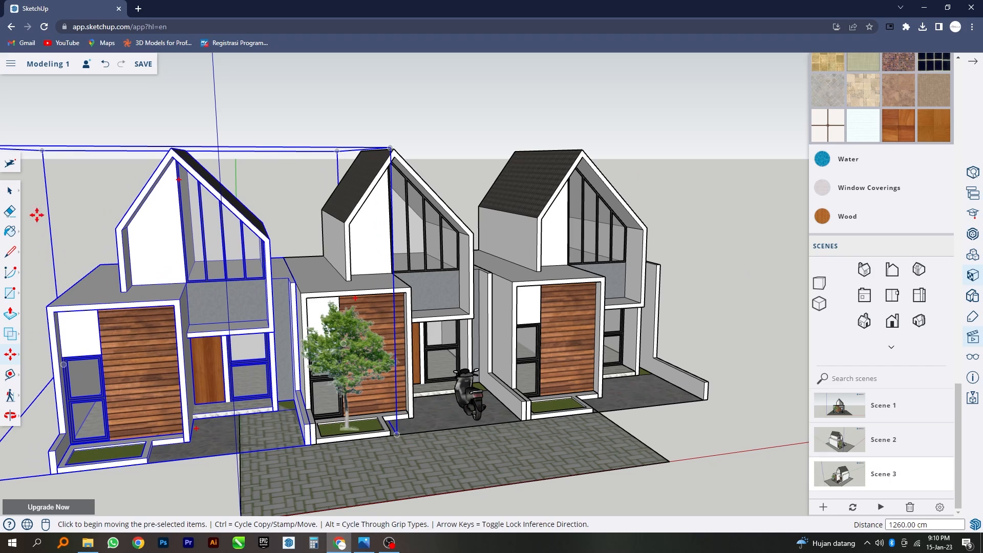
pyautogui.click(12, 190)
# - In the Scene 1 view, edit the paving and move its tree-side edge inward about 184 cm to align with the middle house's boundary
pyautogui.click(917, 409)
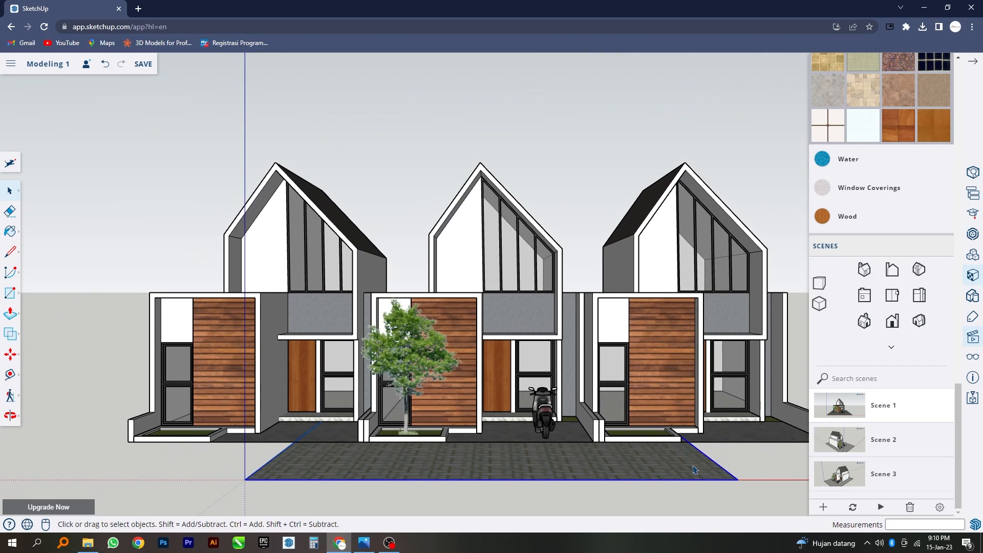
pyautogui.click(973, 62)
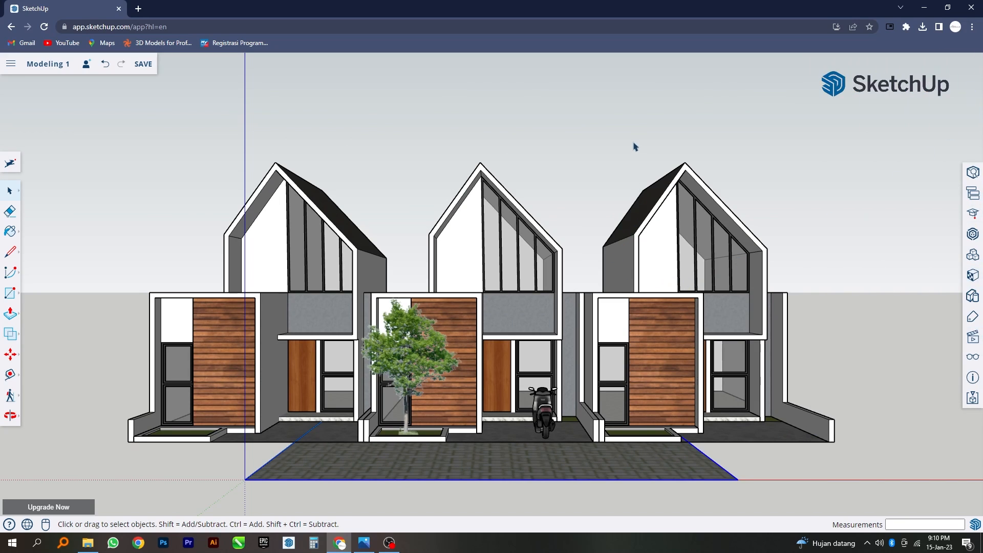
pyautogui.doubleClick(490, 478)
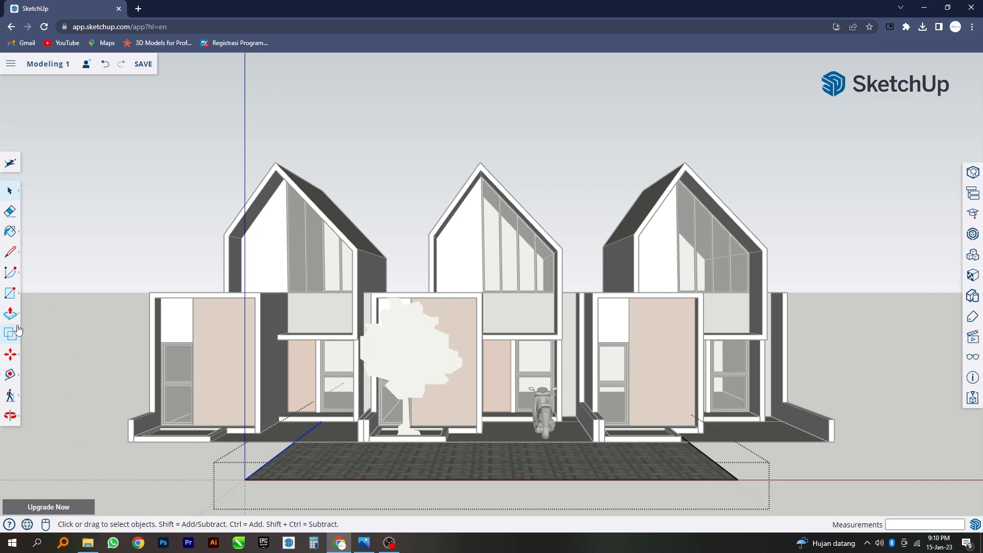
pyautogui.click(11, 354)
pyautogui.click(245, 480)
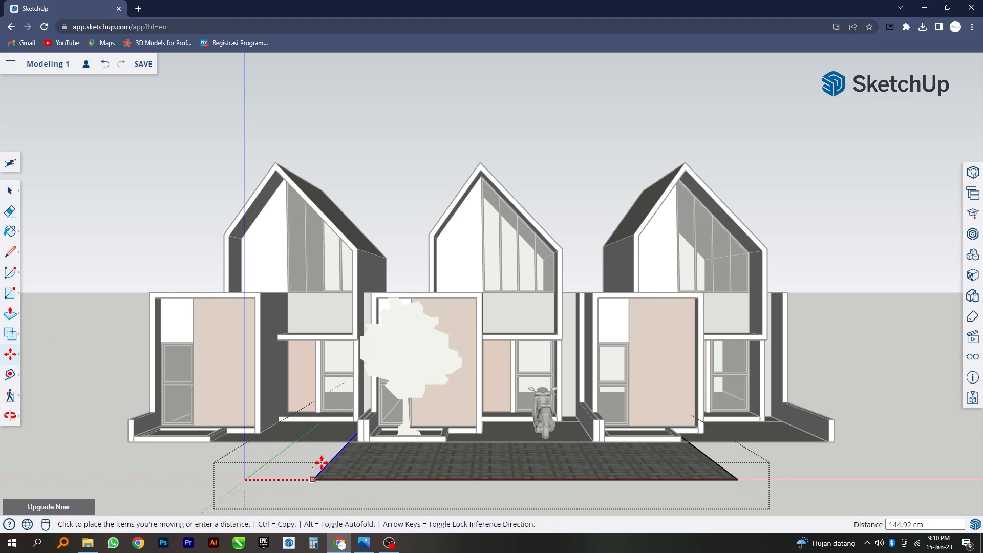
pyautogui.click(363, 441)
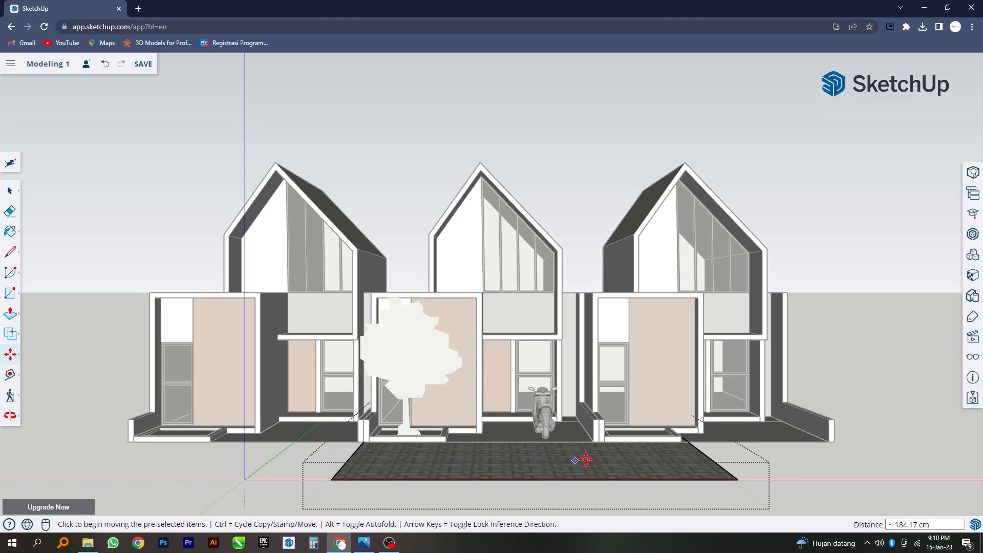
pyautogui.press('space')
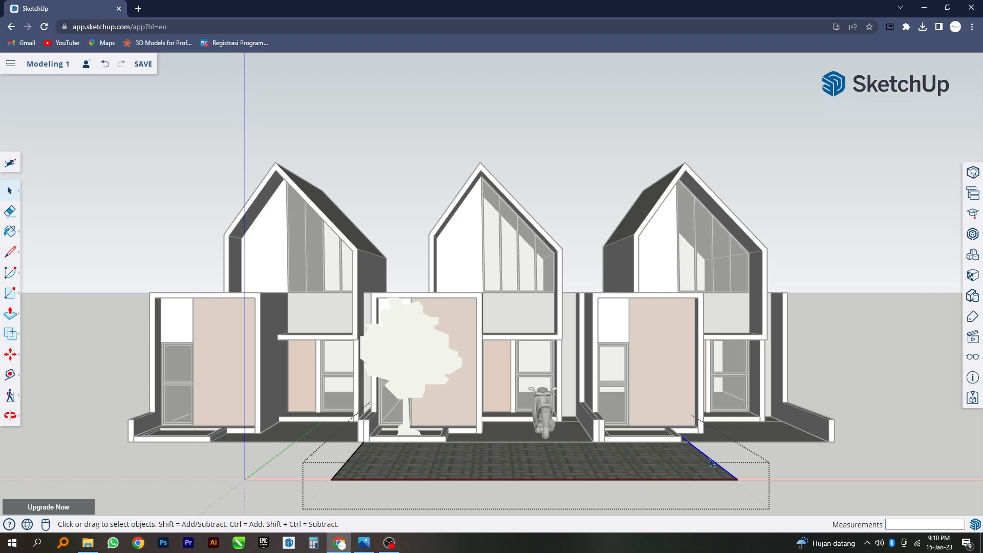
# - Move the paving's scooter-side edge inward along the red axis to the middle house's boundary and finish editing the paving
pyautogui.press('m')
pyautogui.click(738, 477)
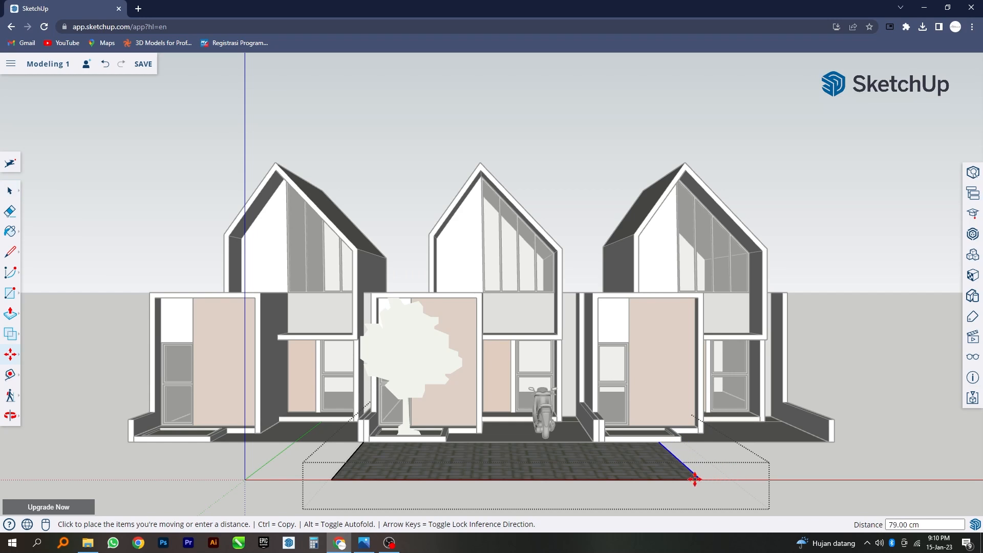
pyautogui.click(599, 443)
pyautogui.press('space')
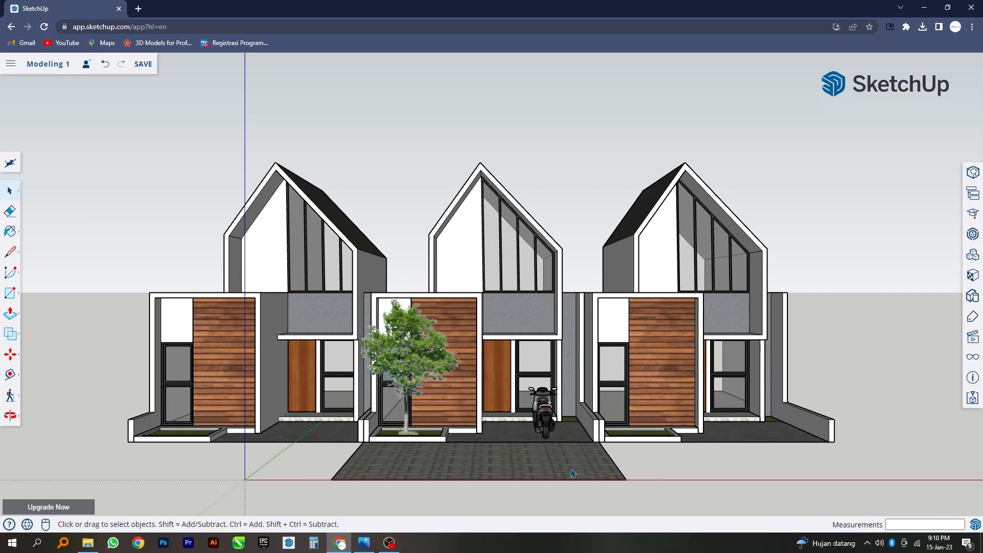
# - Copy the paving 630 cm along the red axis to the tree-side house, then copy it to the scooter-side house so all three adjoin
pyautogui.click(10, 354)
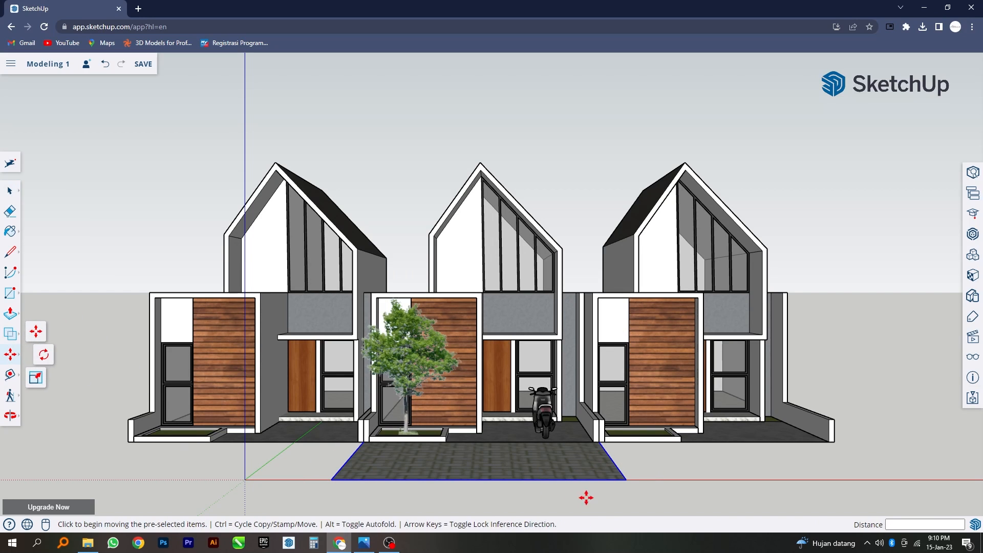
pyautogui.press('ctrl')
pyautogui.click(626, 481)
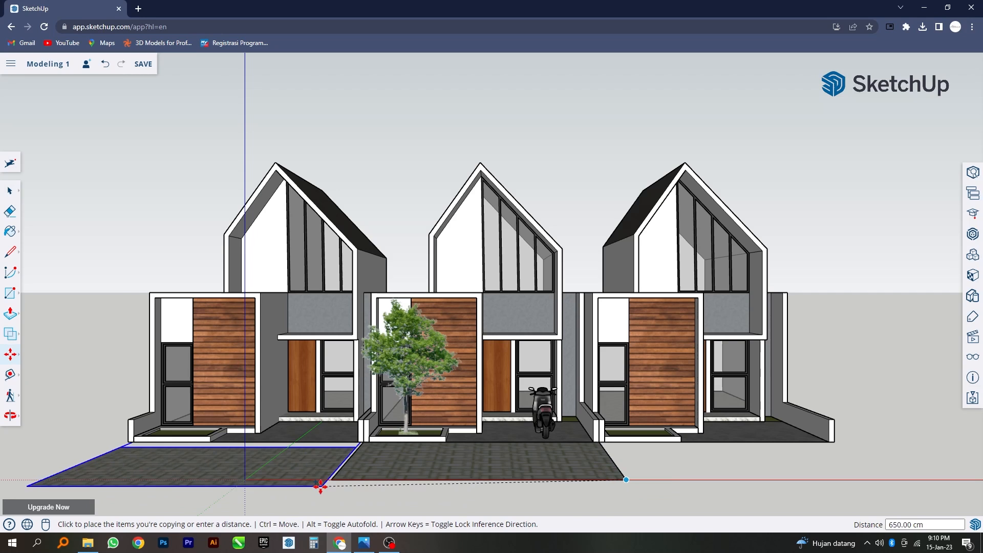
pyautogui.click(330, 479)
pyautogui.press('ctrl')
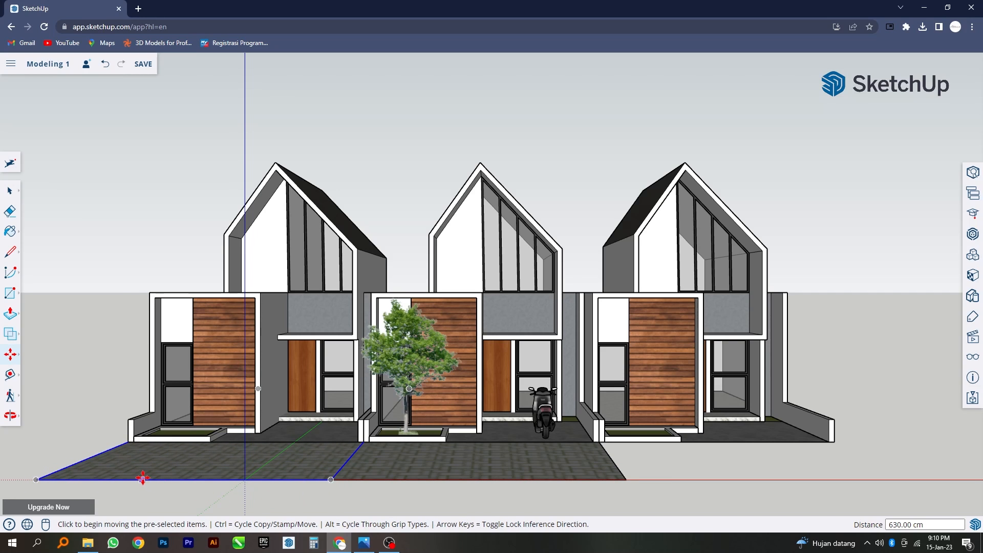
pyautogui.click(35, 480)
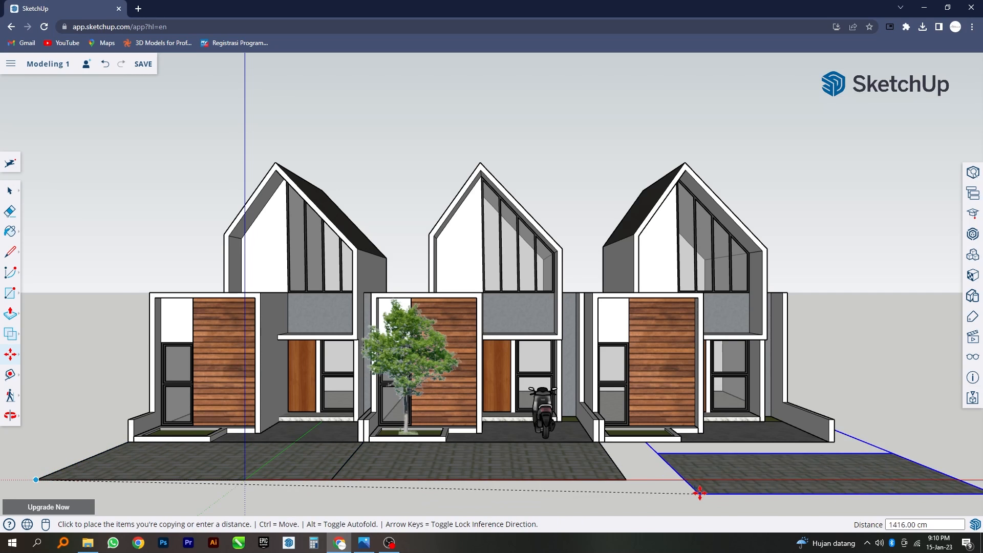
pyautogui.click(626, 481)
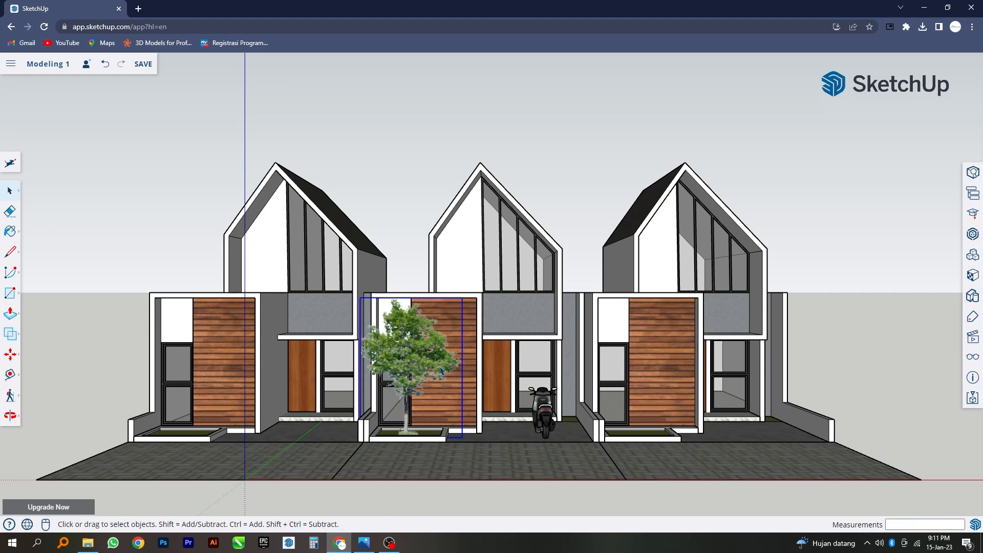
# - Copy the tree along the green axis to behind the houses, then shift the copy along the red axis toward the scooter-side house
pyautogui.scroll(-3, 539, 336)
pyautogui.moveTo(540, 335); pyautogui.dragTo(395, 421, button='middle')
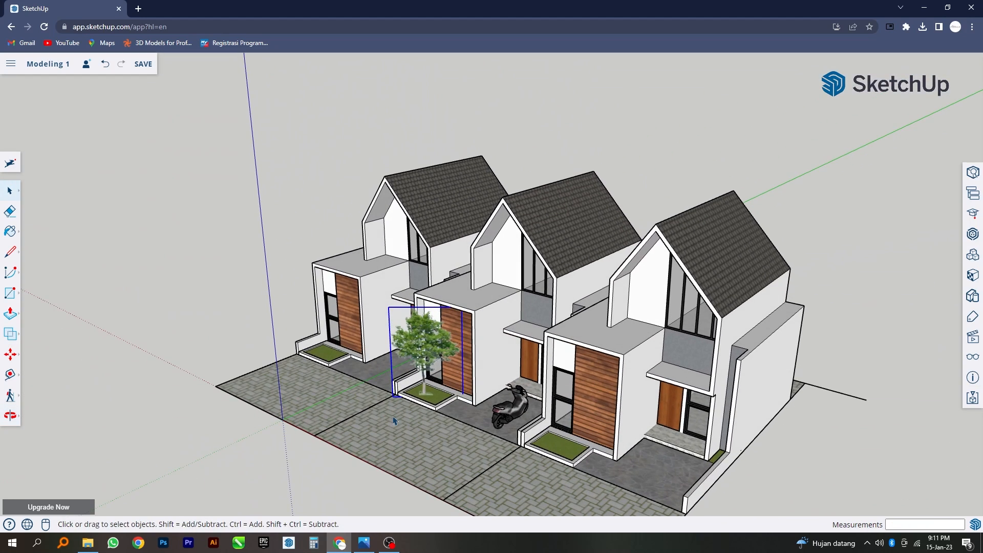
pyautogui.click(10, 355)
pyautogui.scroll(-3, 451, 328)
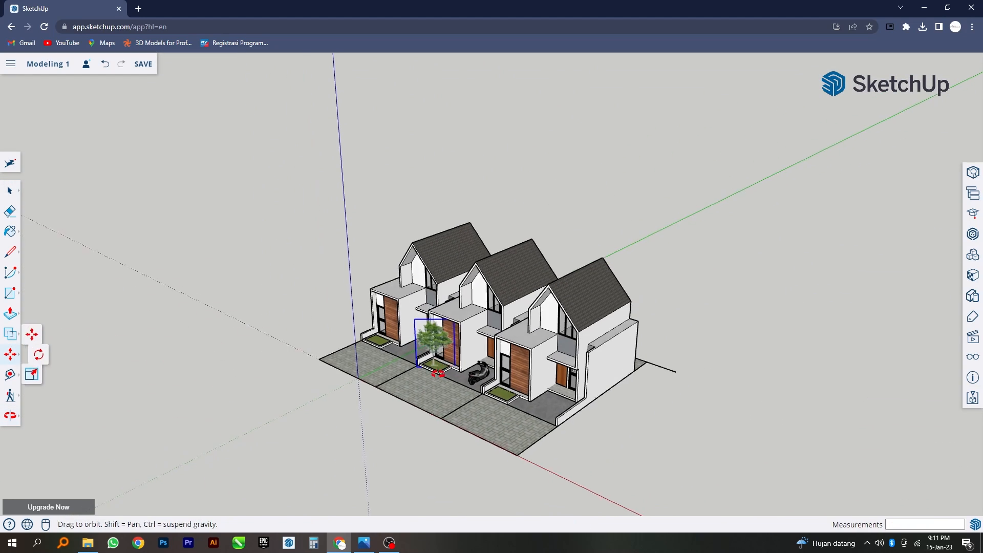
pyautogui.press('ctrl')
pyautogui.click(379, 479)
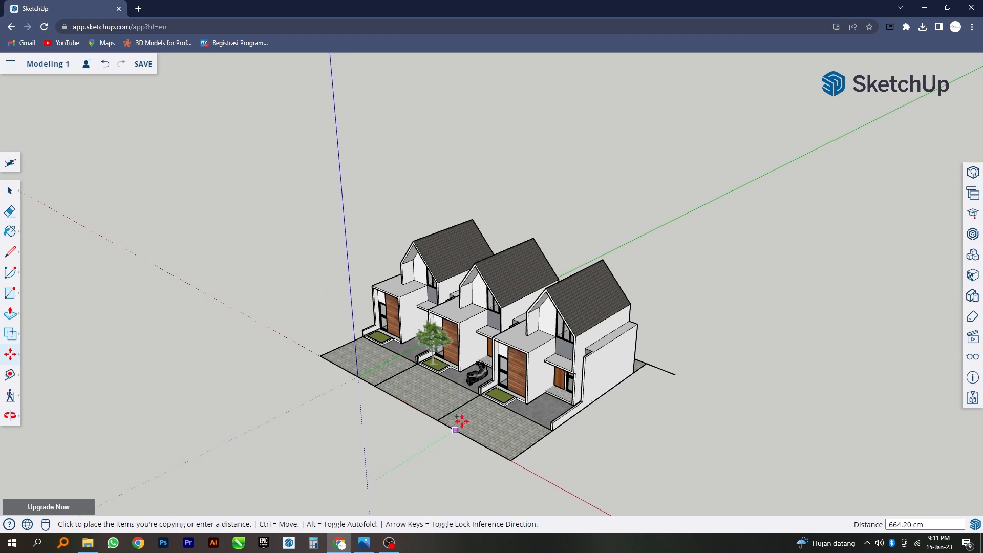
pyautogui.moveTo(470, 424); pyautogui.dragTo(377, 441, button='middle')
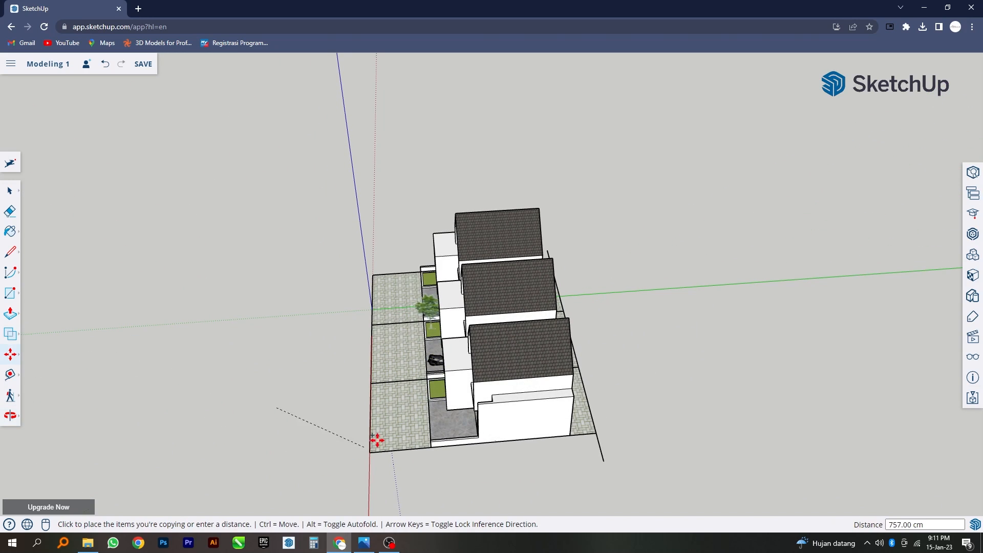
pyautogui.click(397, 400)
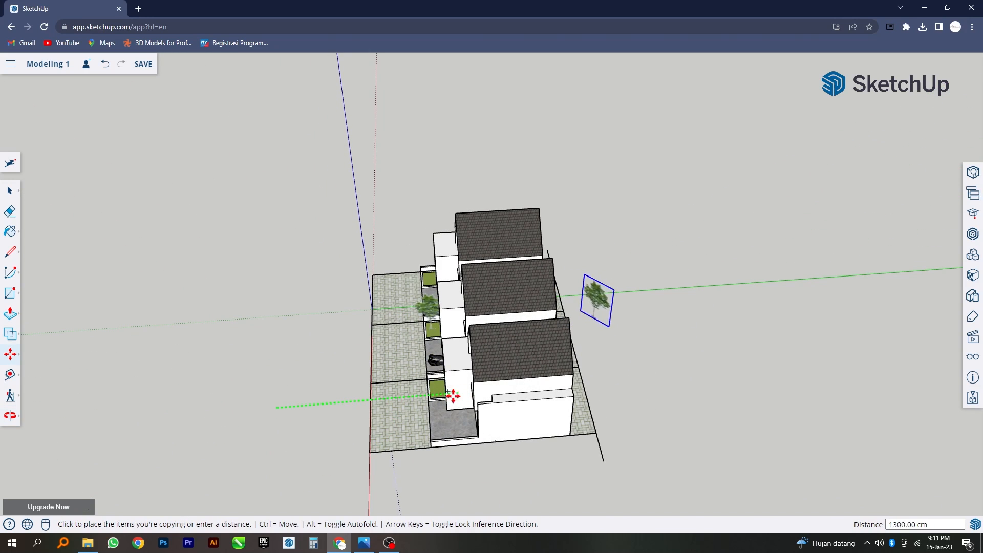
pyautogui.click(606, 348)
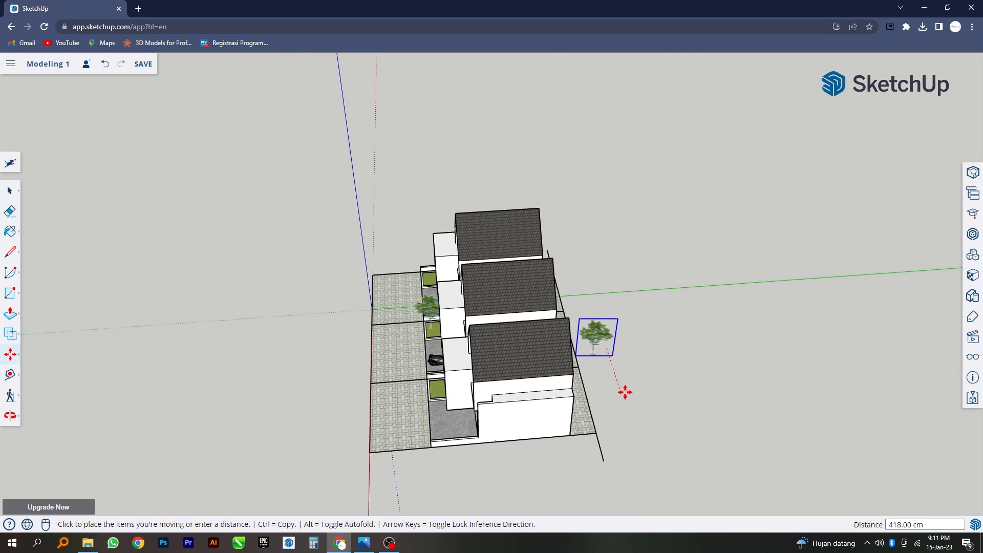
pyautogui.click(631, 410)
# - Scale the copied tree behind the houses up uniformly by about 2.89
pyautogui.moveTo(484, 403); pyautogui.dragTo(635, 463, button='middle')
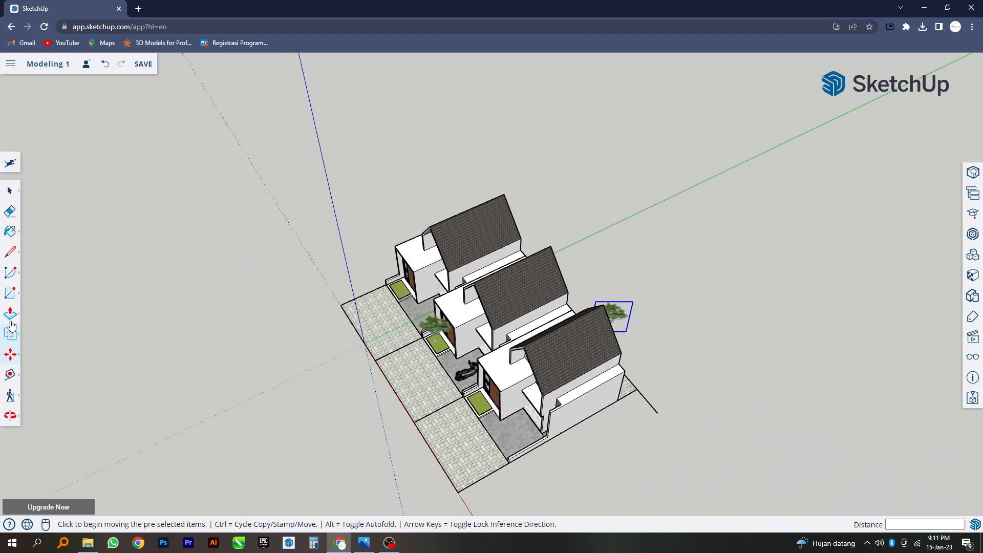
pyautogui.click(14, 356)
pyautogui.click(38, 375)
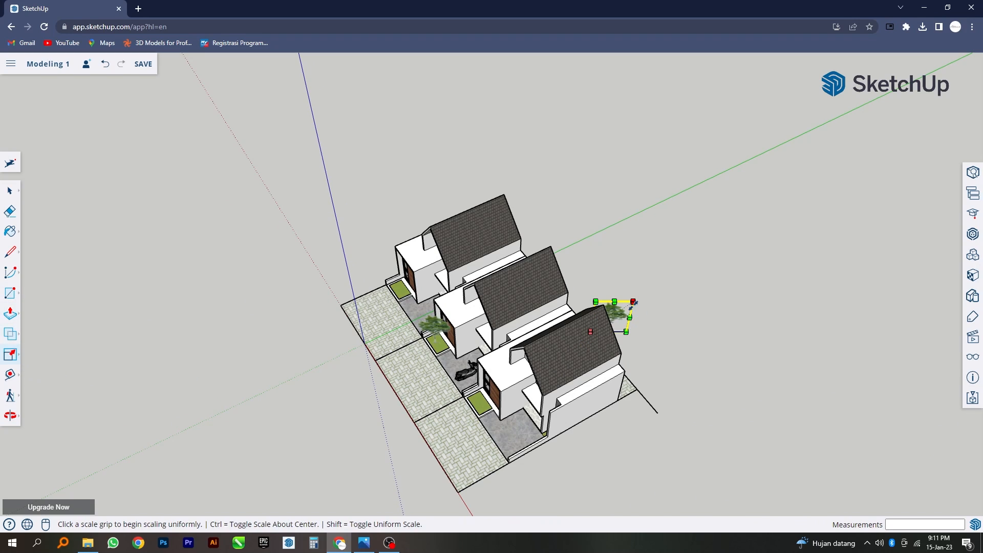
pyautogui.click(632, 303)
pyautogui.click(727, 232)
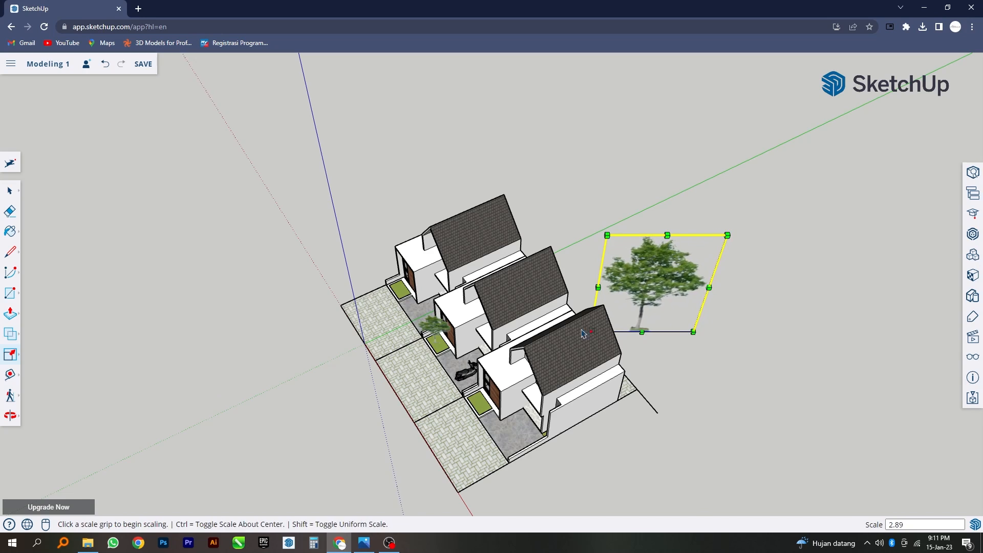
pyautogui.moveTo(727, 231); pyautogui.dragTo(626, 245, button='middle')
pyautogui.scroll(5, 626, 241)
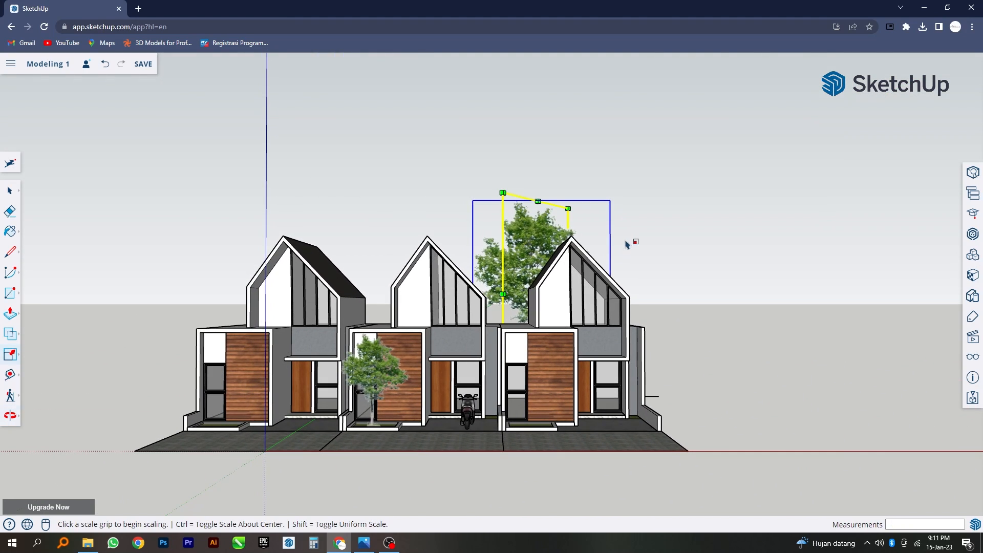
# - Scale the large background tree down slightly and uniformly so its crown still rises above the roofs, then deselect it
pyautogui.click(567, 209)
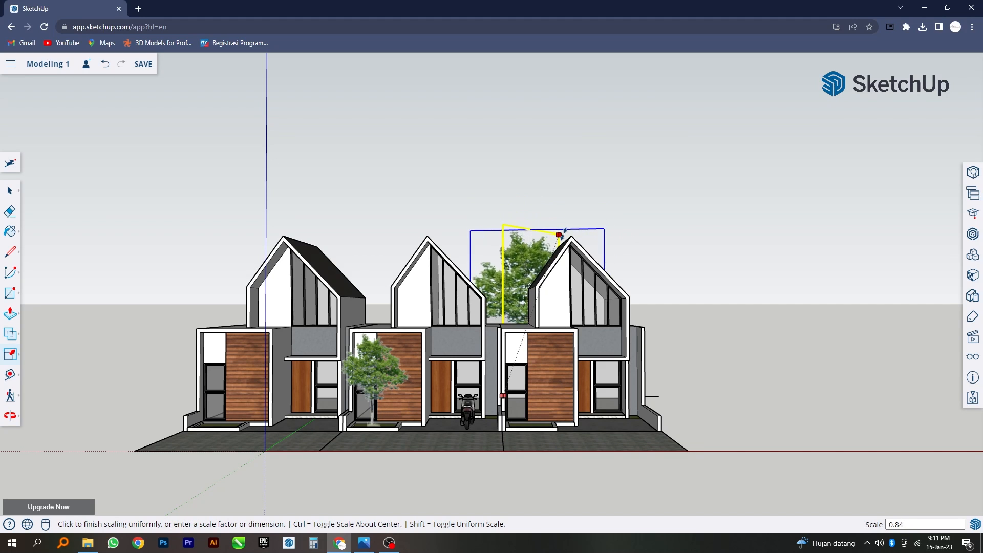
pyautogui.press('space')
pyautogui.press('s')
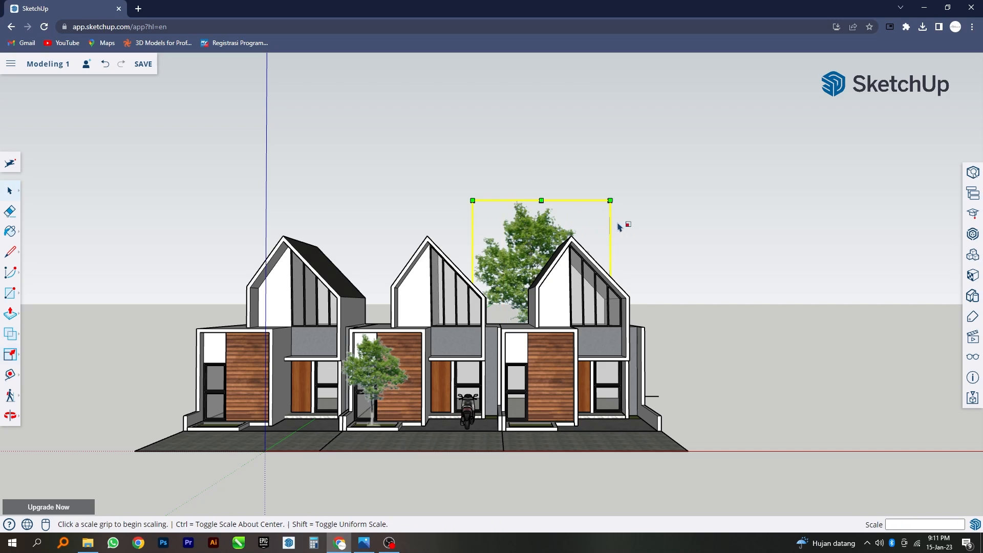
pyautogui.click(610, 201)
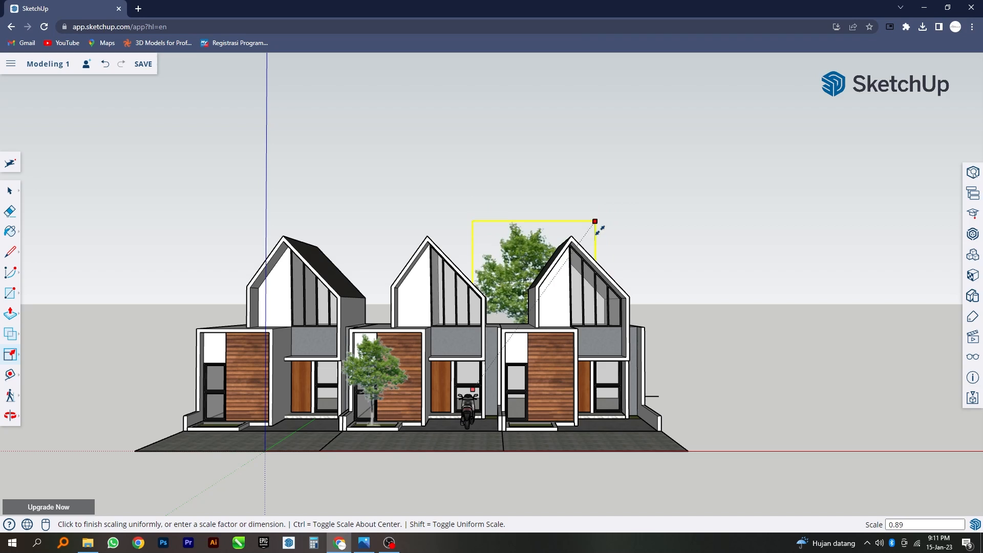
pyautogui.click(610, 204)
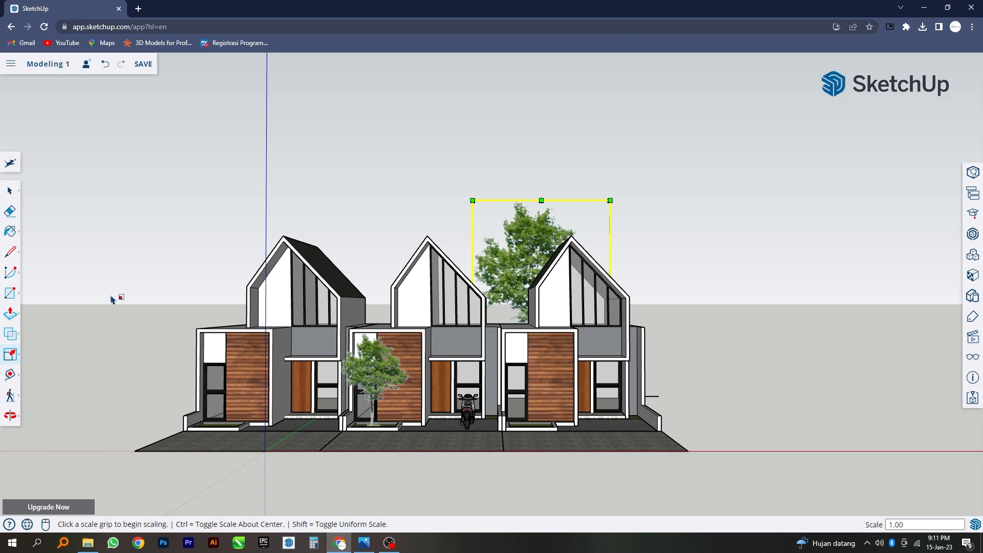
pyautogui.press('space')
pyautogui.click(789, 323)
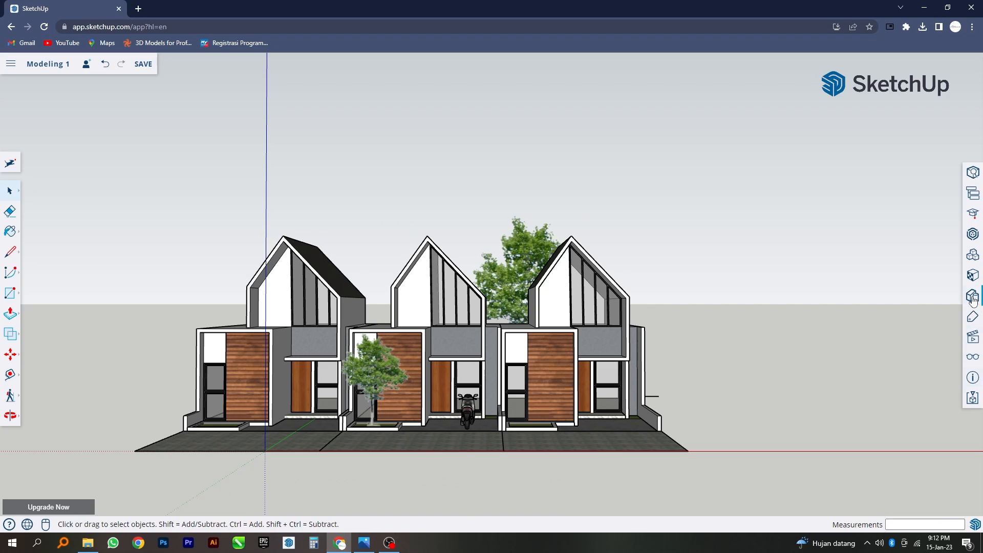
# - Return to the Scene 1 view and examine the row of houses with the background tree across the full modeling area
pyautogui.click(973, 337)
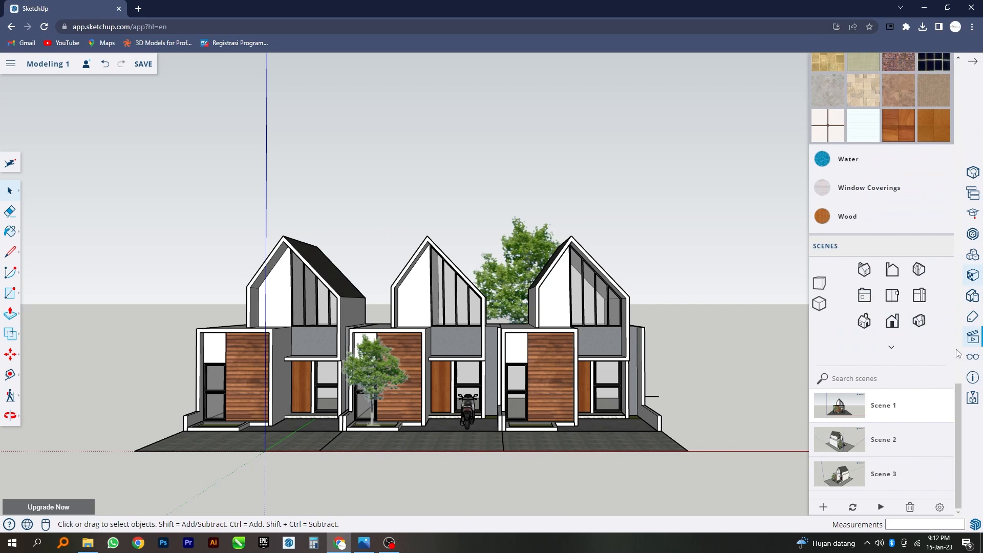
pyautogui.click(899, 404)
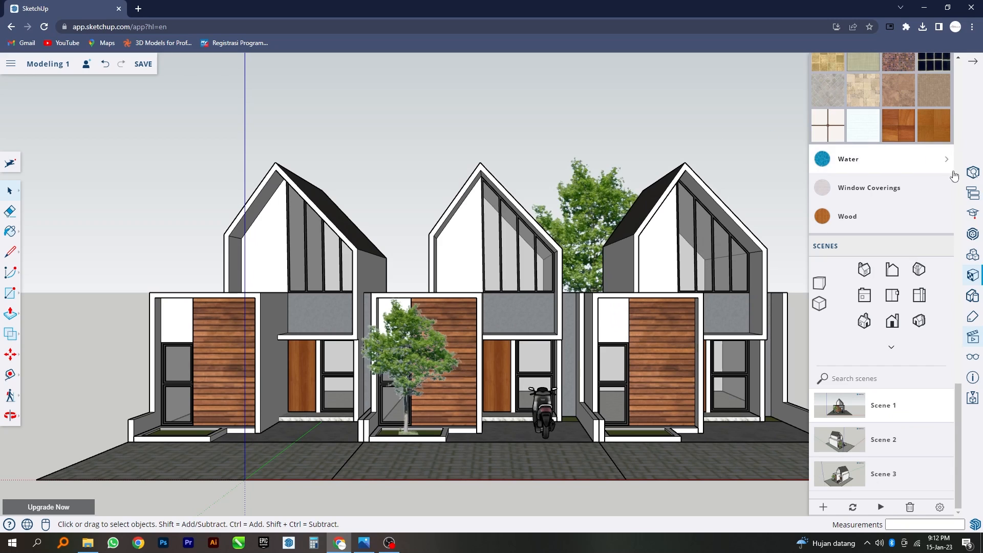
pyautogui.click(975, 62)
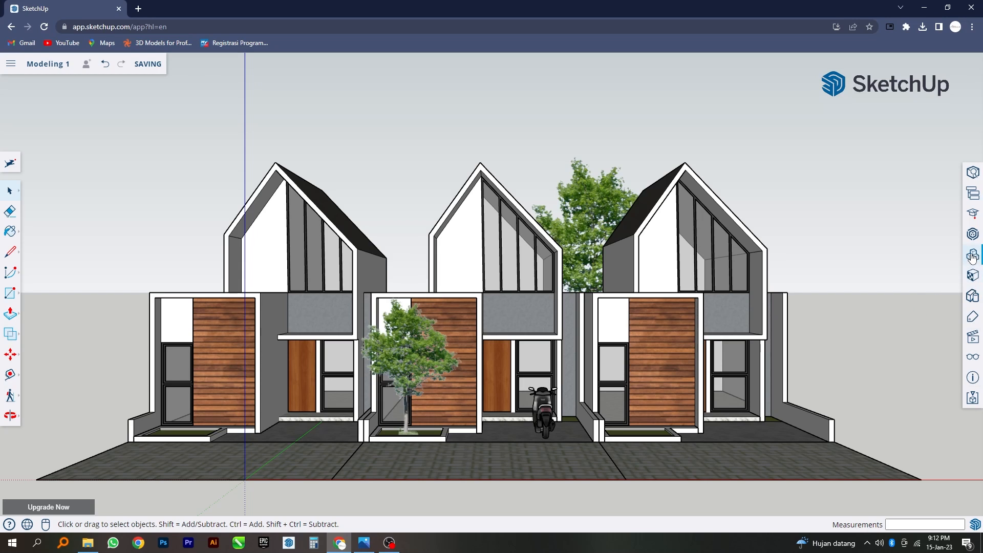
# - Apply the Shaded with textures style from the Default Styles collection to the row of houses
pyautogui.click(974, 295)
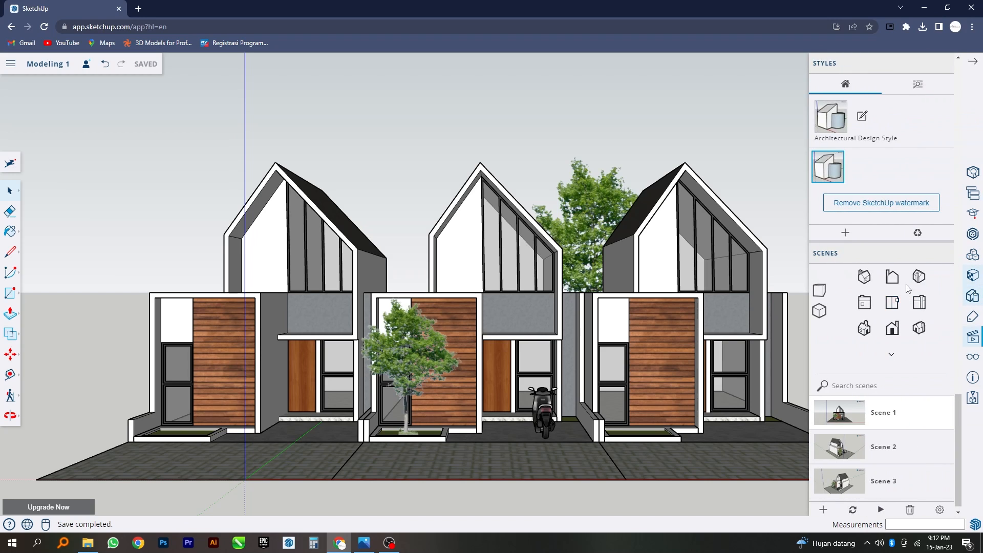
pyautogui.scroll(5, 860, 435)
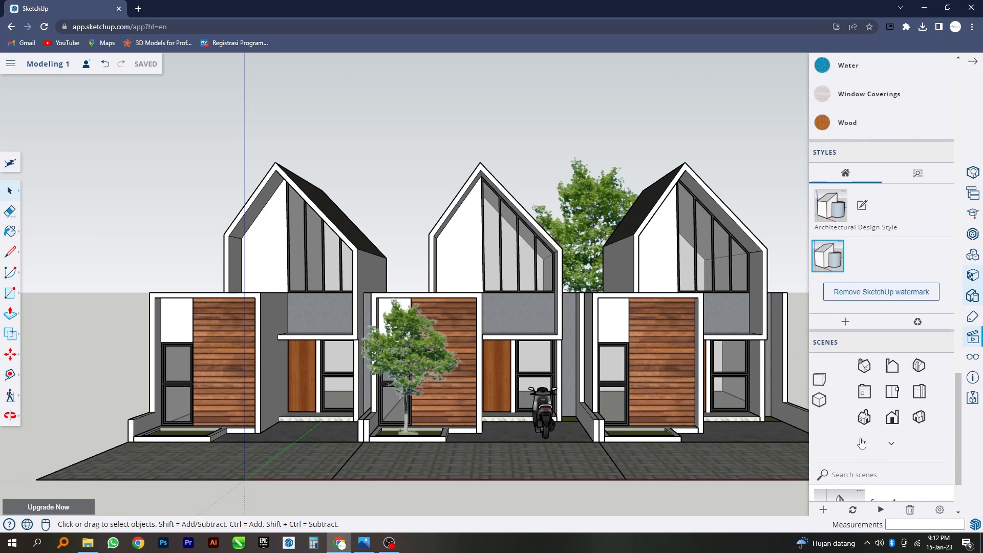
pyautogui.scroll(-3, 864, 436)
pyautogui.scroll(3, 863, 410)
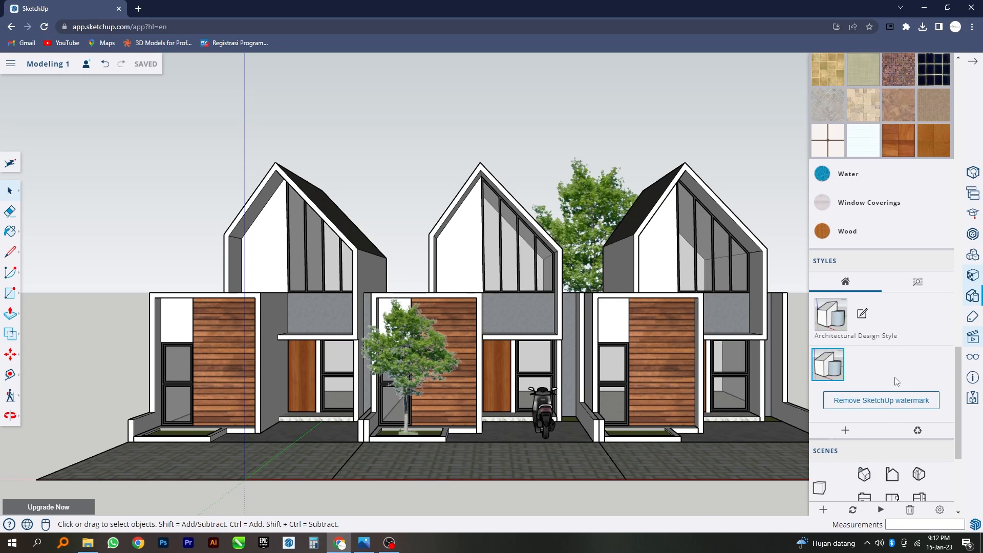
pyautogui.click(921, 287)
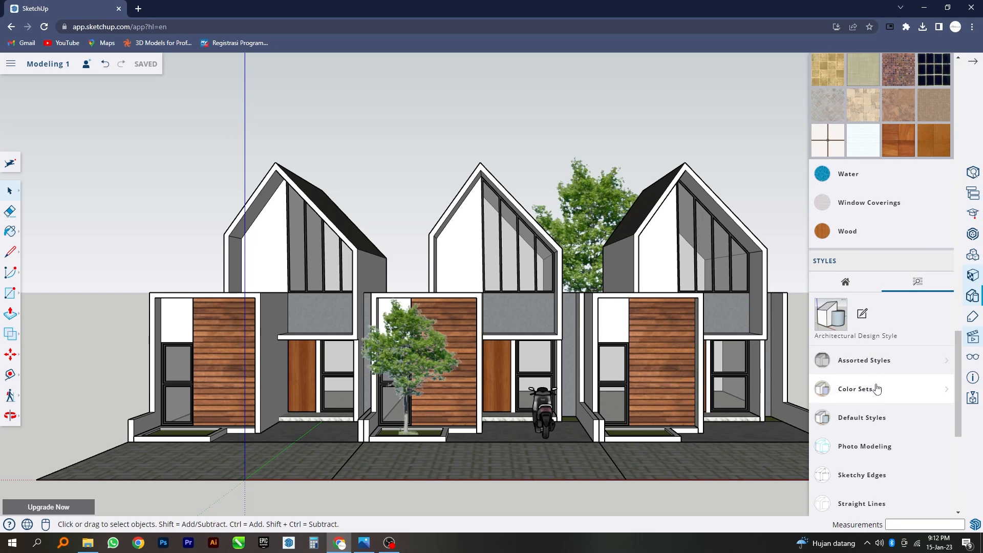
pyautogui.scroll(-2, 865, 389)
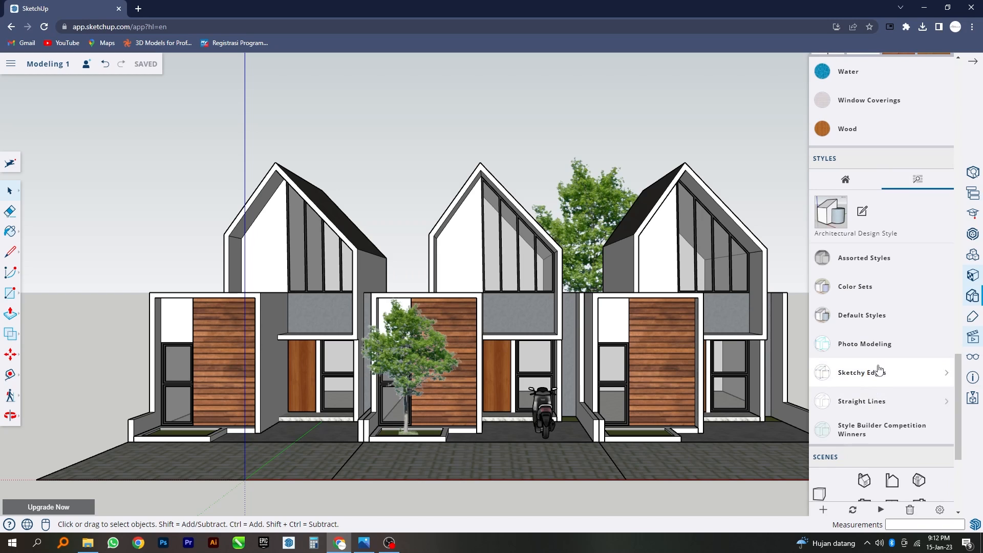
pyautogui.click(875, 322)
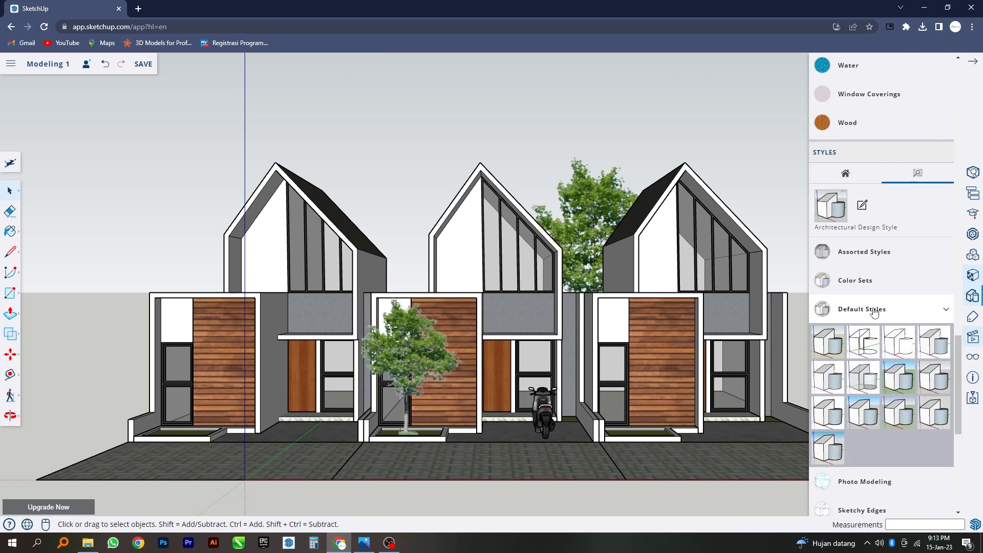
pyautogui.click(940, 346)
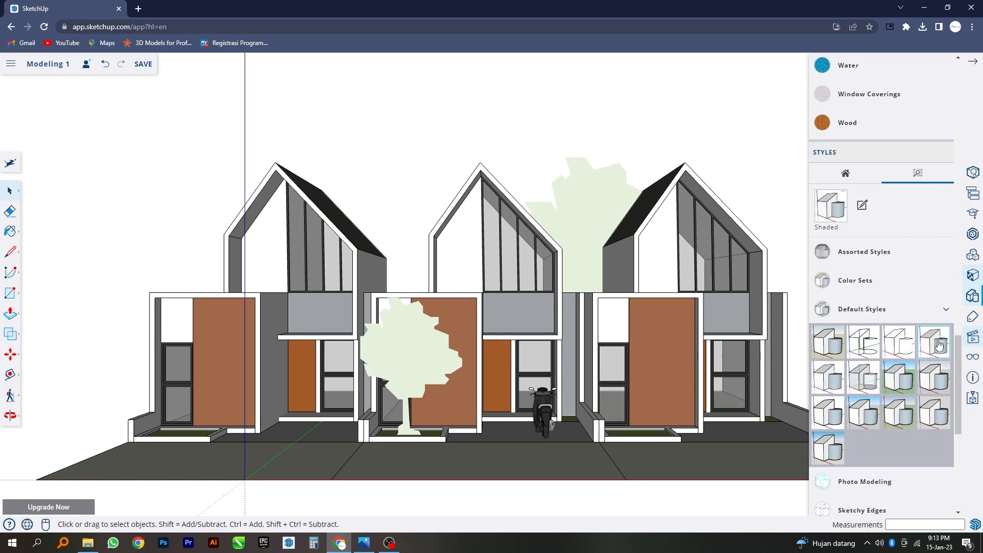
pyautogui.click(837, 380)
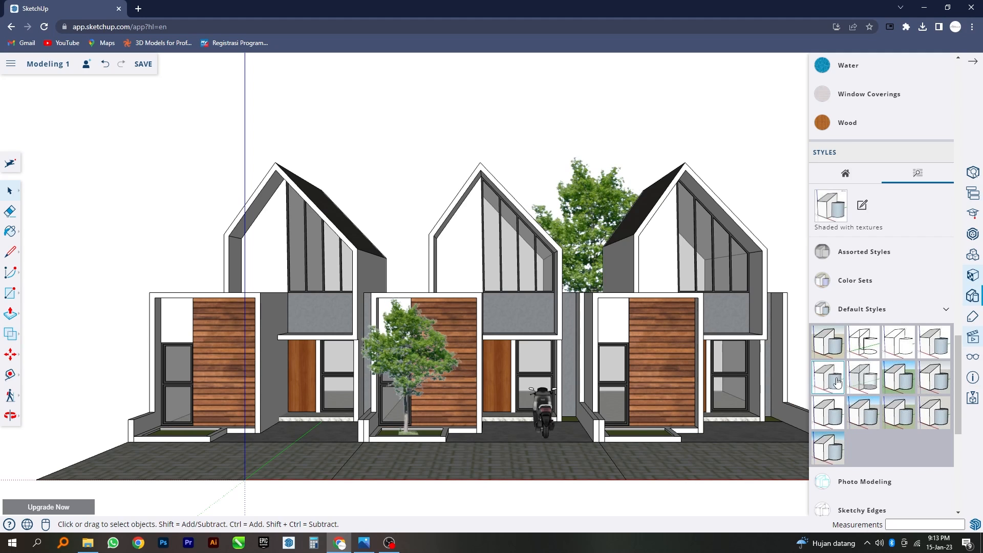
pyautogui.click(972, 60)
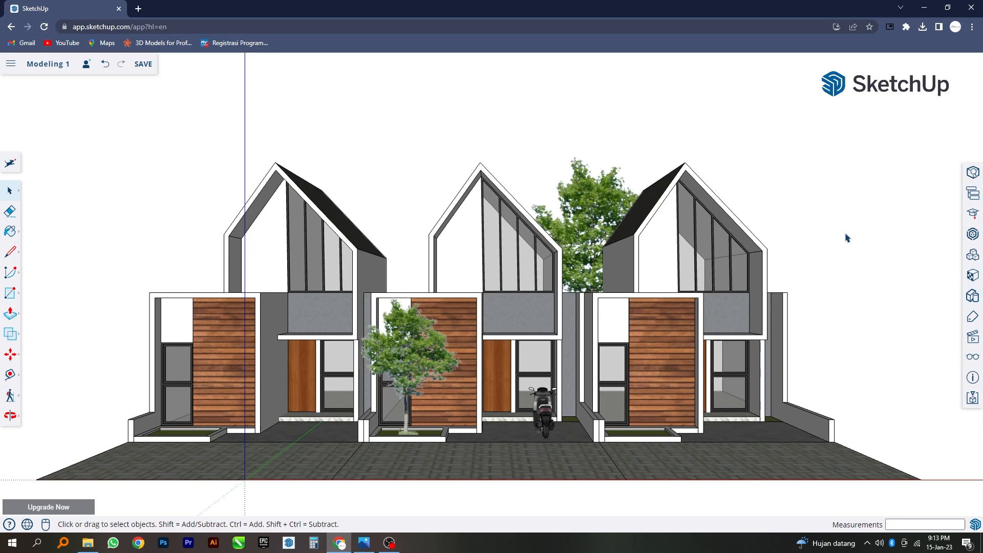
# - Open the PNG image export settings for the current view of the three houses
pyautogui.click(10, 63)
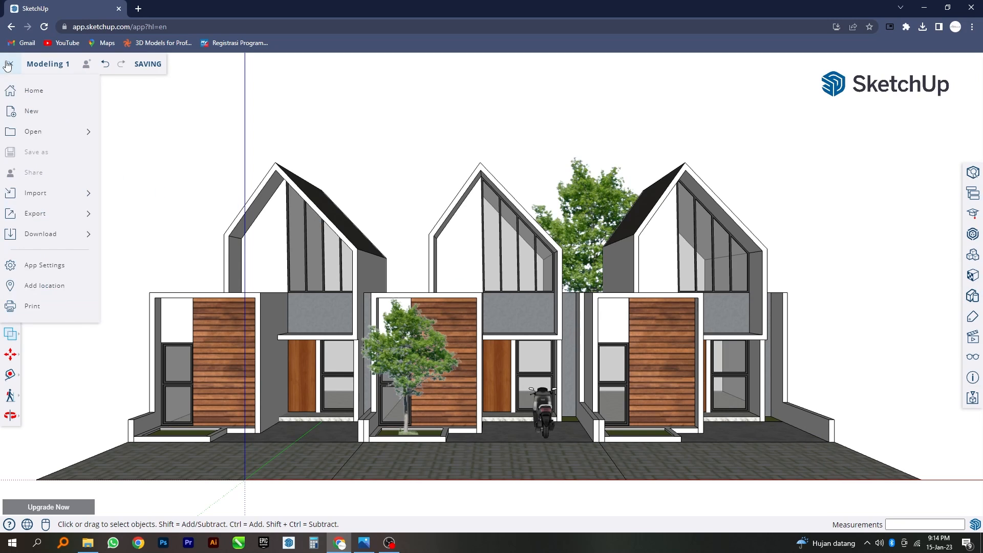
pyautogui.click(71, 214)
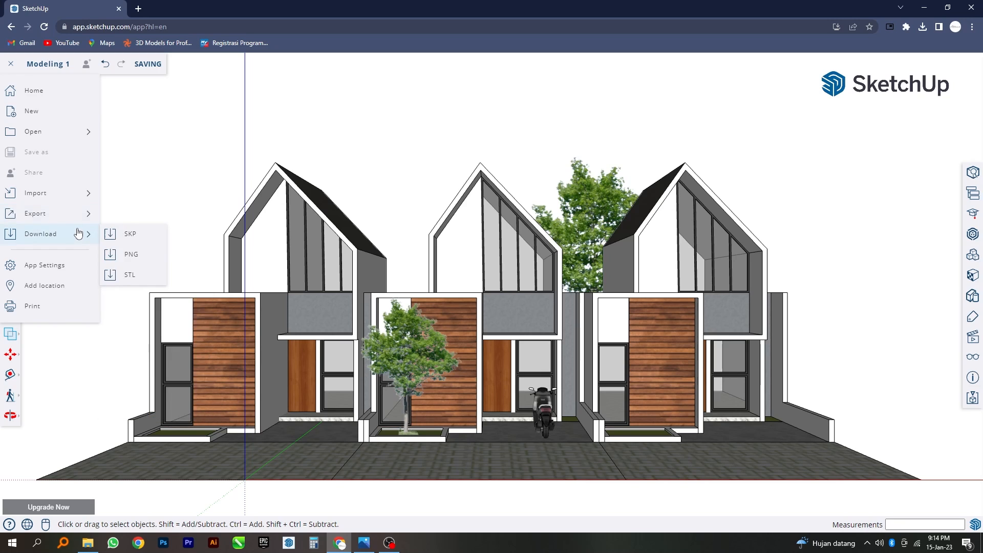
pyautogui.moveTo(86, 234)
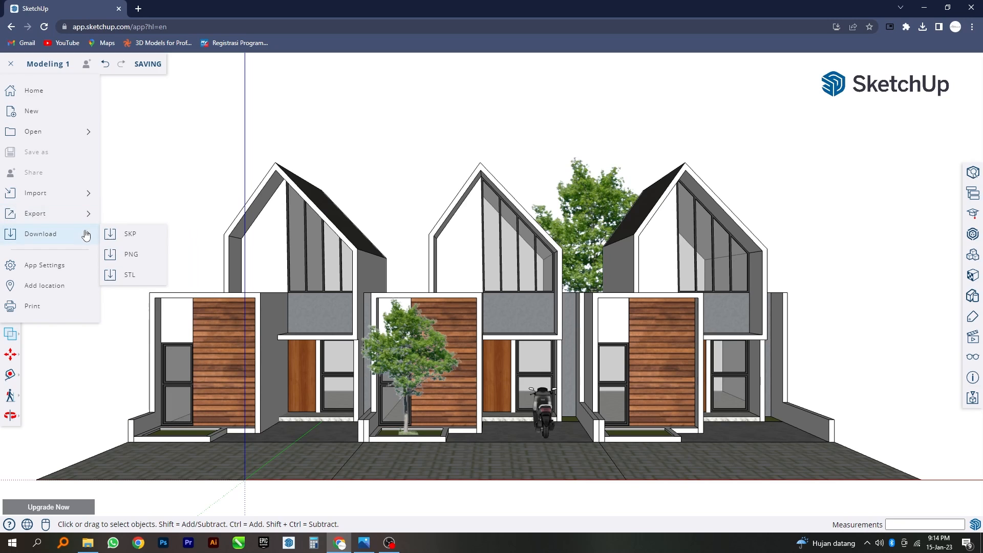
pyautogui.click(132, 255)
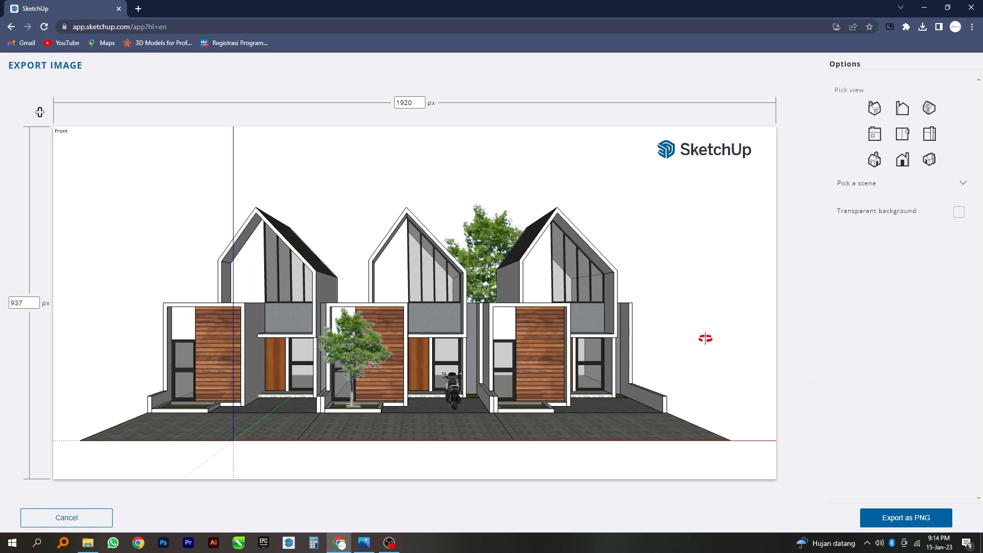
# - Enable a transparent background for the exported image, keeping the current two-point perspective view
pyautogui.click(960, 213)
pyautogui.click(960, 214)
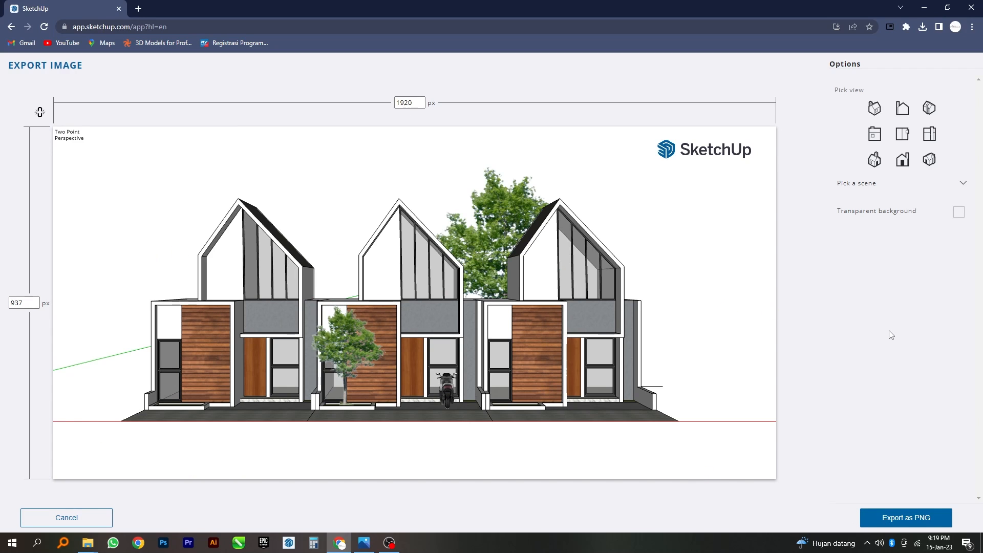
pyautogui.click(959, 213)
pyautogui.click(964, 186)
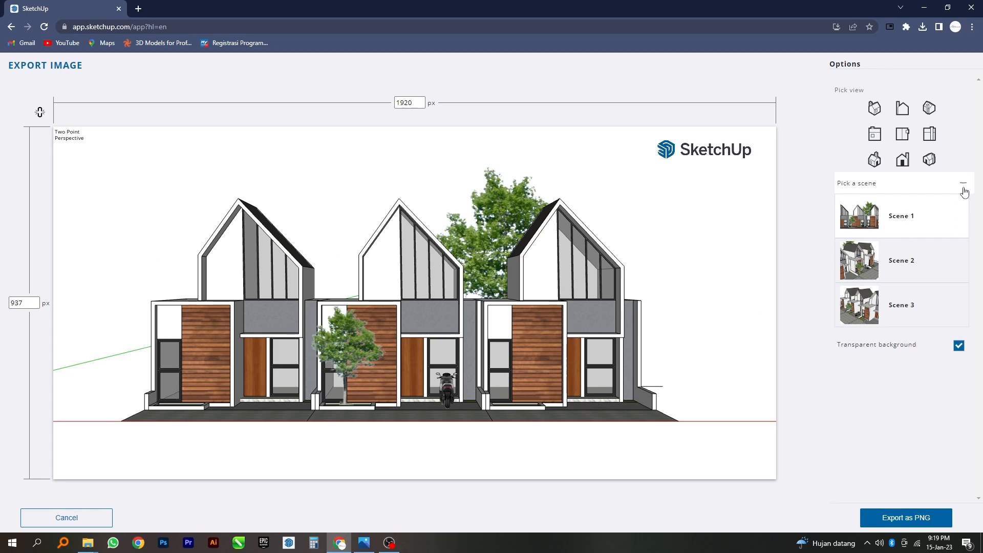
pyautogui.click(964, 186)
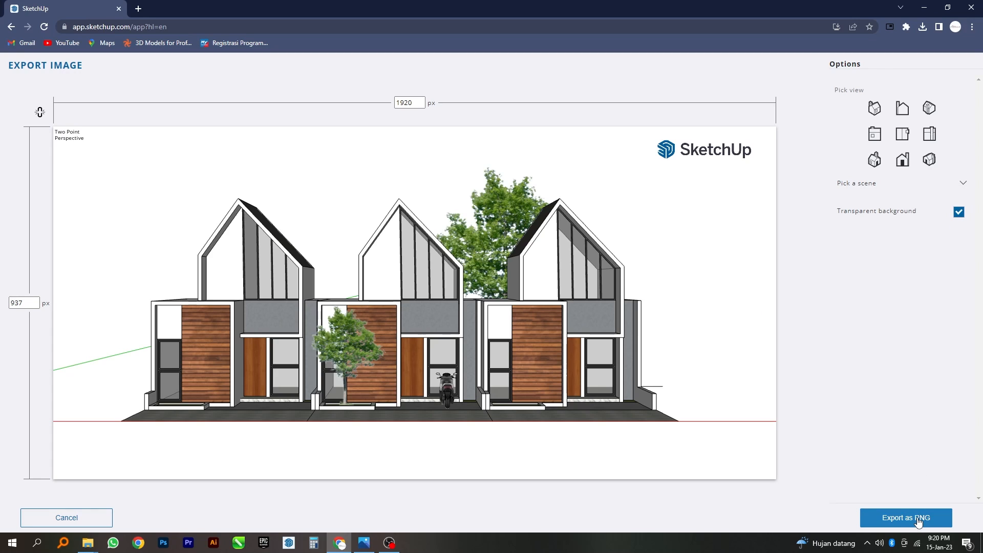
# - Set the export size to 1920 px wide by 1000 px high and export the image as PNG
pyautogui.click(420, 100)
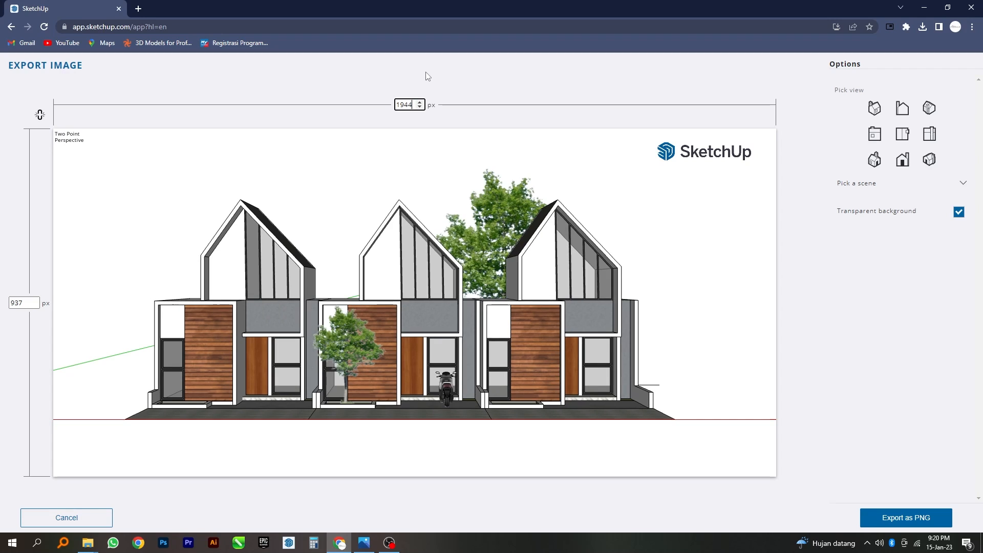
pyautogui.doubleClick(414, 104)
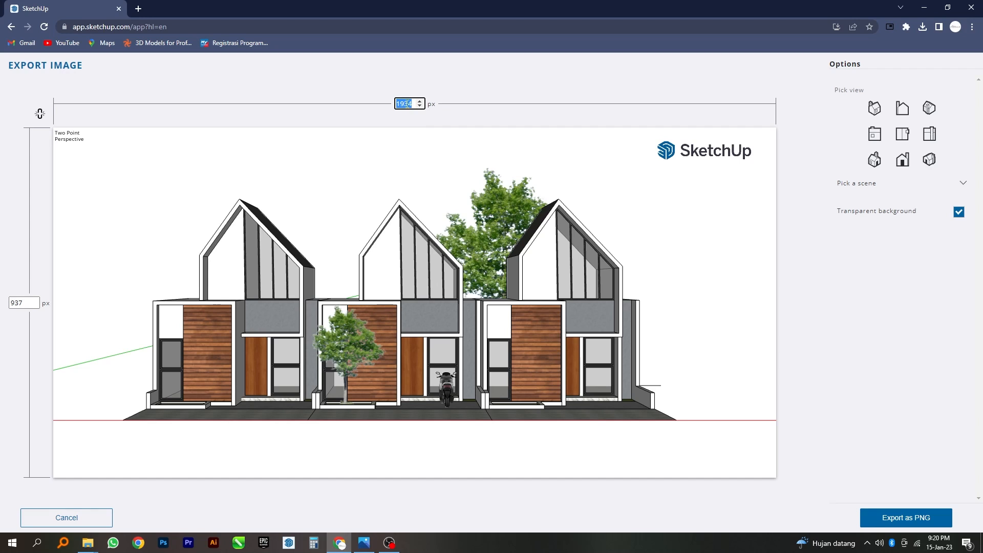
pyautogui.click(405, 104)
pyautogui.click(26, 303)
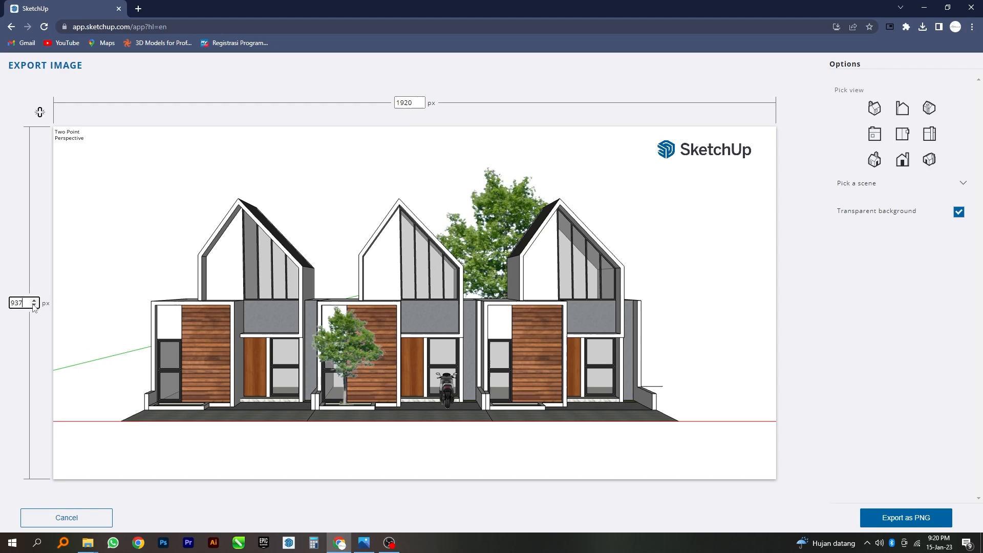
pyautogui.moveTo(35, 313); pyautogui.dragTo(37, 368)
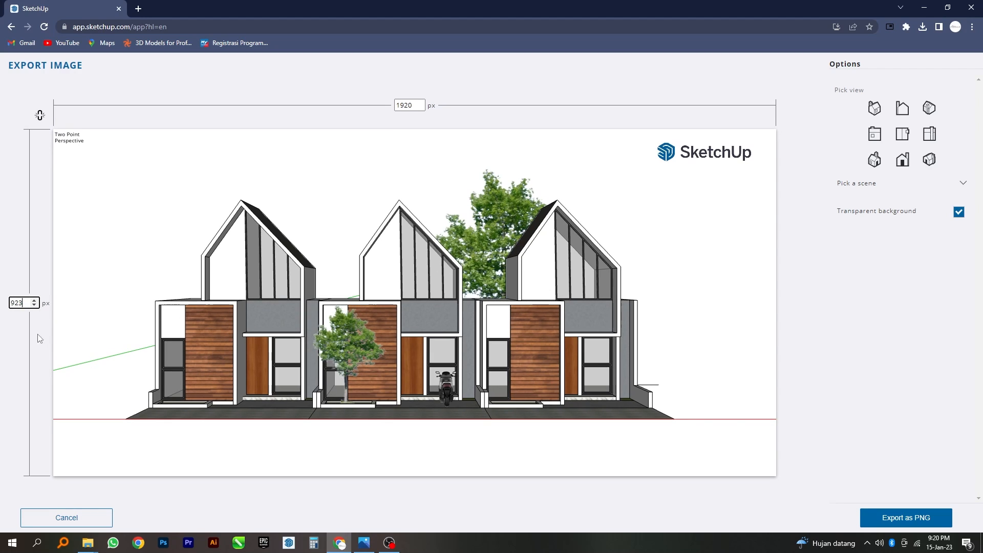
pyautogui.click(33, 300)
pyautogui.write('1000')
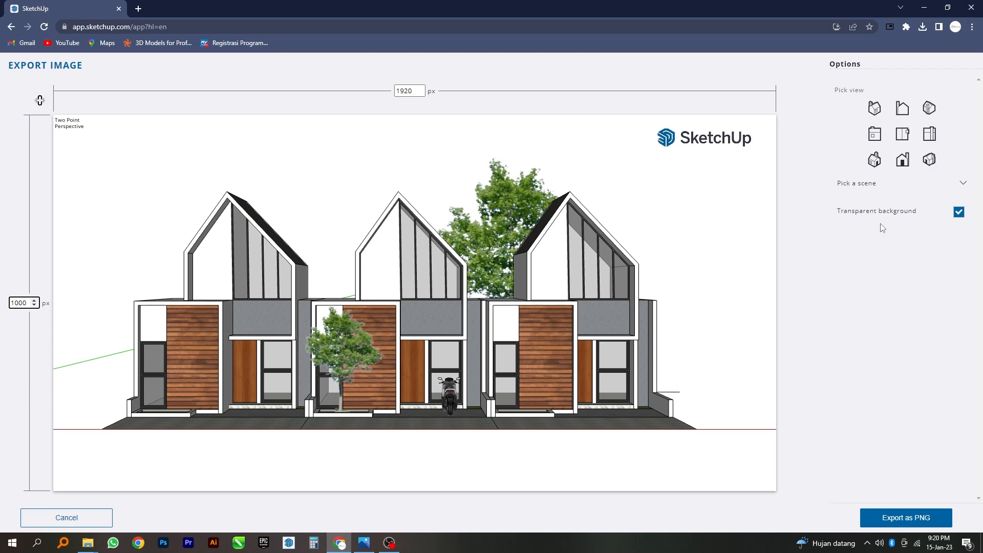
pyautogui.click(930, 511)
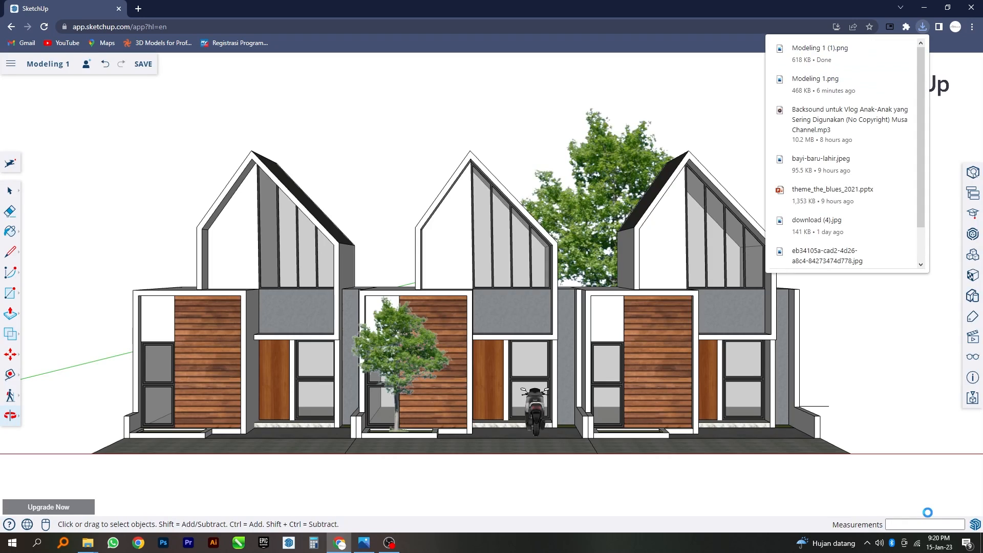
# - View the exported Modeling 1 (1).png, switch to Photoshop and open the image there
pyautogui.click(835, 55)
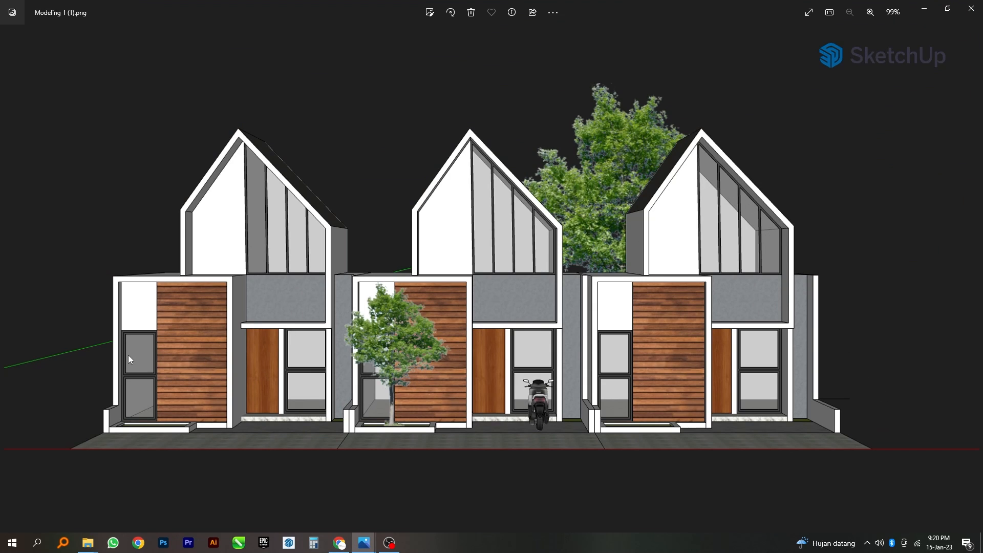
pyautogui.click(339, 543)
pyautogui.click(163, 543)
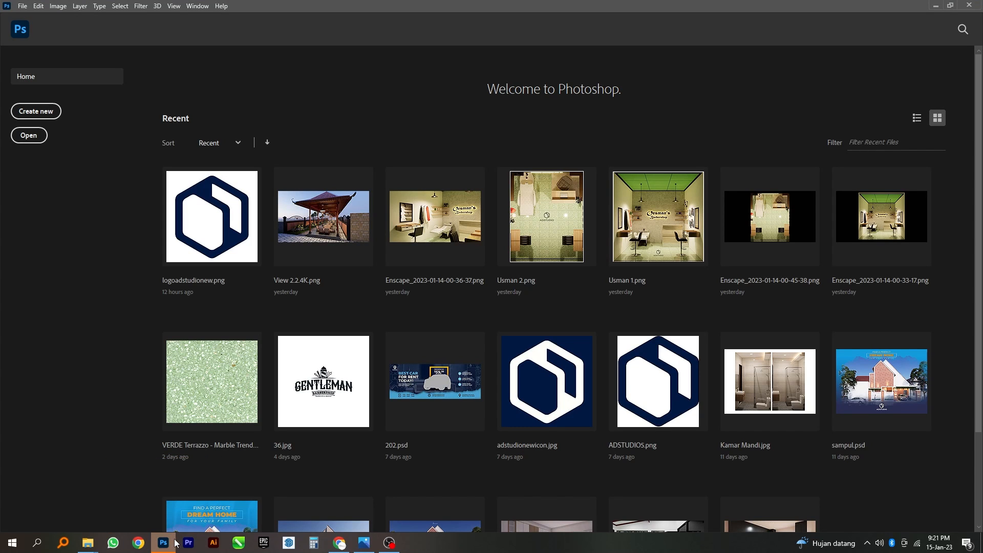
pyautogui.click(936, 6)
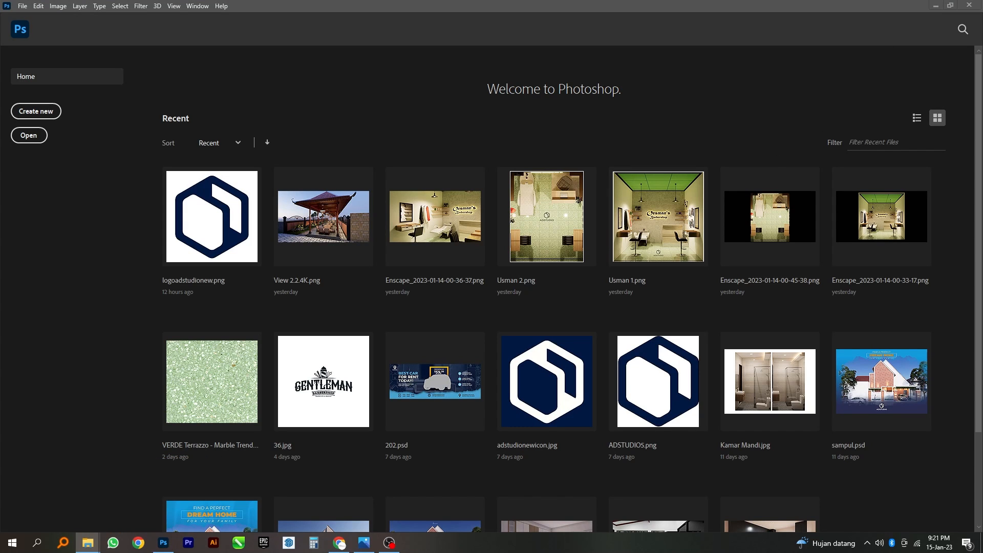
pyautogui.moveTo(476, 338); pyautogui.dragTo(541, 146)
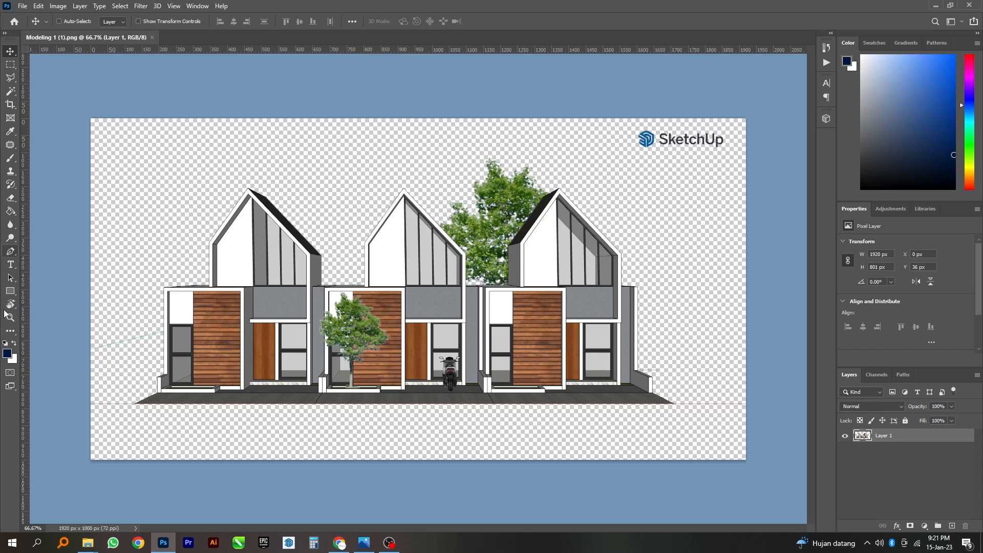
# - Duplicate the house image layer and fill the transparent background of the lower Layer 1 with white
pyautogui.click(911, 468)
pyautogui.click(922, 440)
pyautogui.hotkey('ctrl', 'j')
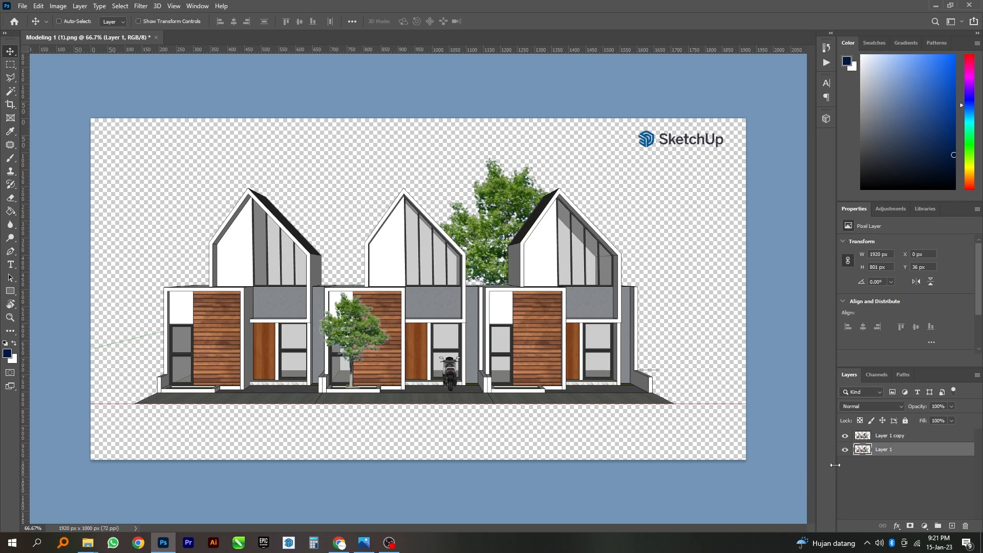
pyautogui.press('g')
pyautogui.click(15, 344)
pyautogui.click(99, 345)
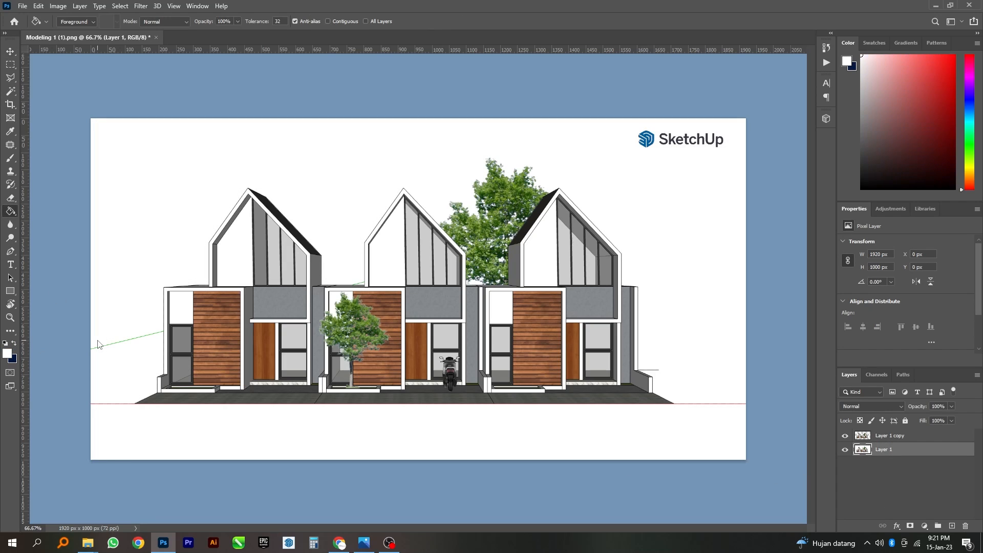
# - Crop the image tightly around the three houses and background tree to about 1386 × 727 px, removing the SketchUp watermark
pyautogui.click(10, 106)
pyautogui.moveTo(92, 285); pyautogui.dragTo(128, 290)
pyautogui.moveTo(710, 297); pyautogui.dragTo(659, 296)
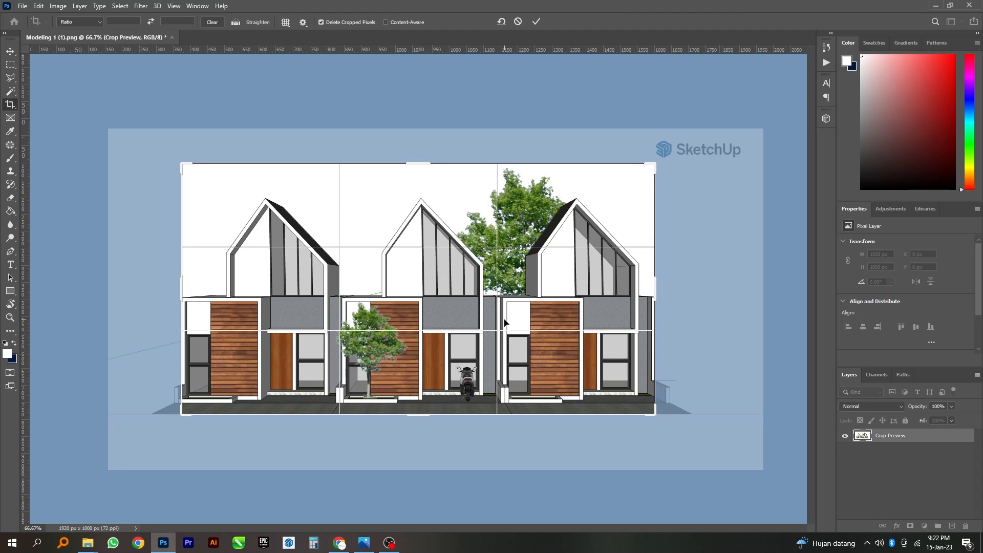
pyautogui.press('Return')
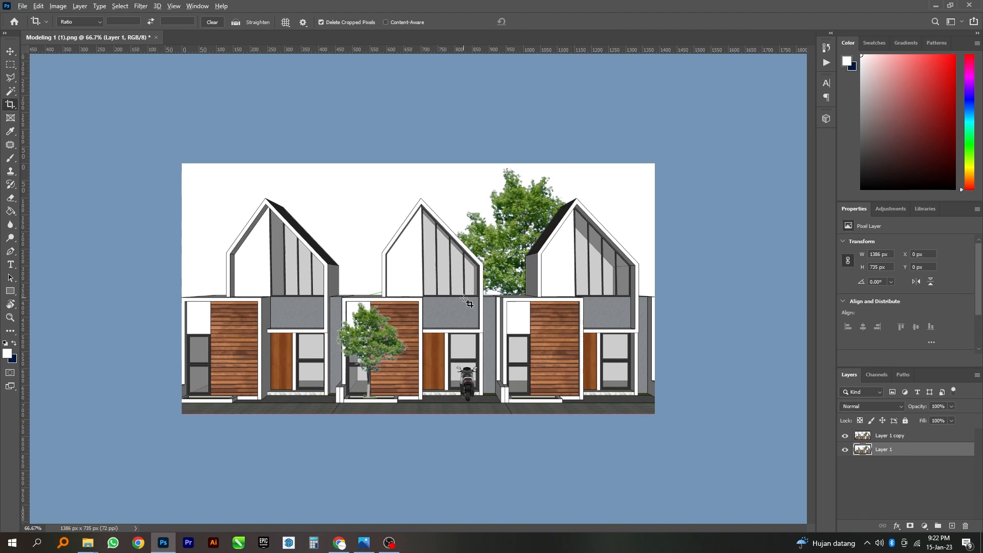
pyautogui.keyDown('alt'); pyautogui.scroll(5, 465, 299); pyautogui.keyUp('alt')
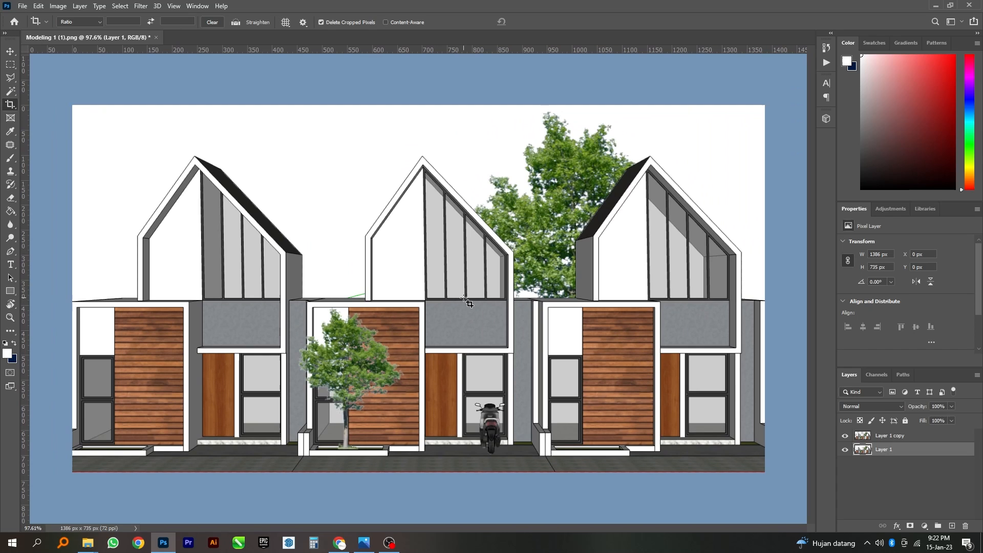
pyautogui.click(440, 322)
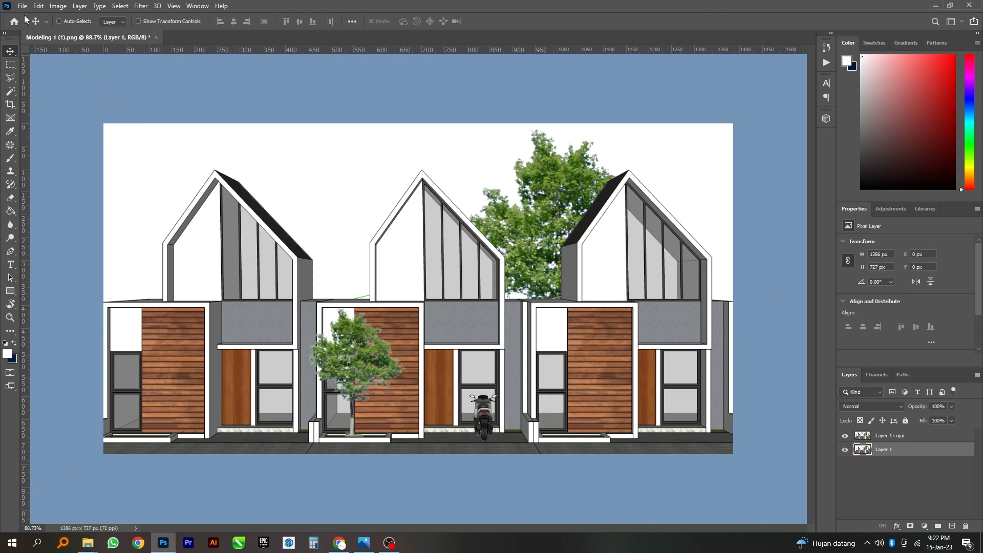
# - Save the cropped image as a JPEG named Depan in the Pictures folder
pyautogui.click(22, 6)
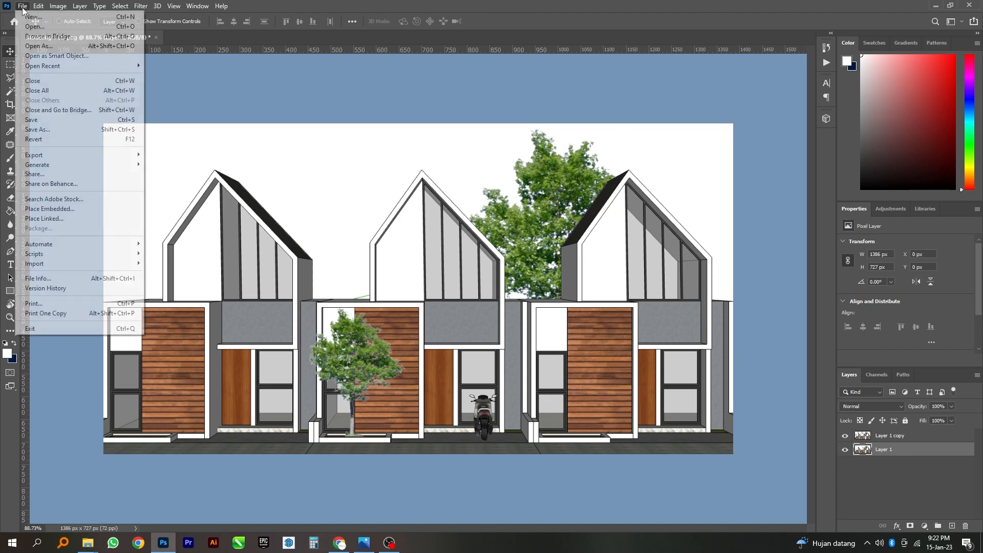
pyautogui.click(38, 130)
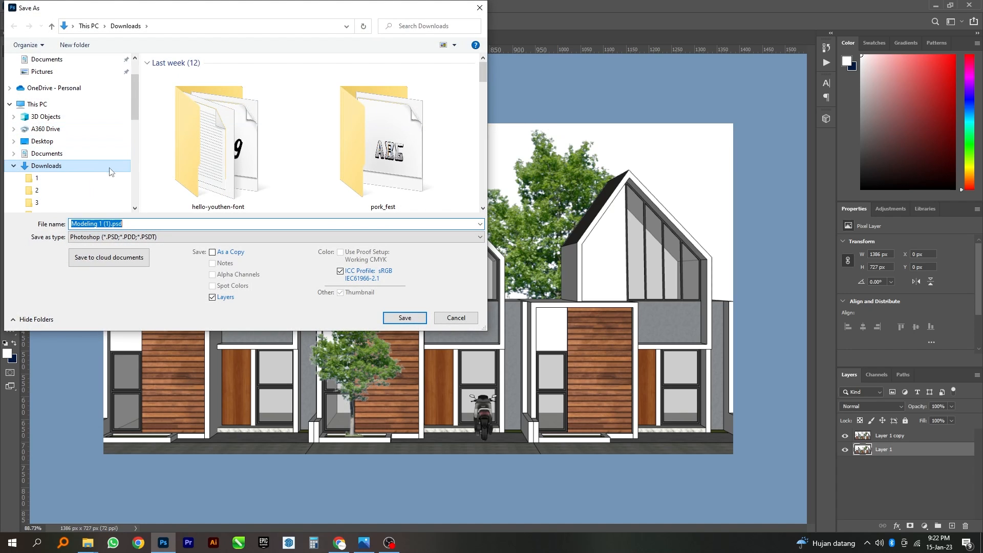
pyautogui.scroll(-3, 105, 169)
pyautogui.scroll(-5, 134, 139)
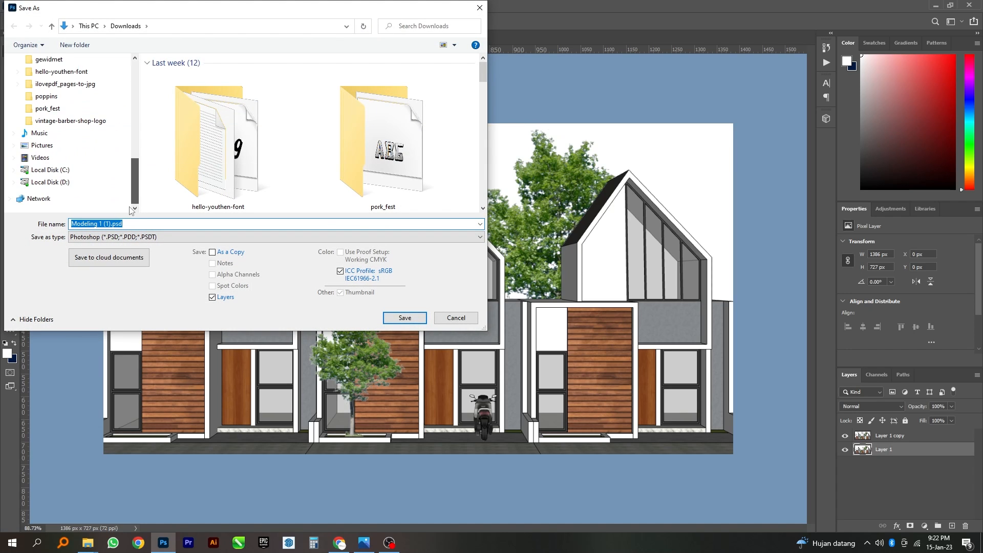
pyautogui.click(102, 146)
pyautogui.click(138, 233)
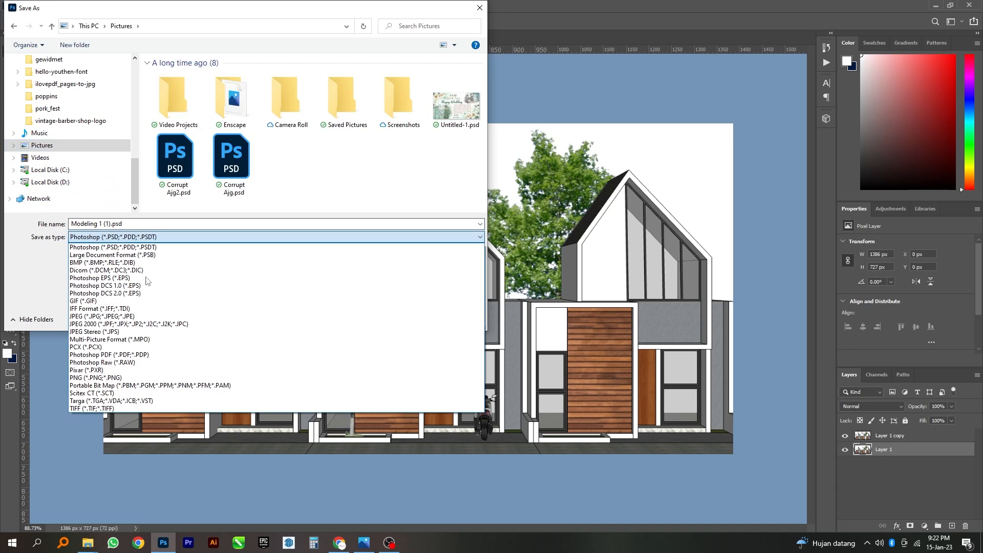
pyautogui.click(144, 316)
pyautogui.click(165, 225)
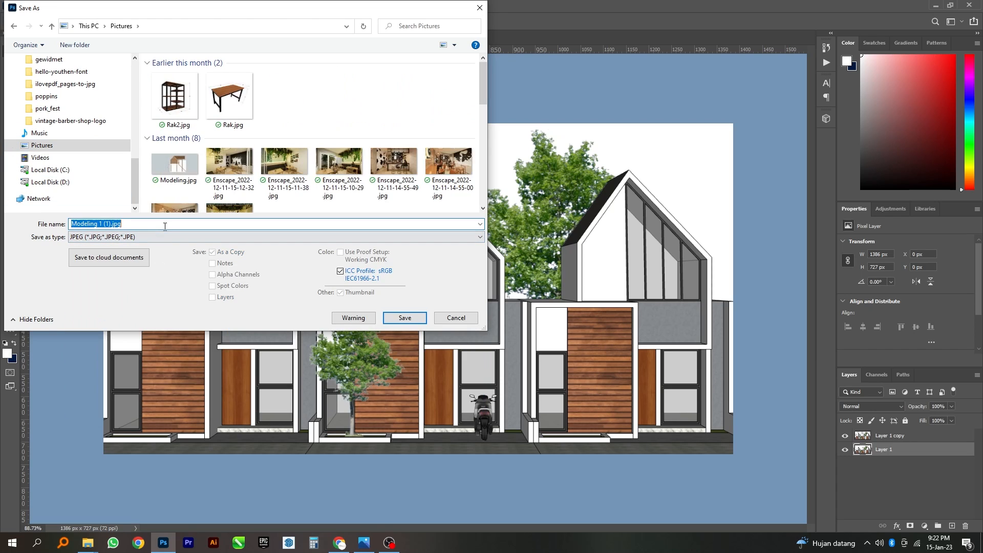
pyautogui.write('Depan')
pyautogui.press('Return')
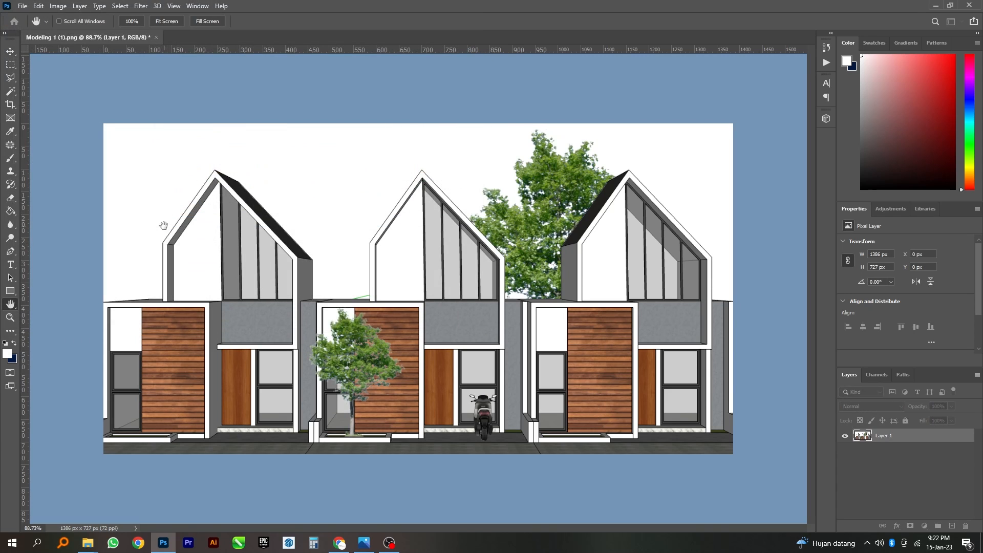
pyautogui.press('v')
pyautogui.hotkey('ctrl', 'j')
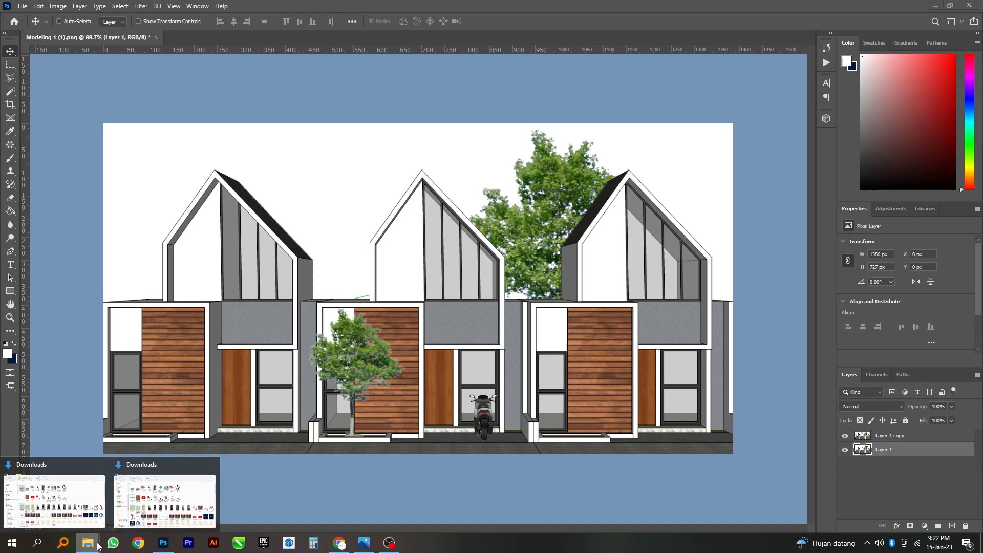
# - Switch to File Explorer, open Depan.jpg from the Pictures folder and examine the saved image up close
pyautogui.click(96, 544)
pyautogui.rightClick(321, 150)
pyautogui.click(281, 184)
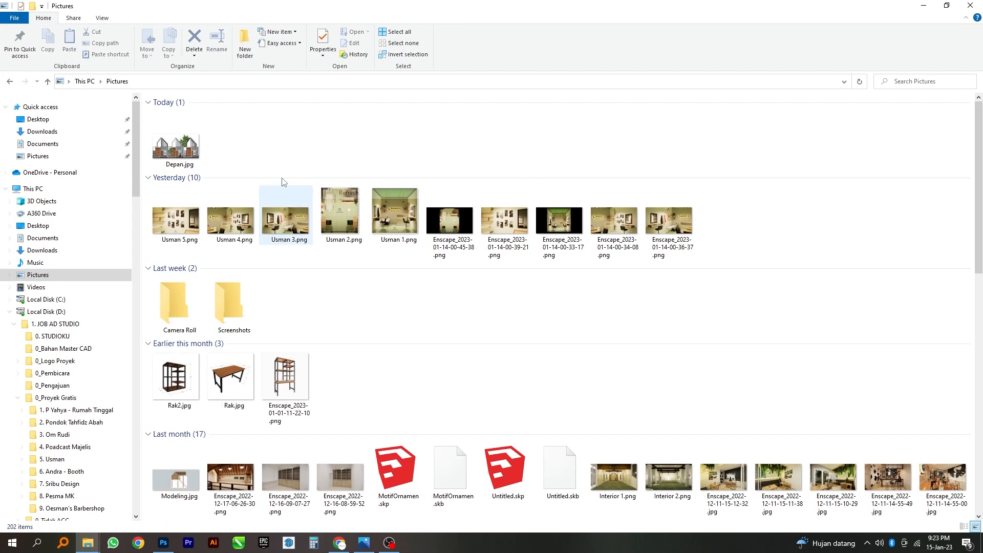
pyautogui.click(182, 148)
pyautogui.doubleClick(183, 148)
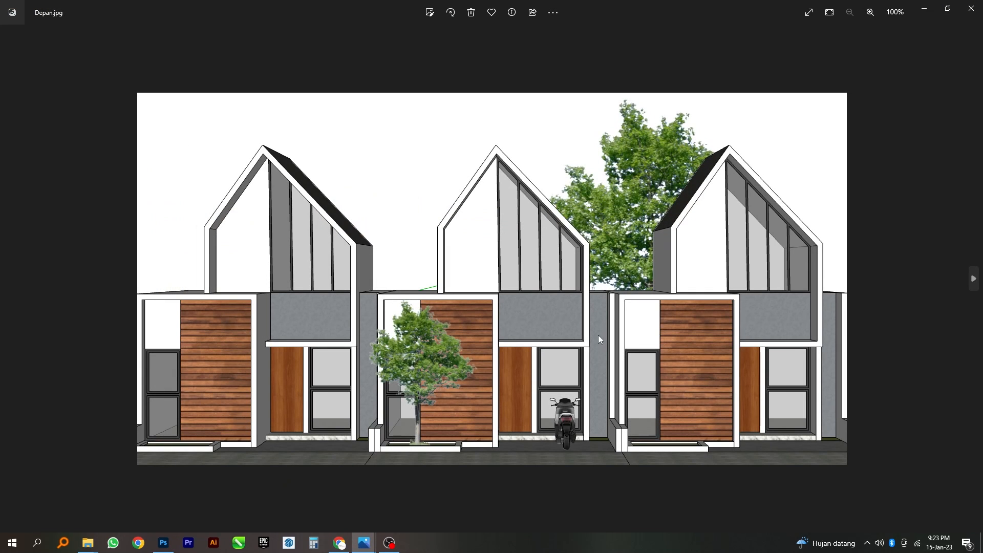
pyautogui.scroll(1, 524, 325)
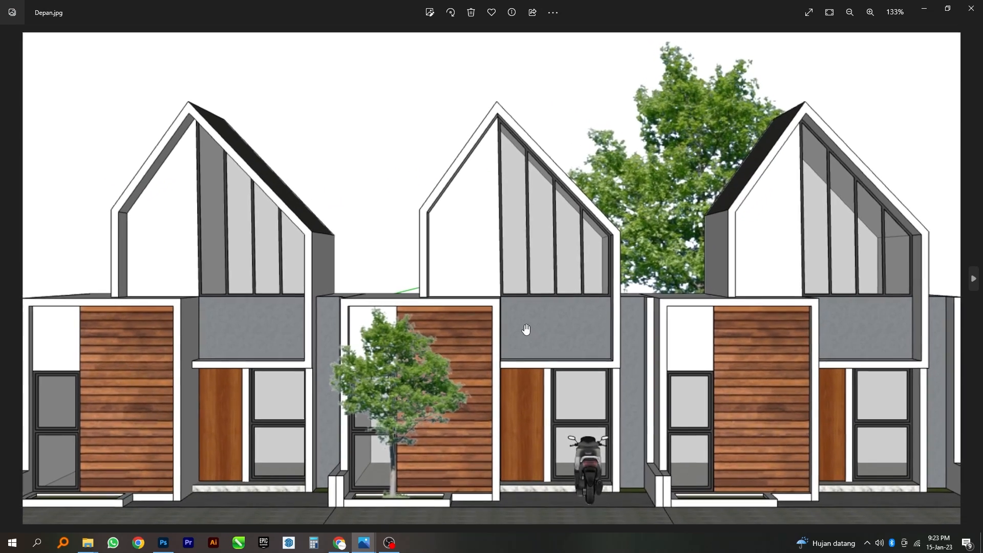
pyautogui.scroll(-3, 526, 330)
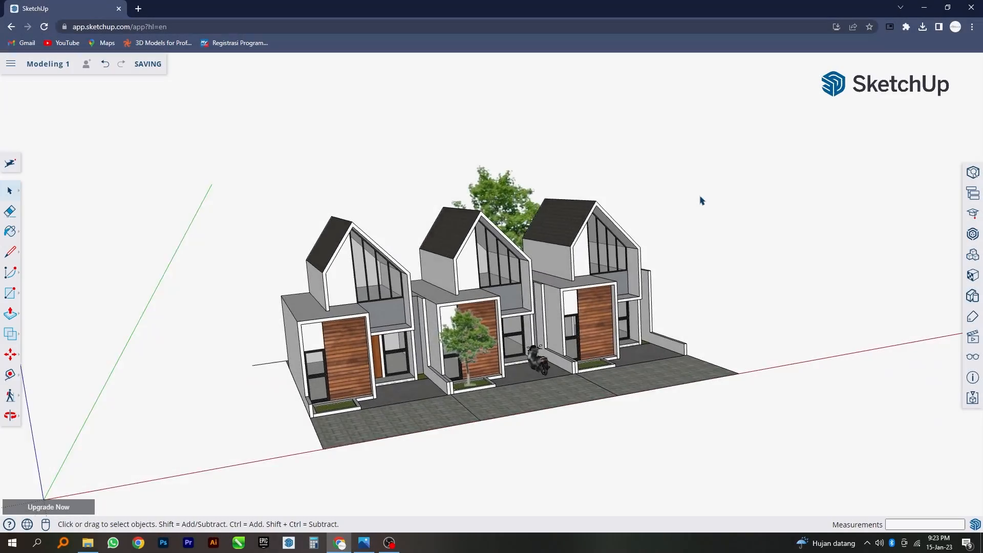
pyautogui.scroll(2, 703, 201)
pyautogui.scroll(3, 702, 200)
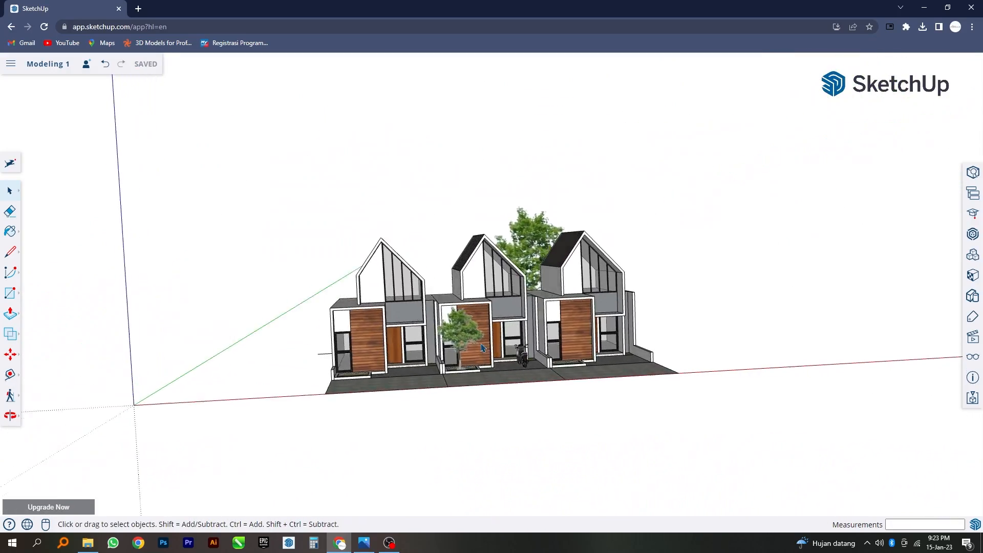
pyautogui.scroll(2, 481, 348)
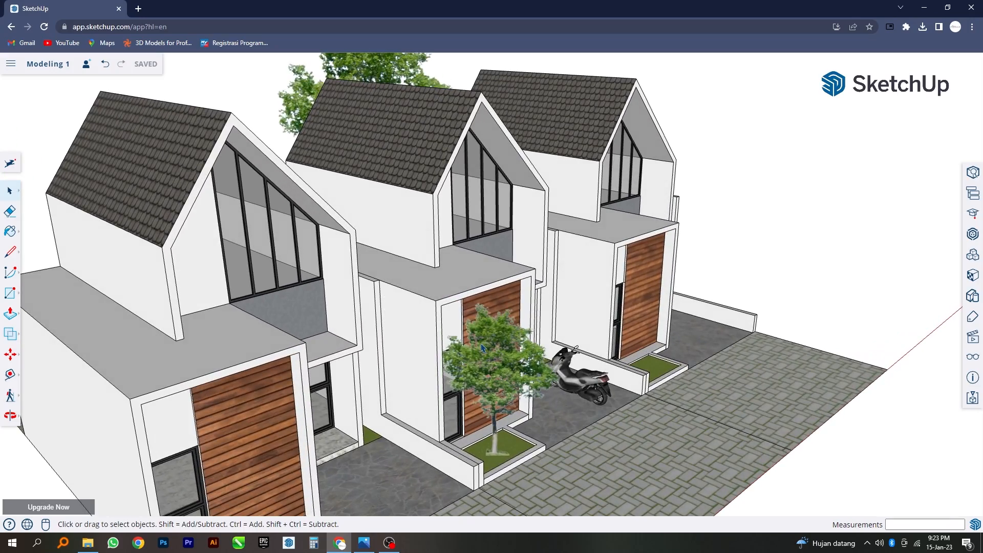